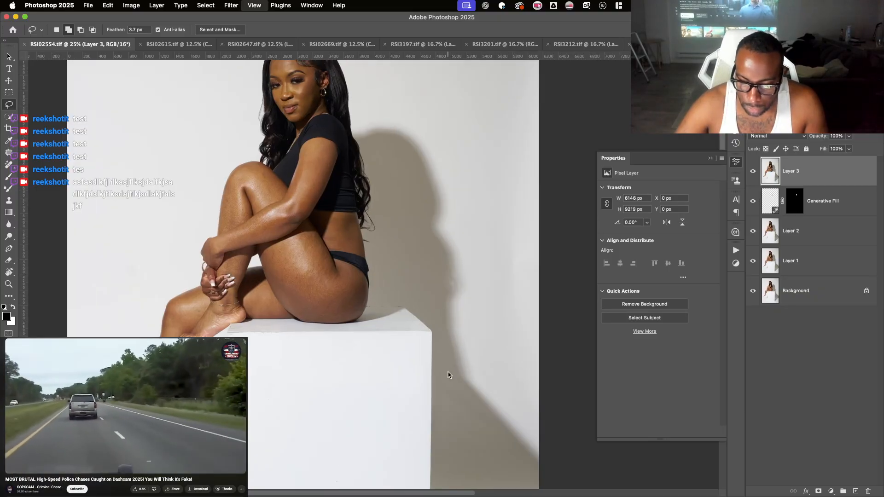
- Run the Skin Smoothening FS action on the portrait above Layer 3
left_click(736, 250)
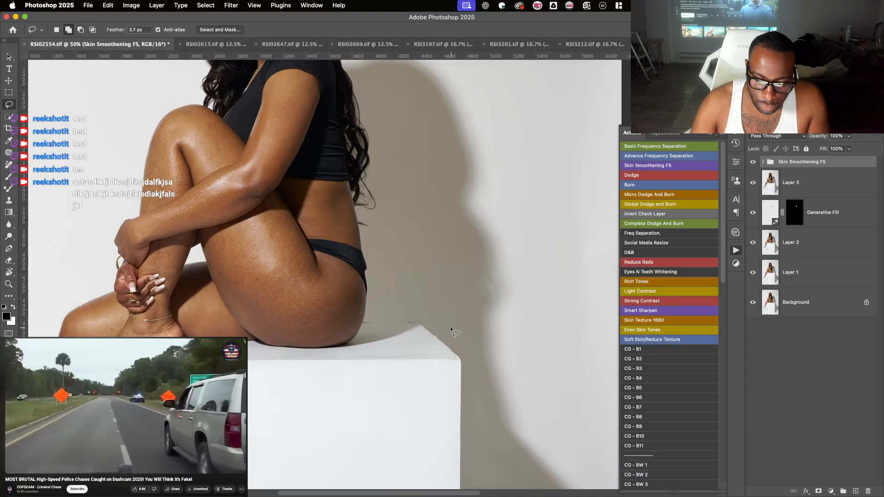
mouse_move(451, 300)
left_mouse_down()
mouse_move(482, 253)
mouse_move(490, 334)
mouse_move(452, 318)
mouse_move(460, 333)
left_mouse_up()
scroll(448, 315, "up", 2)
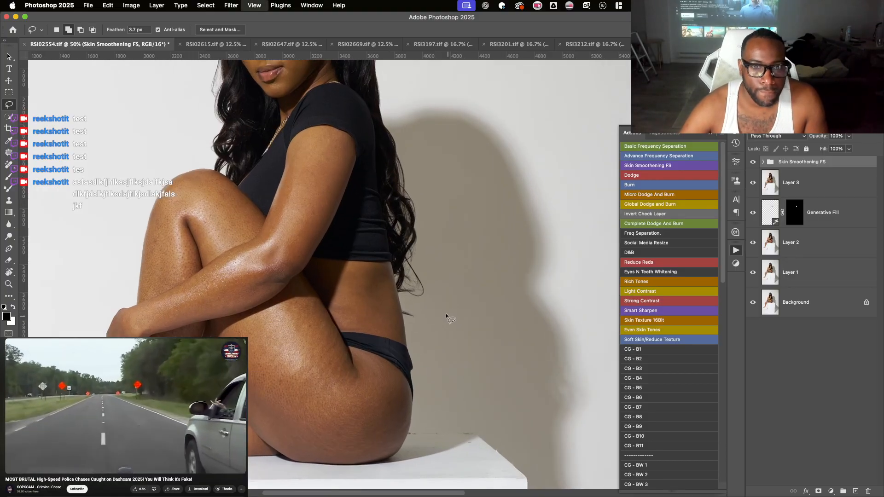
key("super+equal")
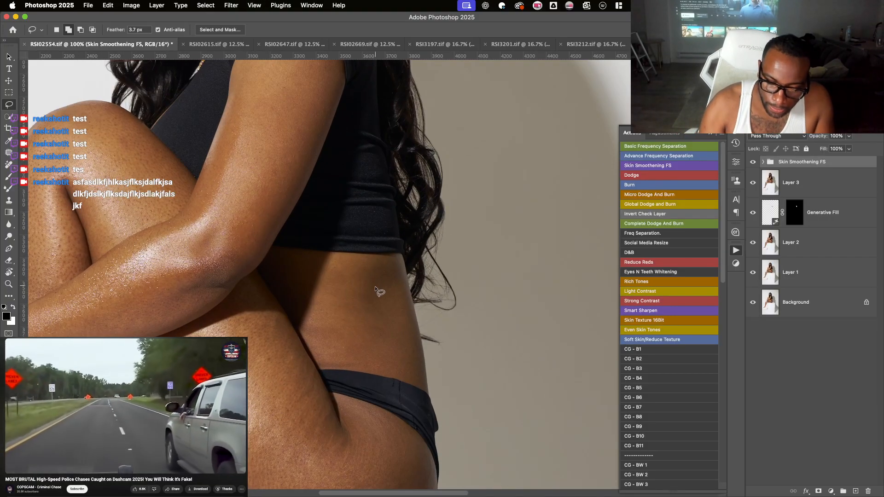
left_click_drag(375, 290, 422, 351)
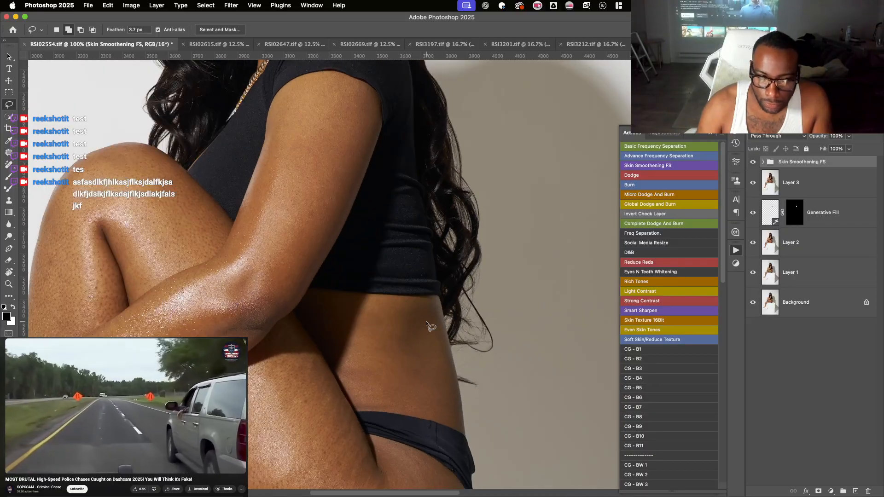
- Select the Low Layer in the Skin Smoothening FS group and blend the upper arm's skin tones with the Mixer Brush
left_click(763, 163)
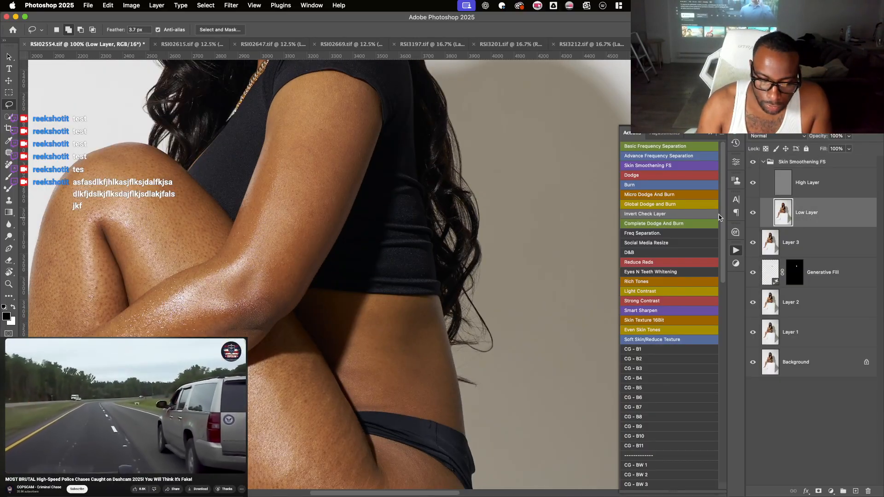
left_click(9, 188)
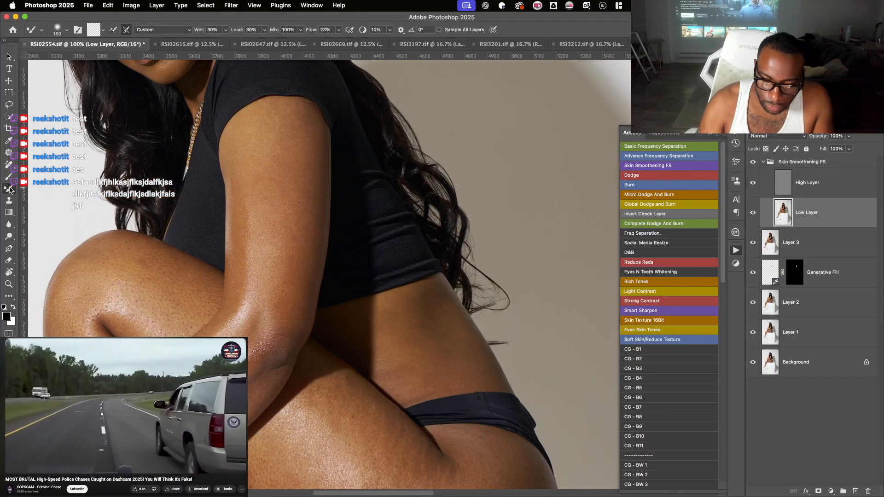
left_click_drag(269, 223, 297, 263)
mouse_move(445, 281)
left_mouse_down()
mouse_move(301, 240)
mouse_move(295, 258)
left_mouse_up()
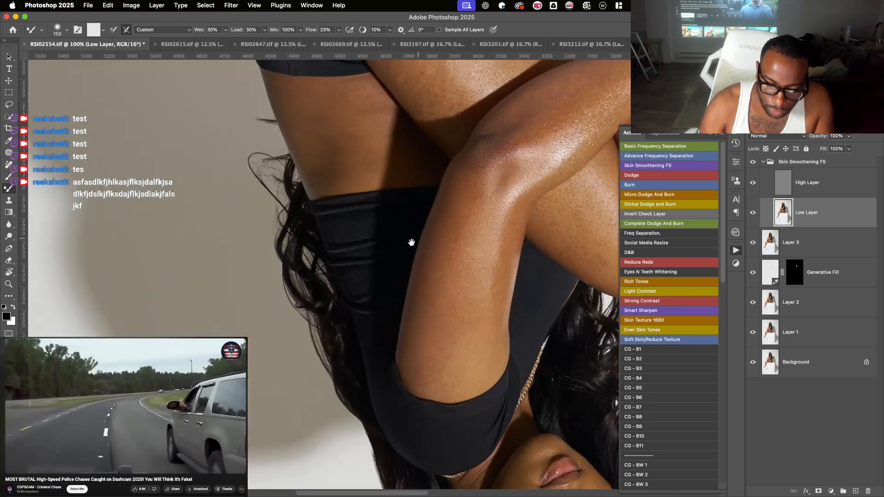
left_click_drag(411, 243, 350, 232)
key("bracketleft")
key("bracketleft")
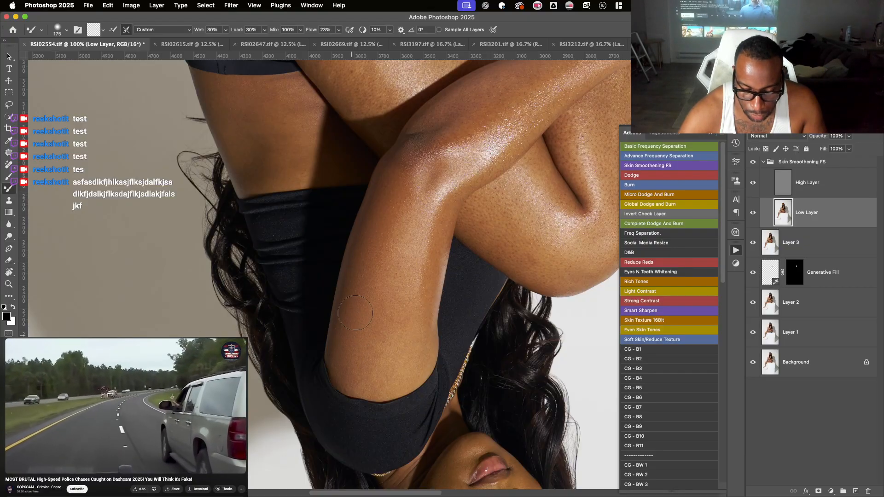
- Even out the remaining tonal transitions along the upper arm on the Low Layer, varying the Mixer Brush size down to 150
key("bracketright")
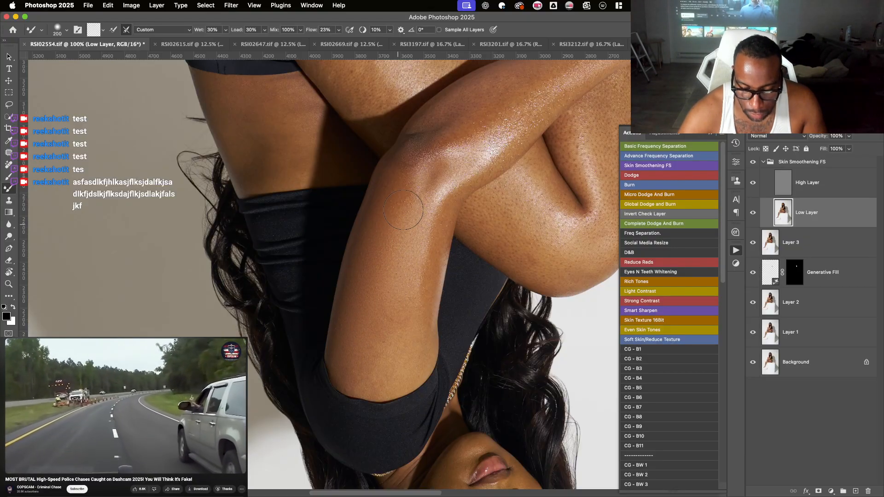
key("bracketright")
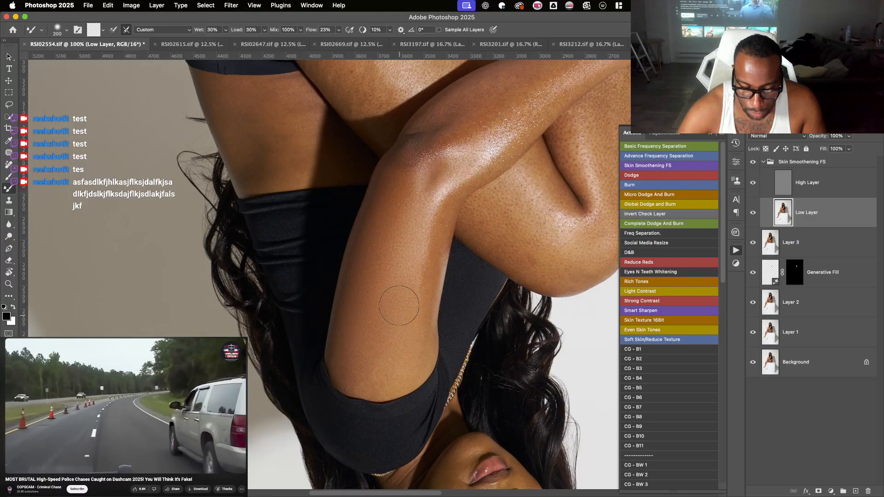
key("bracketleft")
key("bracketleft")
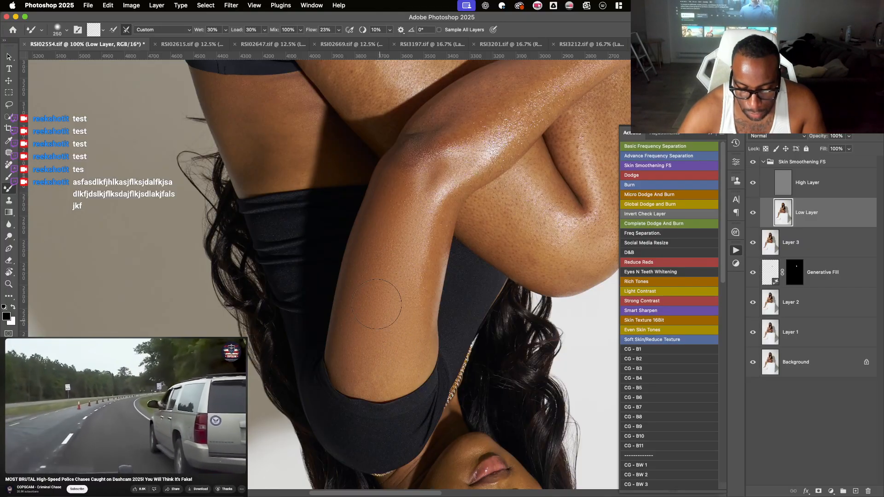
key("bracketleft")
key("bracketleft")
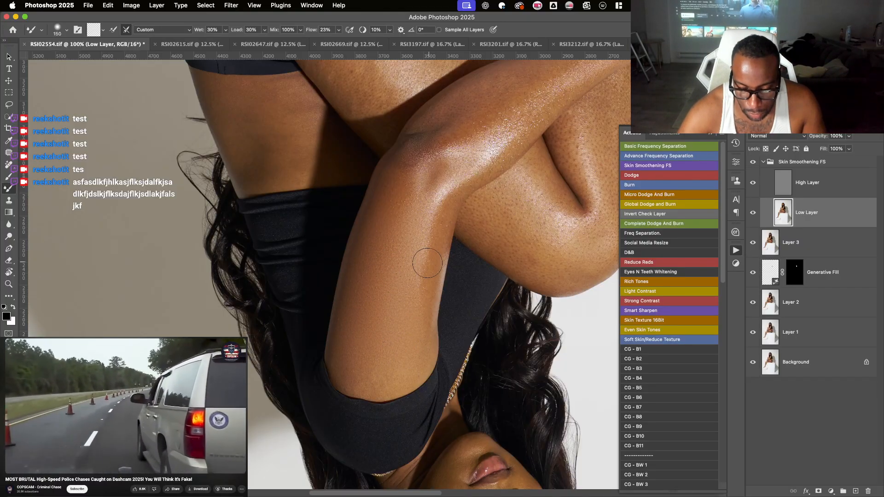
- Blend the skin tones near the shoulder, just below the sleeve, with the Mixer Brush at size 150
key("r")
mouse_move(418, 283)
left_mouse_down()
mouse_move(417, 258)
mouse_move(463, 164)
mouse_move(398, 176)
left_mouse_up()
key("r")
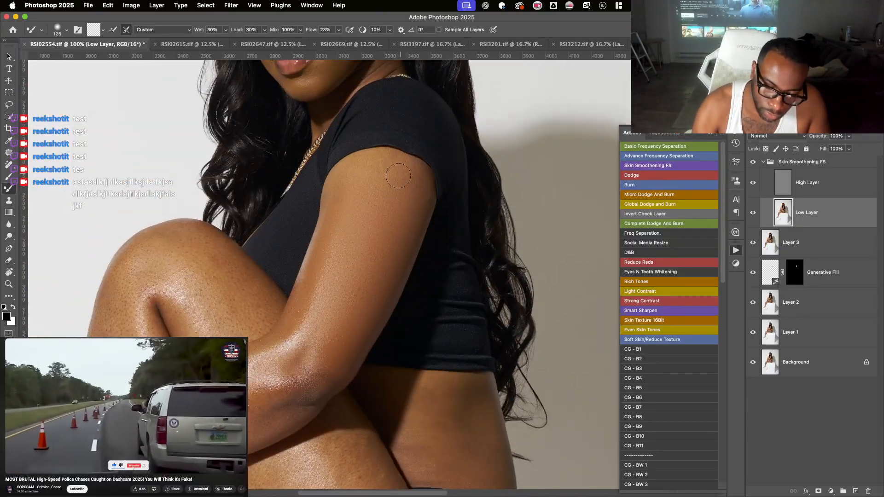
key("bracketright")
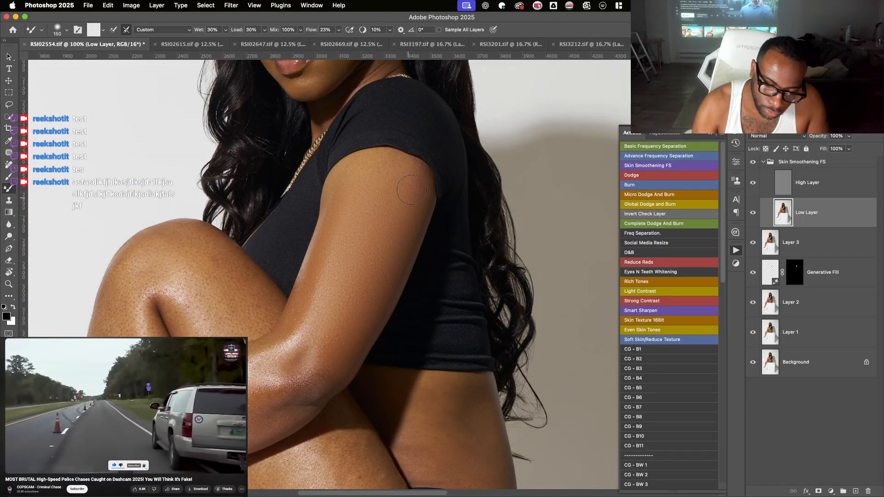
mouse_move(411, 190)
left_mouse_down()
mouse_move(378, 180)
mouse_move(371, 192)
mouse_move(379, 168)
mouse_move(388, 171)
mouse_move(363, 191)
left_mouse_up()
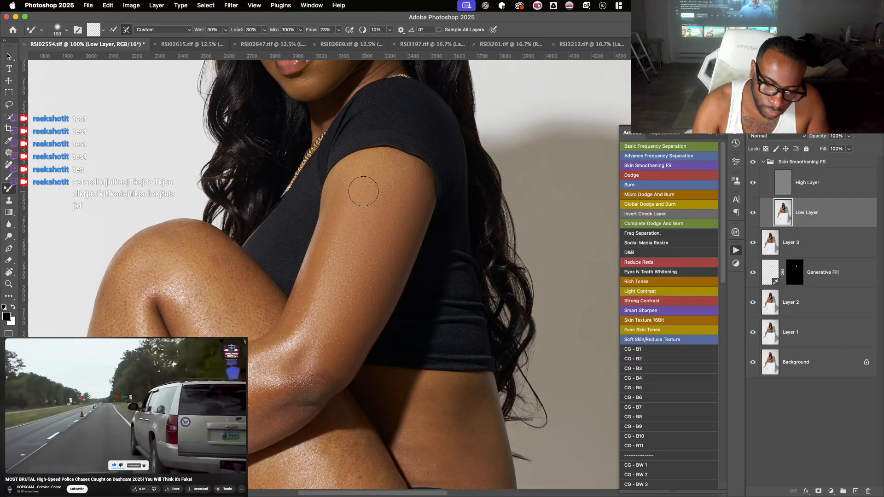
- Smooth the lower part of the upper arm toward the elbow with Mixer Brush sizes from 100 to 175
key("bracketleft")
key("bracketleft")
scroll(344, 267, "down", 3)
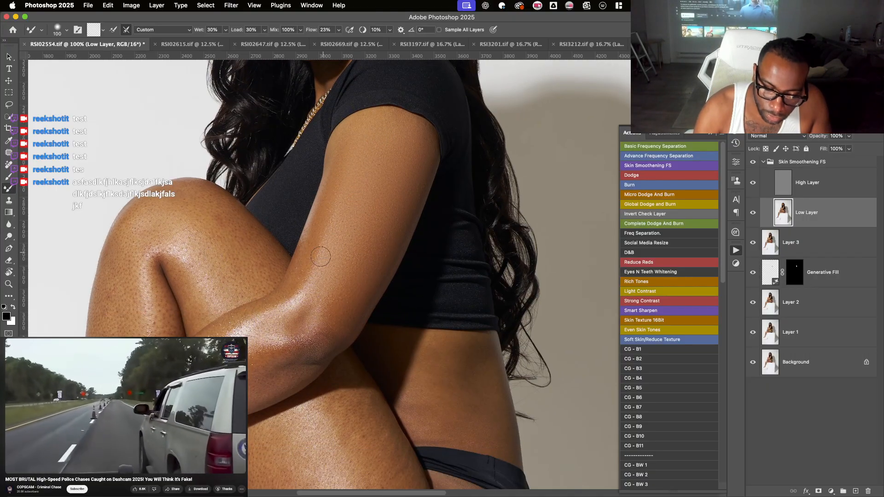
key("bracketright")
key("bracketright")
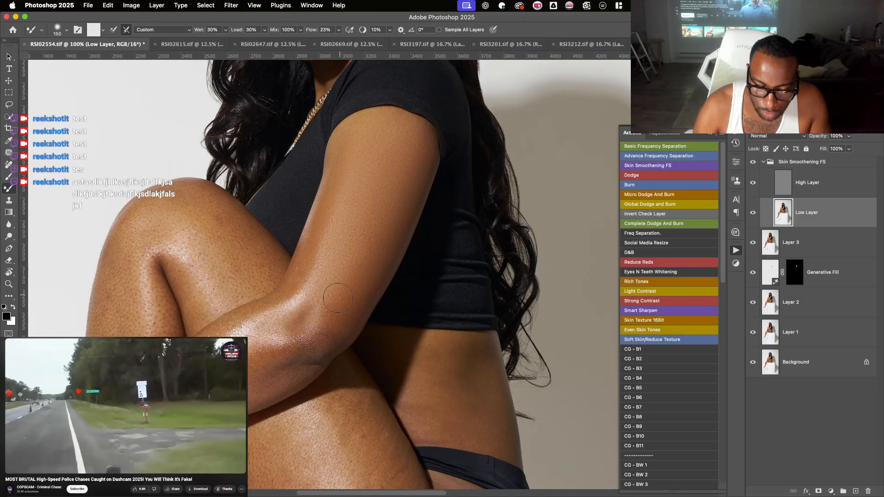
key("bracketright")
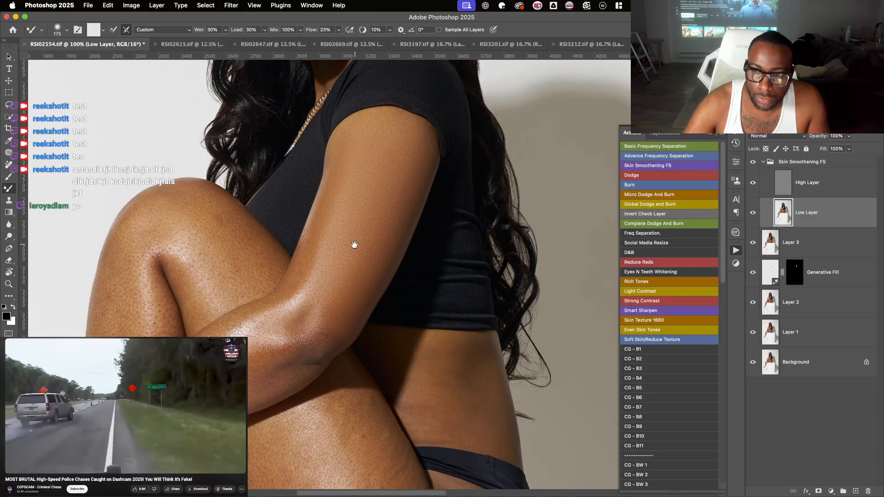
- Blend the highlights around the elbow and upper forearm on the Low Layer with Mixer Brush sizes 100 and 150
key("r")
left_click_drag(397, 277, 390, 257)
left_click_drag(382, 297, 413, 239)
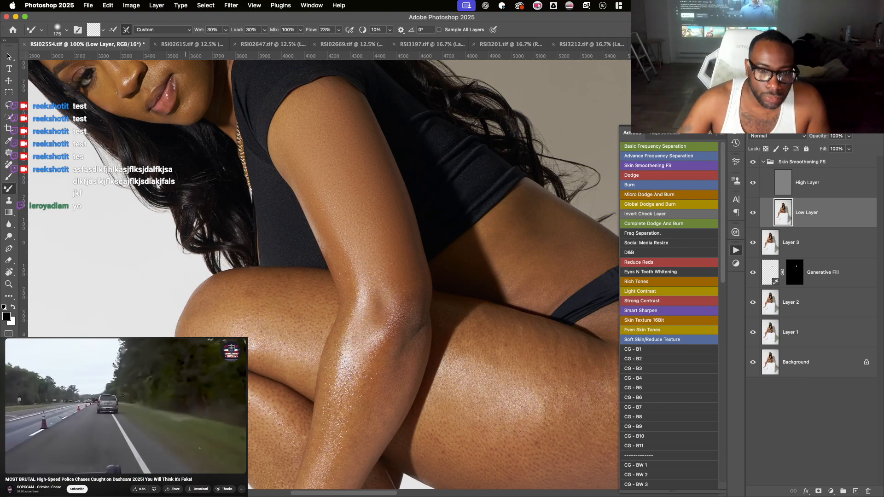
key("super+Tab")
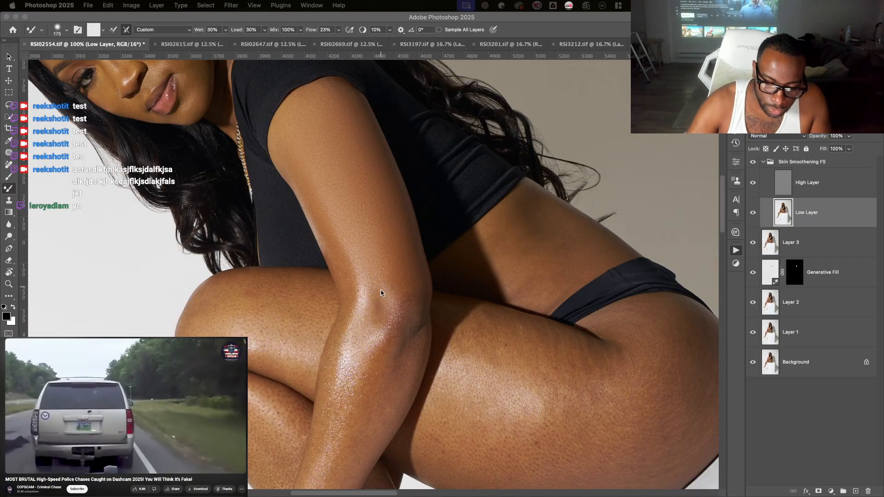
left_click(383, 318)
left_click_drag(379, 294, 402, 226)
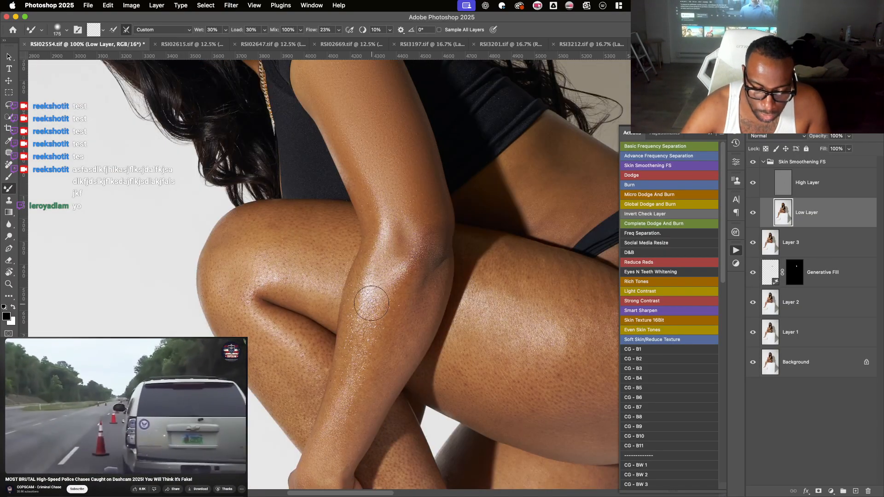
key("bracketleft")
key("bracketleft")
key("bracketleft")
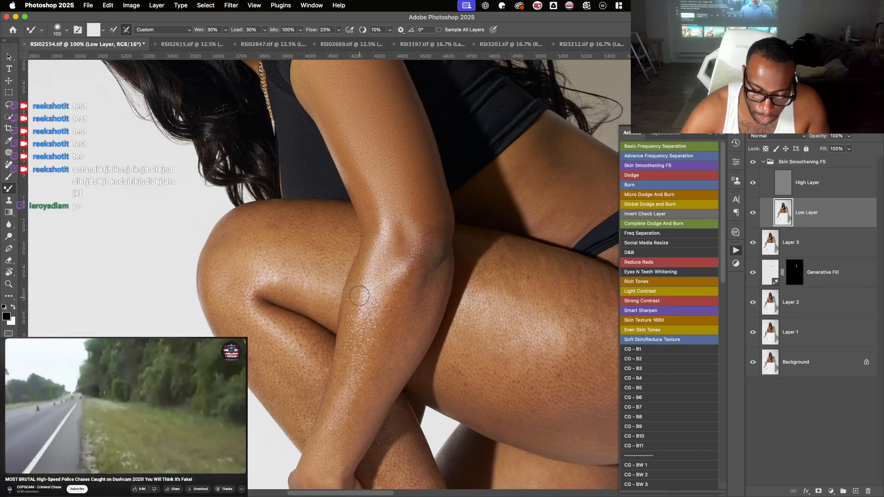
key("bracketright")
key("bracketright")
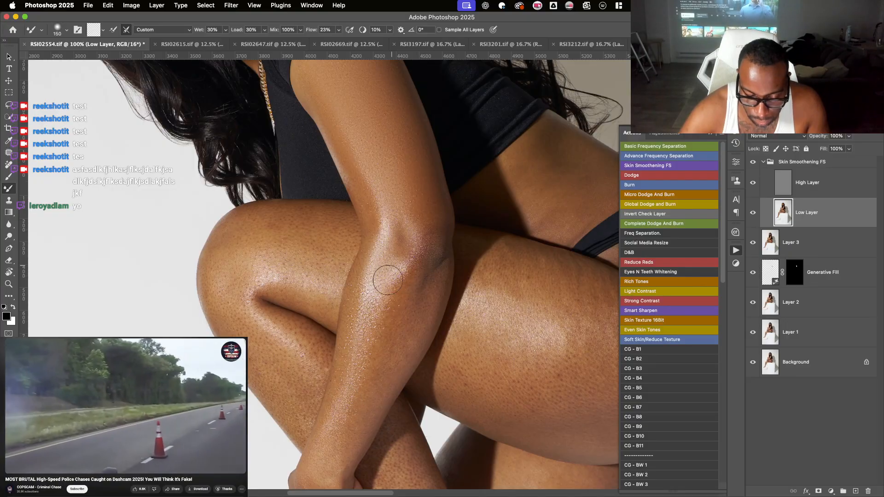
- Smooth the skin tones along the middle of the forearm with Mixer Brush sizes from 100 to 150
key("r")
mouse_move(396, 265)
left_mouse_down()
mouse_move(408, 230)
mouse_move(300, 383)
left_mouse_up()
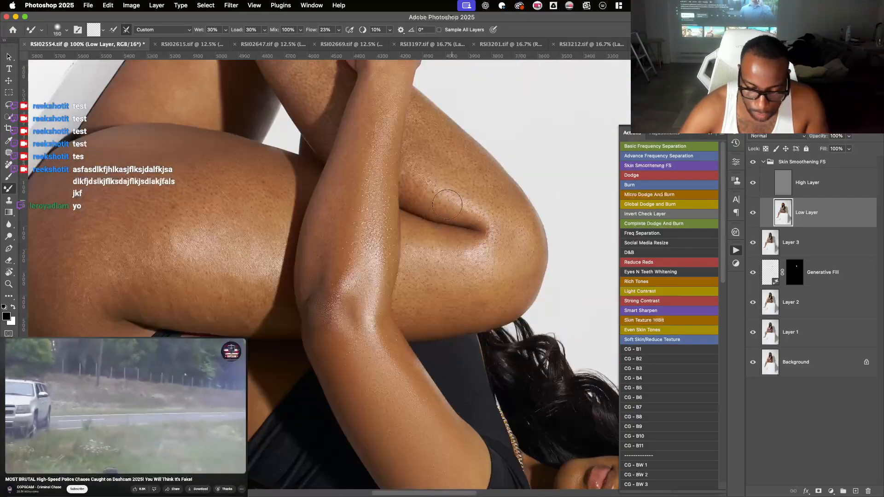
key("bracketleft")
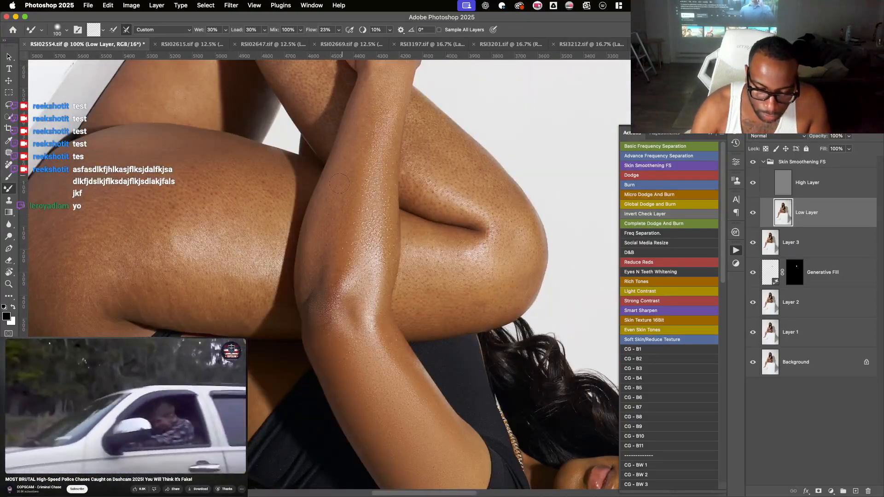
key("bracketright")
left_click_drag(338, 173, 340, 229)
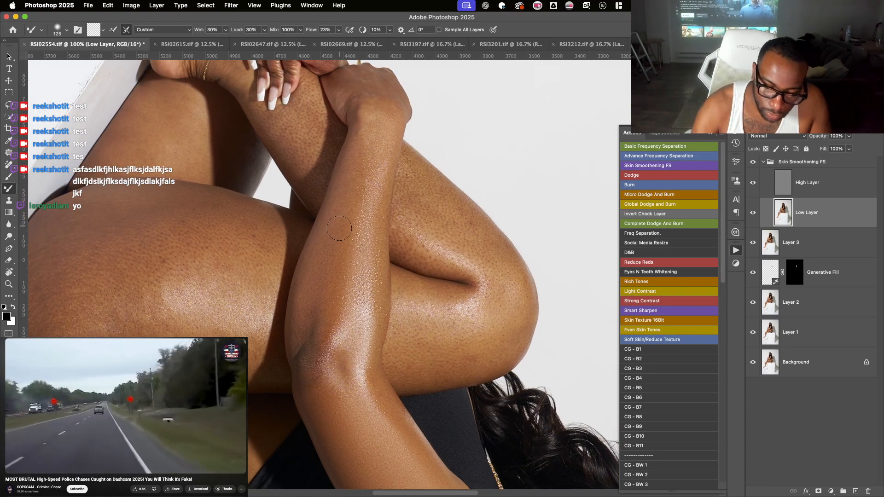
key("bracketright")
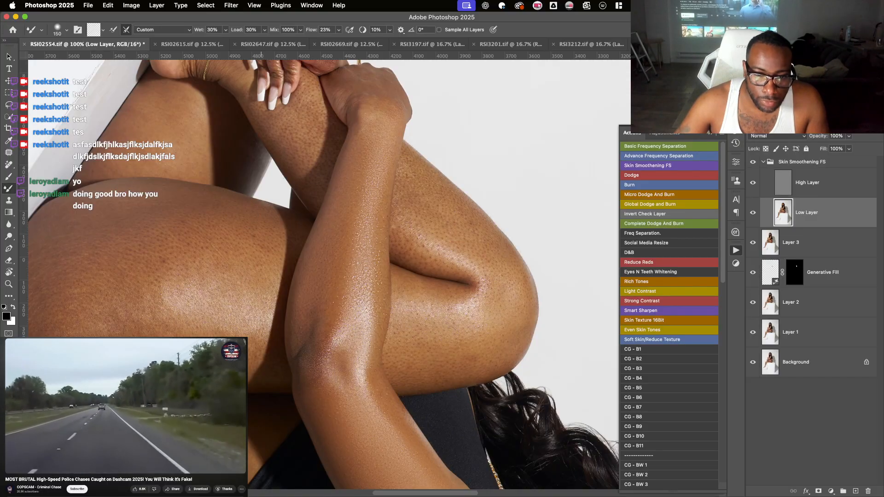
- Blend the skin tones at the wrist and back of the hand with the Mixer Brush at size 100
key("super+Tab")
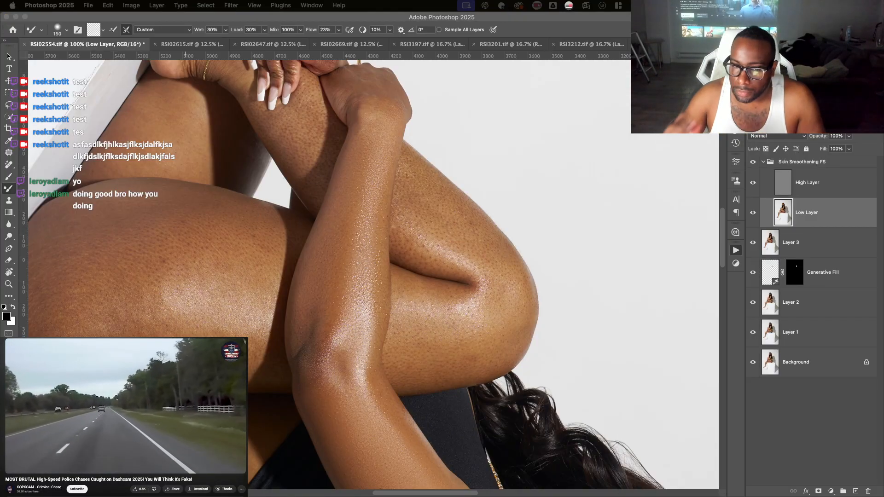
left_click(374, 164)
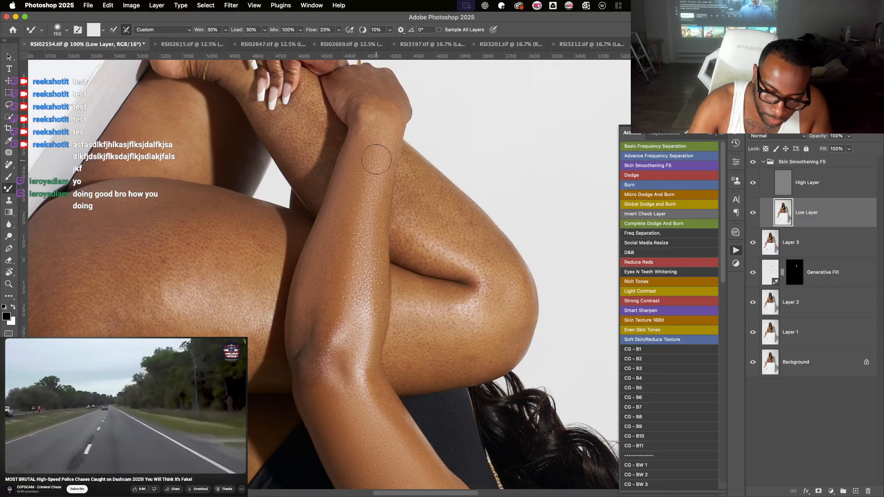
left_click_drag(366, 150, 367, 205)
key("bracketleft")
key("bracketleft")
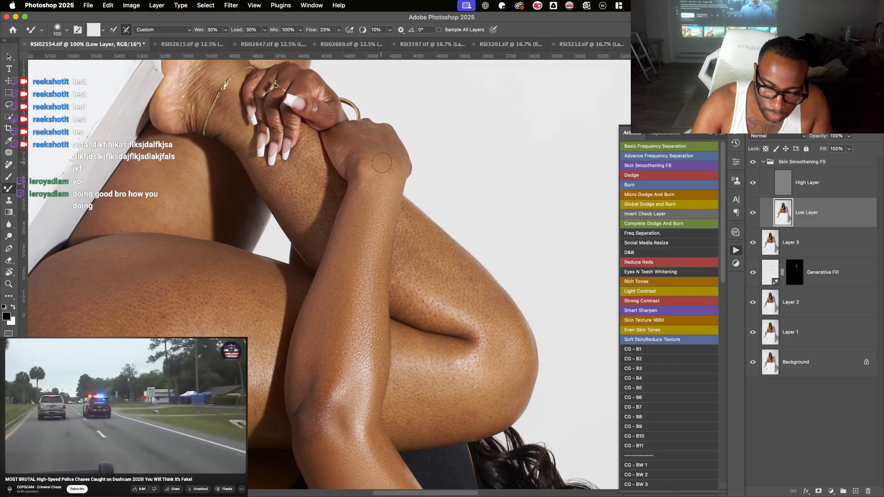
scroll(386, 211, "up", 3)
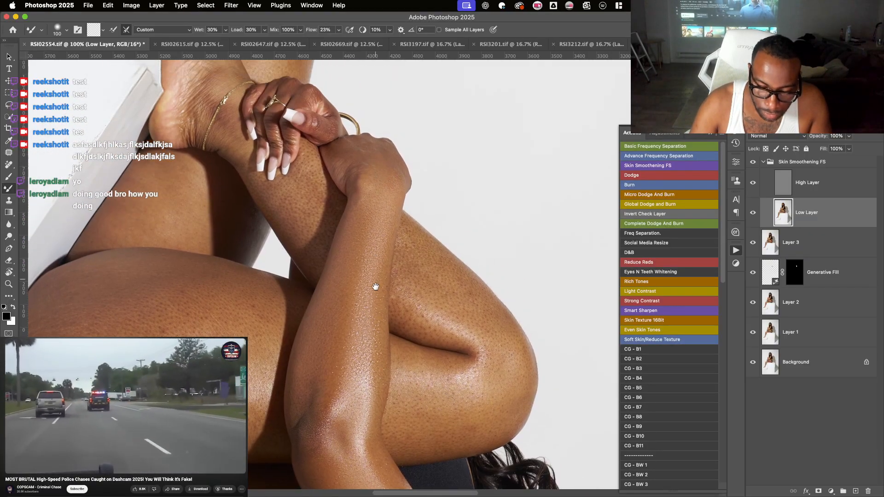
- Smooth the skin tones across the knee and lower thigh beneath the forearm with Mixer Brush sizes from 125 to 175
key("r")
mouse_move(380, 202)
left_mouse_down()
mouse_move(343, 327)
mouse_move(353, 331)
mouse_move(387, 249)
mouse_move(438, 263)
mouse_move(424, 306)
left_mouse_up()
left_click_drag(344, 240, 369, 292)
key("bracketright")
key("bracketright")
key("bracketright")
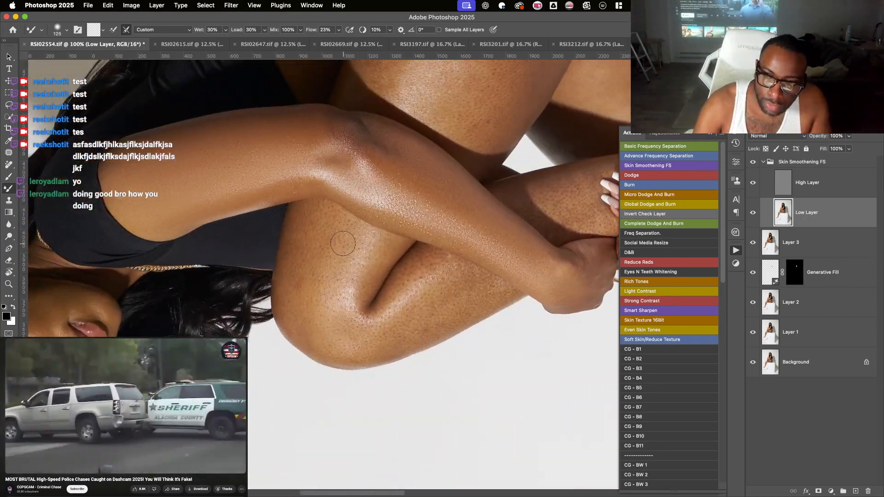
key("bracketleft")
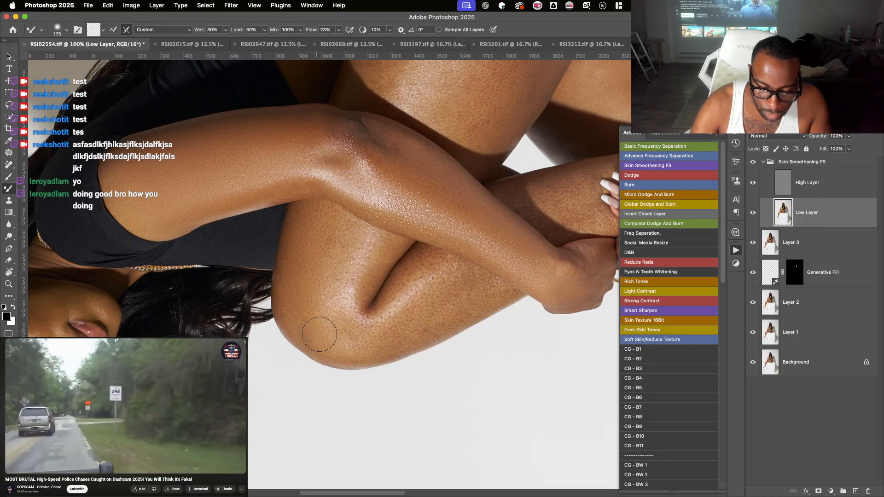
key("bracketright")
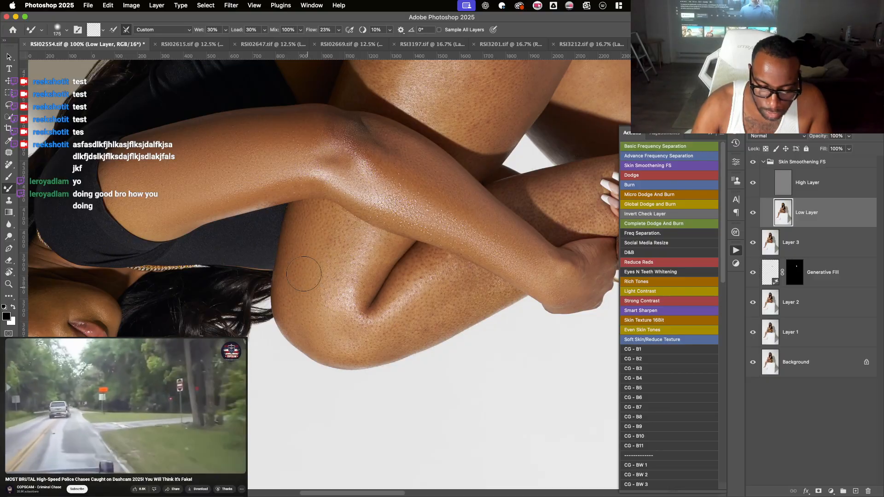
key("bracketleft")
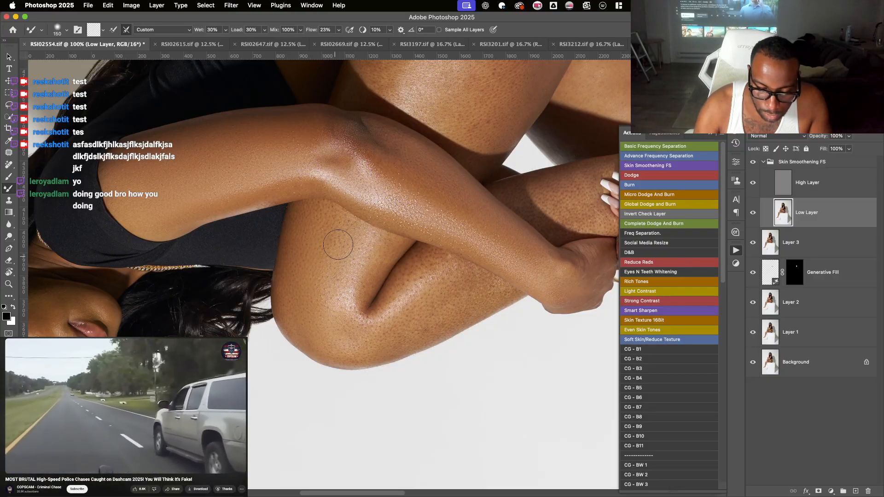
key("bracketright")
key("bracketleft")
key("bracketleft")
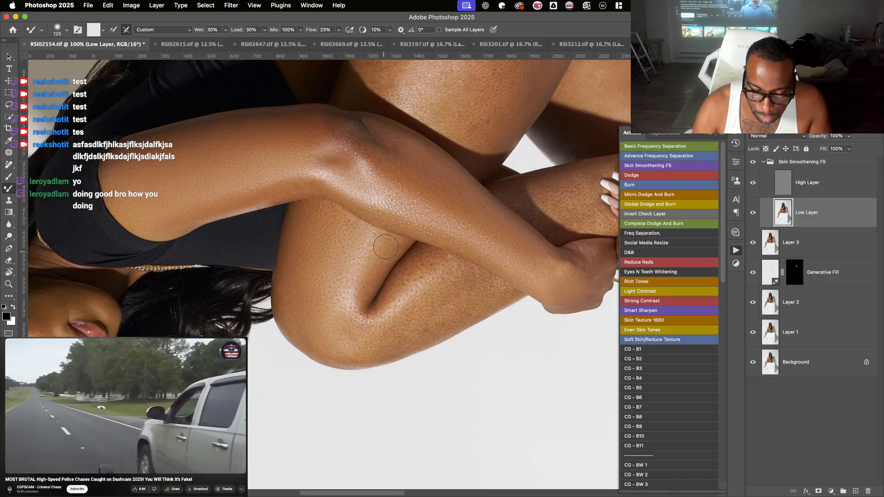
- Blend the skin along the outer knee and upper shin on the Low Layer with Mixer Brush sizes 125 and 150
key("r")
mouse_move(373, 260)
left_mouse_down()
mouse_move(452, 262)
mouse_move(440, 235)
left_mouse_up()
key("r")
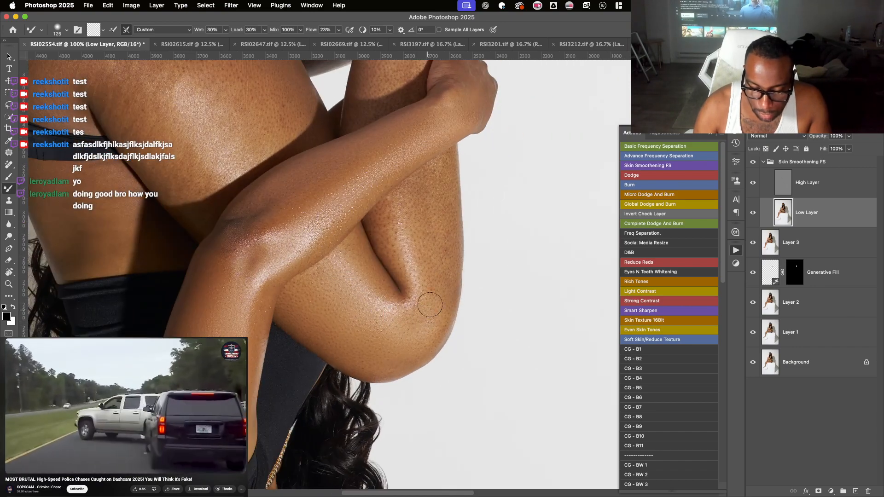
key("bracketright")
key("bracketright")
key("bracketleft")
key("bracketleft")
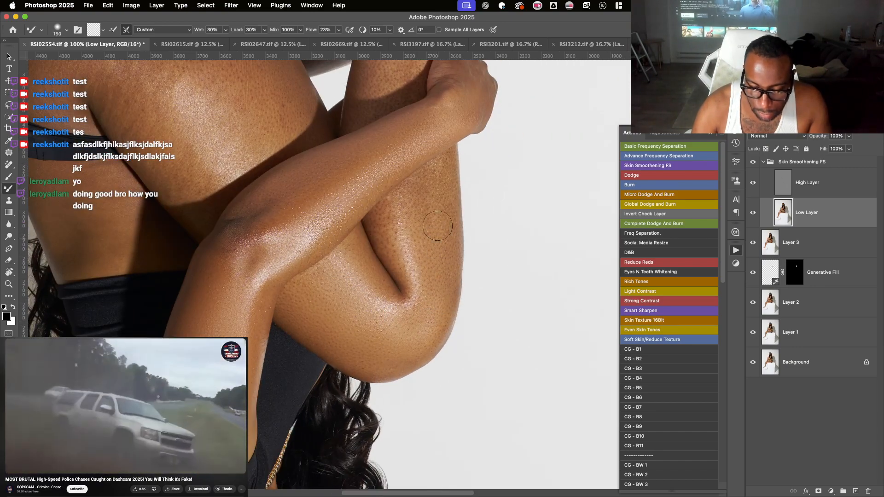
- Even out the darker skin tones on the shin beside the forearm with Mixer Brush sizes 90 and 70
key("space")
left_click_drag(435, 231, 443, 290)
key("bracketleft")
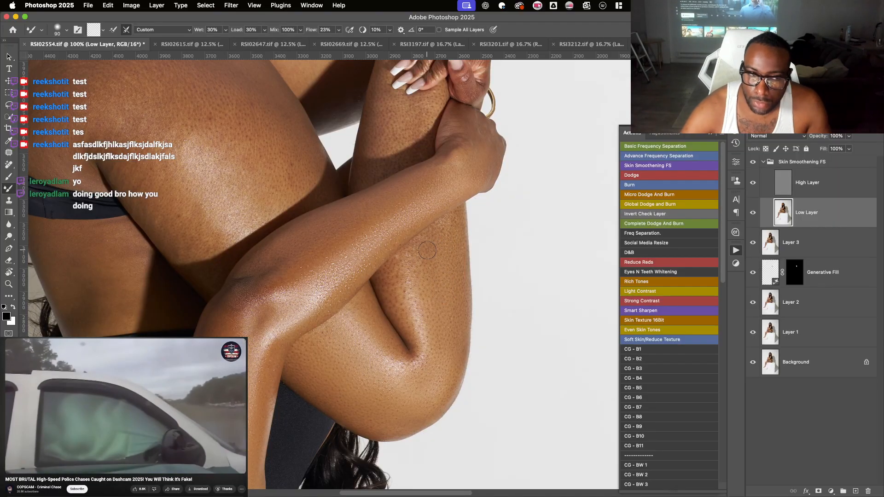
key("space")
left_click_drag(426, 241, 435, 278)
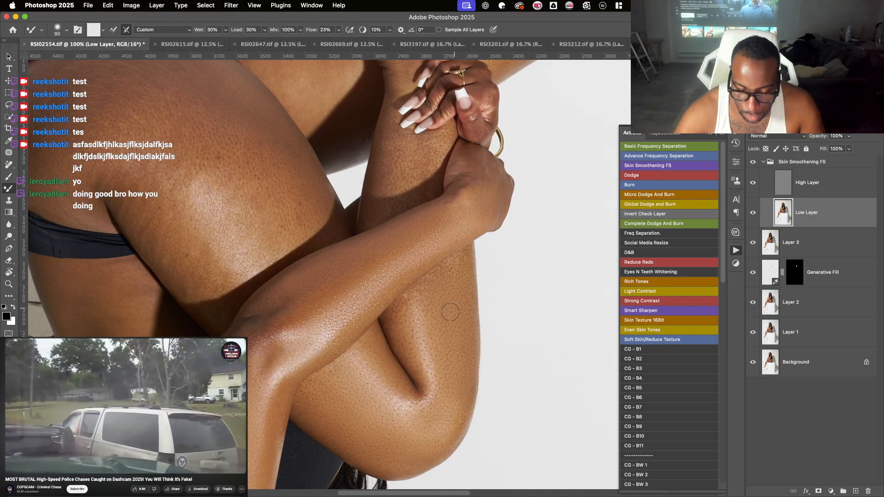
key("r")
mouse_move(450, 312)
left_mouse_down()
mouse_move(380, 323)
mouse_move(452, 306)
mouse_move(460, 315)
mouse_move(462, 292)
left_mouse_up()
key("bracketleft")
key("bracketleft")
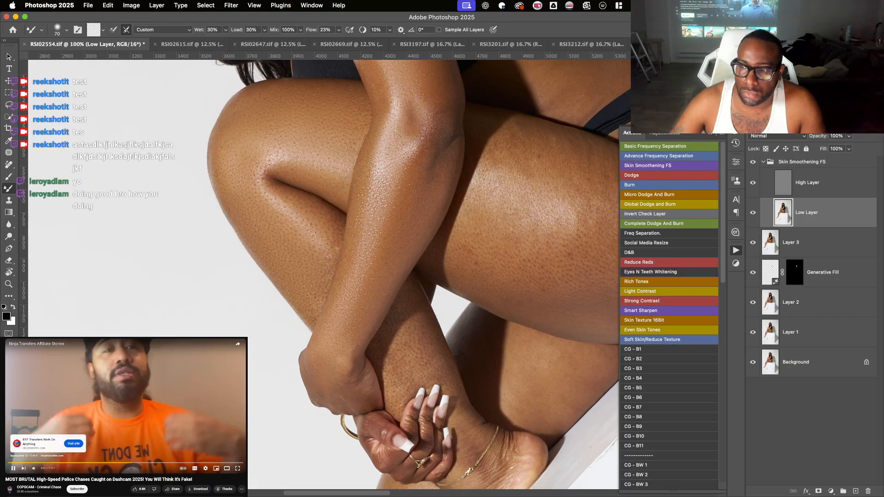
key("super+Tab")
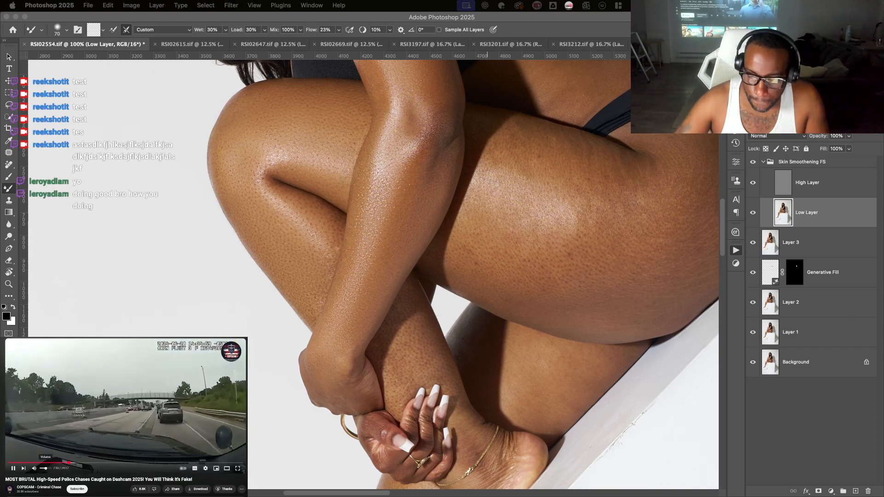
left_click(540, 248)
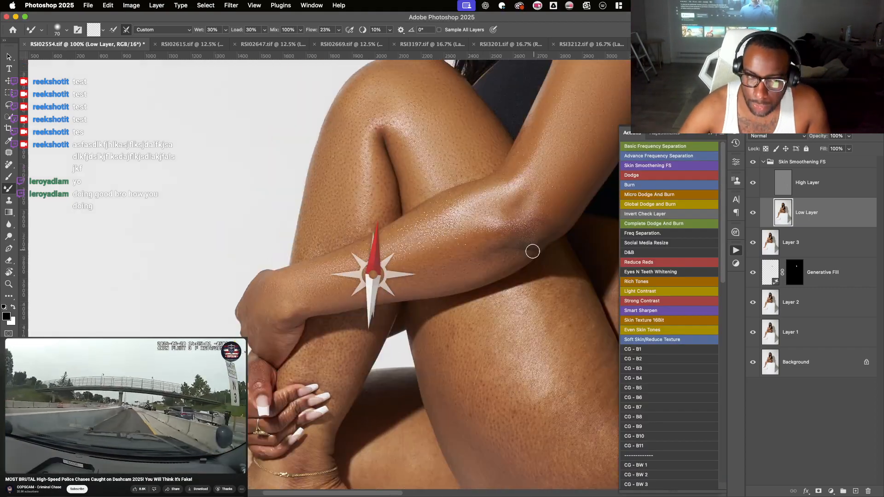
- Smooth the outer thigh below the elbow on the Low Layer with Mixer Brush sizes from 70 to 300
left_click_drag(528, 305, 370, 354)
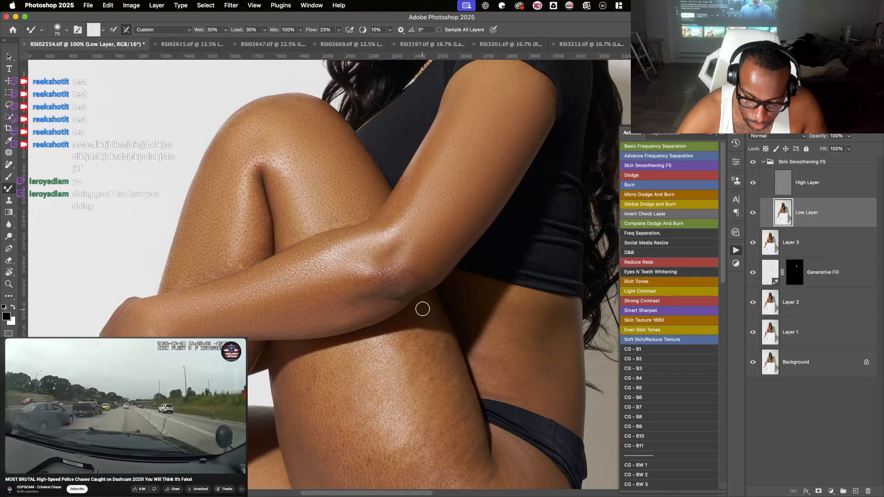
key("]")
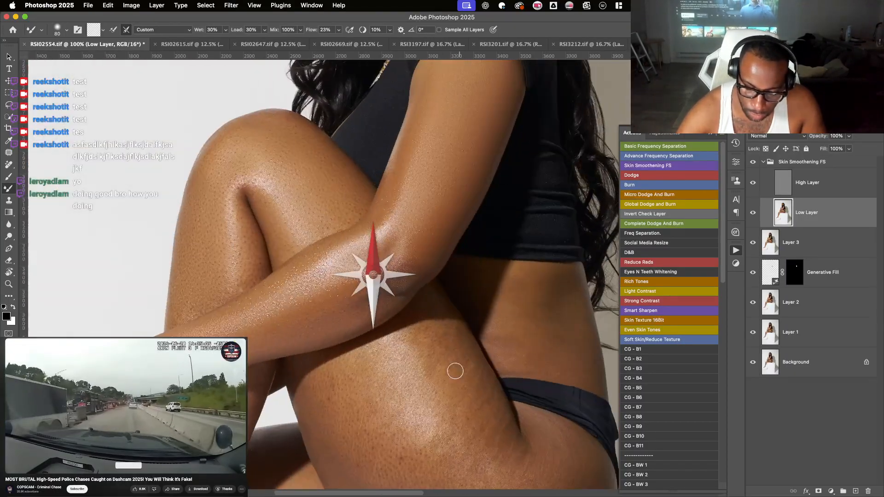
left_click_drag(455, 371, 471, 218)
key("]")
key("]")
key("]")
key("]")
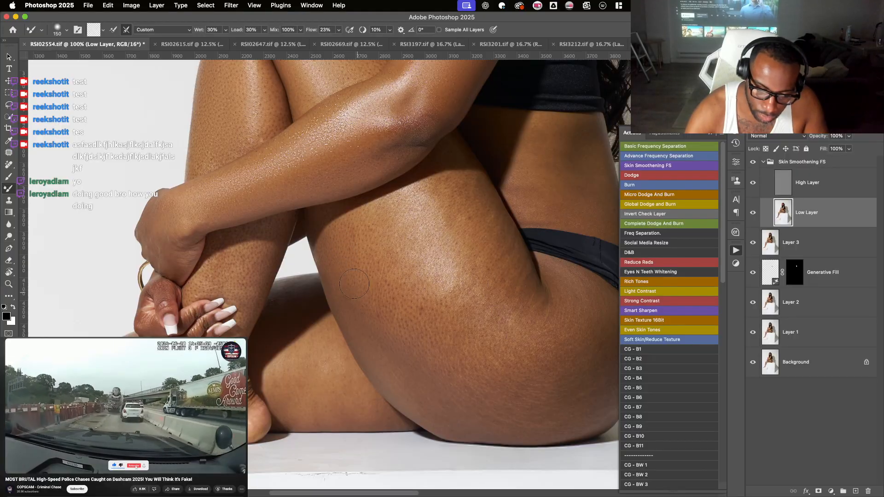
key("]")
key("]")
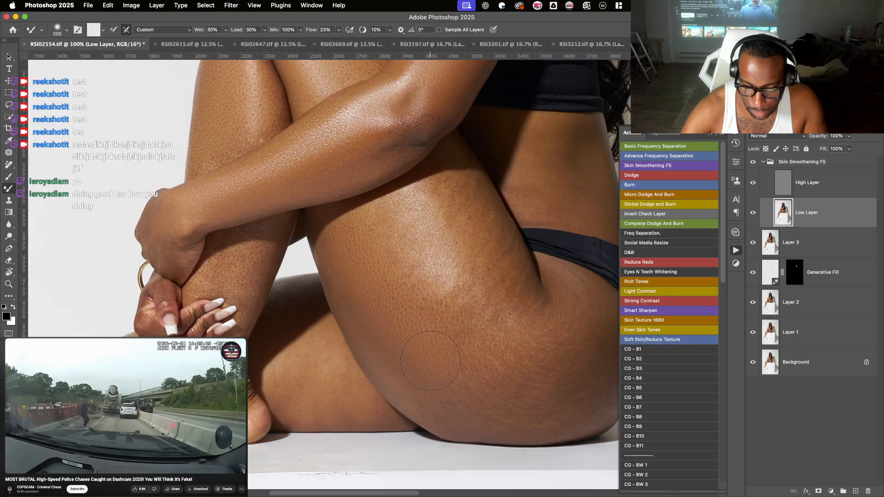
- Blend the broad skin tones where the outer thigh runs into the hip with the Mixer Brush at size 400
key("r")
left_click_drag(431, 362, 296, 322)
left_click_drag(397, 303, 470, 237)
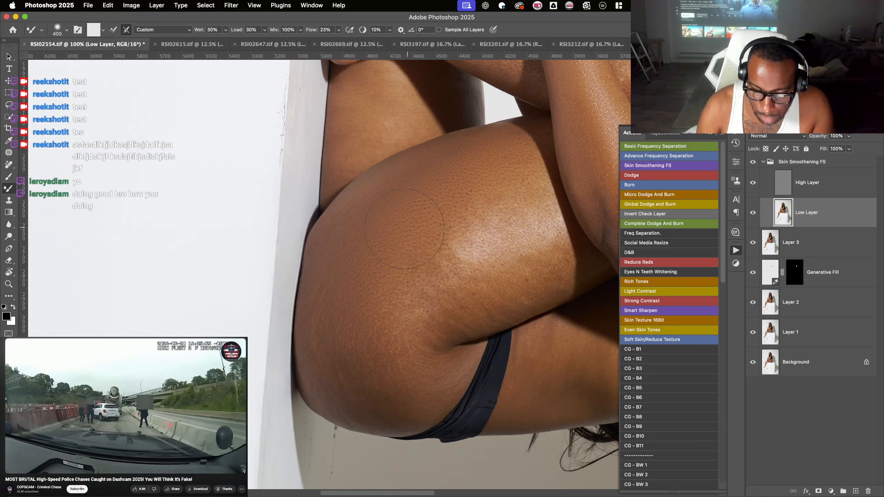
- Smooth the hip and buttock between the bench edge and the bikini bottom with Mixer Brush sizes from 175 to 250
key("r")
mouse_move(325, 281)
left_mouse_down()
mouse_move(444, 242)
mouse_move(440, 205)
left_mouse_up()
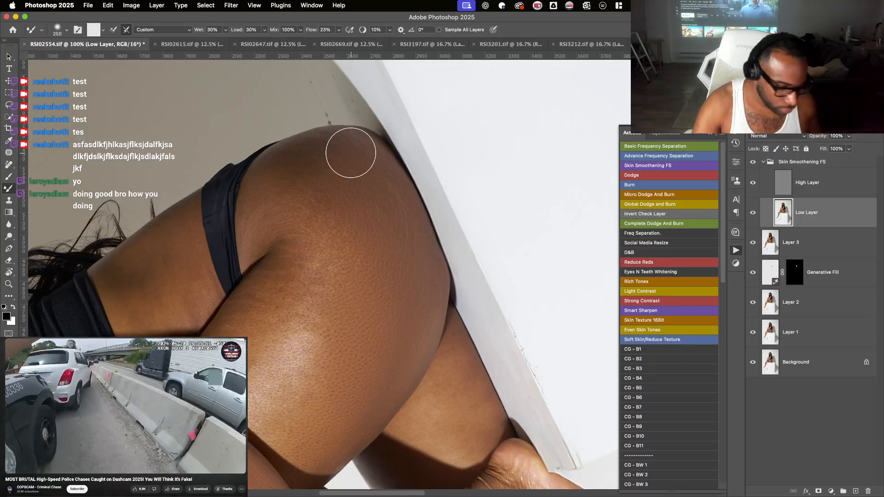
key("r")
mouse_move(351, 153)
left_mouse_down()
mouse_move(322, 267)
mouse_move(318, 237)
mouse_move(309, 241)
left_mouse_up()
key("space")
key("bracketleft")
key("bracketleft")
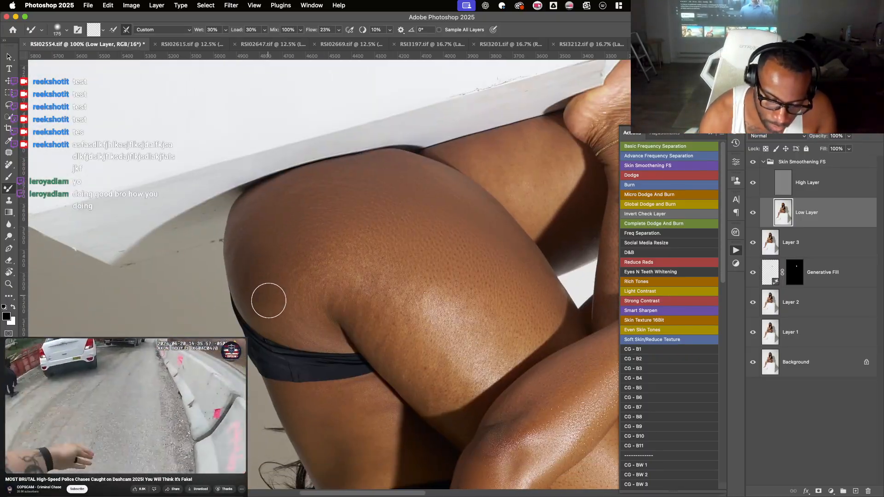
key("bracketright")
key("space")
left_click_drag(269, 253, 281, 219)
key("bracketleft")
key("bracketright")
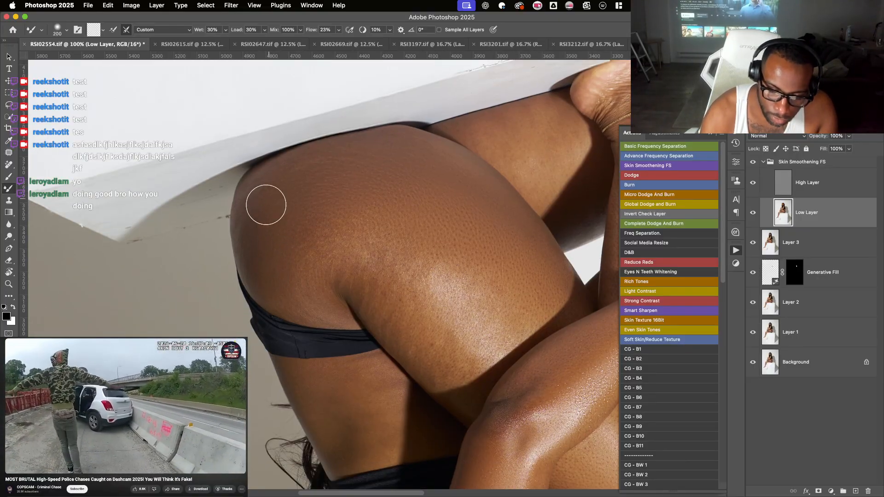
- Blend the upper thigh and the area around the hip crease with Mixer Brush sizes 200 and 250
key("r")
left_click_drag(269, 224, 374, 323)
key("space")
left_click_drag(375, 206, 363, 239)
key("bracketleft")
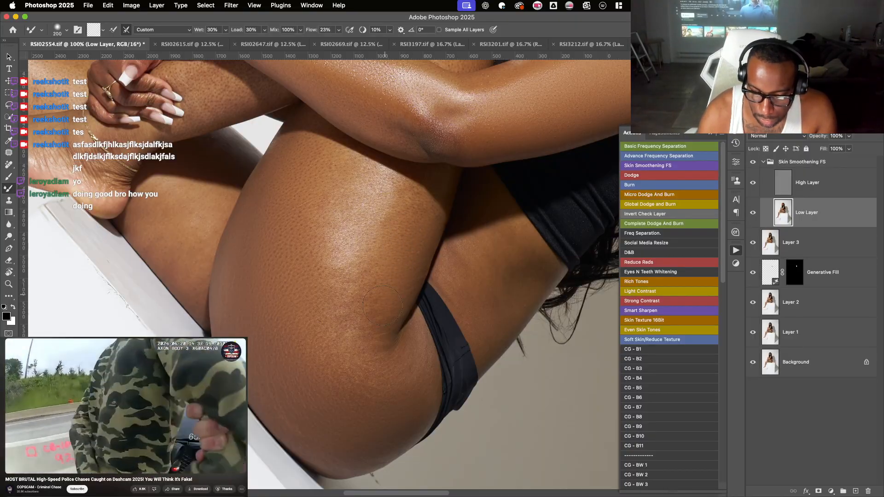
key("space")
left_click_drag(378, 271, 367, 231)
key("bracketleft")
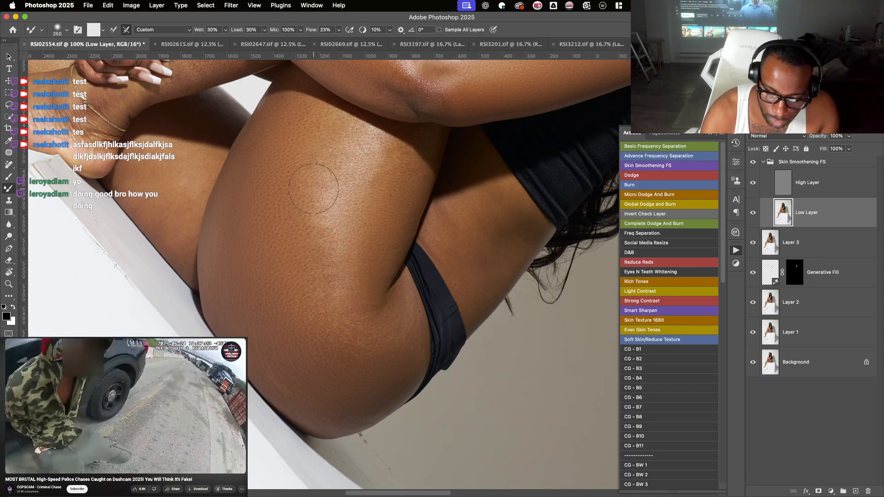
key("bracketright")
left_click_drag(329, 196, 332, 174)
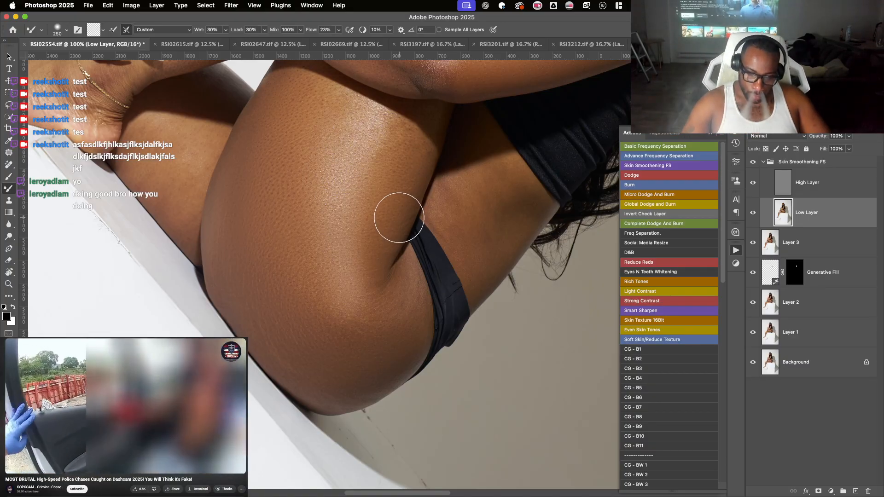
- Even out the highlight along the thigh just below the elbow with Mixer Brush sizes from 150 to 300
key("Escape")
left_click_drag(361, 229, 384, 290)
key("bracketleft")
key("bracketleft")
key("bracketleft")
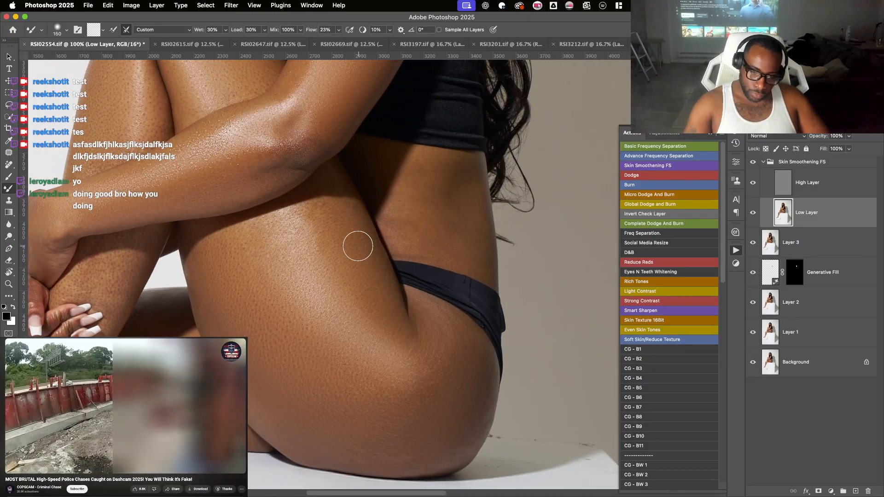
key("bracketleft")
key("bracketleft")
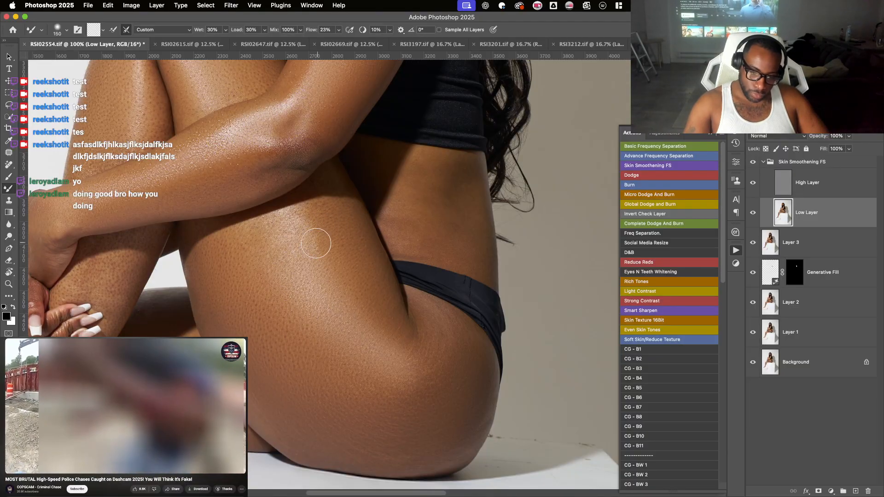
key("bracketright")
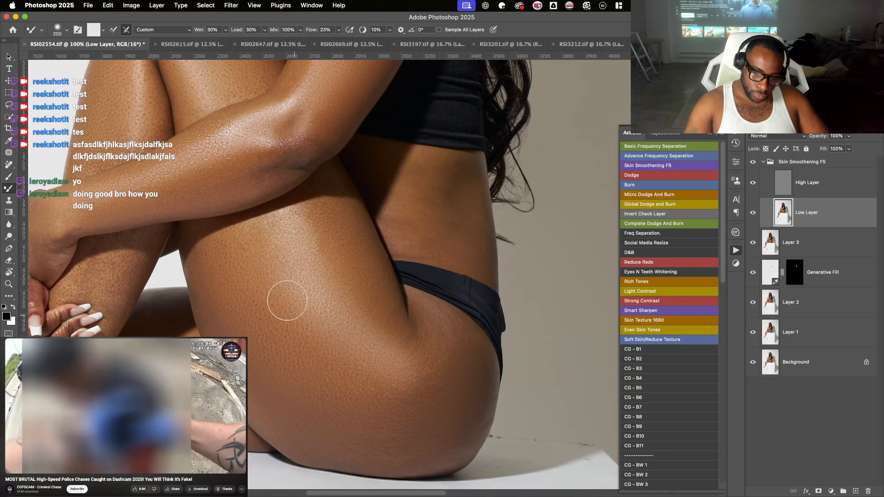
key("bracketright")
key("bracketright")
key("bracketright")
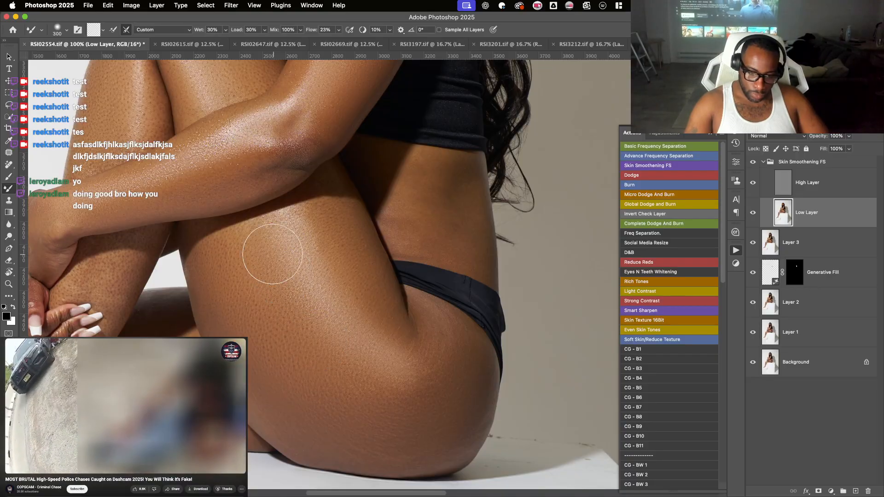
- Smooth the fold where the thigh meets the hip beside the bikini bottom with Mixer Brush sizes 200 and 125
key("r")
mouse_move(319, 391)
left_mouse_down()
mouse_move(272, 351)
mouse_move(427, 163)
mouse_move(501, 262)
left_mouse_up()
key("bracketleft")
key("bracketleft")
key("bracketleft")
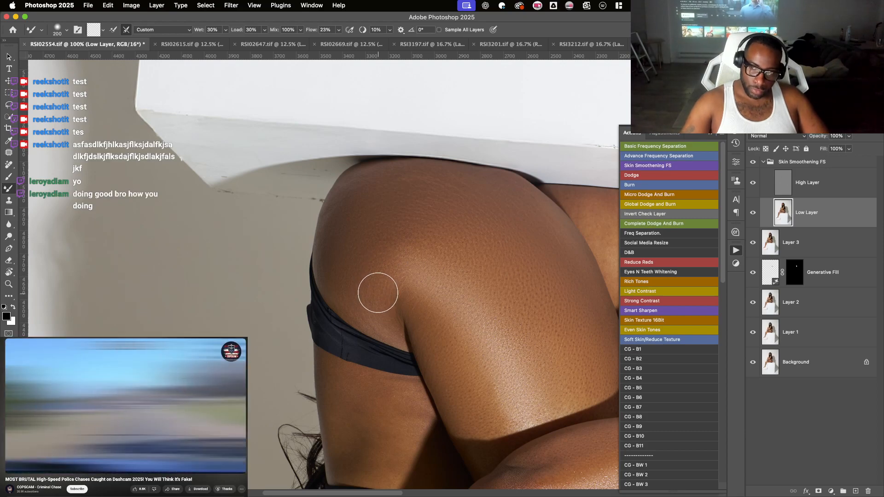
key("bracketleft")
key("bracketleft")
key("bracketleft")
key("bracketright")
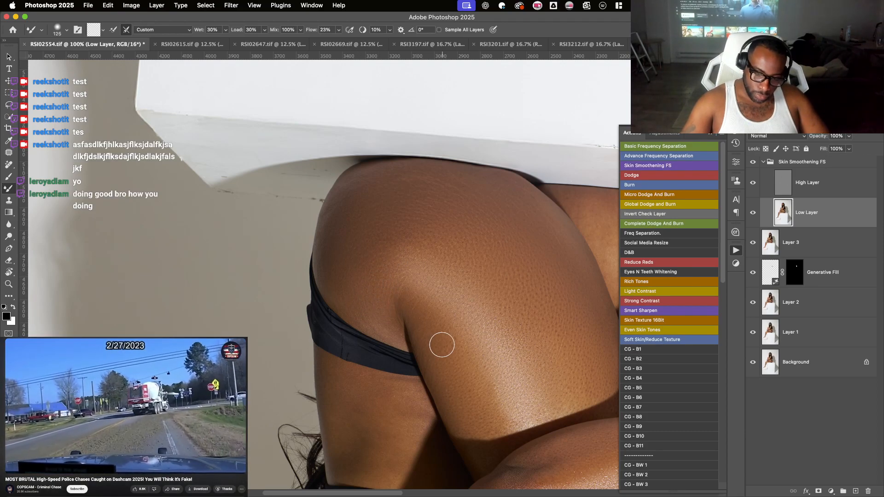
key("bracketright")
key("bracketright")
left_click_drag(452, 371, 423, 292)
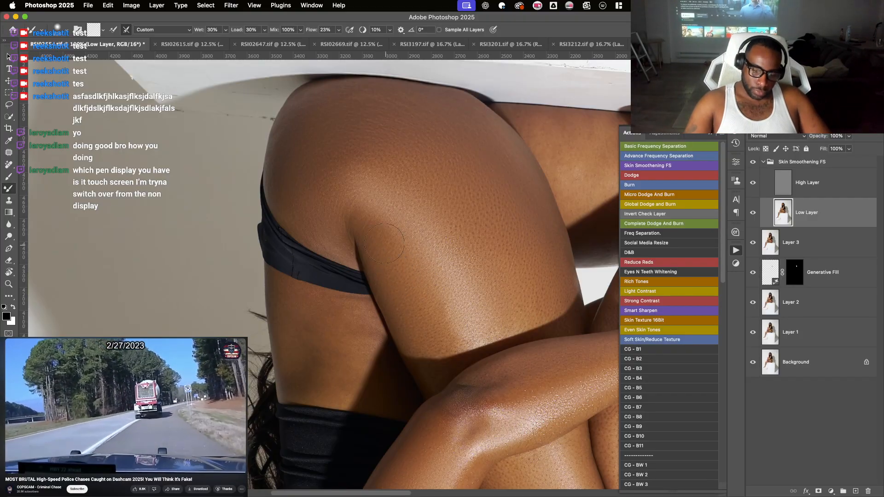
- Blend the thigh highlight into the surrounding outer-thigh tones on the Low Layer with increasingly large Mixer Brush sizes
key("r")
mouse_move(405, 273)
left_mouse_down()
mouse_move(357, 212)
mouse_move(327, 218)
left_mouse_up()
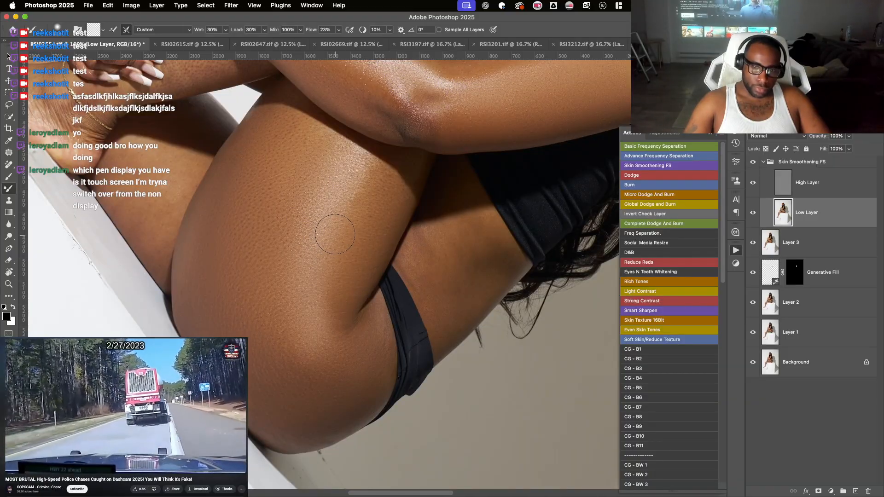
left_click_drag(358, 251, 400, 266)
key("r")
left_click_drag(397, 254, 351, 236)
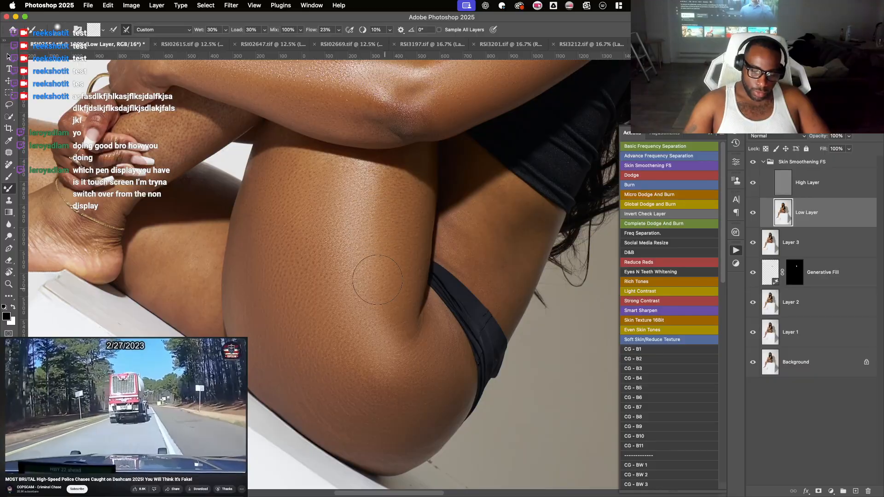
mouse_move(370, 284)
left_mouse_down()
mouse_move(333, 255)
mouse_move(356, 337)
mouse_move(331, 235)
mouse_move(320, 240)
mouse_move(312, 247)
mouse_move(318, 307)
left_mouse_up()
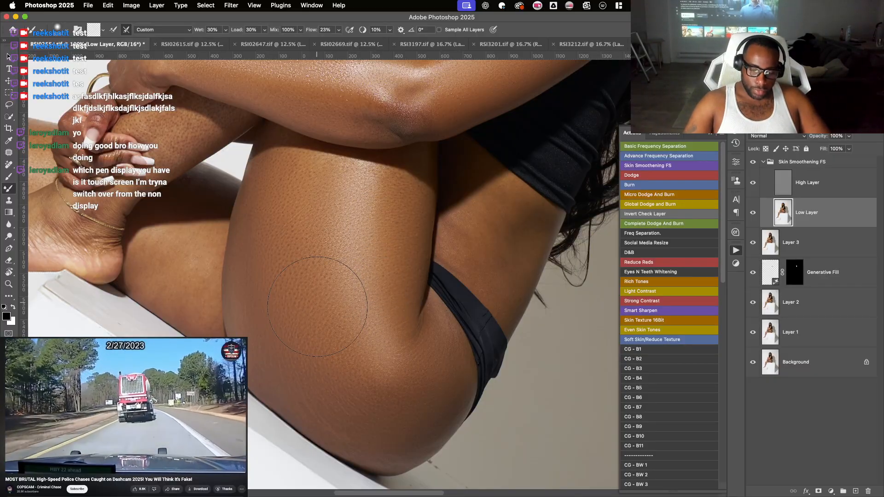
- Even out the dark patch on the side of the waist below the crop top with a smaller Mixer Brush
key("Escape")
left_click_drag(484, 245, 507, 368)
key("bracketleft")
key("bracketleft")
key("bracketleft")
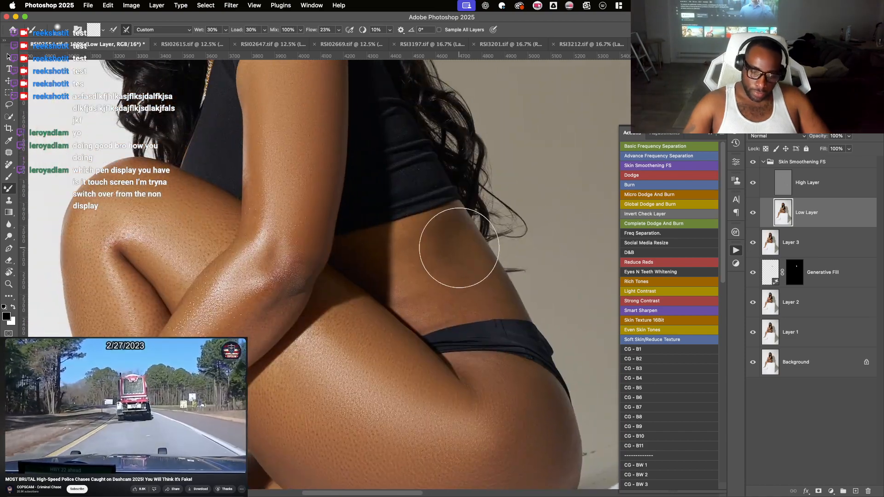
key("bracketleft")
key("bracketleft")
key("bracketleft")
mouse_move(409, 276)
left_mouse_down()
mouse_move(413, 234)
mouse_move(414, 311)
left_mouse_up()
- Blend the skin along the outer waist contour and just under the crop top hem with adjusted Mixer Brush sizes
key("bracketright")
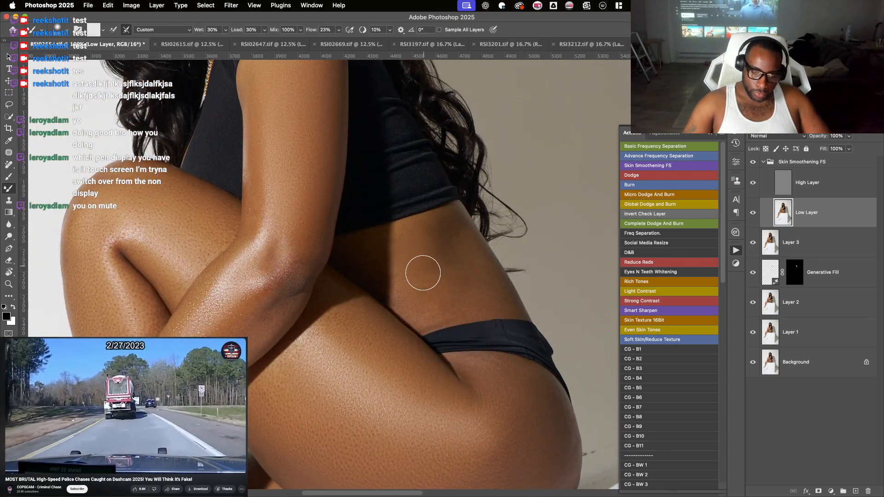
mouse_move(422, 275)
left_mouse_down()
mouse_move(426, 240)
mouse_move(449, 276)
mouse_move(450, 255)
mouse_move(473, 259)
left_mouse_up()
key("bracketleft")
left_click_drag(479, 289, 467, 264)
key("bracketleft")
mouse_move(453, 230)
left_mouse_down()
mouse_move(495, 295)
mouse_move(432, 239)
mouse_move(443, 231)
mouse_move(453, 289)
mouse_move(450, 233)
mouse_move(453, 258)
mouse_move(478, 267)
mouse_move(457, 234)
mouse_move(464, 252)
mouse_move(432, 235)
left_mouse_up()
- Smooth the middle of the waist between the crop top and bikini bottom, varying the Mixer Brush size
key("bracketright")
key("bracketright")
key("bracketleft")
key("bracketleft")
key("bracketleft")
key("bracketright")
key("bracketright")
key("bracketright")
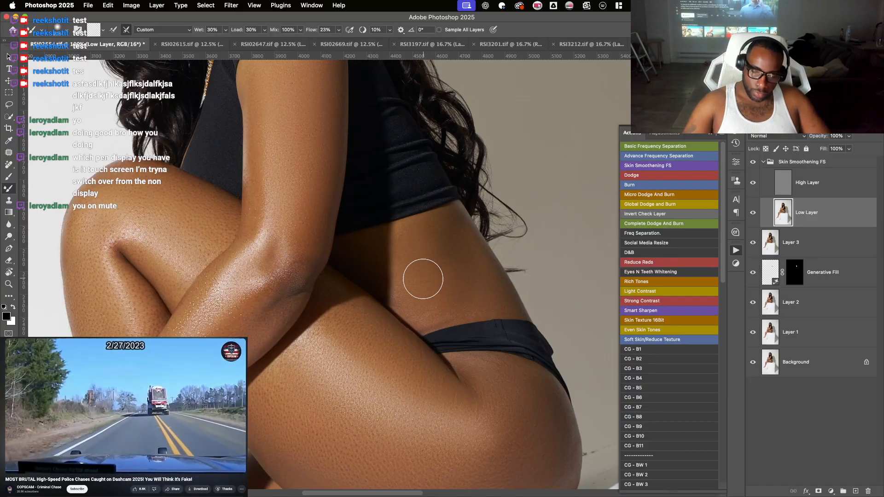
mouse_move(422, 279)
left_mouse_down()
mouse_move(427, 250)
mouse_move(437, 269)
mouse_move(423, 289)
mouse_move(434, 256)
mouse_move(440, 290)
mouse_move(452, 275)
left_mouse_up()
- Soften the shadow transition on the waist beside the elbow with a reduced Mixer Brush size
key("bracketright")
key("bracketright")
key("bracketleft")
key("bracketleft")
key("bracketleft")
key("bracketleft")
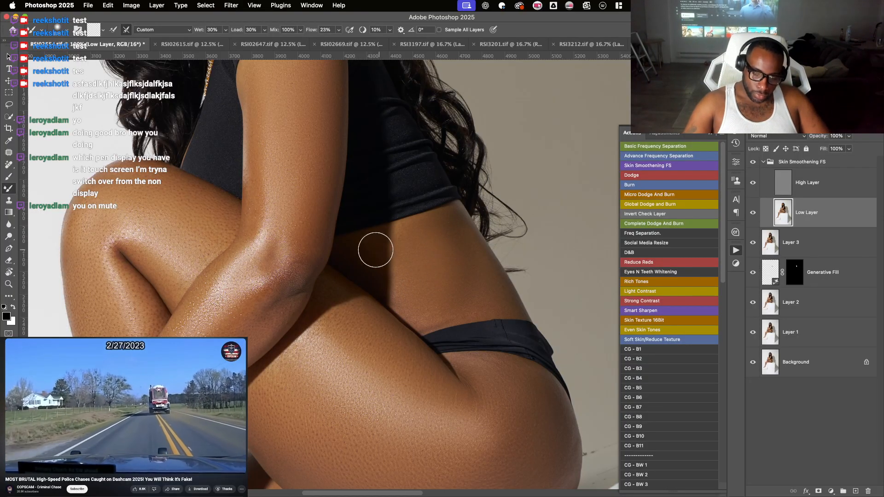
- Blend the uneven tones on the raised leg's shin below the forearm on the Low Layer
left_click_drag(414, 208, 502, 65)
left_click_drag(340, 305, 378, 311)
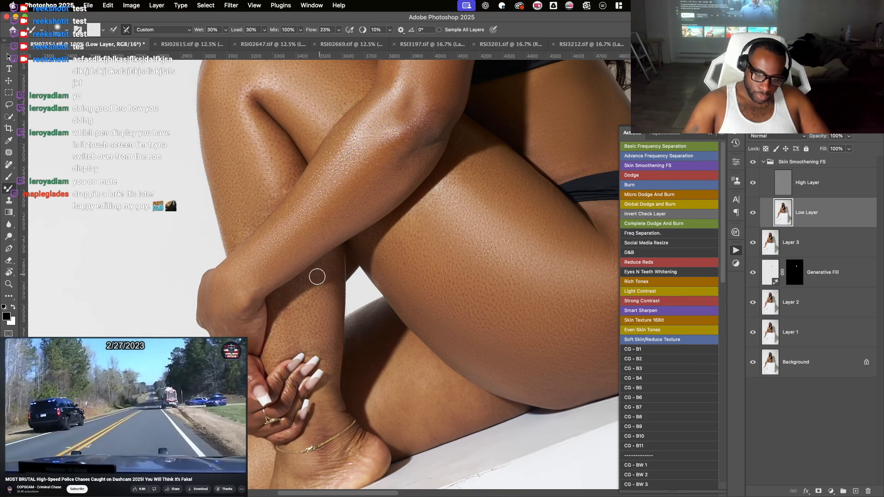
key("space")
left_click_drag(336, 259, 364, 183)
key("r")
left_click_drag(438, 260, 338, 219)
key("r")
left_click_drag(443, 292, 408, 324)
- Blend the skin tones on the ankle and inner foot around the gold anklet
key("space")
left_click_drag(343, 373, 369, 236)
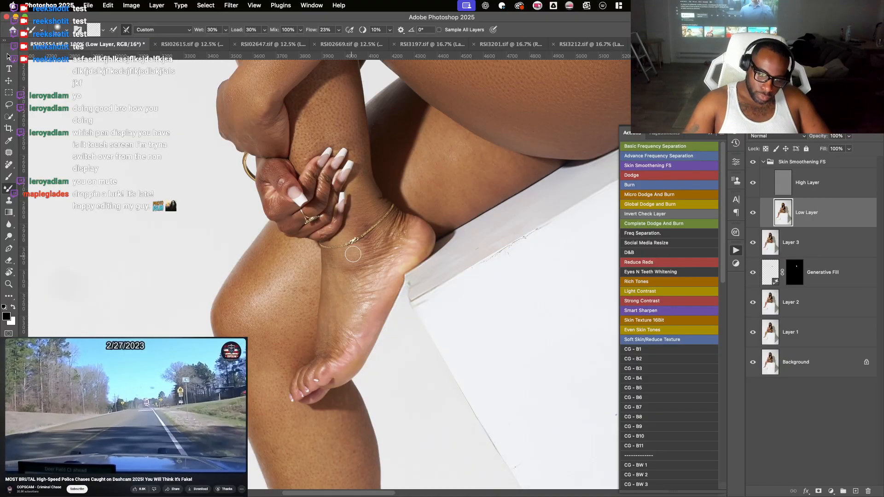
left_click_drag(348, 251, 358, 216)
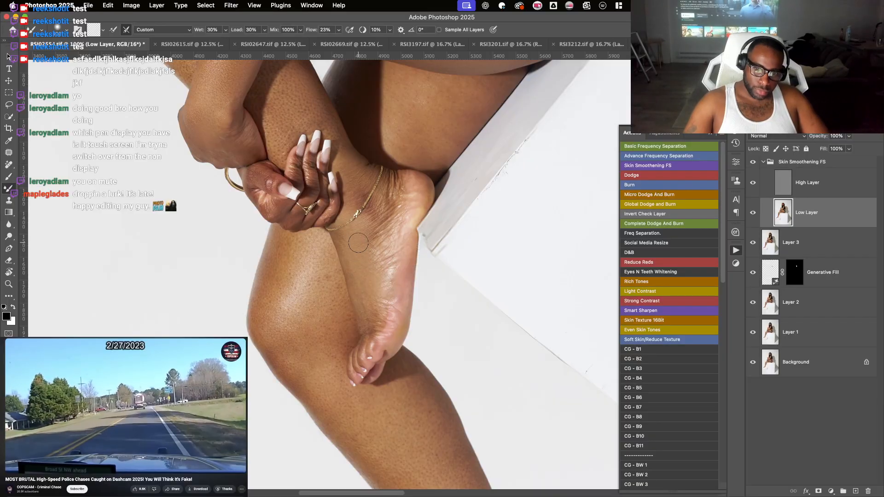
scroll(371, 230, "down", 3)
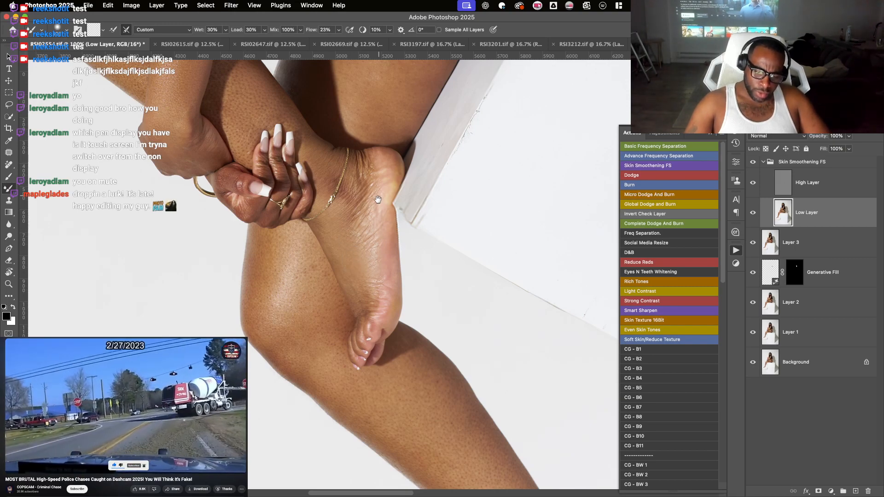
left_click_drag(378, 200, 384, 331)
left_click_drag(359, 295, 379, 302)
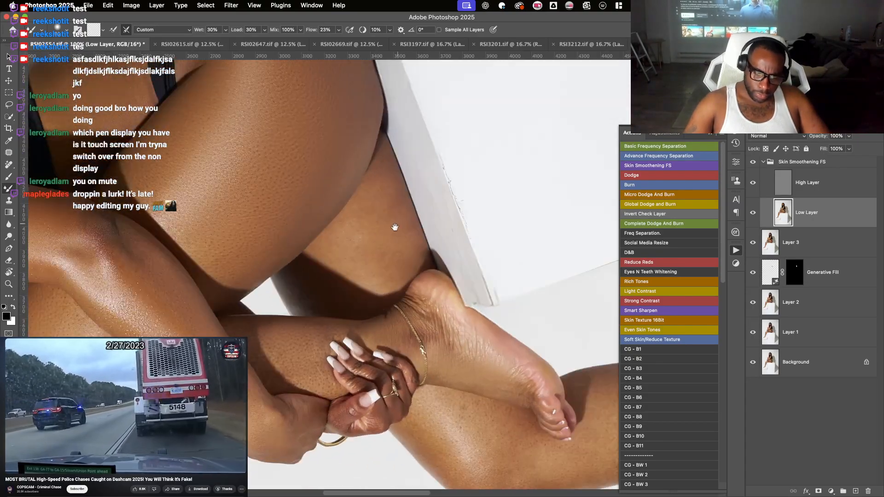
- Even out the blotches on the far thigh behind the heel with a slightly larger Mixer Brush
left_click_drag(395, 227, 401, 247)
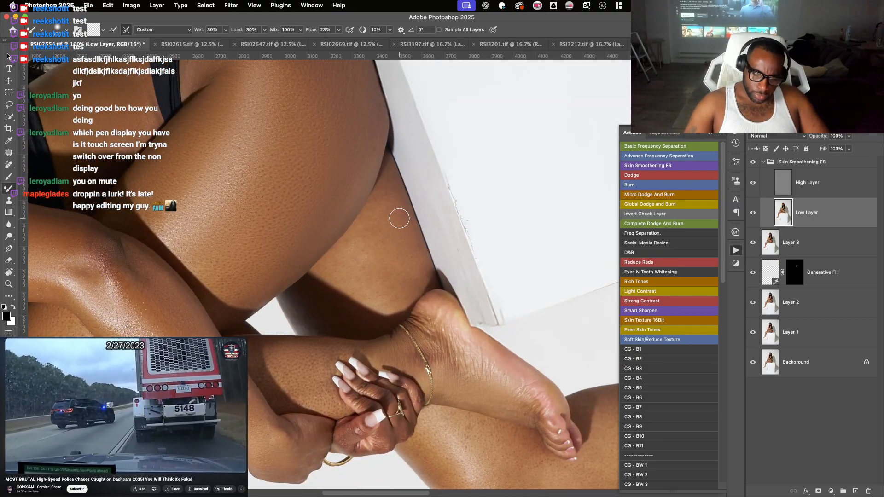
left_click_drag(395, 207, 401, 231)
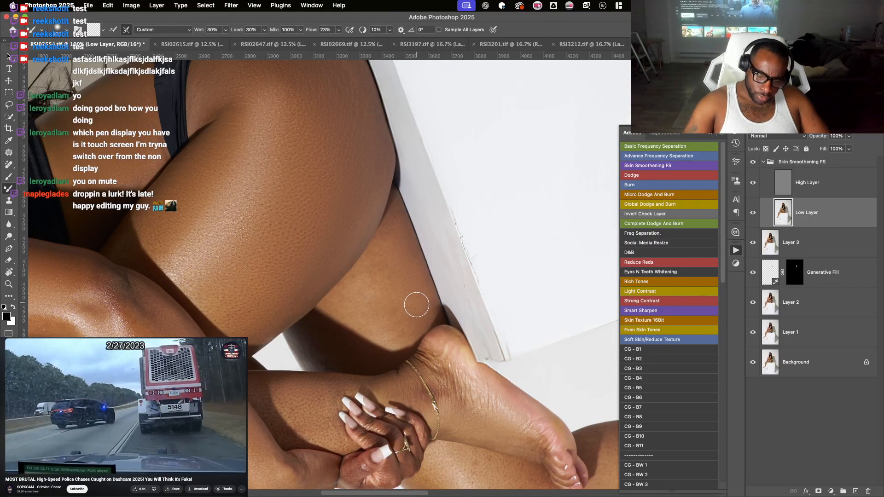
scroll(404, 277, "down", 2)
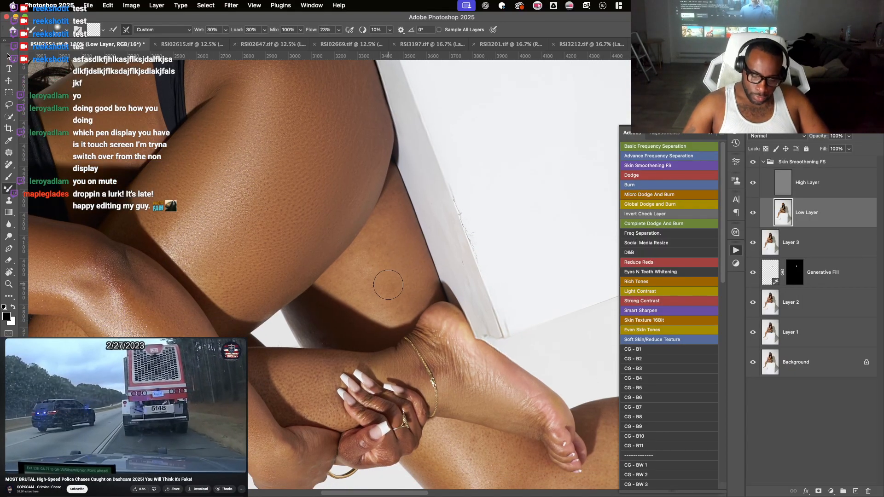
key("bracketright")
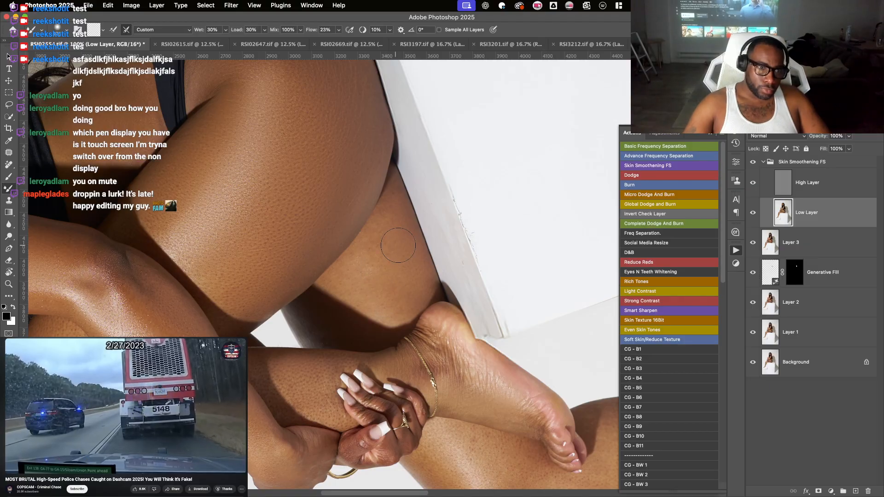
scroll(399, 246, "up", 2)
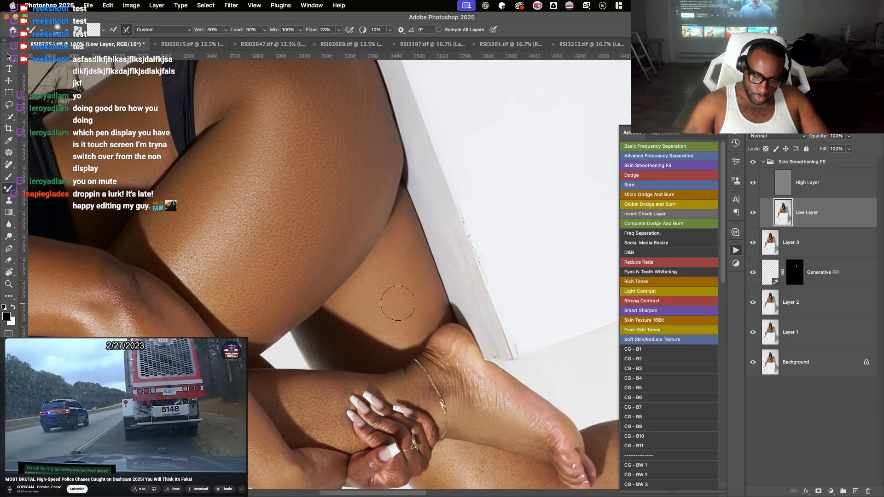
- Blend the highlight on the lower leg's knee beneath the clasped hands with the Mixer Brush
key("super+minus")
key("super+minus")
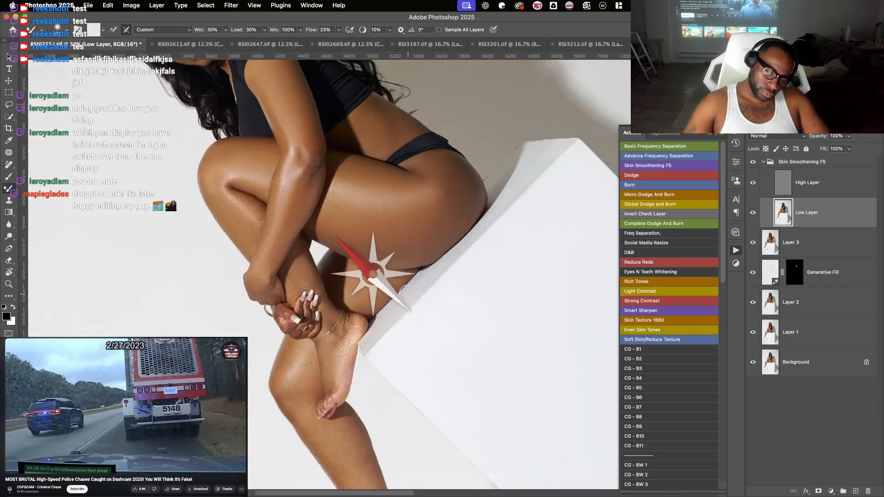
left_click_drag(407, 294, 412, 279)
key("super+plus")
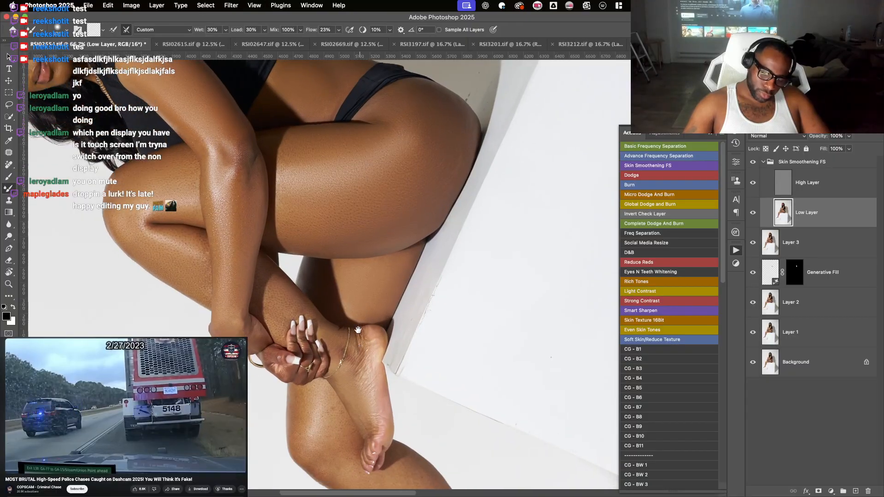
left_click_drag(346, 366, 347, 258)
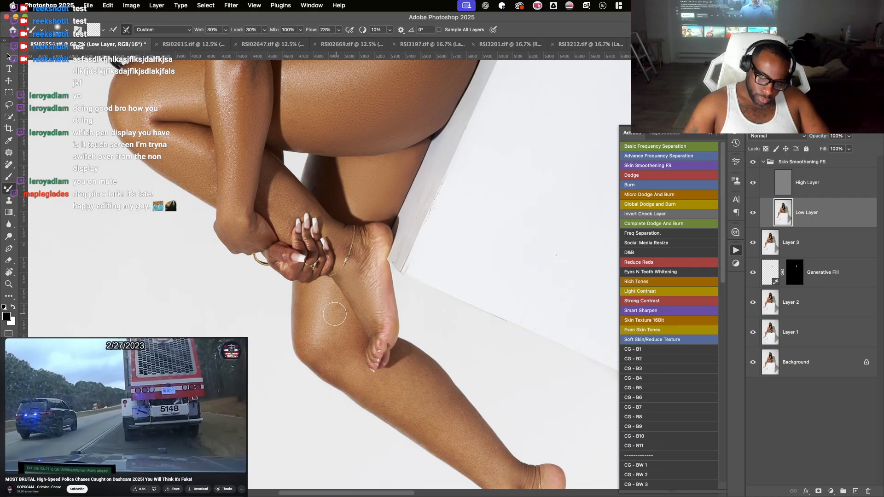
left_click_drag(330, 300, 321, 263)
key("bracketleft")
key("bracketleft")
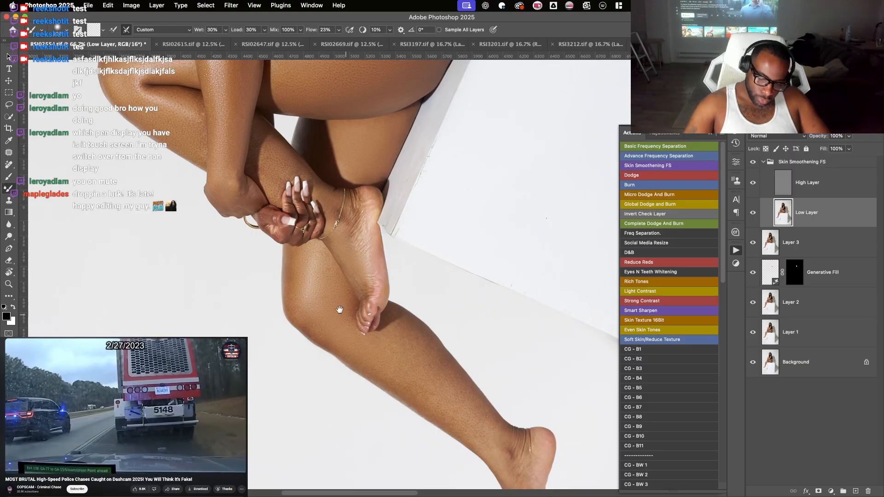
- Smooth the upper part of the extended lower leg next to the toes with a larger Mixer Brush
scroll(359, 341, "down", 2)
scroll(359, 341, "right", 2)
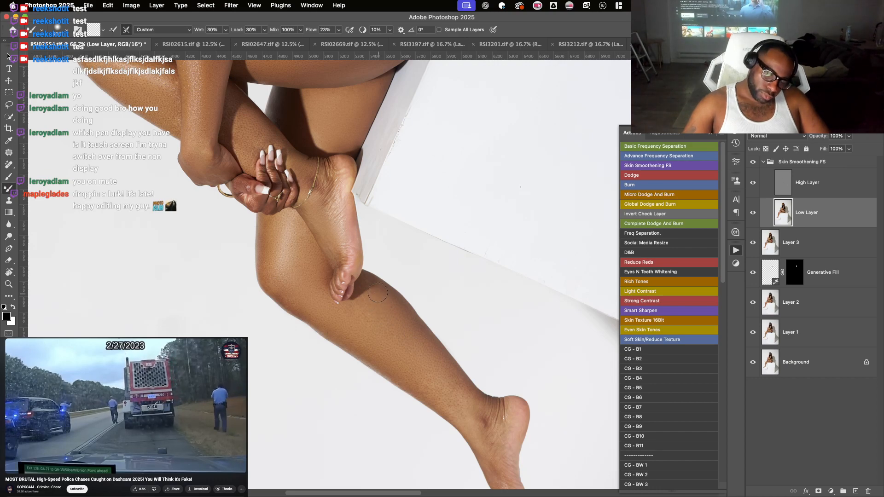
key("bracketright")
key("bracketright")
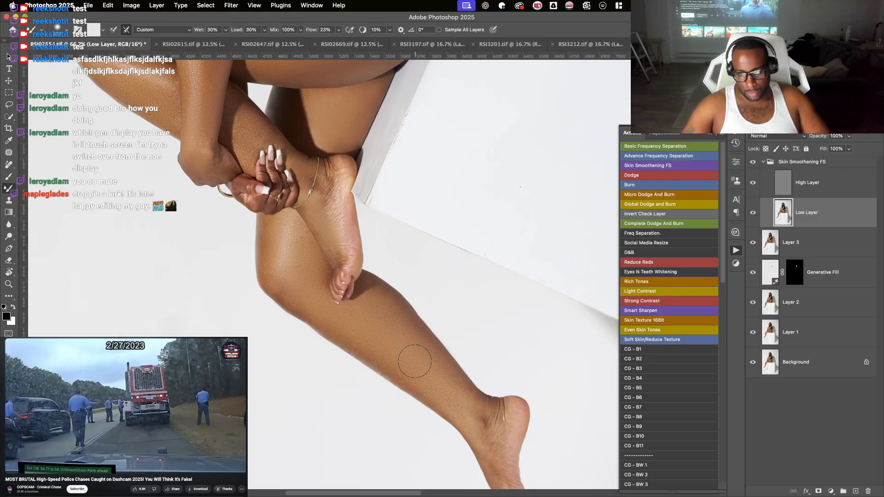
- Even out the tones along the extended lower leg down toward the ankle
key("r")
left_click_drag(415, 364, 494, 216)
key("space")
left_click_drag(432, 238, 383, 339)
key("r")
mouse_move(418, 306)
left_mouse_down()
mouse_move(419, 235)
mouse_move(471, 333)
left_mouse_up()
key("space")
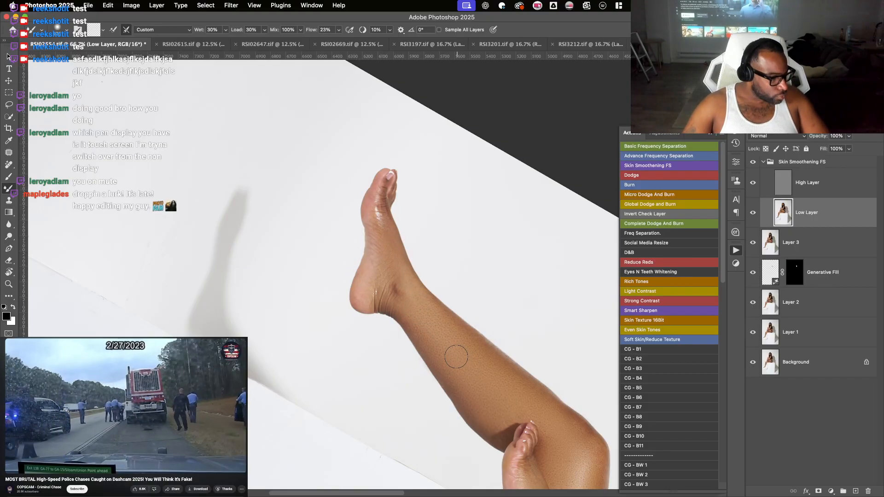
- Examine the smoothed skin across the whole figure from several canvas angles
key("super+minus")
key("super+minus")
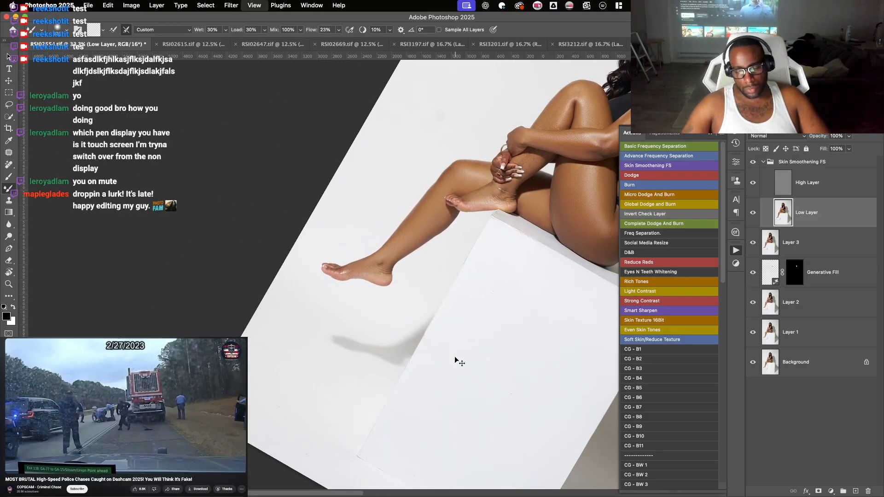
key("super+minus")
left_click_drag(453, 246, 505, 452)
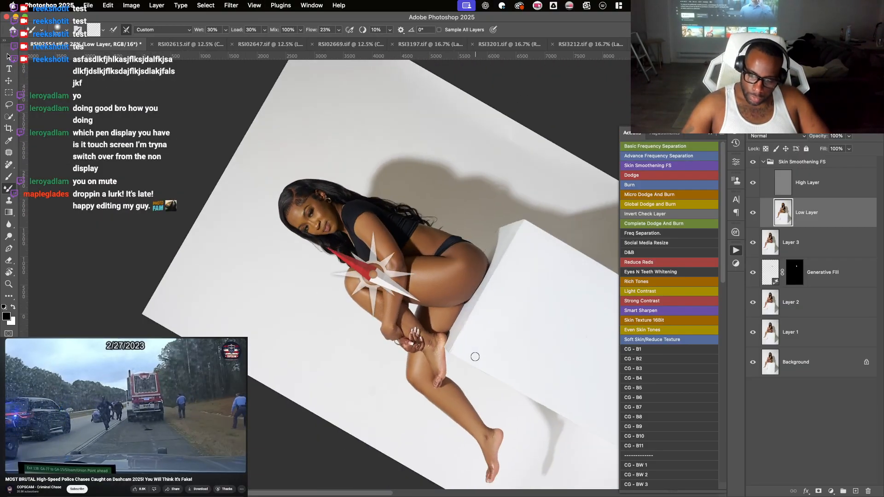
left_click_drag(482, 262, 395, 195)
left_click_drag(430, 203, 409, 190)
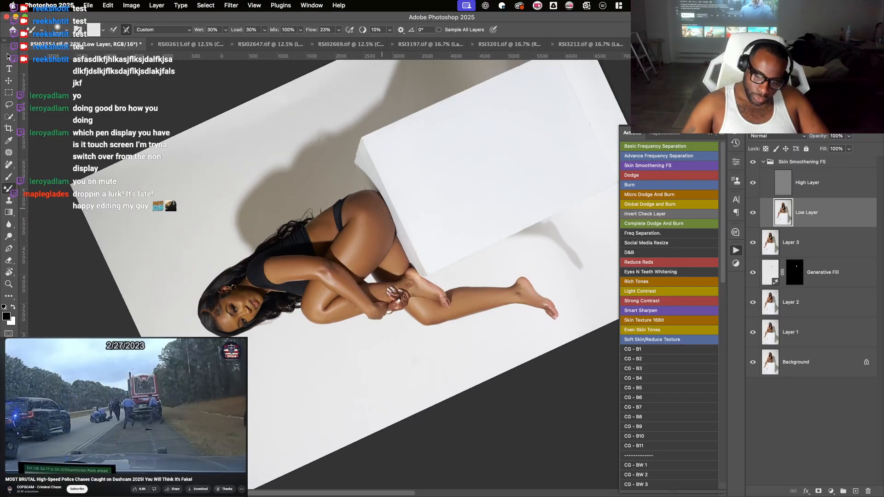
mouse_move(376, 221)
left_mouse_down()
mouse_move(372, 242)
mouse_move(372, 217)
mouse_move(367, 248)
mouse_move(369, 215)
left_mouse_up()
key("super+equal")
key("super+equal")
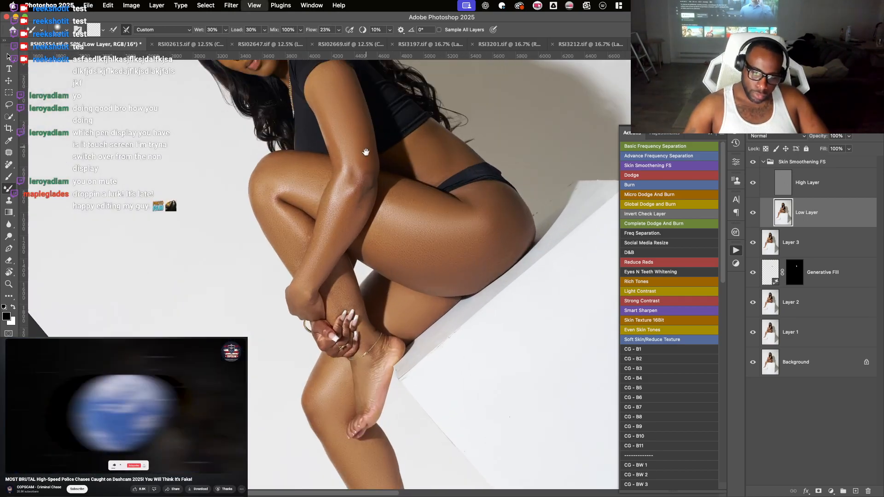
- Blend the bright highlight on the forehead on the Low Layer with a much smaller Mixer Brush
key("super+equal")
key("super+equal")
key("super+equal")
key("super+equal")
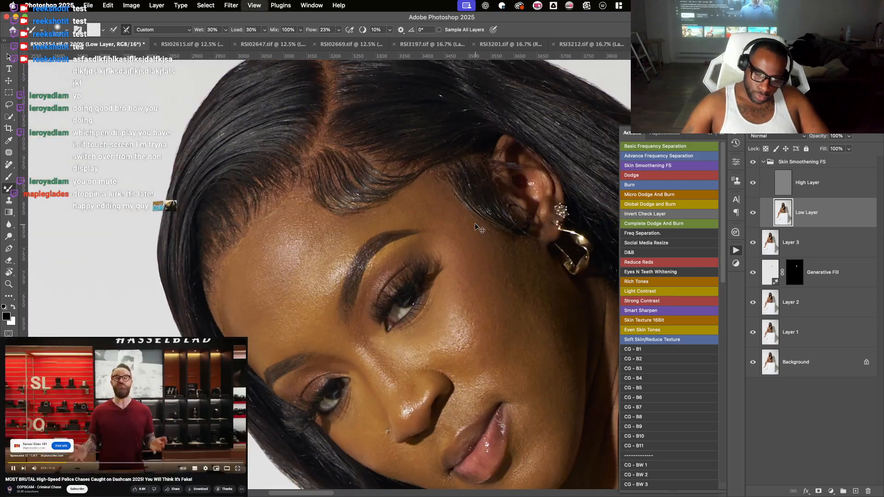
key("super+minus")
key("super+minus")
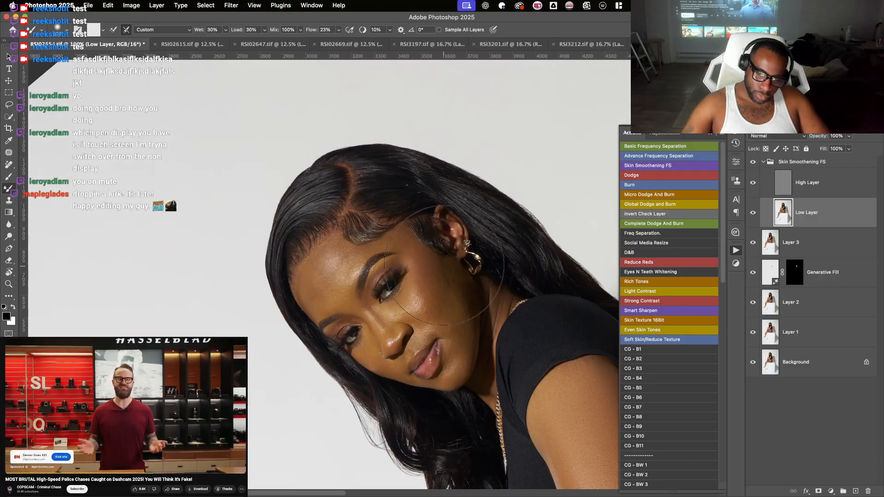
key("super+equal")
left_click_drag(408, 284, 492, 319)
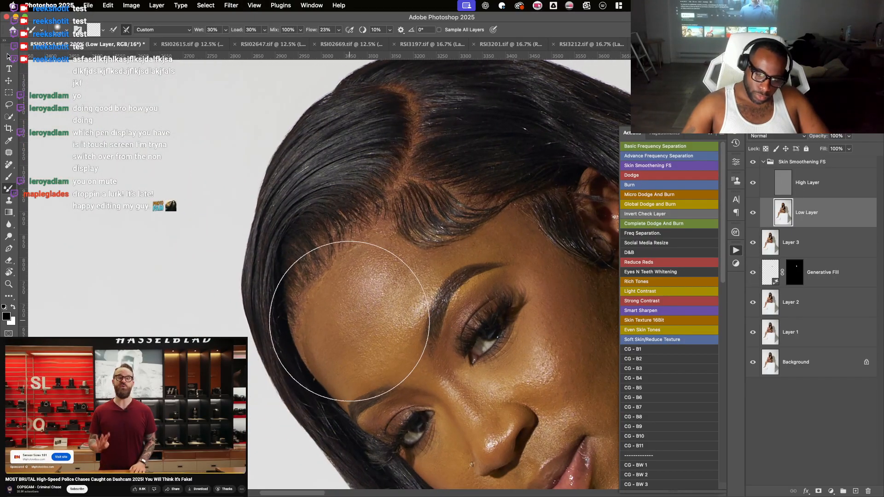
key("bracketleft")
key("bracketleft")
key("bracketleft")
key("bracketleft")
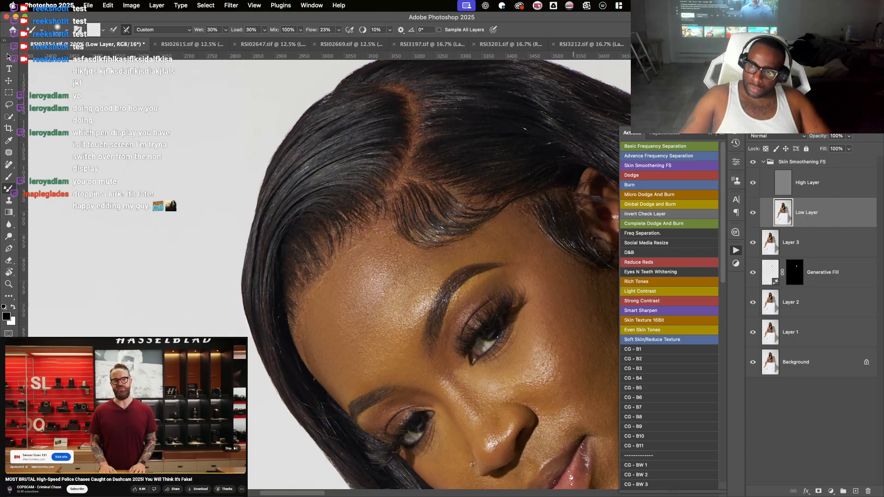
key("super+Tab")
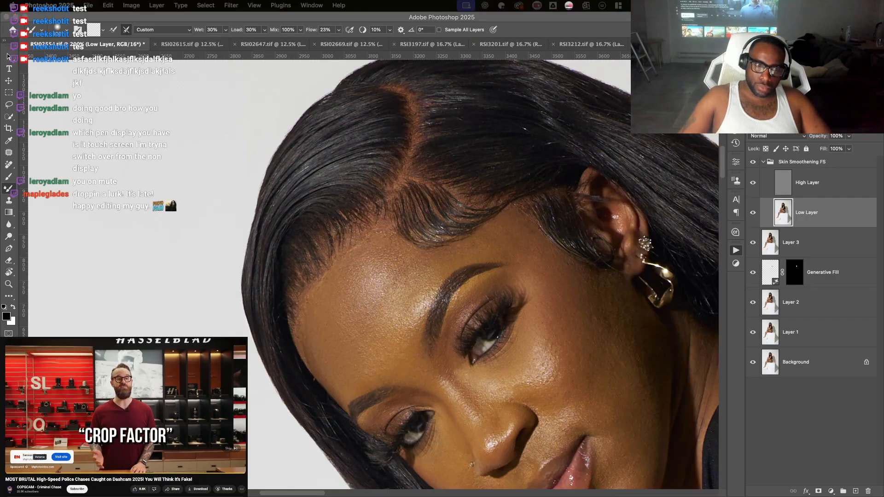
left_click(367, 276)
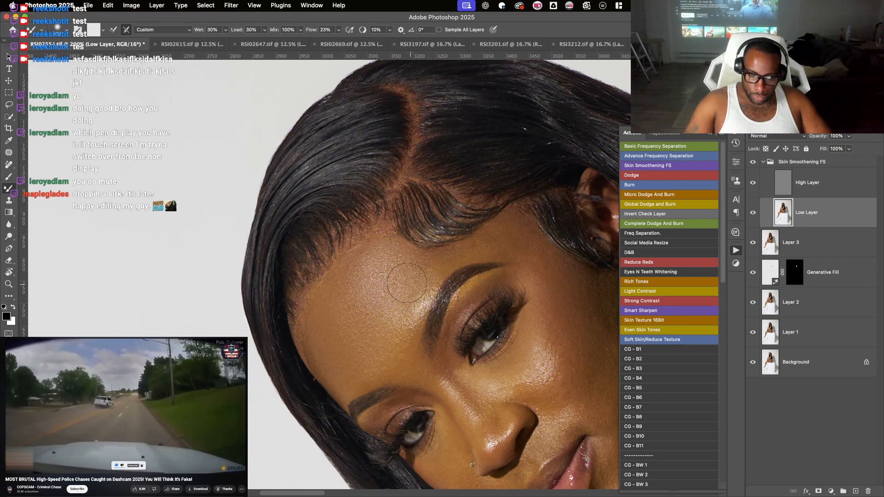
- Smooth the forehead tones between the hairline and the brows with a slightly larger Mixer Brush
key("r")
left_click_drag(381, 284, 366, 288)
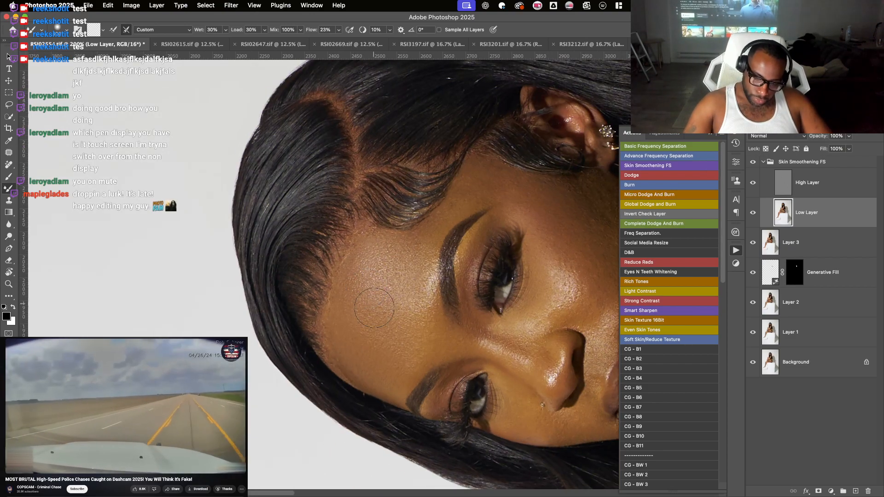
key("]")
key("r")
mouse_move(389, 324)
left_mouse_down()
mouse_move(386, 237)
mouse_move(415, 254)
mouse_move(422, 286)
left_mouse_up()
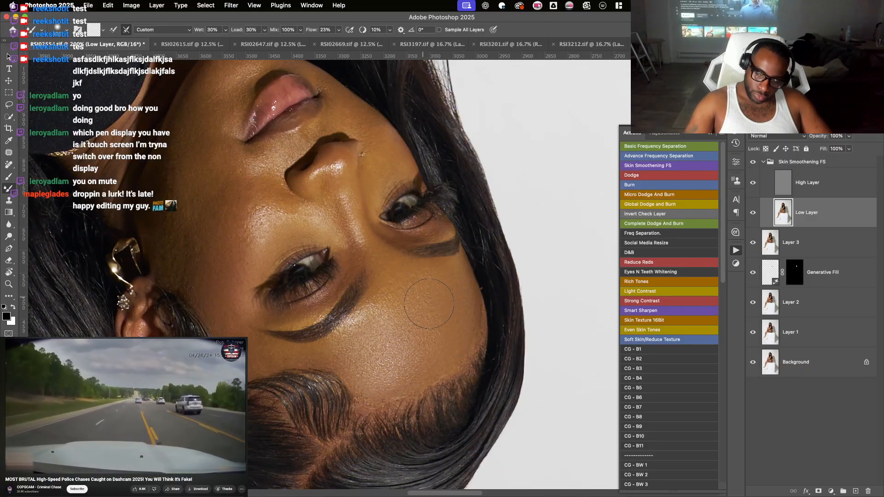
- Blend the tones on the Low Layer where the forehead meets the temple beside the outer brow end
key("r")
left_click_drag(416, 310, 352, 249)
key("space")
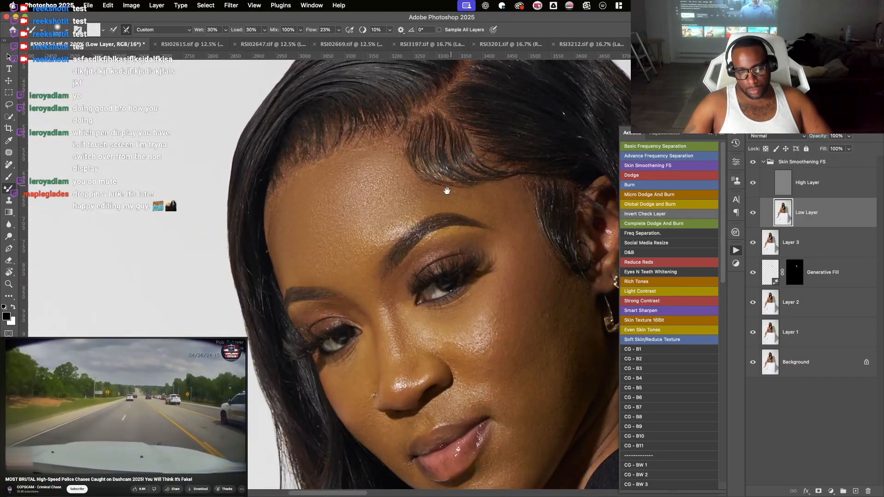
mouse_move(447, 191)
left_mouse_down()
mouse_move(431, 255)
mouse_move(422, 249)
left_mouse_up()
key("r")
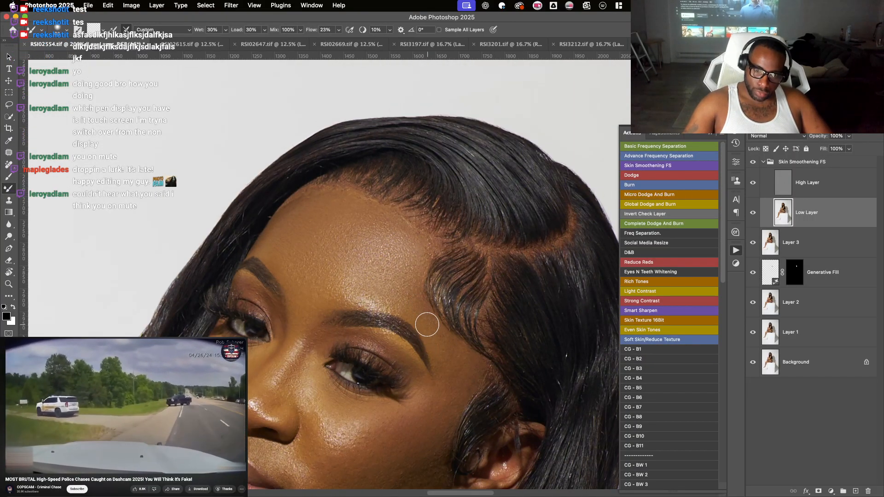
mouse_move(432, 329)
left_mouse_down()
mouse_move(411, 292)
mouse_move(422, 297)
left_mouse_up()
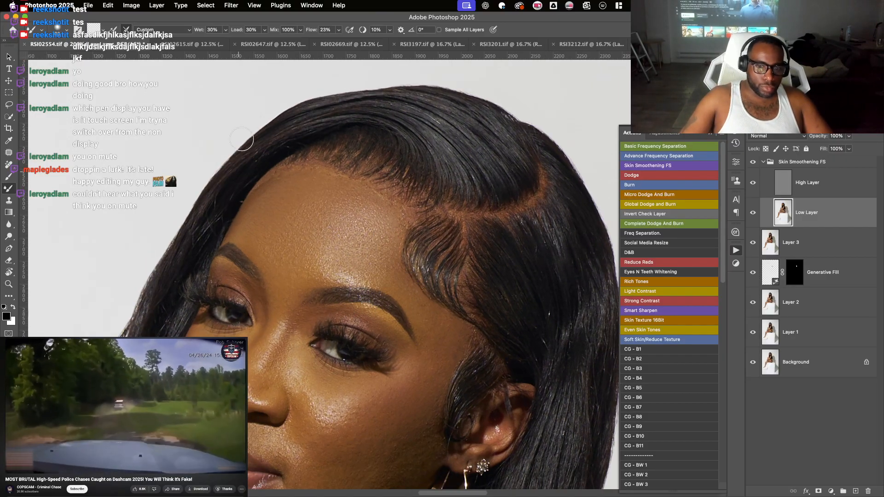
key("super+Tab")
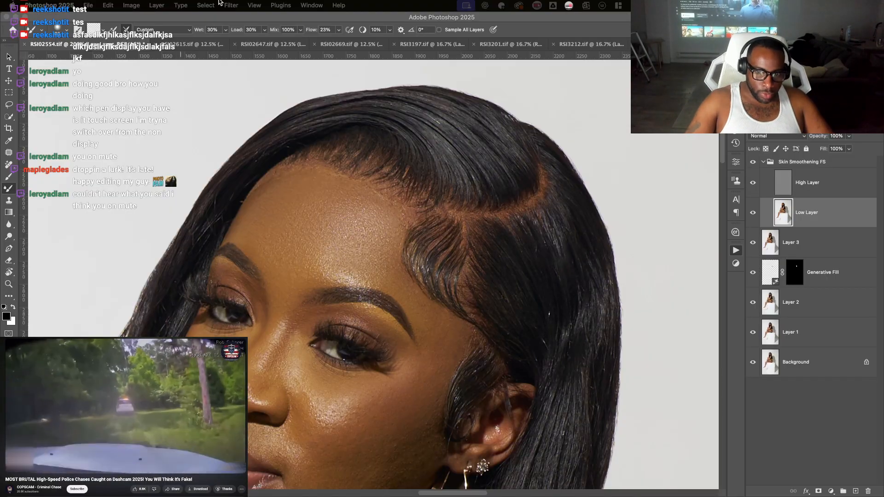
scroll(388, 363, "up", 3)
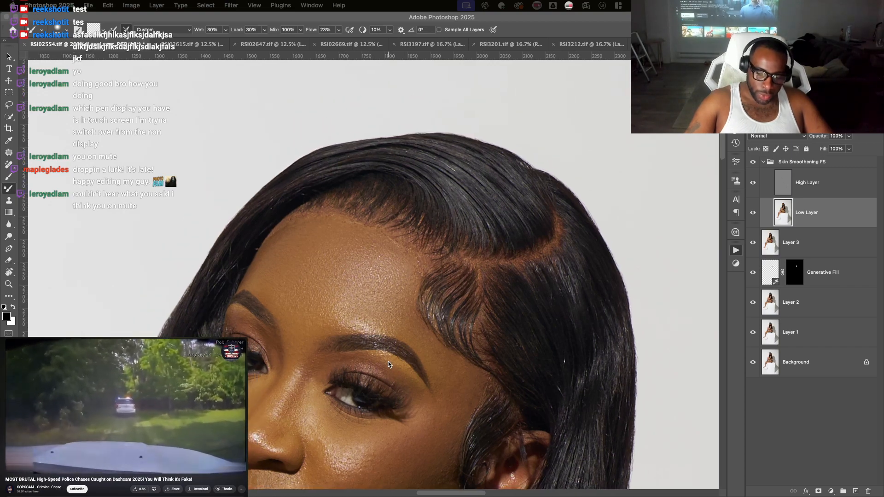
left_click(422, 344)
left_click_drag(425, 336, 411, 284)
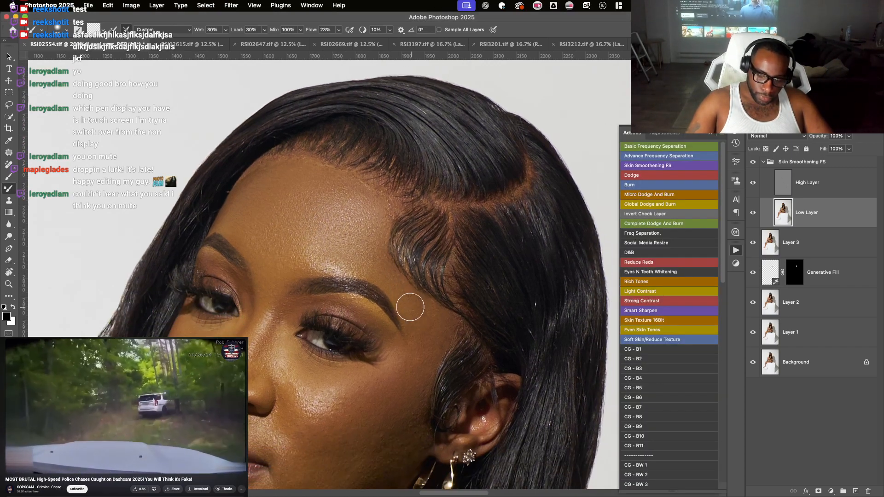
left_click_drag(419, 337, 418, 304)
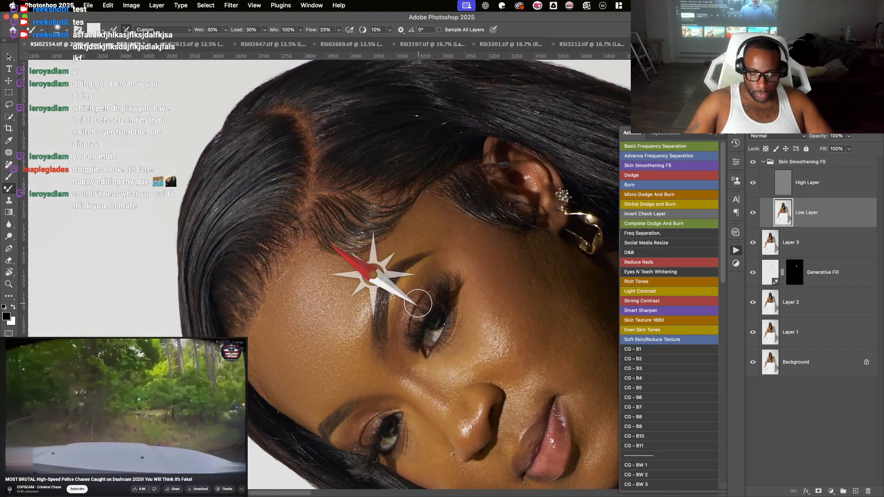
- Smooth the temple and the skin beyond the outer eye corner, adjusting the Mixer Brush size to the area
left_click_drag(484, 250, 487, 277)
key("[")
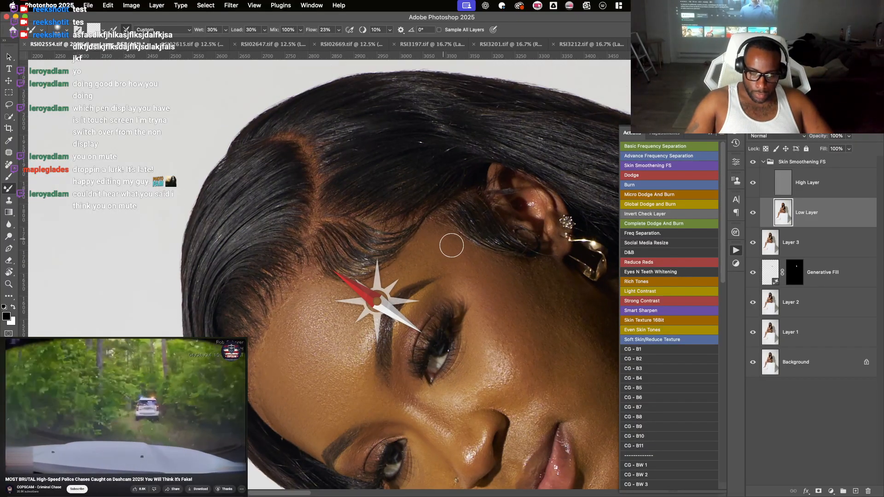
mouse_move(497, 306)
left_mouse_down()
mouse_move(475, 283)
mouse_move(456, 231)
mouse_move(481, 279)
mouse_move(490, 267)
mouse_move(488, 286)
mouse_move(479, 217)
left_mouse_up()
key("]")
left_click_drag(384, 258, 487, 341)
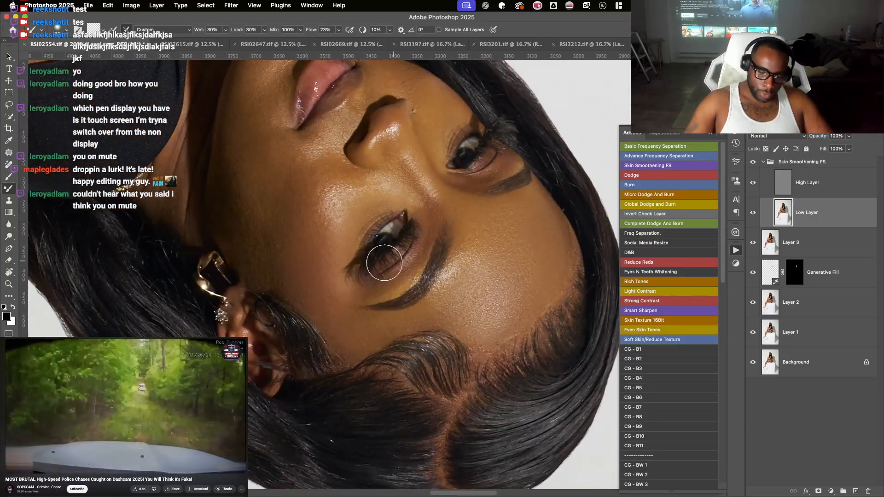
mouse_move(335, 206)
left_mouse_down()
mouse_move(331, 245)
mouse_move(331, 224)
mouse_move(328, 242)
left_mouse_up()
left_click_drag(337, 280, 333, 276)
- Even out the under-eye area and the upper cheek highlight on the ear side of the face
key("r")
mouse_move(331, 190)
left_mouse_down()
mouse_move(304, 297)
mouse_move(322, 308)
mouse_move(300, 283)
mouse_move(298, 259)
left_mouse_up()
key("[")
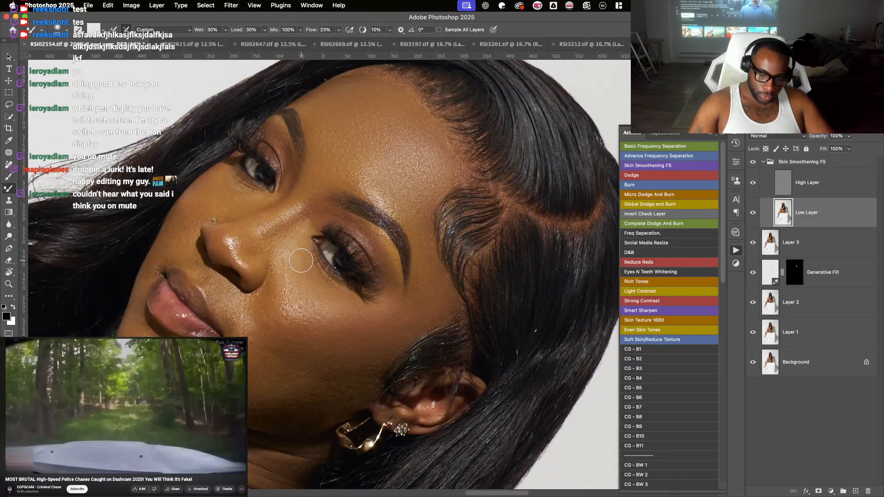
key("]")
mouse_move(331, 303)
left_mouse_down()
mouse_move(312, 300)
mouse_move(326, 306)
mouse_move(289, 314)
mouse_move(293, 331)
mouse_move(339, 358)
mouse_move(301, 233)
mouse_move(305, 222)
left_mouse_up()
key("]")
key("r")
key("space")
left_click_drag(348, 282, 388, 356)
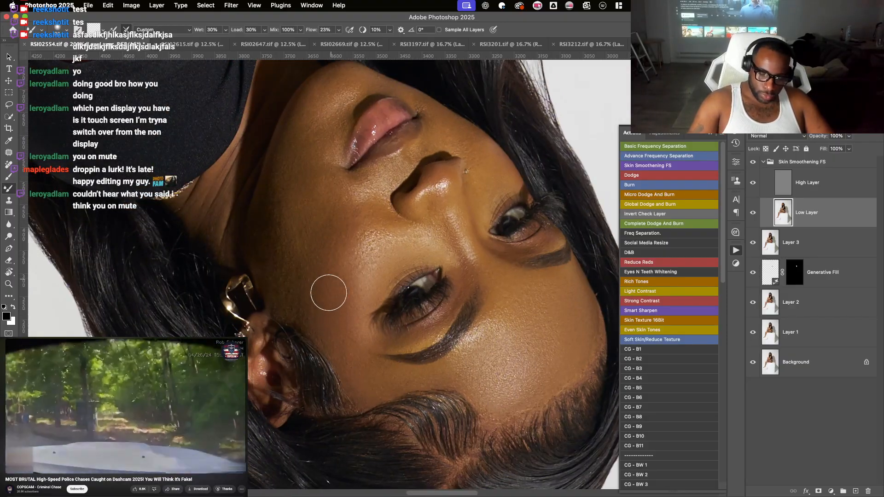
- Soften the tone transitions across the cheek between the mouth corner and the ear, resizing the Mixer Brush as needed
key("r")
left_click_drag(336, 213, 318, 212)
key("space")
left_click_drag(363, 290, 410, 363)
key("[")
key("[")
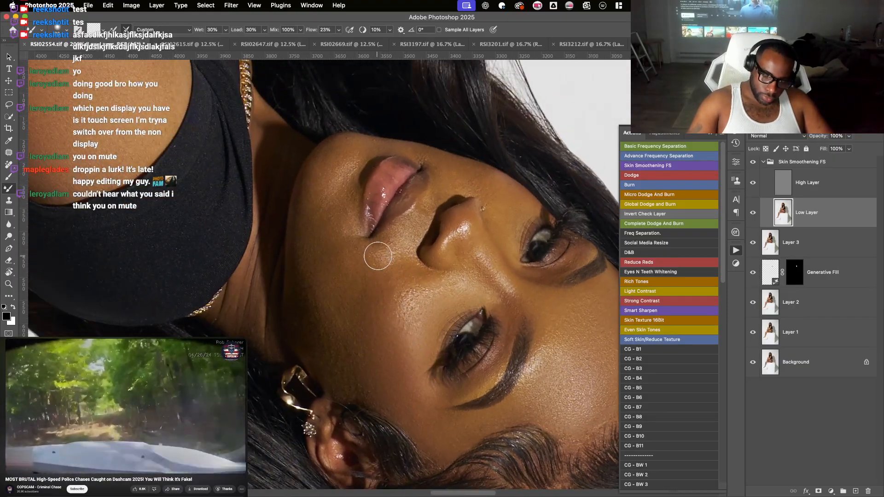
key("]")
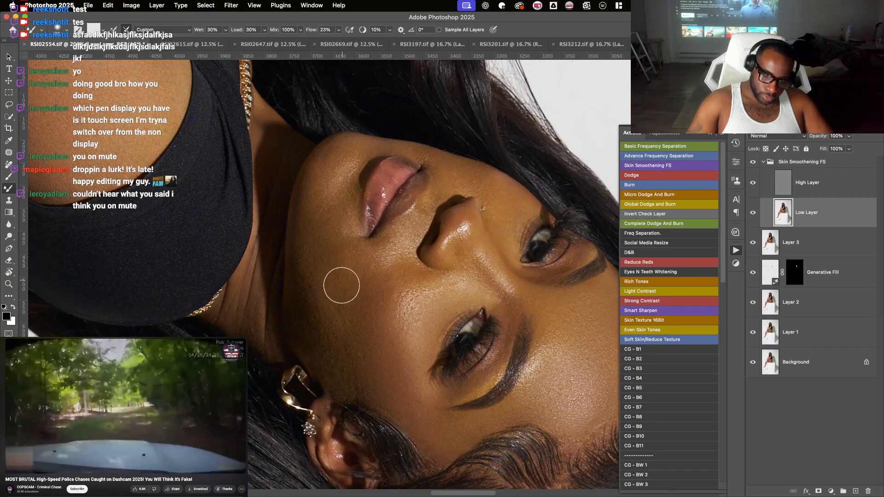
key("]")
mouse_move(328, 315)
left_mouse_down()
mouse_move(327, 326)
mouse_move(325, 263)
mouse_move(320, 314)
left_mouse_up()
- Blend the shading along the side of the face from the cheek down to the jawline
key("r")
mouse_move(322, 218)
left_mouse_down()
mouse_move(326, 336)
mouse_move(447, 226)
left_mouse_up()
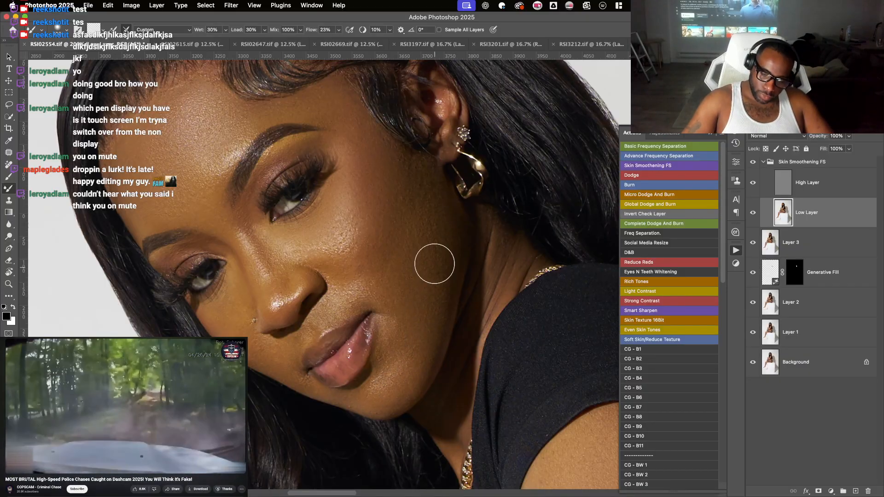
key("r")
mouse_move(385, 278)
left_mouse_down()
mouse_move(379, 291)
mouse_move(479, 339)
left_mouse_up()
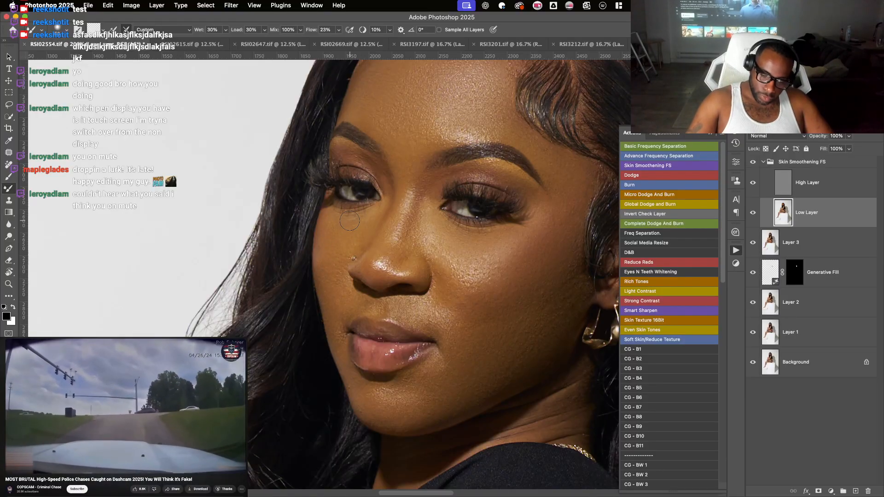
- Smooth the skin under the far eye and along the far cheek with a smaller Mixer Brush
key("r")
mouse_move(349, 220)
left_mouse_down()
mouse_move(318, 276)
mouse_move(405, 318)
mouse_move(426, 196)
left_mouse_up()
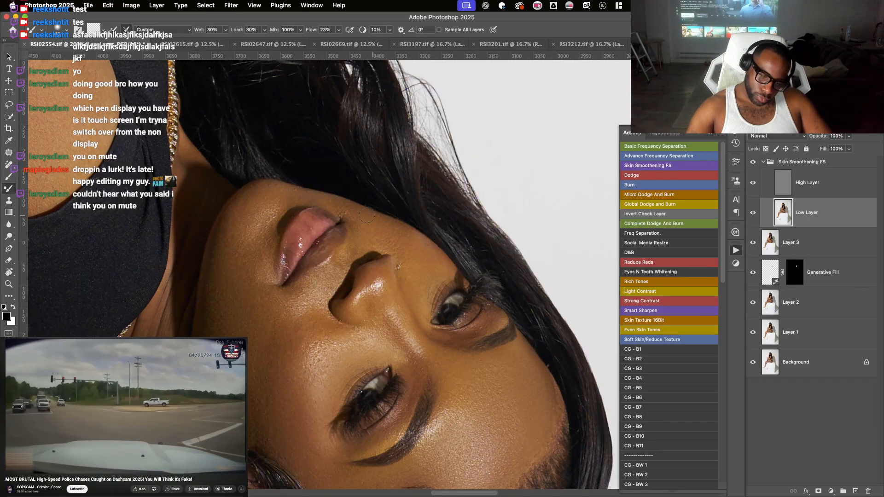
key("r")
key("Escape")
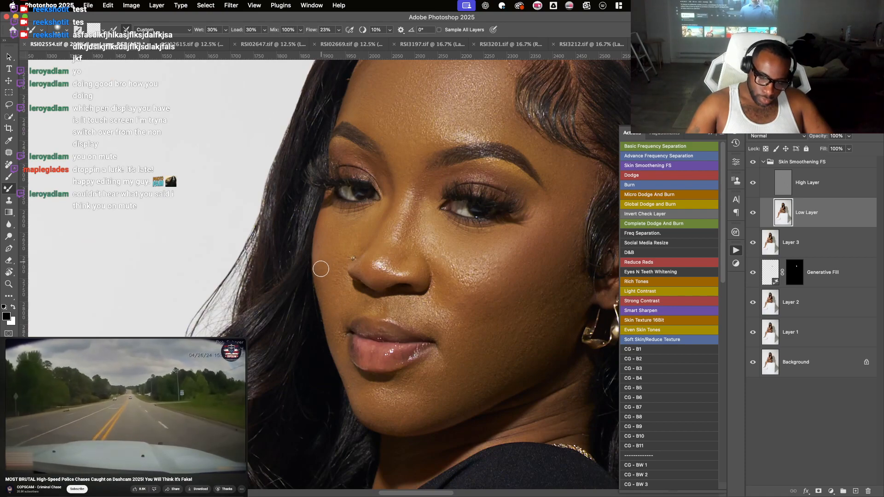
key("r")
left_click_drag(426, 134, 311, 138)
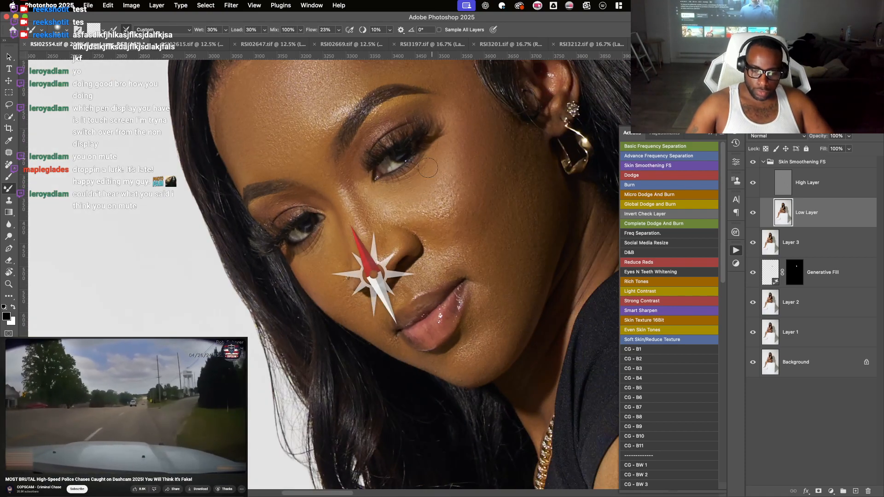
- Blend the small tone changes around the near eye's inner corner and the bridge of the nose
key("space")
left_click_drag(430, 220, 366, 207)
key("r")
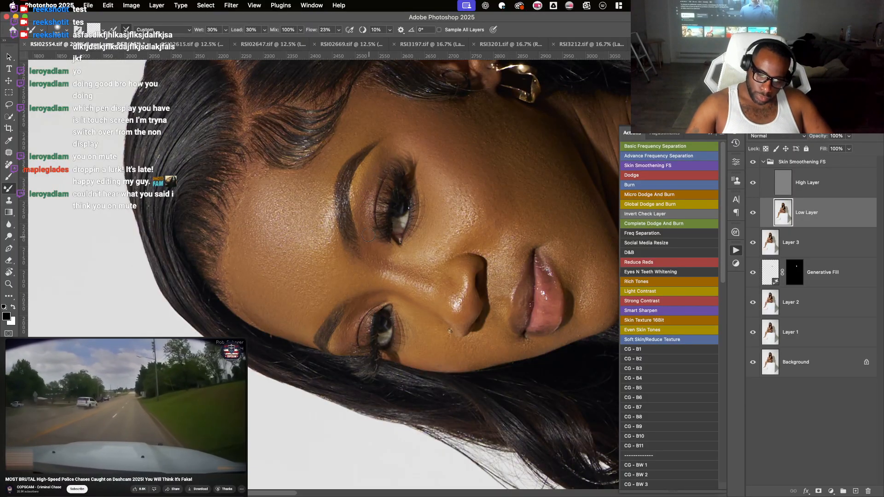
key("r")
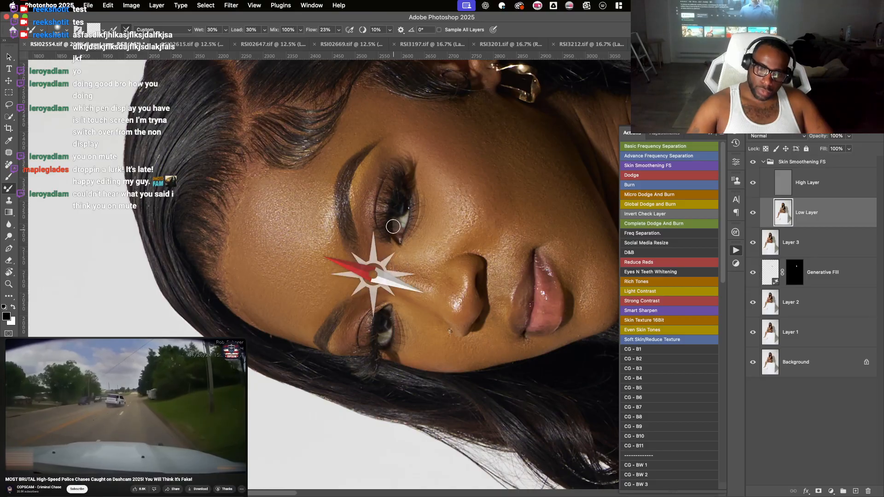
mouse_move(394, 227)
left_mouse_down()
mouse_move(405, 251)
mouse_move(381, 216)
left_mouse_up()
key("space")
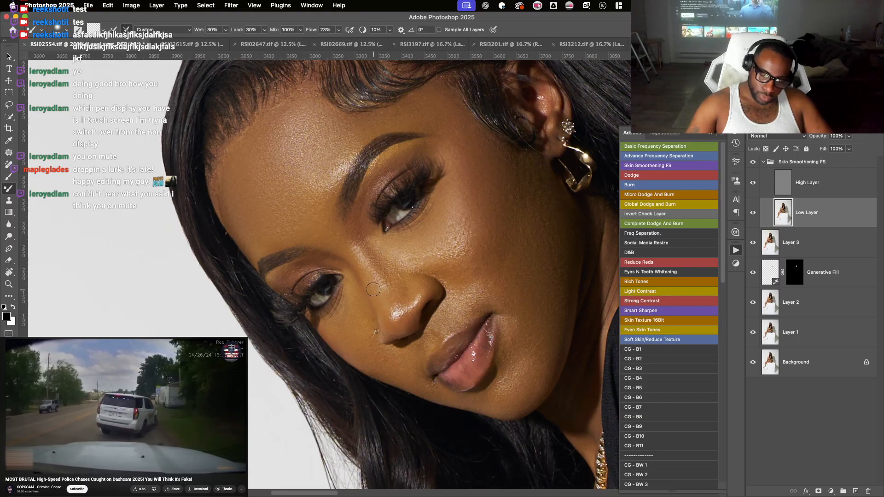
- Even out the skin between the side of the nose and the far eye
key("r")
left_click_drag(326, 221, 329, 325)
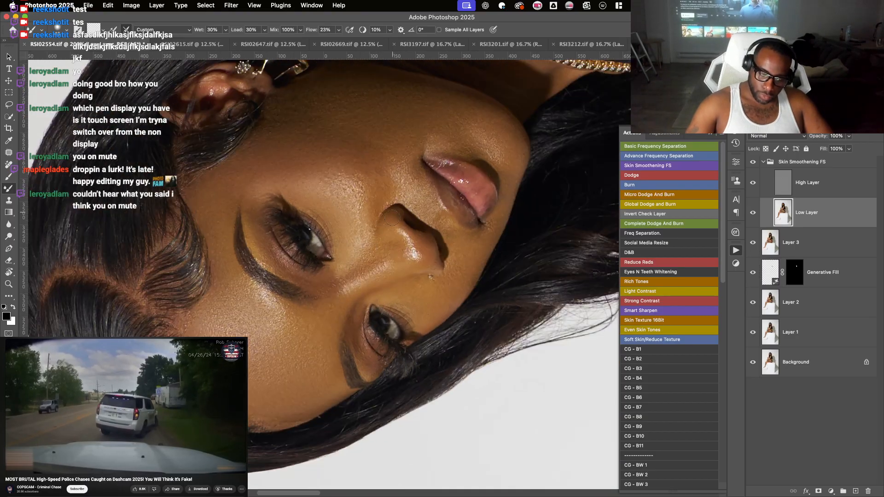
key("space")
left_click_drag(380, 309, 378, 242)
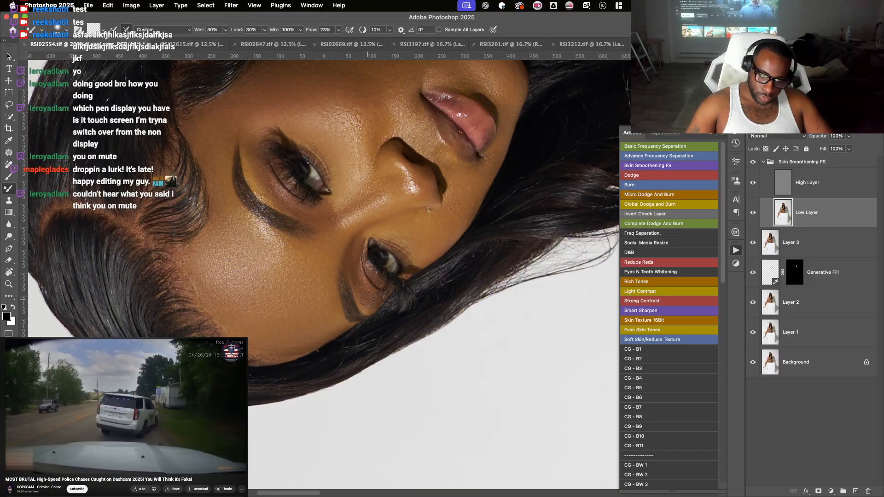
key("r")
left_click_drag(282, 239, 382, 133)
key("space")
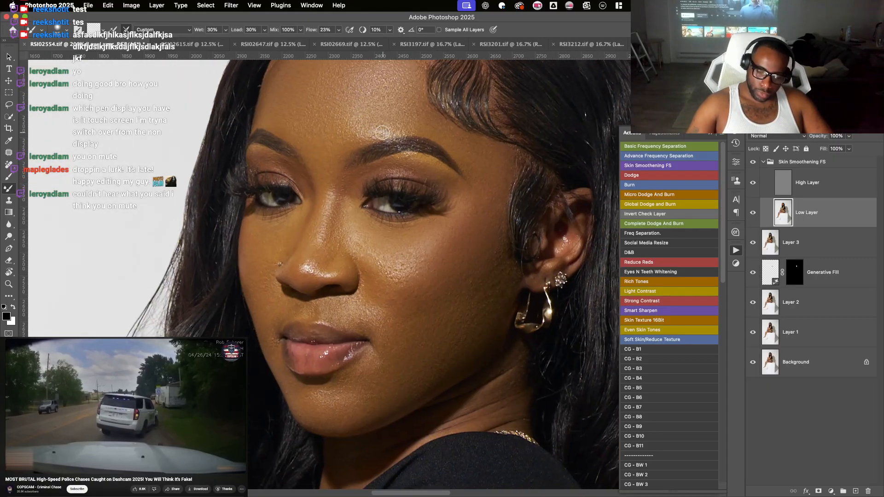
- Smooth the jaw edge and the neck shadows below the earring on the Low Layer
key("super+minus")
key("super+plus")
key("super+plus")
key("space")
left_click_drag(465, 298, 292, 148)
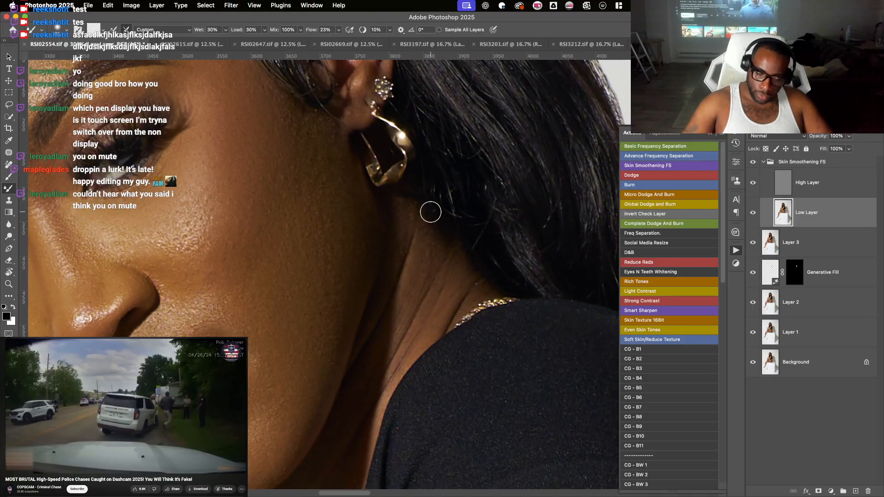
key("super+minus")
key("super+minus")
left_click_drag(385, 226, 401, 300)
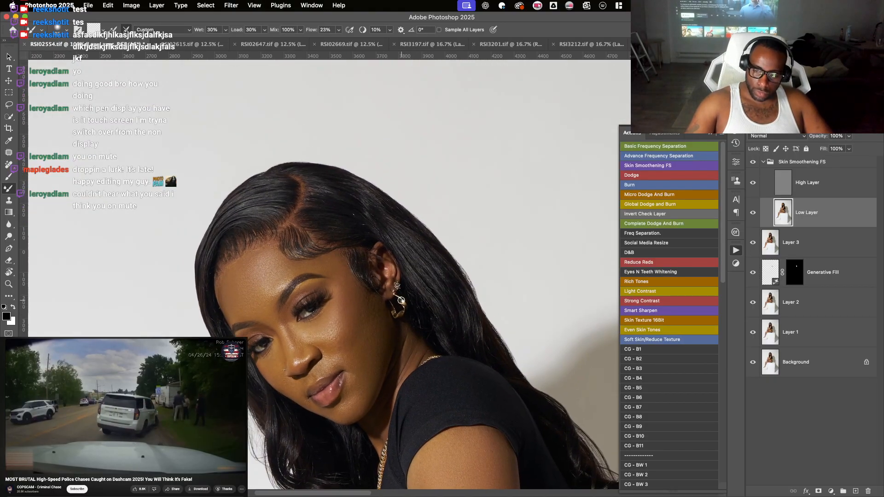
- Activate the High Layer and the Spot Healing Brush, and bring the mouth and chin into close view
left_click(813, 189)
left_click(9, 165)
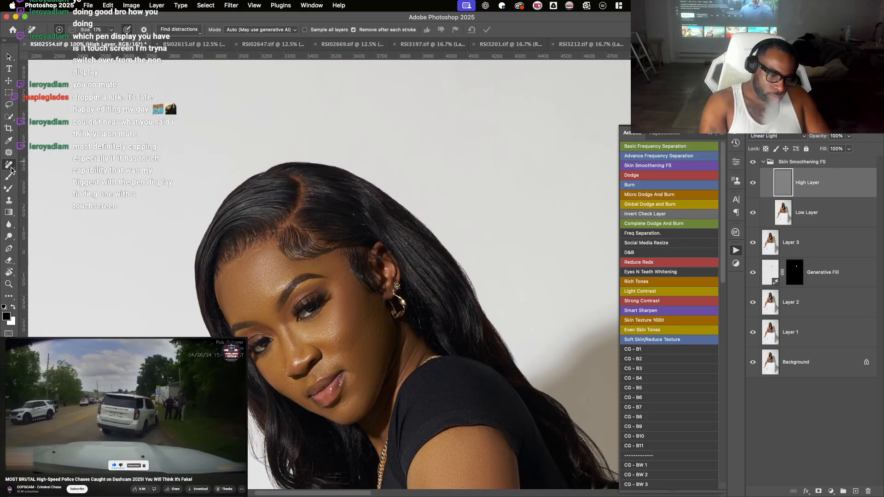
right_click(12, 167)
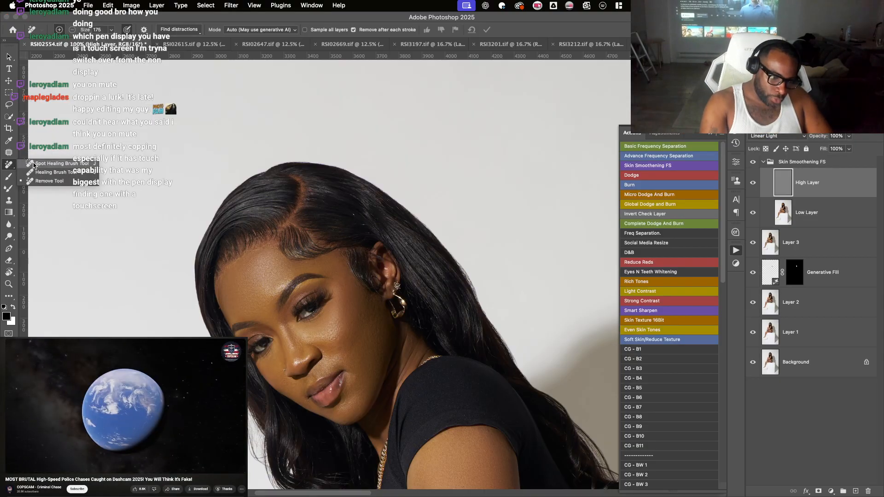
left_click(30, 161)
key("super+plus")
key("super+plus")
key("super+plus")
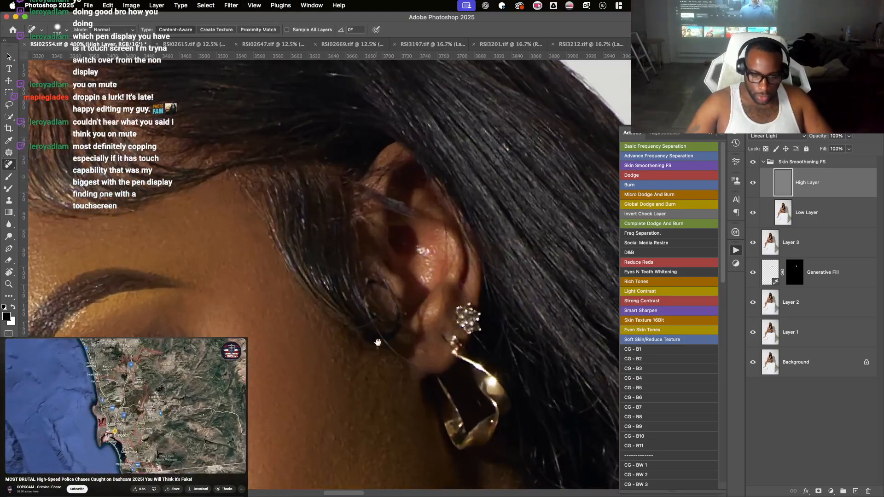
left_click_drag(378, 341, 497, 73)
left_click_drag(306, 344, 310, 237)
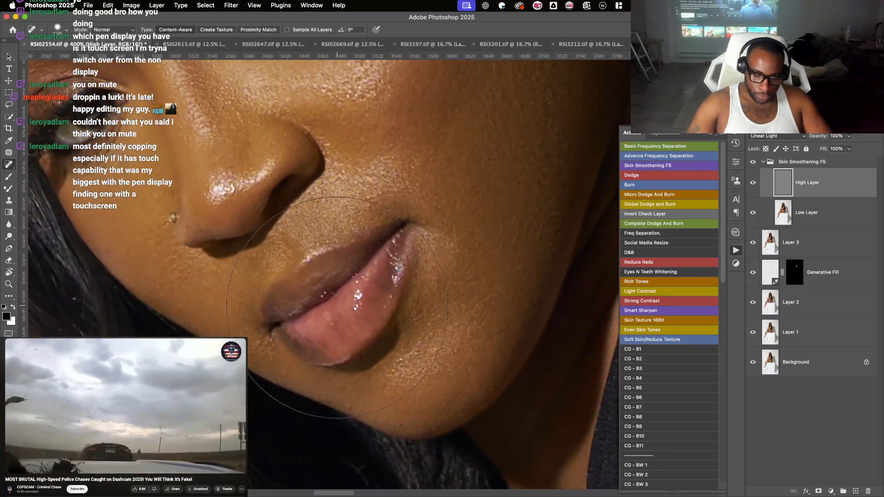
- Heal the small spots on the chin below the lower lip with a much smaller Spot Healing Brush
key("bracketleft")
key("bracketleft")
key("bracketleft")
key("bracketleft")
key("bracketleft")
key("bracketleft")
key("bracketleft")
key("bracketleft")
key("bracketleft")
key("bracketleft")
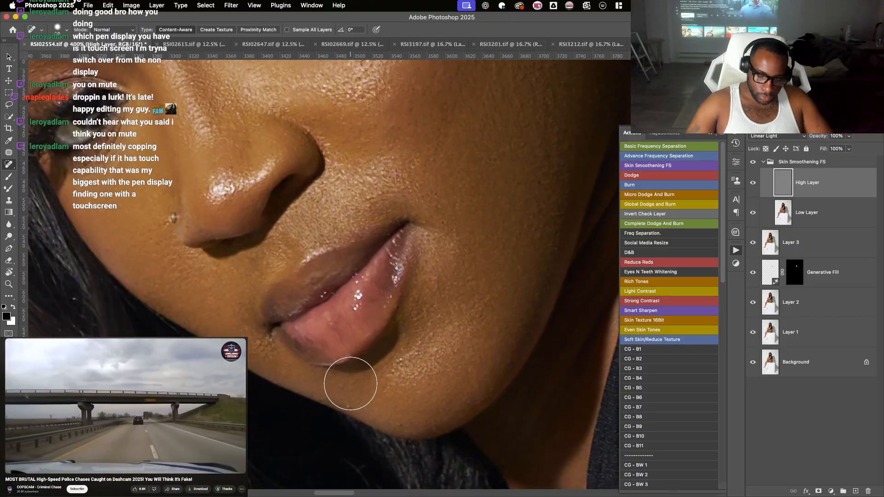
key("bracketleft")
key("bracketleft")
key("bracketleft")
key("bracketleft")
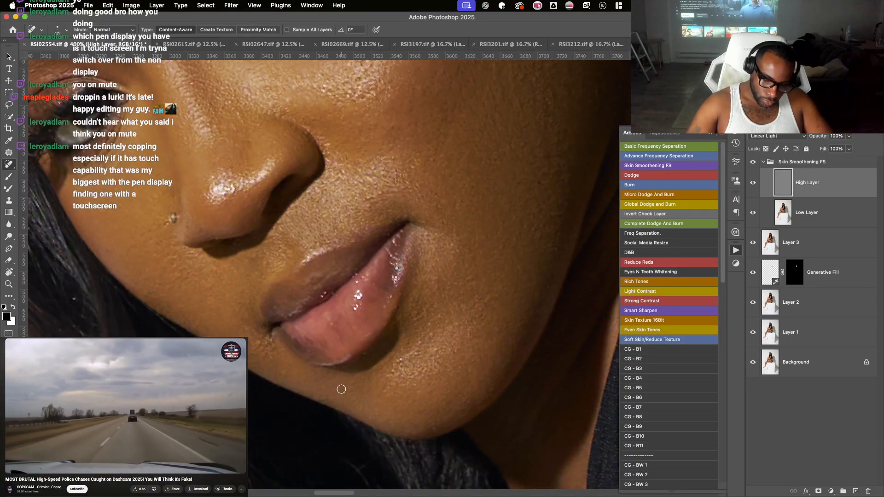
left_click_drag(248, 320, 295, 359)
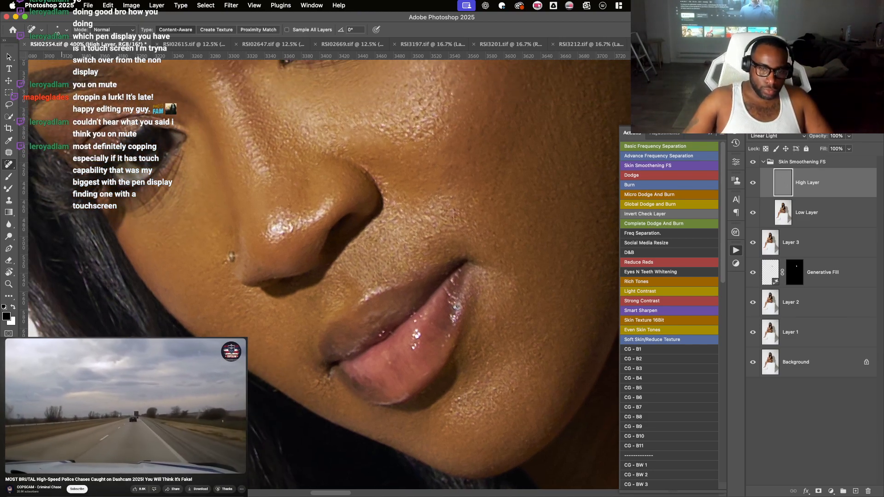
key("super+Tab")
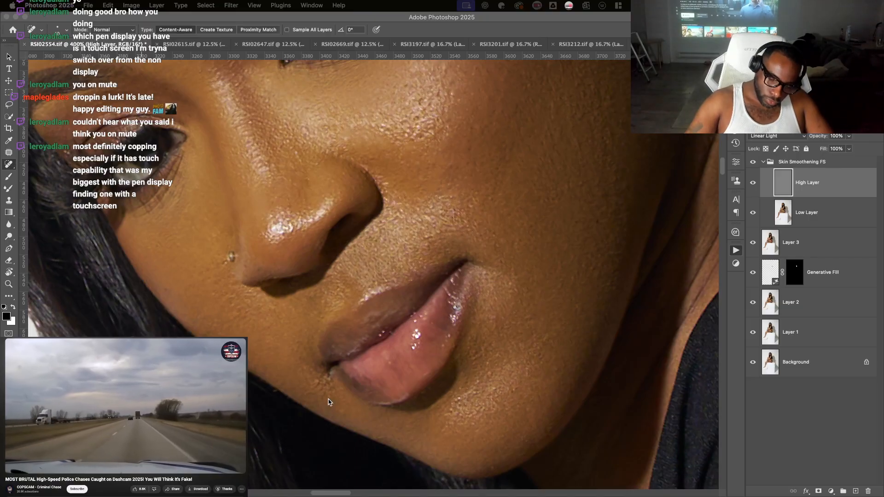
key("super+Tab")
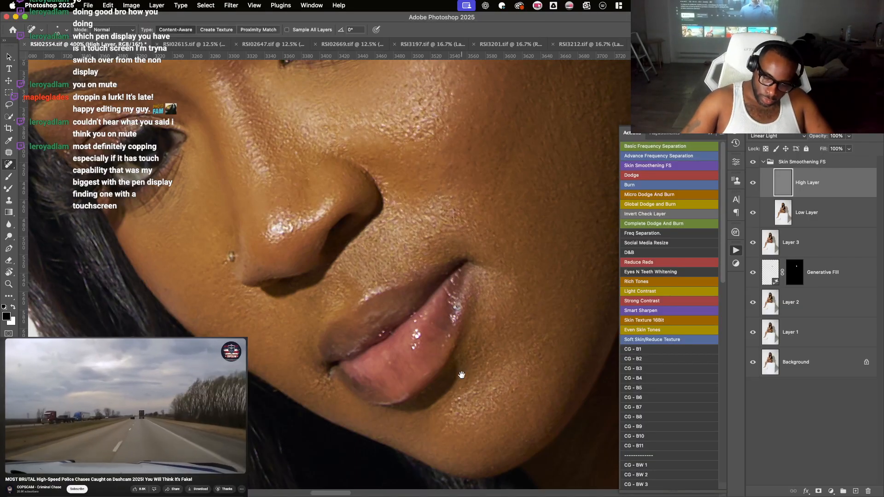
- Patch the skin texture at the forehead's far edge beside the hairline on the High Layer with the Patch tool
left_click_drag(462, 376, 510, 410)
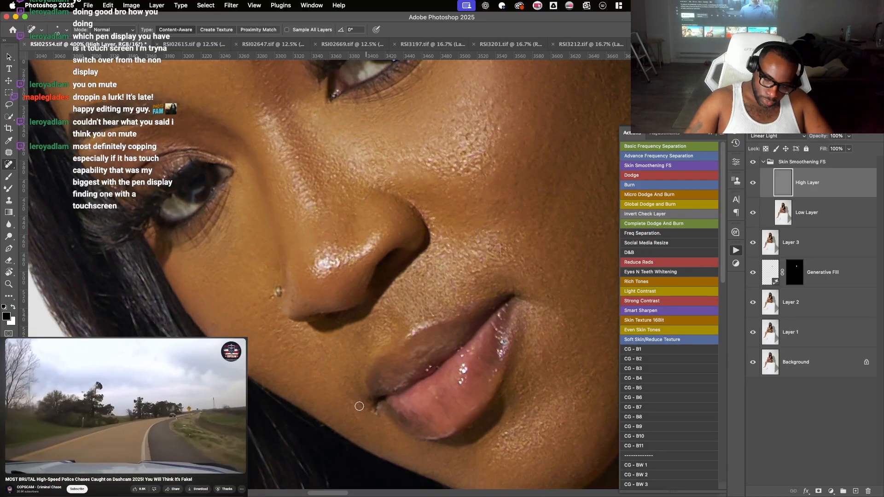
left_click_drag(377, 393, 452, 483)
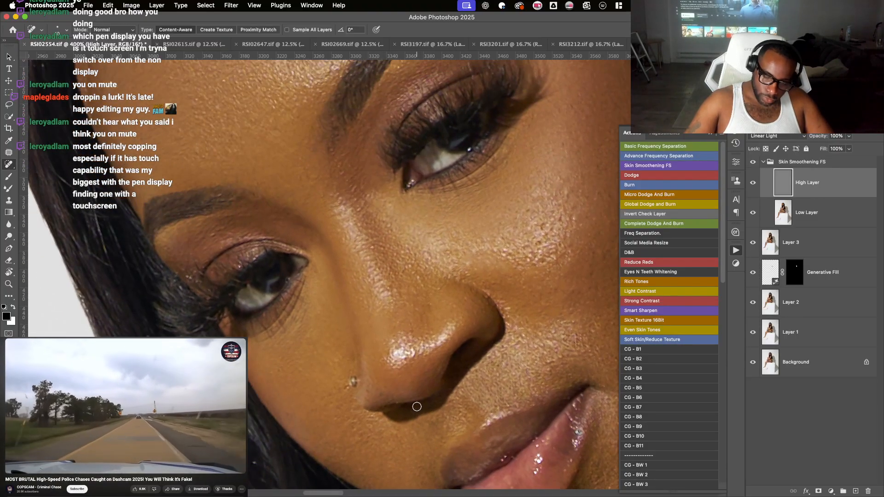
left_click_drag(489, 302, 396, 408)
mouse_move(469, 326)
left_mouse_down()
mouse_move(476, 305)
mouse_move(500, 312)
mouse_move(548, 348)
left_mouse_up()
mouse_move(413, 362)
left_mouse_down()
mouse_move(441, 309)
mouse_move(597, 381)
left_mouse_up()
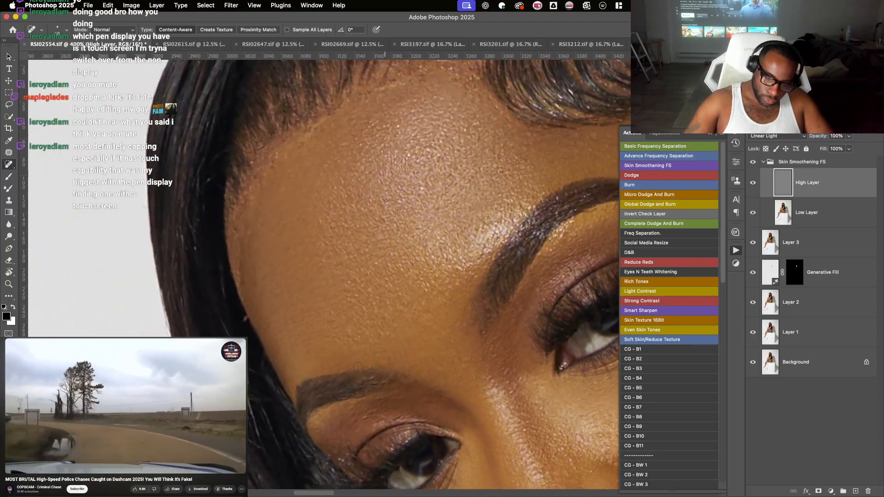
left_click(9, 152)
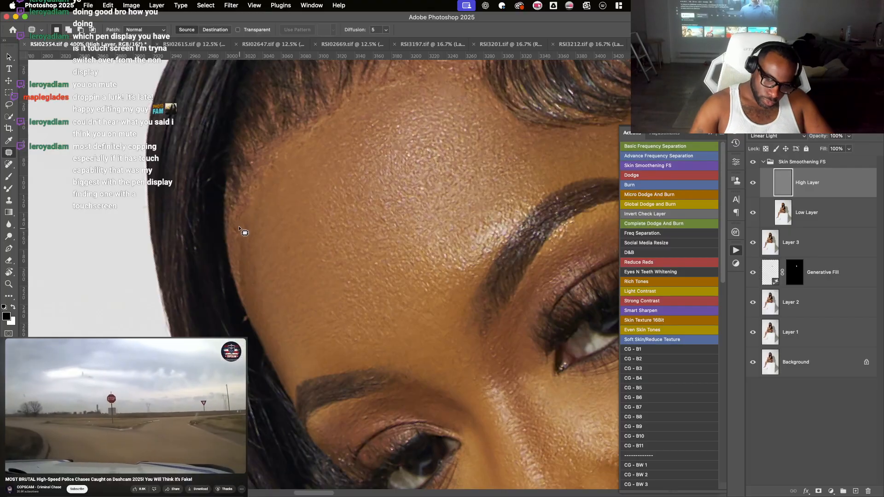
mouse_move(235, 214)
left_mouse_down()
mouse_move(231, 263)
mouse_move(243, 292)
mouse_move(253, 228)
mouse_move(237, 215)
left_mouse_up()
mouse_move(243, 258)
left_mouse_down()
mouse_move(272, 264)
mouse_move(365, 376)
left_mouse_up()
key("super+d")
- Patch the skin strip near the far temple and a small area along the front hairline
key("r")
left_click_drag(282, 296, 326, 338)
mouse_move(264, 325)
left_mouse_down()
mouse_move(264, 363)
mouse_move(294, 408)
mouse_move(268, 327)
left_mouse_up()
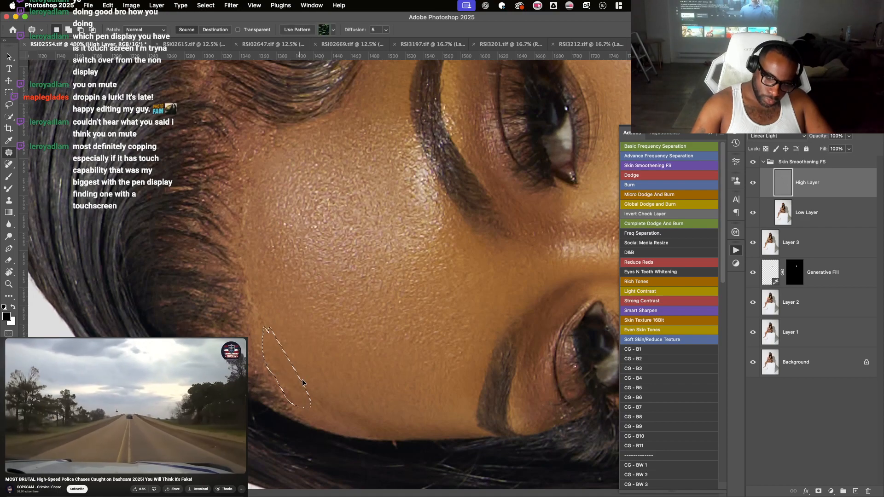
key("super+d")
mouse_move(290, 380)
left_mouse_down()
mouse_move(302, 350)
mouse_move(283, 329)
mouse_move(288, 341)
left_mouse_up()
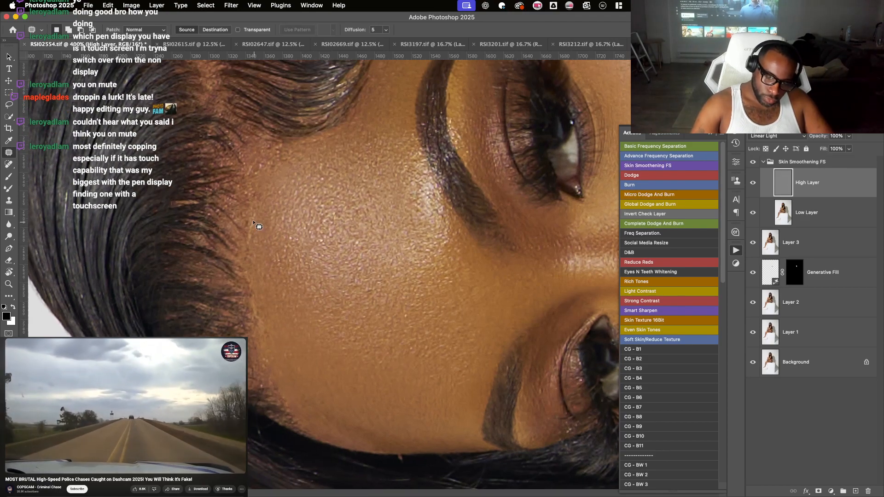
mouse_move(257, 225)
left_mouse_down()
mouse_move(251, 252)
mouse_move(261, 232)
mouse_move(268, 245)
left_mouse_up()
key("super+d")
- Patch the rough texture in the forehead corner below the swooped baby hairs
left_click_drag(265, 188, 281, 236)
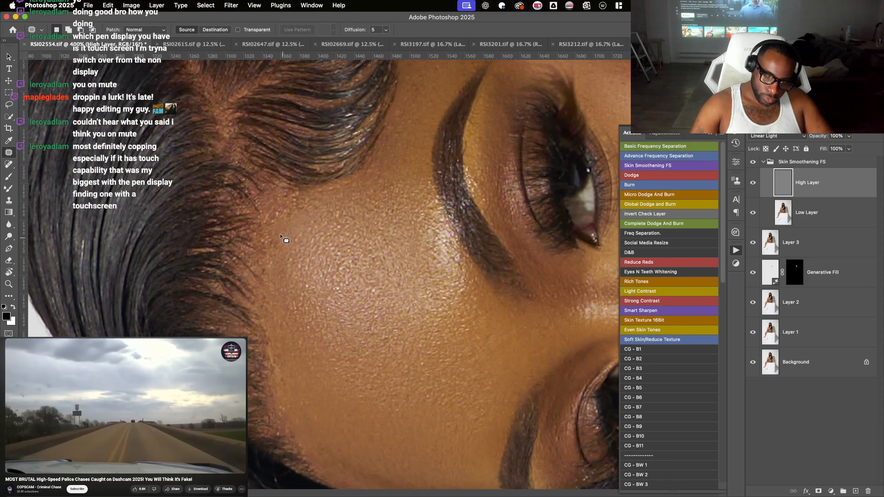
mouse_move(272, 266)
left_mouse_down()
mouse_move(276, 234)
mouse_move(295, 234)
mouse_move(272, 248)
left_mouse_up()
key("super+d")
key("r")
mouse_move(272, 239)
left_mouse_down()
mouse_move(259, 245)
mouse_move(291, 259)
left_mouse_up()
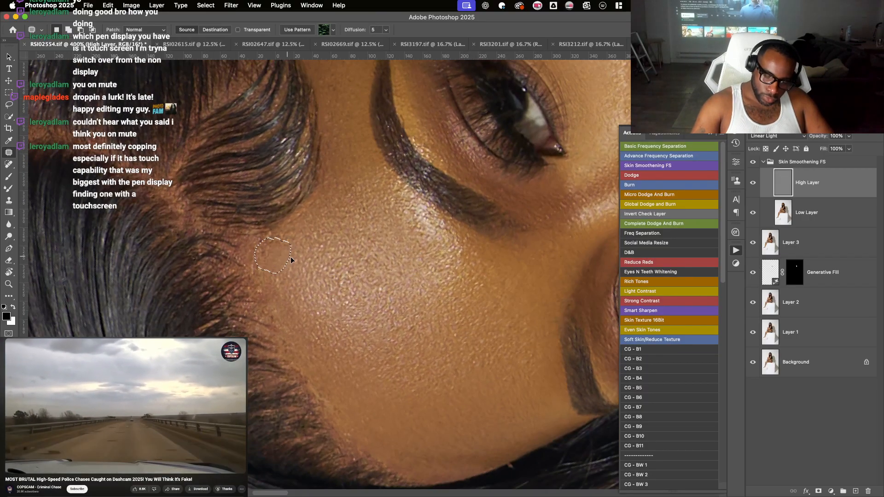
key("super+d")
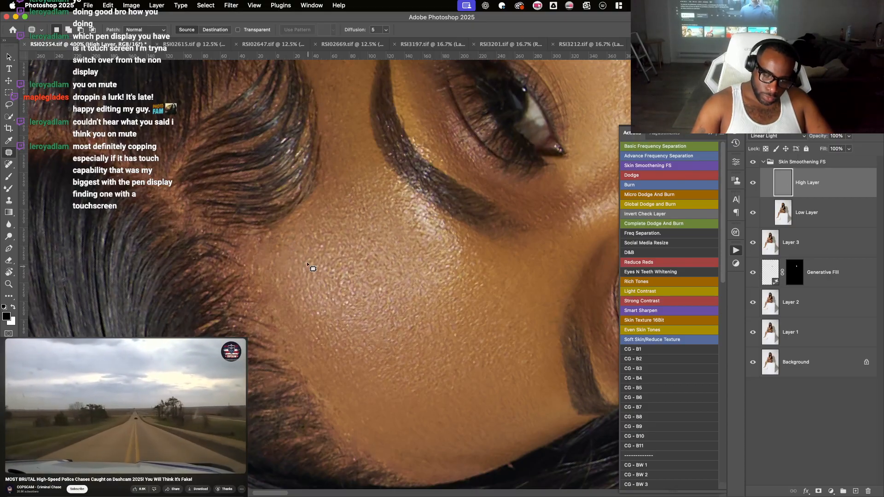
mouse_move(299, 238)
left_mouse_down()
mouse_move(273, 234)
mouse_move(257, 268)
mouse_move(294, 295)
mouse_move(308, 257)
mouse_move(339, 283)
left_mouse_up()
key("super+d")
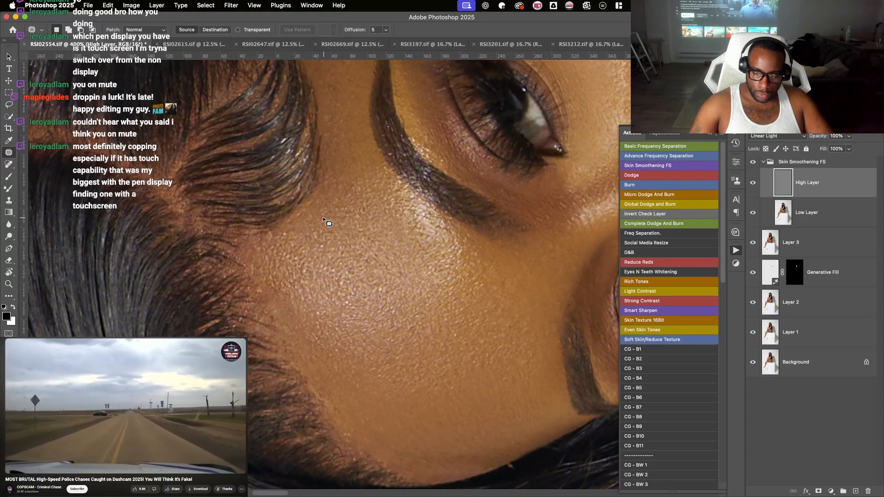
- Activate the Low Layer and the Mixer Brush, and examine the forehead's tones at a wider view
key("super+minus")
left_click(813, 226)
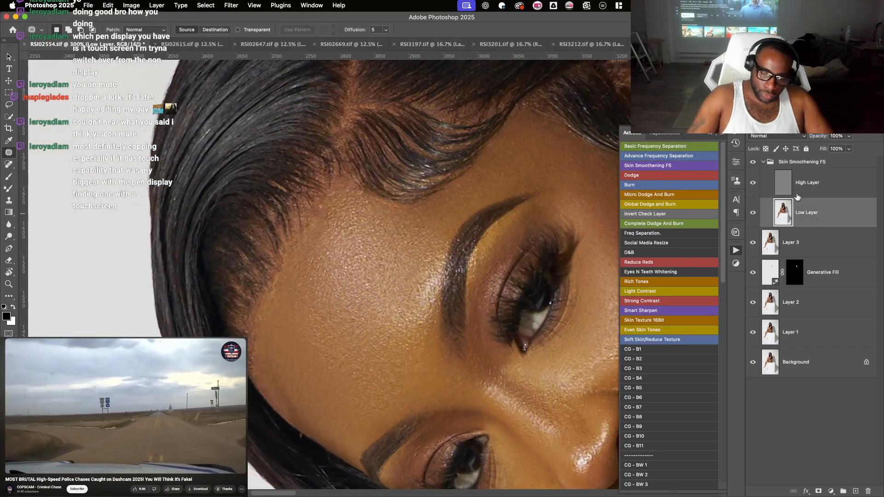
key("b")
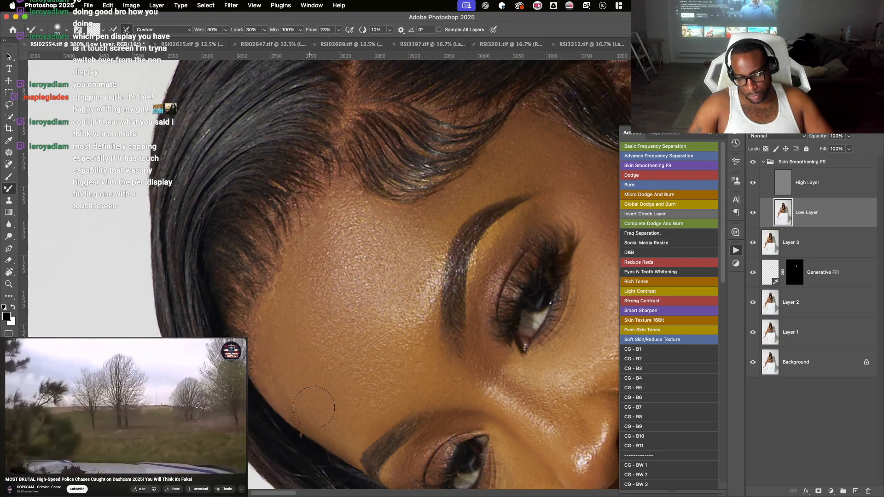
key("super+minus")
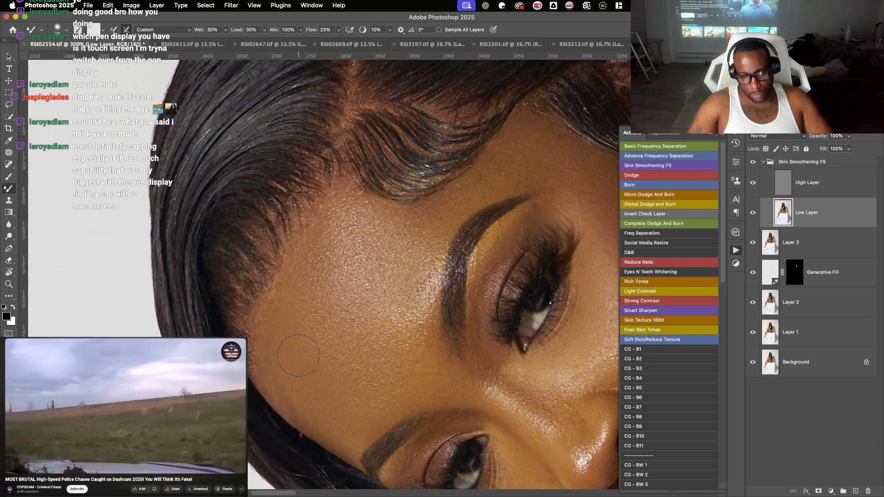
key("super+minus")
key("super+minus")
key("super+equal")
key("super+equal")
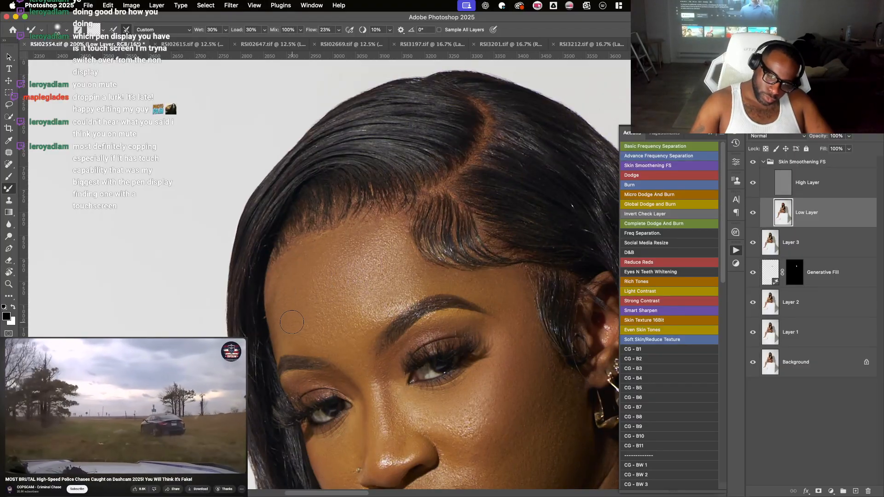
- Return to the High Layer and patch the narrow strip of skin at the forehead's far edge
left_click(789, 176)
left_click(11, 152)
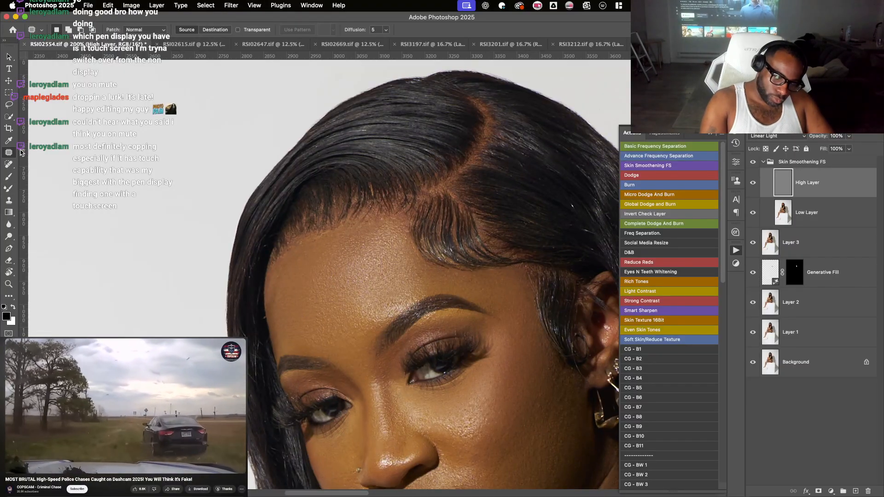
left_click_drag(269, 313, 282, 295)
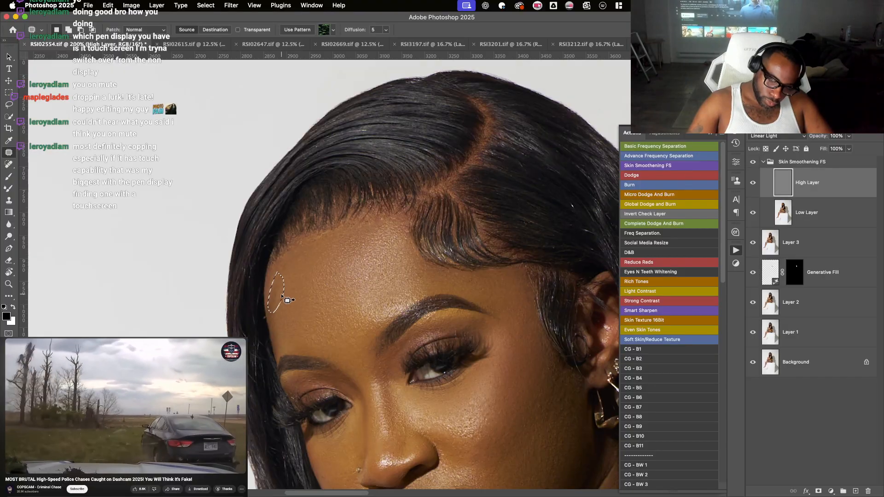
key("super+d")
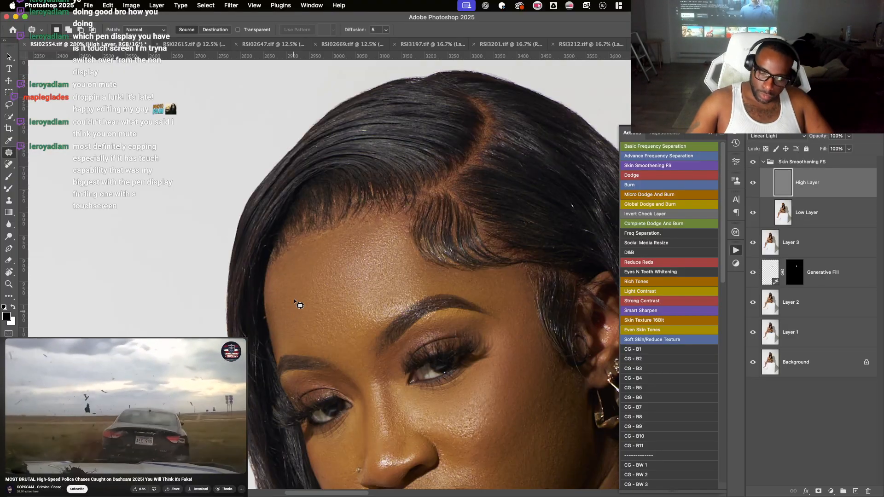
- Examine the retouched skin across the whole image
key("super+minus")
key("super+minus")
key("super+minus")
key("super+minus")
key("super+minus")
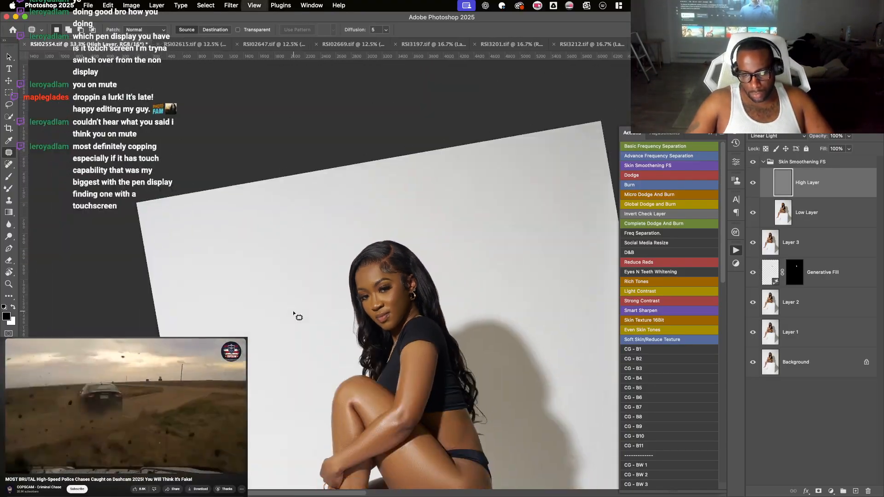
left_click_drag(480, 378, 400, 284)
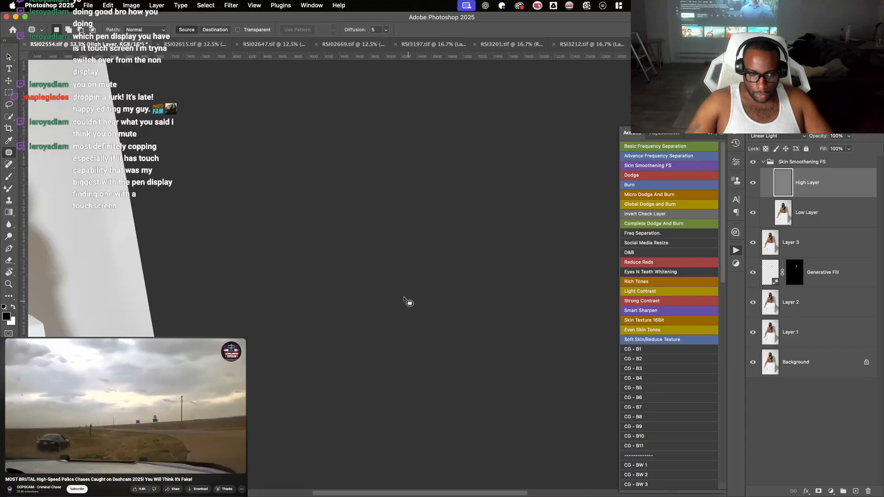
scroll(395, 277, "left", 10)
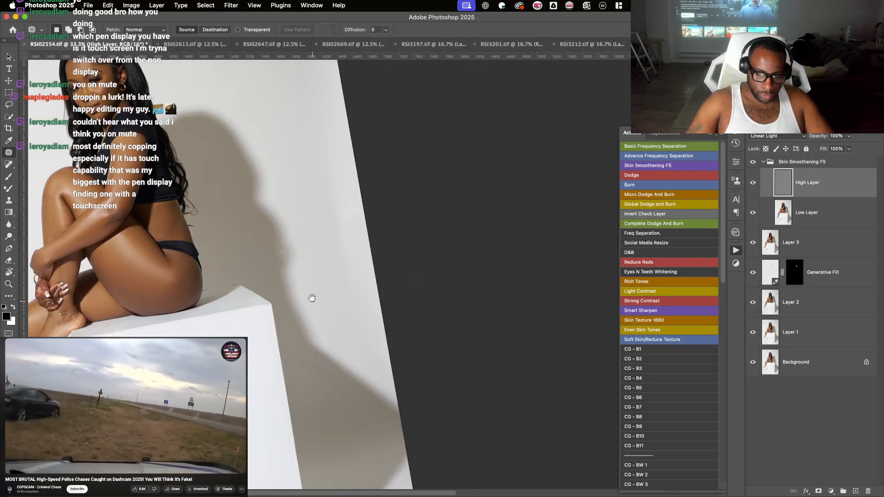
left_click_drag(342, 273, 518, 349)
key("super+minus")
key("super+minus")
key("r")
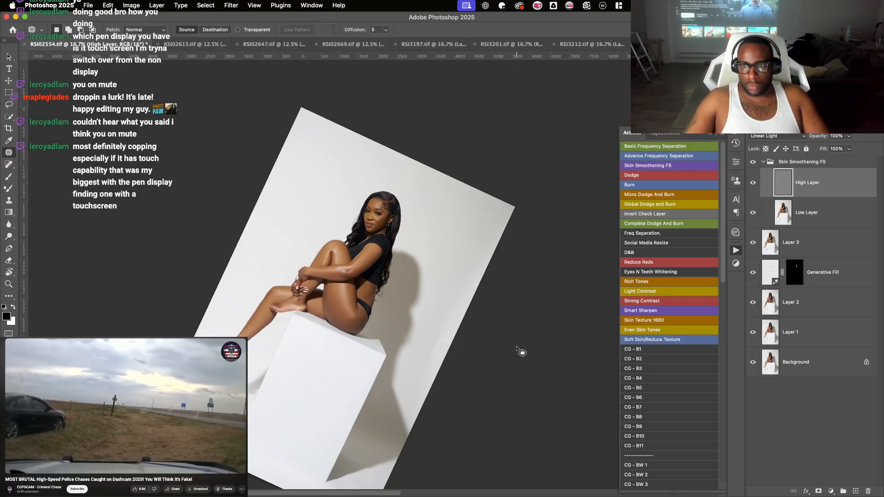
- Collapse the Skin Smoothening FS group, run the Global Dodge and Burn action, and ready the Brush at 1% flow on the Burn mask
left_click(766, 161)
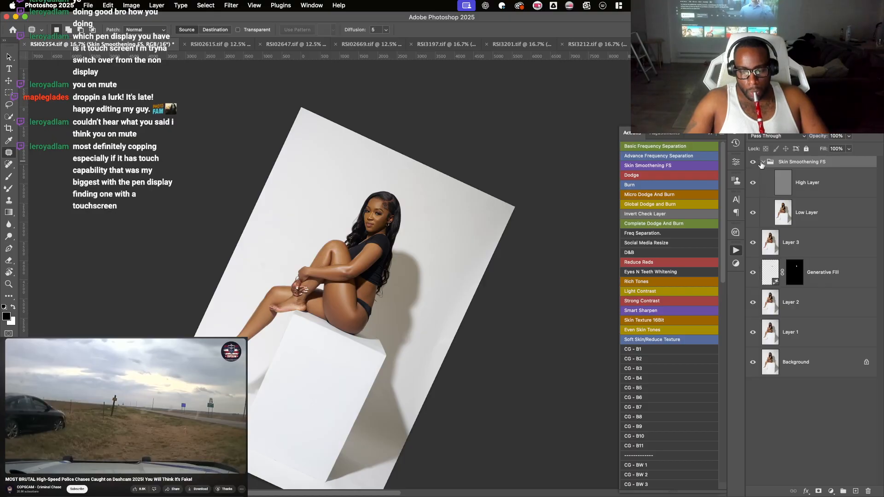
left_click(763, 162)
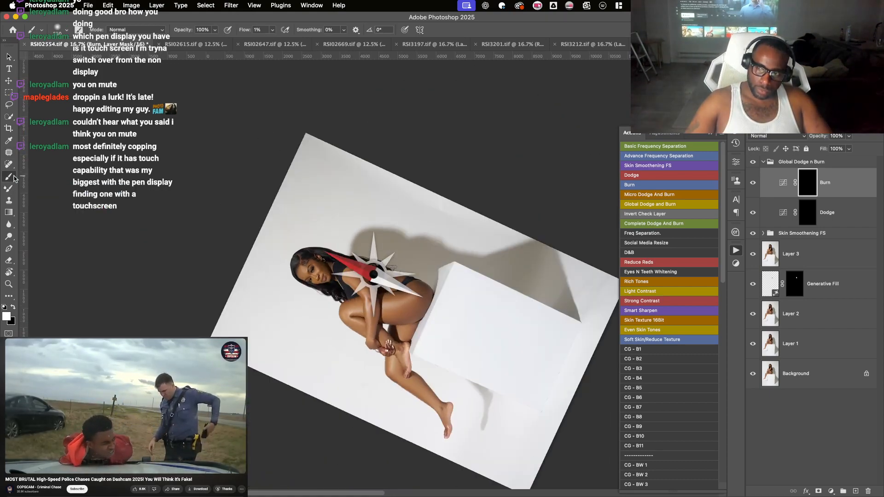
key("super+plus")
key("super+plus")
left_click_drag(374, 337, 438, 150)
key("super+plus")
left_click_drag(430, 303, 382, 213)
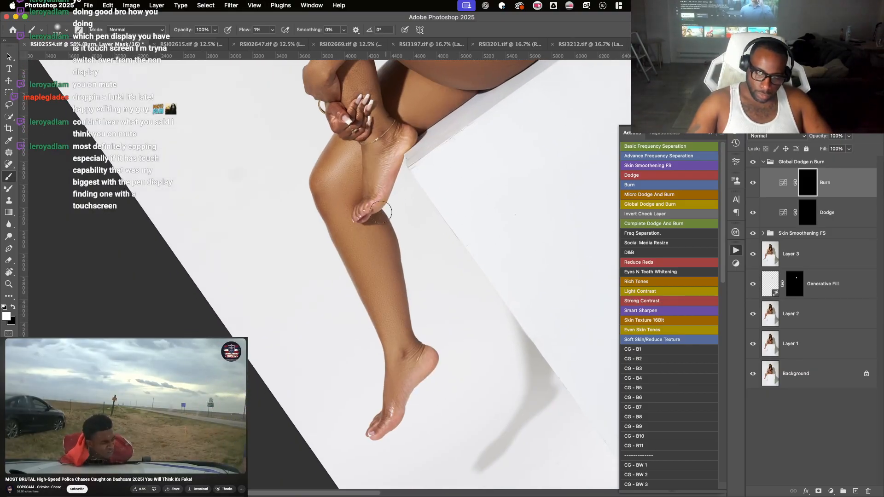
- Darken the lower knee beneath the hands on the Burn layer's mask with a 175 px brush at 1% flow
left_click_drag(324, 223, 310, 248)
left_click_drag(346, 244, 388, 283)
left_click_drag(318, 227, 401, 264)
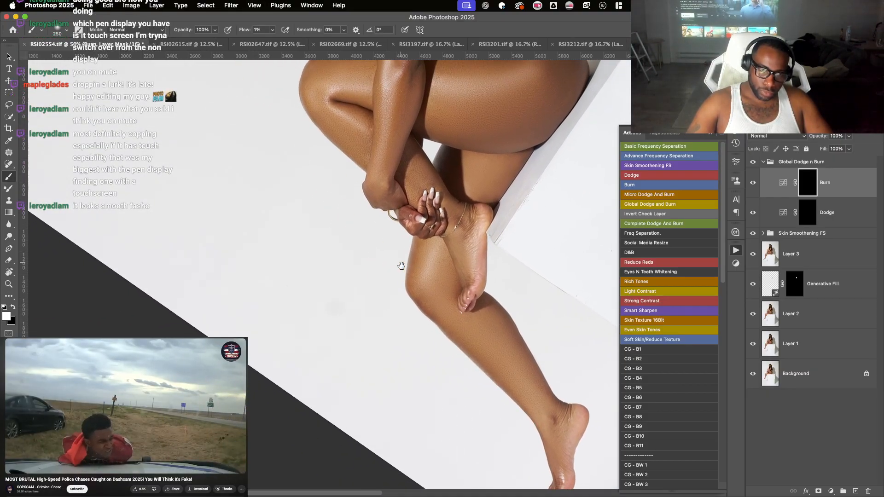
key("super+plus")
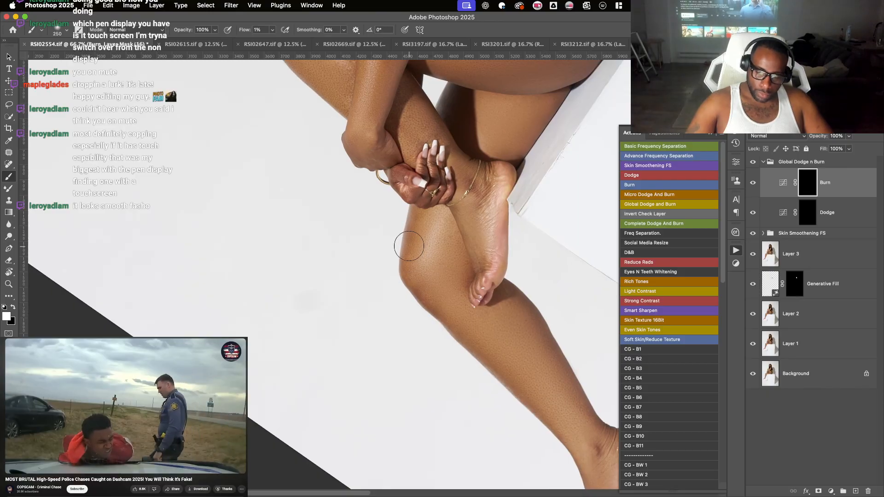
left_click_drag(372, 274, 245, 380)
key("[")
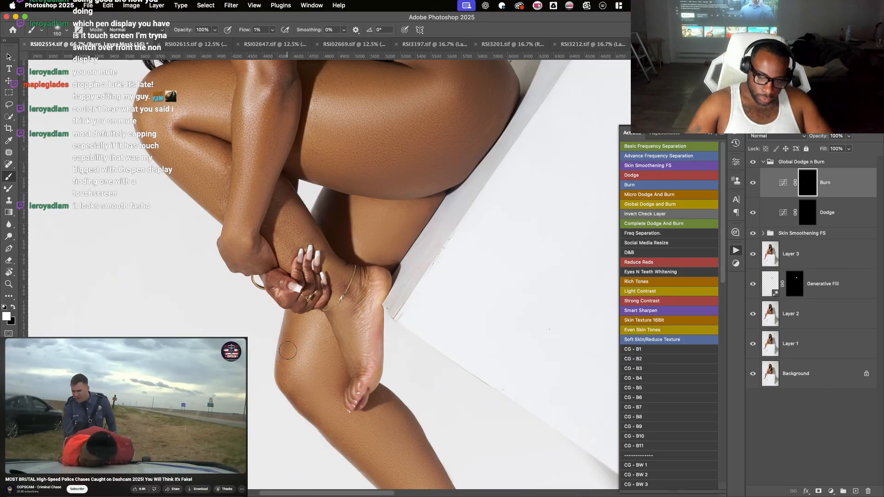
key("super+z")
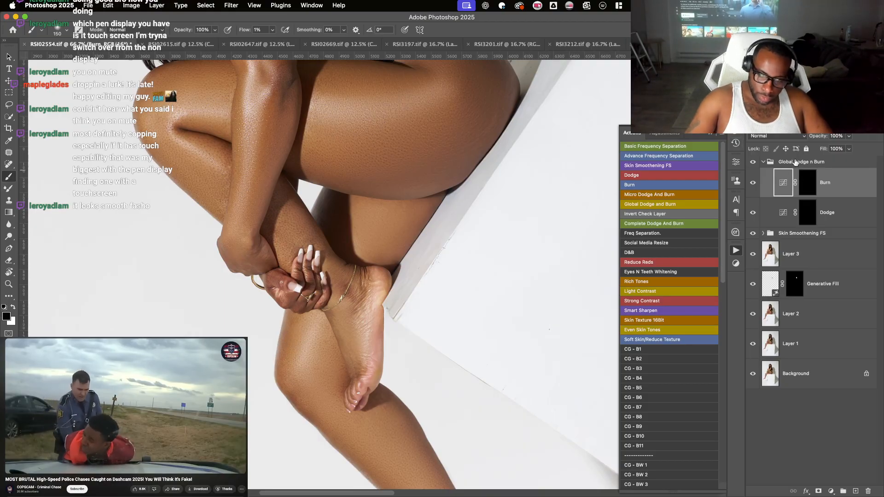
left_click(805, 176)
key("bracketright")
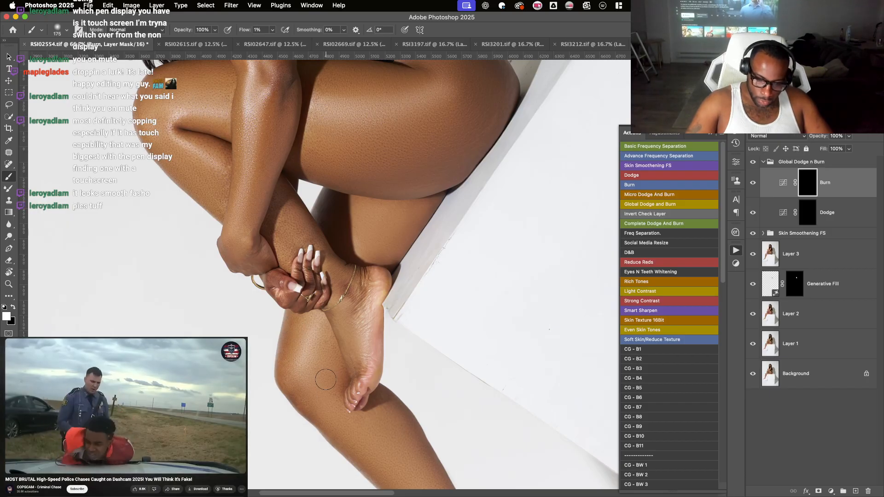
key("super+minus")
left_click_drag(323, 379, 296, 317)
- Burn along the shin and calf of the extended leg with a 200 to 300 px brush
key("bracketright")
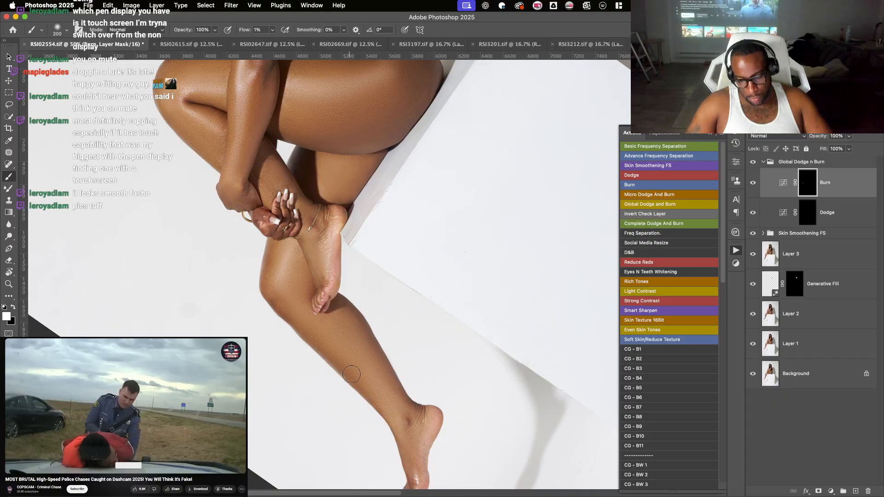
left_click_drag(367, 313, 354, 207)
key("bracketleft")
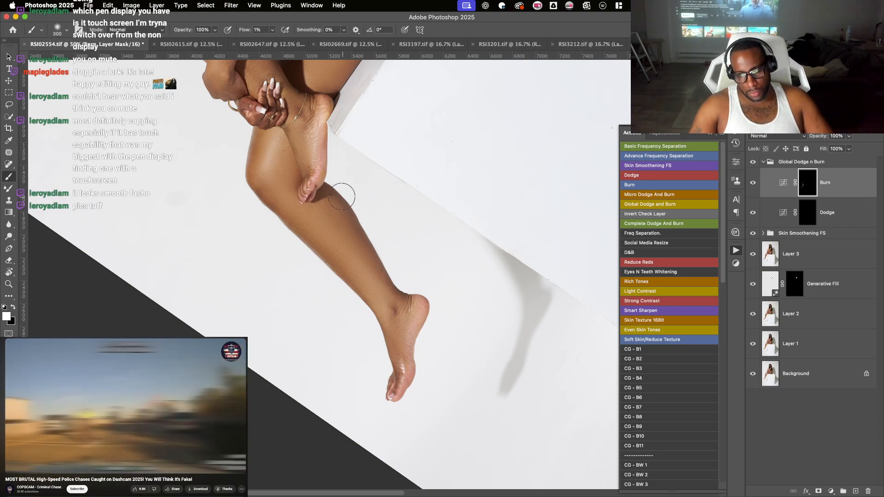
- Burn the crossed shin around the forearm and hands with a 175 to 200 px brush
left_click_drag(371, 291, 446, 496)
key("bracketleft")
key("bracketleft")
key("bracketleft")
key("bracketleft")
key("bracketleft")
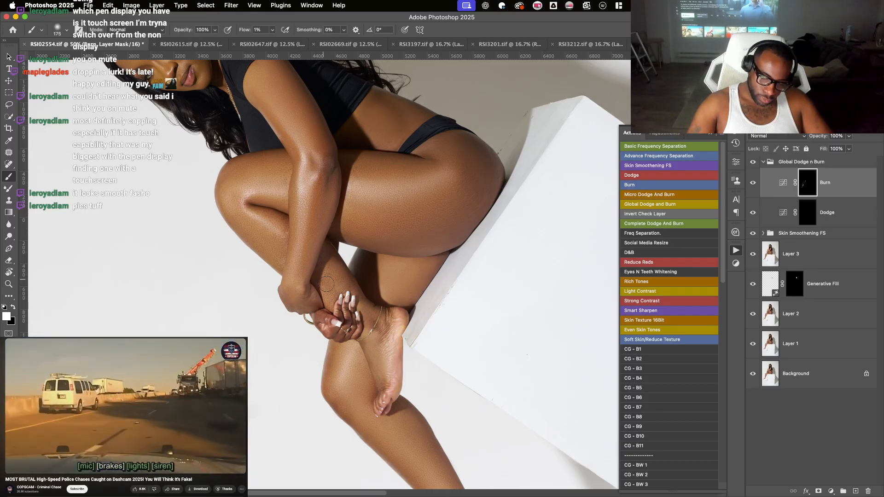
left_click_drag(338, 277, 380, 321)
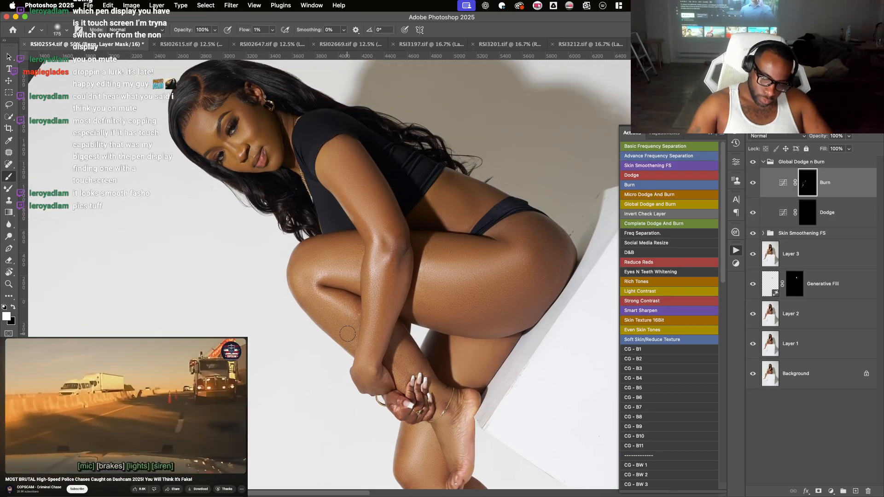
key("bracketright")
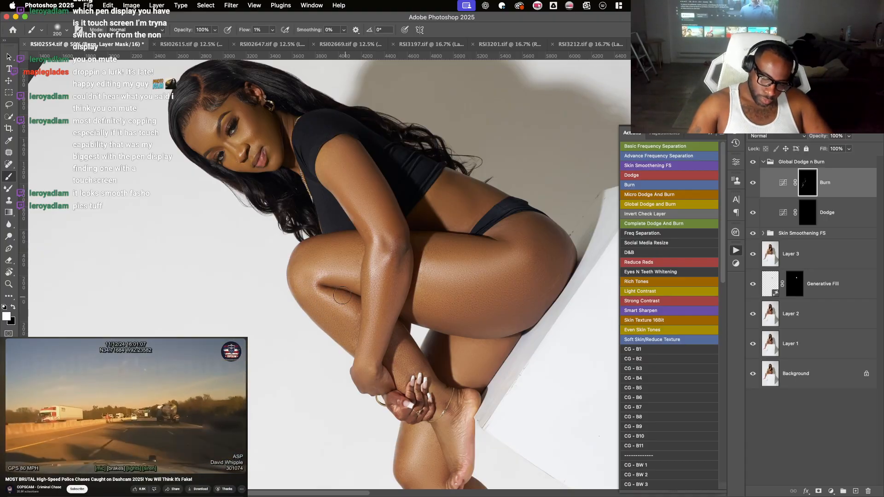
- Burn the raised knee's outer edge on the Burn mask with a 300 px brush
key("r")
mouse_move(342, 295)
left_mouse_down()
mouse_move(356, 297)
mouse_move(354, 304)
left_mouse_up()
key("bracketright")
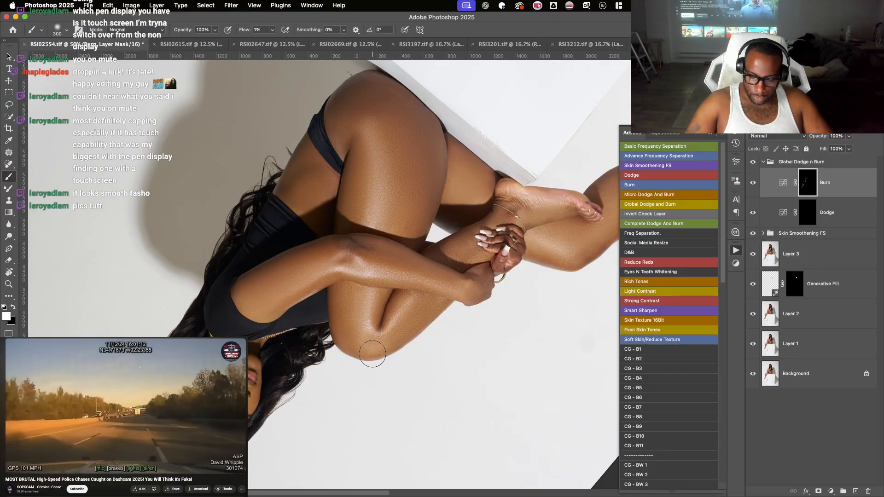
- Burn the underside of the near thigh with the brush enlarged to 600 px
key("r")
mouse_move(347, 279)
left_mouse_down()
mouse_move(404, 236)
mouse_move(460, 150)
left_mouse_up()
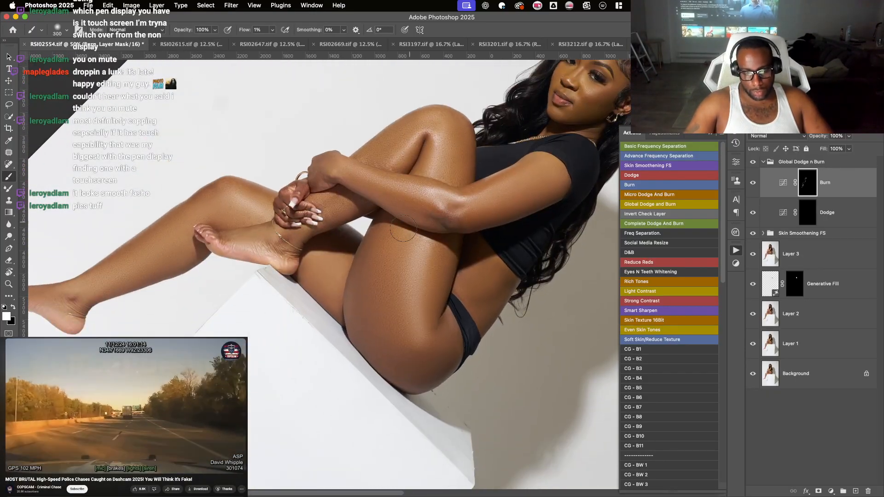
key("bracketright")
key("bracketright")
key("bracketright")
key("bracketright")
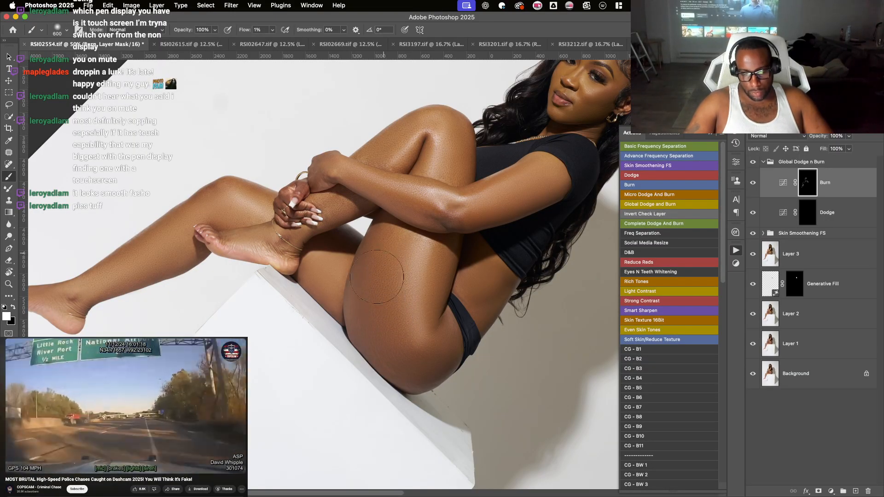
- Burn the upper edge of the thigh toward the hip crease with a 250 to 300 px brush
key("bracketleft")
key("bracketleft")
key("bracketleft")
key("bracketleft")
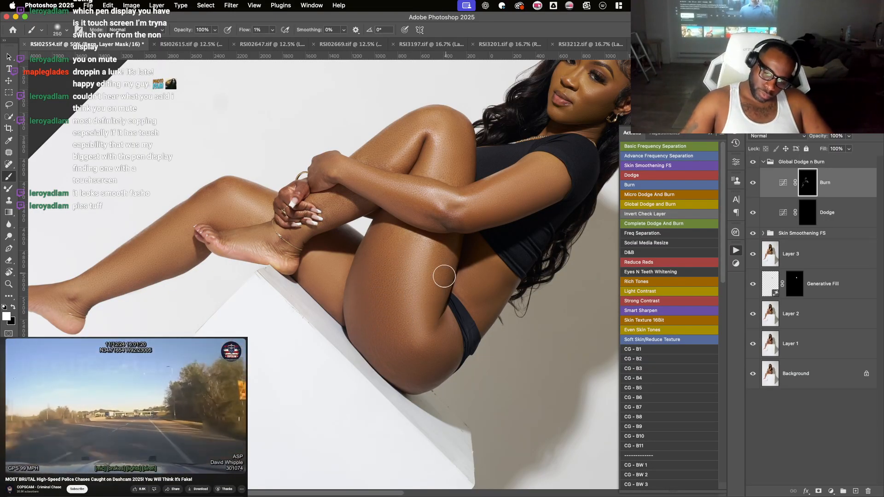
key("bracketright")
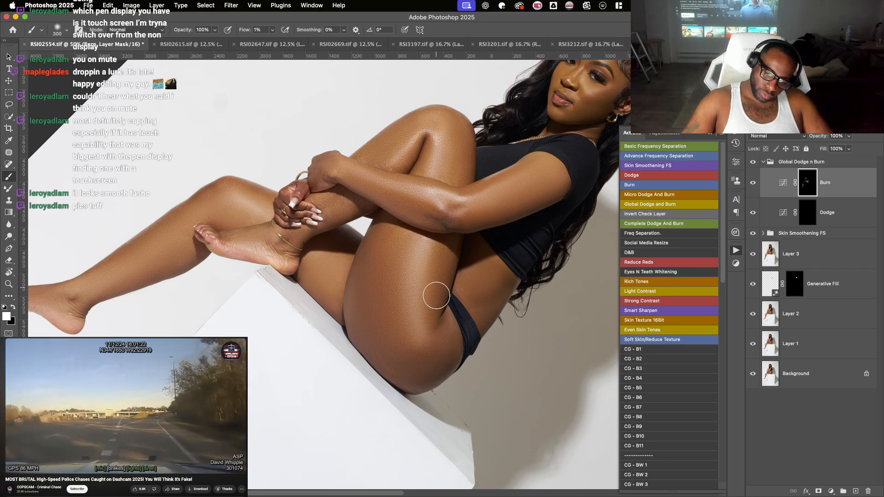
- Burn the waist between the crop top and the briefs with a 400 px brush
key("r")
mouse_move(445, 322)
left_mouse_down()
mouse_move(492, 209)
mouse_move(452, 198)
left_mouse_up()
key("bracketright")
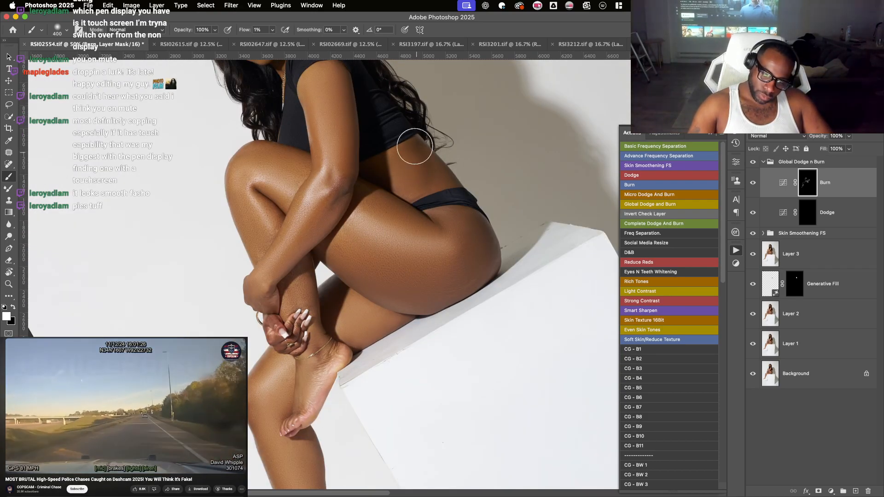
- Burn the edges of the upper arm with a 200 to 400 px brush
key("space")
left_click_drag(405, 132, 466, 238)
key("bracketleft")
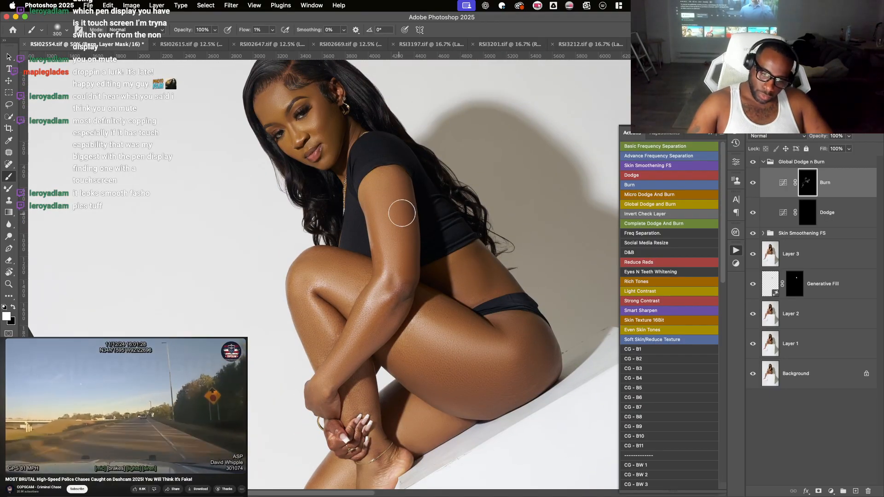
key("bracketright")
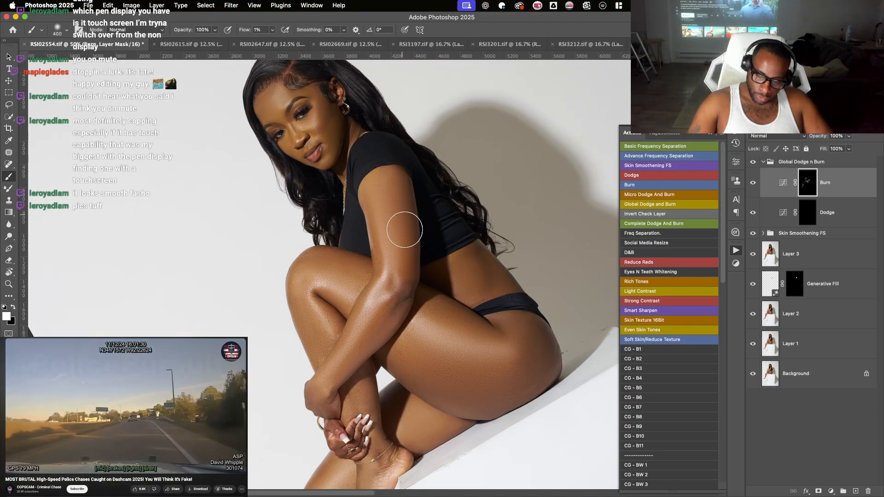
key("bracketleft")
key("bracketleft")
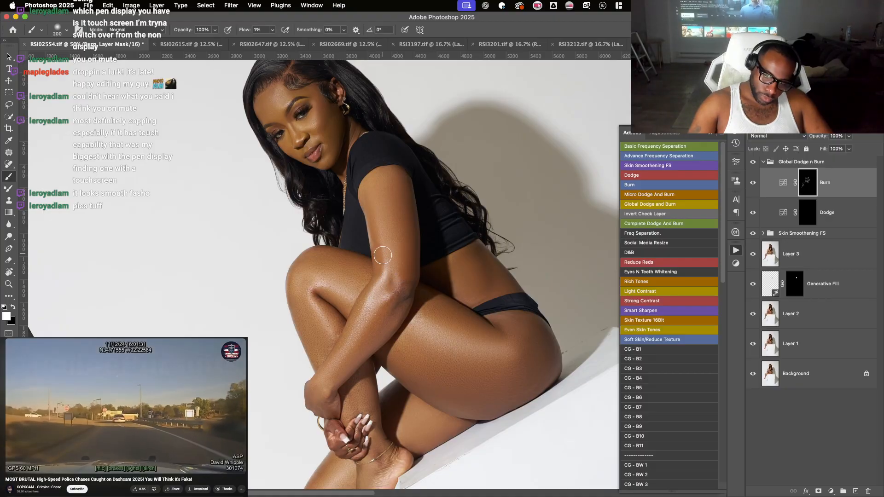
- Burn the edge of the forearm below the elbow with a 100 px brush
key("r")
mouse_move(433, 318)
left_mouse_down()
mouse_move(453, 292)
mouse_move(443, 188)
left_mouse_up()
key("r")
left_click_drag(396, 355, 391, 170)
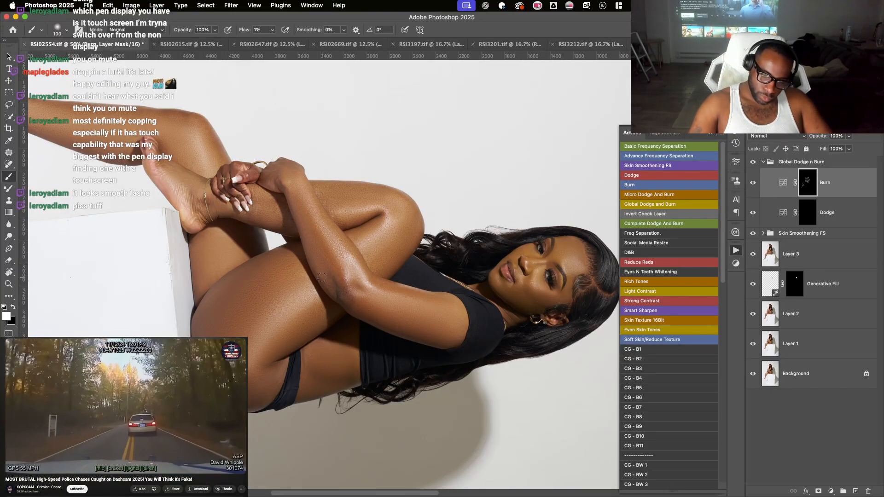
- Burn the cheek and temple on the Burn mask with a 200 px brush
key("r")
left_click_drag(322, 277, 367, 325)
key("space")
left_click_drag(407, 239, 417, 392)
key("r")
left_click_drag(444, 230, 433, 213)
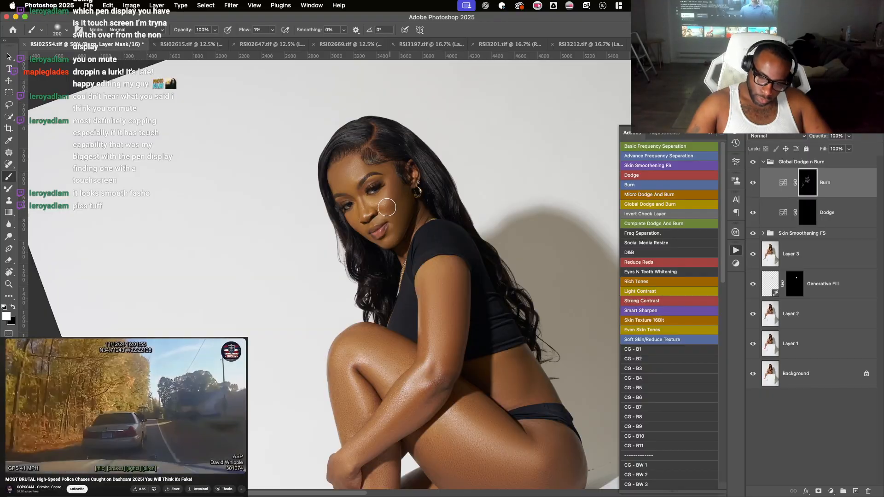
key("bracketright")
key("bracketright")
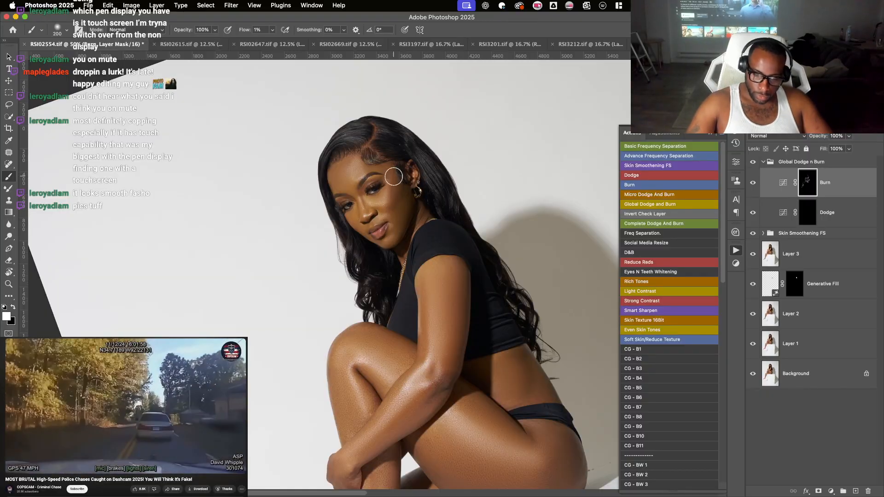
- Burn the far cheek and the contours of the face with a 150 to 200 px brush
key("super+equal")
key("super+equal")
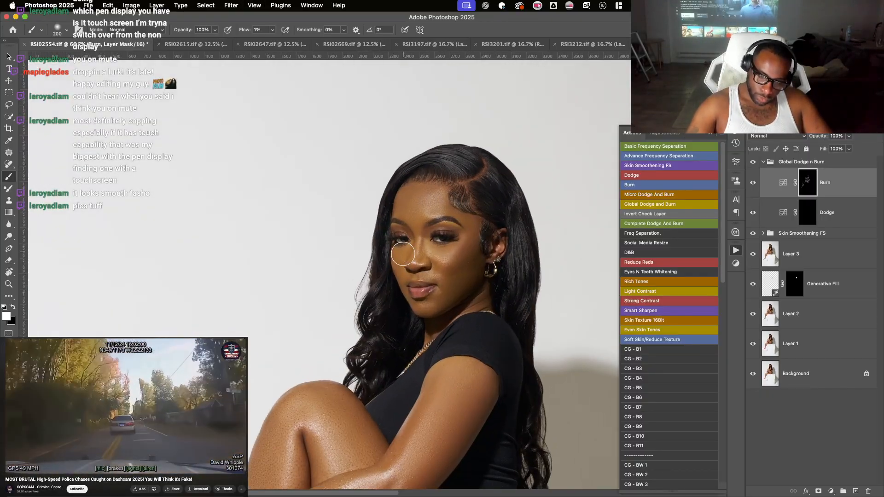
key("bracketleft")
key("bracketleft")
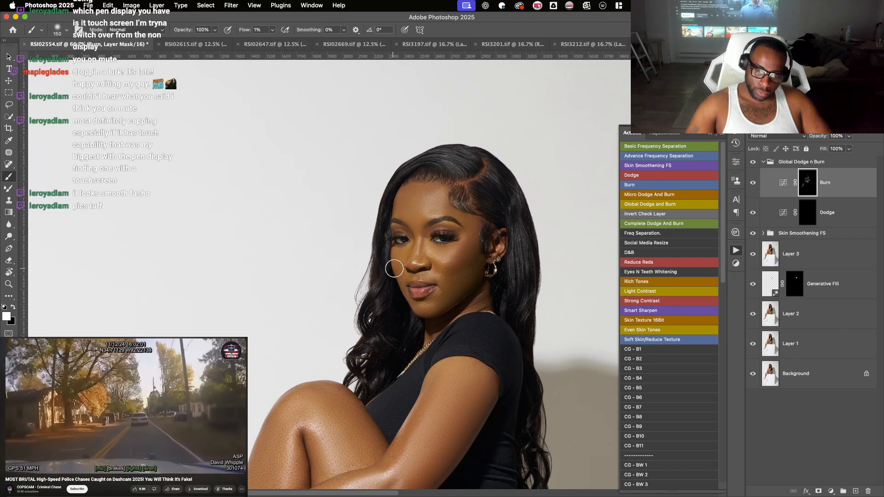
mouse_move(420, 205)
left_mouse_down()
mouse_move(407, 252)
mouse_move(414, 178)
left_mouse_up()
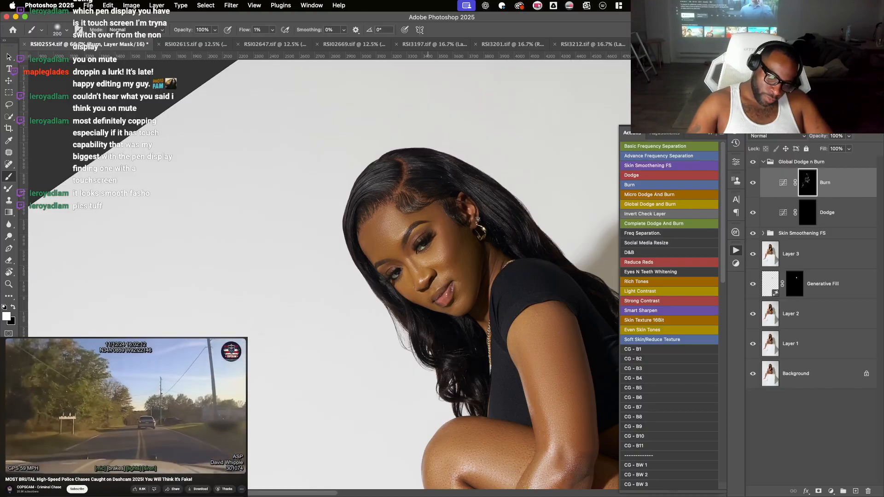
- Target the Dodge mask and brighten the near cheek with a 125 px brush and the nose with a 60 px brush
left_click(818, 213)
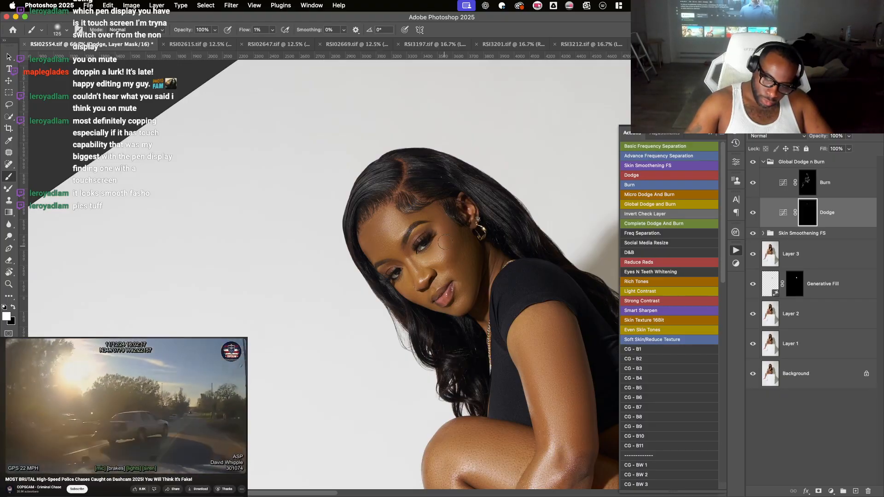
key("r")
mouse_move(446, 230)
left_mouse_down()
mouse_move(460, 242)
mouse_move(425, 251)
left_mouse_up()
key("[")
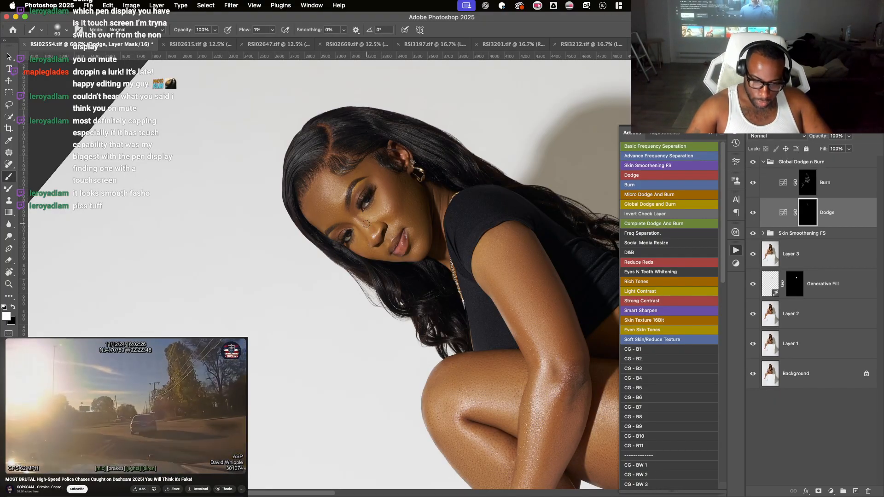
- Dodge the shoulder and upper arm with a 300 to 400 px brush
key("r")
left_click_drag(499, 272, 498, 283)
key("space")
left_click_drag(512, 312, 425, 219)
key("super+minus")
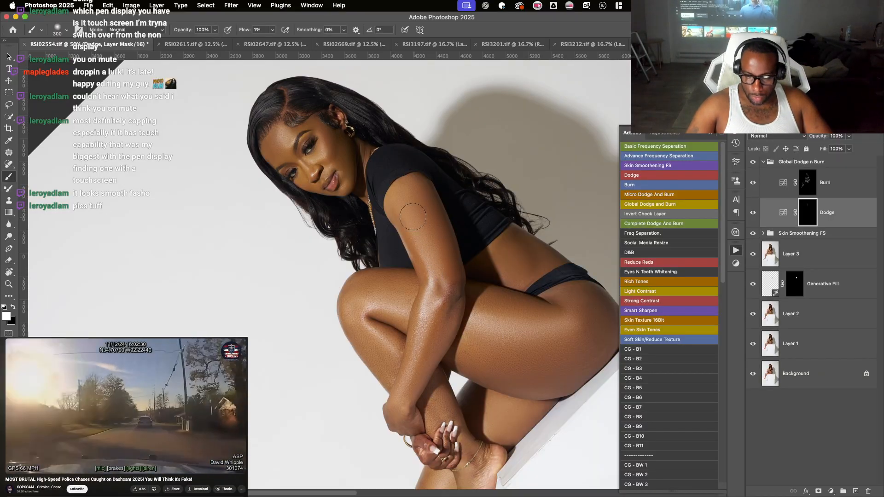
key("bracketright")
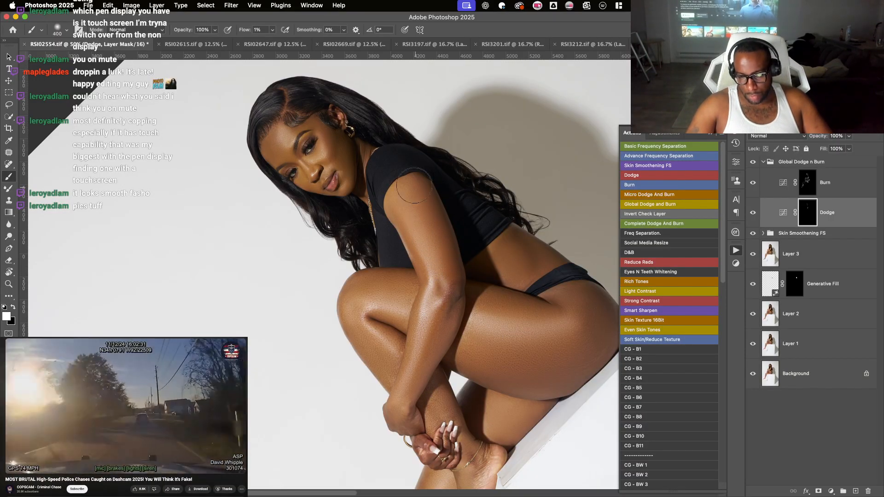
- Dodge the forearm with a 175 px brush and the inner bend of the raised knee with a 100 px brush
key("r")
left_click_drag(441, 288, 333, 227)
key("space")
left_click_drag(331, 187, 327, 267)
key("bracketleft")
key("bracketleft")
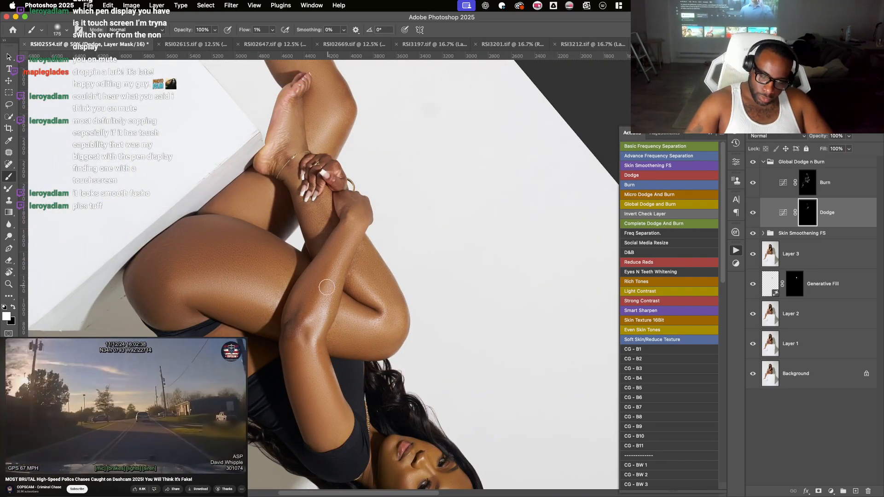
key("r")
left_click_drag(451, 258, 304, 262)
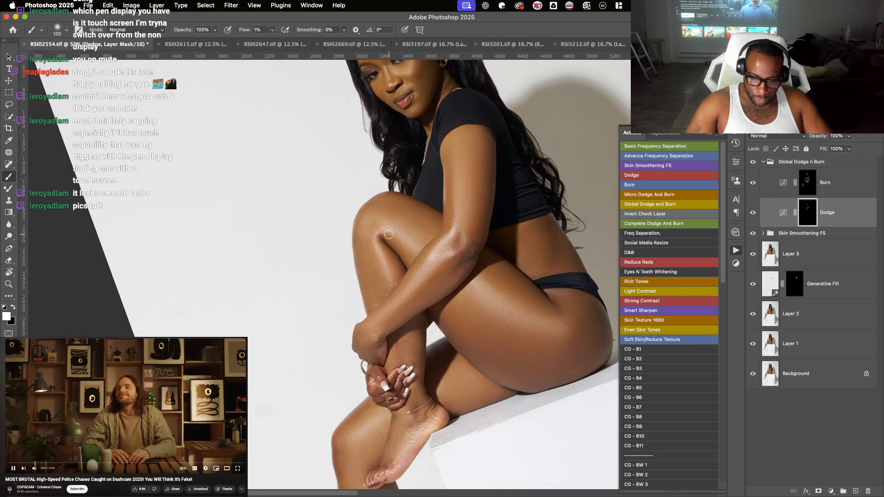
- Dodge the centre of the near thigh and the hip with a 500 to 600 px brush
key("space")
left_click_drag(419, 242, 308, 187)
key("r")
left_click_drag(373, 216, 419, 223)
key("bracketright")
key("bracketright")
key("bracketright")
key("bracketright")
key("bracketright")
key("bracketright")
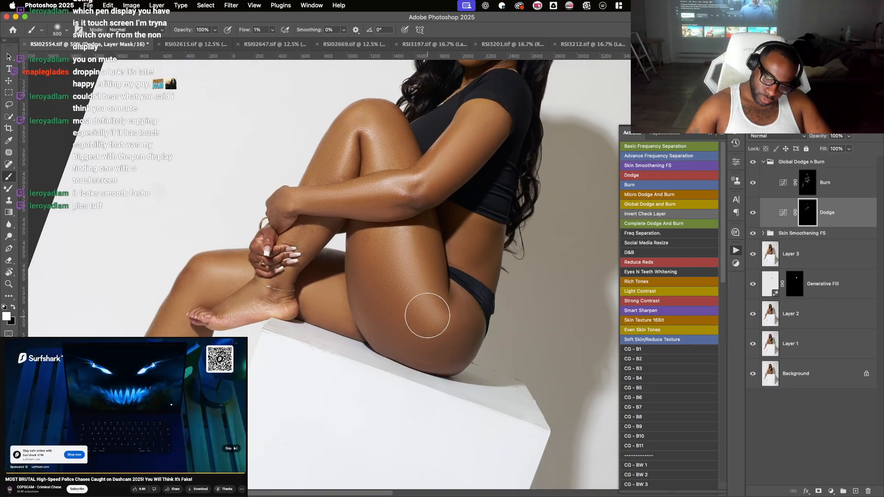
key("bracketright")
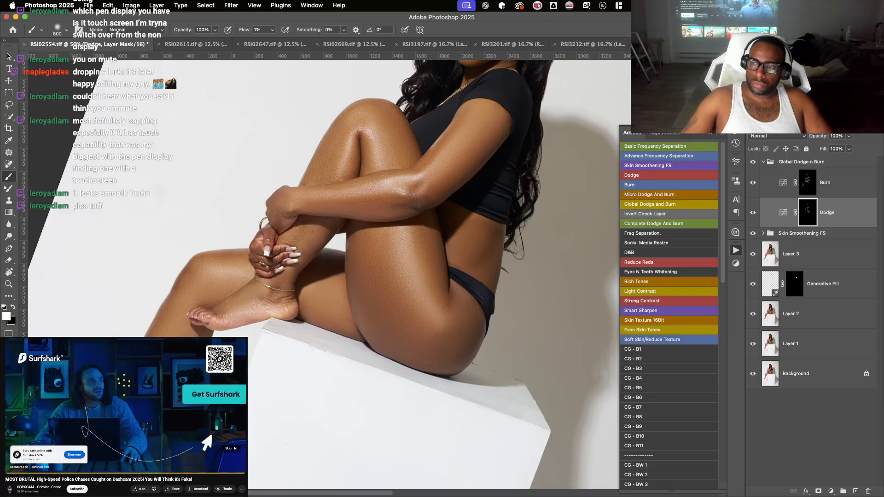
key("super+Tab")
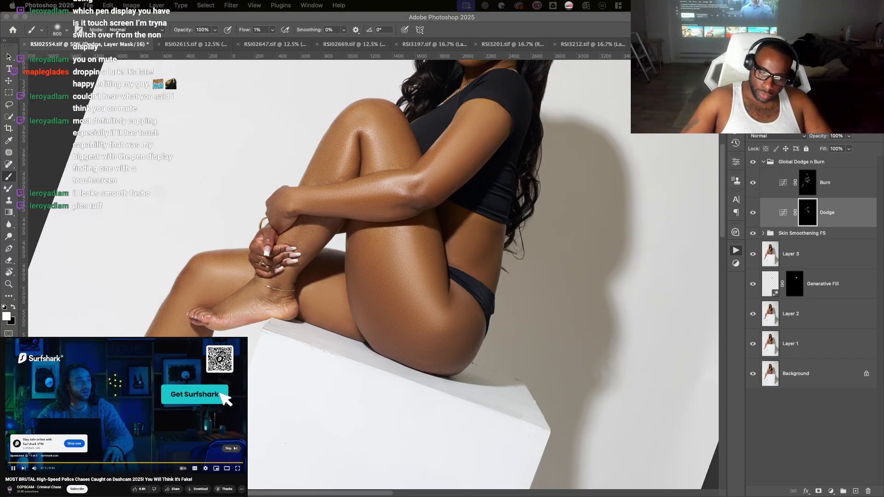
key("super+Tab")
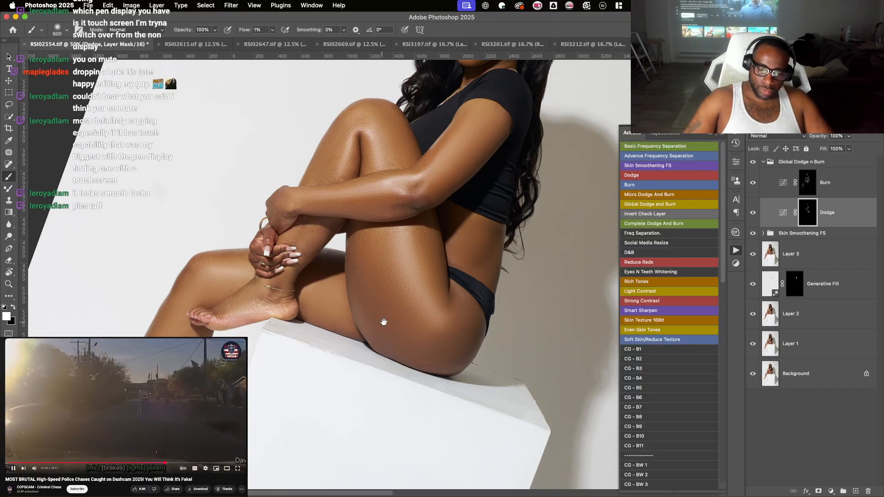
- Dodge the lower knee beside the hands with a 300 px brush and the far thigh with a 400 px brush
mouse_move(384, 321)
left_mouse_down()
mouse_move(422, 247)
mouse_move(414, 300)
left_mouse_up()
key("bracketleft")
key("bracketleft")
key("bracketleft")
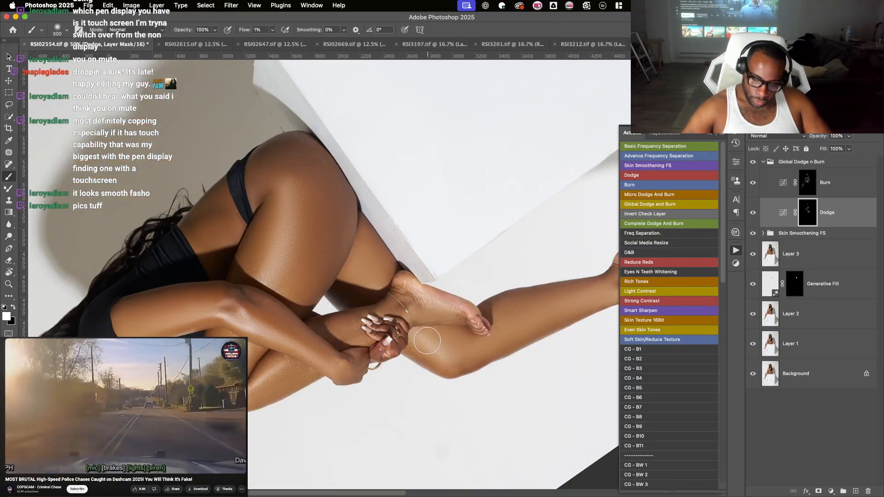
key("bracketright")
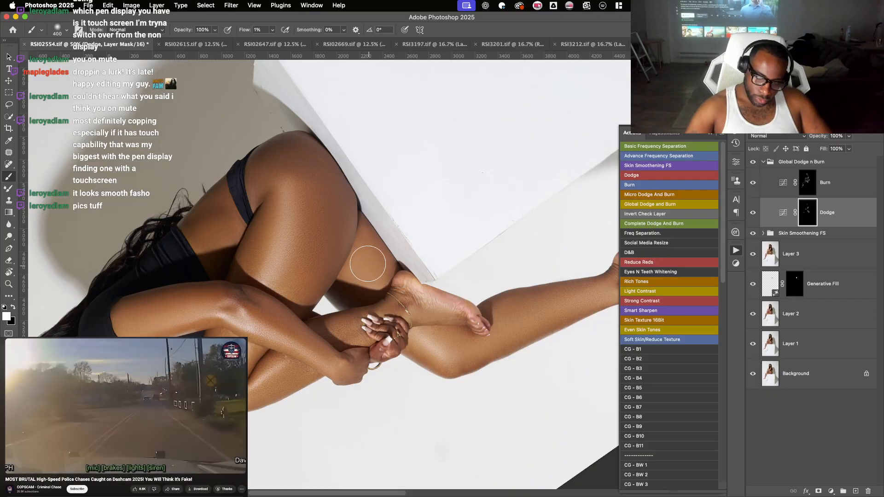
- Dodge along the shin and calf of the extended leg with a 200 to 300 px brush
left_click_drag(391, 271, 418, 275)
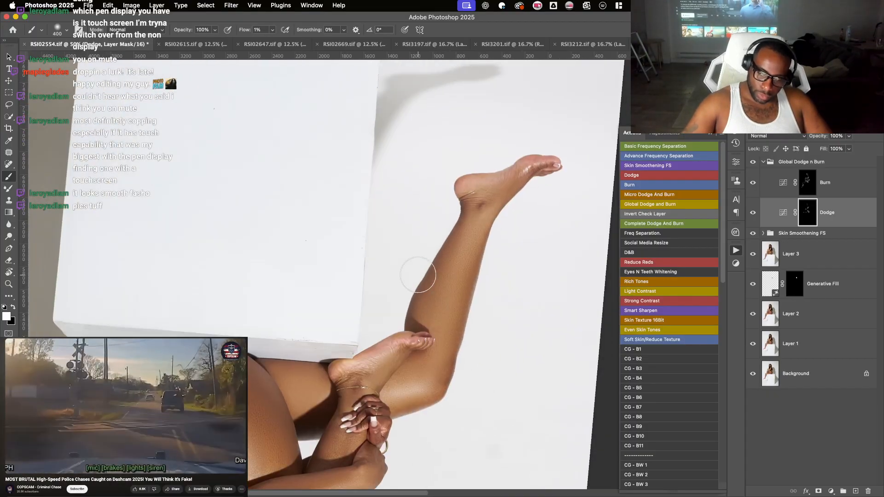
key("bracketleft")
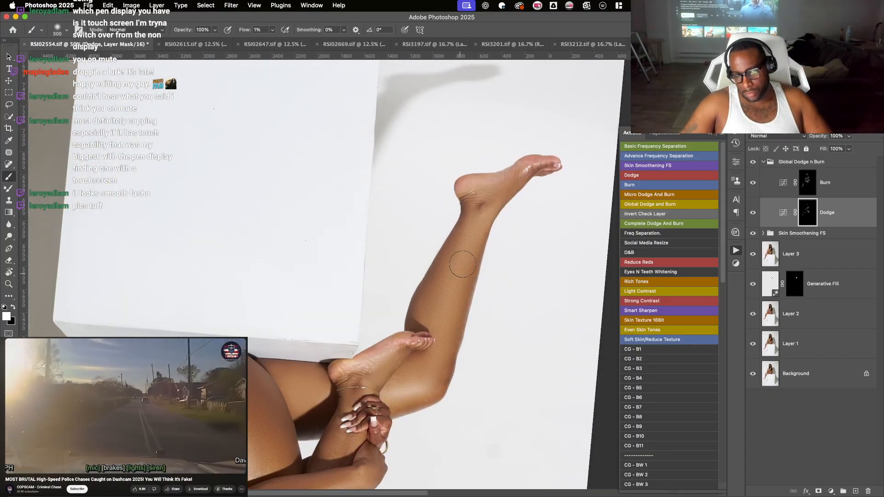
key("bracketleft")
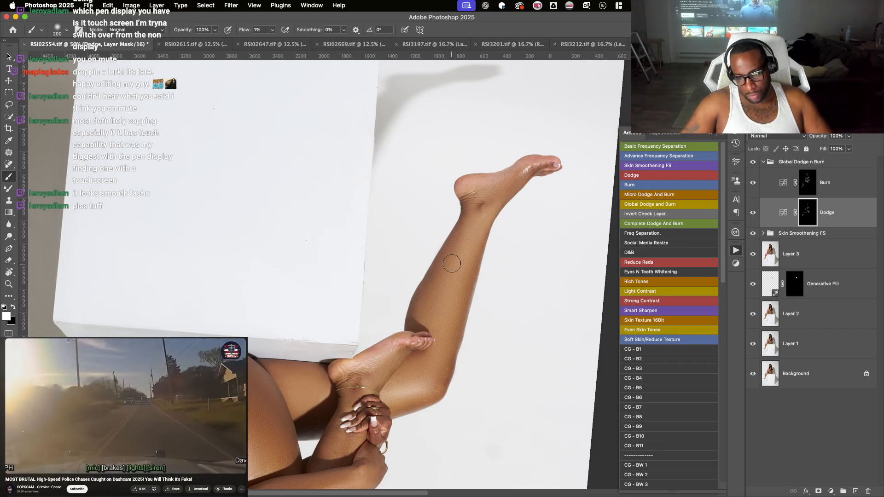
key("bracketright")
- Collapse the Global Dodge n Burn group and make it the active layer item
left_click_drag(474, 221, 272, 289)
scroll(474, 223, "down", 3)
mouse_move(476, 225)
left_mouse_down()
mouse_move(430, 326)
mouse_move(803, 167)
mouse_move(768, 165)
left_mouse_up()
left_click(764, 162)
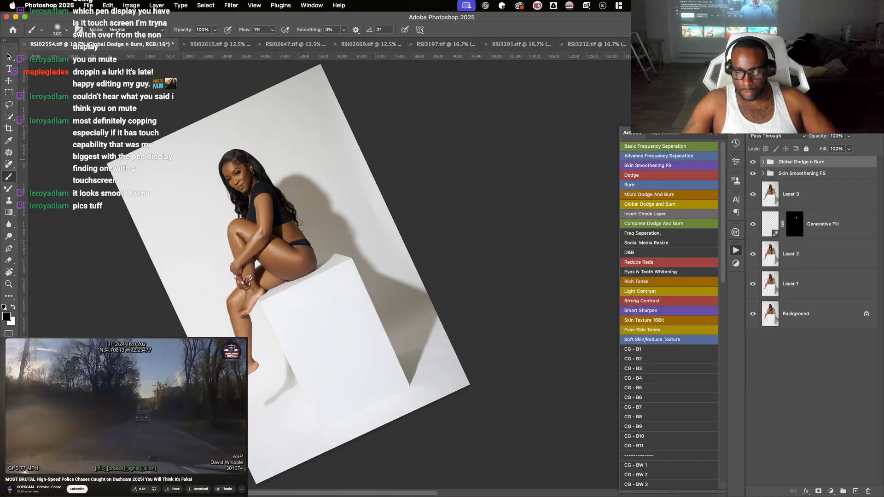
- Stamp all visible layers into a new top layer and apply the Camera Raw Filter to it
key("alt+shift+super+e")
left_click(226, 6)
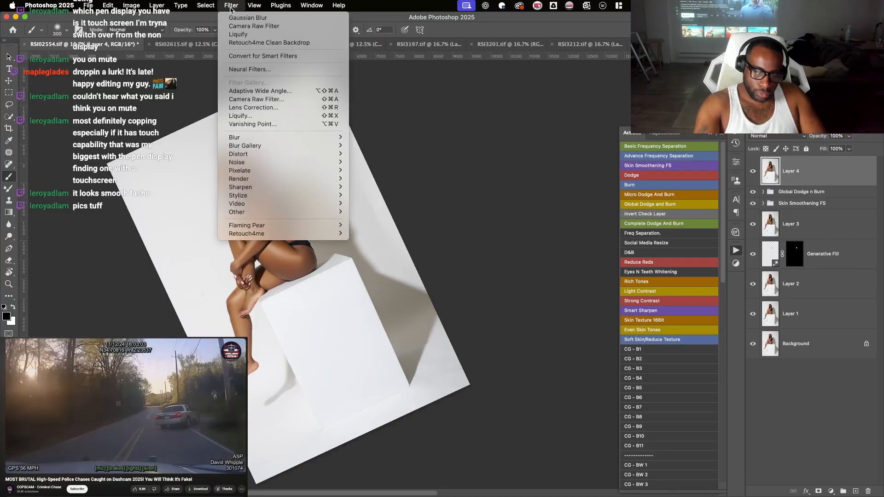
left_click(264, 21)
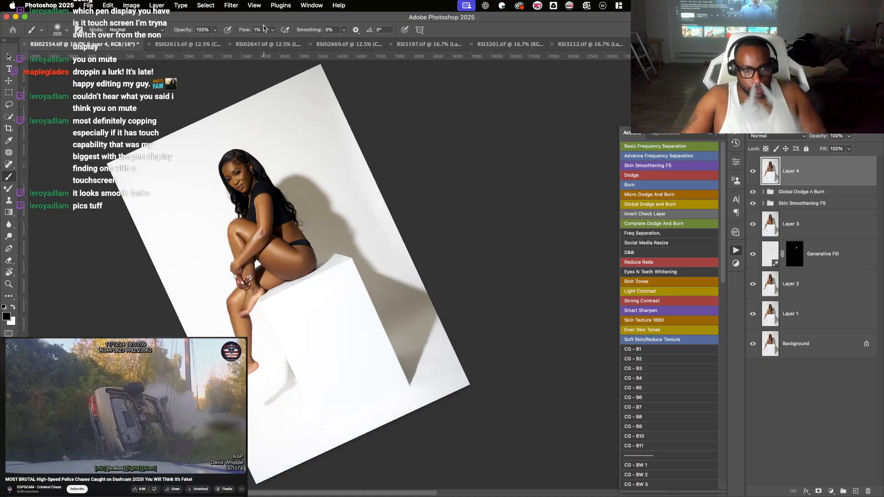
- Hide Layer 4, stamp the visible layers into a new layer above the Global Dodge n Burn group, and show Layer 4 again
left_click_drag(459, 216, 516, 184)
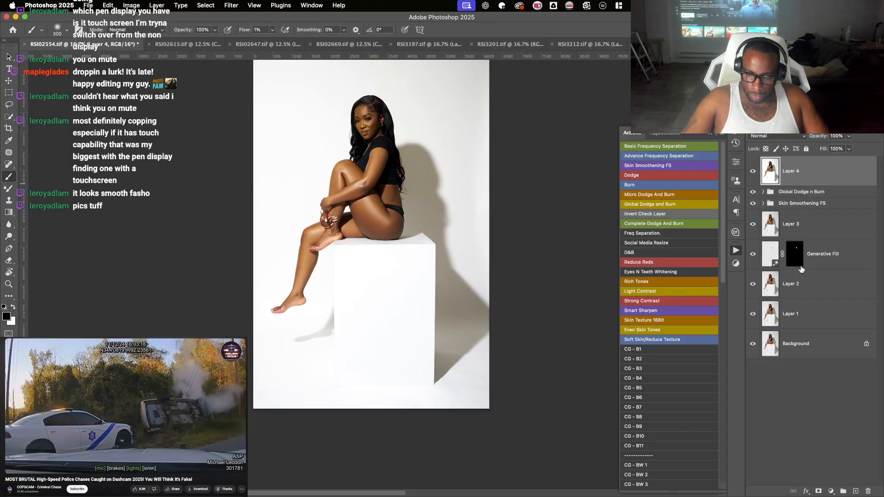
left_click(811, 310, "shift")
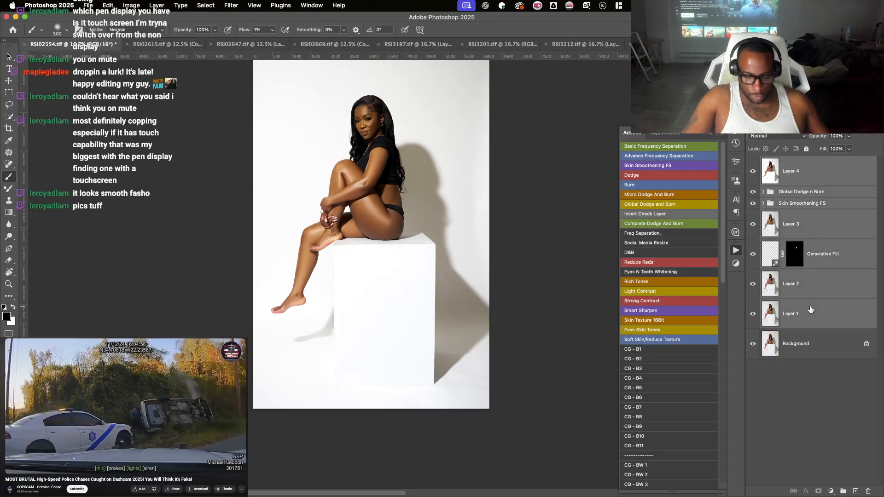
left_click(835, 237)
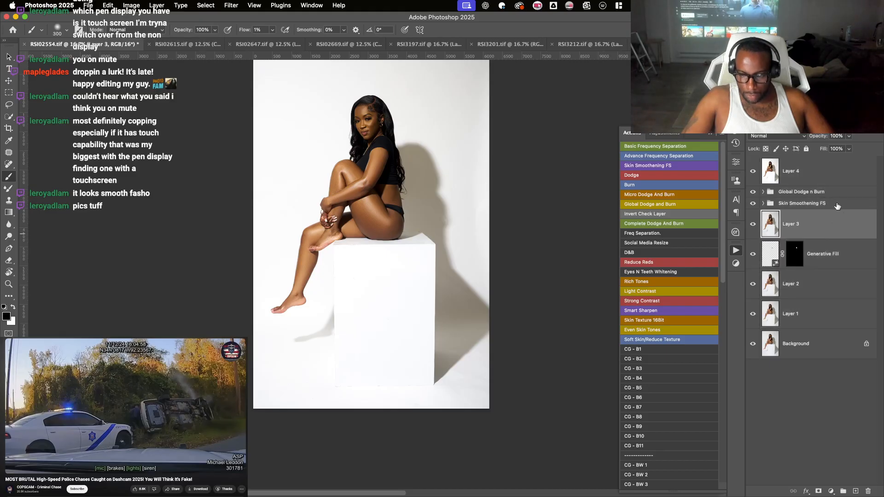
left_click(836, 194)
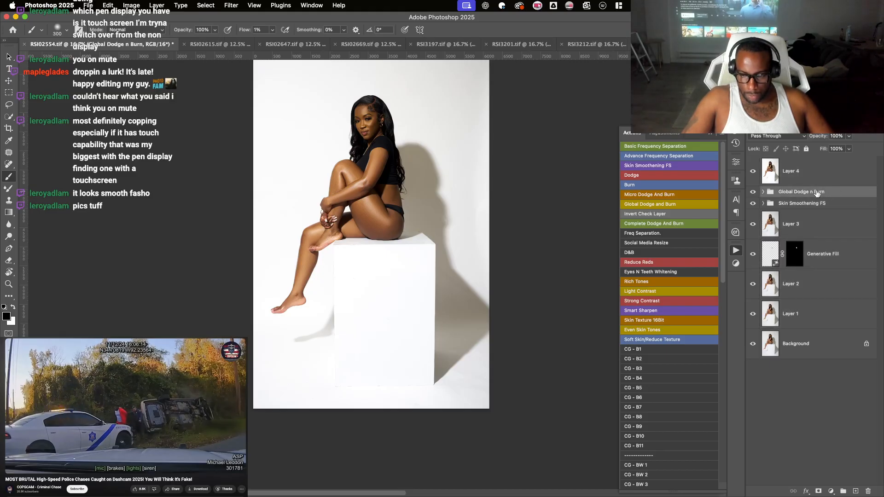
left_click(753, 172)
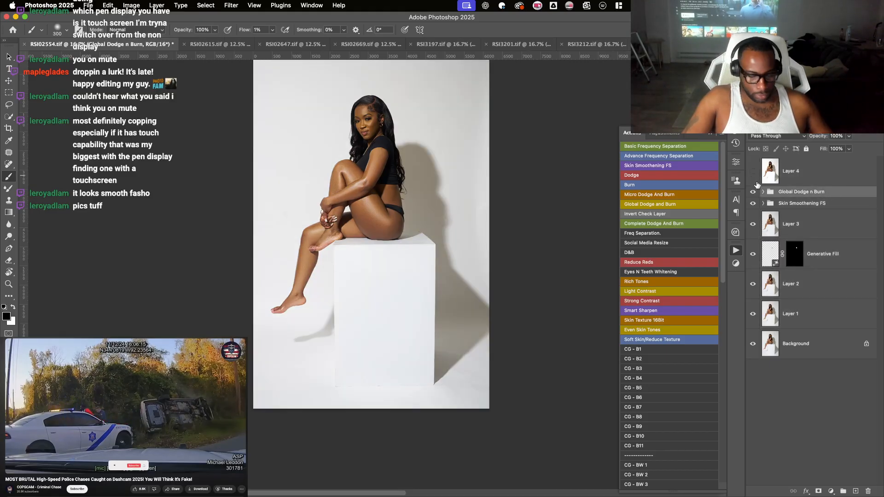
key("super+alt+shift+e")
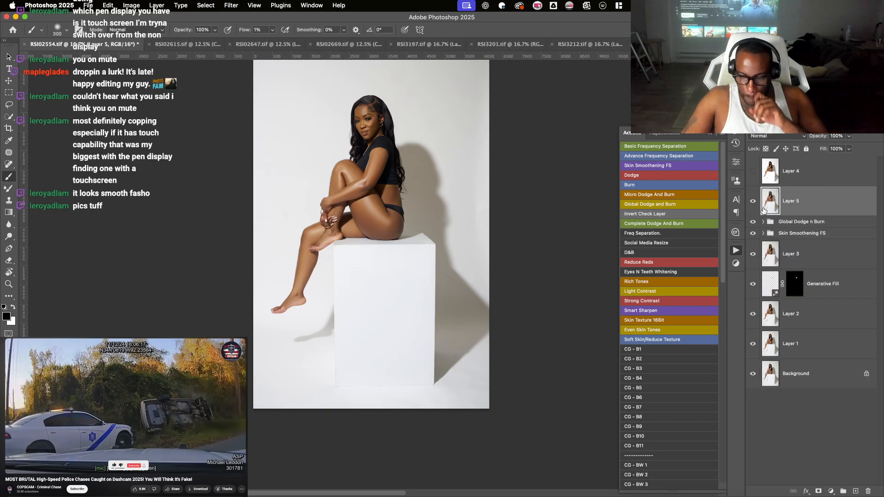
left_click(753, 172)
- Delete the Global Dodge n Burn and Skin Smoothening FS groups from the layer stack
left_click(790, 223)
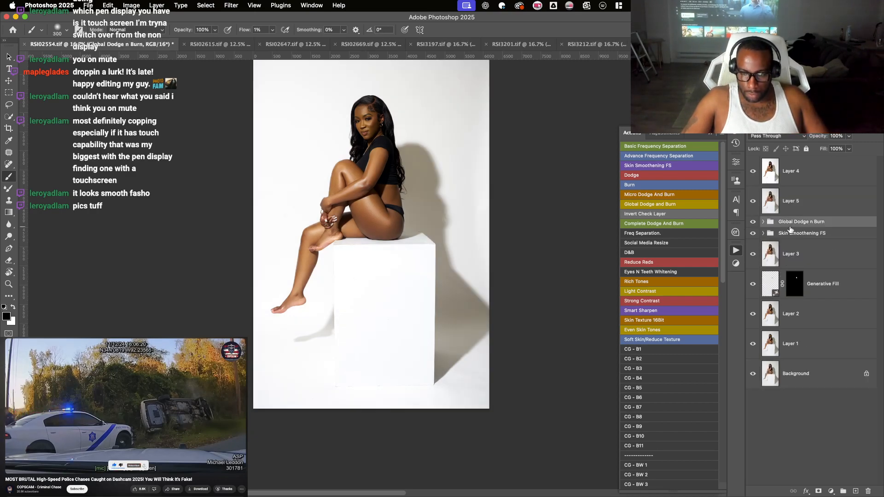
key("BackSpace")
key("BackSpace")
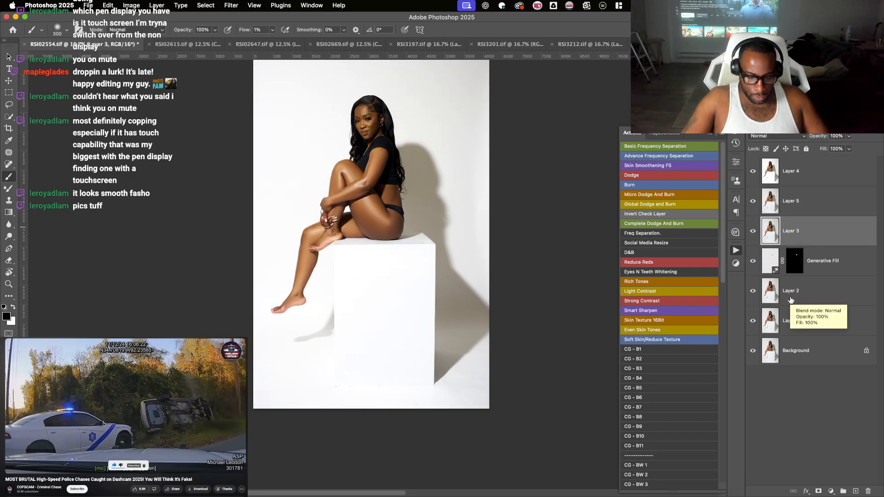
- Group all layers from Layer 4 down to Layer 1, leaving the Background outside the group
key("alt+period")
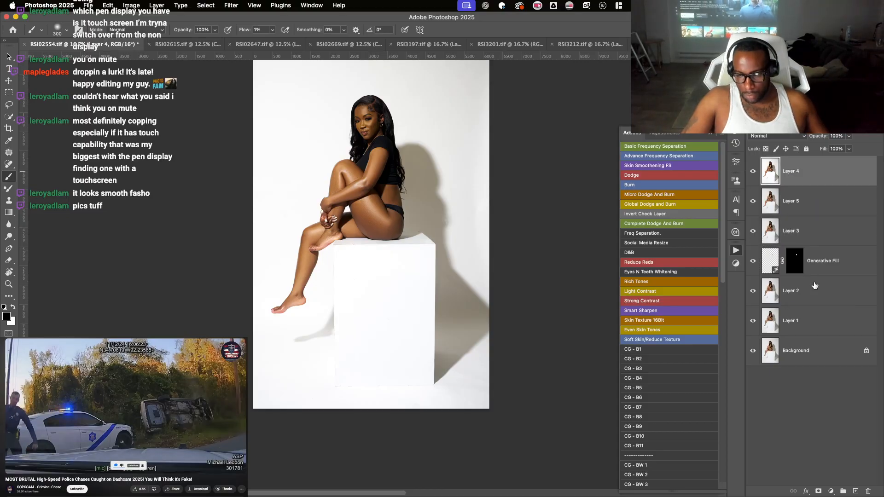
left_click(814, 321, "shift")
key("super+g")
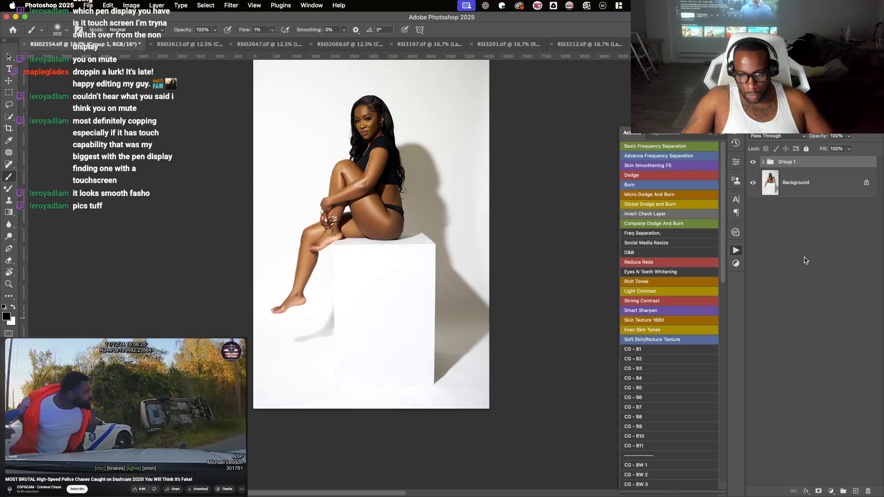
- Compare the retouched image with the original Background by toggling the visibility of Group 1
left_click(753, 162)
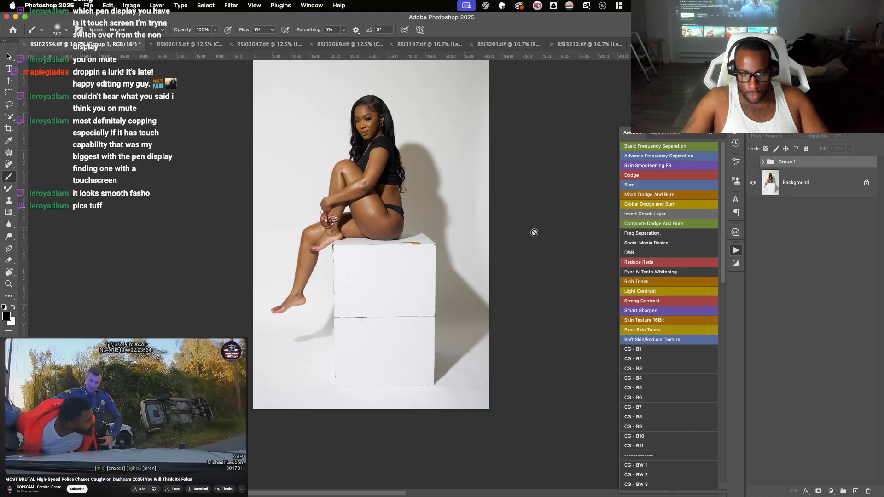
scroll(352, 283, "up", 2)
scroll(352, 283, "up", 1)
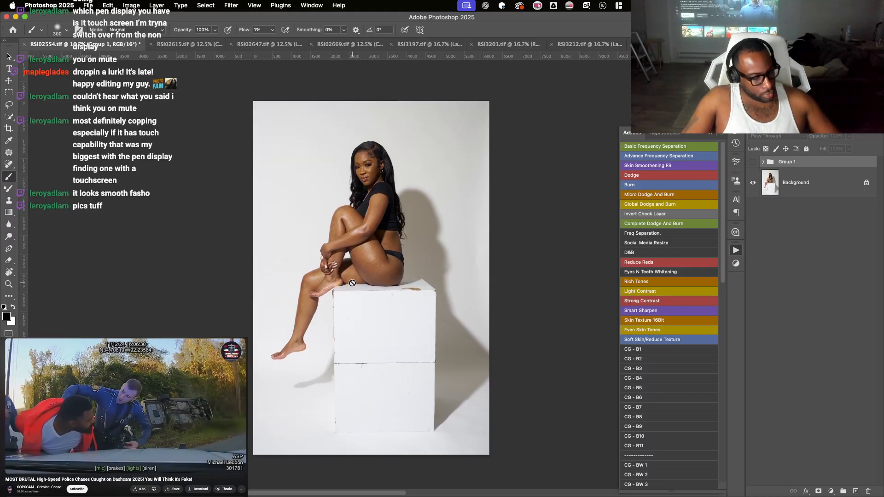
scroll(352, 284, "up", 1)
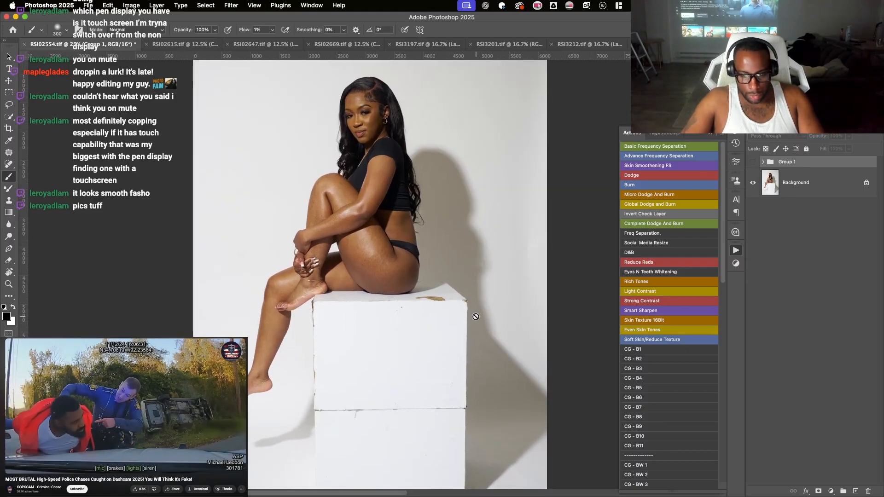
left_click(753, 162)
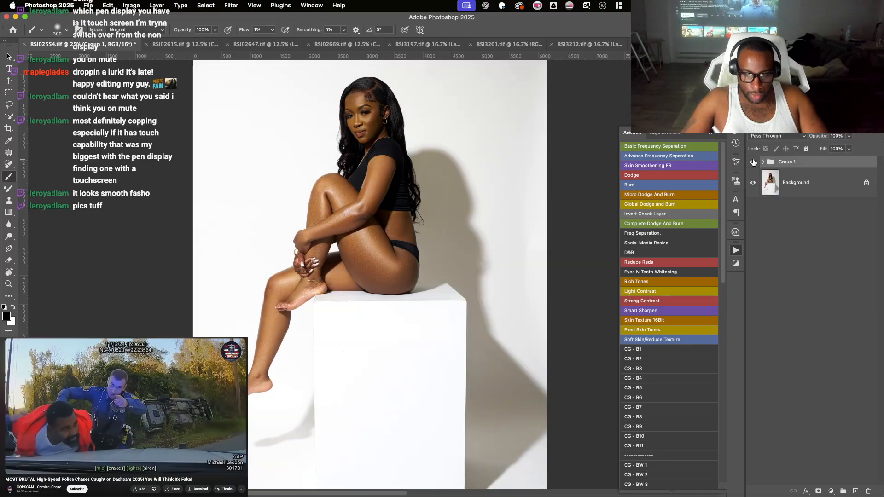
left_click(754, 162)
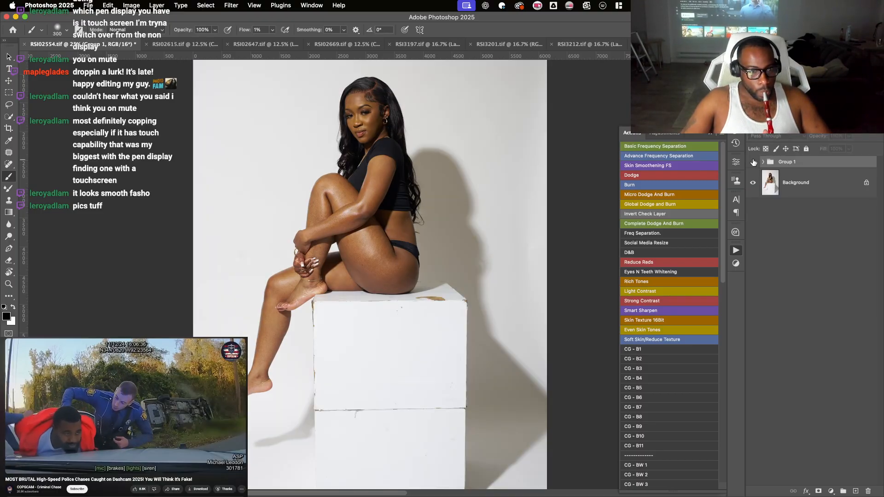
left_click(753, 162)
left_click(754, 162)
left_click(753, 162)
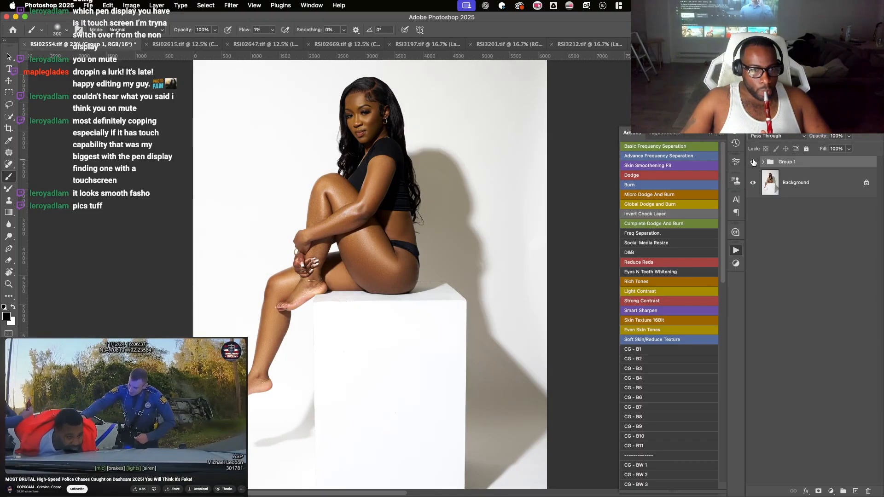
left_click(753, 162)
left_click(753, 163)
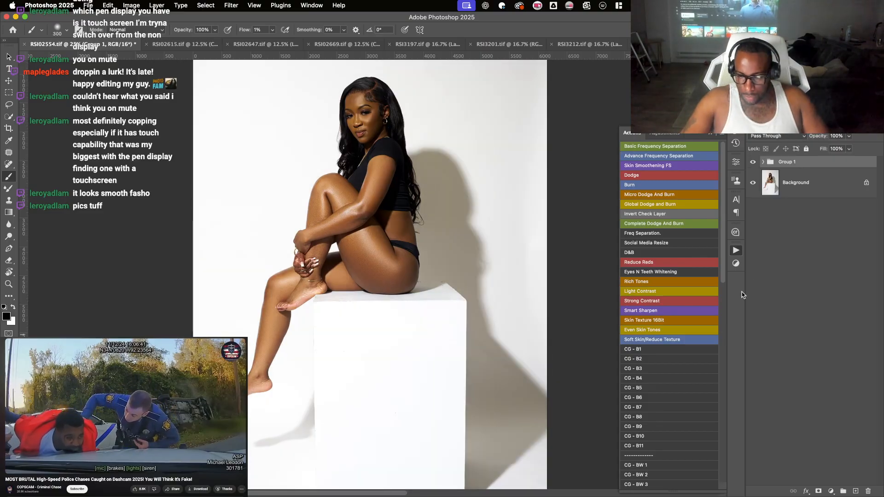
- Add a Color Lookup adjustment layer above Group 1 using the 3DLUT file Black and White Wedding LUT #16.3dl
left_click(831, 492)
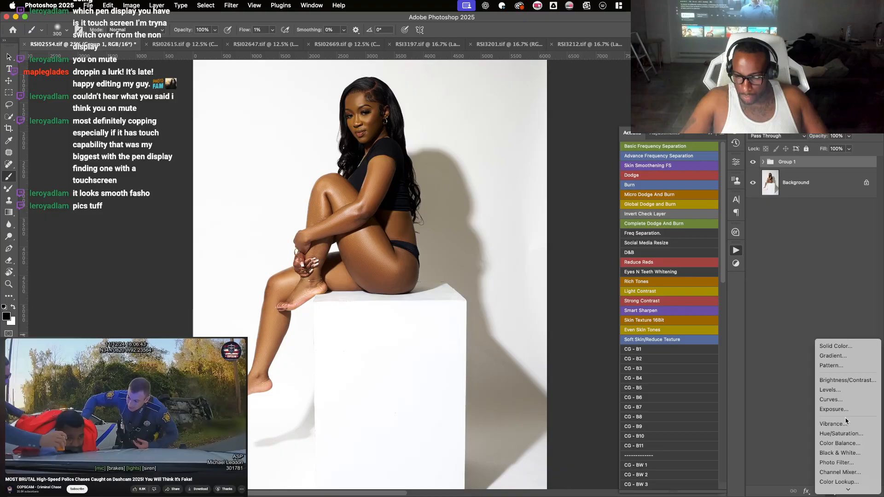
left_click(839, 463)
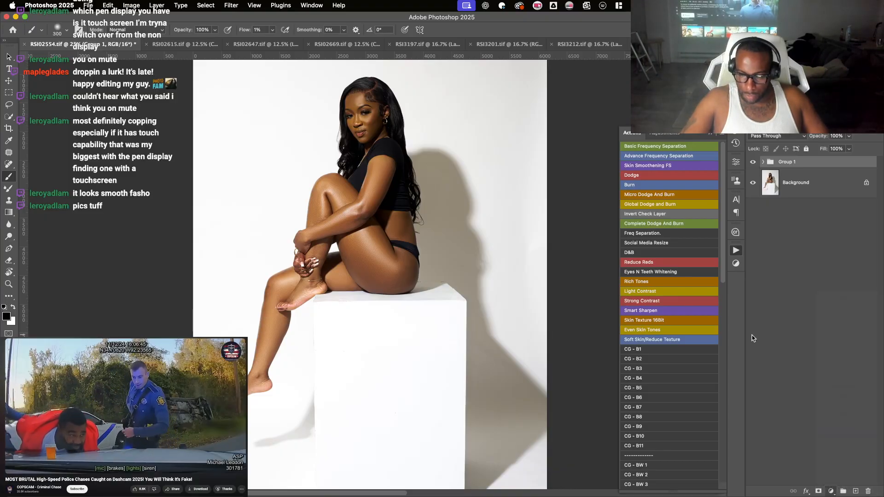
left_click(677, 190)
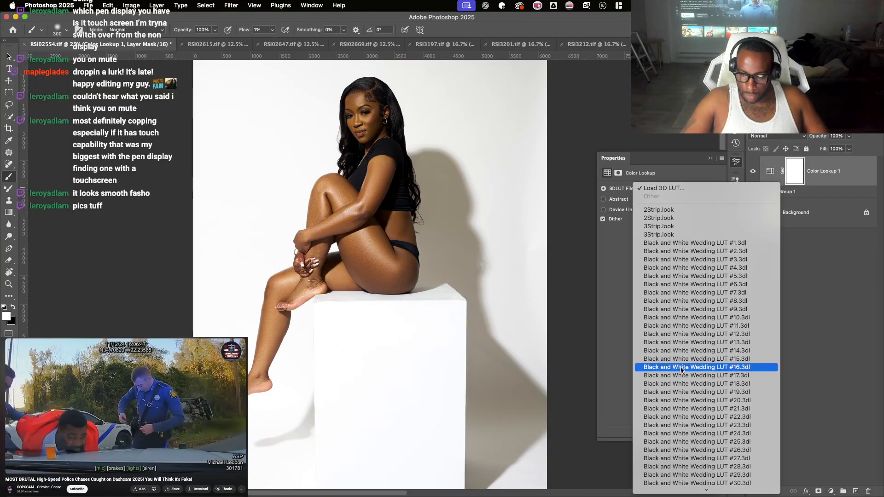
left_click(682, 368)
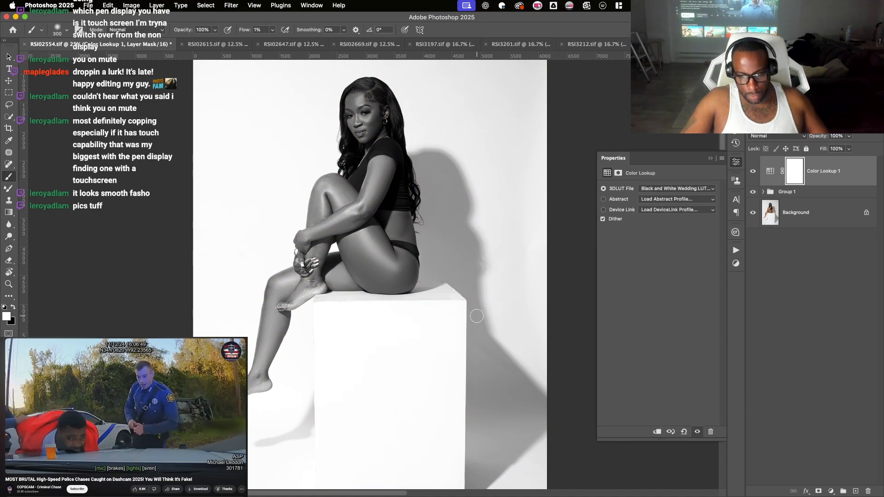
scroll(477, 316, "up", 2)
key("super+minus")
key("super+minus")
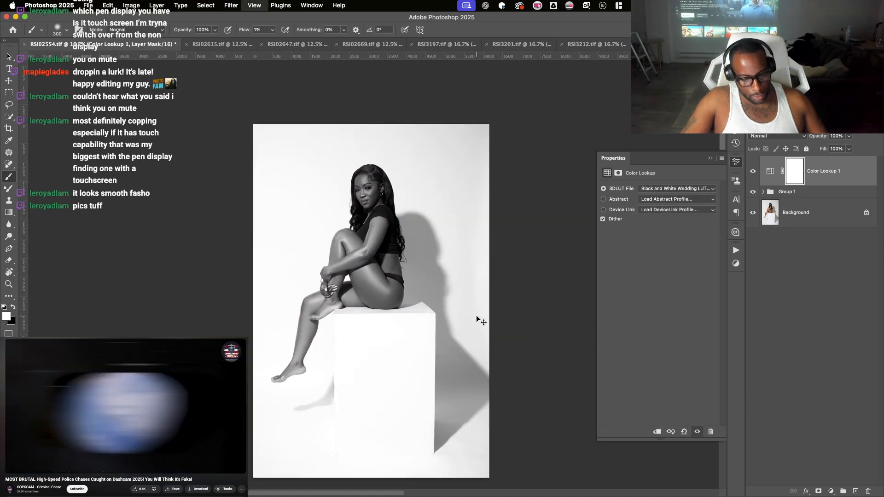
left_click_drag(380, 271, 418, 318)
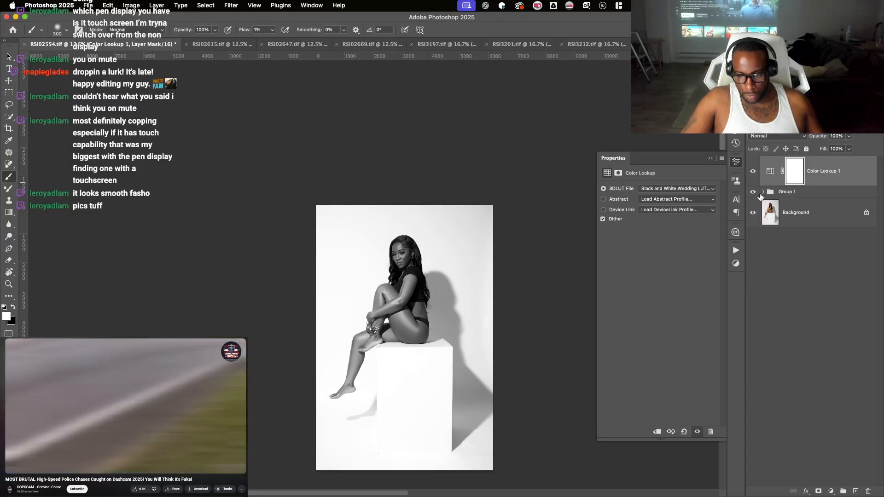
- Hide the Color Lookup layer and stamp the visible color image into a new layer above Group 1
left_click(753, 171)
left_click(773, 193)
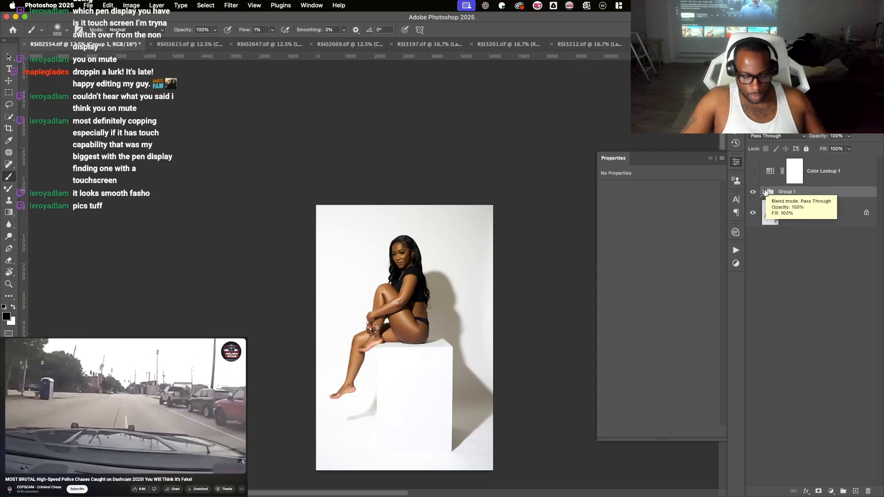
key("super+alt+shift+e")
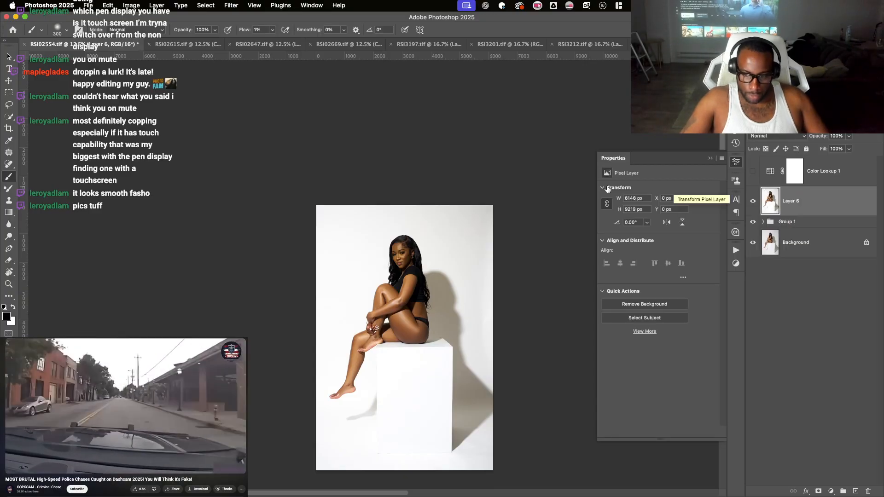
- Open the stamped layer in Liquify and push the lower back inward at the waist with an enlarged warp brush
left_click(228, 7)
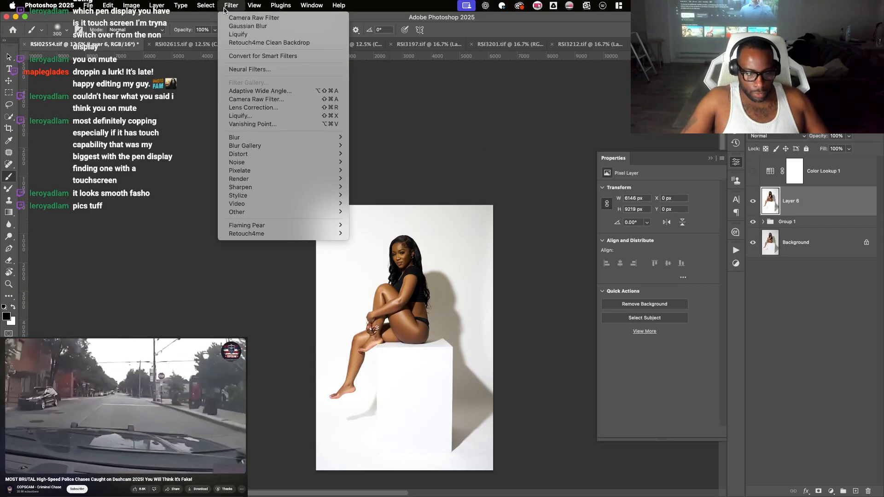
left_click(232, 116)
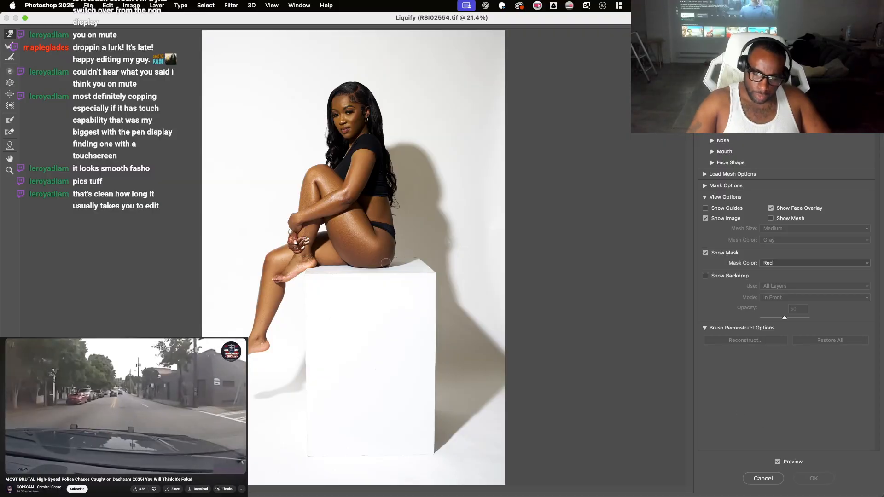
scroll(455, 193, "up", 5)
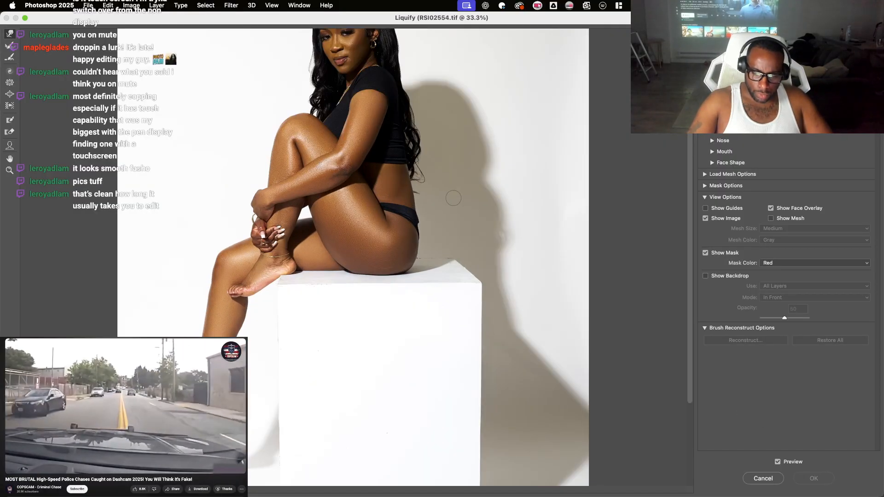
scroll(448, 295, "up", 1)
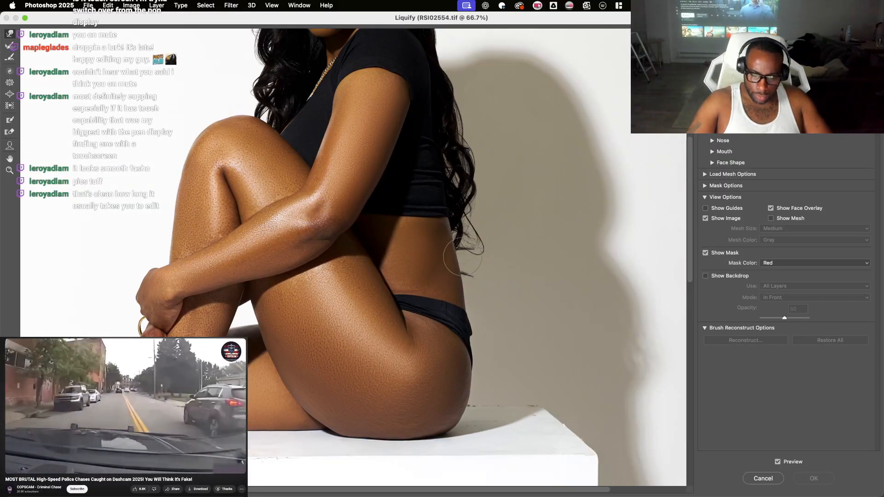
key("bracketright")
mouse_move(472, 268)
left_mouse_down()
mouse_move(454, 269)
mouse_move(438, 204)
mouse_move(445, 261)
left_mouse_up()
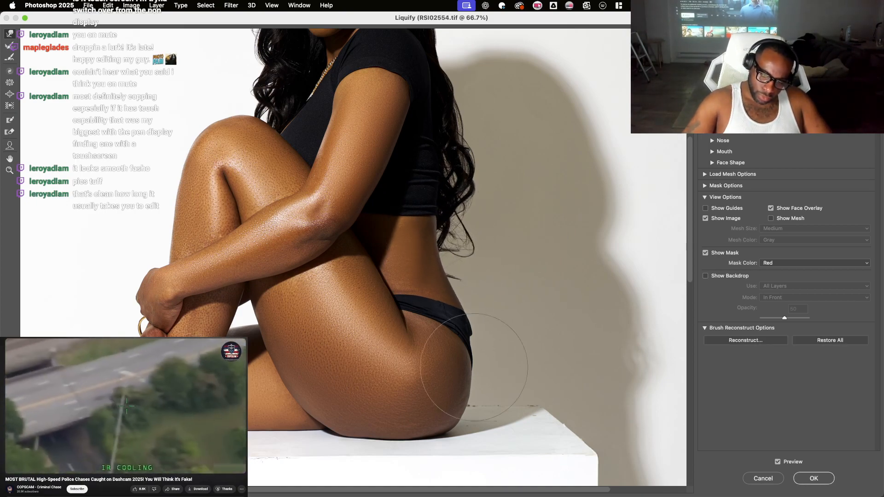
- Warp the hip edge at the side of the briefs slightly outward, then reduce the brush for fine work there
key("bracketleft")
left_click_drag(473, 364, 477, 361)
key("bracketleft")
key("bracketleft")
key("bracketleft")
key("bracketleft")
key("bracketleft")
key("bracketleft")
key("bracketleft")
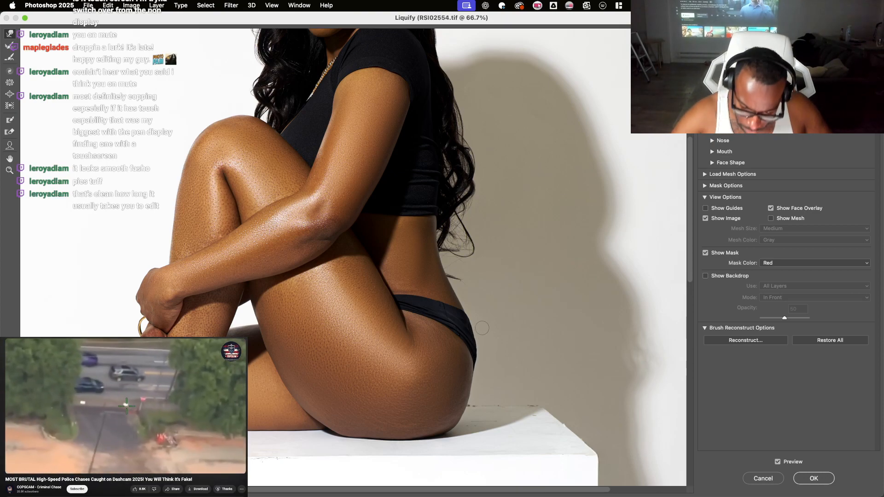
- Push the rounded outline of the buttock slightly outward above the box with a large warp brush
key("bracketright")
key("bracketright")
key("bracketright")
key("bracketright")
key("bracketright")
key("bracketright")
key("bracketright")
key("bracketright")
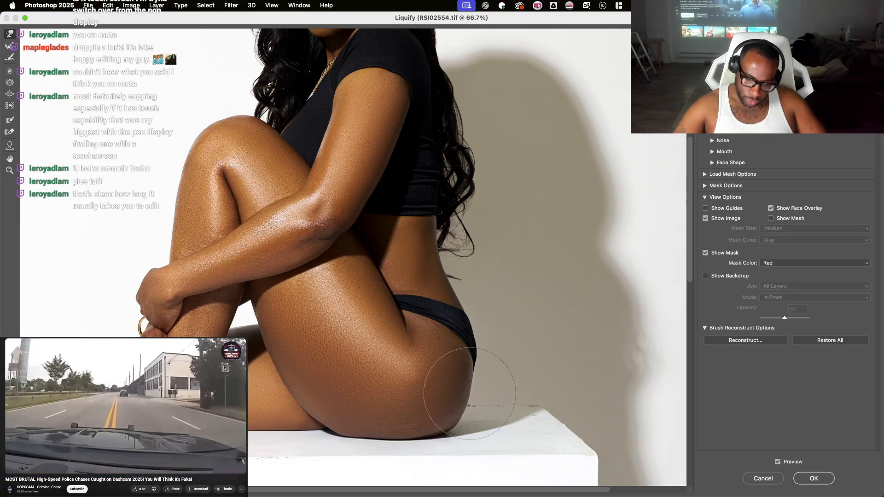
key("bracketleft")
key("bracketleft")
key("bracketleft")
key("bracketleft")
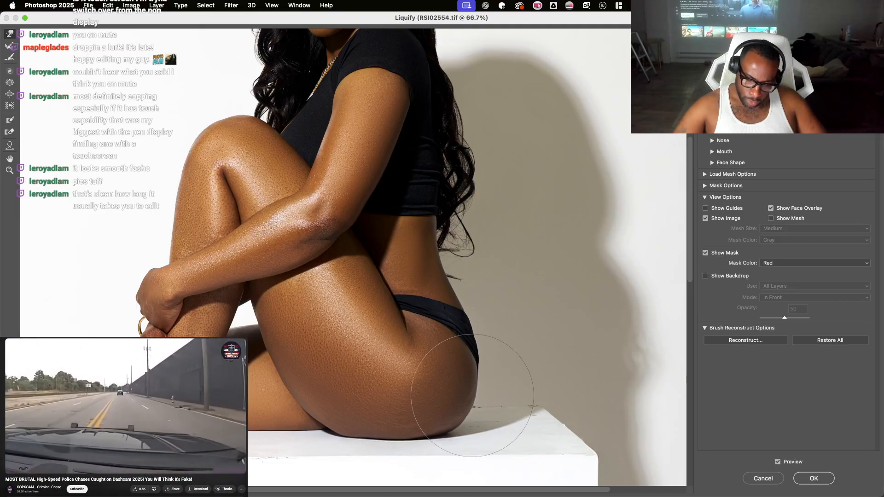
- Warp the underside of the buttock slightly downward where it meets the box, using a medium-sized Liquify brush
key("bracketleft")
key("bracketleft")
key("bracketleft")
key("bracketleft")
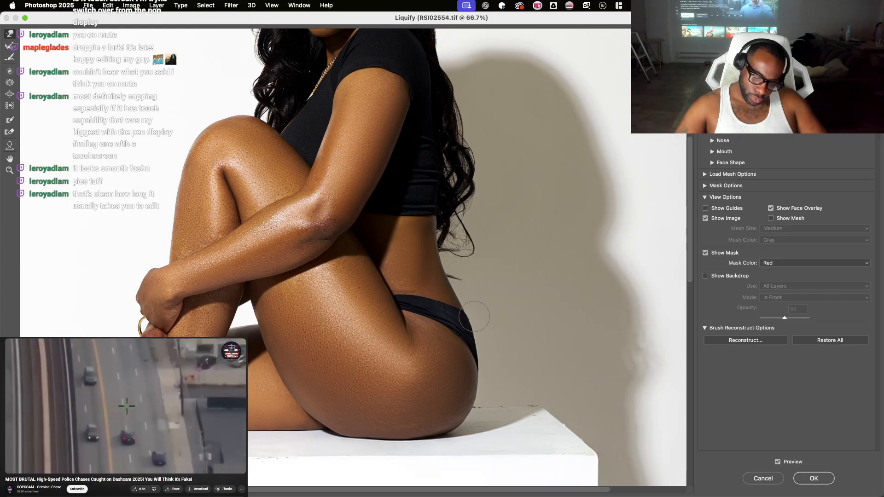
left_click_drag(479, 311, 469, 255)
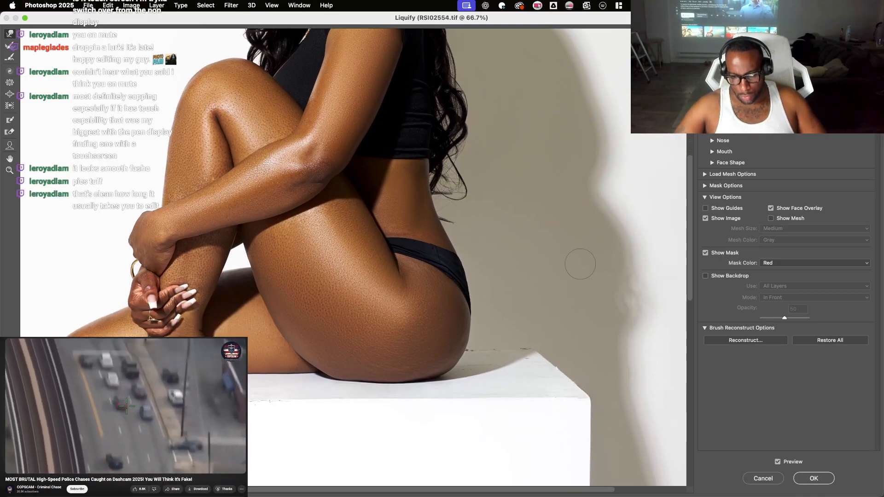
key("bracketright")
key("bracketright")
key("bracketright")
key("bracketright")
key("bracketright")
key("bracketright")
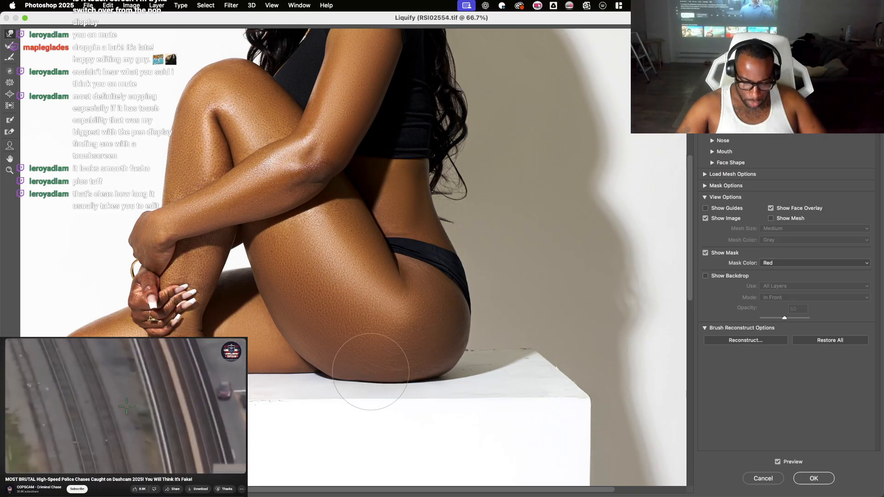
key("bracketleft")
key("bracketleft")
key("bracketleft")
key("bracketleft")
key("bracketleft")
key("bracketleft")
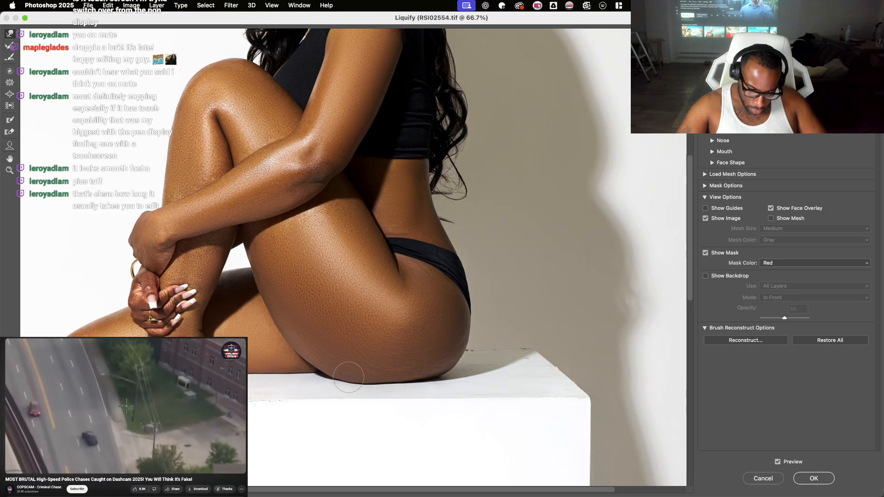
key("bracketright")
left_click_drag(386, 378, 386, 381)
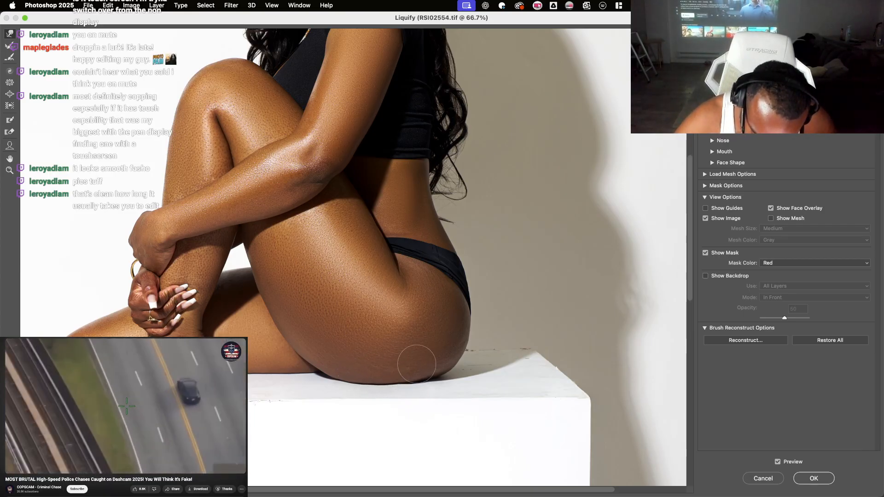
- Reduce the warp brush and apply the Liquify changes to the stamped layer
key("bracketleft")
key("bracketleft")
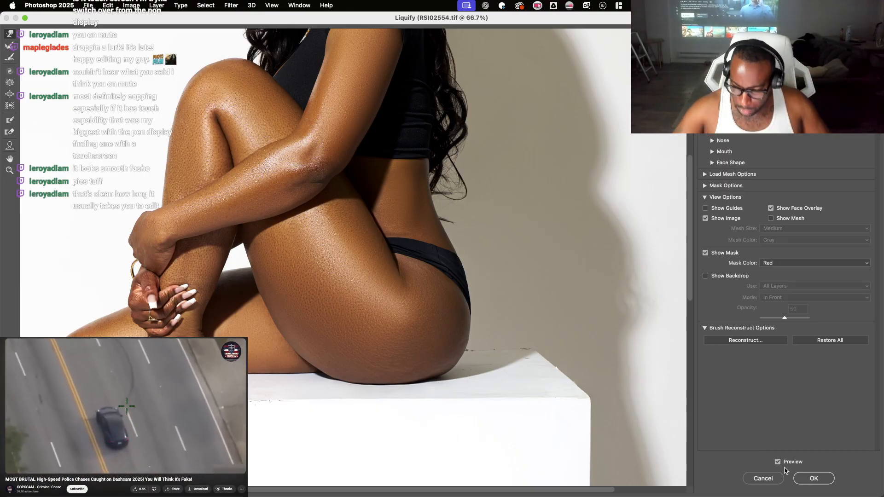
left_click(813, 478)
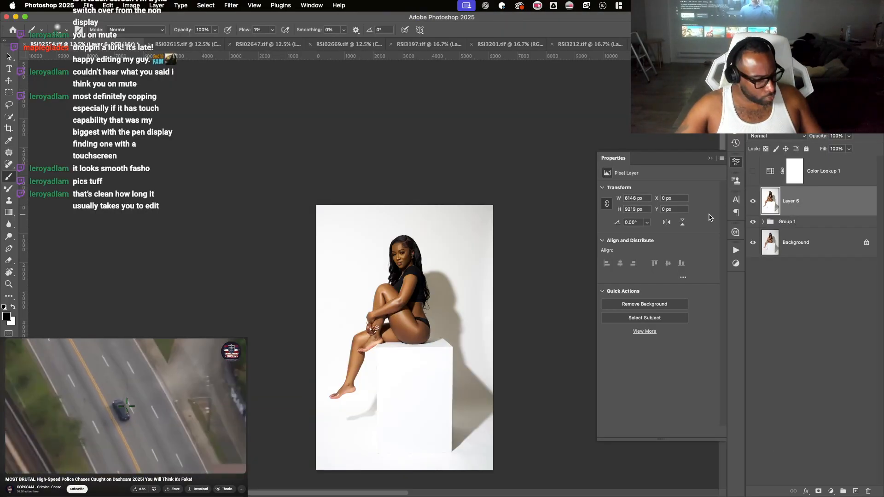
- Remove the thin scratch in the shadow on the box top beside the buttock with the Spot Healing Brush
key("j")
key("super+plus")
key("super+plus")
key("super+plus")
key("super+plus")
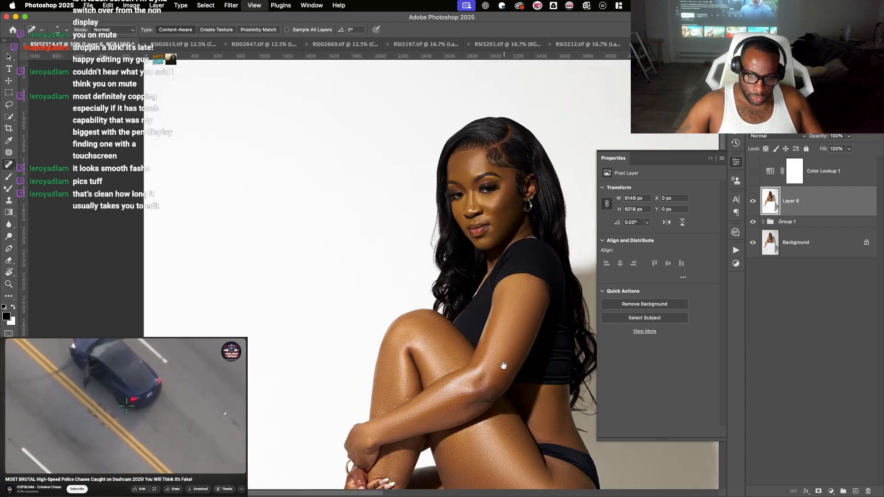
left_click_drag(500, 363, 382, 245)
scroll(401, 247, "down", 5)
scroll(401, 247, "right", 4)
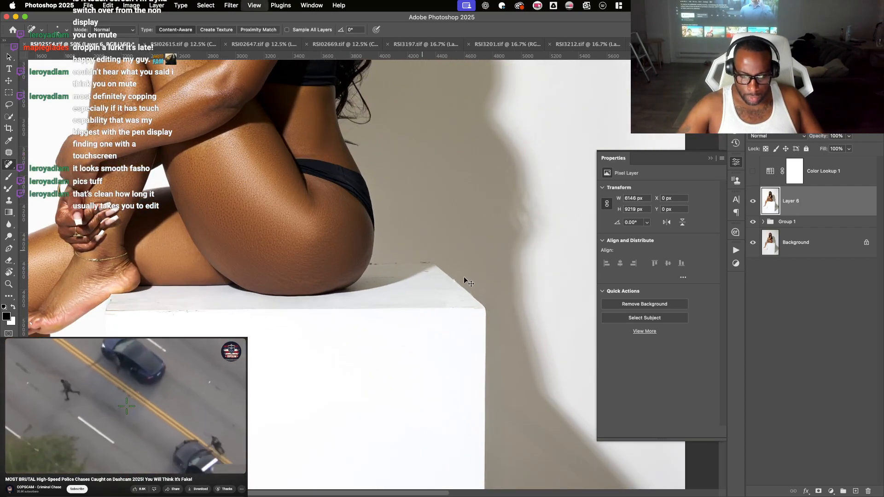
key("super+plus")
key("super+plus")
key("super+plus")
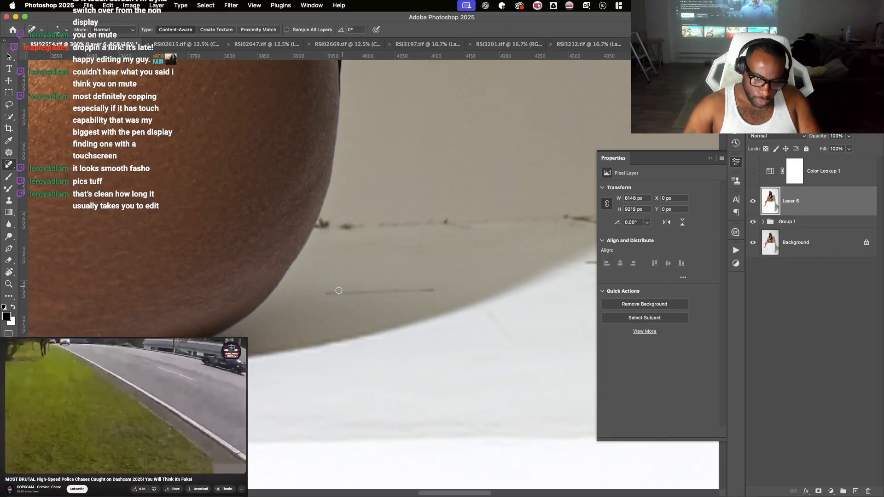
left_click_drag(323, 294, 451, 290)
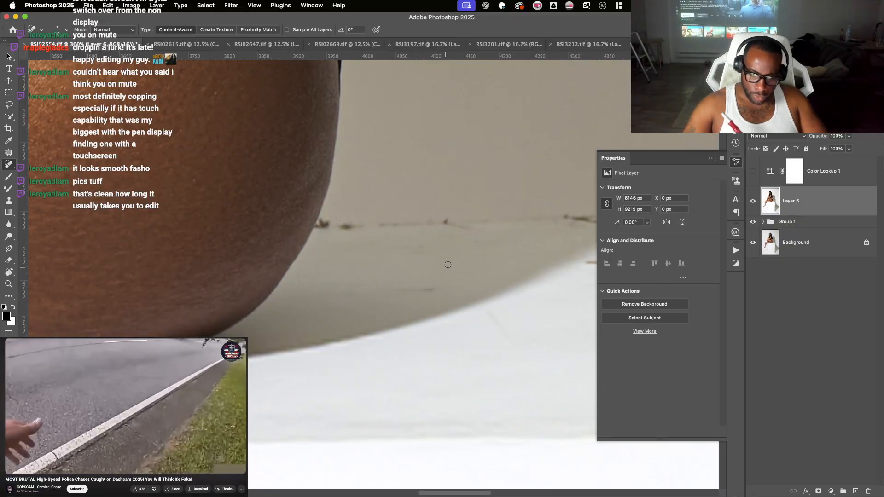
- Heal the small dark mark near the box's rear corner and the faint scratch beside the shadow edge
scroll(416, 275, "right", 3)
left_click_drag(368, 296, 275, 305)
scroll(307, 286, "right", 3)
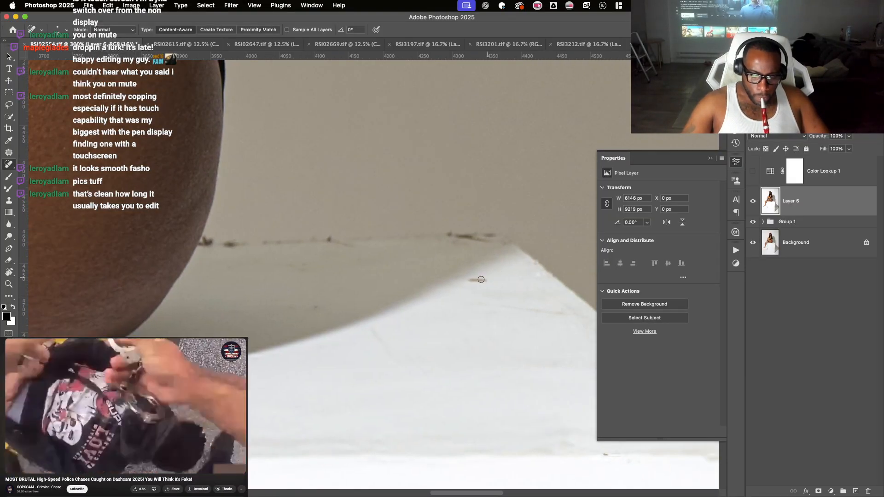
mouse_move(481, 279)
left_mouse_down()
mouse_move(473, 279)
mouse_move(490, 279)
left_mouse_up()
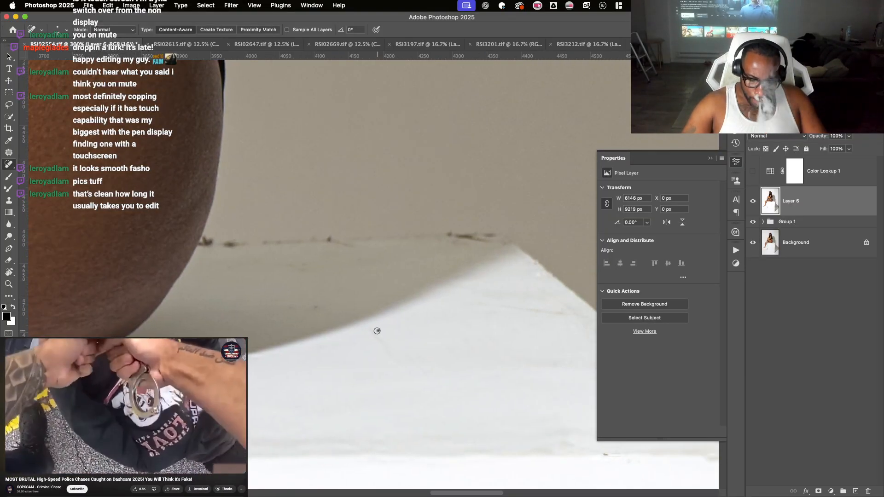
left_click_drag(378, 331, 380, 345)
- Heal the faint streak on the lit box top and the blemishes near its side edge, with the canvas rotated
left_click_drag(318, 305, 291, 309)
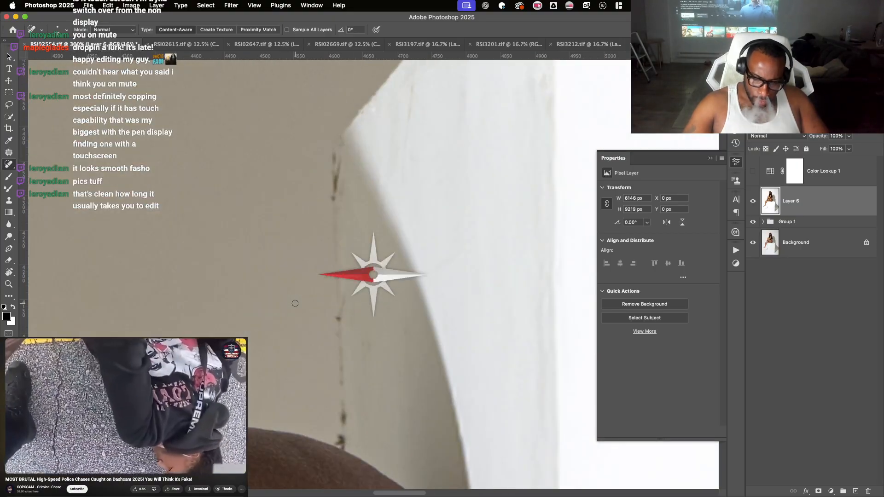
scroll(460, 228, "up", 5)
left_click_drag(413, 264, 424, 195)
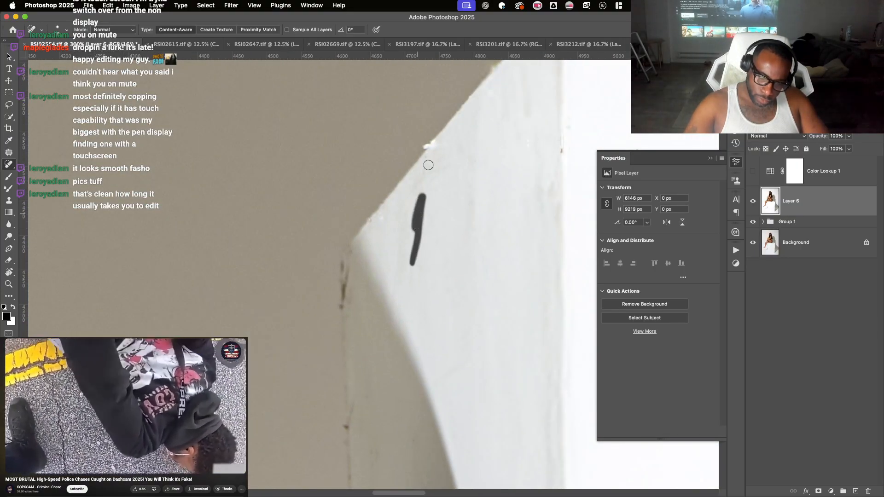
mouse_move(458, 158)
left_mouse_down()
mouse_move(431, 260)
mouse_move(438, 232)
mouse_move(443, 238)
mouse_move(507, 134)
left_mouse_up()
mouse_move(393, 246)
left_mouse_down()
mouse_move(397, 211)
mouse_move(398, 233)
left_mouse_up()
left_click_drag(393, 199, 402, 235)
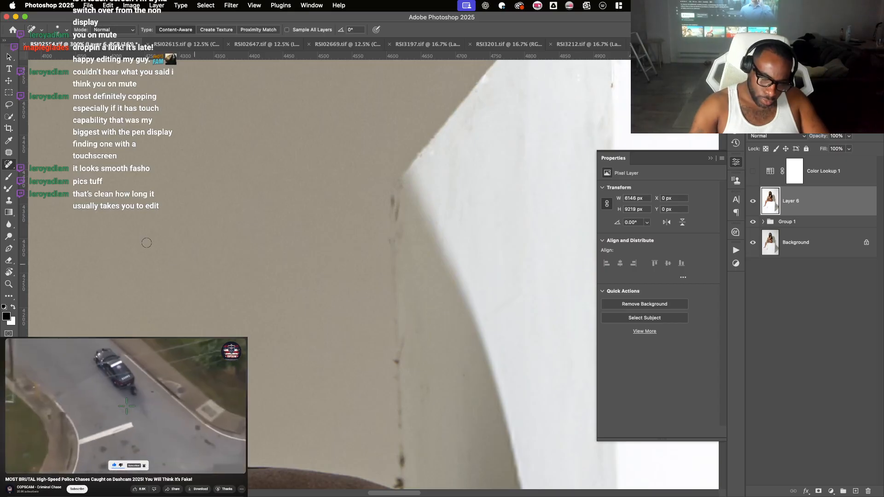
- Lasso the dark marks along the rear edge of the box top and replace them using Generative Fill without a prompt
key("l")
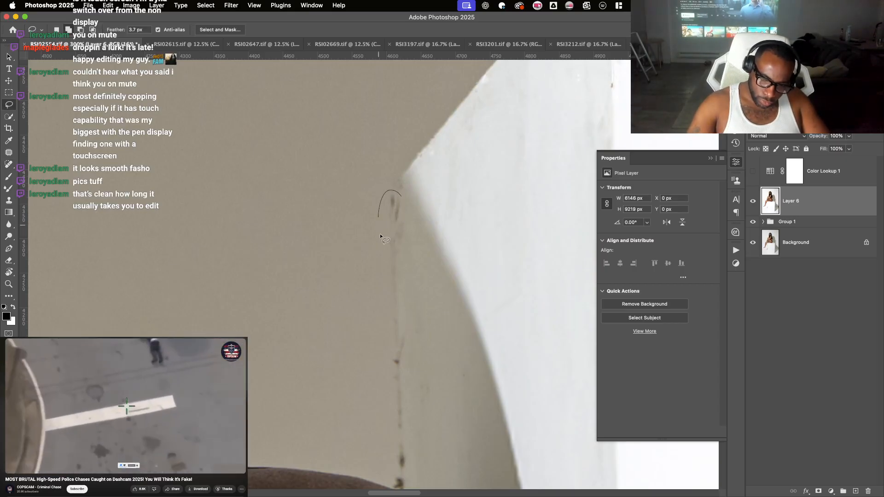
left_click_drag(402, 200, 399, 196)
mouse_move(395, 295)
left_mouse_down()
mouse_move(391, 195)
mouse_move(378, 267)
mouse_move(400, 192)
left_mouse_up()
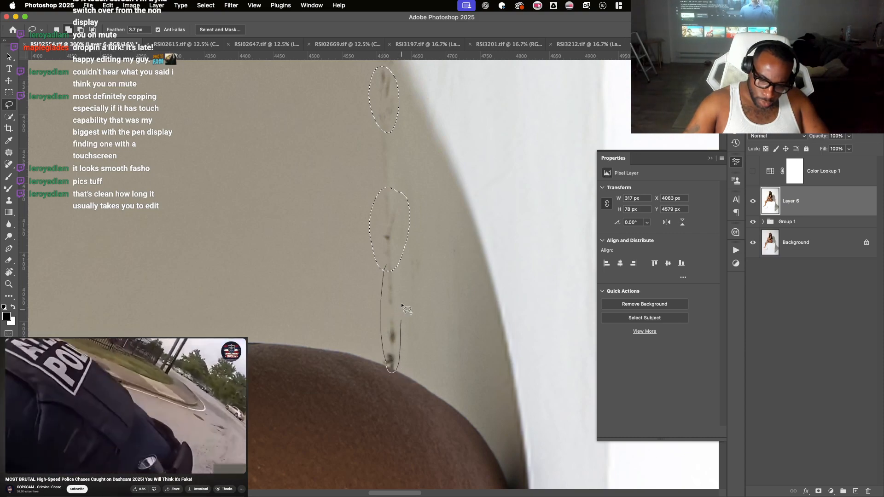
left_click_drag(403, 305, 403, 260)
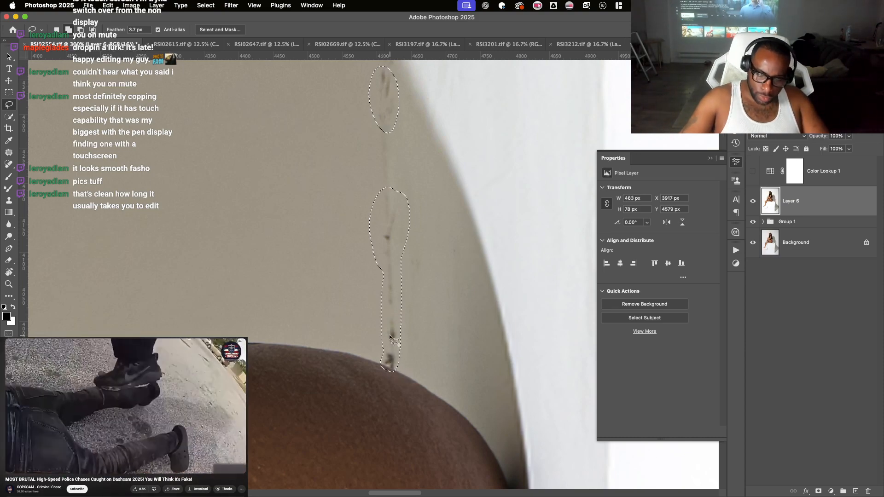
right_click(390, 339)
left_click(417, 415)
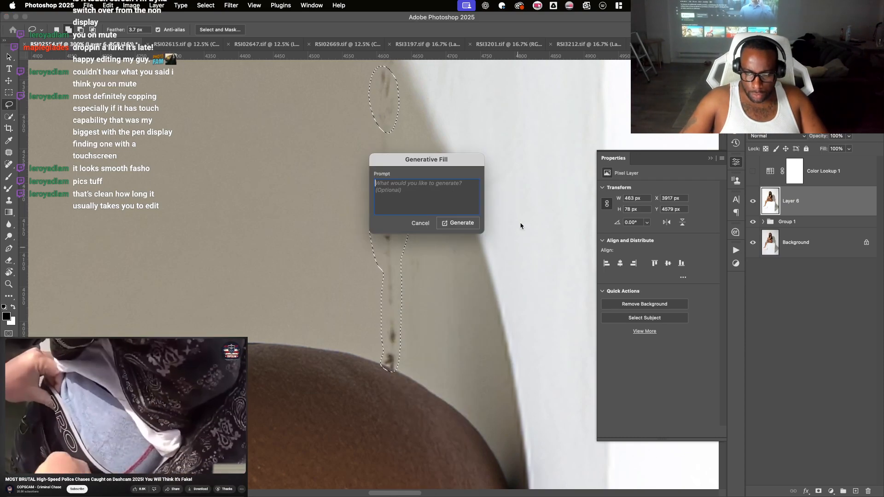
left_click(462, 223)
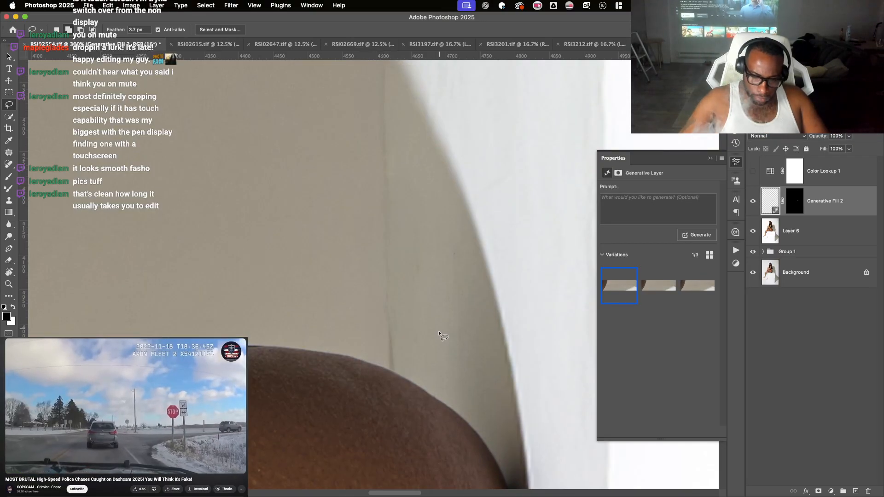
scroll(430, 263, "up", 5)
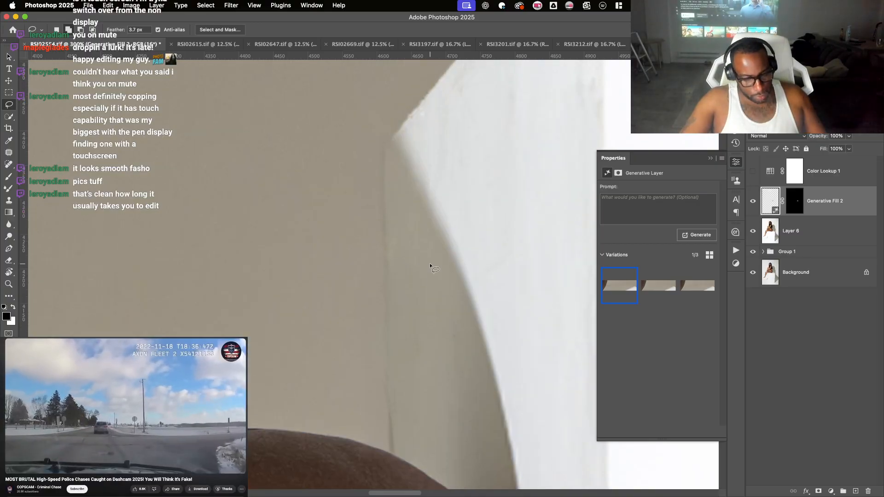
key("Escape")
- Lasso the cracks and scuffs along the box's front edge below the foot and thigh, and run Generative Fill without a prompt
key("super+minus")
key("super+minus")
key("super+minus")
key("super+minus")
key("super+minus")
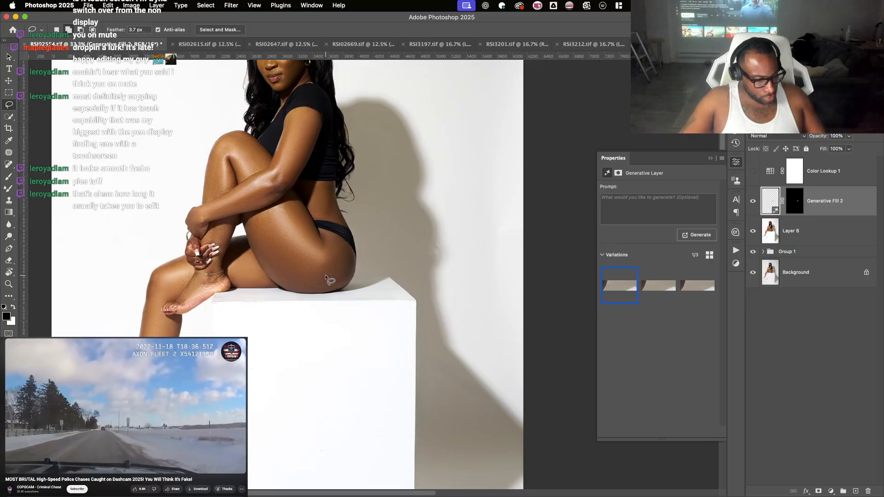
key("super+equal")
key("super+equal")
key("super+equal")
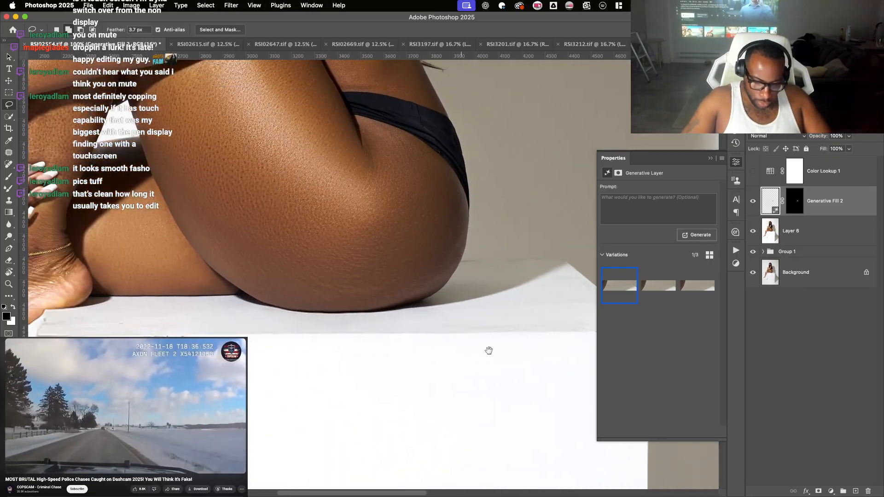
scroll(304, 341, "left", 3)
scroll(304, 341, "up", 1)
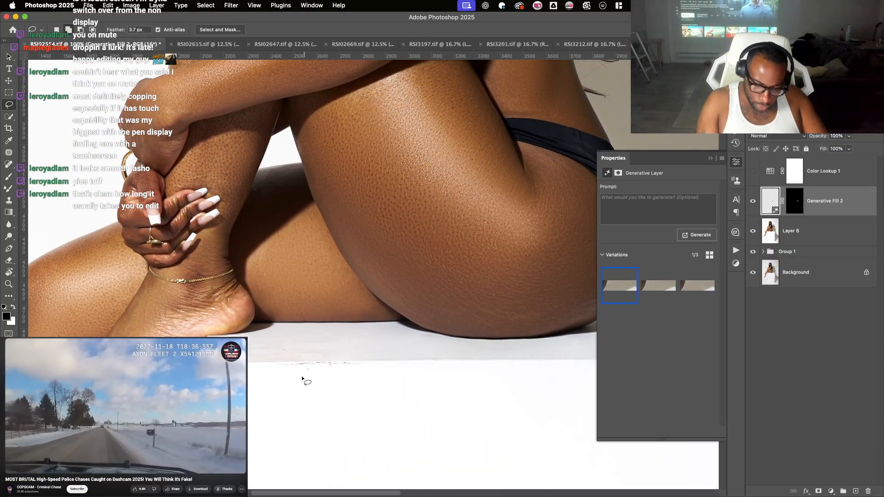
mouse_move(297, 356)
left_mouse_down()
mouse_move(274, 353)
mouse_move(352, 358)
mouse_move(348, 339)
mouse_move(310, 331)
mouse_move(276, 352)
mouse_move(336, 360)
mouse_move(353, 336)
left_mouse_up()
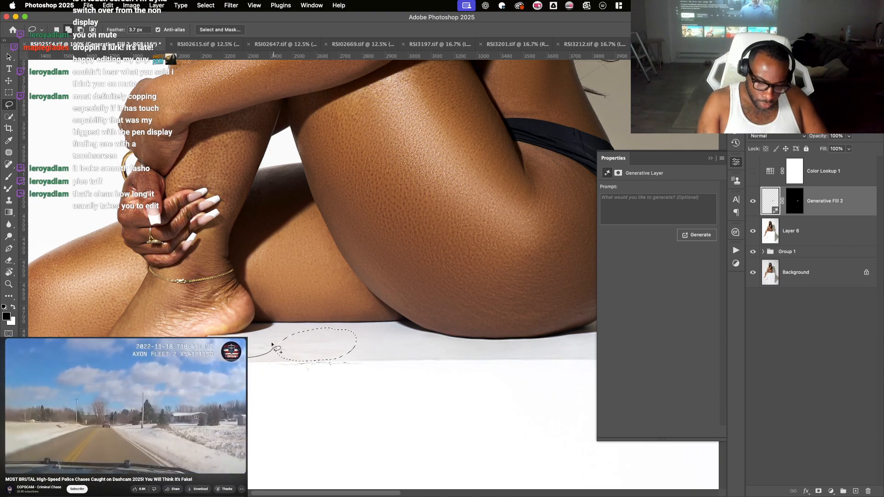
mouse_move(278, 364)
left_mouse_down()
mouse_move(395, 369)
mouse_move(285, 362)
left_mouse_up()
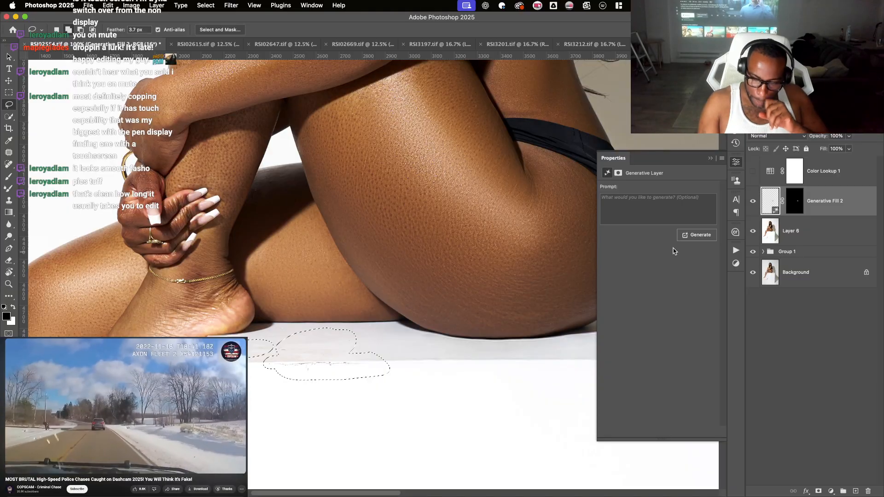
left_click(698, 235)
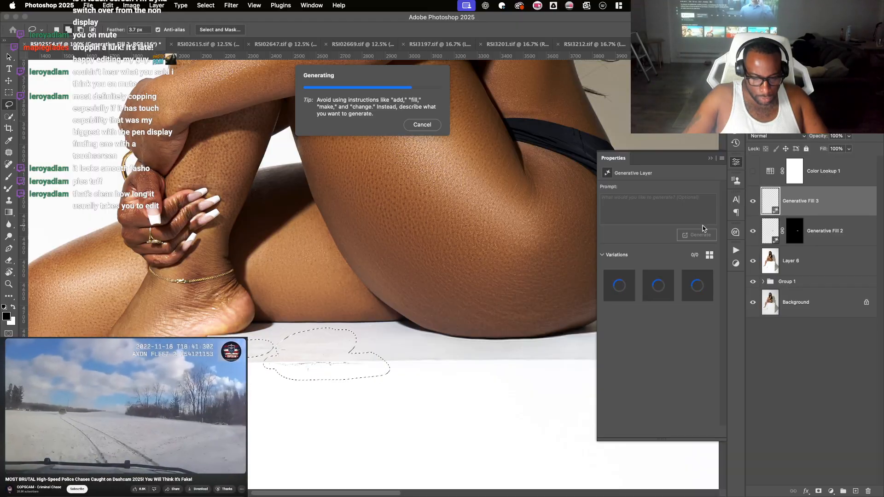
- Show the Color Lookup 1 layer again to view the whole picture in black and white
key("super+minus")
key("super+minus")
key("super+minus")
key("super+minus")
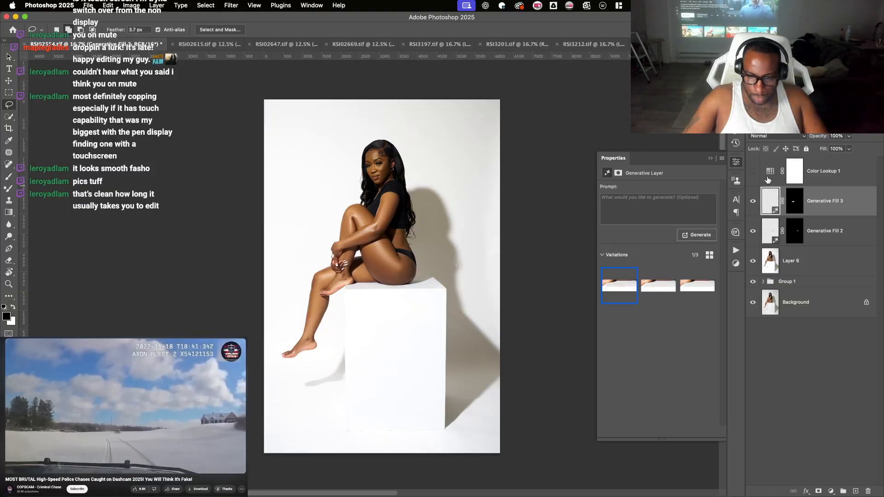
left_click(753, 171)
scroll(491, 286, "up", 1)
scroll(491, 287, "up", 1)
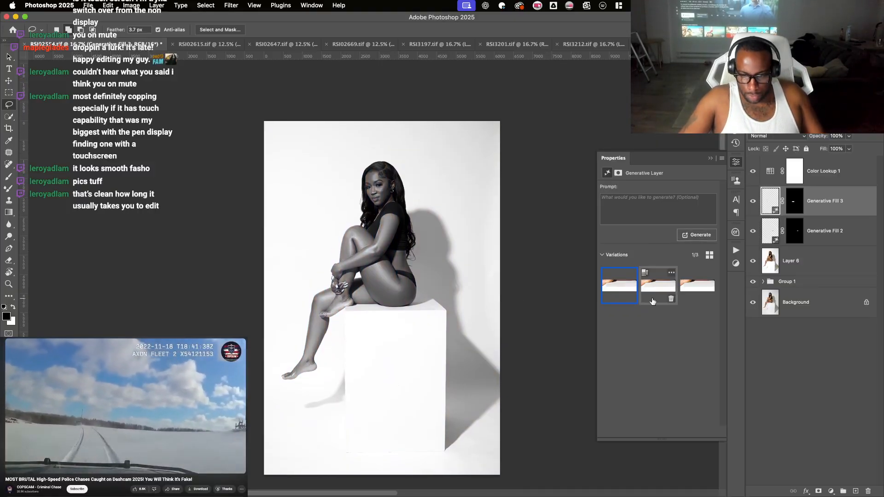
- Expand Group 1 and delete Layer 1 from it
left_click(766, 284)
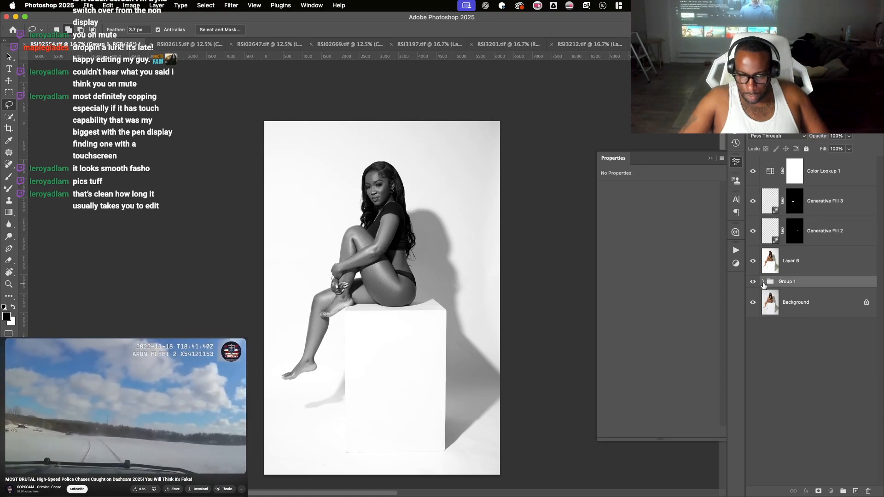
left_click(764, 283)
scroll(786, 365, "down", 1)
left_click(826, 463)
left_click(827, 443)
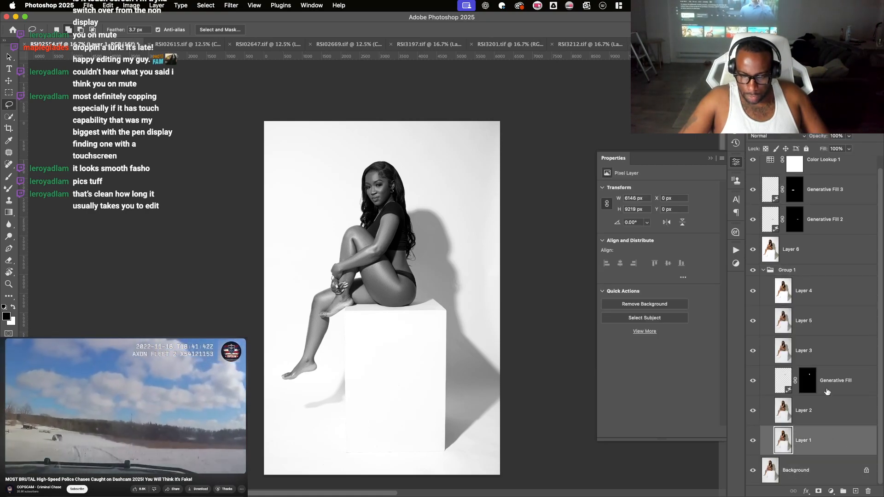
key("Delete")
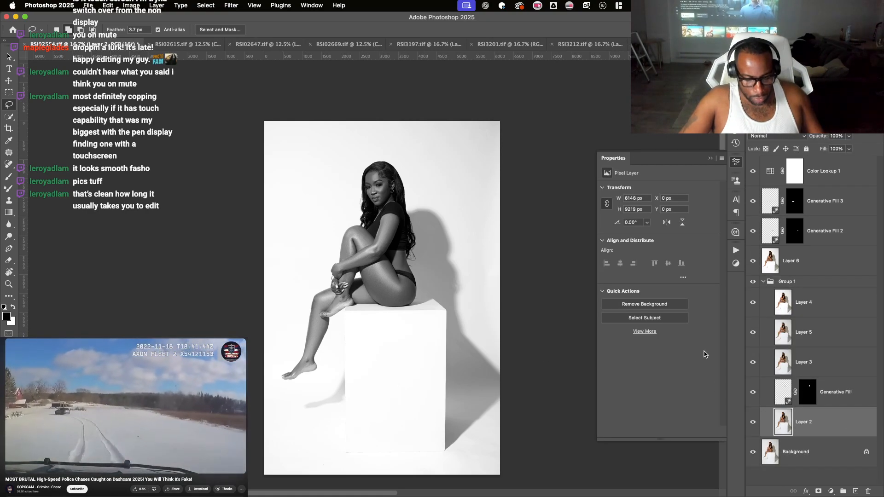
- Save RSI02554.tif and switch to the open document RSI02615.tif
key("super+s")
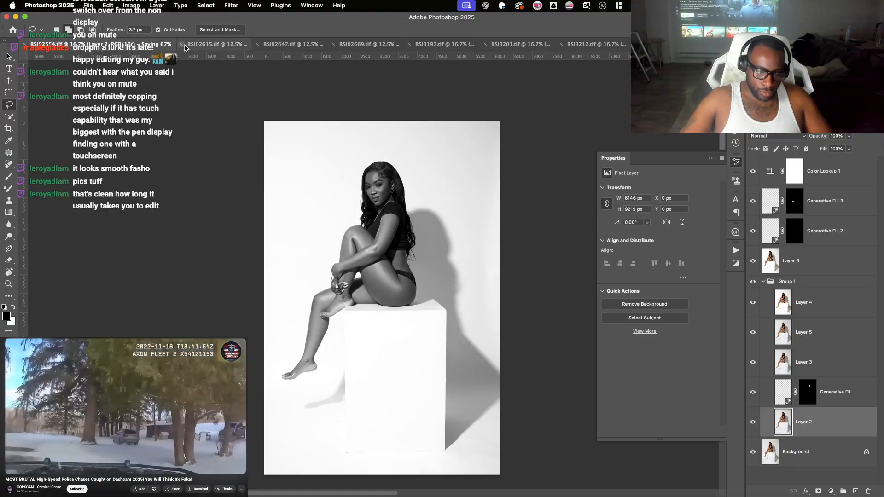
left_click(205, 45)
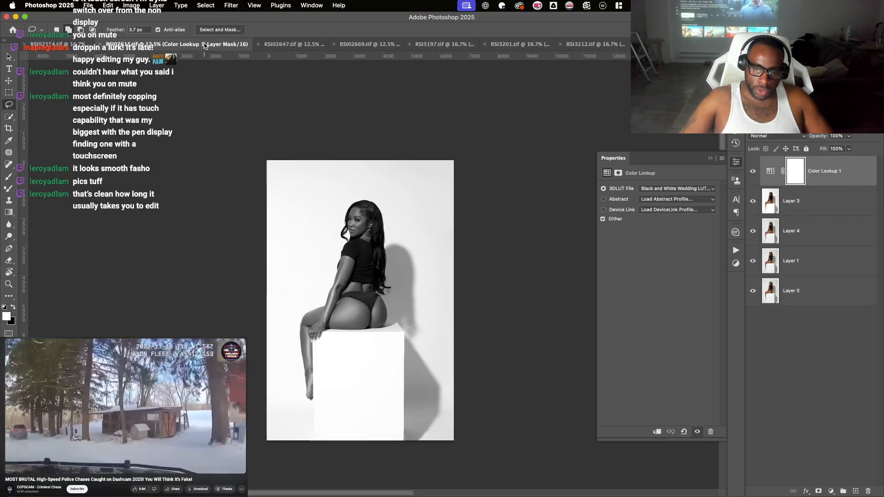
- Close the documents RSI3197.tif, RSI3201.tif and RSI3212.tif and return to RSI02554.tif
left_click(301, 44)
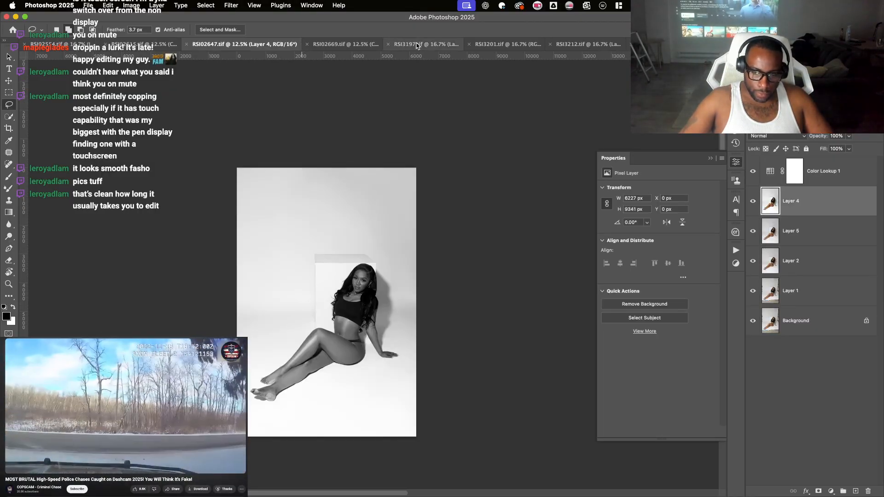
left_click(359, 45)
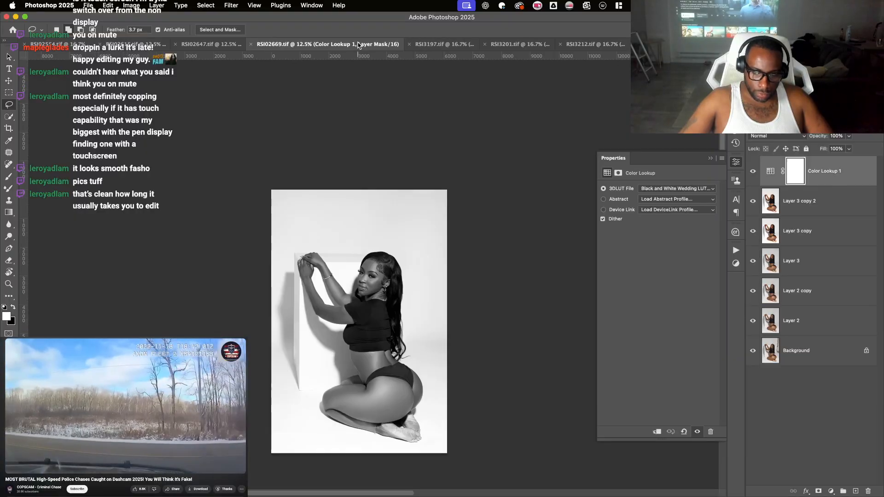
left_click(421, 45)
key("super+w")
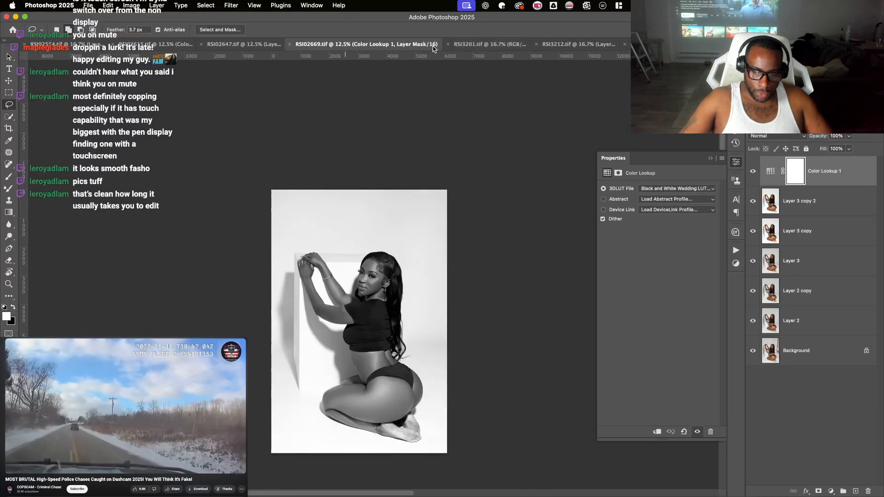
left_click(448, 44)
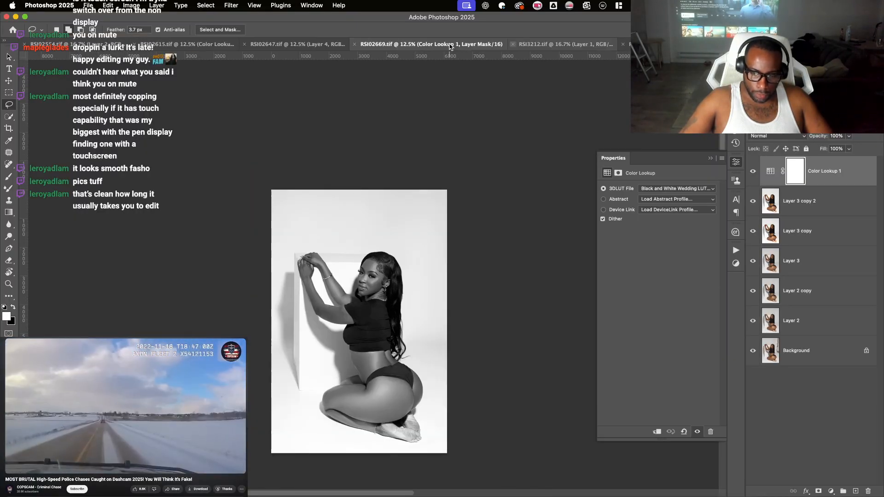
left_click(512, 44)
left_click(619, 44)
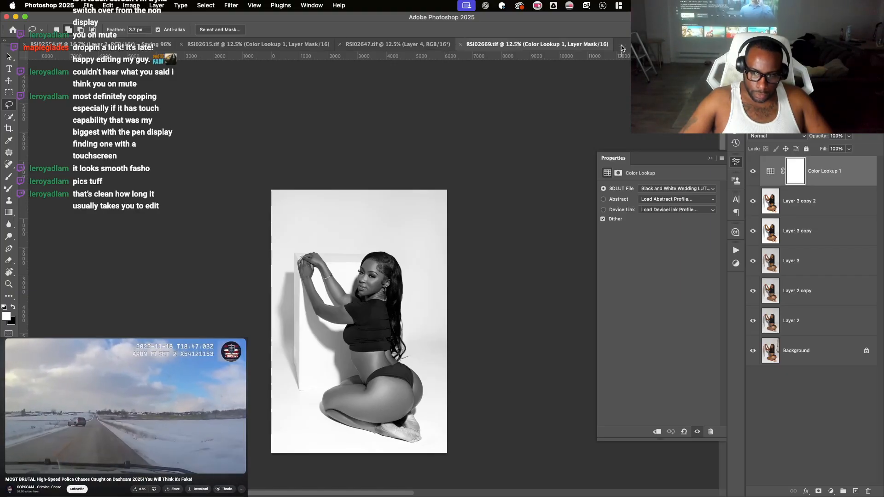
left_click(116, 45)
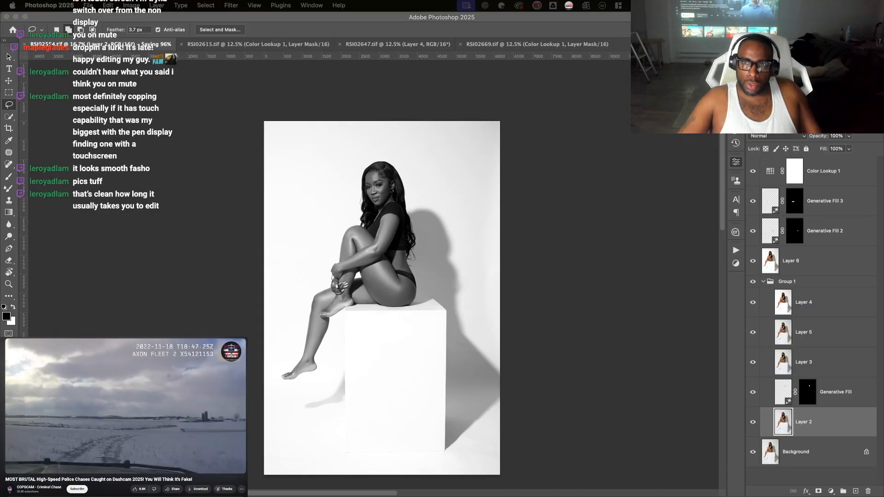
key("super+t")
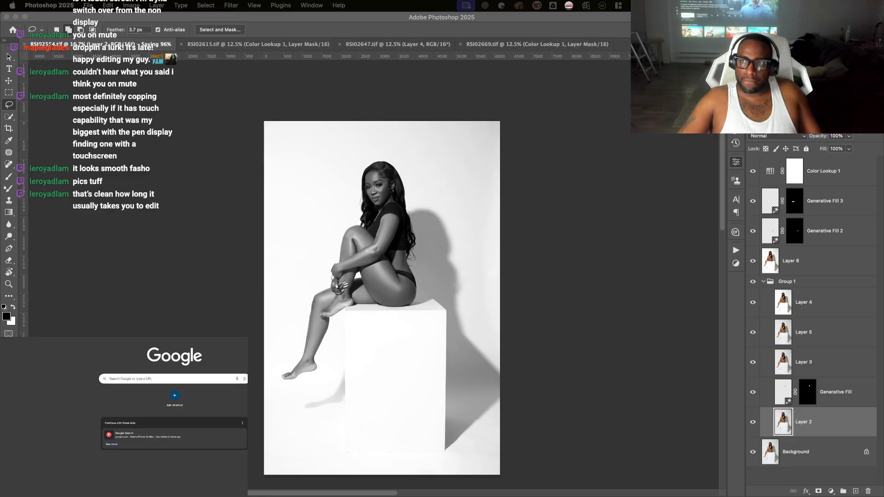
key("super+w")
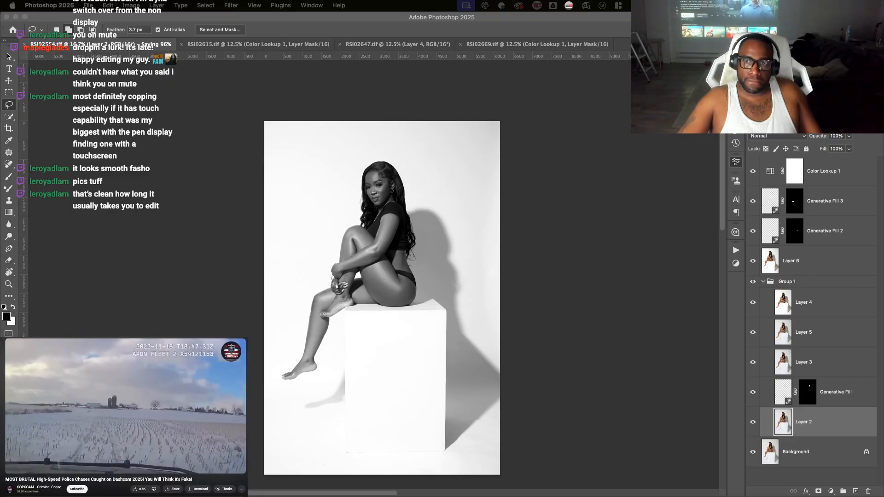
key("ctrl+Tab")
key("ctrl+shift+Tab")
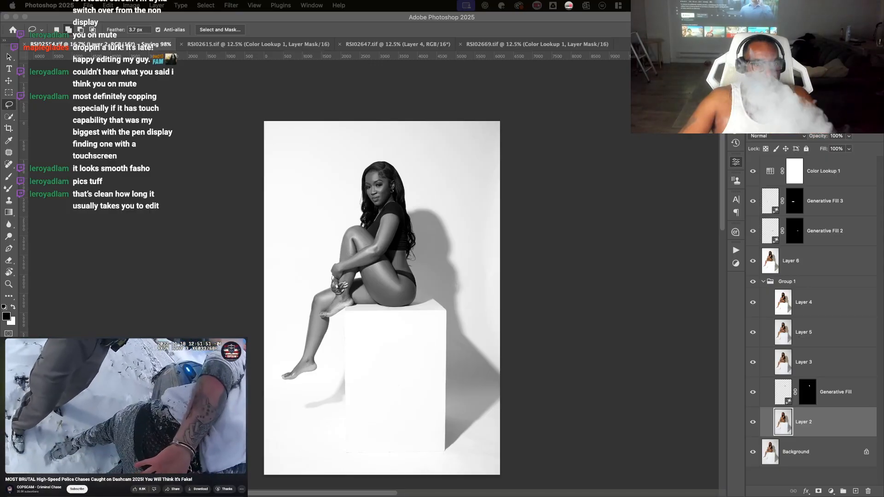
- Switch to Capture One and prepare the five chosen photos for editing in Photoshop
key("super+Tab")
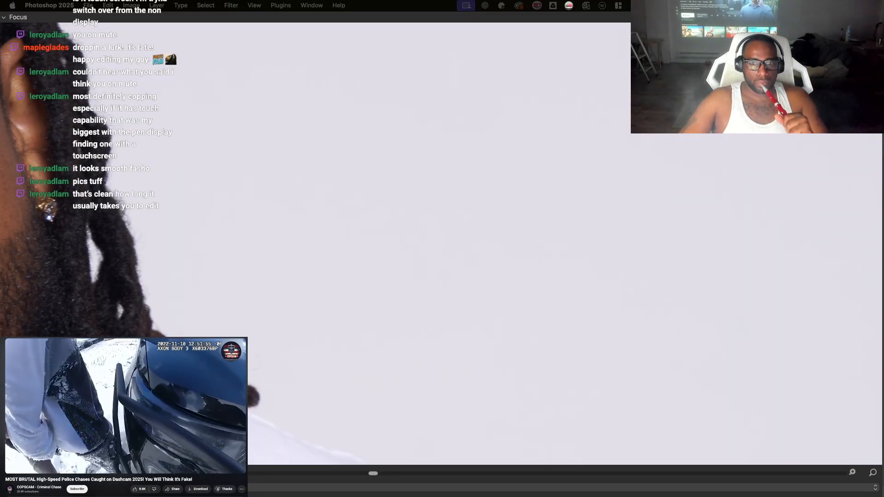
key("super+Tab")
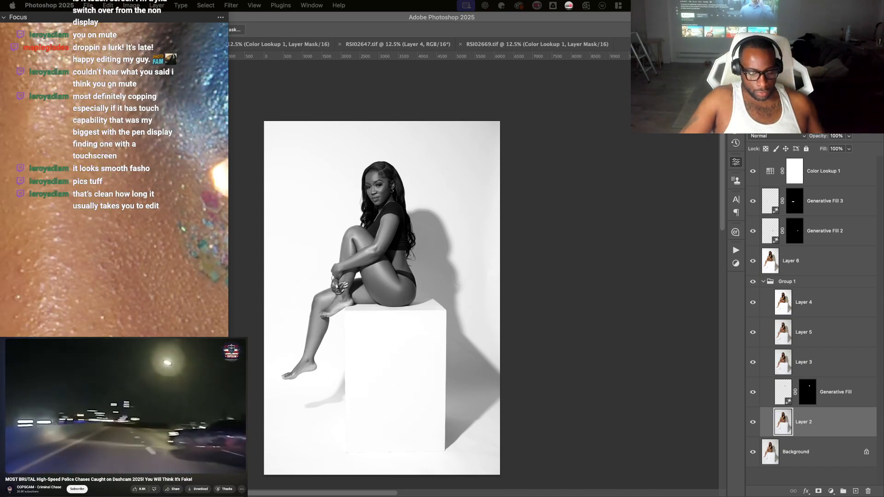
double_click(204, 311)
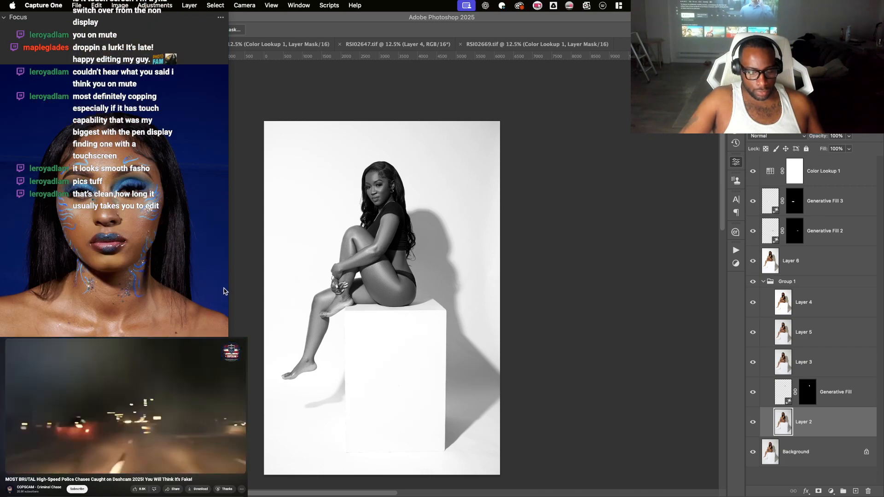
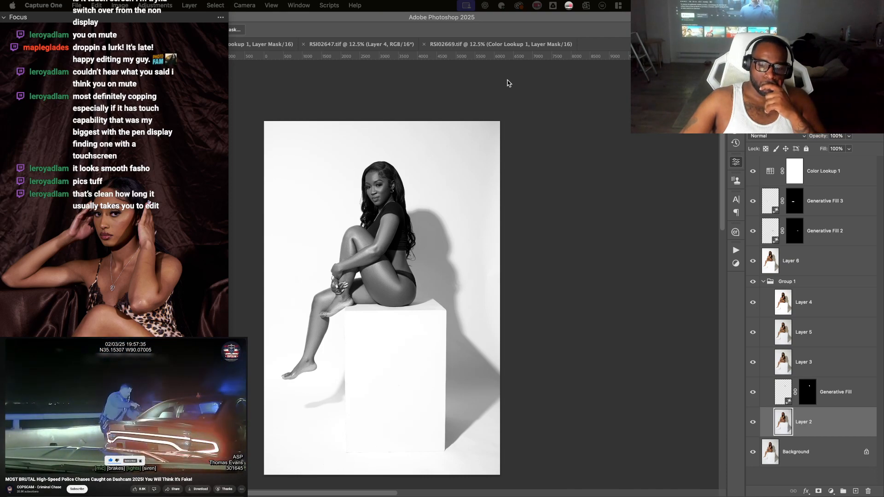
left_click(587, 107)
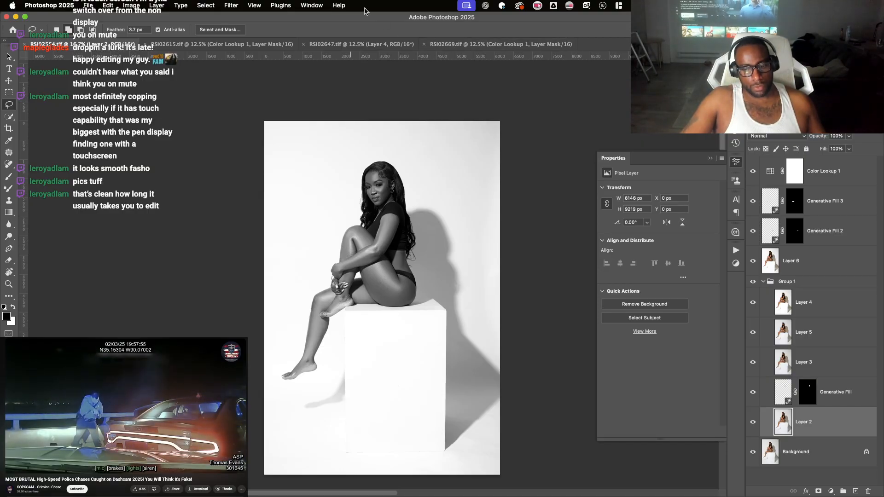
key("super+Tab")
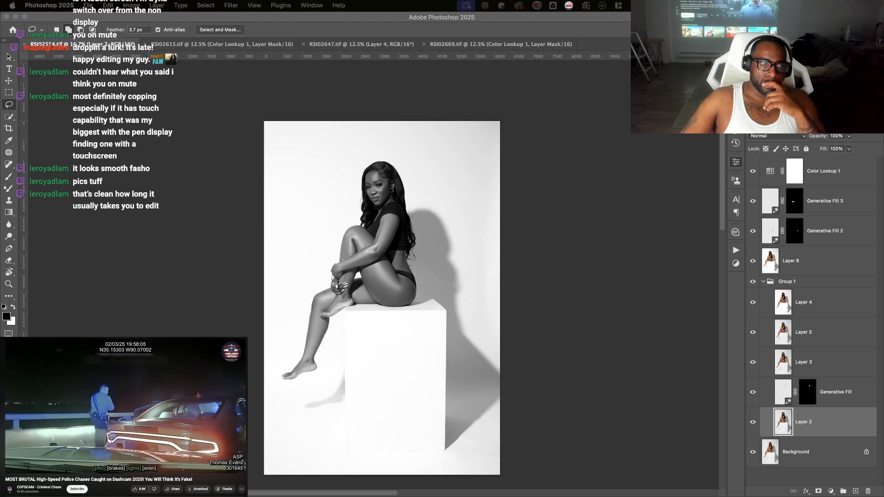
key("super+Tab")
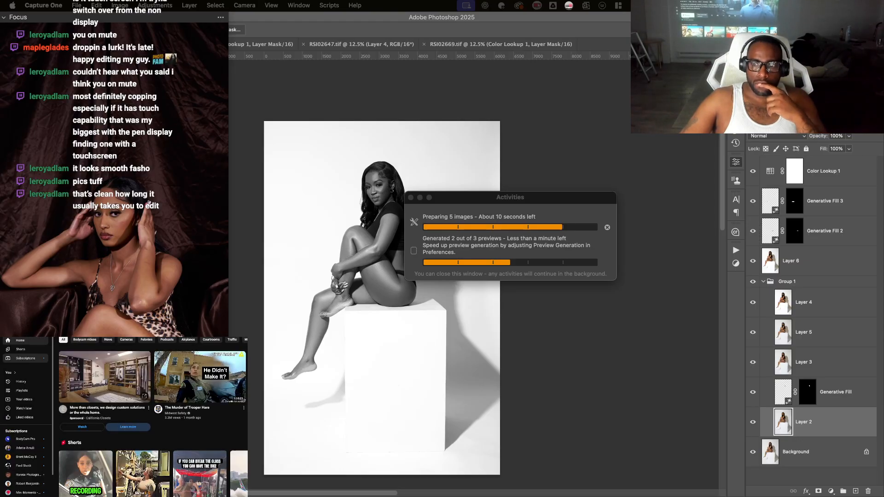
scroll(152, 417, "down", 10)
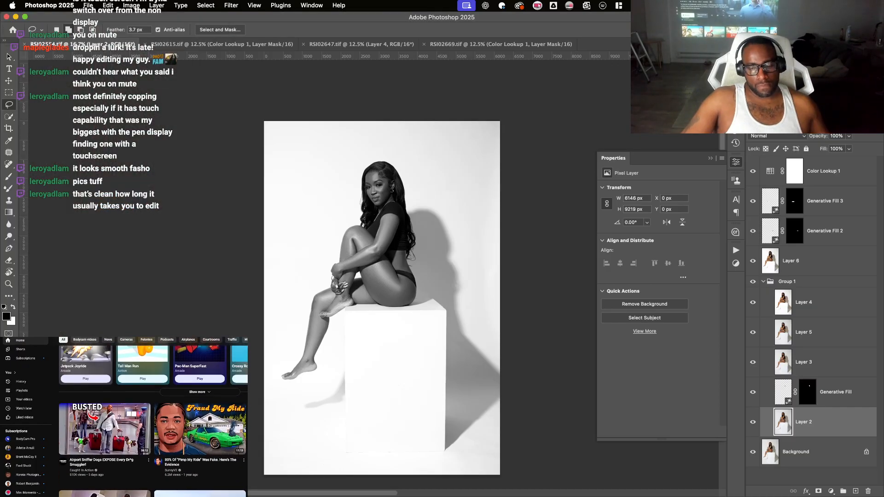
key("super+Tab")
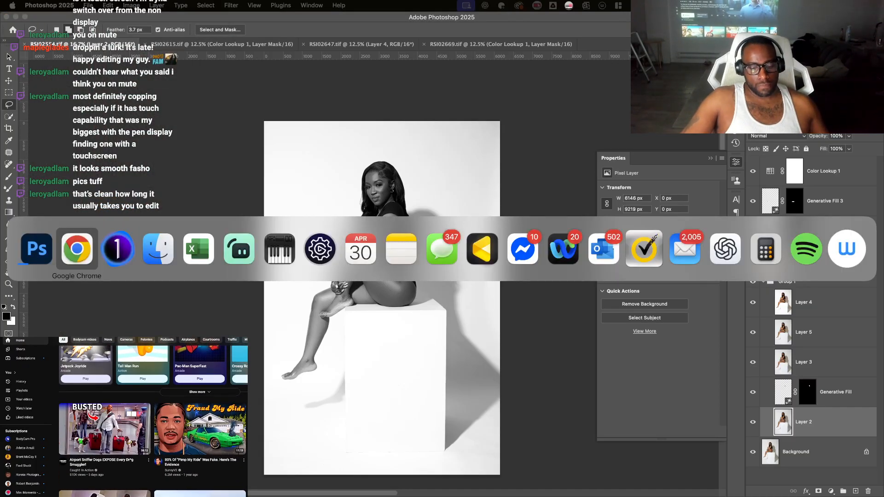
key("super+Tab")
key("super+Tab")
key("super+Tab")
key("super+Tab")
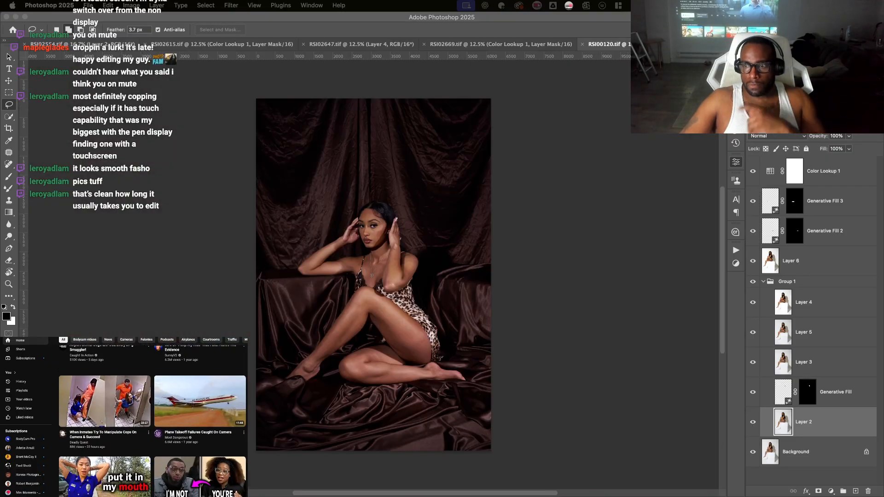
scroll(152, 417, "down", 3)
scroll(152, 417, "down", 1)
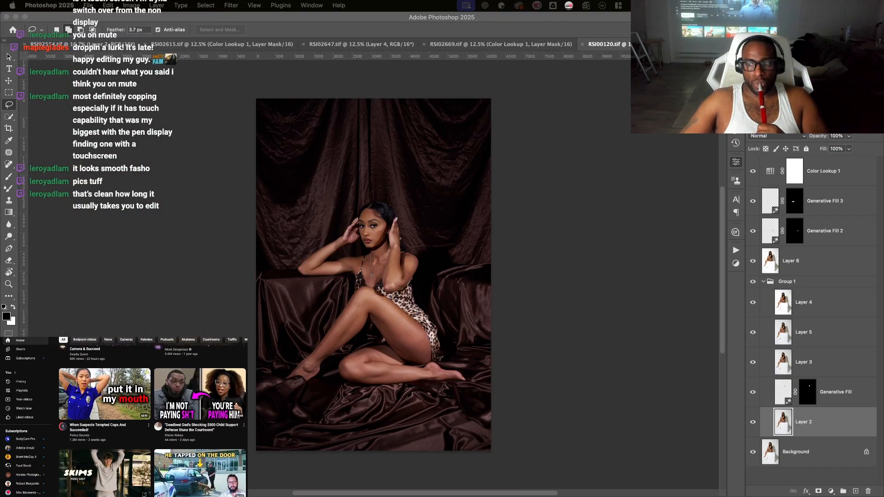
scroll(152, 417, "down", 1)
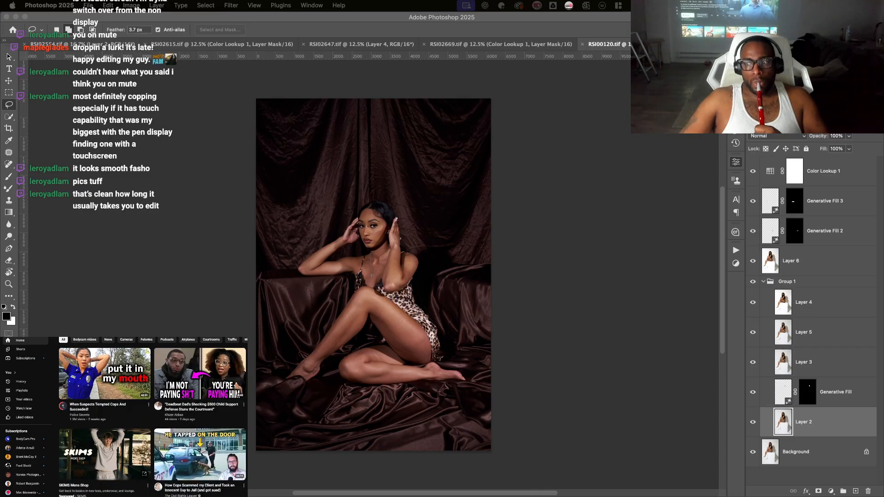
scroll(152, 417, "down", 4)
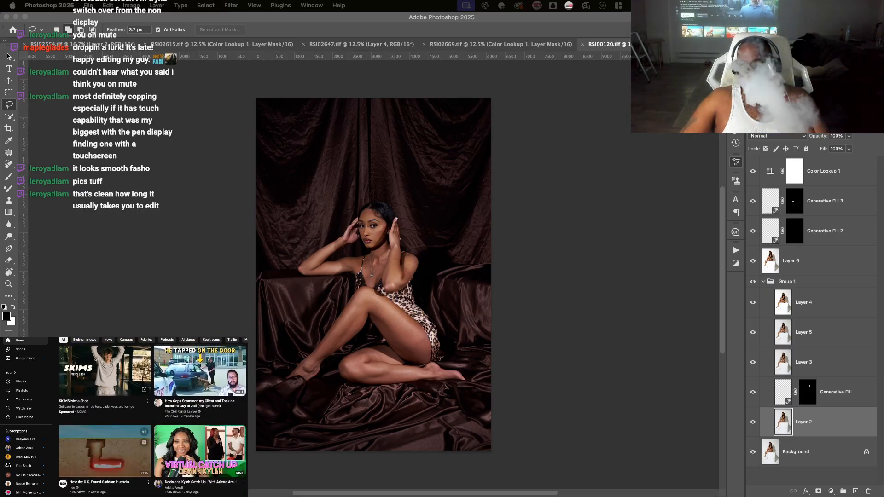
scroll(152, 417, "down", 4)
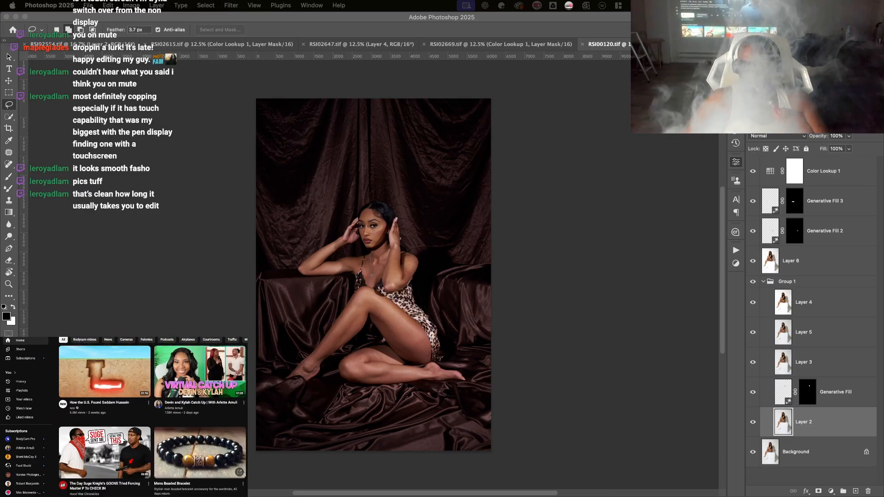
scroll(152, 417, "down", 7)
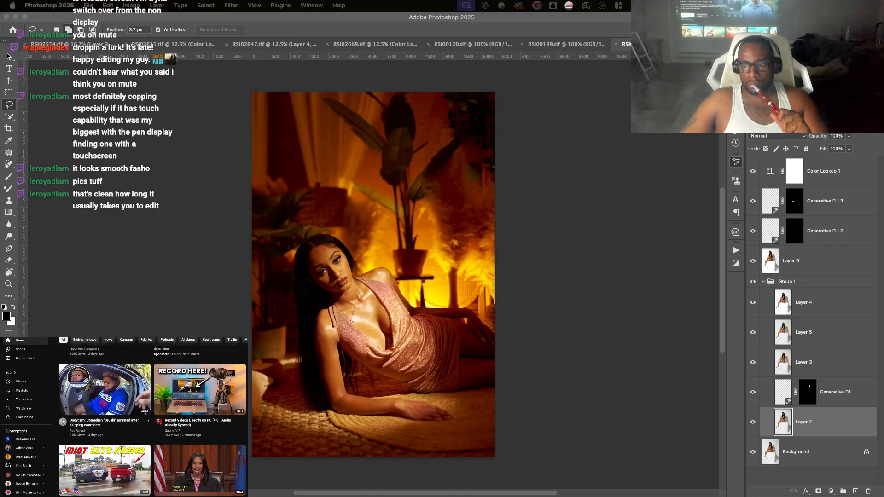
scroll(152, 417, "down", 3)
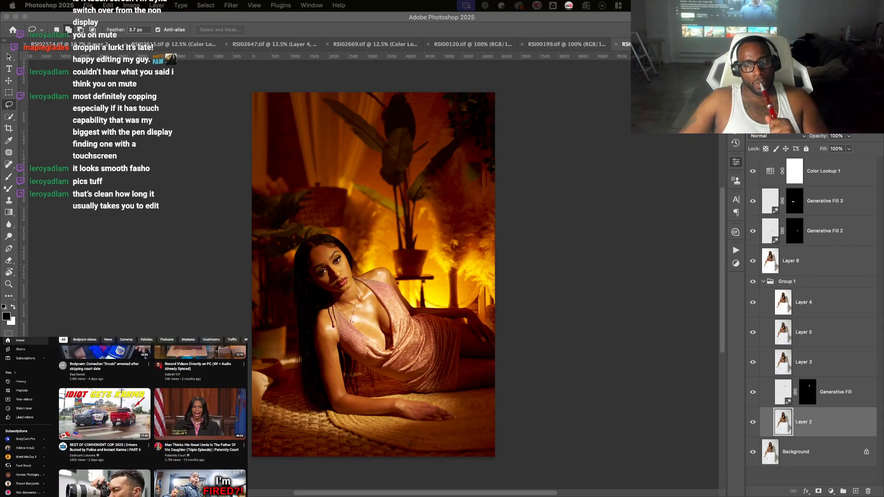
scroll(152, 417, "down", 1)
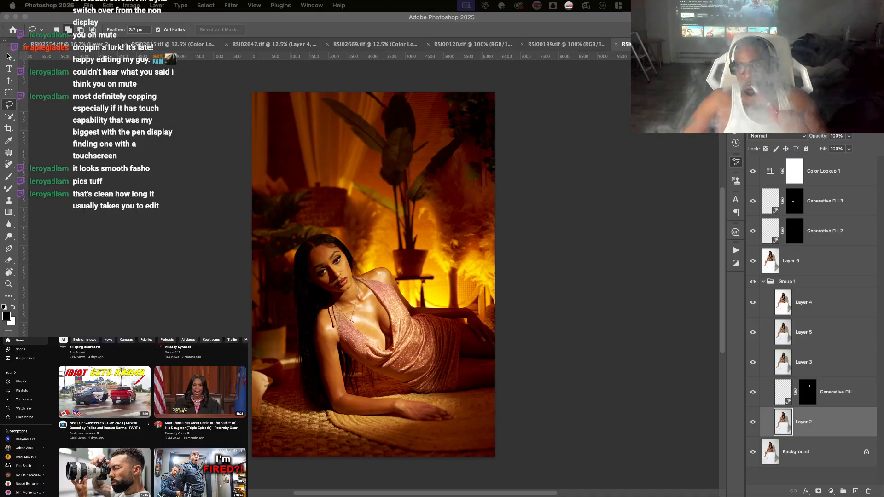
scroll(152, 417, "down", 3)
scroll(152, 417, "down", 1)
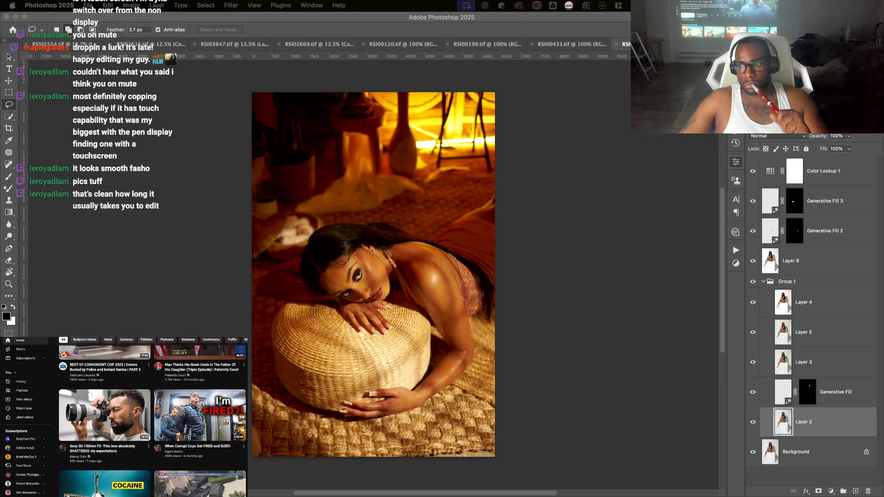
scroll(152, 417, "down", 3)
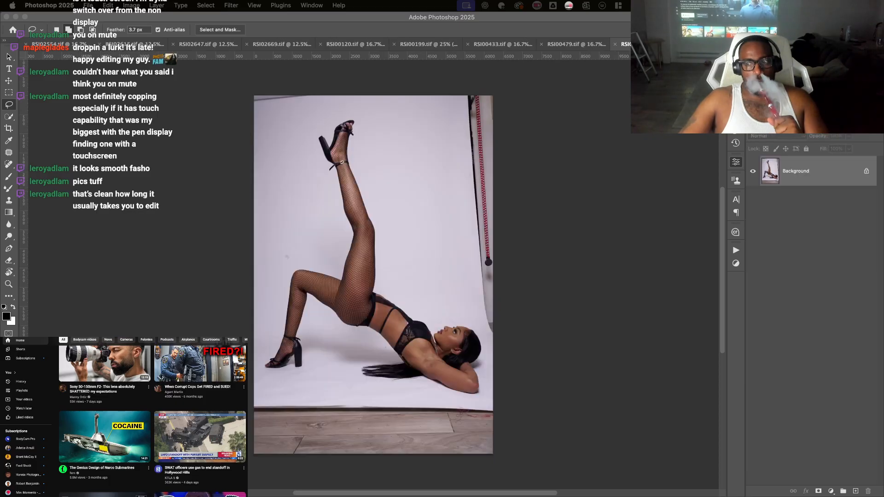
scroll(152, 417, "down", 3)
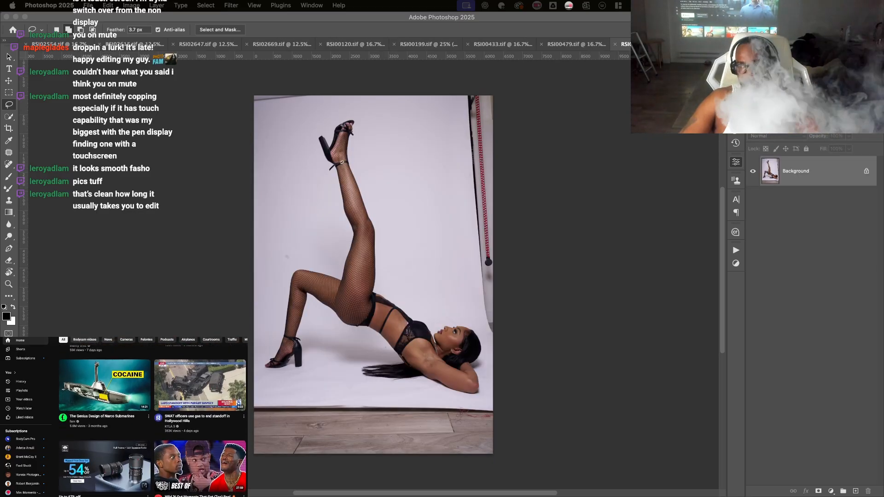
scroll(152, 417, "down", 4)
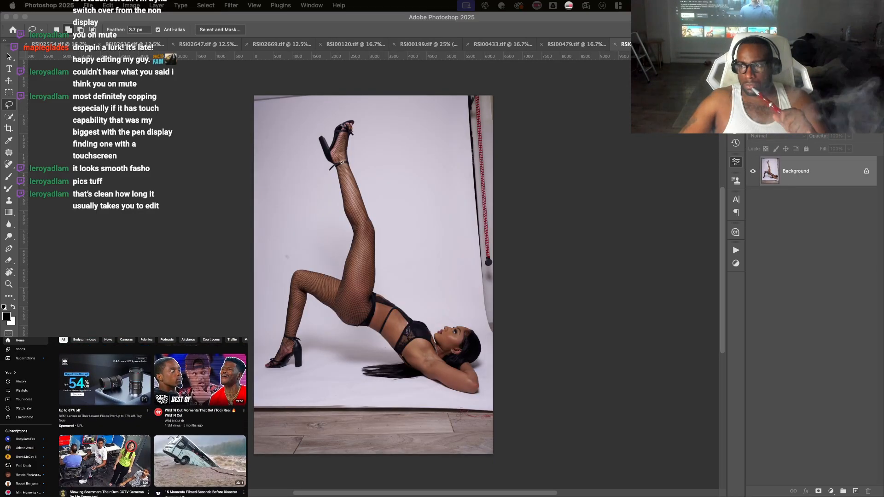
scroll(152, 417, "down", 1)
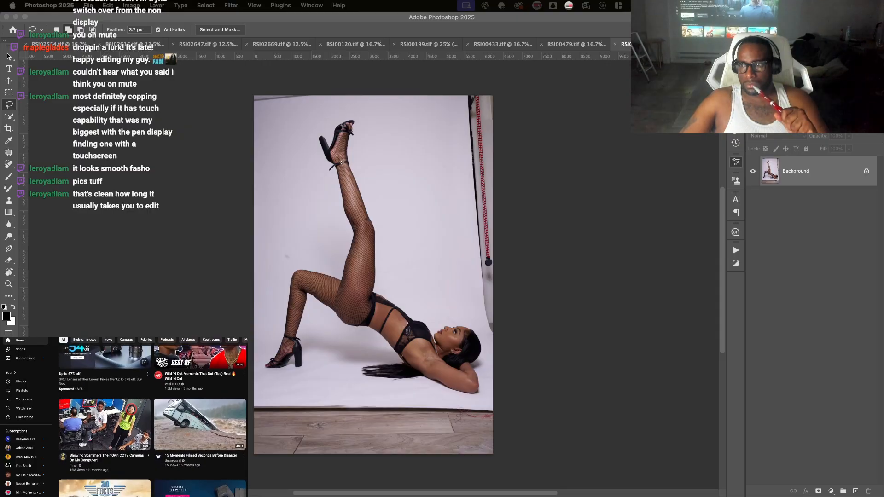
scroll(152, 417, "down", 4)
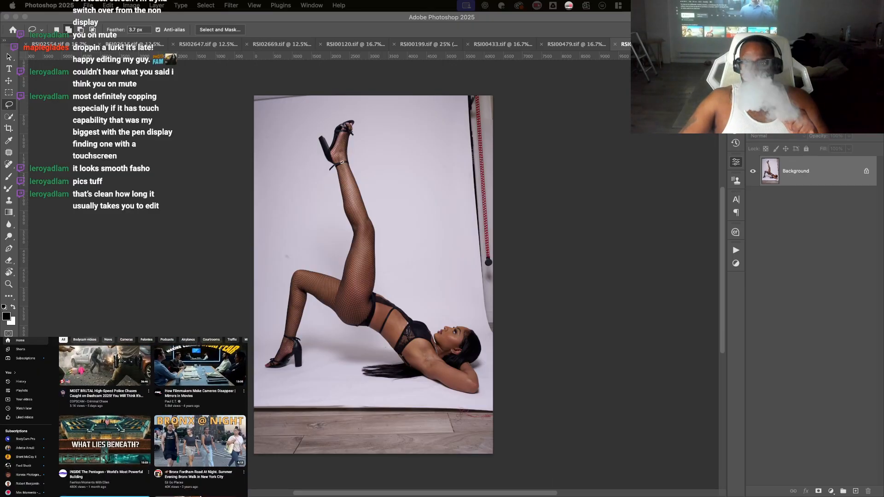
scroll(152, 417, "up", 10)
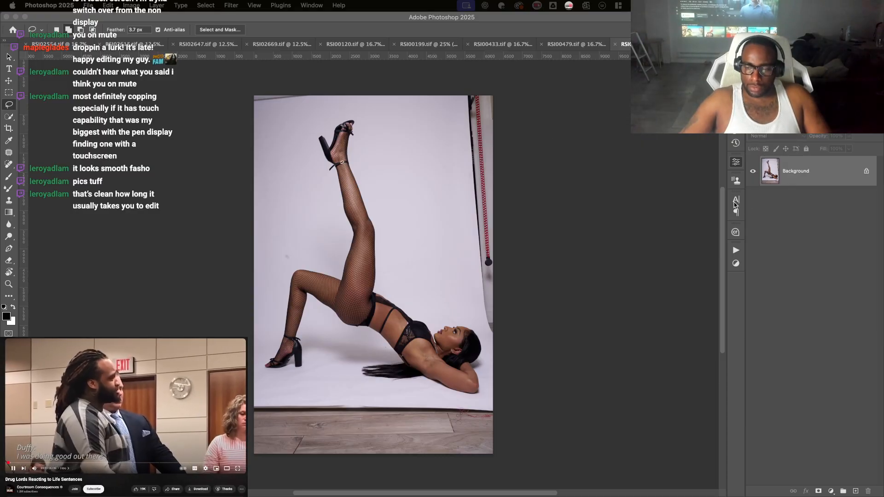
- Switch to the open document RSI00120.tif in Photoshop and duplicate its Background layer
left_click(797, 186)
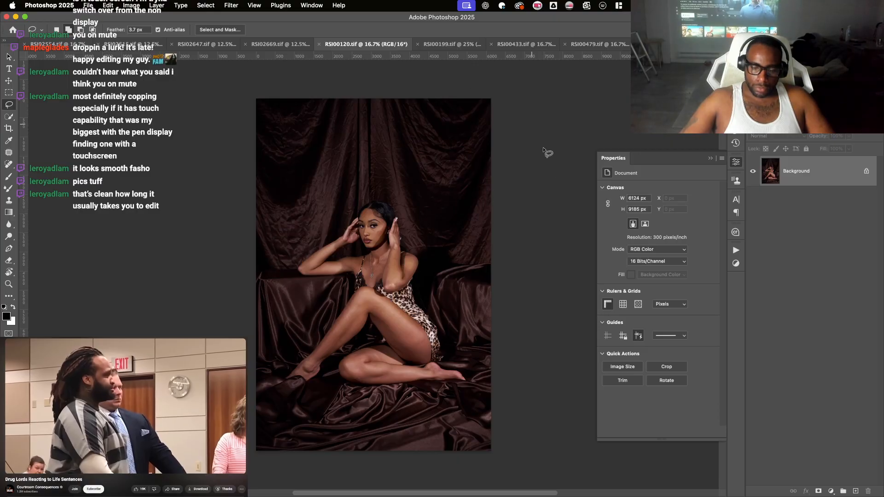
key("ctrl+j")
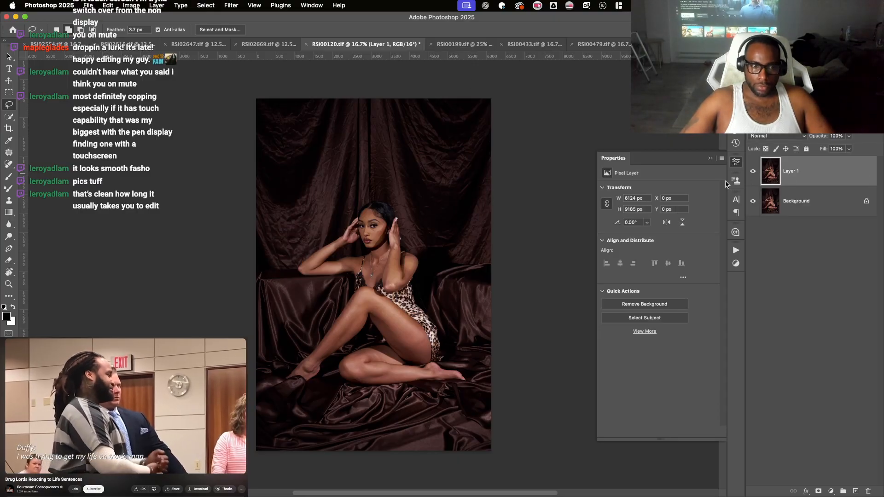
- Heal the thin dark scratch across the raised forearm on Layer 1 with the Spot Healing Brush
key("super+equal")
key("super+equal")
key("super+equal")
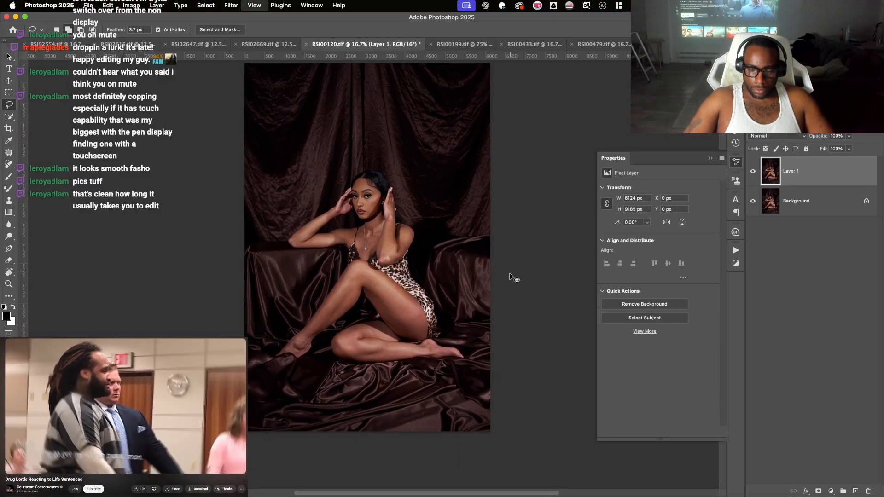
key("super+equal")
key("super+equal")
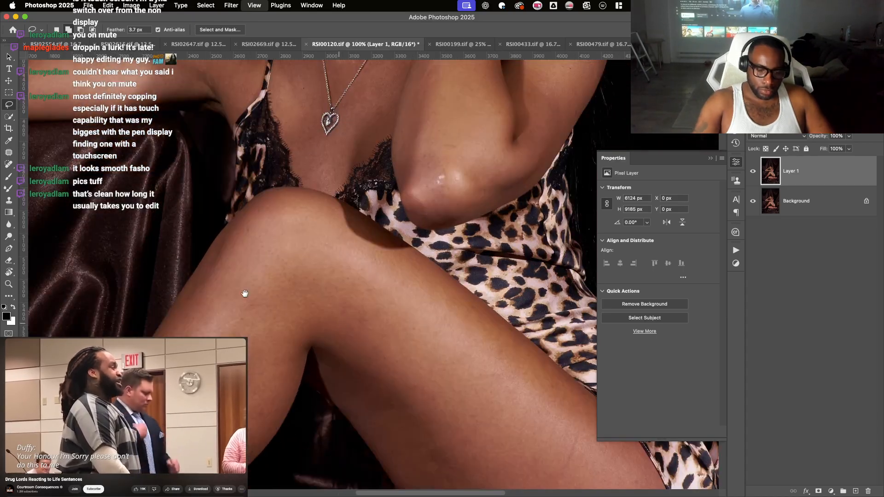
left_click_drag(245, 294, 232, 473)
left_click(8, 165)
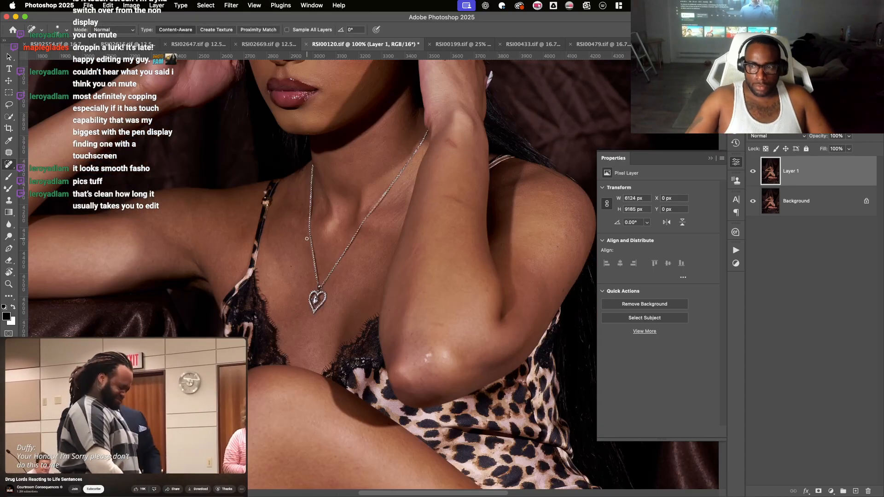
key("super+Tab")
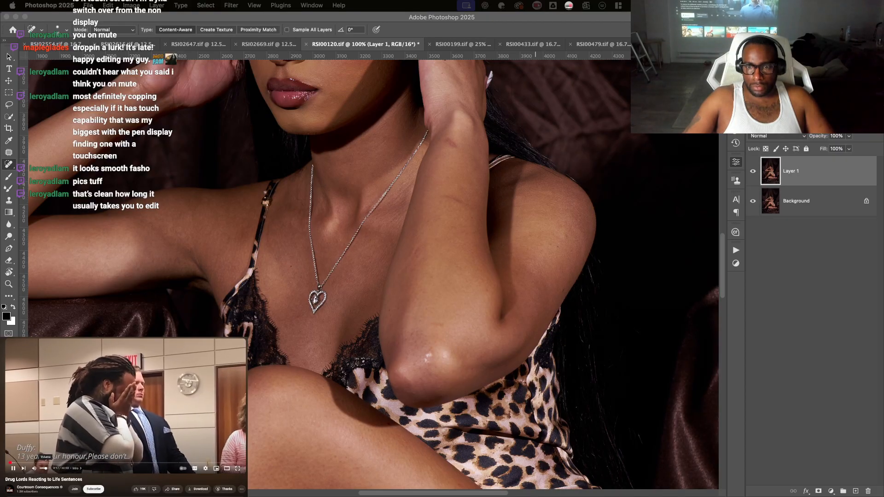
left_click(798, 269)
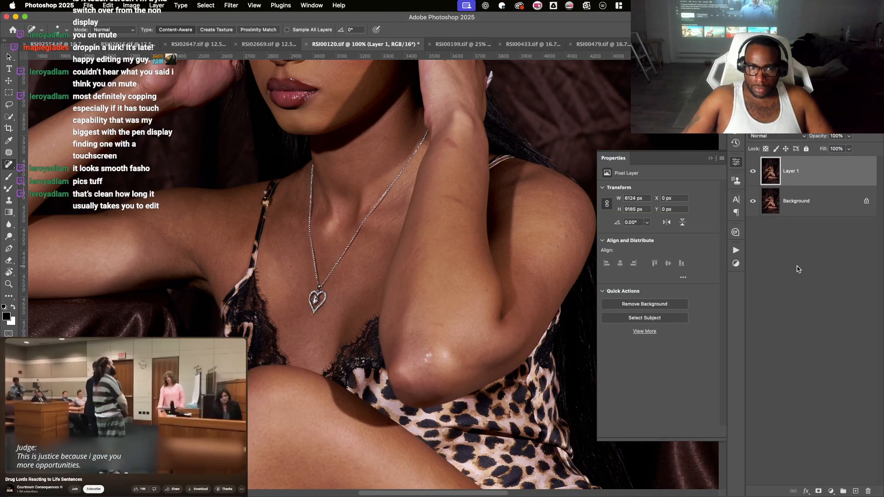
left_click_drag(466, 210, 428, 340)
key("super+equal")
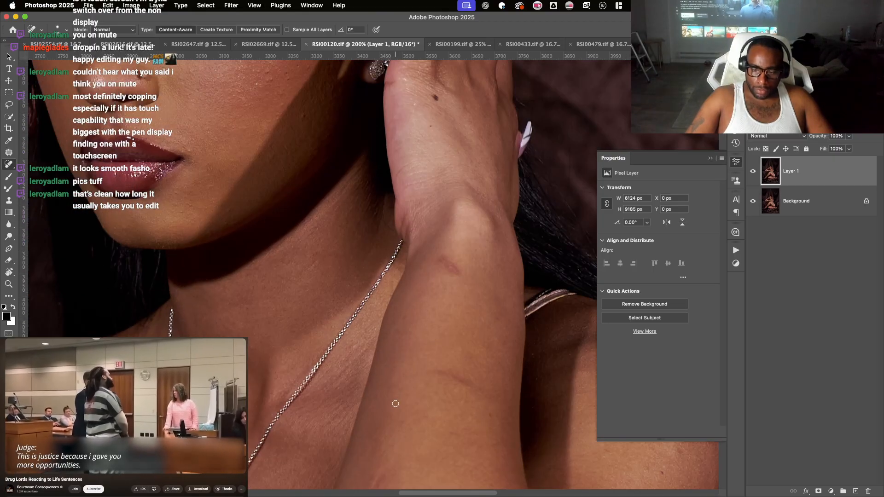
key("r")
left_click_drag(394, 404, 287, 375)
left_click_drag(443, 351, 487, 268)
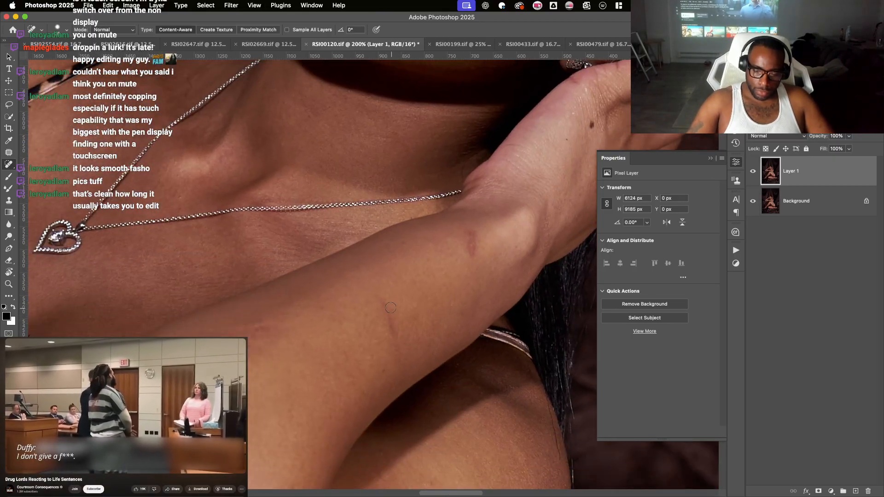
left_click_drag(383, 307, 395, 335)
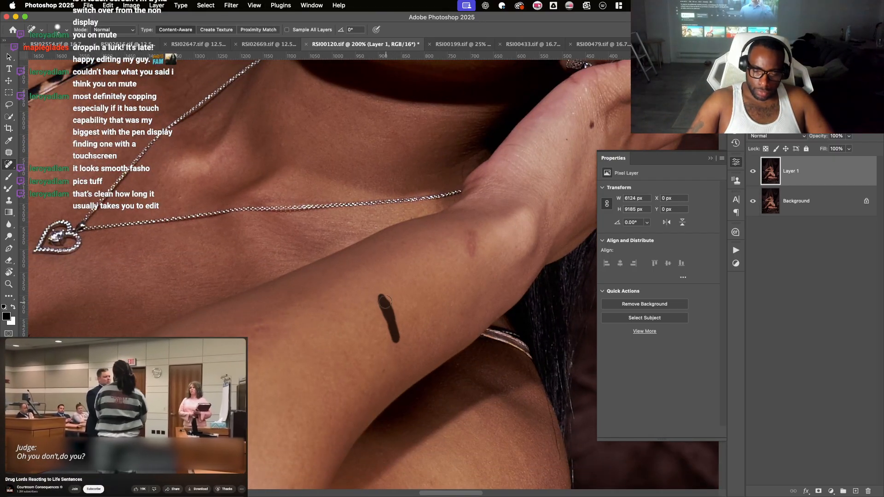
left_click_drag(385, 301, 400, 338)
- Heal the reddish mark near the wrist and the small moles on the back of the raised hand
key("r")
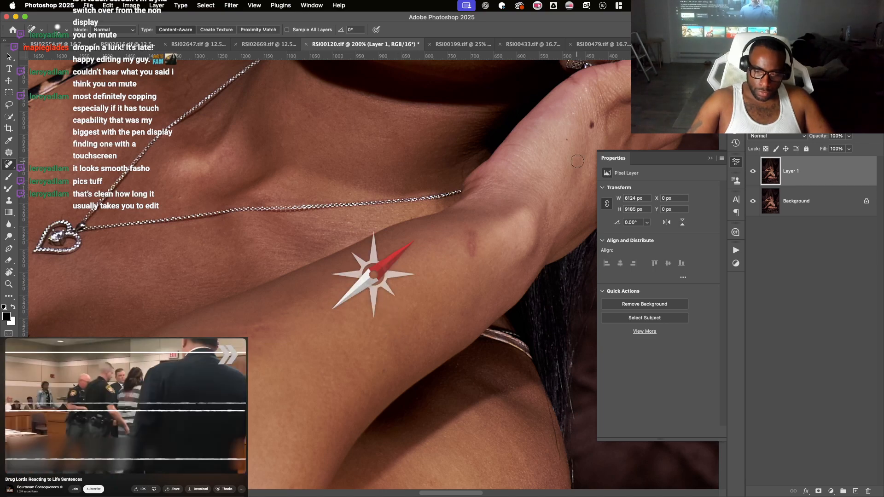
mouse_move(489, 244)
left_mouse_down()
mouse_move(503, 216)
mouse_move(462, 270)
mouse_move(419, 283)
mouse_move(424, 292)
left_mouse_up()
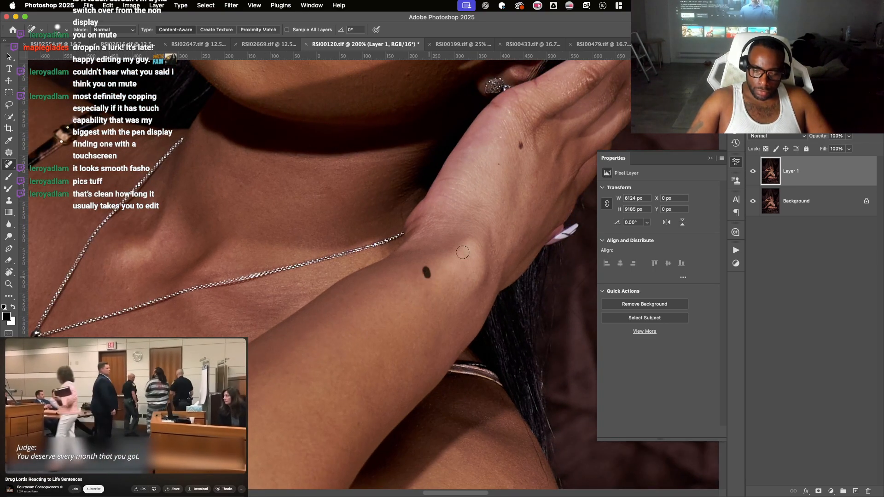
left_click_drag(482, 206, 470, 276)
left_click_drag(509, 215, 486, 239)
left_click_drag(486, 239, 426, 171)
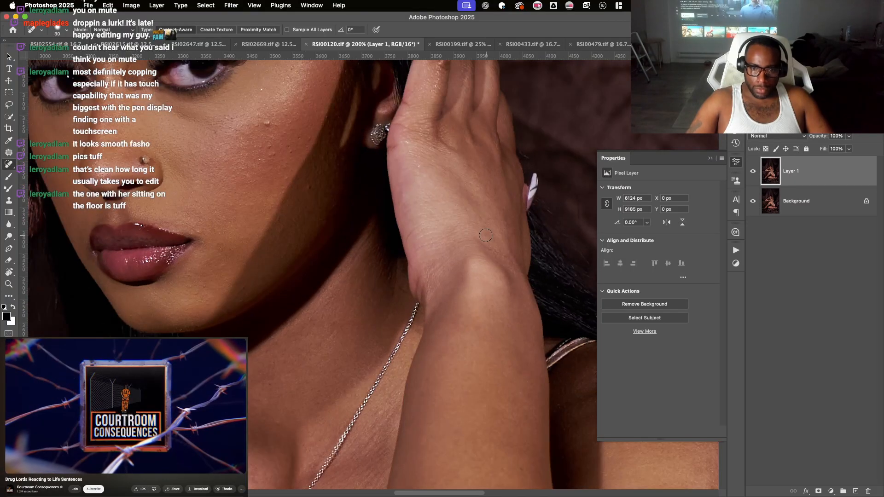
- Review the whole photo and the other open photos, including RSI00199.tif, RSI00433.tif and RSI00479.tif, and return to RSI00120.tif
key("super+minus")
key("super+minus")
key("super+minus")
key("super+minus")
key("super+minus")
key("super+minus")
left_click_drag(353, 159, 402, 153)
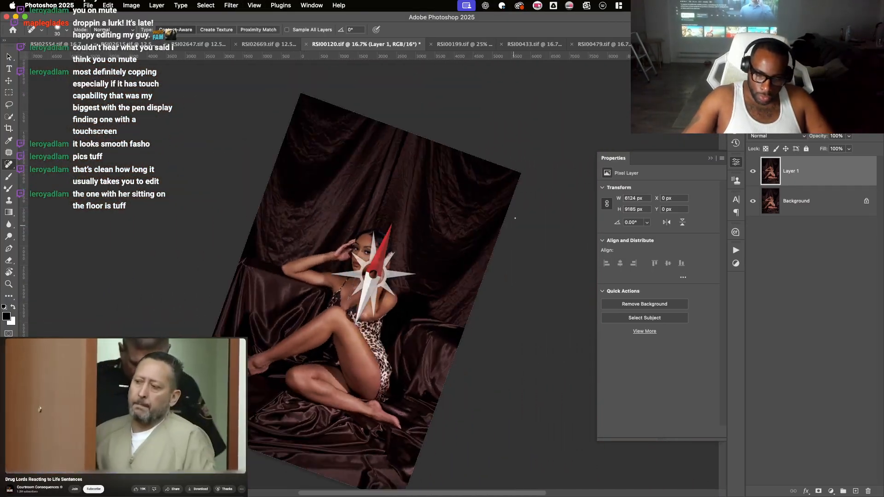
left_click(466, 46)
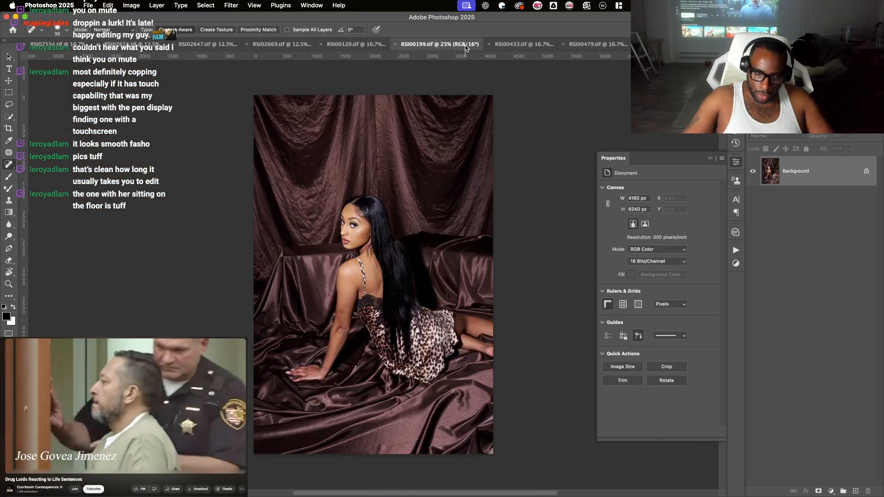
left_click(528, 45)
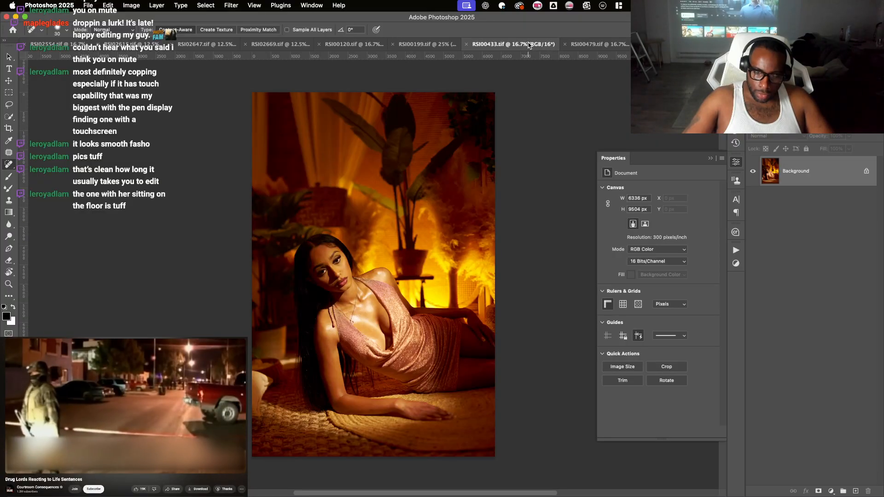
left_click(602, 45)
left_click(668, 44)
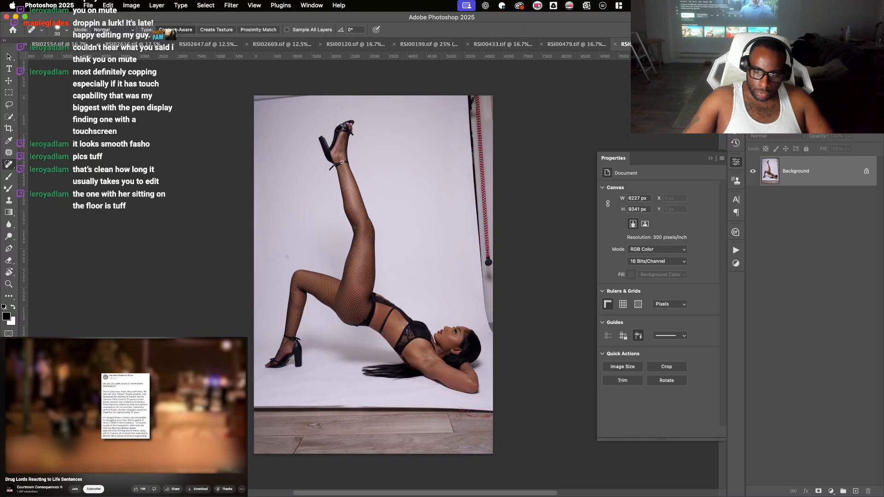
left_click(346, 45)
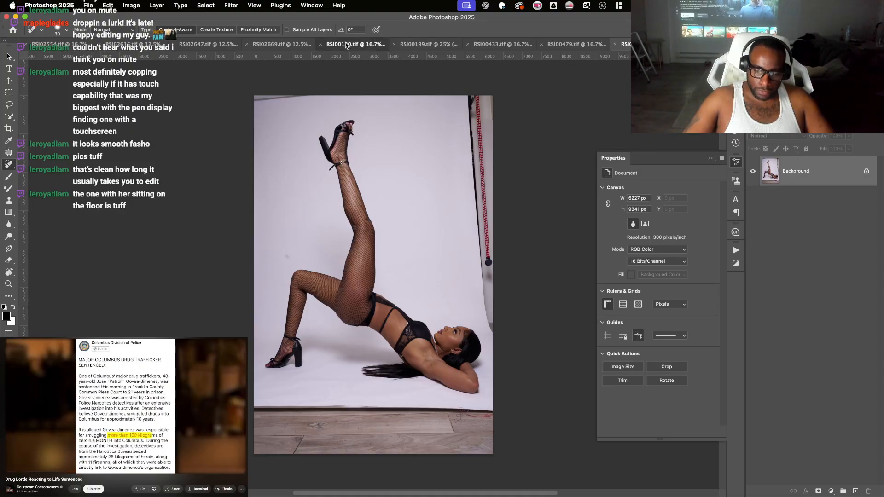
- Reduce the healing brush size to 15 and remove small blemishes on the skin between the shoulder strap and necklace
key("super+plus")
key("super+plus")
key("super+plus")
key("super+plus")
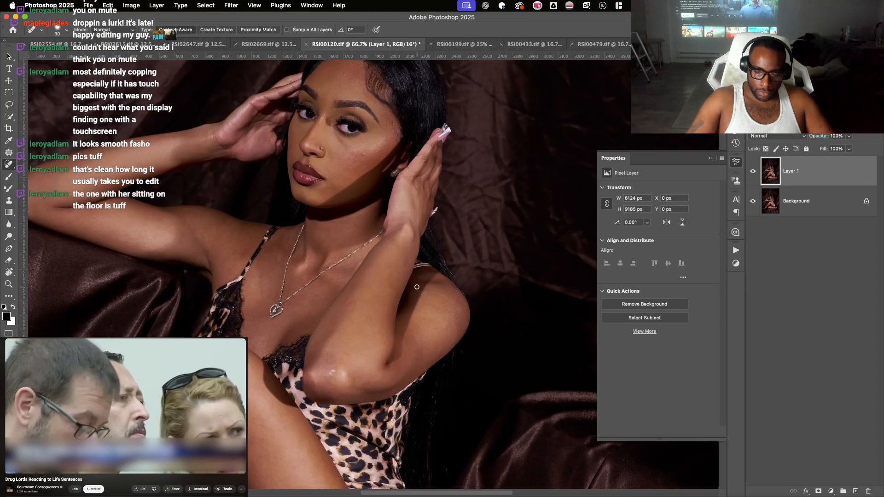
left_click_drag(395, 310, 404, 366)
key("super+plus")
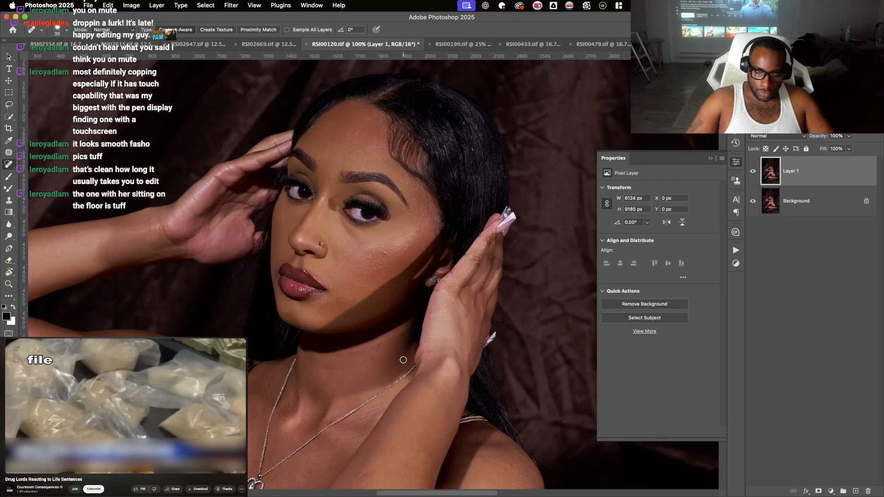
key("super+plus")
key("super+plus")
left_click_drag(423, 303, 485, 269)
key("bracketleft")
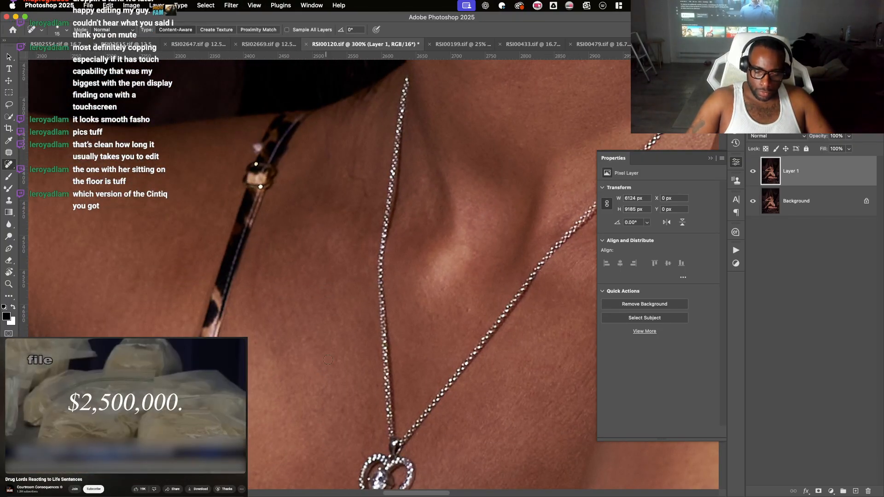
scroll(328, 359, "up", 5)
left_click_drag(374, 292, 377, 308)
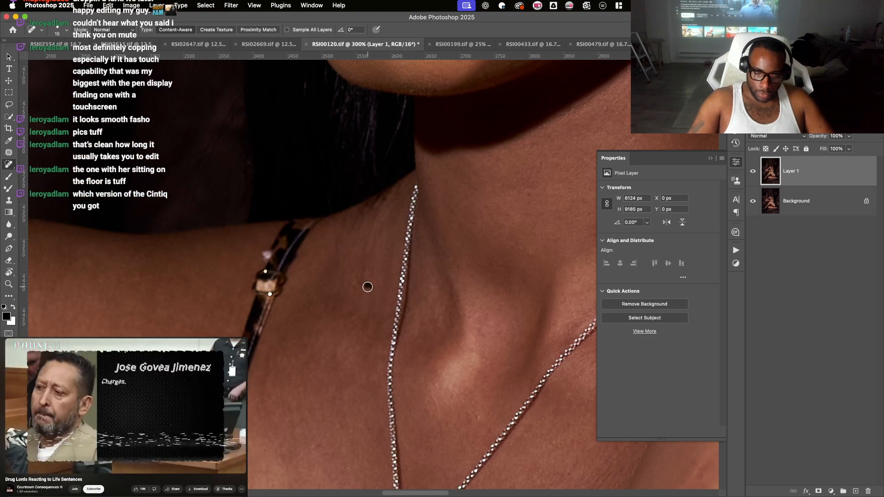
mouse_move(361, 274)
left_mouse_down()
mouse_move(362, 242)
mouse_move(335, 258)
mouse_move(336, 238)
left_mouse_up()
- Heal the small skin spots on the chest around and below the heart pendant
left_click_drag(521, 321, 528, 122)
left_click_drag(478, 302, 471, 180)
left_click_drag(422, 293, 438, 300)
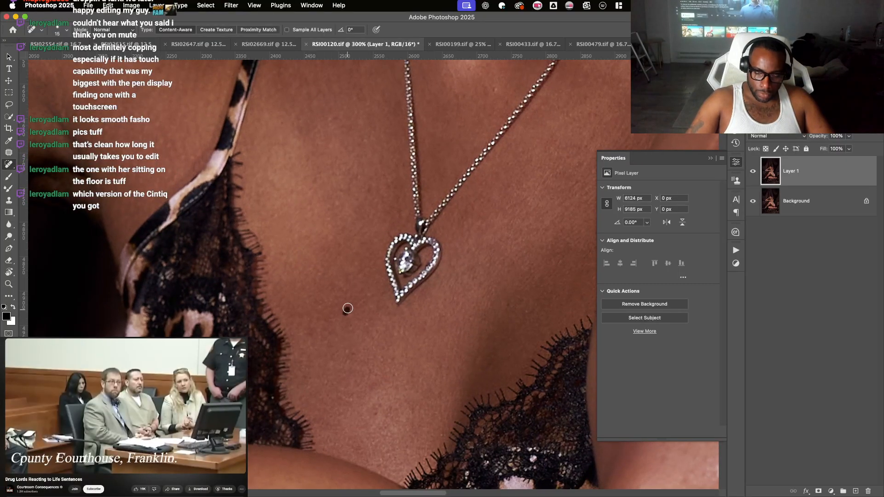
left_click_drag(368, 331, 449, 281)
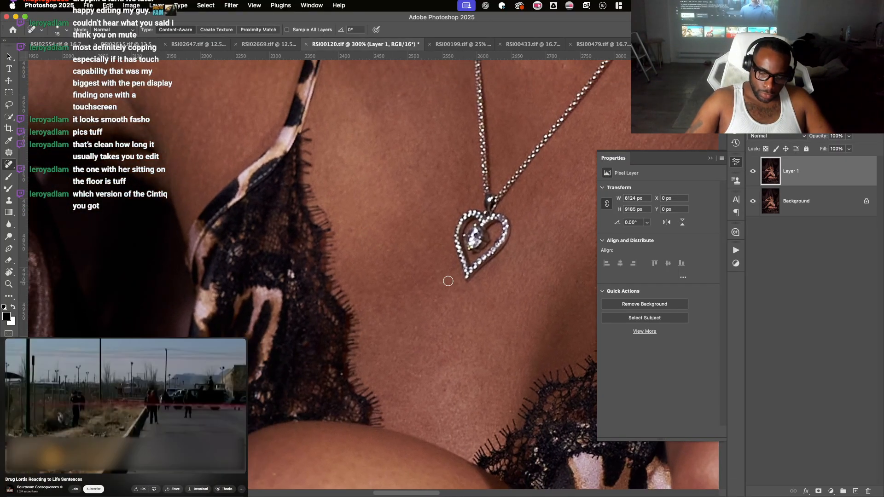
- Heal the small dark spots on the shoulder and upper arm beside the leopard-print strap and around the armpit
left_click_drag(426, 231, 520, 431)
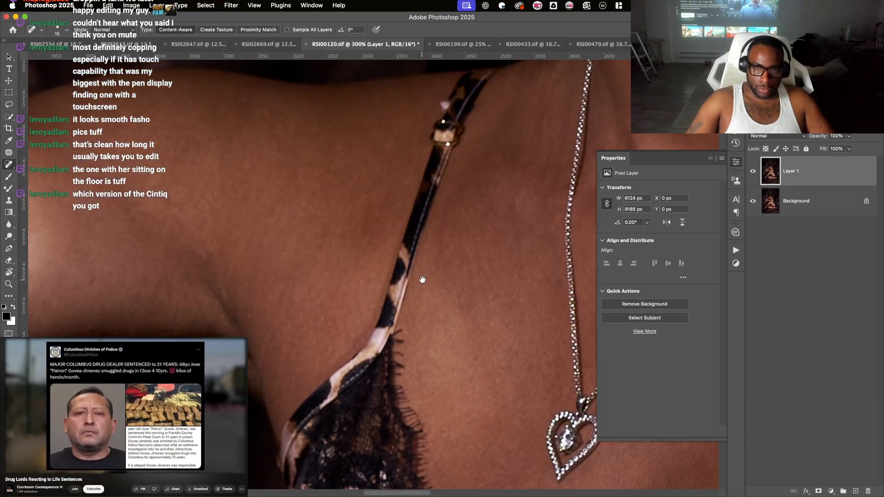
left_click_drag(422, 280, 451, 315)
left_click_drag(450, 283, 446, 268)
left_click_drag(480, 241, 601, 198)
left_click_drag(556, 221, 396, 134)
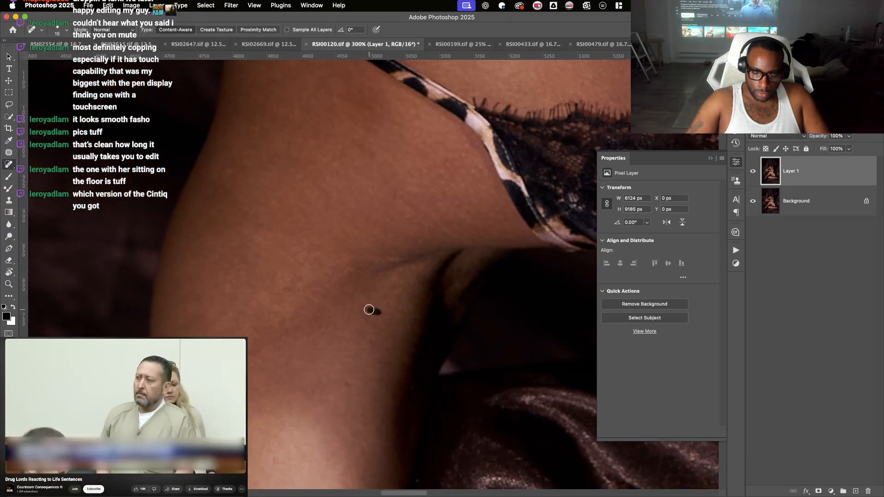
mouse_move(375, 326)
left_mouse_down()
mouse_move(366, 323)
mouse_move(372, 408)
left_mouse_up()
left_click(357, 336)
left_click(348, 385)
left_click_drag(389, 201, 381, 198)
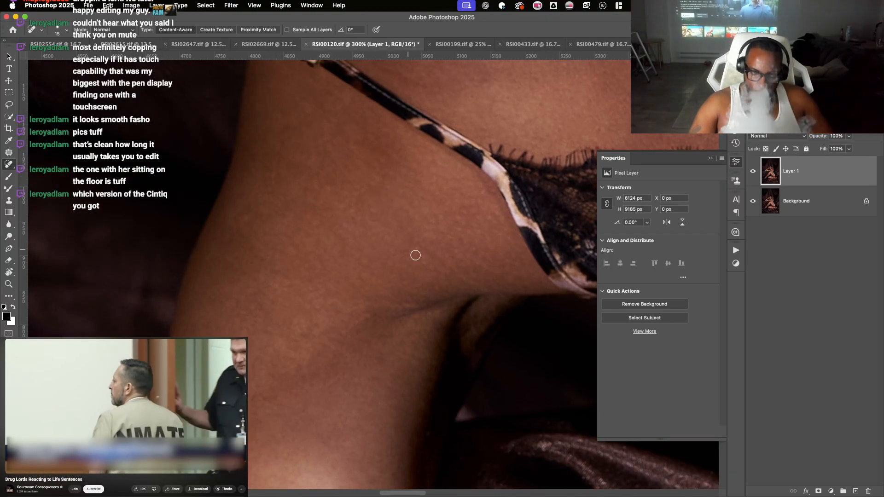
mouse_move(397, 234)
left_mouse_down()
mouse_move(345, 201)
mouse_move(394, 228)
mouse_move(365, 211)
left_mouse_up()
- Heal the dark spots around the elbow and along the bent arm near the inner elbow crease
mouse_move(375, 310)
left_mouse_down()
mouse_move(381, 219)
mouse_move(382, 241)
mouse_move(480, 314)
left_mouse_up()
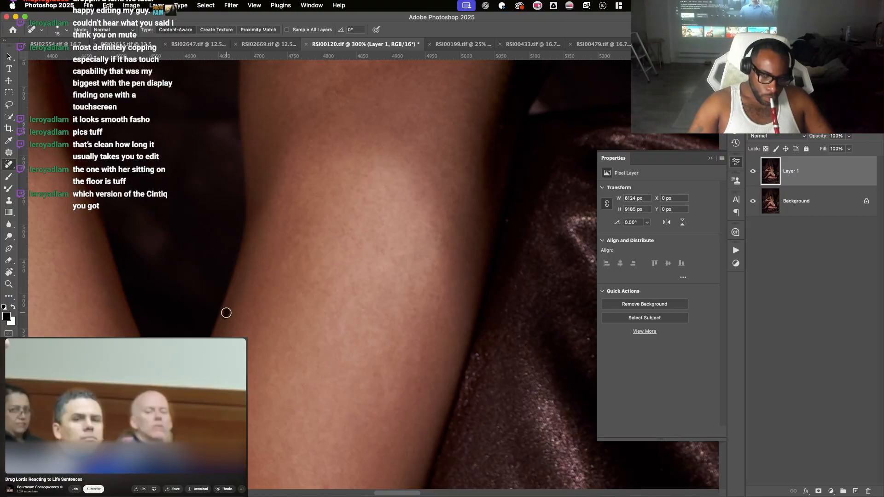
left_click_drag(341, 332, 456, 95)
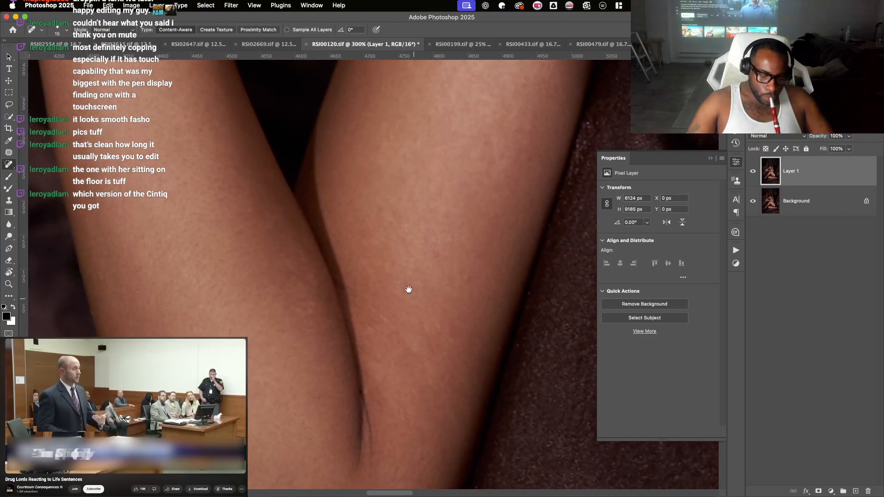
mouse_move(409, 290)
left_mouse_down()
mouse_move(397, 151)
mouse_move(402, 113)
left_mouse_up()
left_click_drag(339, 296, 326, 262)
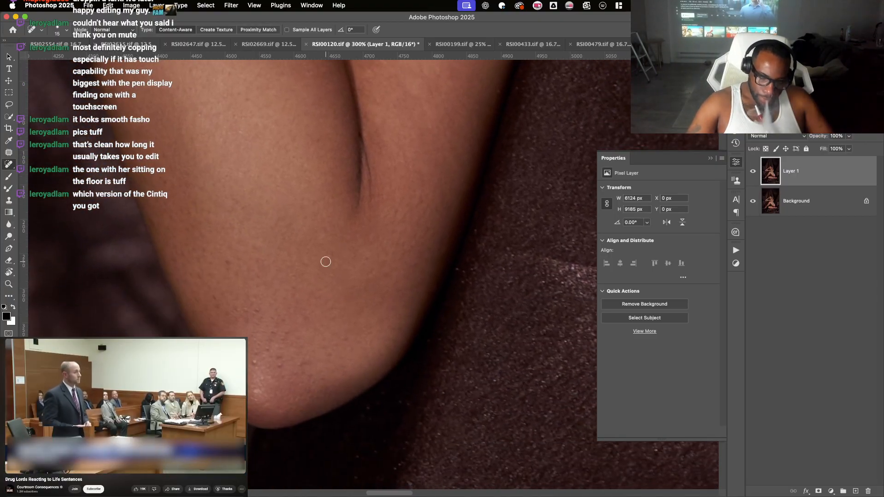
left_click(279, 357)
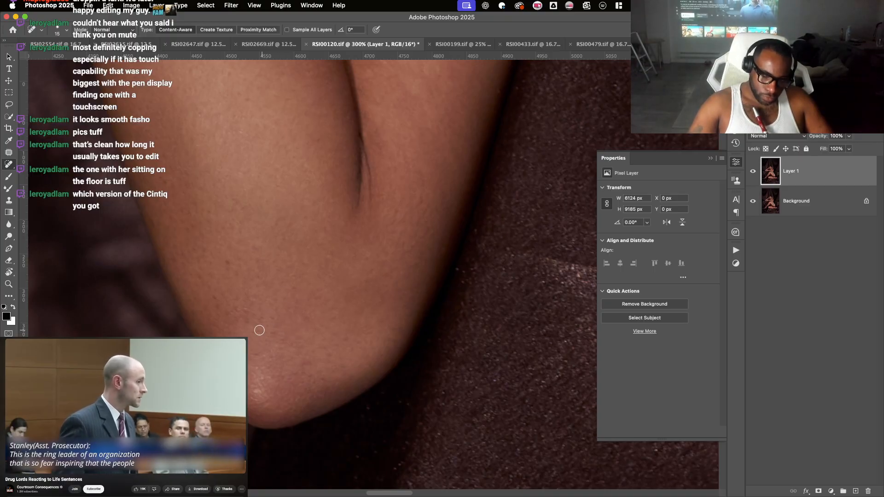
left_click(220, 312)
mouse_move(232, 266)
left_mouse_down()
mouse_move(272, 305)
mouse_move(274, 339)
left_mouse_up()
left_click_drag(309, 302, 324, 367)
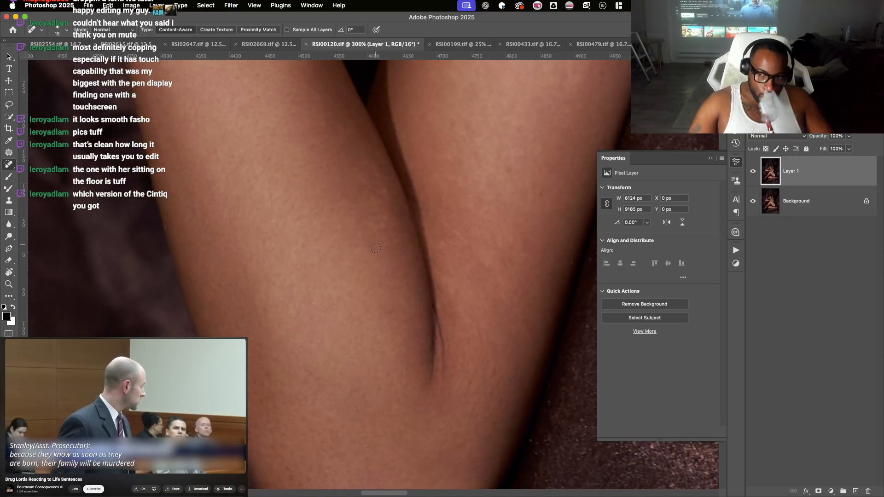
left_click_drag(383, 245, 383, 255)
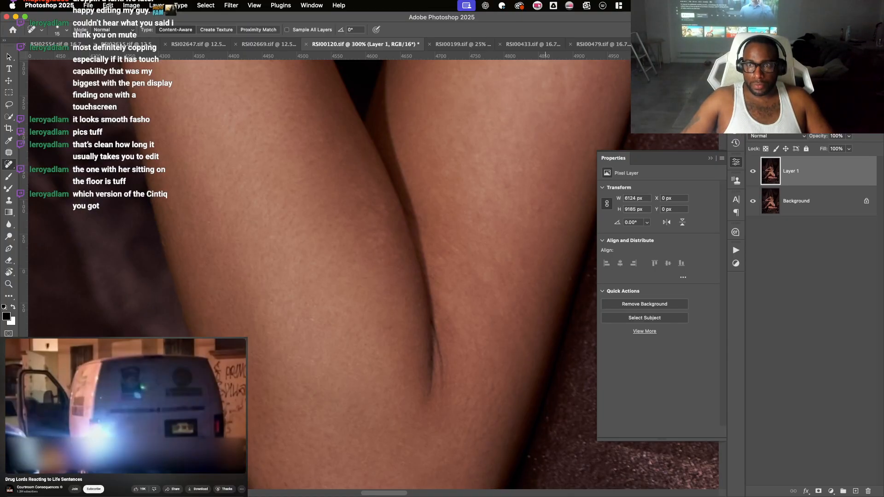
- Switch to the web browser and search Google for "cintiq pro 27h" in a new tab
key("super+Tab")
key("super+t")
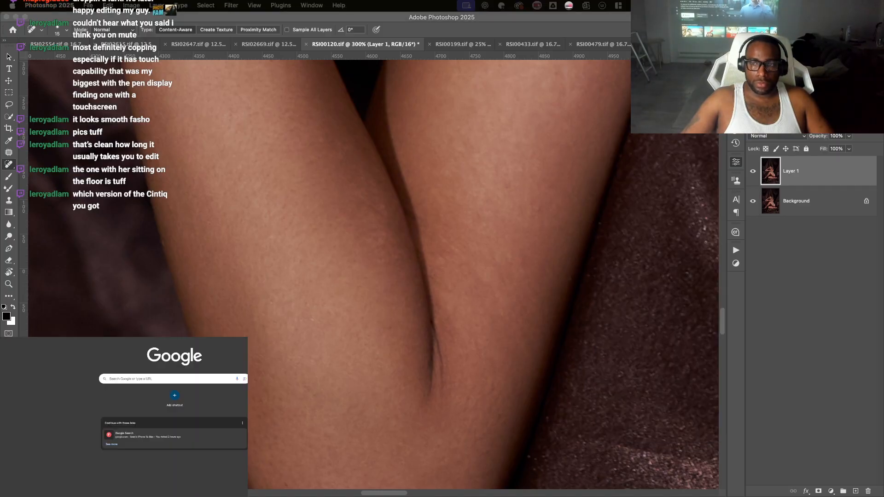
left_click(174, 379)
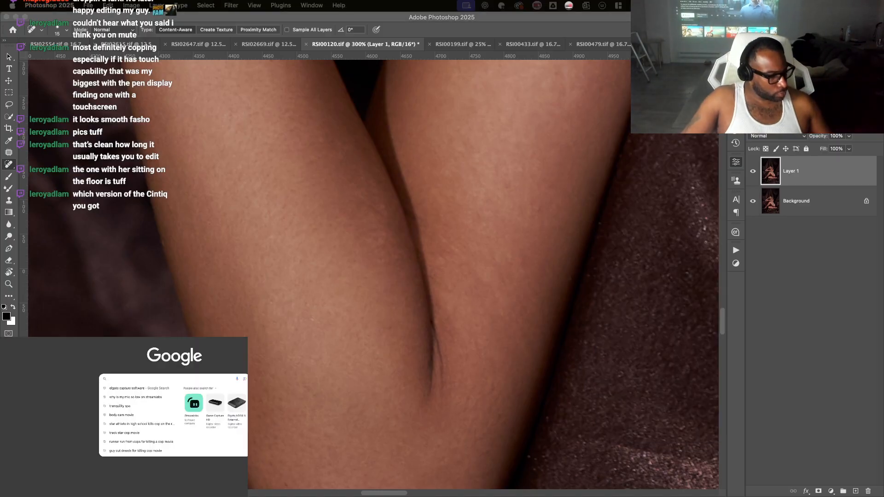
type("cintiq")
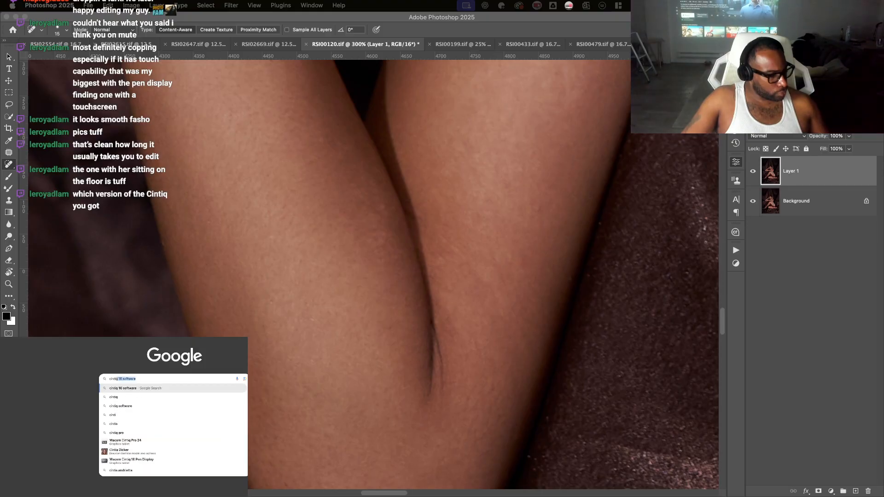
type(" pro 24")
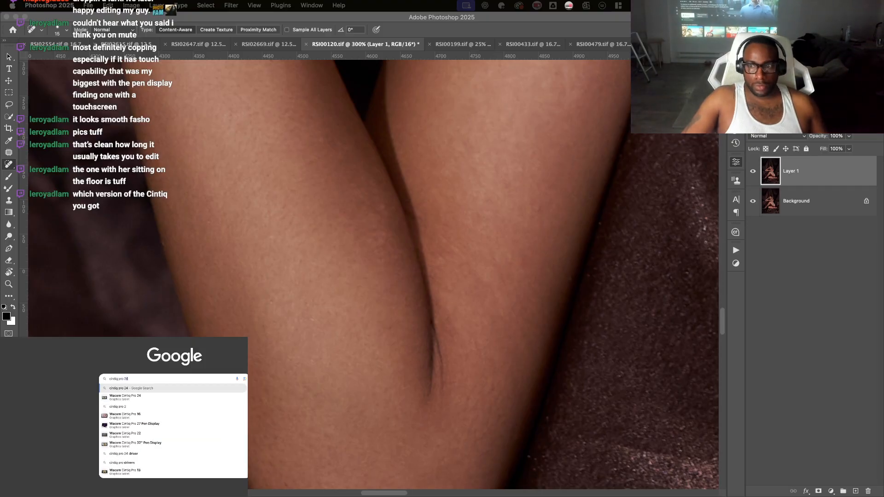
key("BackSpace")
type("7h")
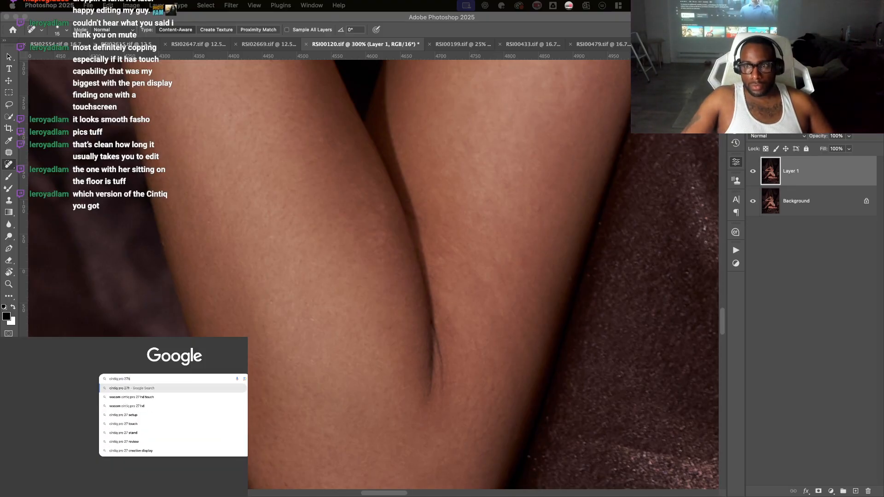
key("Return")
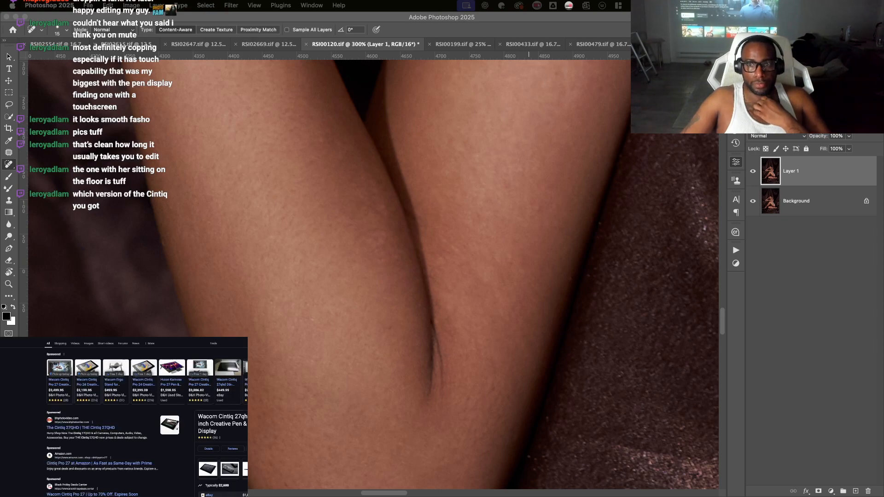
- Filter the store's graphic tablets by the Wacom brand, view the Wacom Cintiq 16 Creative Pen Display page, and close its tab
left_click(59, 371)
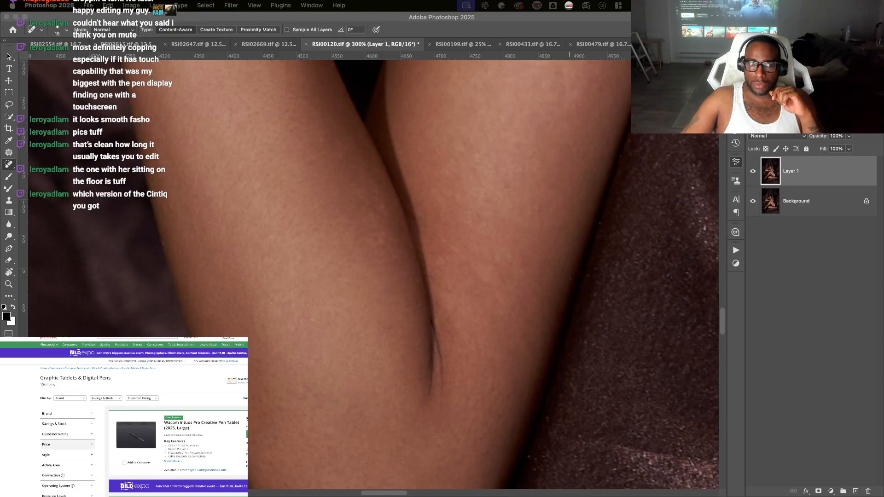
left_click(68, 413)
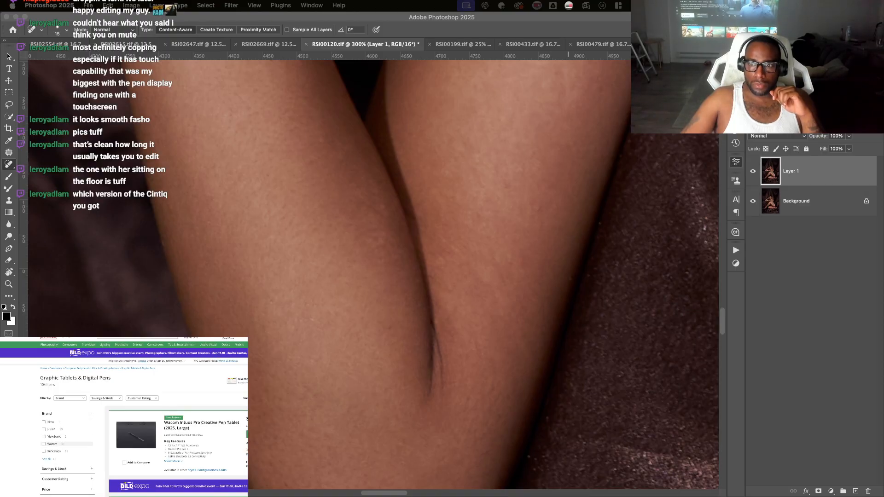
left_click(50, 444)
scroll(124, 417, "down", 5)
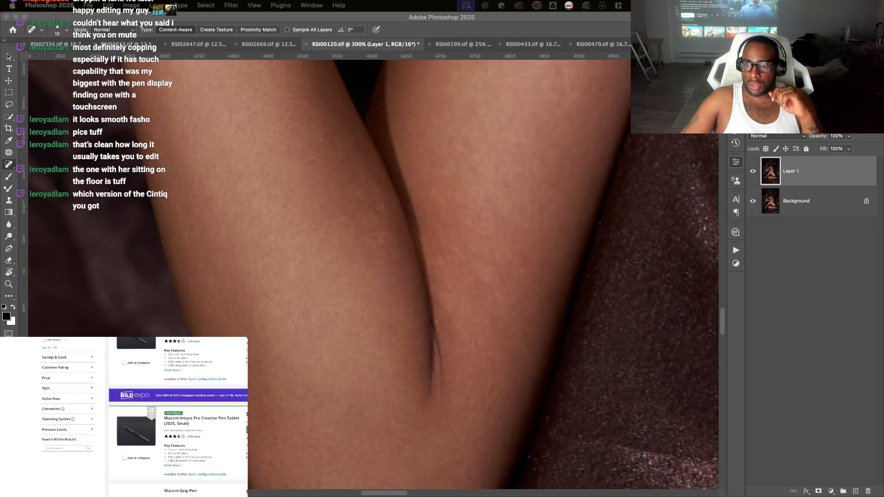
scroll(178, 418, "down", 5)
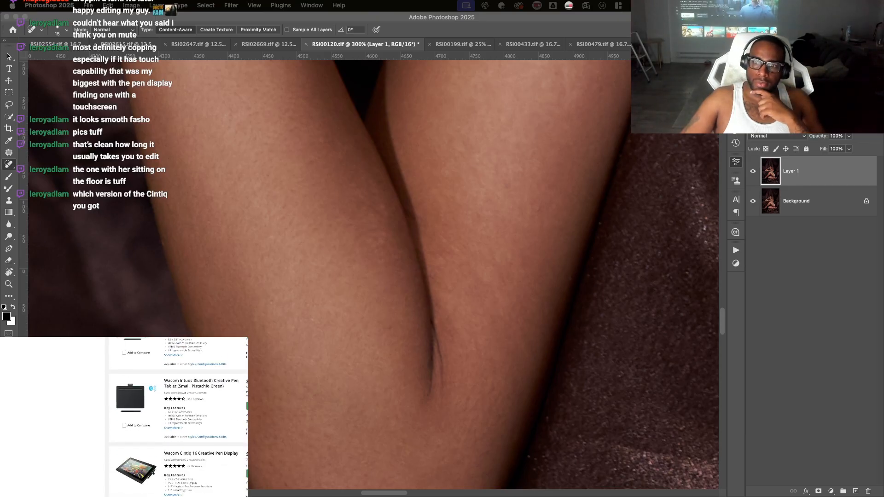
scroll(201, 455, "up", 1)
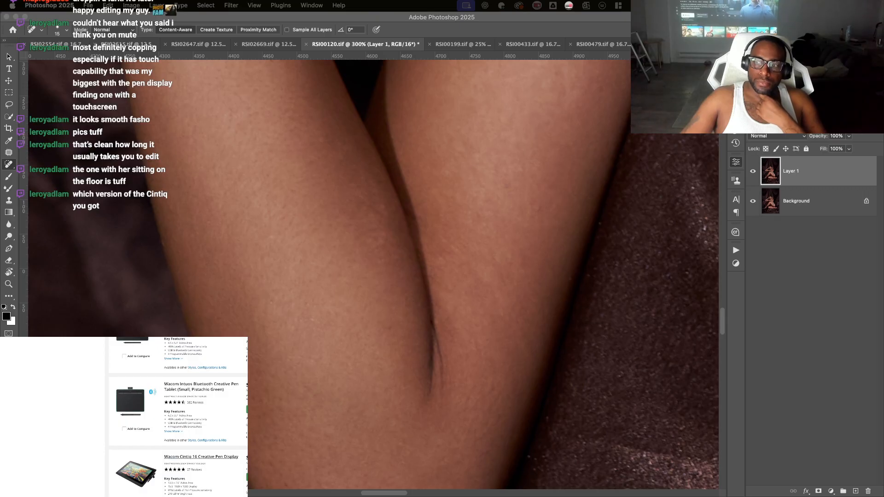
left_click(201, 457)
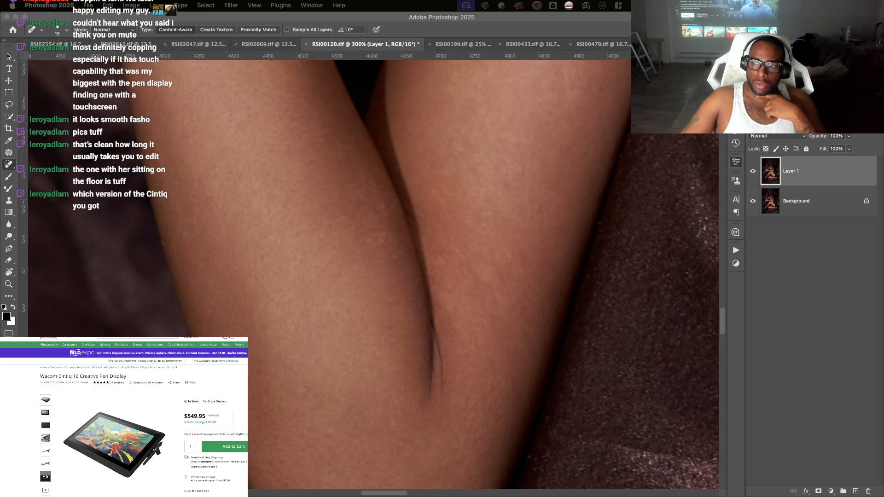
scroll(123, 417, "down", 1)
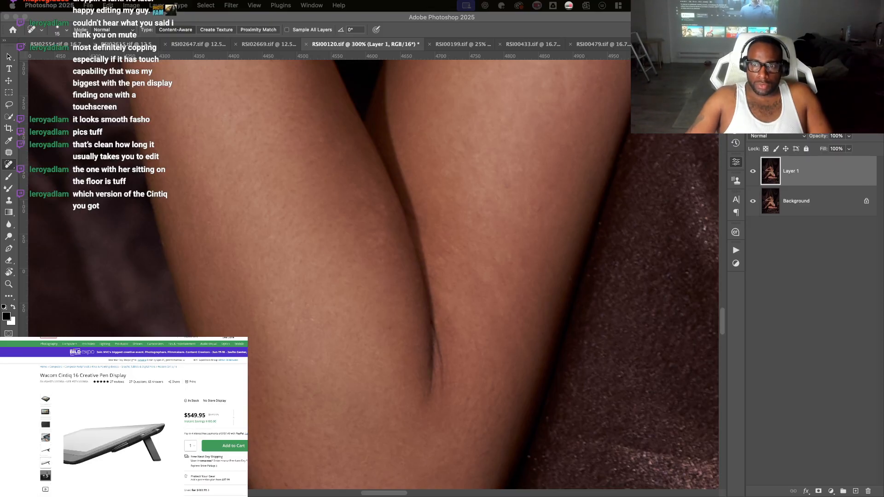
key("super+w")
- Return to Photoshop and heal the small skin spots along the forearm and on the wrist below the open palm
left_click(502, 258)
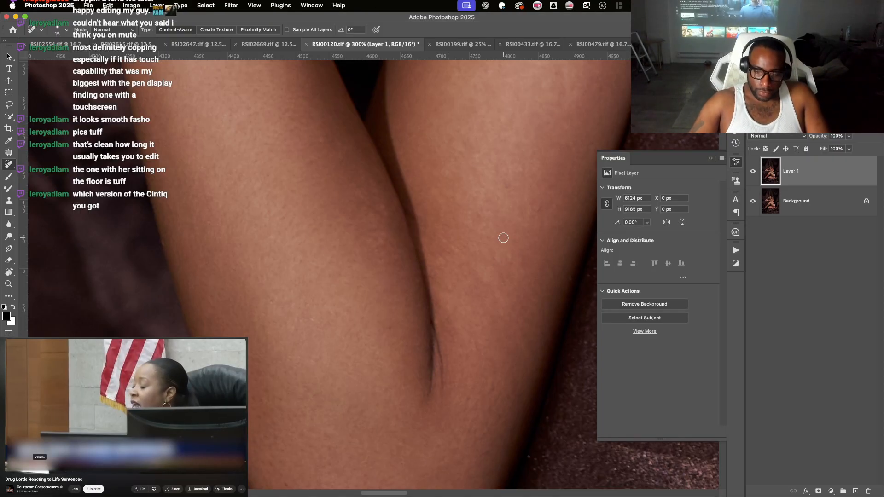
left_click_drag(510, 205, 479, 275)
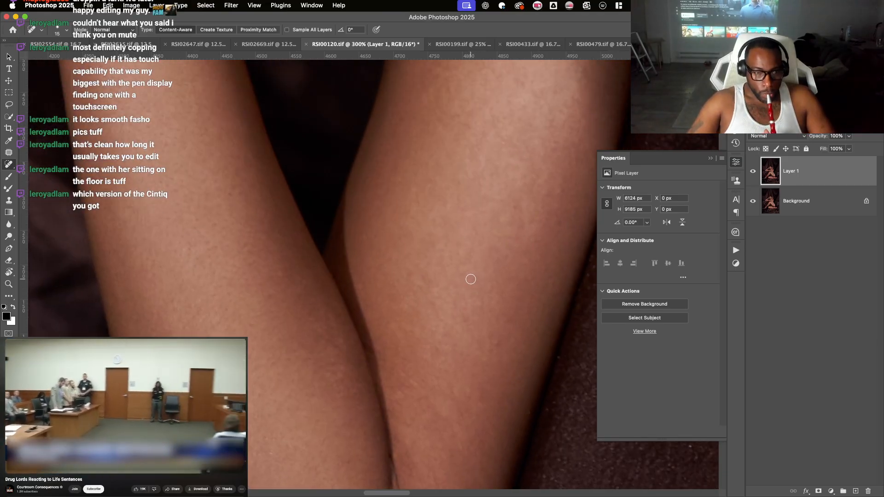
left_click(427, 284)
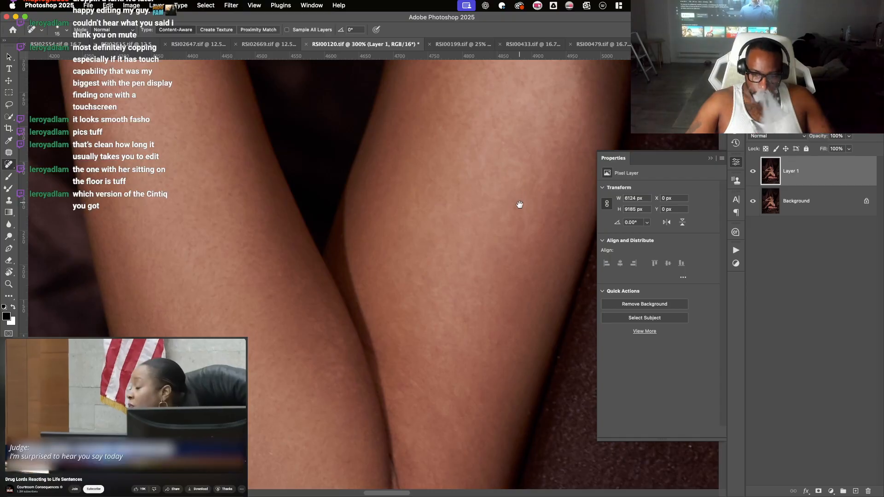
mouse_move(519, 203)
left_mouse_down()
mouse_move(479, 292)
mouse_move(477, 318)
left_mouse_up()
left_click_drag(485, 212, 491, 299)
left_click_drag(484, 198, 500, 303)
left_click_drag(231, 329, 418, 368)
mouse_move(328, 359)
left_mouse_down()
mouse_move(336, 379)
mouse_move(345, 275)
mouse_move(367, 389)
left_mouse_up()
mouse_move(310, 303)
left_mouse_down()
mouse_move(297, 280)
mouse_move(311, 299)
left_mouse_up()
left_click(299, 282)
- Heal the small spots on the bent forearm that crosses above the necklace chain
left_click_drag(395, 213, 402, 360)
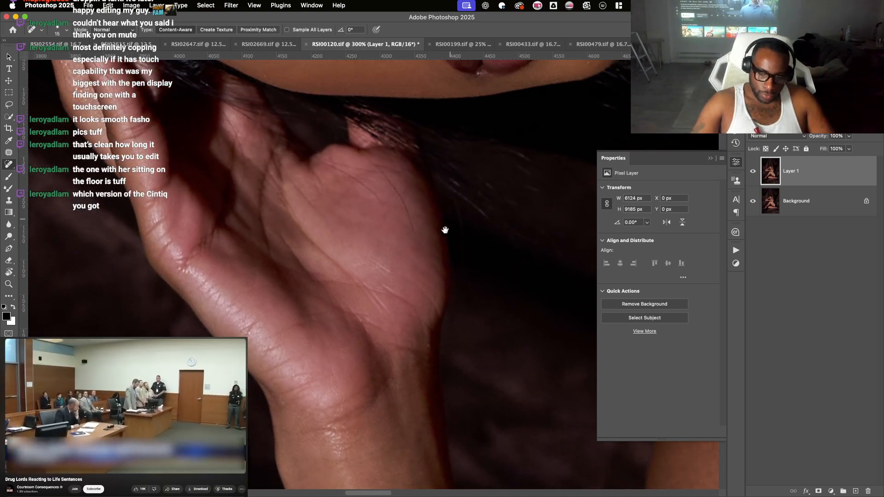
left_click_drag(444, 231, 375, 413)
left_click_drag(562, 181, 165, 431)
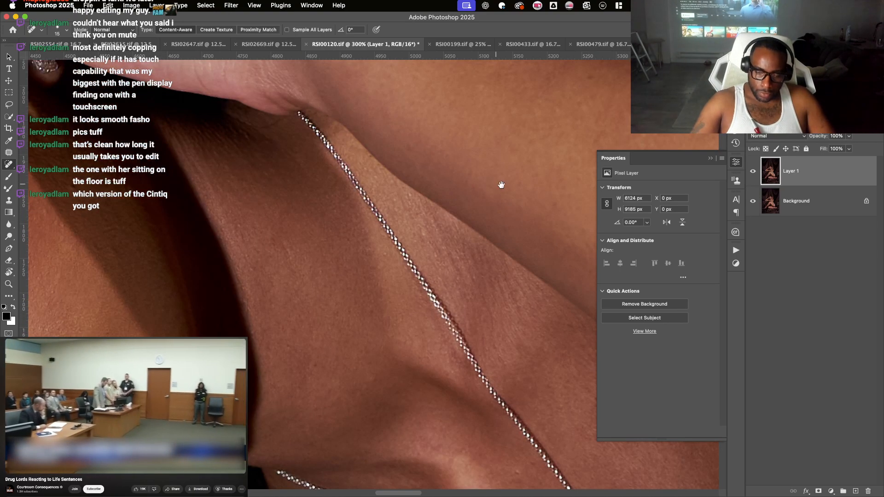
mouse_move(499, 207)
left_mouse_down()
mouse_move(465, 340)
mouse_move(454, 348)
left_mouse_up()
left_click(367, 292)
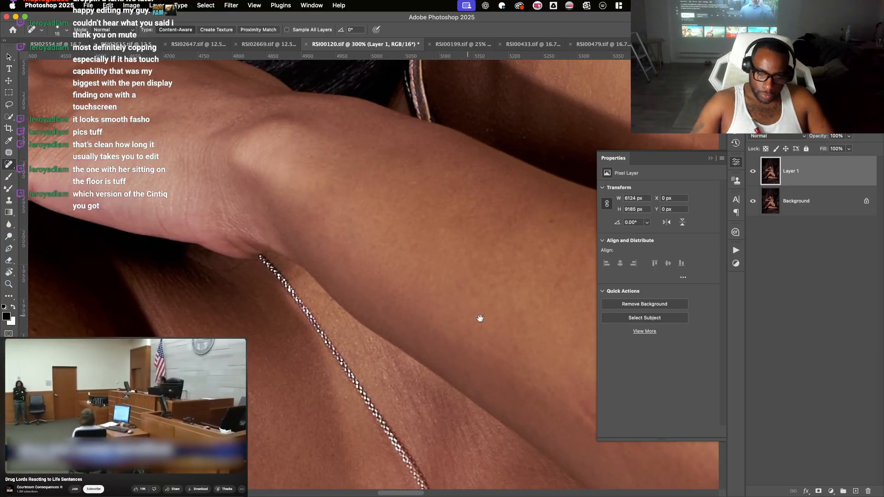
mouse_move(480, 317)
left_mouse_down()
mouse_move(378, 233)
mouse_move(351, 188)
left_mouse_up()
left_click_drag(531, 292, 462, 266)
mouse_move(396, 277)
left_mouse_down()
mouse_move(408, 287)
mouse_move(361, 254)
mouse_move(324, 246)
left_mouse_up()
left_click_drag(443, 364, 459, 371)
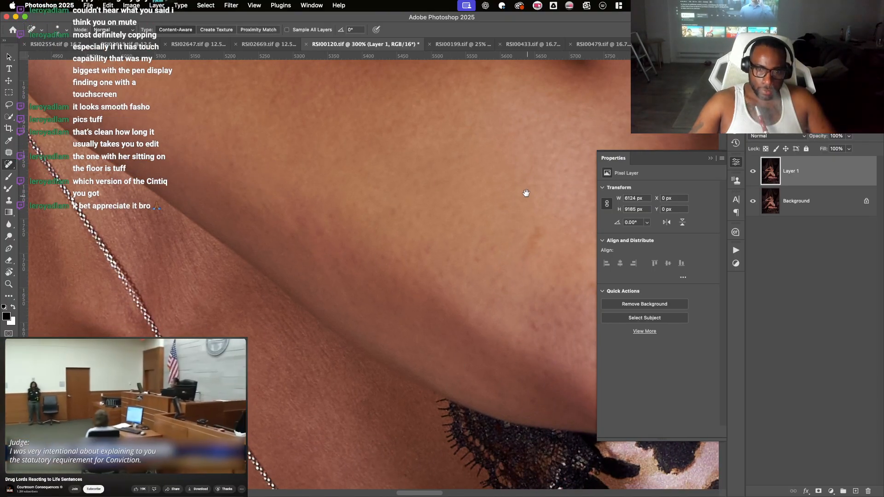
- Heal the elongated brown mark on the forearm just before the elbow
left_click_drag(525, 192, 411, 328)
left_click_drag(484, 276, 438, 189)
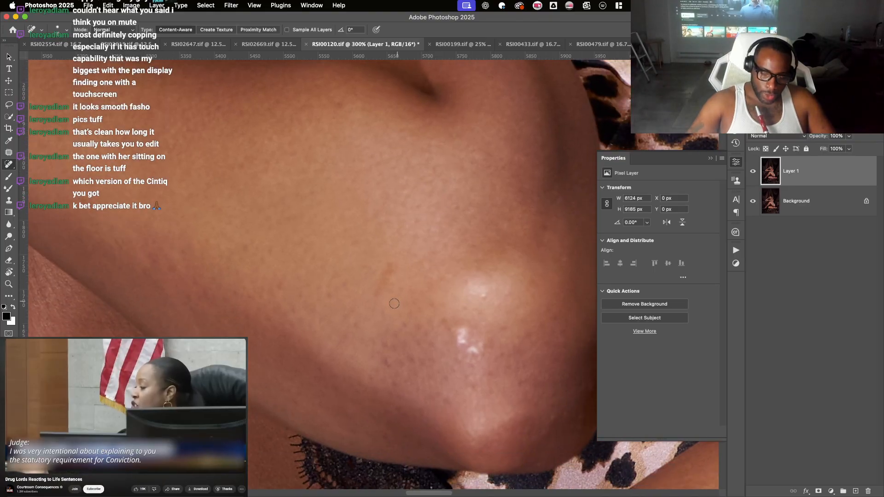
mouse_move(385, 294)
left_mouse_down()
mouse_move(391, 282)
mouse_move(382, 283)
left_mouse_up()
left_click_drag(379, 285, 376, 296)
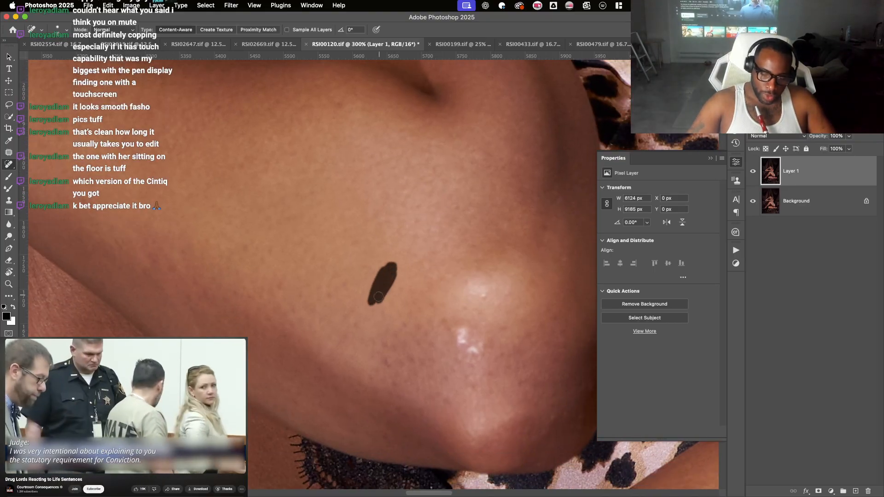
- Heal the dark spots around the elbow and remove the small shiny highlights on its skin
scroll(493, 280, "right", 2)
scroll(493, 280, "down", 1)
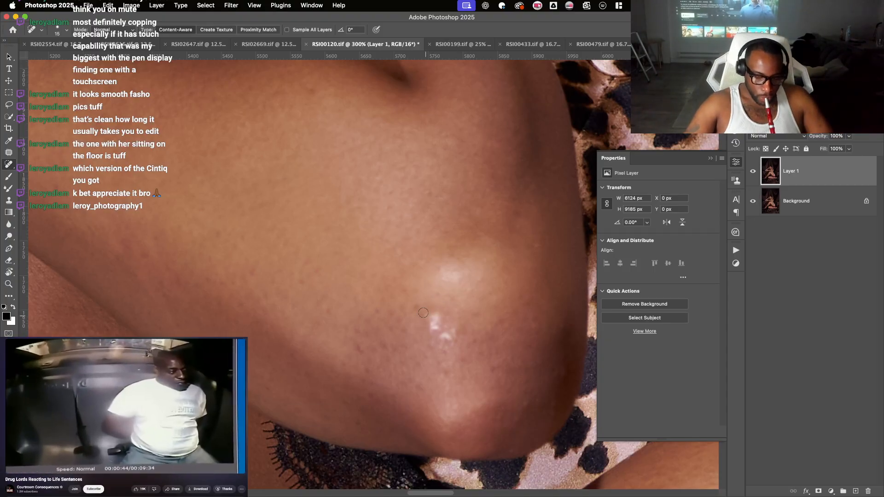
left_click_drag(381, 308, 405, 333)
left_click_drag(354, 349, 358, 352)
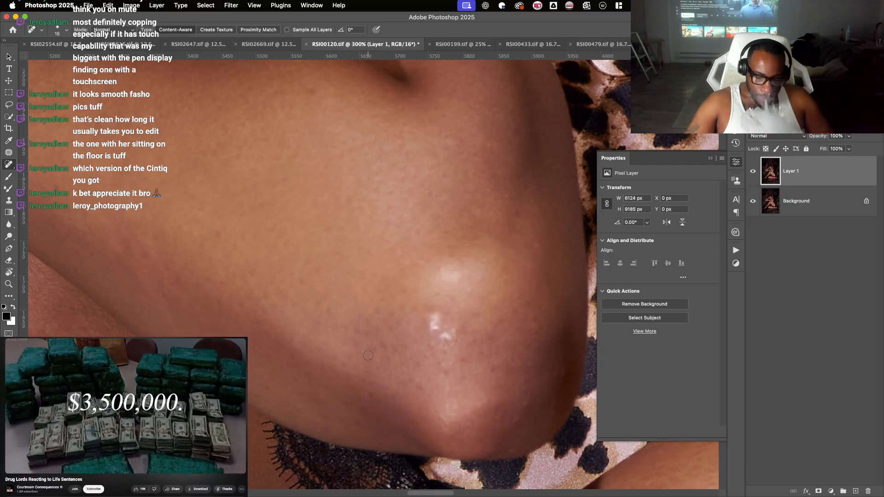
mouse_move(453, 303)
left_mouse_down()
mouse_move(432, 319)
mouse_move(423, 309)
mouse_move(436, 305)
mouse_move(446, 327)
left_mouse_up()
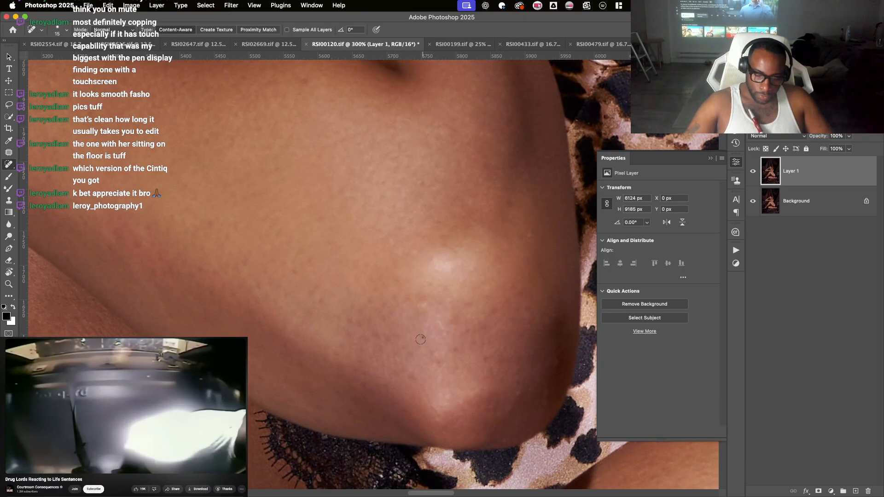
left_click(443, 363)
mouse_move(483, 357)
left_mouse_down()
mouse_move(463, 336)
mouse_move(447, 358)
left_mouse_up()
left_click(463, 334)
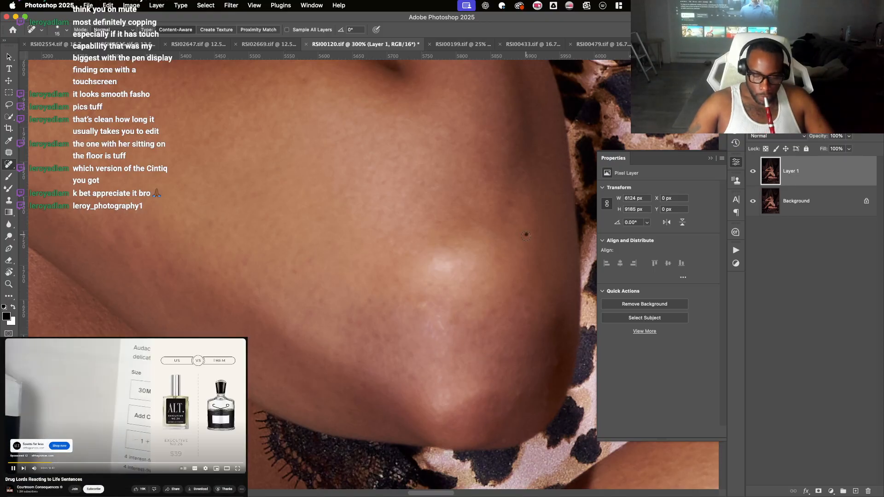
mouse_move(500, 152)
left_mouse_down()
mouse_move(487, 267)
mouse_move(458, 381)
left_mouse_up()
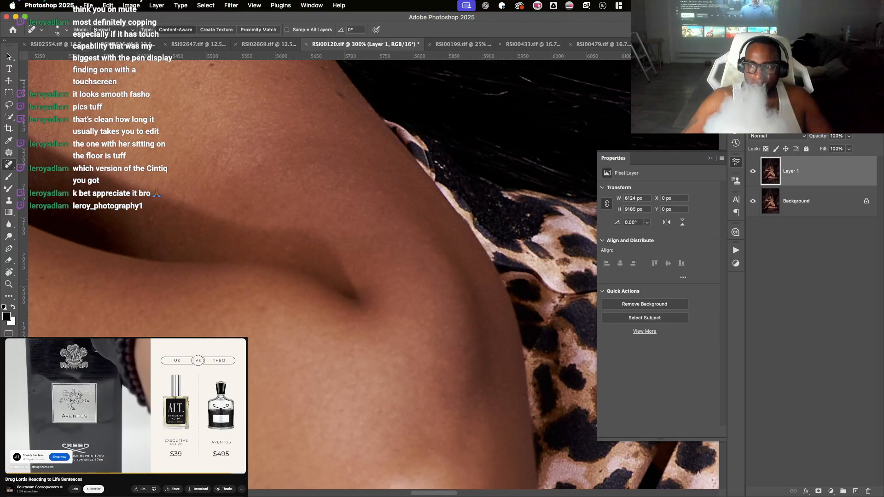
- Switch to the browser, skip the video advertisement, and return to Photoshop
key("super+Tab")
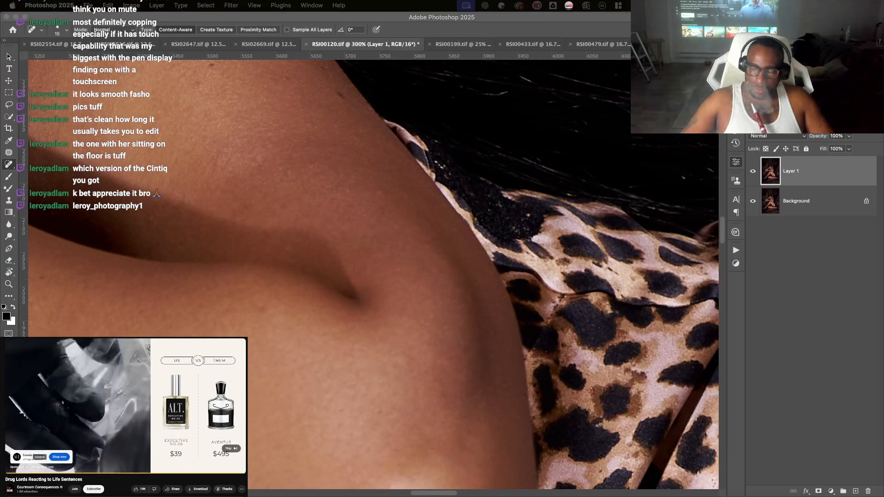
left_click(231, 449)
left_click(414, 267)
- Heal the dark spots on the rounded shoulder and the stray hairs along its edge
left_click_drag(378, 219, 475, 338)
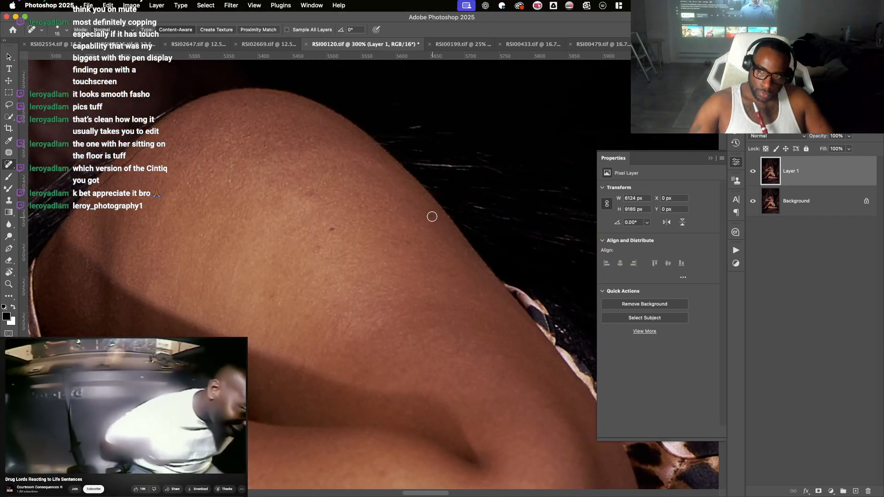
left_click_drag(439, 255, 481, 296)
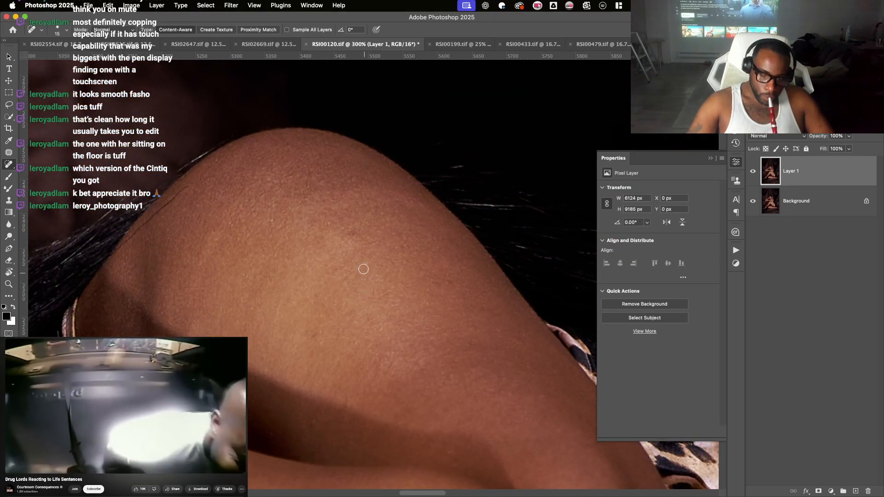
left_click(346, 276)
left_click(338, 269)
left_click_drag(348, 238, 352, 231)
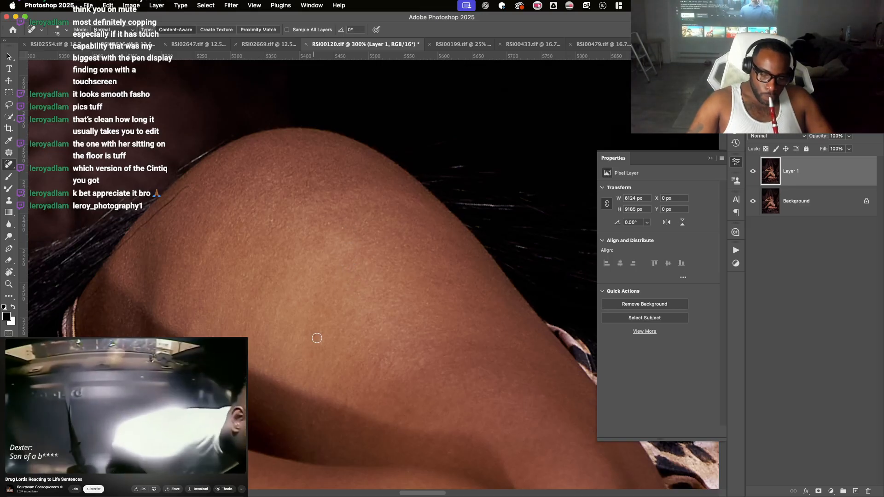
left_click_drag(304, 325, 470, 345)
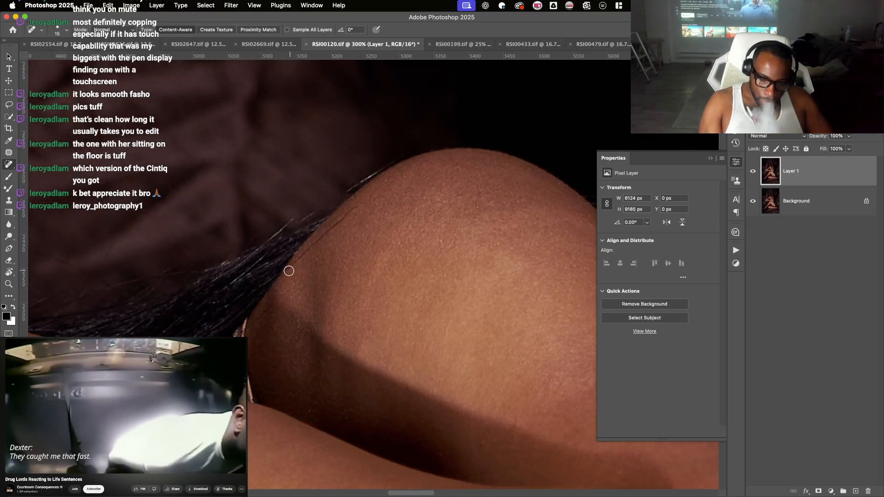
mouse_move(286, 272)
left_mouse_down()
mouse_move(356, 207)
mouse_move(329, 228)
mouse_move(333, 235)
left_mouse_up()
- Heal the remaining small spots on the forearm in front of the shoulder strap
left_click_drag(304, 272, 375, 109)
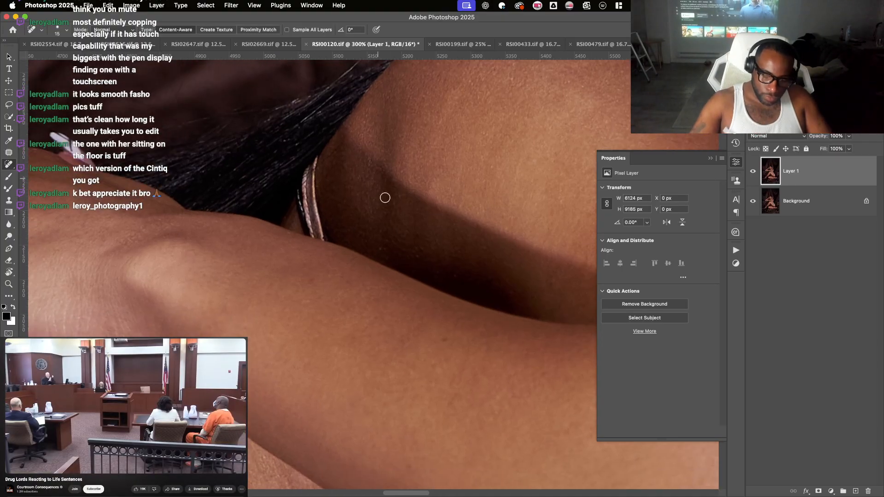
left_click(443, 339)
mouse_move(359, 365)
left_mouse_down()
mouse_move(414, 286)
mouse_move(416, 296)
mouse_move(381, 325)
left_mouse_up()
left_click_drag(415, 258, 477, 382)
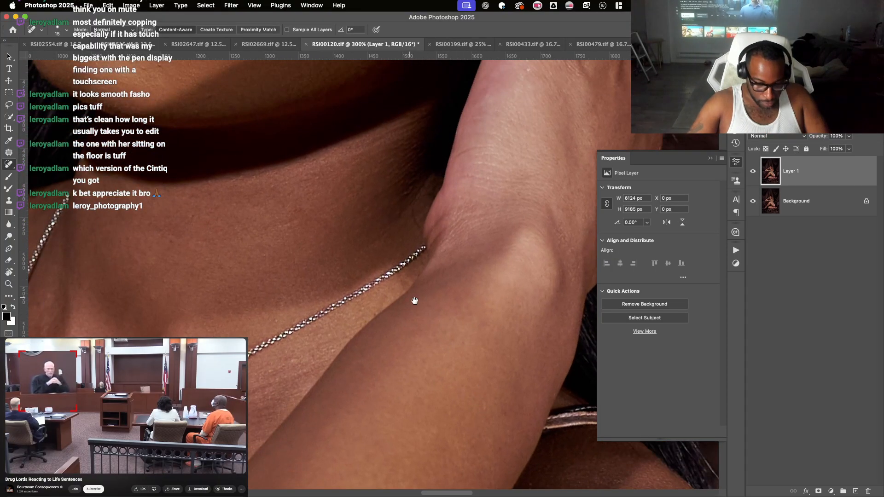
left_click_drag(415, 301, 472, 358)
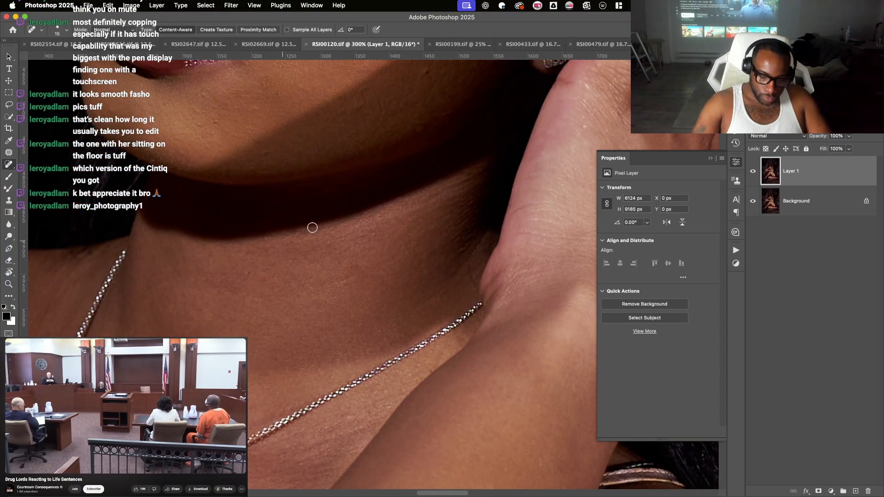
- Compare the retouched portrait with the original by hiding and showing Layer 1
key("super+minus")
key("super+minus")
key("super+minus")
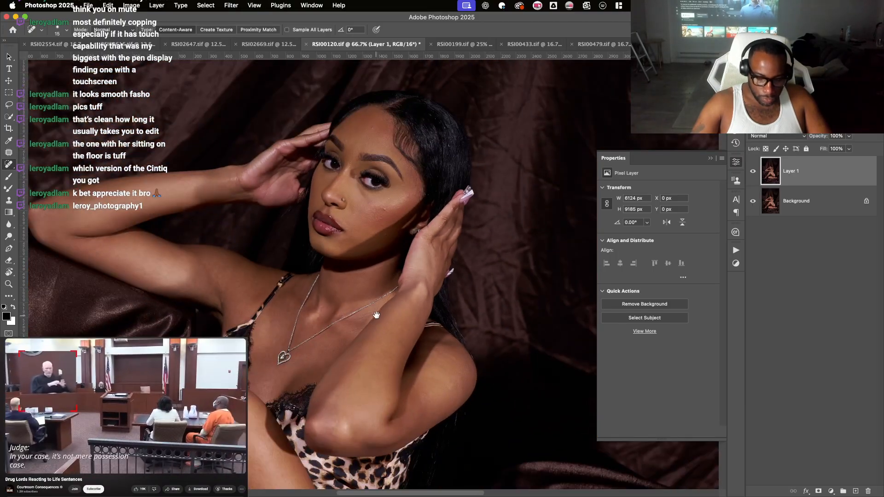
left_click_drag(377, 315, 435, 154)
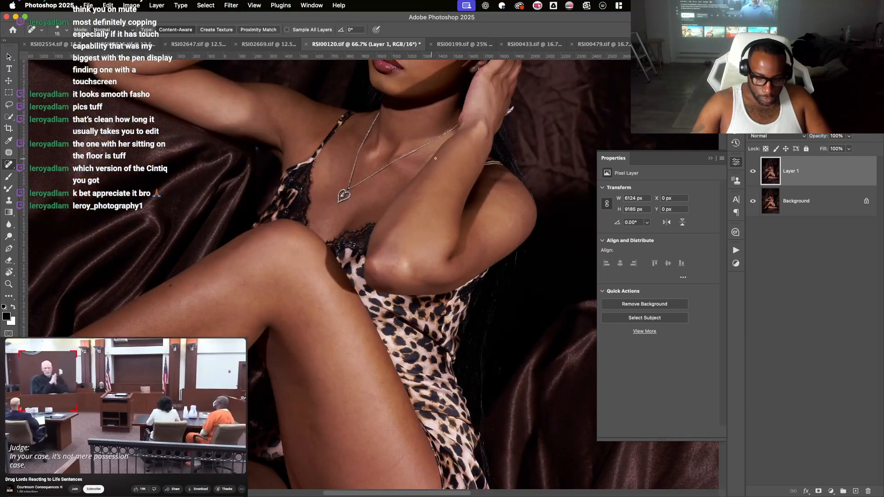
left_click_drag(387, 414, 453, 160)
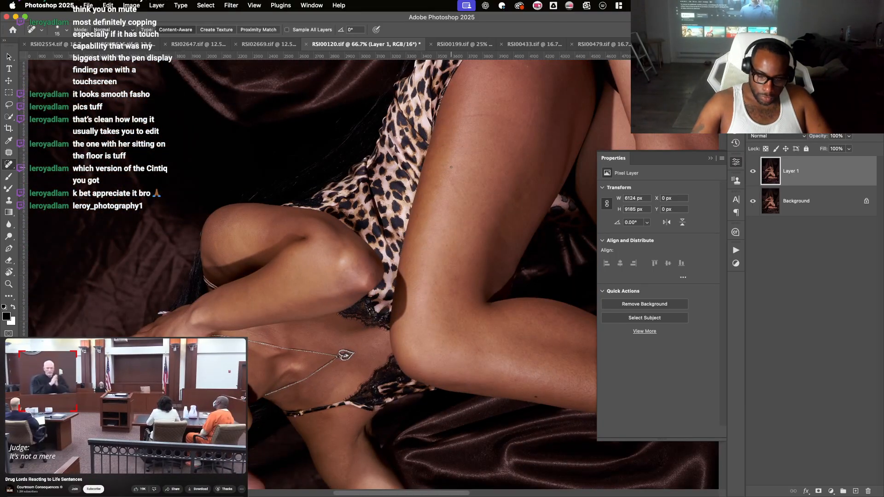
left_click(754, 172)
left_click(754, 172)
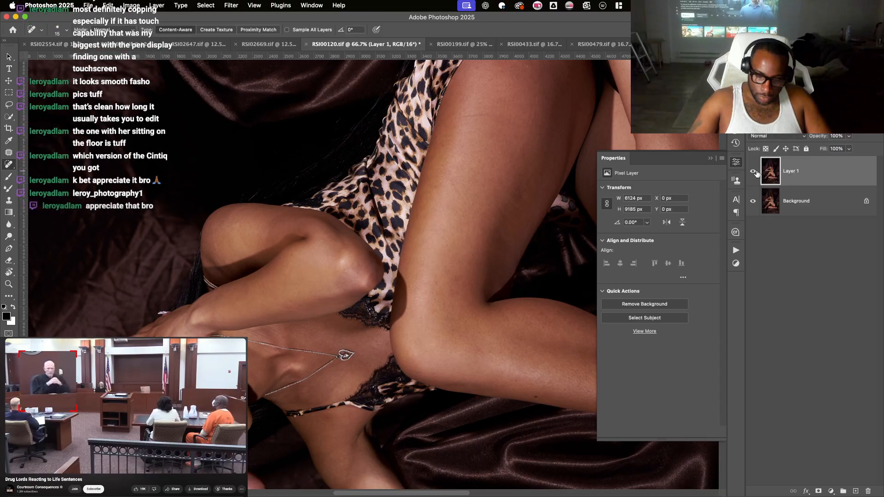
- Enlarge the healing brush to 60 px and heal the faint crease line across the upper thigh
left_click_drag(468, 189, 385, 302)
key("super+plus")
key("super+plus")
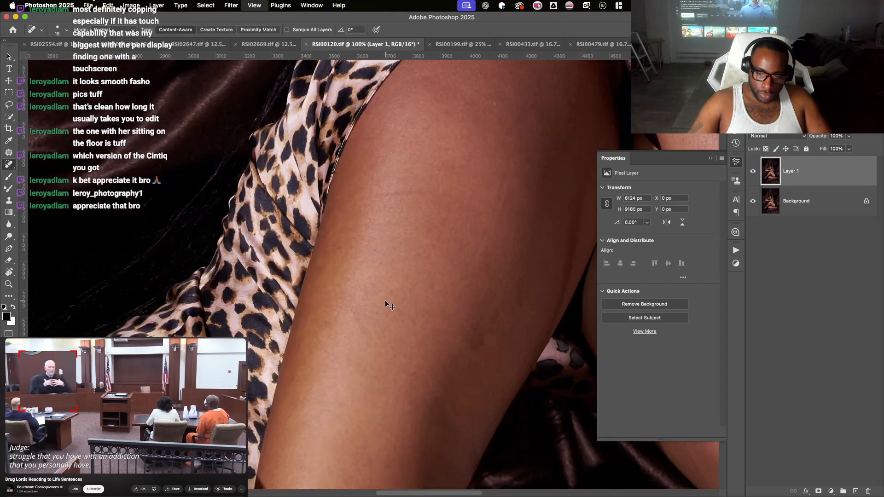
left_click_drag(467, 196, 301, 221)
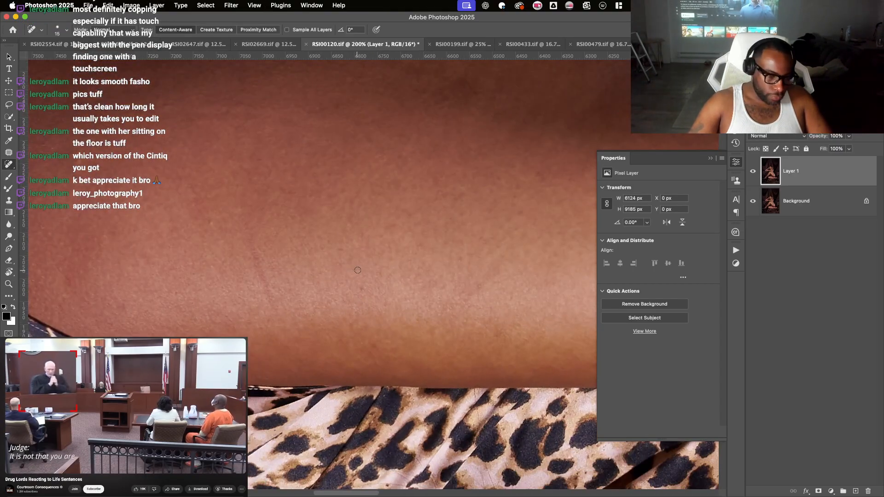
left_click_drag(334, 284, 329, 278)
key("bracketright")
key("bracketright")
key("bracketright")
key("bracketright")
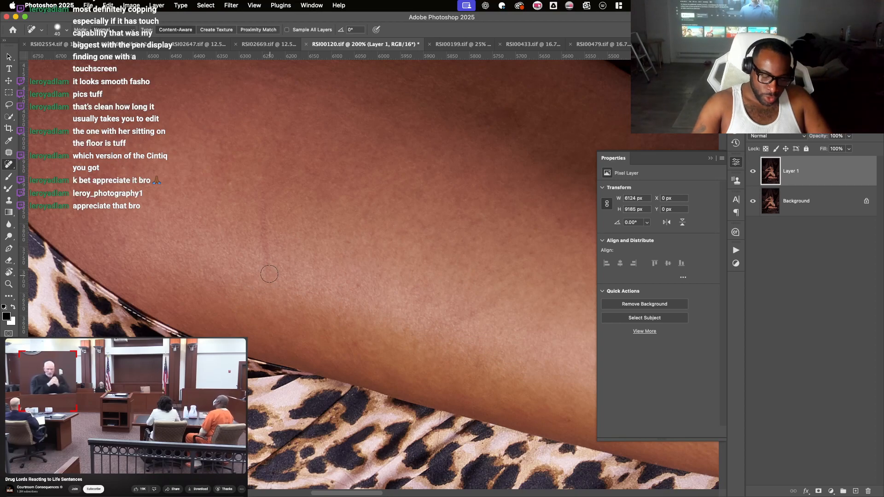
left_click_drag(267, 275, 260, 190)
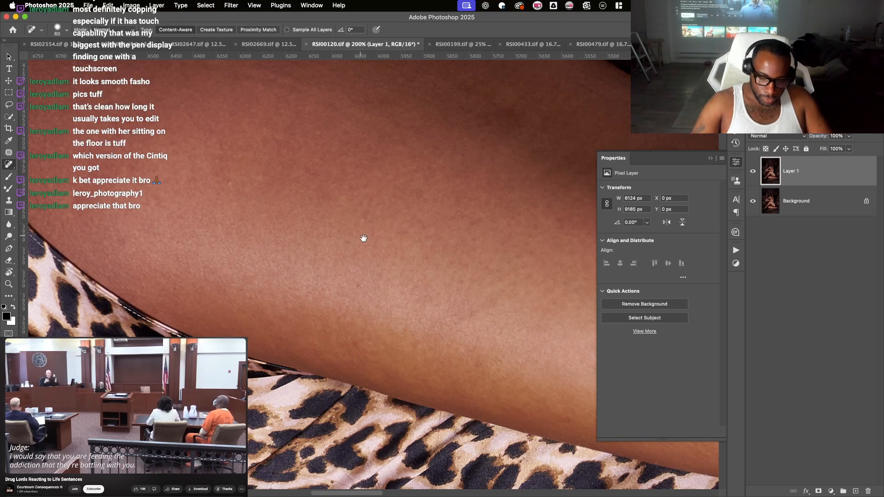
- Heal the small spots and light marks on the hip beside the edge of the leopard-print dress
mouse_move(361, 240)
left_mouse_down()
mouse_move(423, 237)
mouse_move(457, 285)
left_mouse_up()
left_click(435, 283)
left_click(243, 303)
left_click(250, 229)
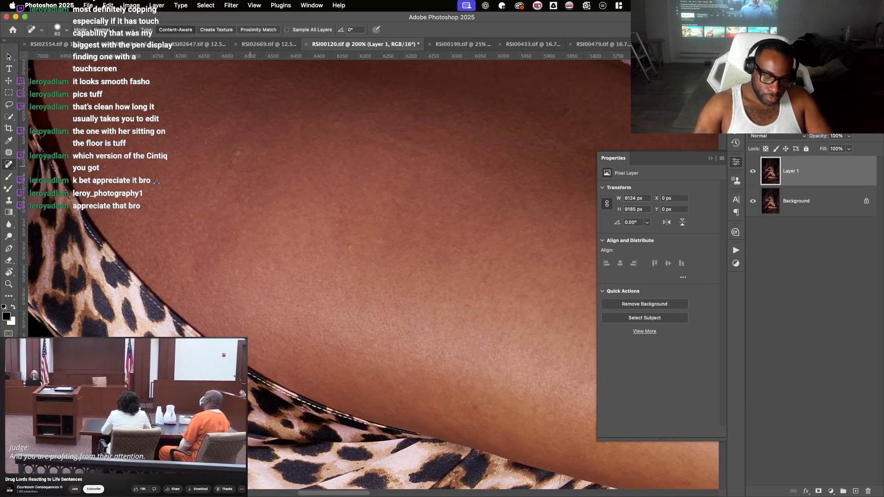
left_click_drag(230, 171, 243, 152)
- Set the healing brush to 70 px and heal the marks along the shaded side of the upper thigh
left_click_drag(454, 263, 403, 369)
key("super+minus")
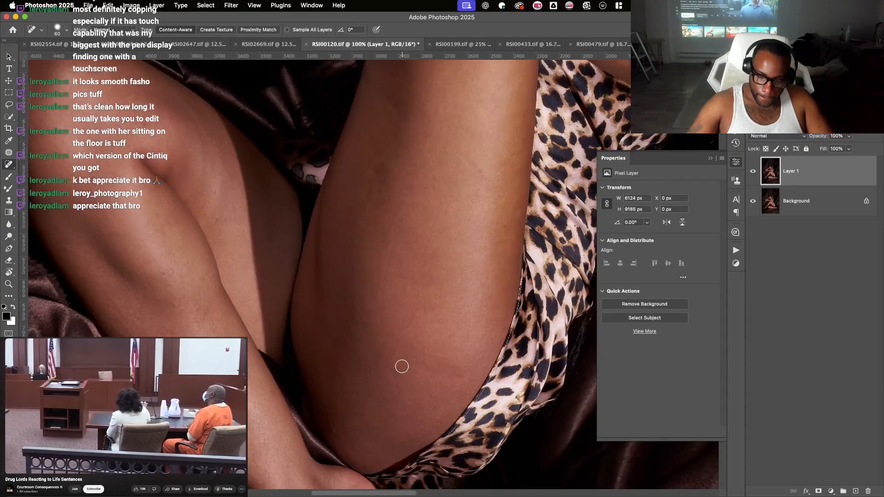
key("super+equal")
key("bracketright")
left_click_drag(389, 366, 392, 278)
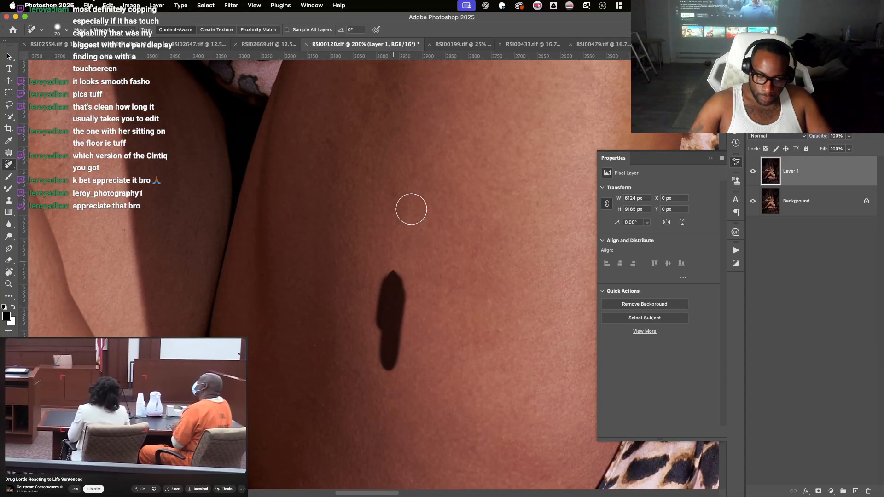
left_click_drag(407, 235, 394, 259)
left_click_drag(420, 207, 413, 327)
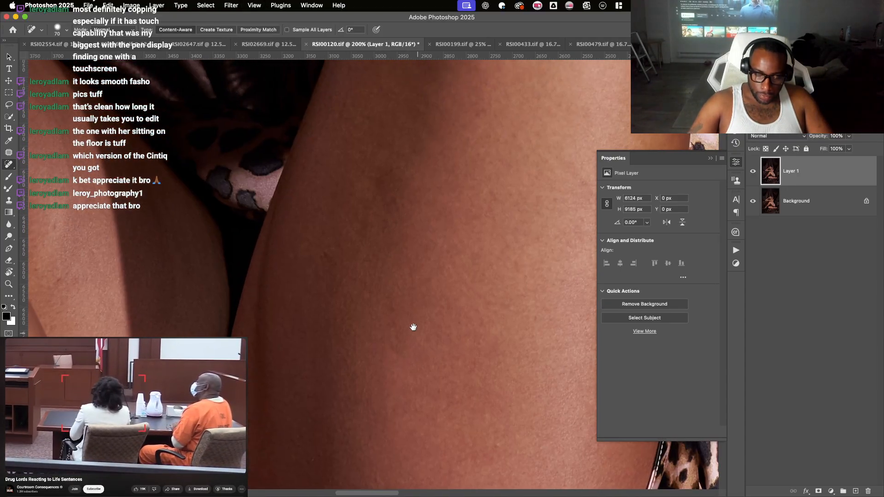
left_click_drag(330, 265, 332, 253)
- Heal the dark spots along the middle of the thigh toward the knee
left_click_drag(507, 147, 431, 242)
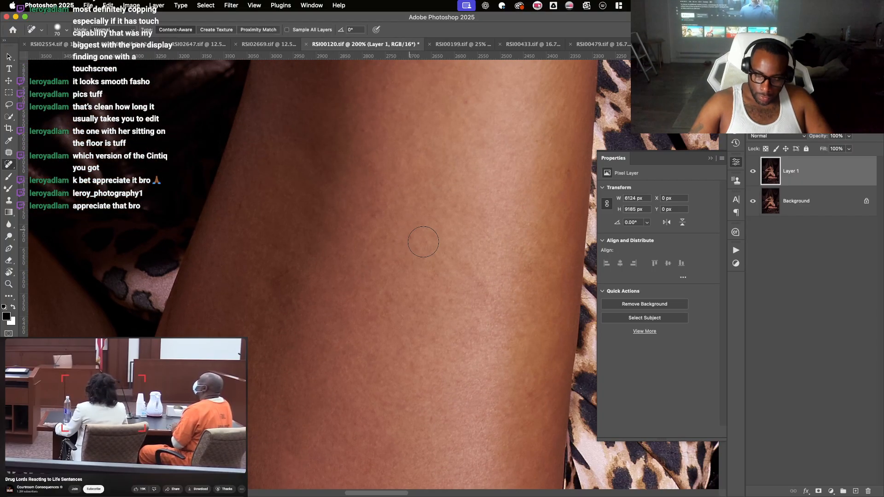
left_click(389, 302)
left_click(388, 317)
left_click_drag(407, 354, 410, 366)
left_click_drag(472, 205, 461, 316)
left_click_drag(457, 194, 456, 188)
left_click_drag(469, 398, 448, 359)
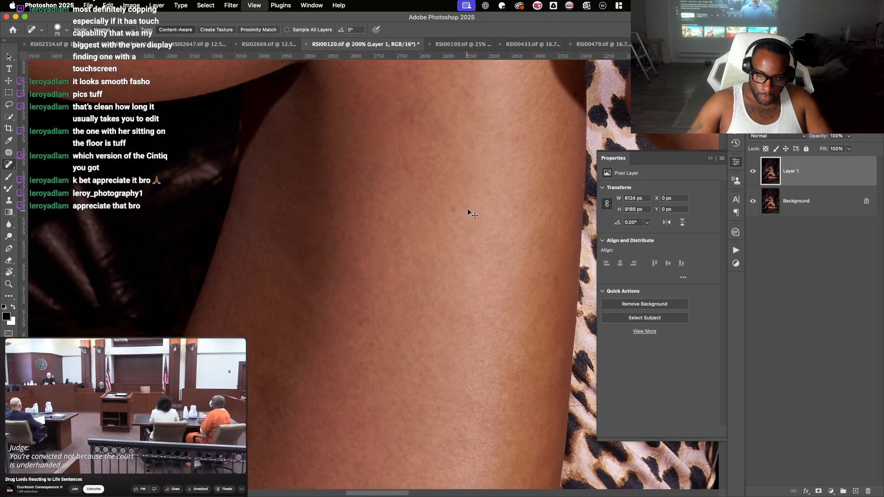
- Heal the blemishes on the raised lower leg below the knee and remove the dark mole near its upper edge
key("super+minus")
key("super+minus")
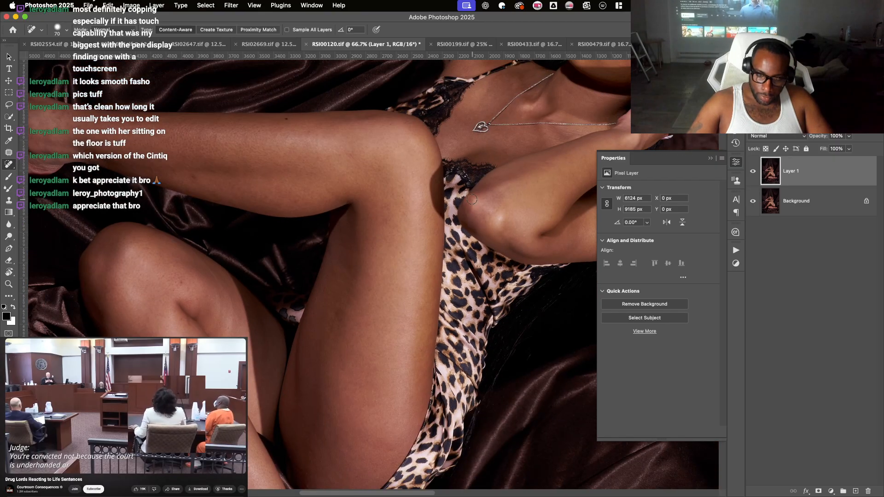
key("super+plus")
mouse_move(413, 189)
left_mouse_down()
mouse_move(419, 181)
mouse_move(428, 230)
mouse_move(465, 314)
left_mouse_up()
left_click(395, 242)
mouse_move(382, 241)
left_mouse_down()
mouse_move(419, 258)
mouse_move(421, 237)
mouse_move(444, 232)
left_mouse_up()
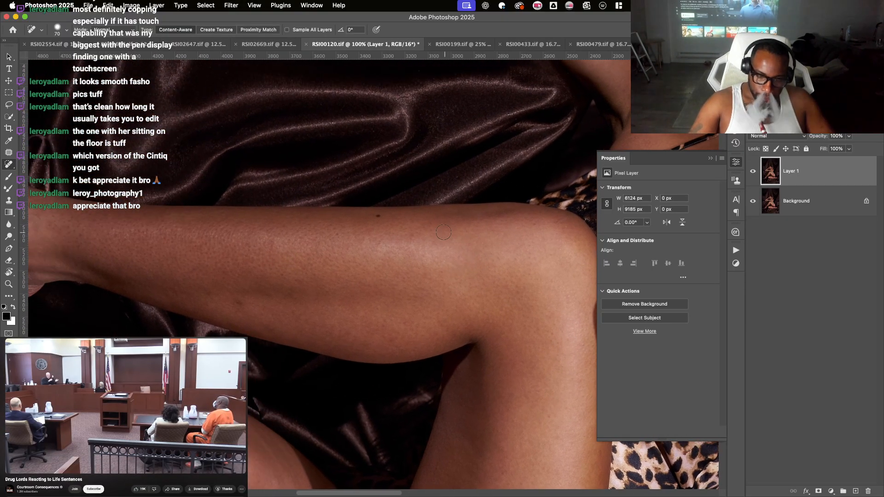
left_click_drag(358, 222, 396, 232)
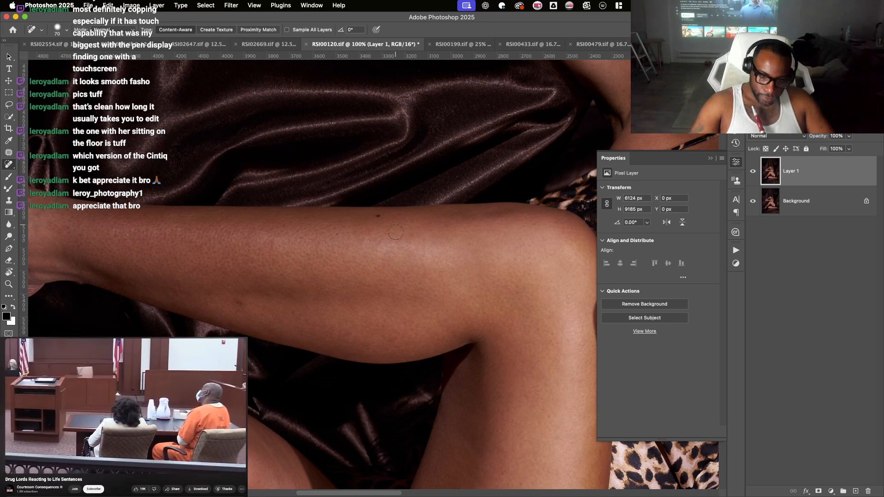
left_click(378, 216)
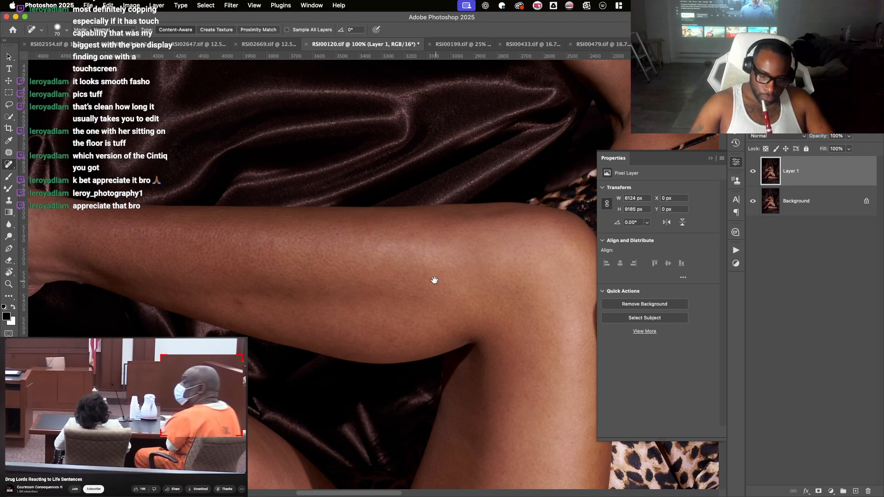
- Heal the dark spots on the calf of the raised leg
scroll(410, 253, "left", 5)
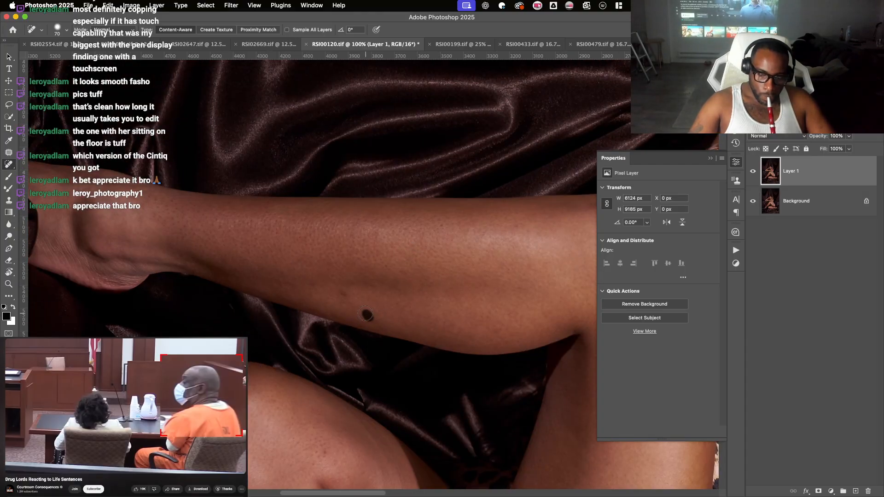
left_click(343, 296)
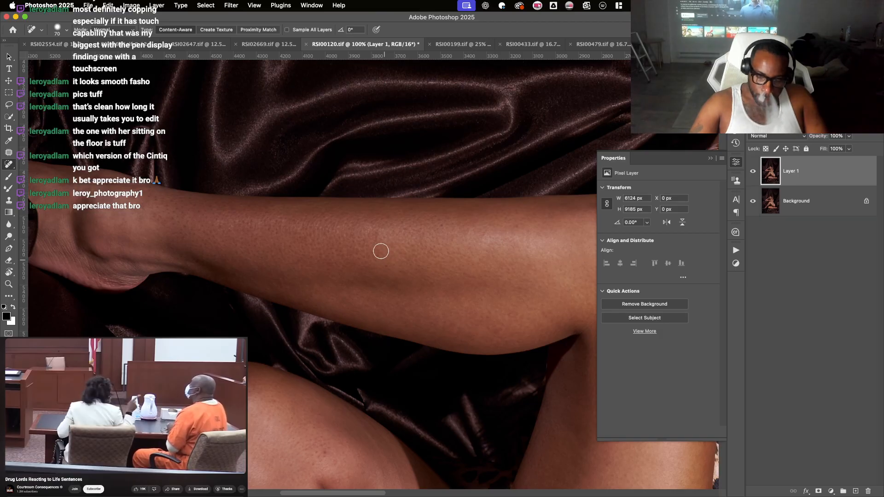
left_click(385, 266)
- Heal the small spots along the outer edge of the raised leg's shin
left_click_drag(384, 247, 405, 167)
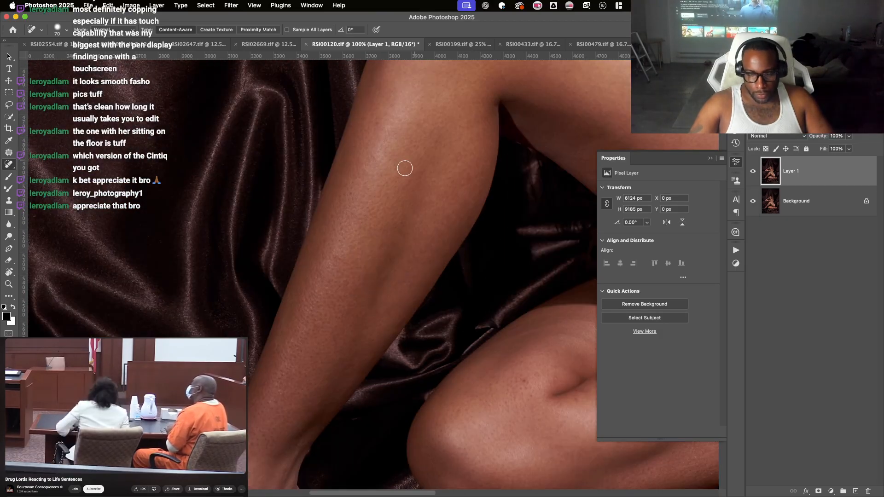
left_click(378, 121)
left_click(348, 193)
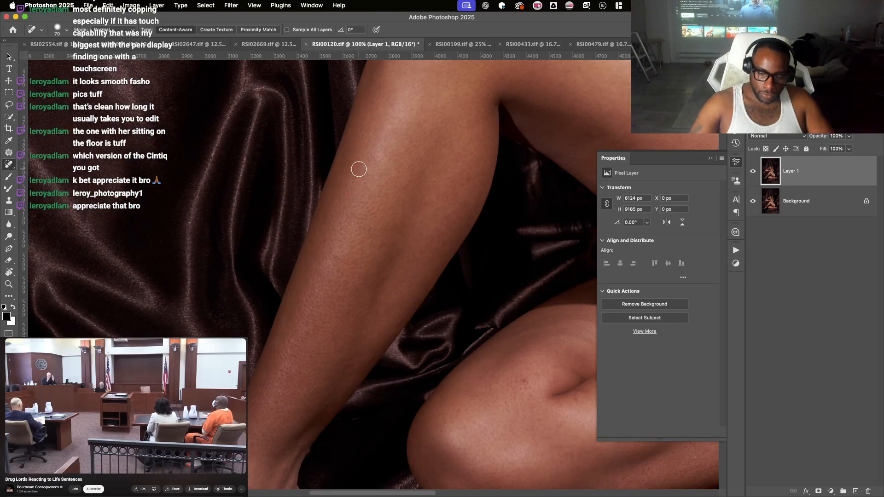
left_click_drag(324, 214, 328, 228)
left_click(324, 241)
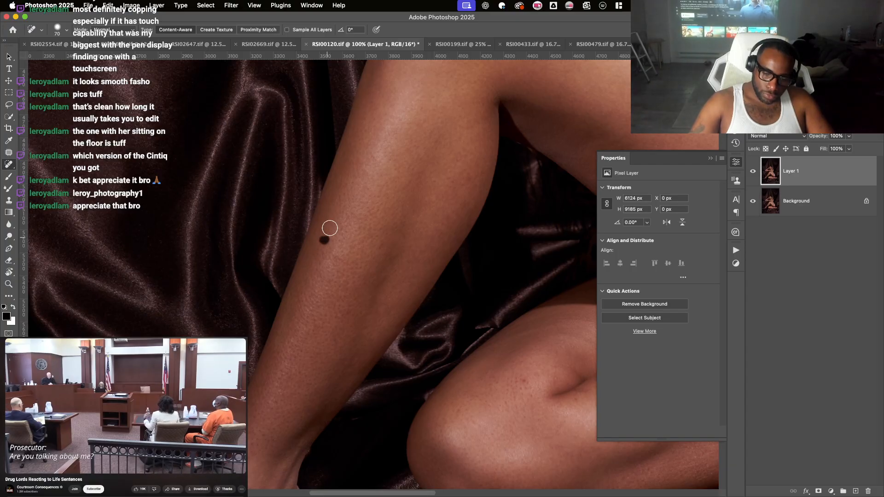
- Heal the small spots on the skin just above the ankle
mouse_move(423, 265)
left_mouse_down()
mouse_move(427, 218)
mouse_move(445, 178)
left_mouse_up()
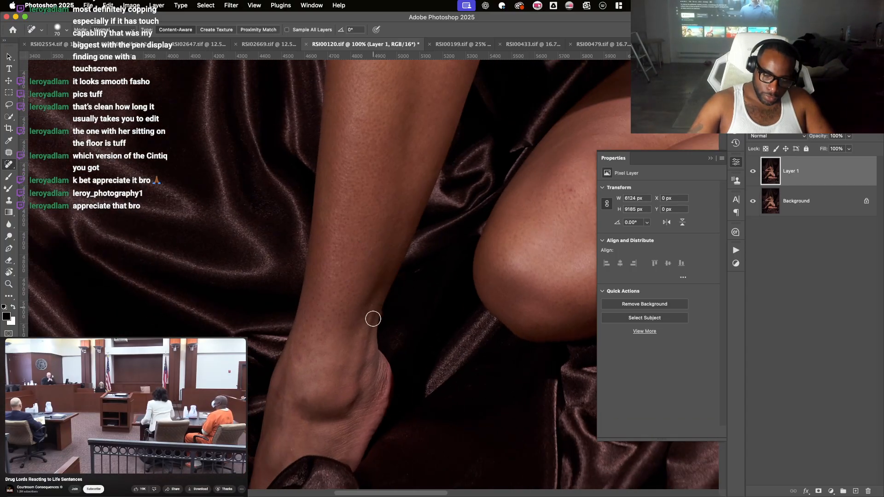
left_click(317, 301)
left_click(322, 295)
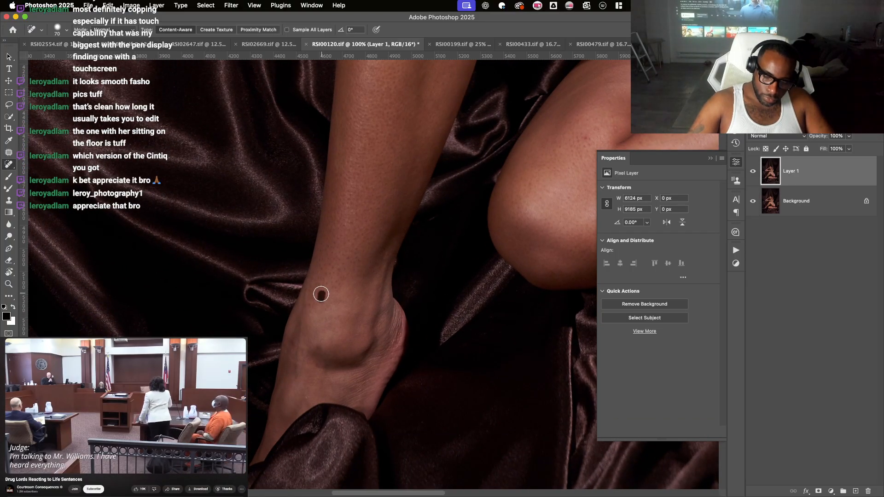
- Heal the small blemishes around the ankle and top of the foot with the content-aware Spot Healing Brush
left_click(336, 319)
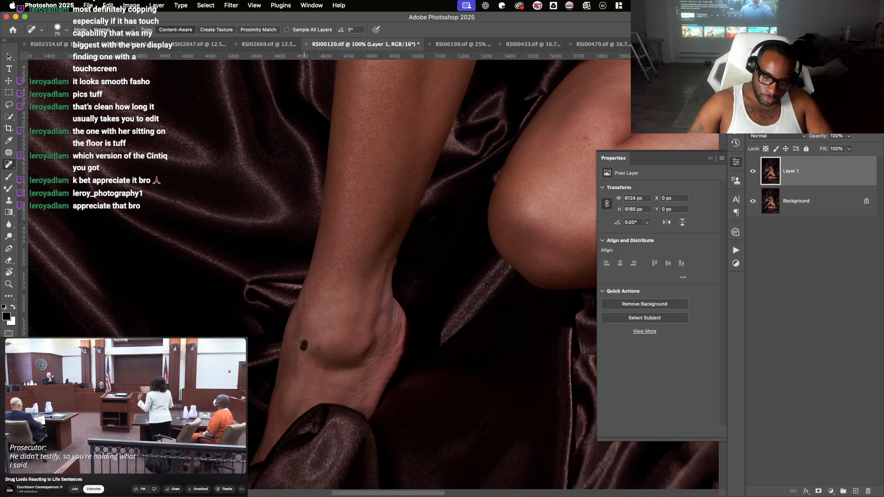
left_click_drag(331, 364, 331, 314)
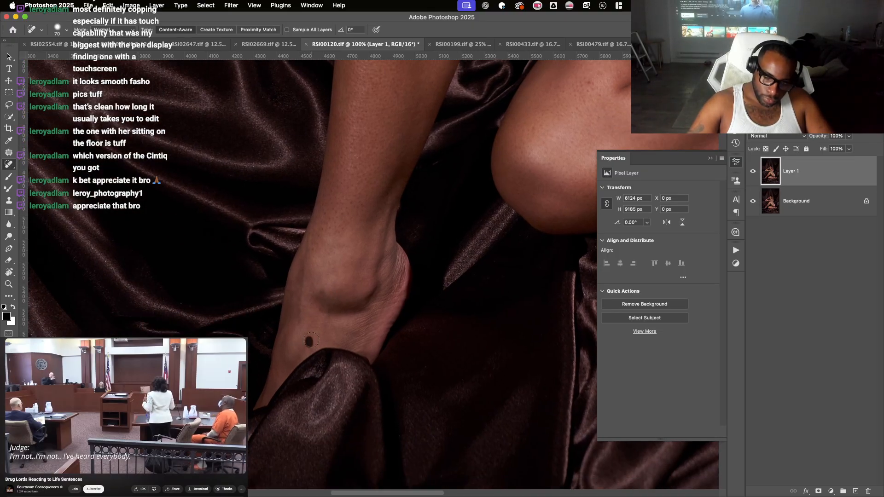
left_click(299, 313)
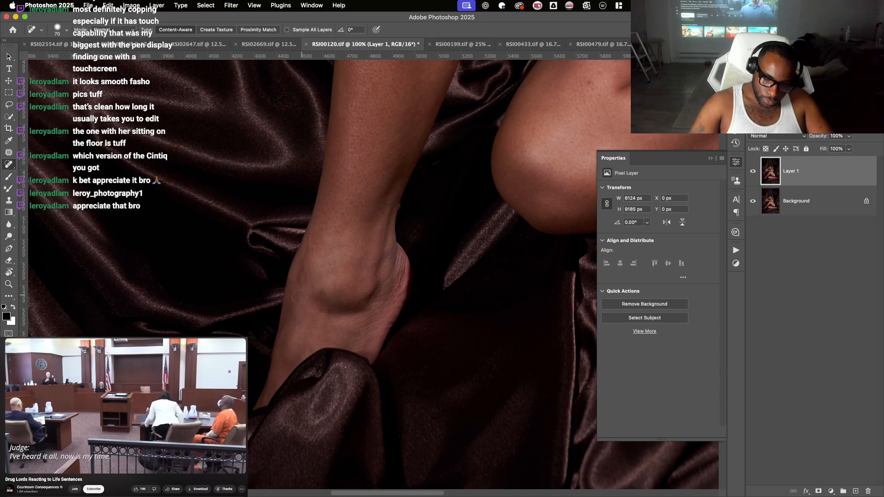
left_click(300, 279)
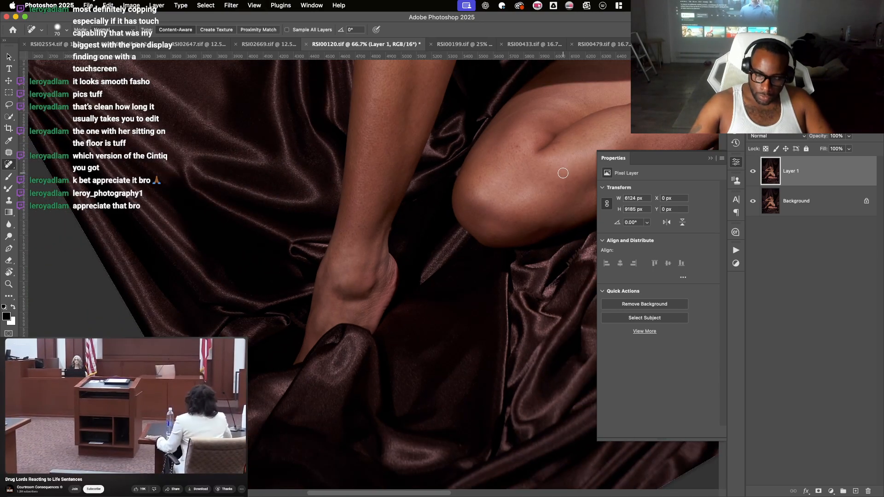
- Heal the dark spots on the bent knee and beside its skin crease
left_click_drag(556, 173, 382, 266)
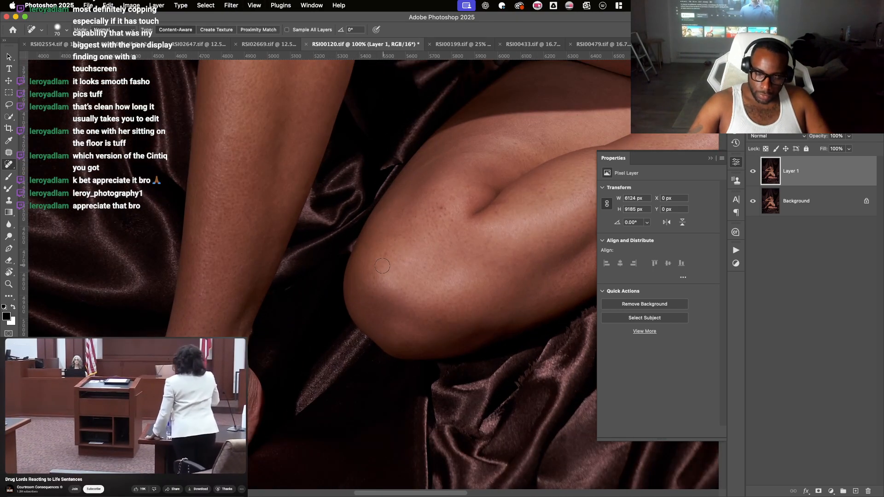
left_click(451, 213)
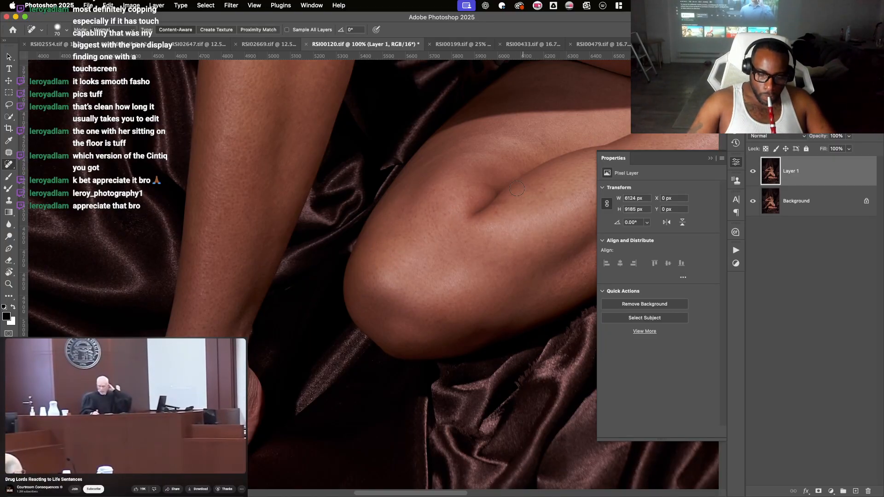
left_click(495, 212)
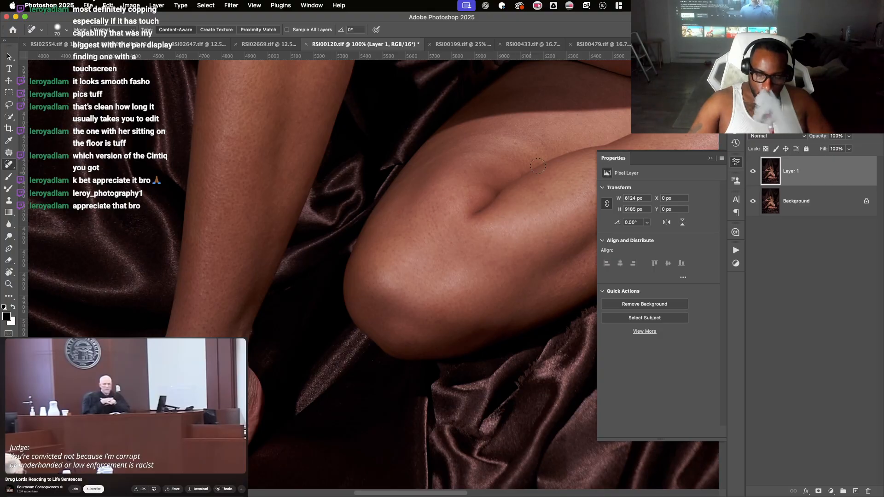
- Spot-heal the blemishes along the calf of the folded leg, from below the knee to mid-shin
left_click_drag(492, 146, 340, 150)
left_click_drag(416, 223, 405, 260)
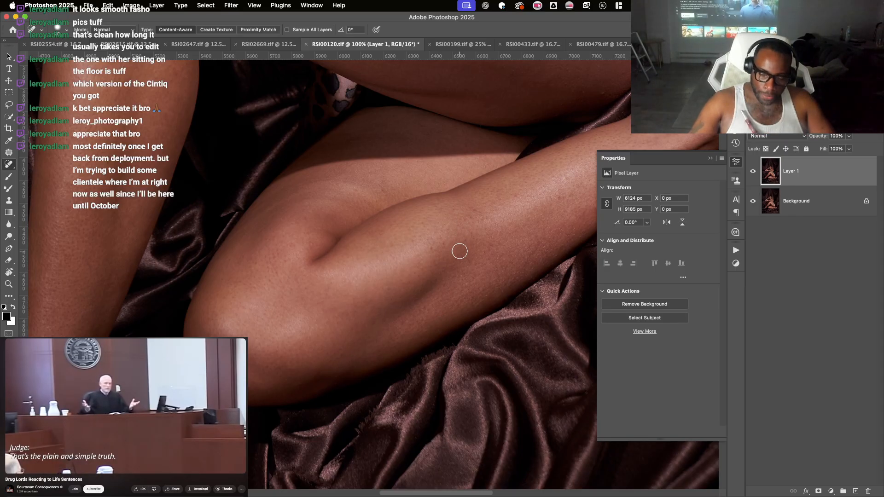
left_click_drag(453, 248, 450, 252)
left_click(441, 252)
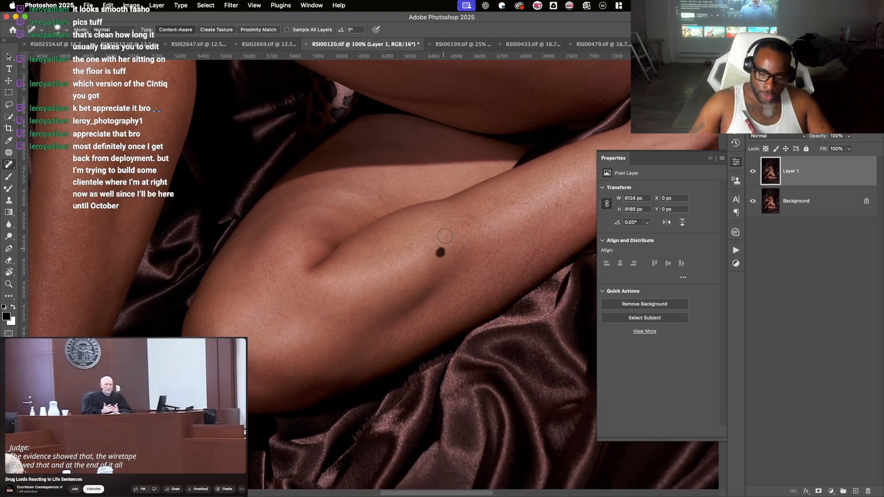
left_click_drag(497, 210, 463, 220)
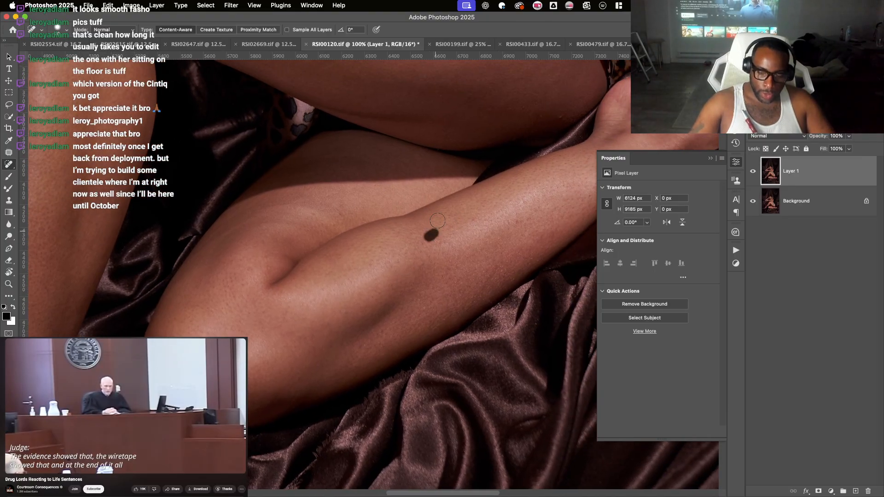
left_click(478, 221)
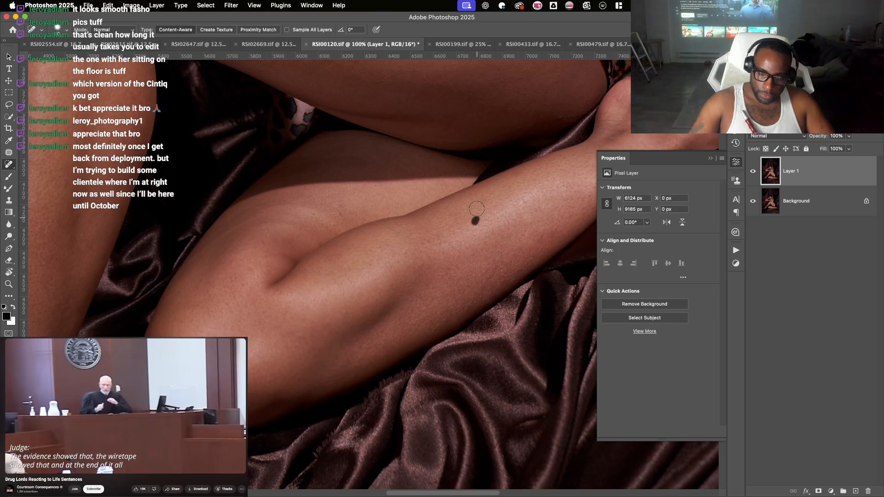
- Heal the marks on the lower shin near the satin fabric, including a short streak along its lower edge
left_click_drag(505, 189, 474, 186)
left_click_drag(446, 290, 461, 272)
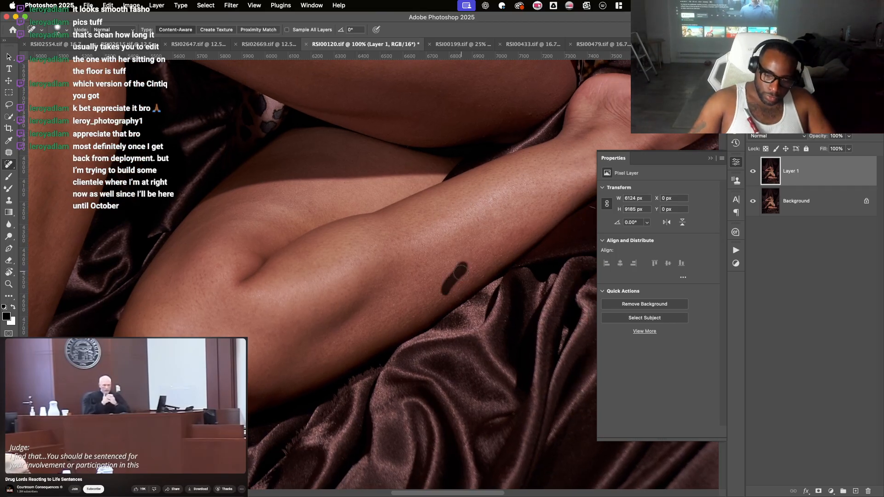
left_click(417, 270)
left_click(397, 237)
- Heal the small specks on the shadowed underside of the thigh next to the heel, using a smaller healing brush
left_click_drag(568, 151, 445, 207)
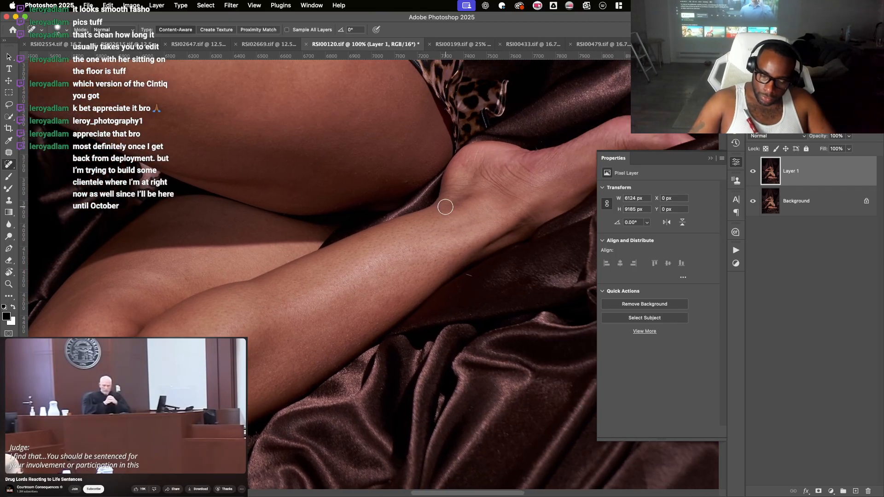
left_click_drag(511, 176, 525, 270)
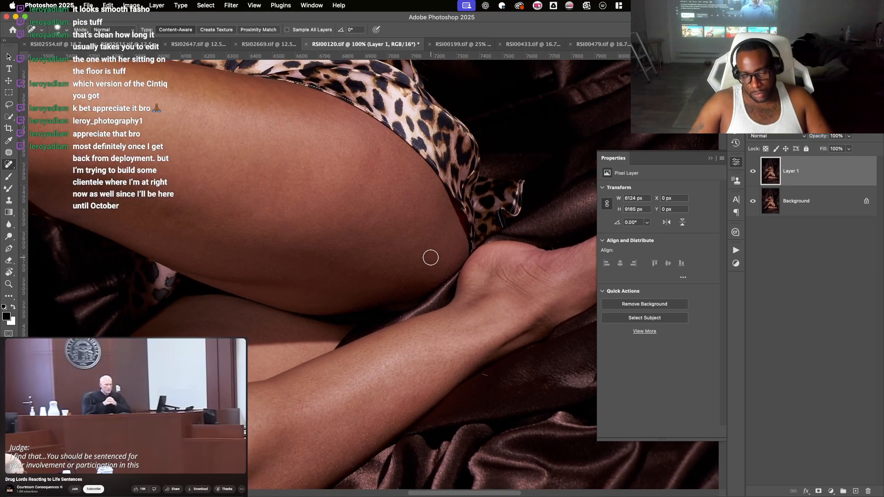
key("super+equal")
key("super+equal")
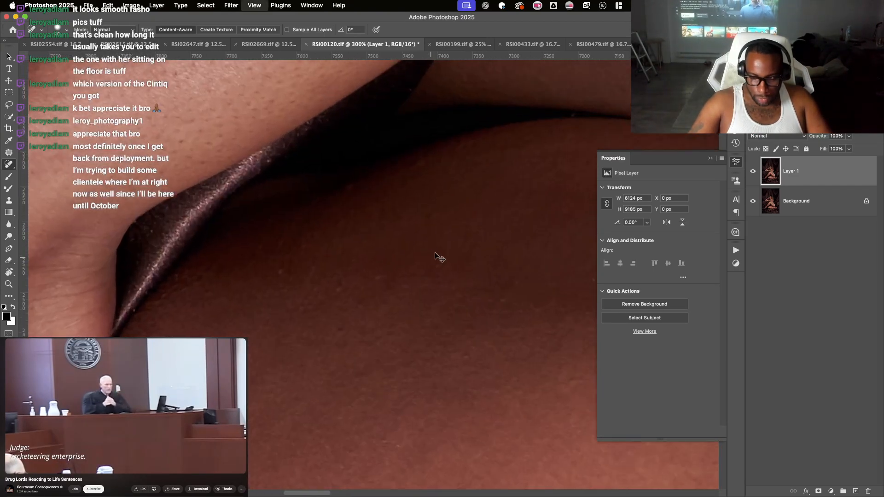
key("super+equal")
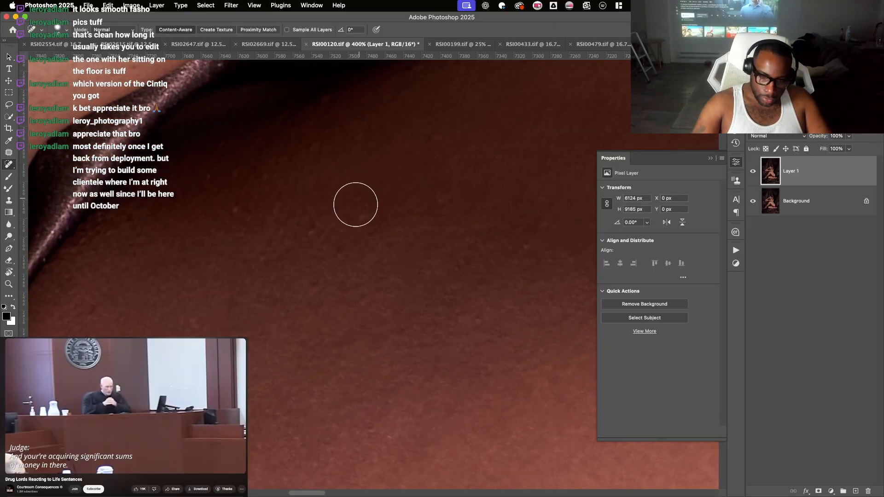
left_click_drag(362, 217, 367, 202)
key("bracketleft")
mouse_move(326, 263)
left_mouse_down()
mouse_move(370, 303)
mouse_move(378, 187)
left_mouse_up()
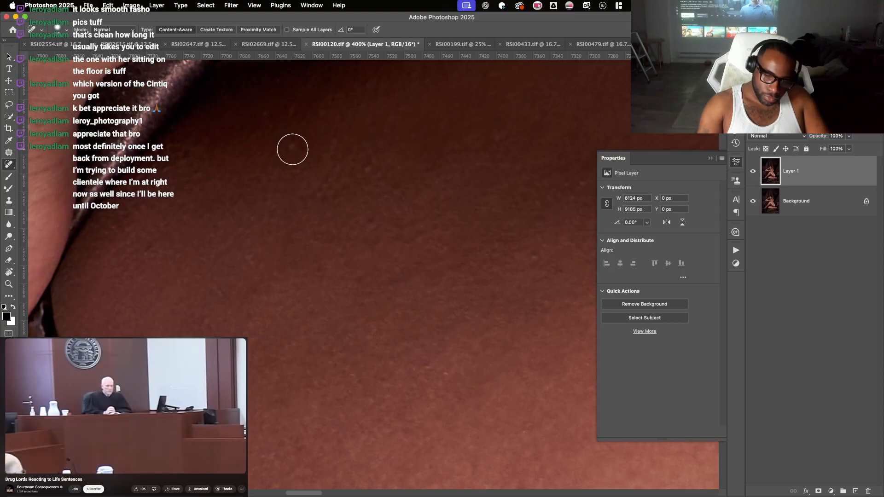
left_click(323, 112)
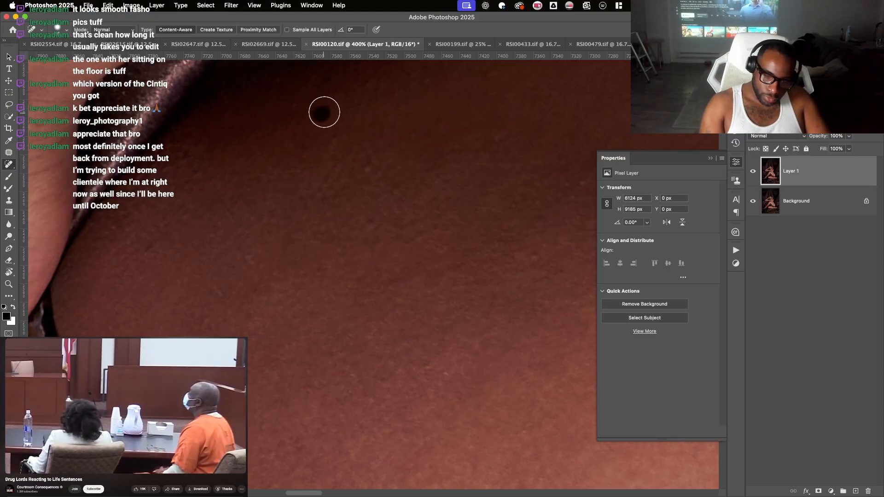
left_click(337, 138)
- Remove the specks farther along the thigh's dark edge and in the shaded skin beside it
left_click_drag(331, 177, 134, 266)
left_click(233, 196)
left_click(277, 138)
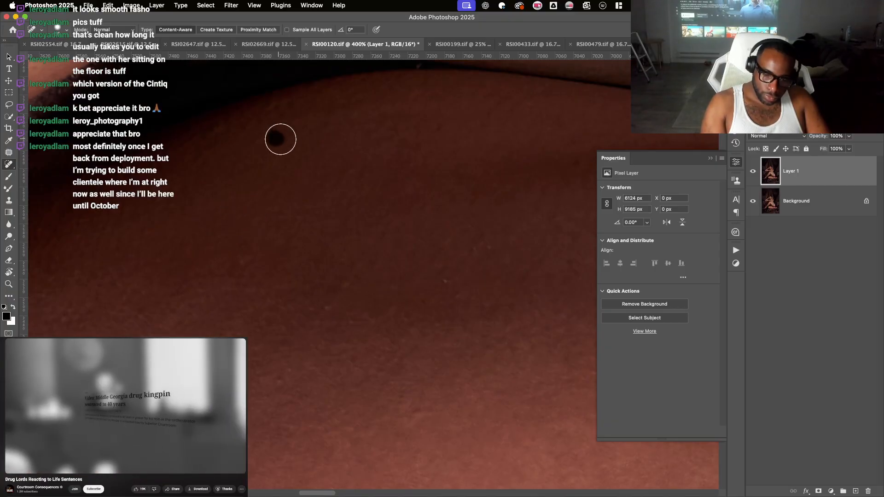
left_click(188, 142)
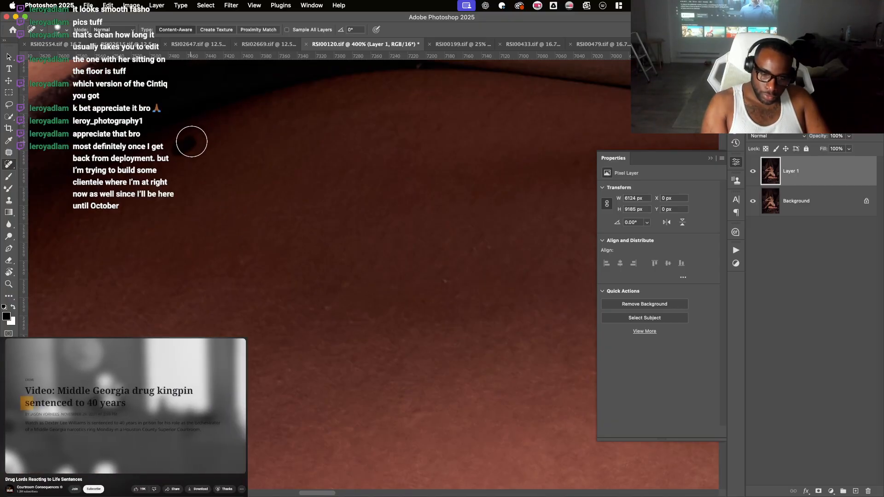
left_click_drag(396, 255, 493, 129)
left_click(372, 256)
- Rotate the canvas so the thigh stands upright and heal the specks where its shadow meets the lit skin
key("super+minus")
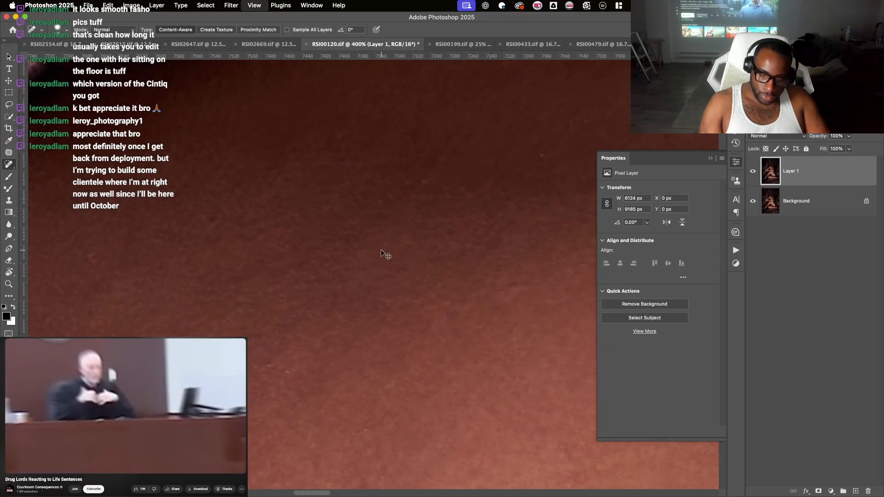
key("r")
left_click_drag(381, 249, 419, 238)
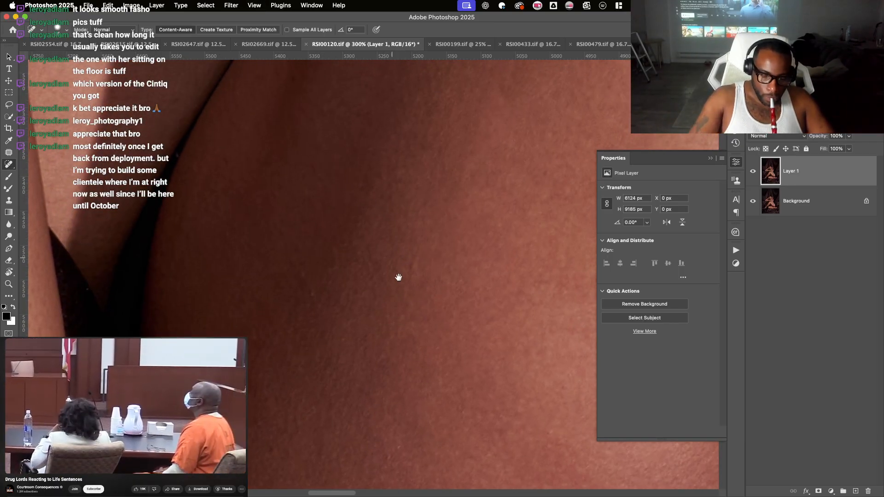
left_click(298, 277)
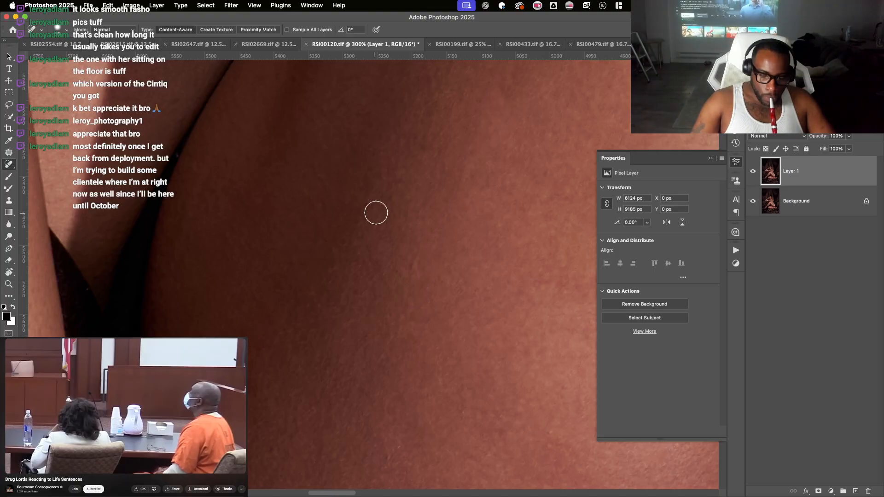
left_click(332, 265)
left_click(412, 269)
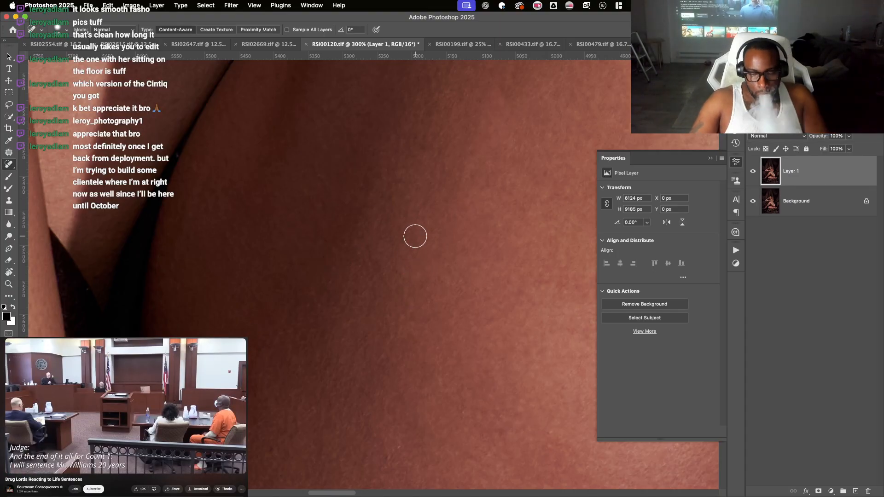
- Spot-heal the blemishes on the brightly lit part of the thigh beside the leopard-print fabric
scroll(519, 184, "right", 5)
key("super+minus")
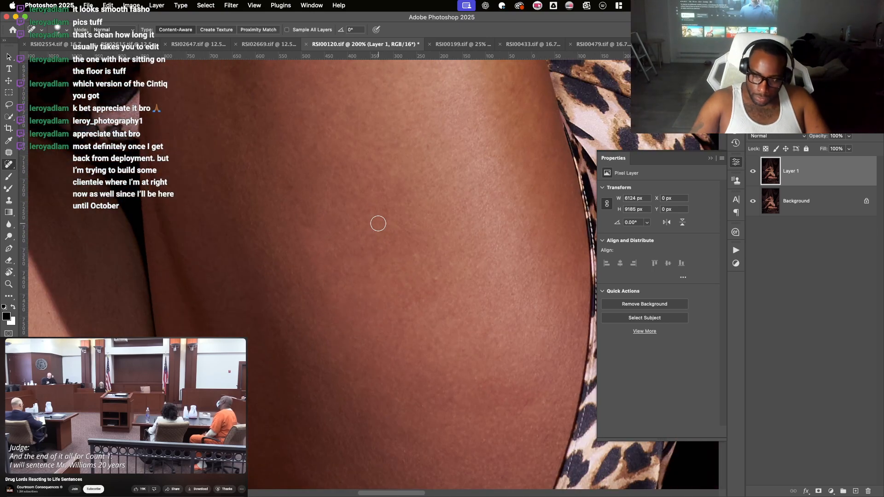
left_click_drag(462, 217, 456, 249)
left_click(448, 309)
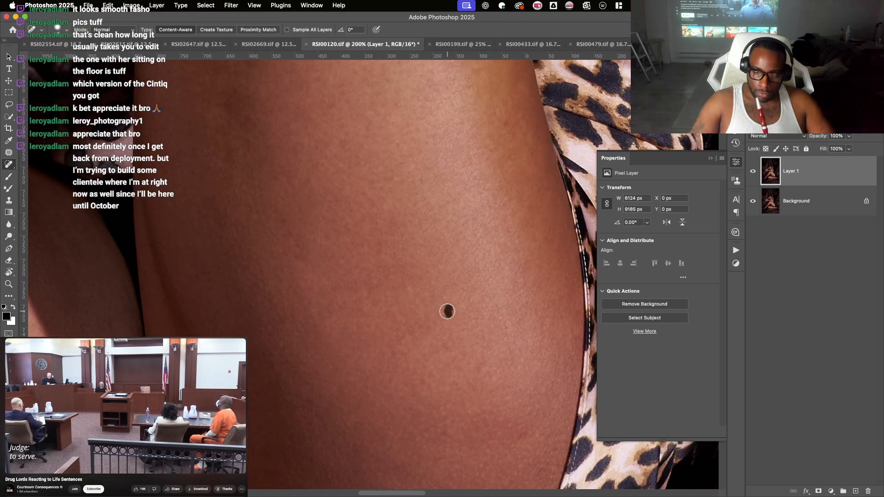
left_click(441, 296)
left_click(437, 270)
- Heal the dark spots across the middle of the thigh, working up toward the knee
left_click_drag(439, 232, 436, 349)
left_click(419, 298)
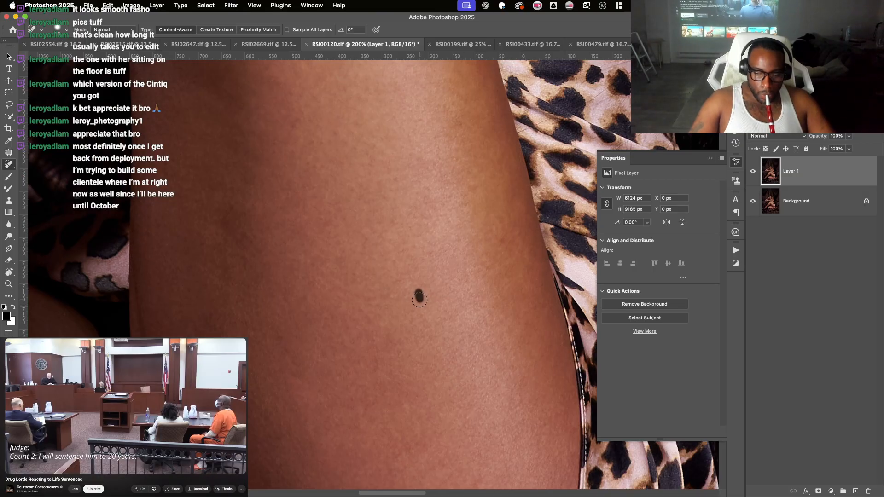
left_click(366, 238)
mouse_move(421, 211)
left_mouse_down()
mouse_move(442, 256)
mouse_move(481, 290)
mouse_move(502, 326)
left_mouse_up()
left_click(382, 233)
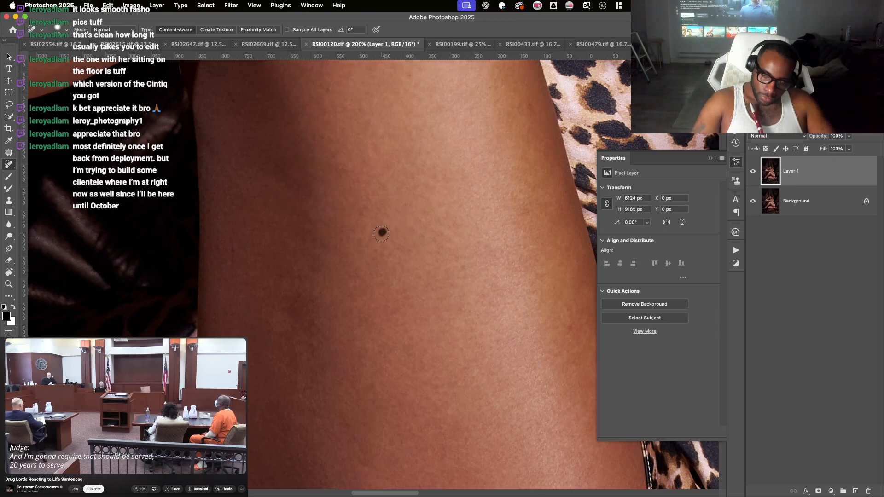
left_click(360, 238)
- Heal the marks on the thigh just below the knee bend and along its edge against the leopard-print fabric
mouse_move(377, 252)
left_mouse_down()
mouse_move(470, 359)
mouse_move(475, 397)
left_mouse_up()
left_click(444, 196)
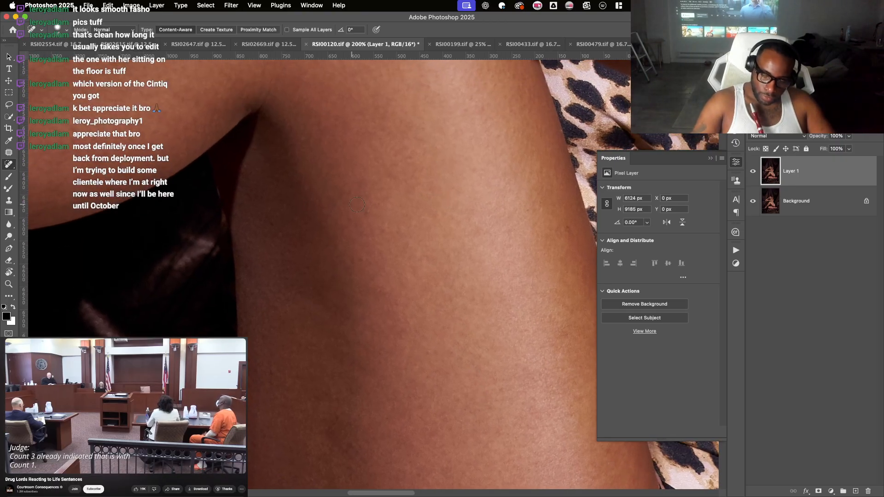
left_click_drag(378, 226, 380, 236)
left_click_drag(518, 254, 435, 289)
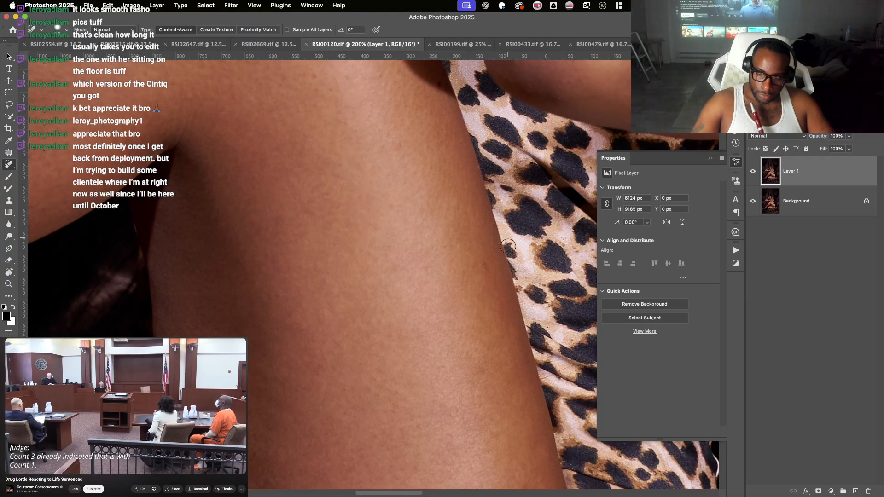
left_click_drag(489, 262, 490, 272)
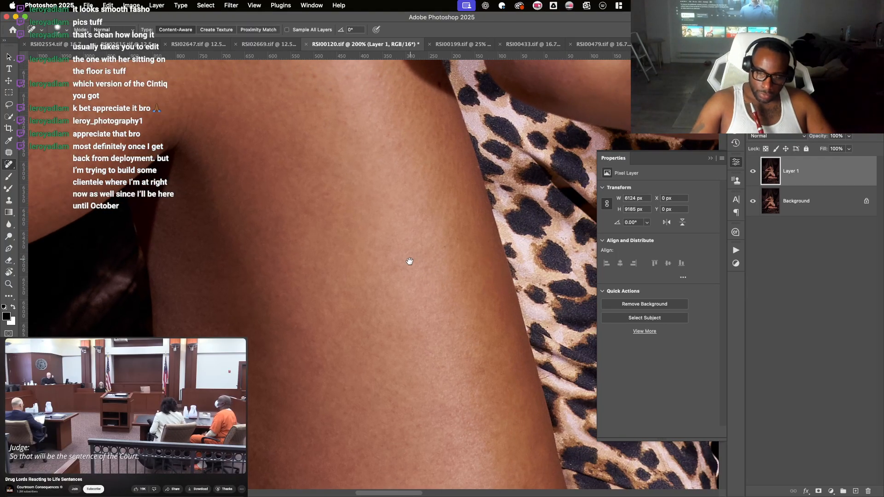
- Spot-heal the blemishes on the raised knee and along its shadowed edge beside the black lace trim
left_click_drag(409, 261, 454, 418)
left_click_drag(360, 245, 374, 246)
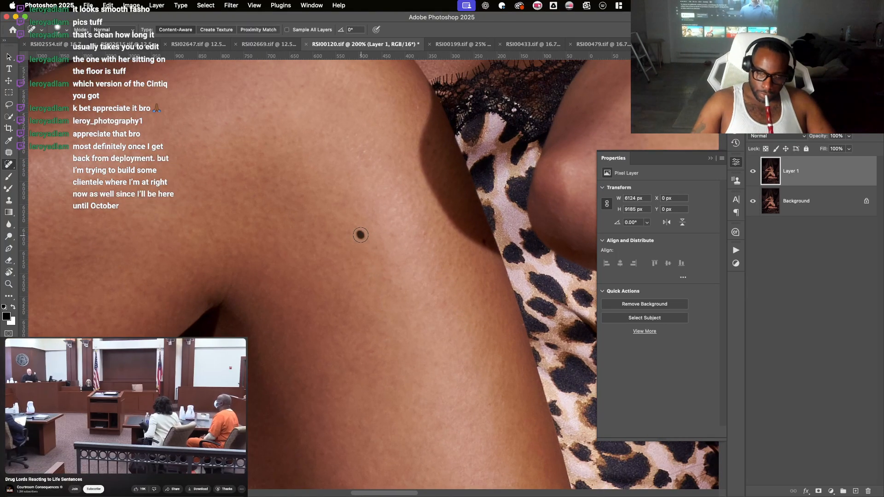
left_click_drag(415, 286, 434, 383)
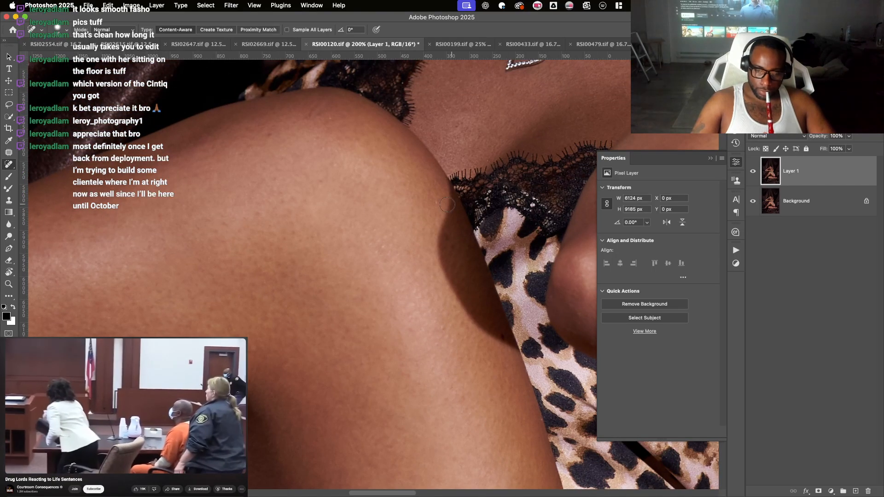
left_click(438, 199)
mouse_move(449, 237)
left_mouse_down()
mouse_move(450, 262)
mouse_move(443, 242)
left_mouse_up()
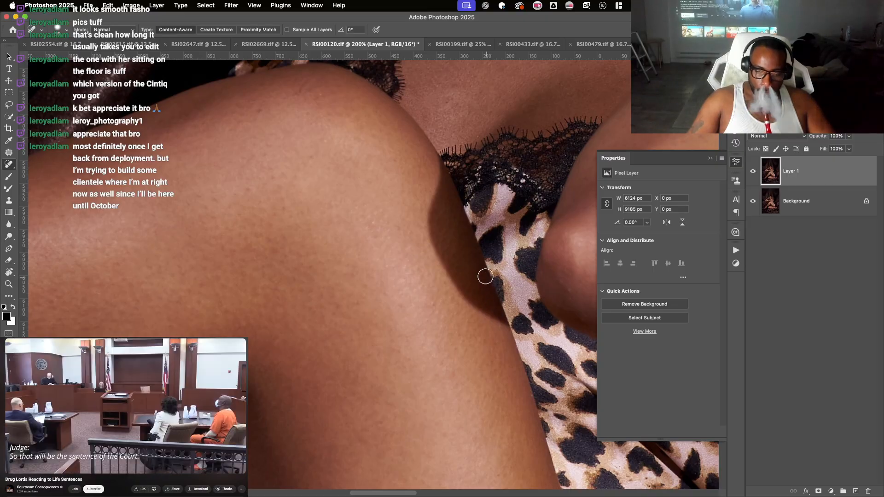
left_click_drag(464, 303, 474, 211)
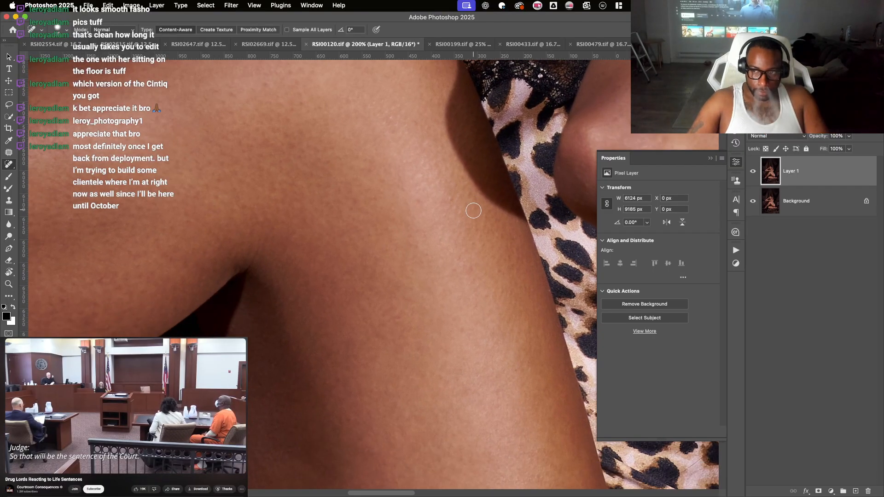
- Spot-heal the blemishes on the inner thigh of the folded leg, beside the calf
key("super+minus")
key("super+minus")
key("super+minus")
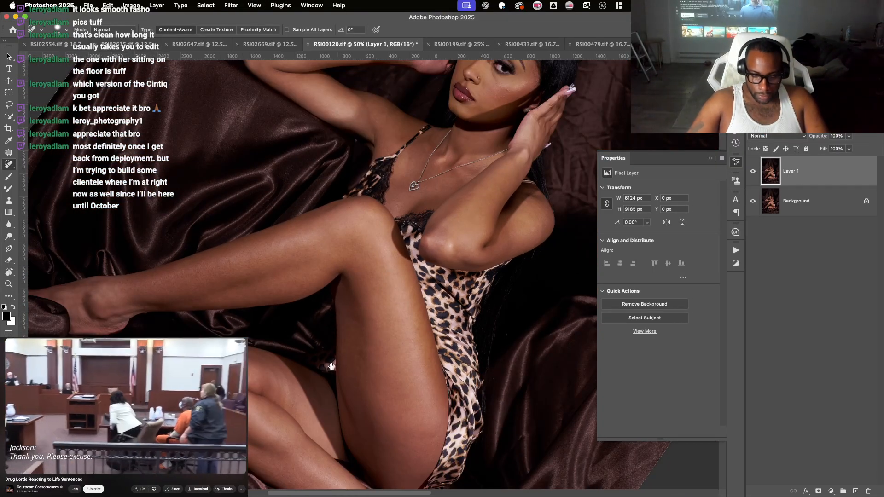
left_click_drag(333, 367, 378, 288)
key("super+plus")
key("super+plus")
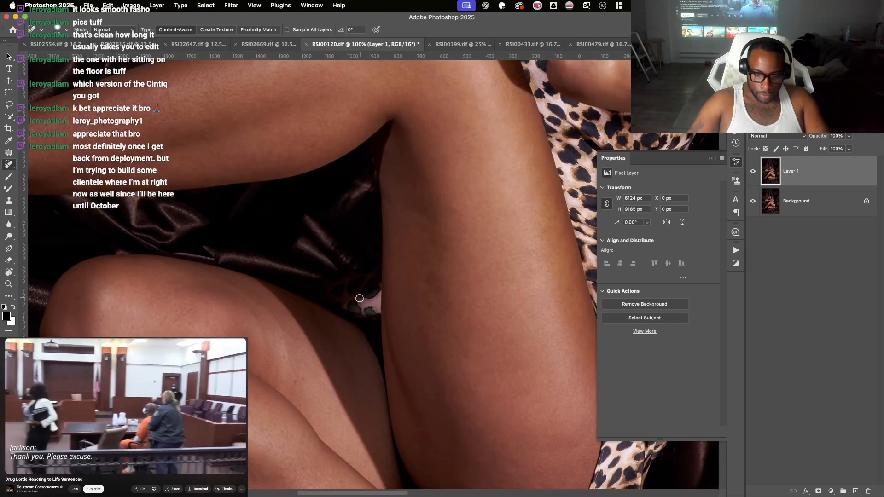
left_click_drag(364, 251, 378, 300)
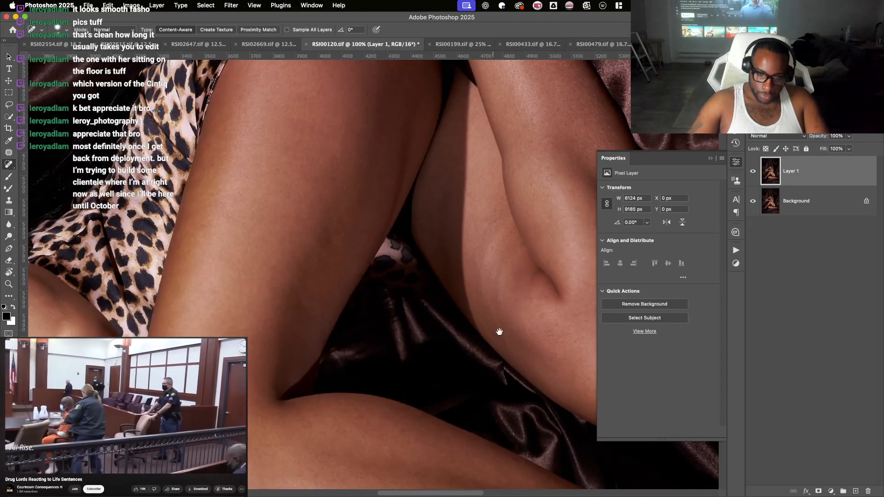
left_click_drag(473, 312, 409, 301)
key("super+plus")
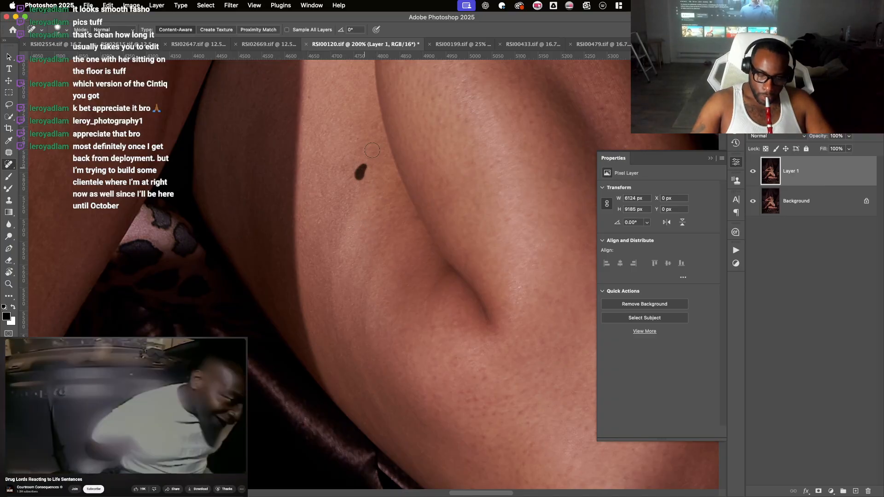
left_click(361, 172)
left_click(374, 129)
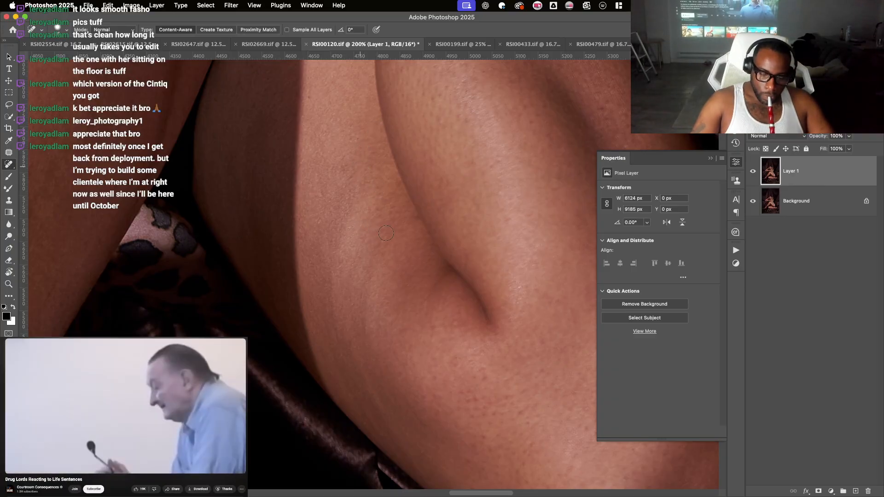
left_click_drag(439, 331, 367, 353)
- Rotate the canvas to bring the face upright, reduce the healing brush size, and heal the bumps on the outer cheek
key("super+minus")
key("super+minus")
key("super+minus")
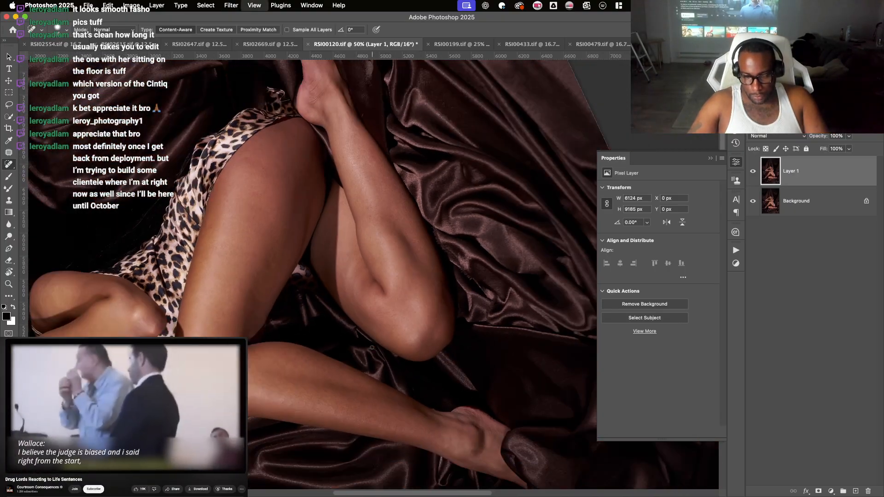
key("r")
left_click_drag(313, 322, 292, 389)
key("super+plus")
key("super+plus")
key("r")
left_click_drag(527, 245, 421, 143)
key("super+plus")
left_click_drag(429, 198, 318, 426)
key("super+plus")
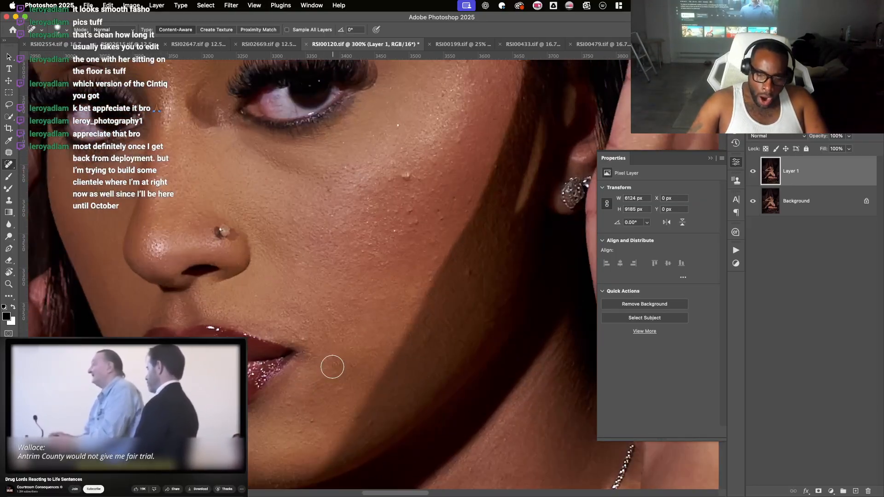
key("r")
left_click_drag(332, 367, 375, 375)
mouse_move(439, 256)
left_mouse_down()
mouse_move(414, 218)
mouse_move(424, 249)
left_mouse_up()
key("bracketleft")
key("bracketleft")
left_click(427, 254)
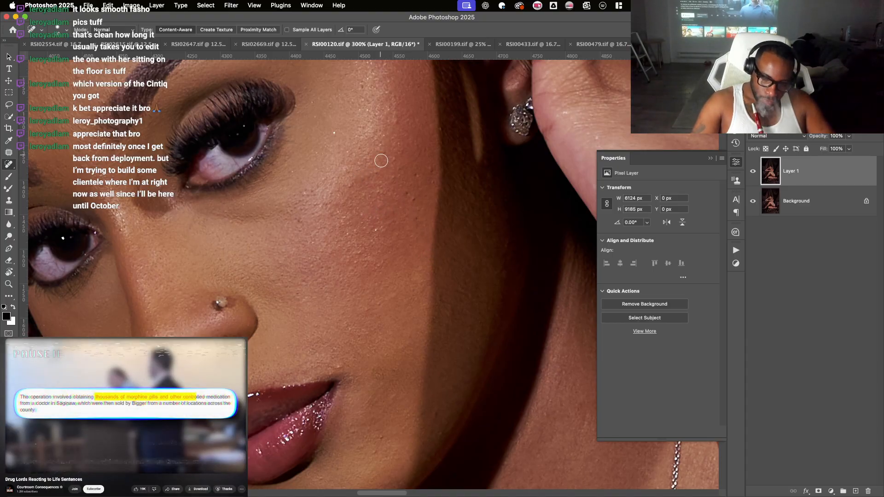
- Spot-heal the small bumps on the upper cheek along the shadow edge between the eye and the ear
left_click(417, 213)
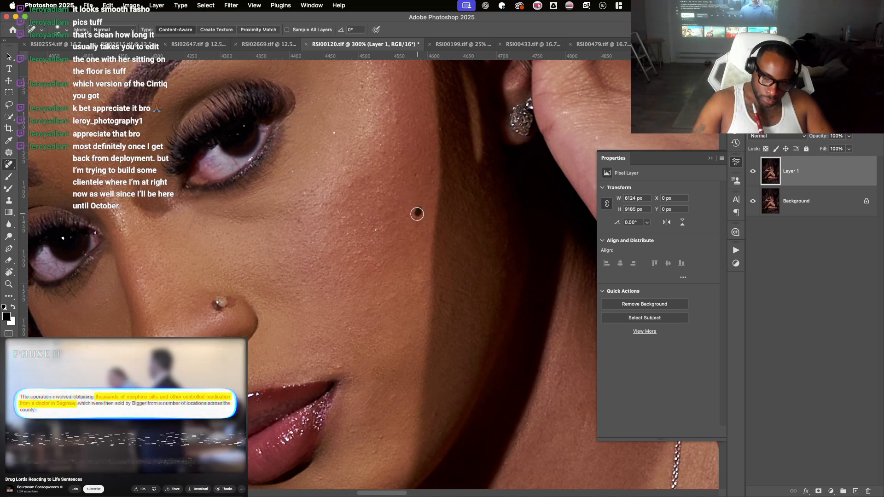
left_click(417, 173)
left_click(419, 196)
left_click(430, 170)
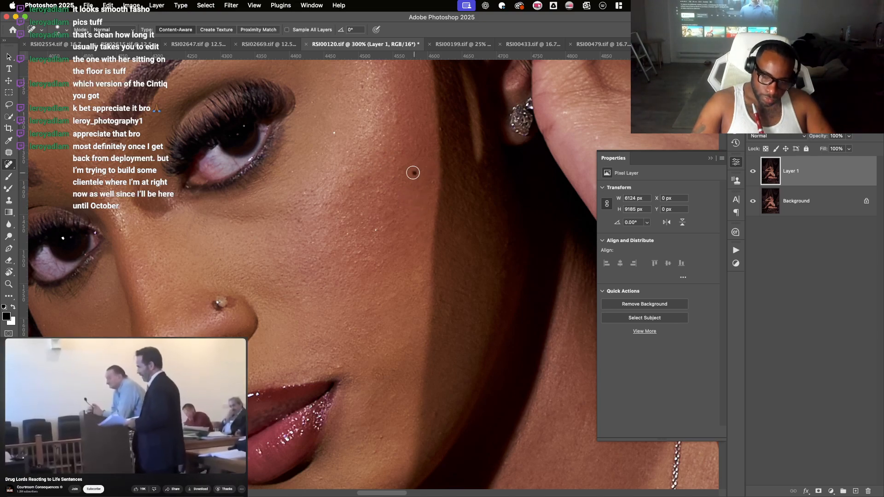
left_click(413, 172)
left_click(421, 146)
left_click(416, 147)
left_click(416, 149)
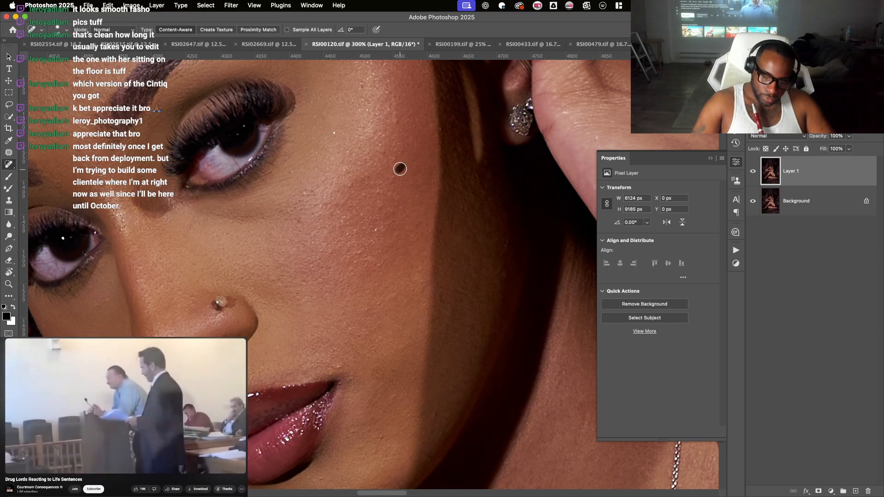
- Heal the small marks on the lower cheek and around the corner of the mouth
scroll(392, 175, "down", 1)
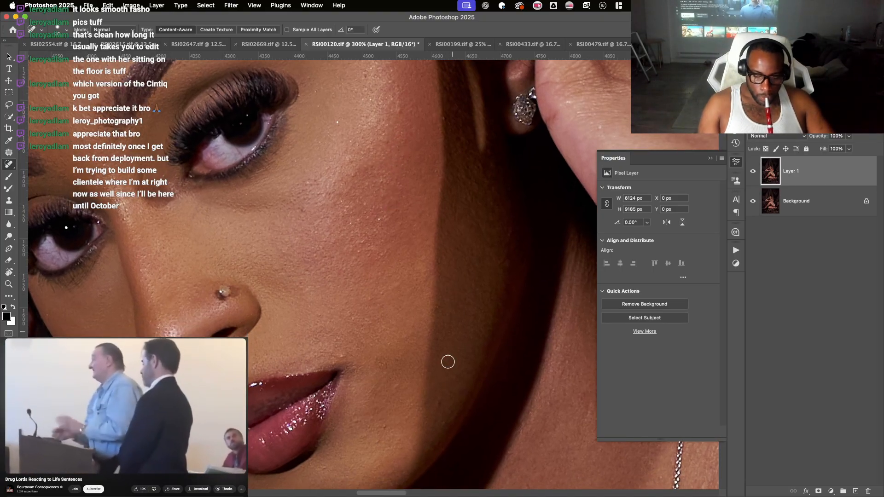
scroll(461, 351, "down", 5)
scroll(461, 350, "left", 2)
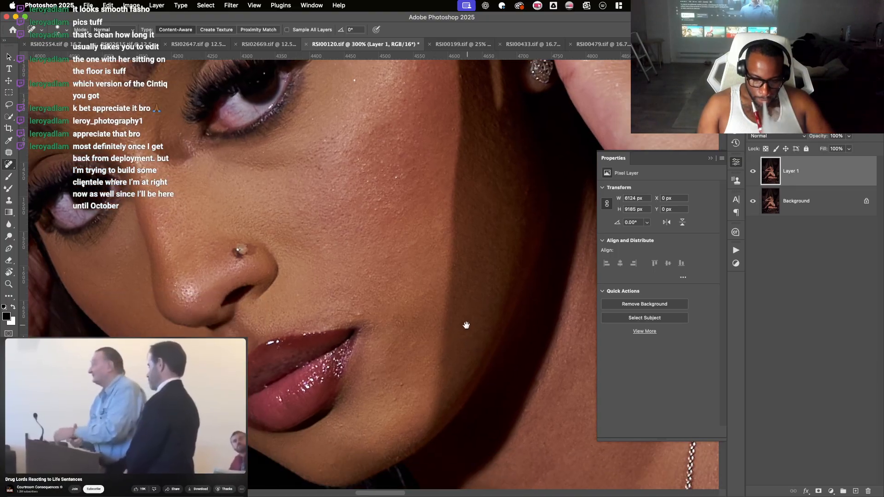
left_click(403, 389)
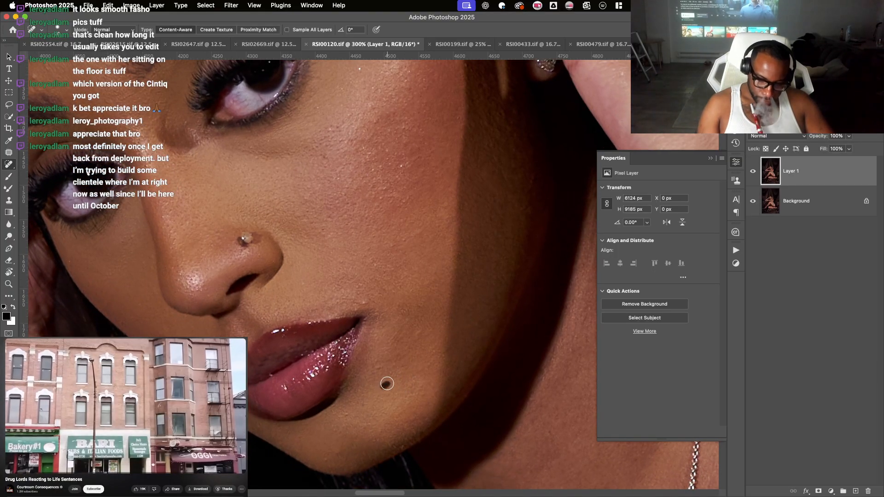
left_click(377, 368)
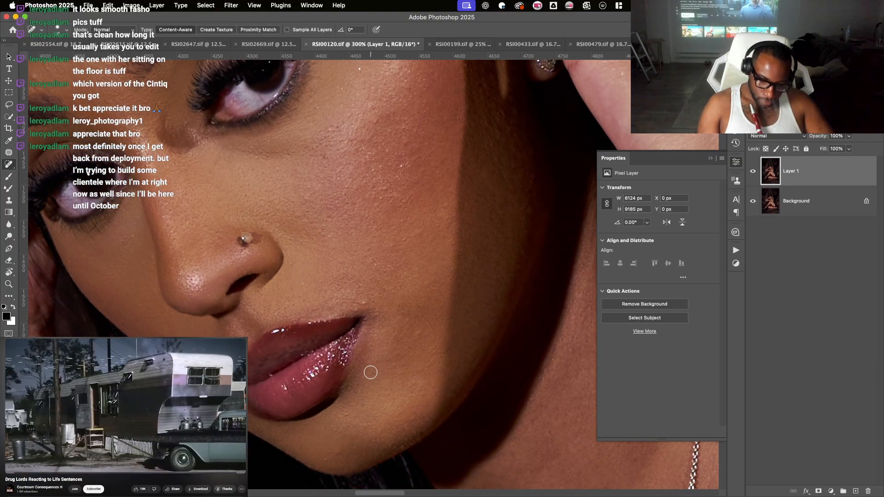
left_click(404, 312)
left_click(416, 309)
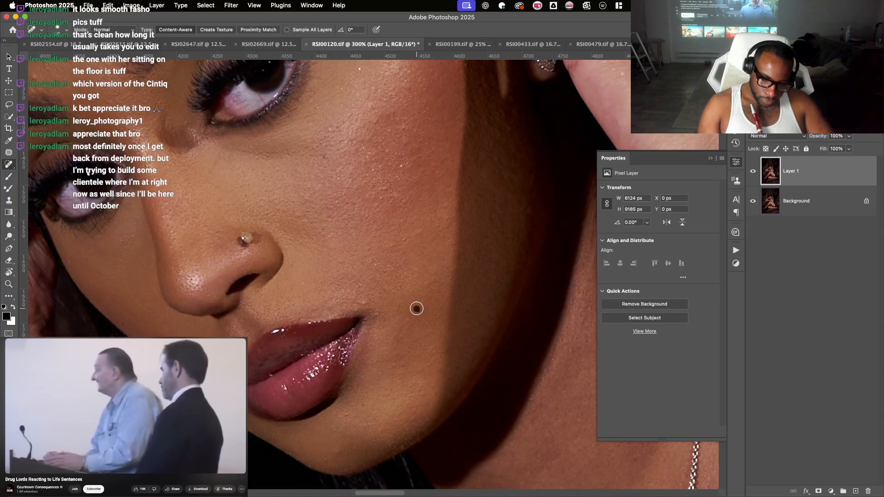
left_click(399, 339)
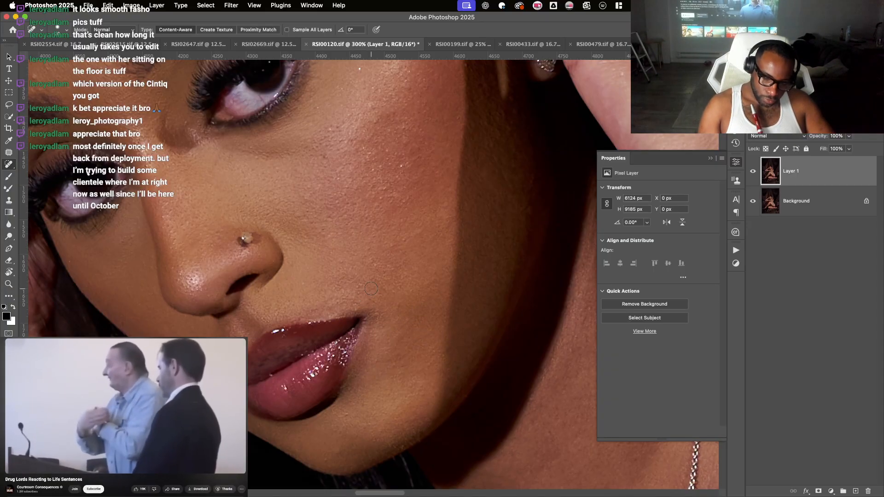
scroll(371, 289, "down", 3)
left_click_drag(368, 372, 342, 301)
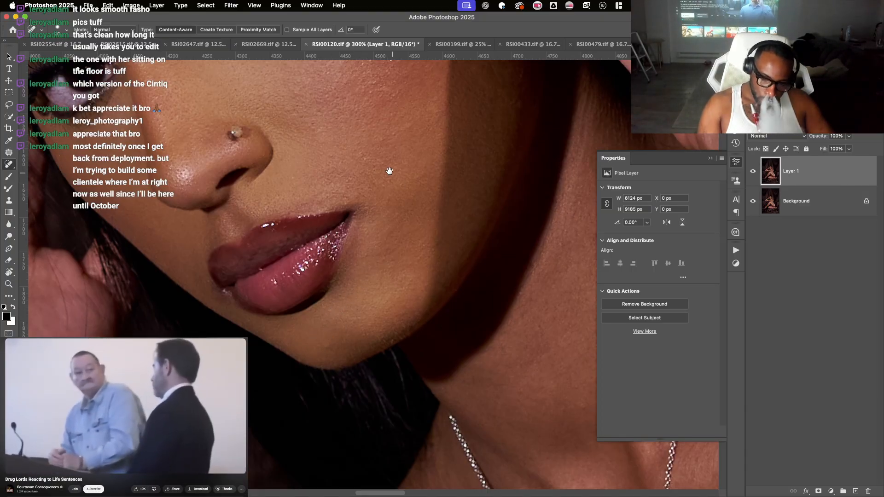
- Heal the remaining spots on the cheek, working up to the temple beside the outer eye
mouse_move(389, 171)
left_mouse_down()
mouse_move(431, 286)
mouse_move(427, 269)
left_mouse_up()
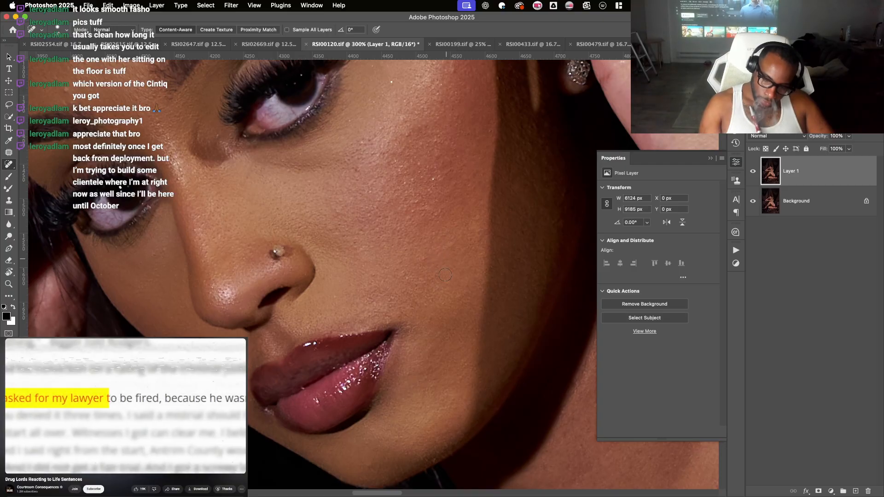
left_click_drag(440, 301, 438, 330)
left_click_drag(428, 275, 415, 369)
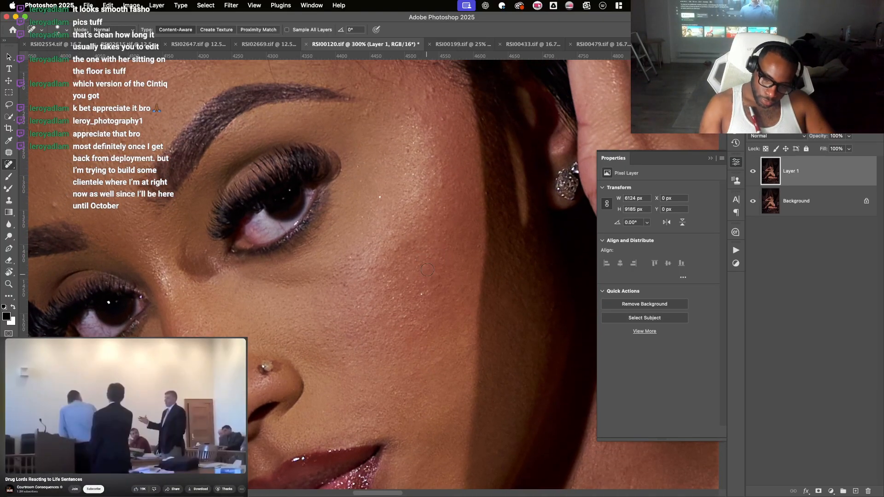
left_click_drag(455, 240, 481, 318)
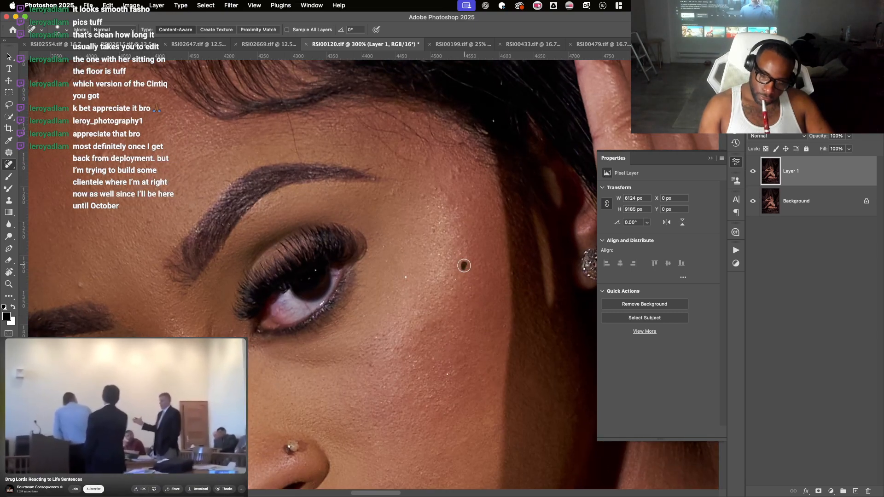
left_click_drag(483, 237, 471, 291)
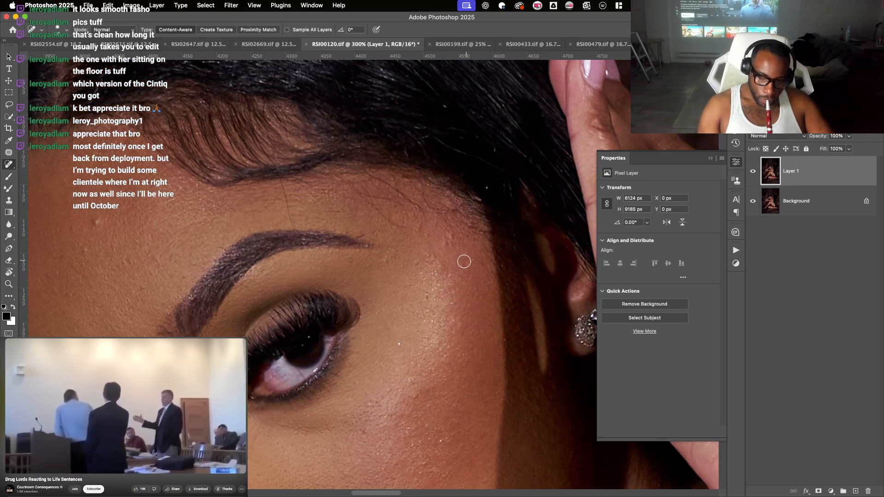
- Heal the blemishes and stray hairs along the hairline above the outer end of the eyebrow
left_click(424, 194)
left_click(435, 207)
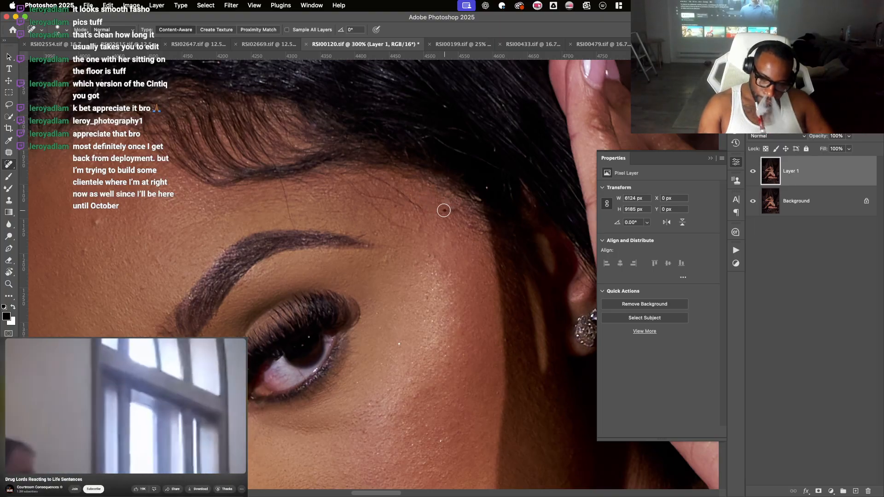
left_click_drag(420, 213, 397, 192)
left_click(384, 183)
left_click(371, 180)
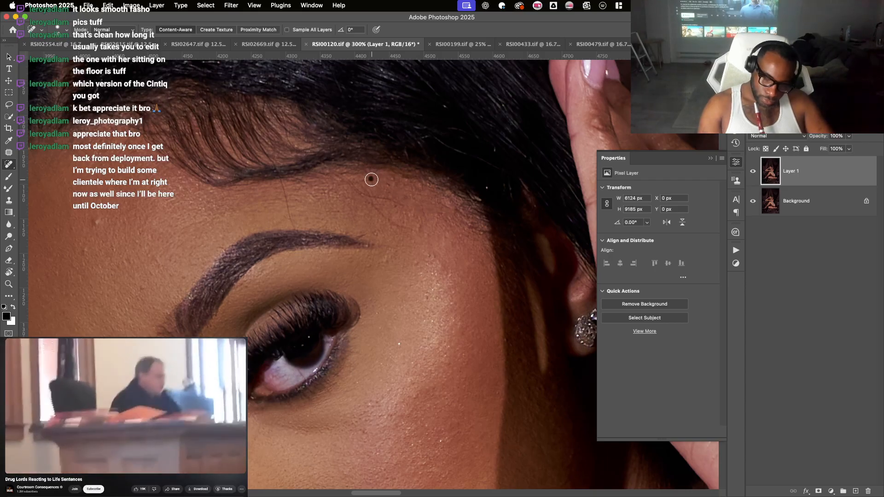
left_click(369, 194)
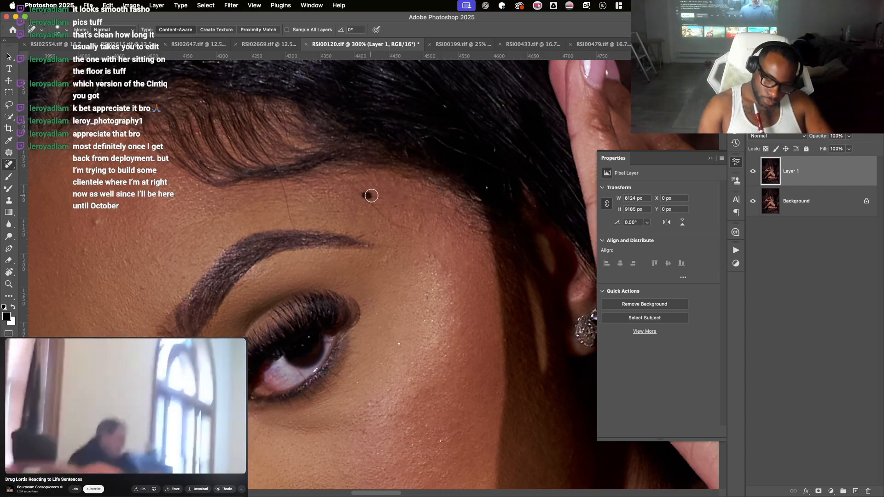
left_click(373, 200)
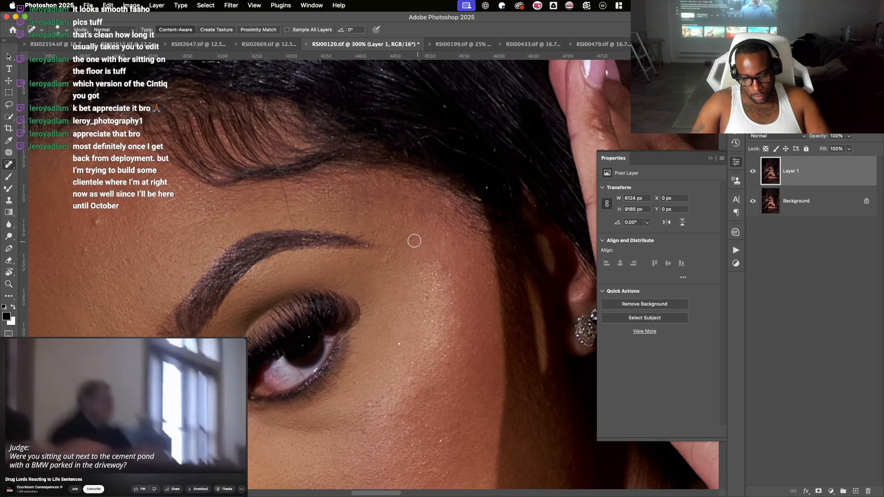
left_click(417, 264)
- Rotate the canvas to turn the face sideways and heal the spots between the eyebrow tail and the outer eye corner
key("r")
left_click_drag(422, 275, 327, 261)
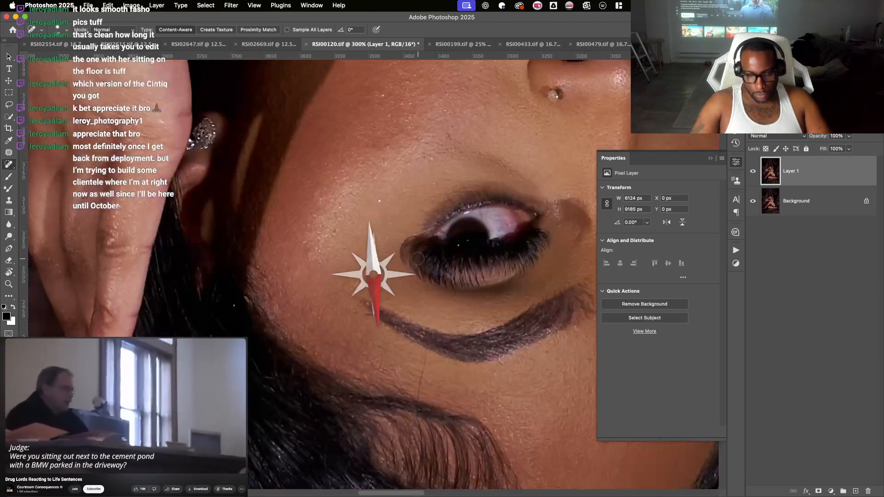
key("r")
mouse_move(418, 258)
left_mouse_down()
mouse_move(361, 218)
mouse_move(388, 292)
left_mouse_up()
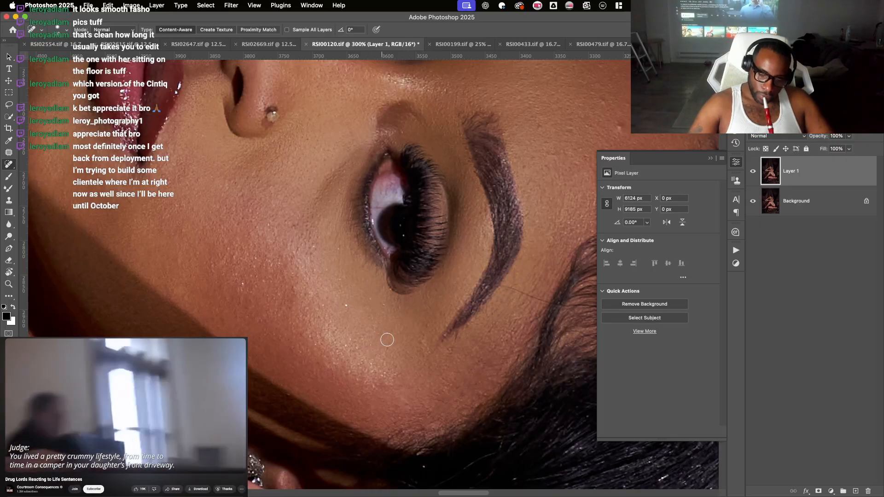
left_click(422, 338)
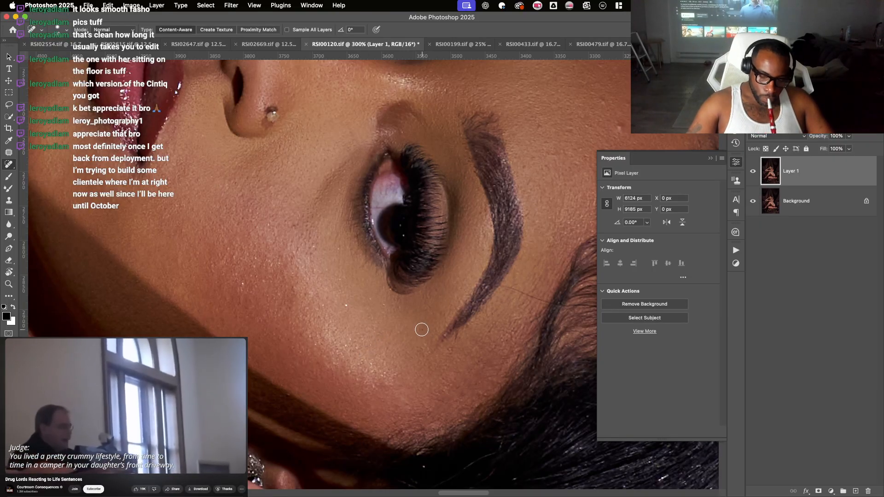
left_click(423, 333)
left_click(423, 347)
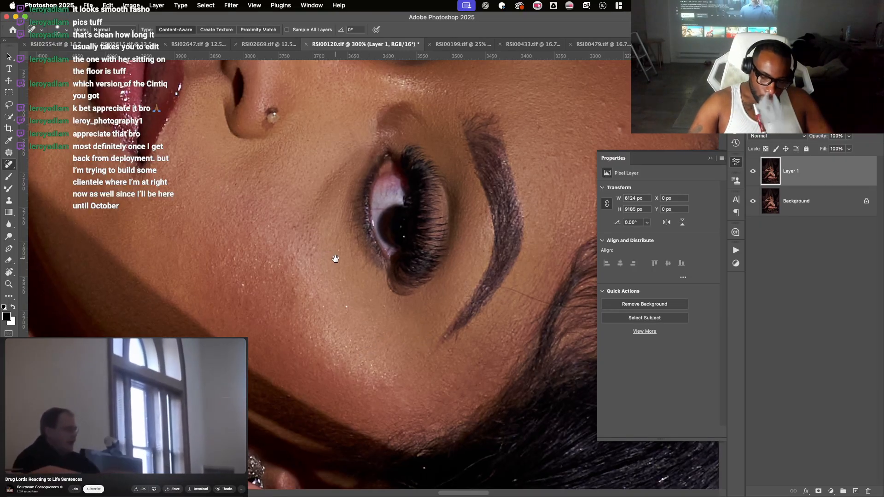
- Heal the stray hair on the forehead between the eyebrow and the hairline, and switch to the Healing Brush tool
scroll(332, 263, "up", 1)
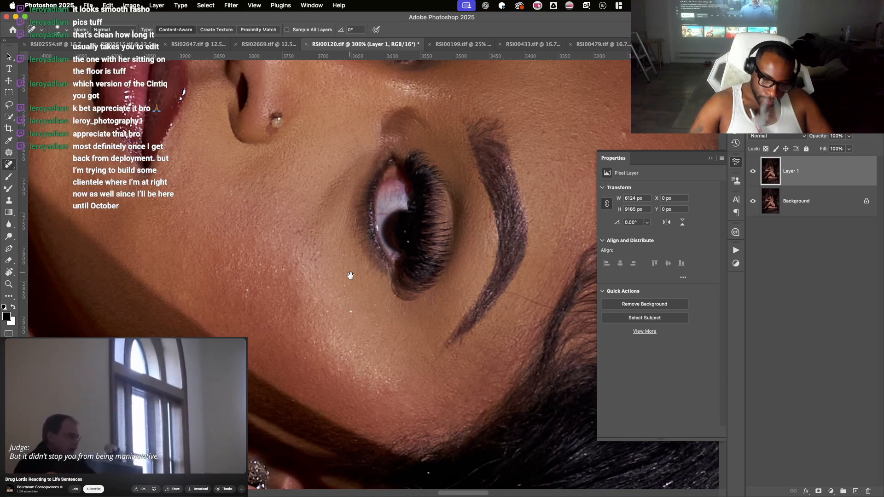
left_click_drag(351, 275, 358, 317)
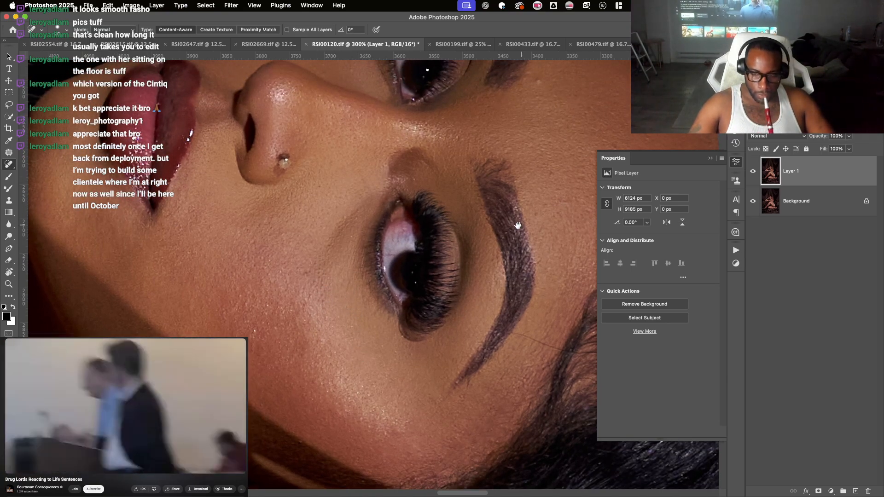
left_click_drag(518, 222, 425, 177)
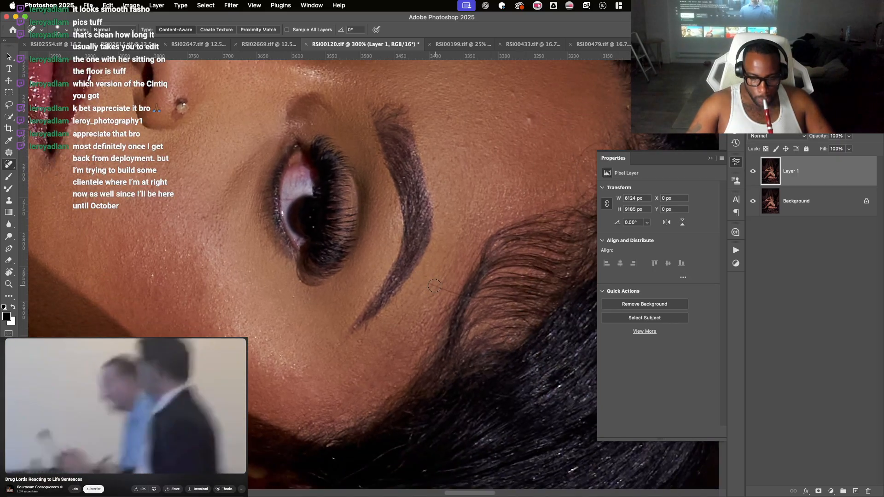
left_click(454, 292)
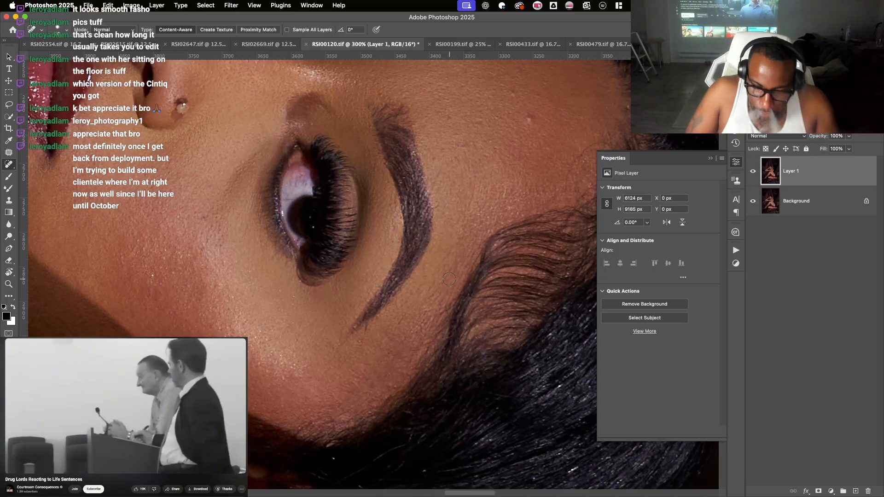
right_click(11, 165)
left_click(40, 176)
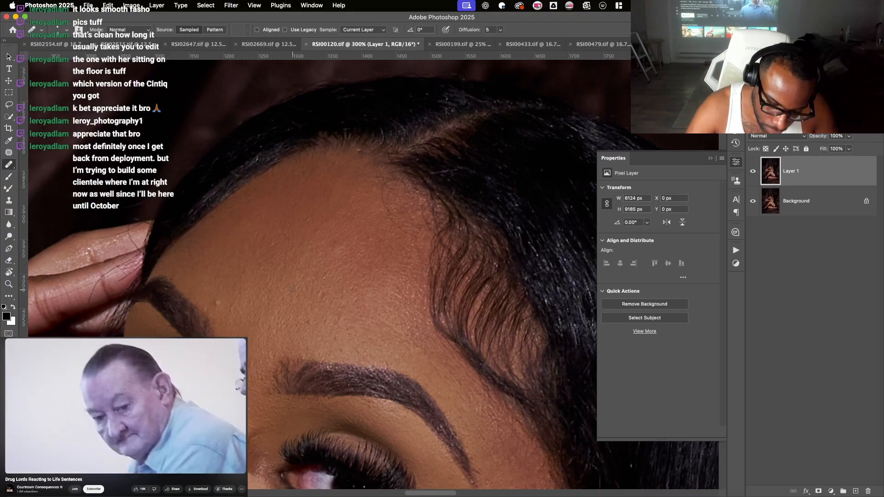
- Heal the spots in the middle of the forehead above the eyebrows, turning the canvas so the face is more upright
scroll(292, 289, "left", 3)
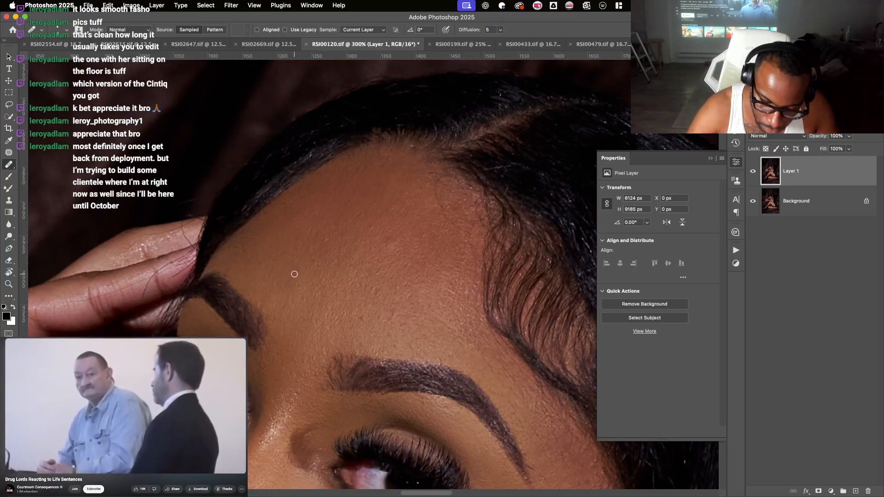
key("r")
left_click_drag(440, 204, 383, 182)
left_click(309, 275)
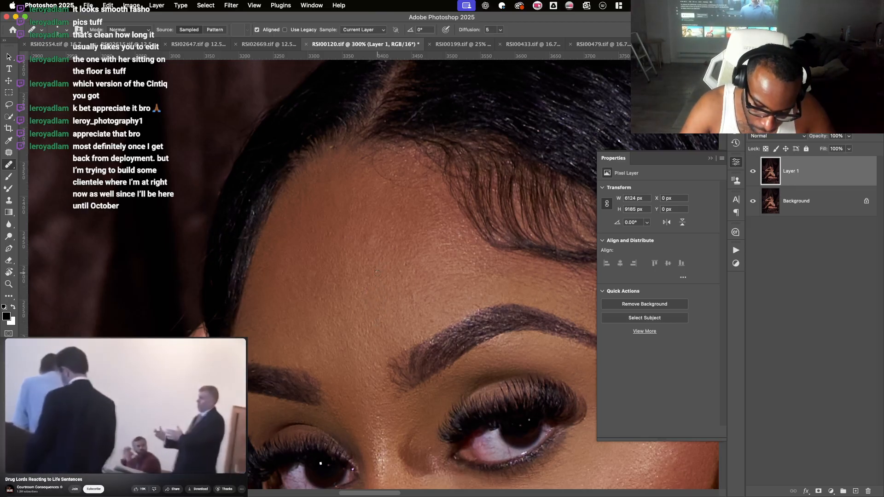
scroll(415, 309, "up", 2)
scroll(414, 308, "left", 2)
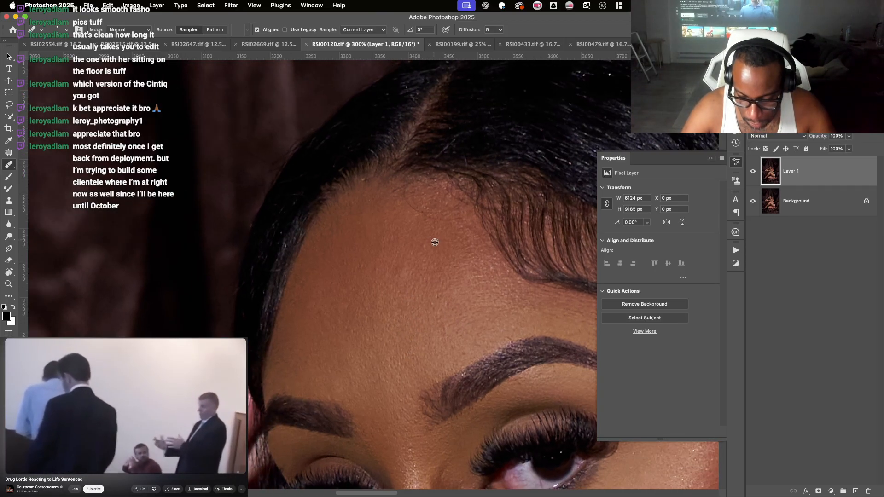
- Turn the face sideways, sample clean forehead skin and heal the small spots between the eyebrows and the hairline
mouse_move(501, 287)
left_mouse_down()
mouse_move(471, 226)
mouse_move(413, 222)
left_mouse_up()
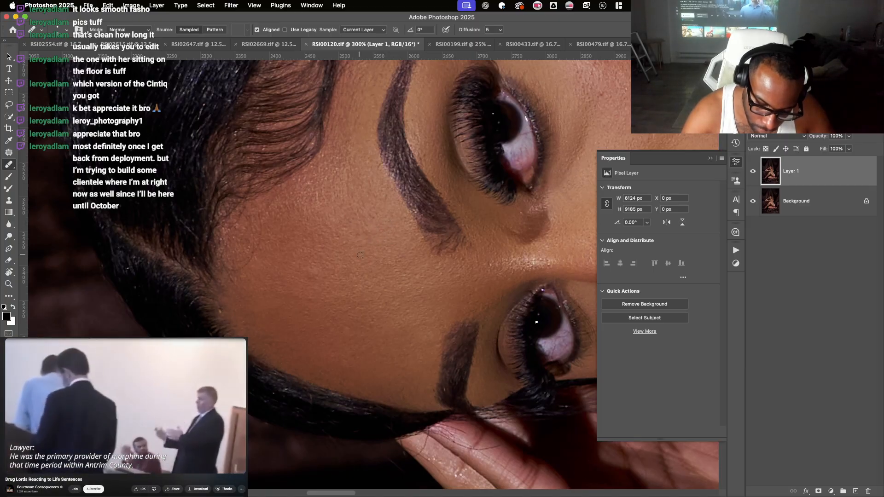
left_click_drag(364, 260, 404, 272)
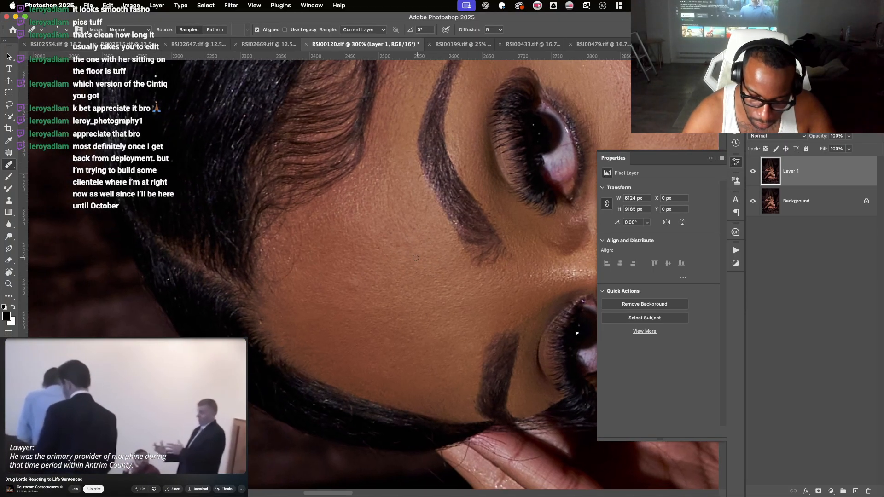
left_click(343, 312, "alt")
left_click(352, 311)
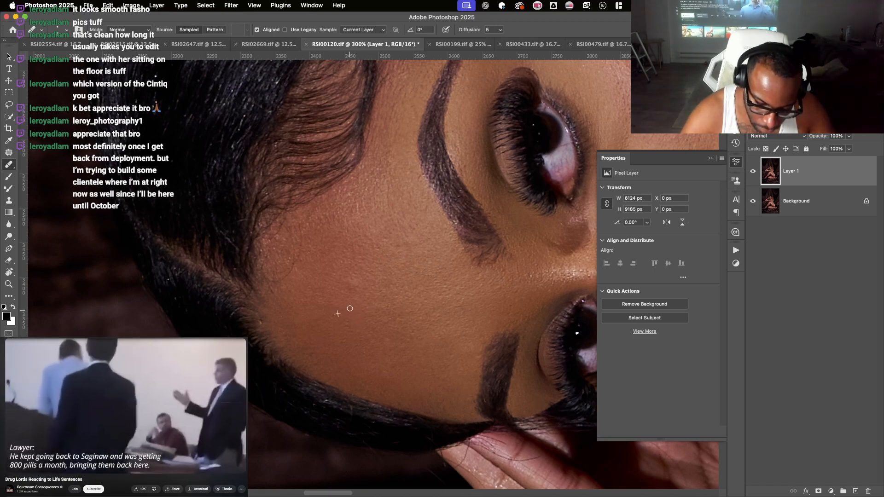
left_click(345, 324)
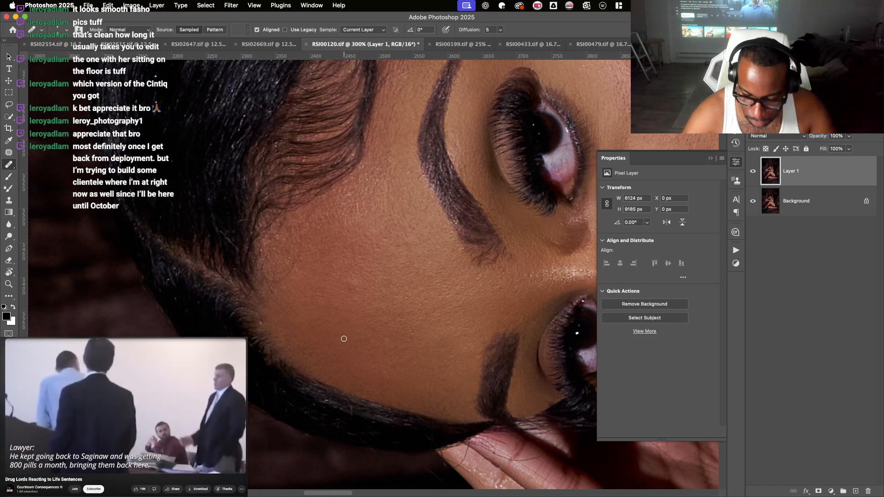
- Rotate the canvas to turn the face upside down and heal the spot on the upper cheek below the inner eye
key("super+minus")
key("super+minus")
key("r")
left_click_drag(344, 339, 461, 242)
key("super+plus")
key("super+plus")
left_click_drag(312, 242, 414, 282)
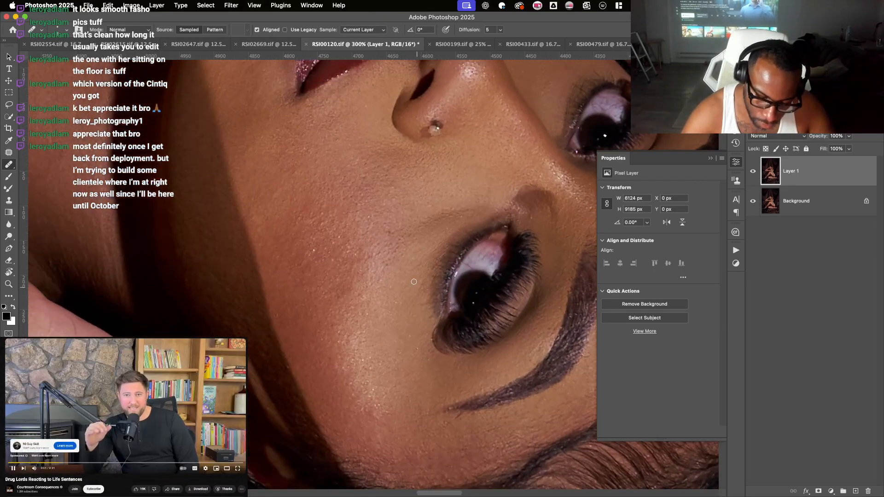
left_click(394, 231)
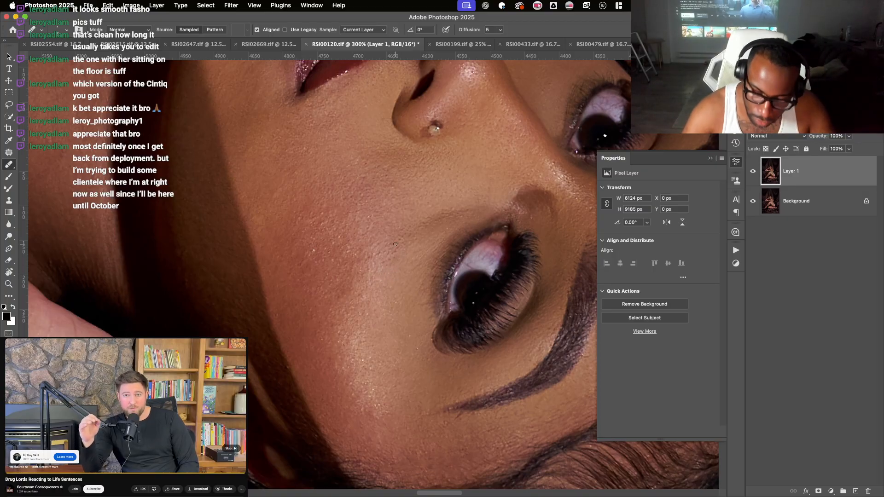
key("super+Tab")
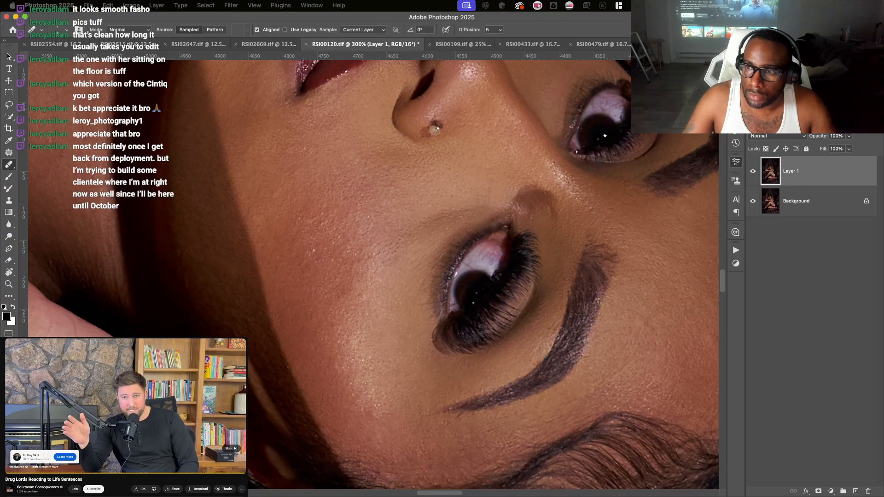
key("super+Tab")
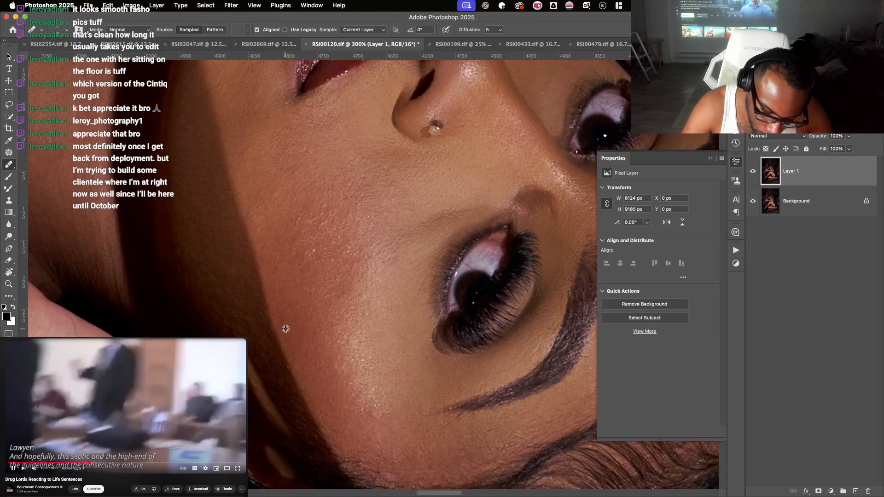
- Add a new empty layer above Layer 1 and switch to the Clone Stamp tool
key("r")
left_click_drag(423, 251, 341, 231)
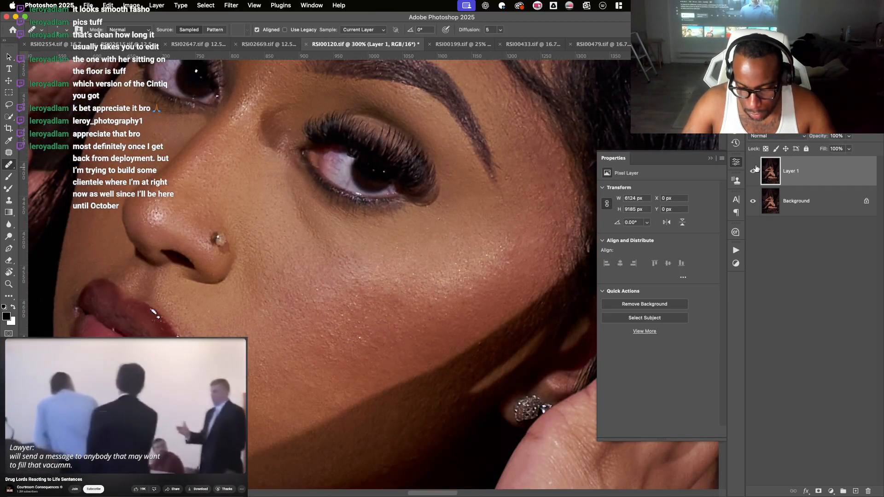
left_click_drag(434, 229, 442, 353)
key("r")
left_click_drag(270, 287, 378, 378)
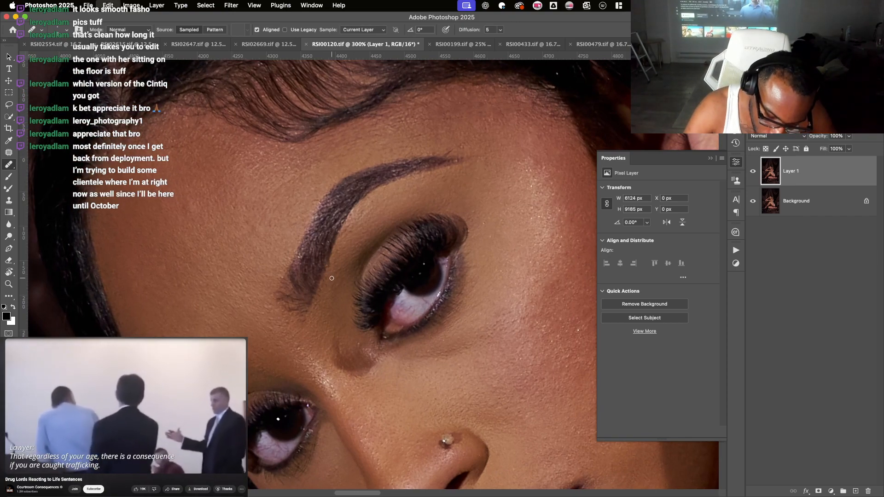
left_click(856, 491)
left_click(9, 200)
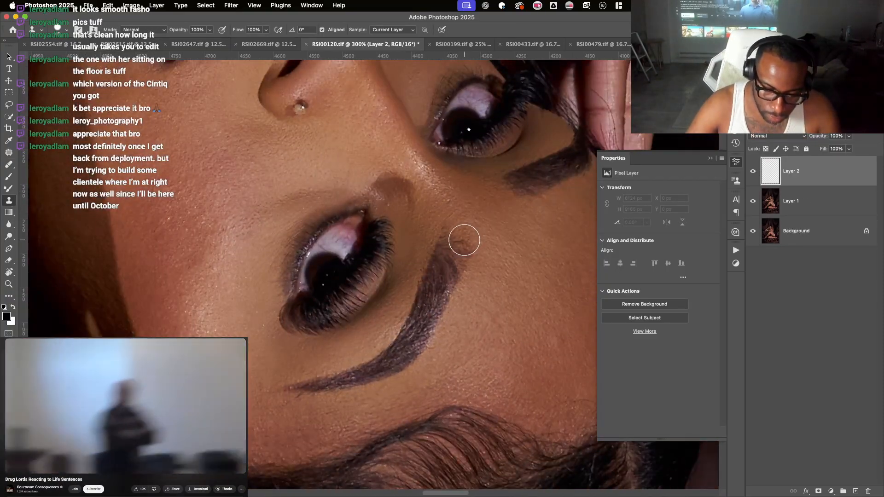
- Shrink the Clone Stamp brush to suit the eyebrow's edge and set its sampling to Current & Below
scroll(468, 233, "up", 2)
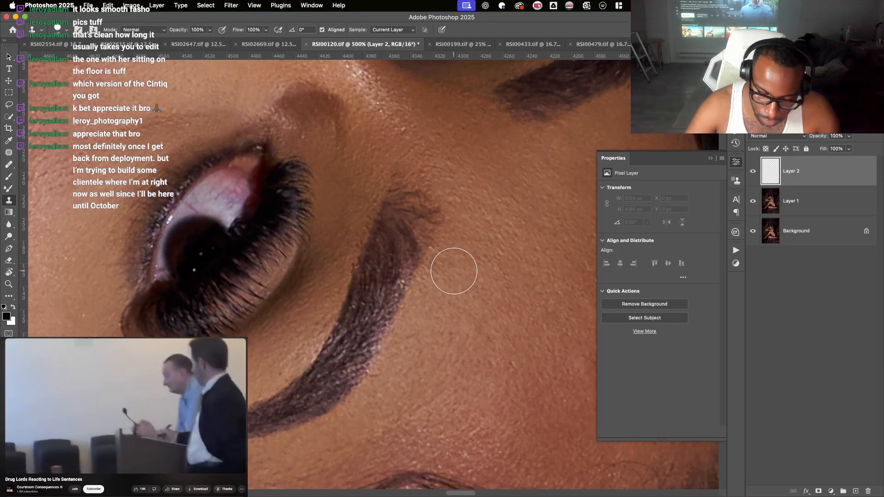
key("bracketleft")
key("bracketleft")
key("bracketleft")
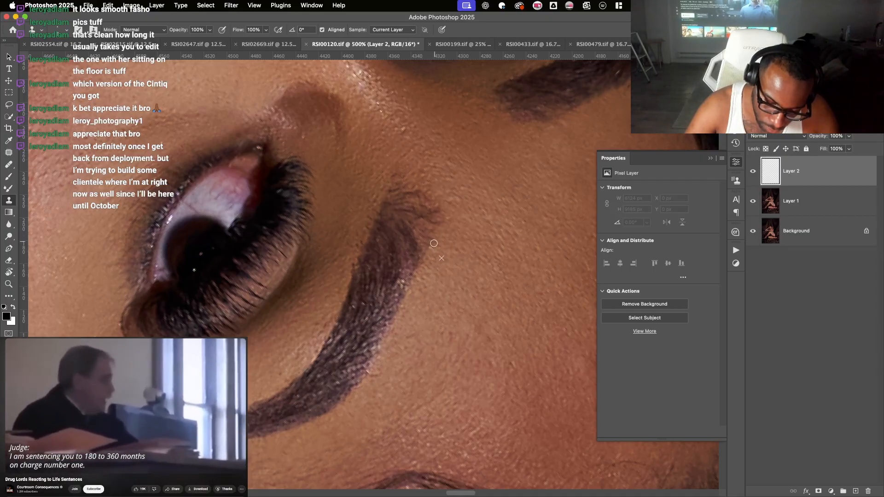
left_click_drag(413, 294, 408, 298)
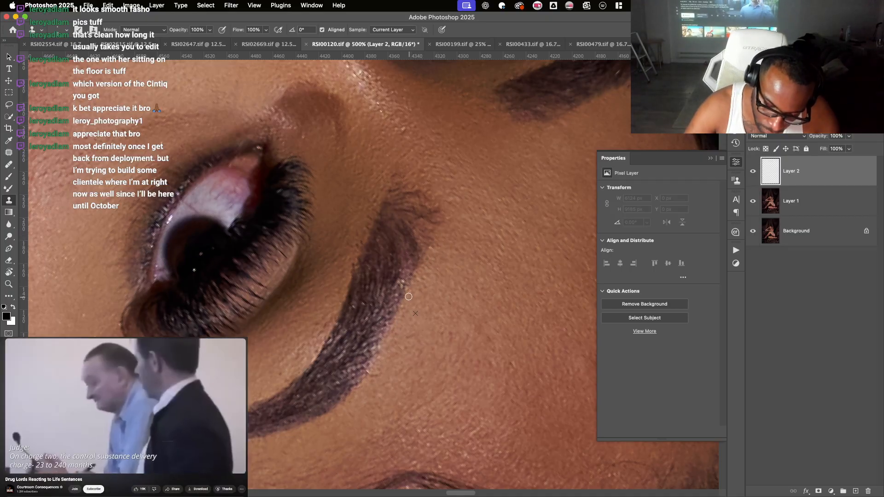
left_click(396, 29)
left_click(391, 39)
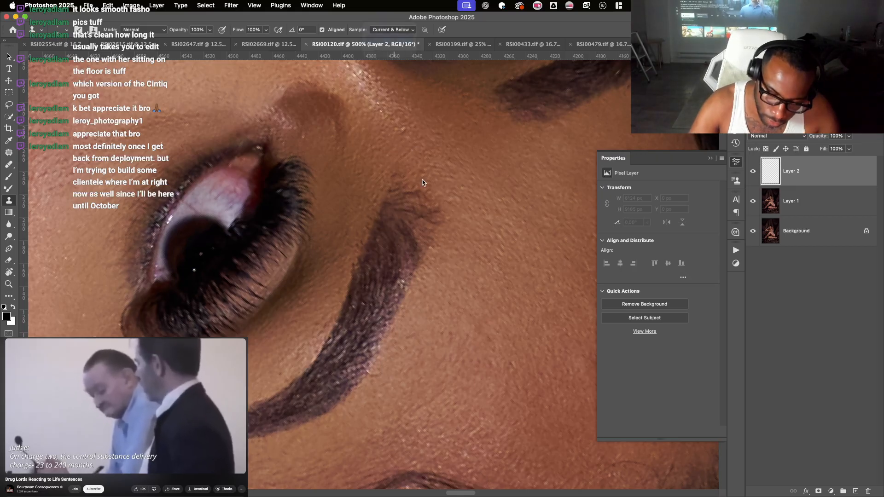
- Clone clean skin along the eyebrow's upper edge from its inner end past the arch to sharpen the outline
left_click(435, 245)
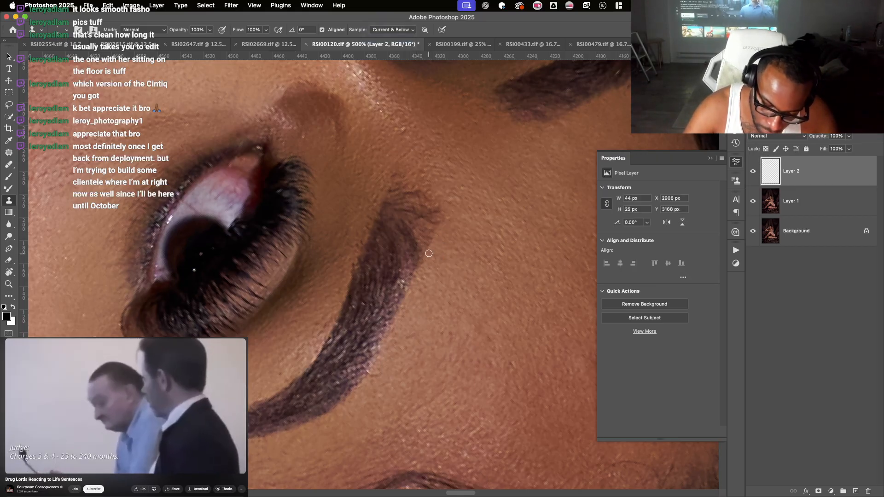
mouse_move(417, 285)
left_mouse_down()
mouse_move(421, 278)
mouse_move(414, 293)
left_mouse_up()
left_click_drag(438, 263, 437, 191)
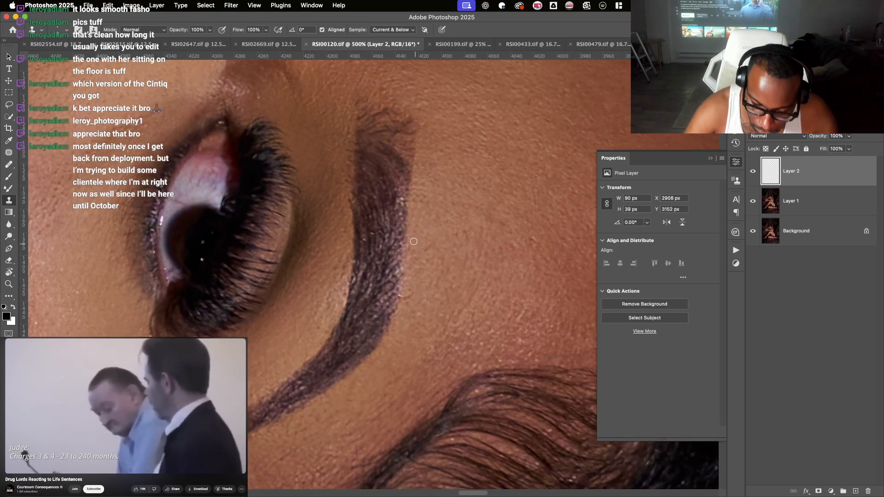
left_click_drag(409, 252, 400, 306)
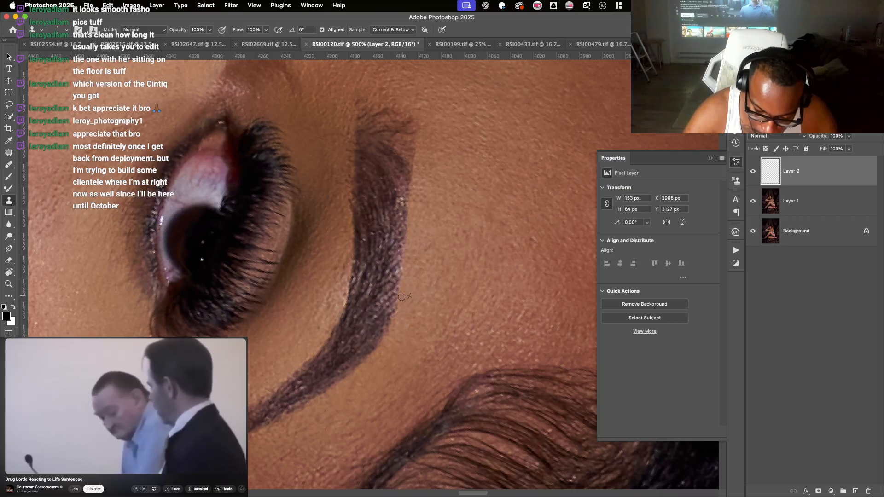
left_click_drag(383, 329, 399, 211)
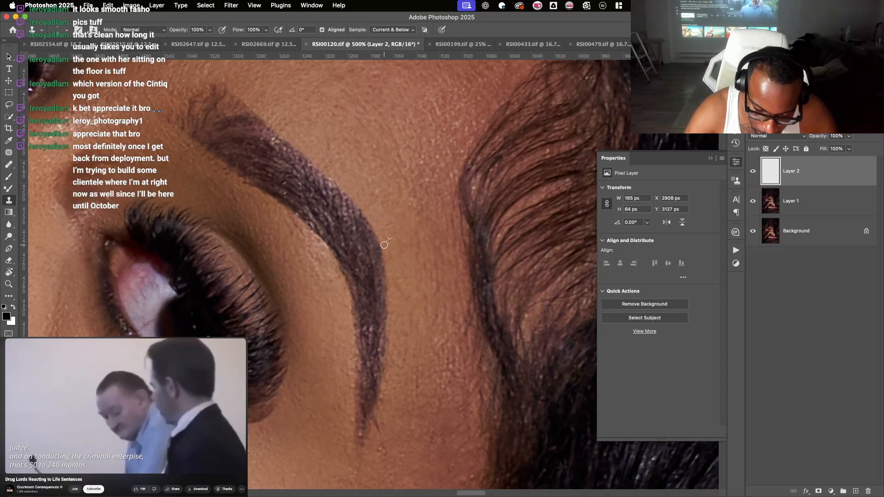
left_click_drag(388, 263, 391, 324)
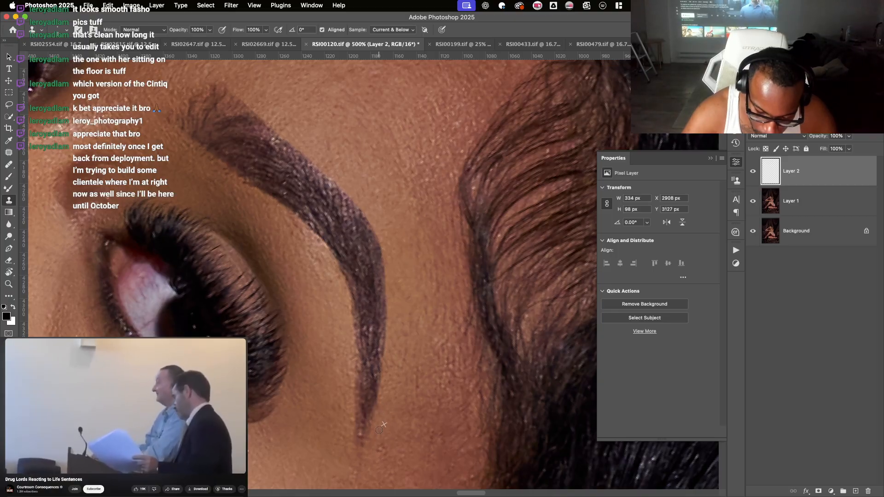
- Clean up the skin along the upper side of the eyebrow's tail with Clone Stamp strokes down to its tip
key("r")
left_click_drag(372, 426, 405, 341)
left_click_drag(429, 279, 474, 290)
left_click_drag(431, 344, 410, 271)
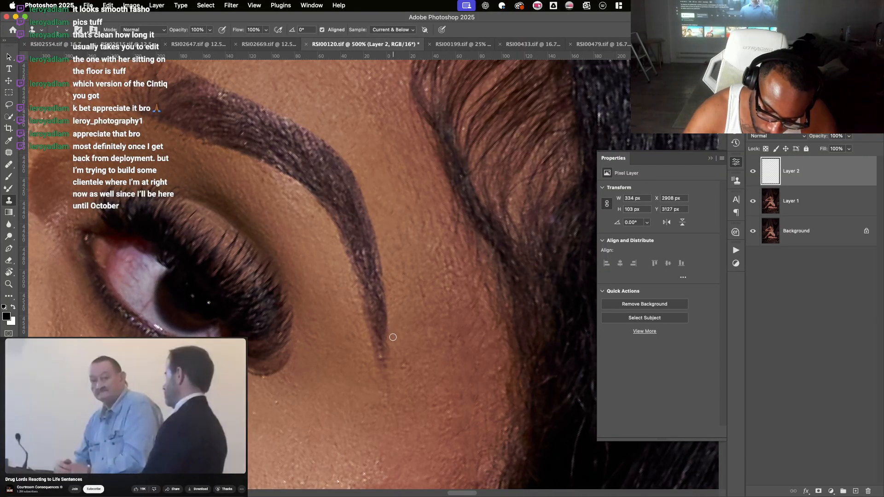
left_click_drag(393, 308, 392, 385)
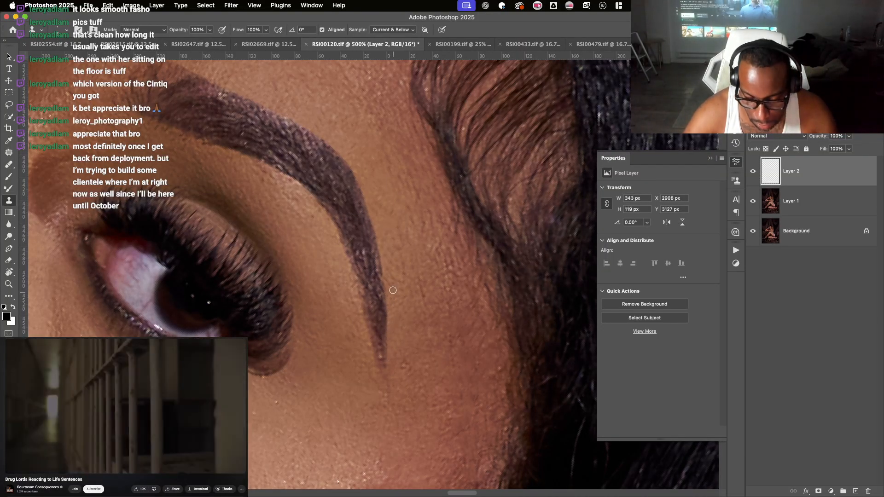
left_click_drag(392, 290, 389, 321)
- Rotate the view, sample the skin above the eyelid and clone it along the lower edge of the eyebrow's outer half and tail
key("r")
mouse_move(397, 382)
left_mouse_down()
mouse_move(435, 366)
mouse_move(346, 170)
left_mouse_up()
left_click(421, 285)
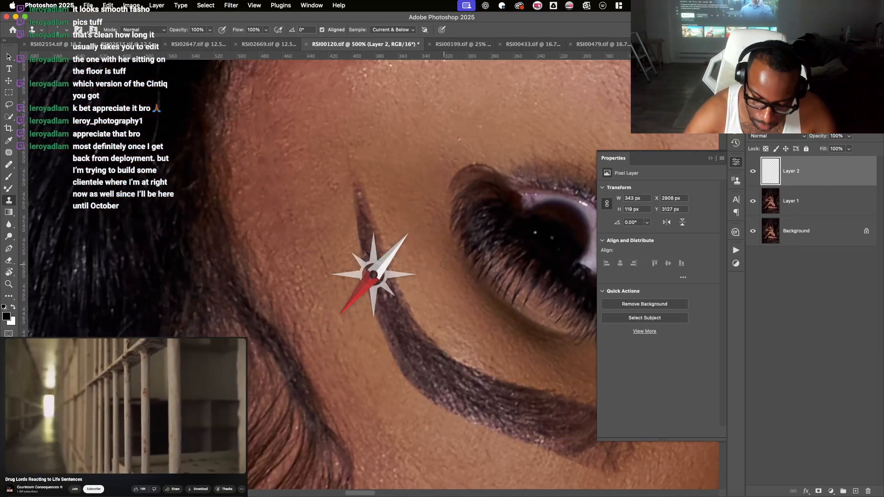
left_click(416, 302, "alt")
left_click_drag(408, 302, 402, 292)
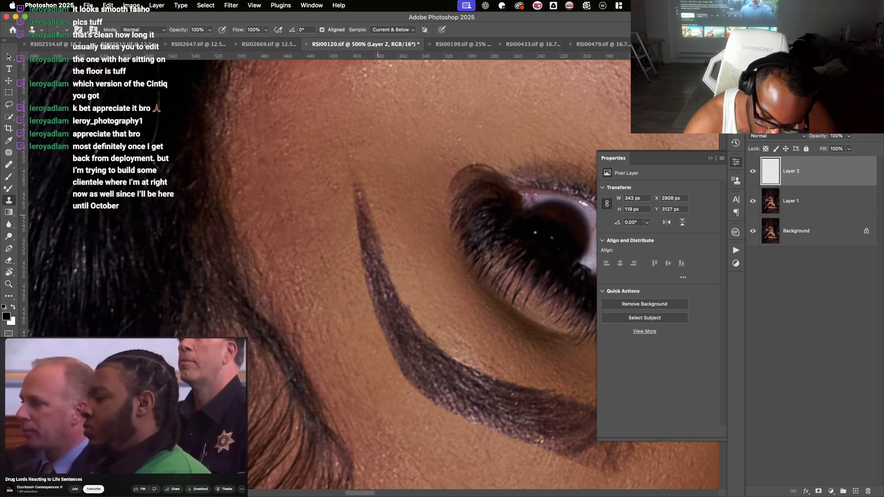
left_click_drag(382, 248, 375, 223)
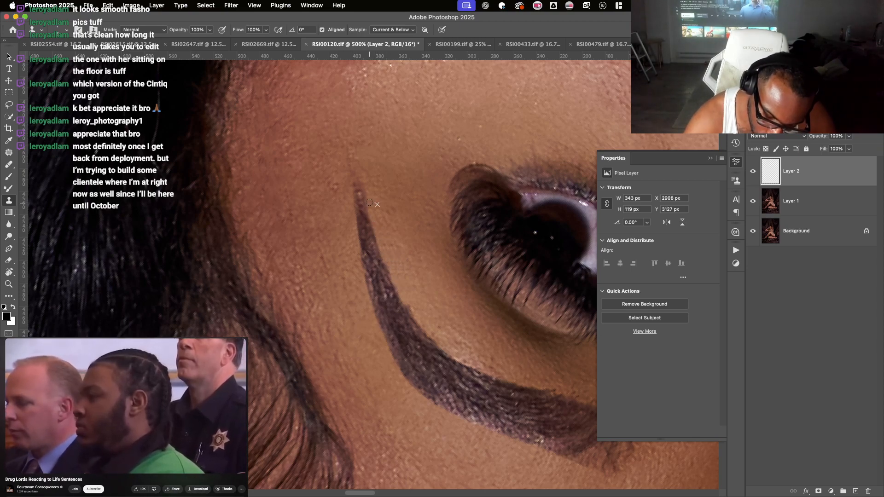
mouse_move(357, 167)
left_mouse_down()
mouse_move(389, 267)
mouse_move(427, 325)
left_mouse_up()
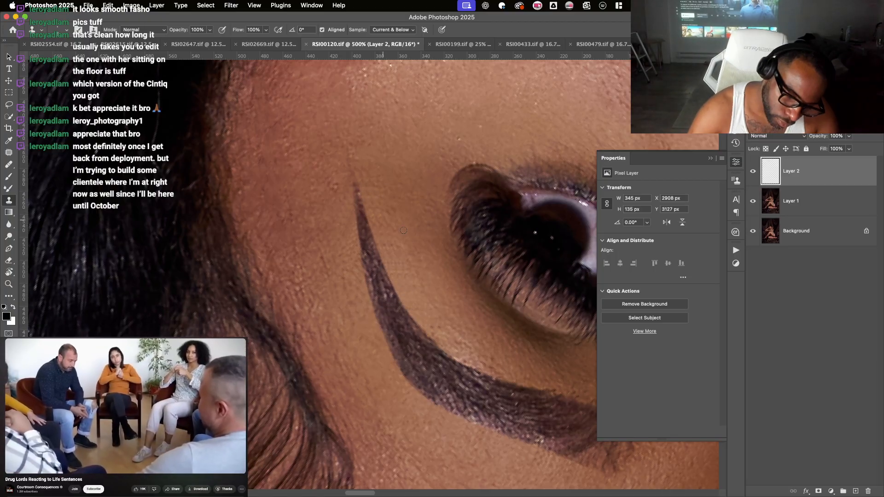
- Clone clean skin along the lower edge of the same eyebrow toward its inner end
mouse_move(427, 241)
left_mouse_down()
mouse_move(387, 283)
mouse_move(424, 179)
left_mouse_up()
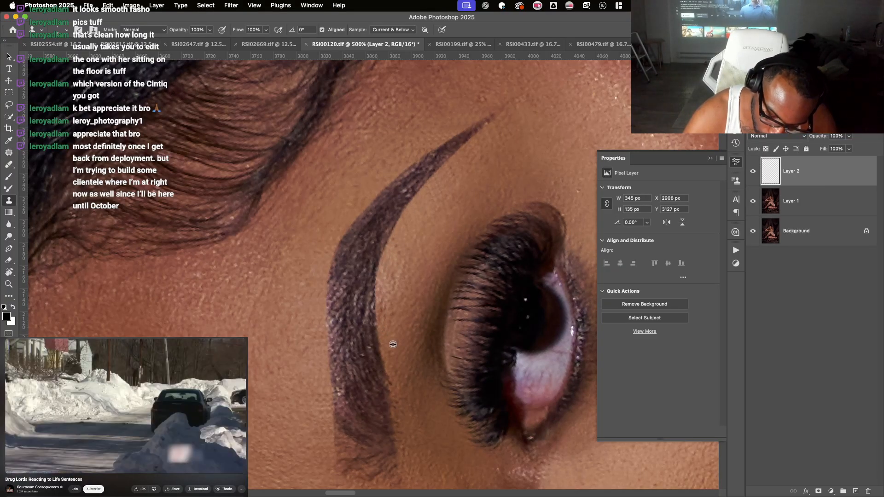
mouse_move(383, 348)
left_mouse_down()
mouse_move(391, 388)
mouse_move(366, 275)
mouse_move(380, 304)
mouse_move(373, 285)
mouse_move(381, 344)
left_mouse_up()
key("super+minus")
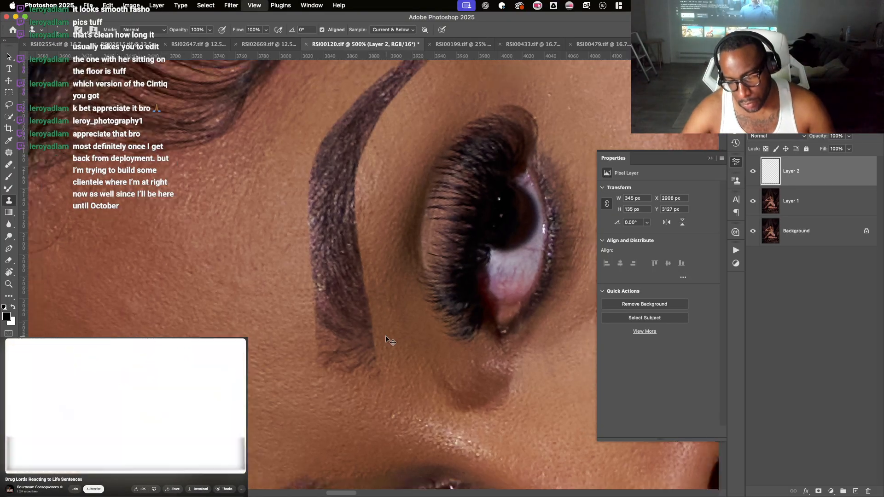
key("Escape")
- Clone clean skin along the upper edge of the other eyebrow, then return to a 100% view of the portrait
key("r")
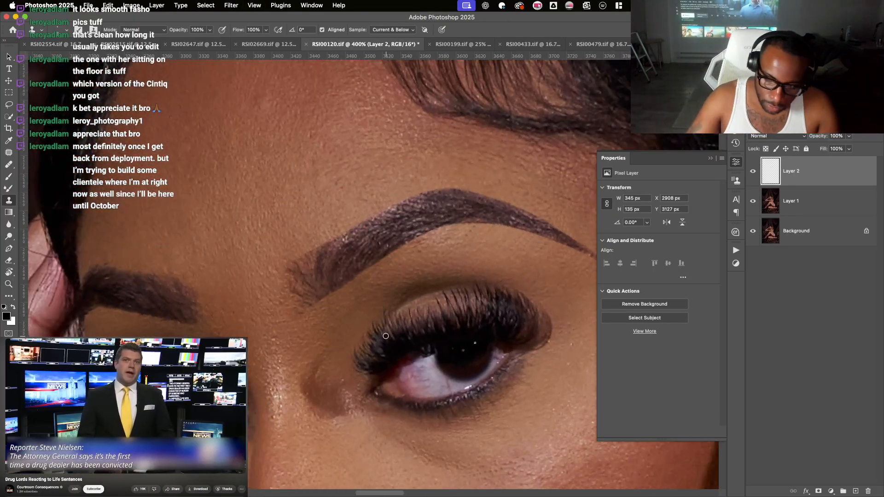
mouse_move(380, 273)
left_mouse_down()
mouse_move(446, 239)
mouse_move(318, 221)
mouse_move(285, 285)
left_mouse_up()
key("r")
key("r")
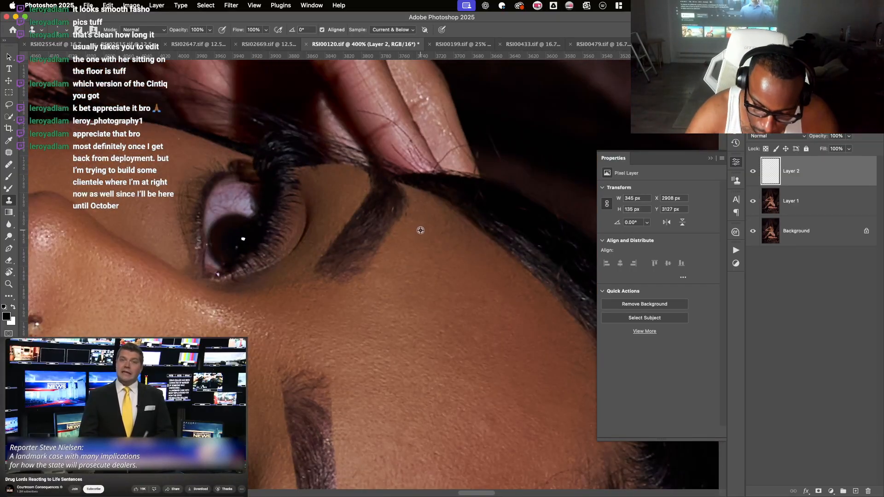
mouse_move(402, 228)
left_mouse_down()
mouse_move(410, 198)
mouse_move(404, 233)
left_mouse_up()
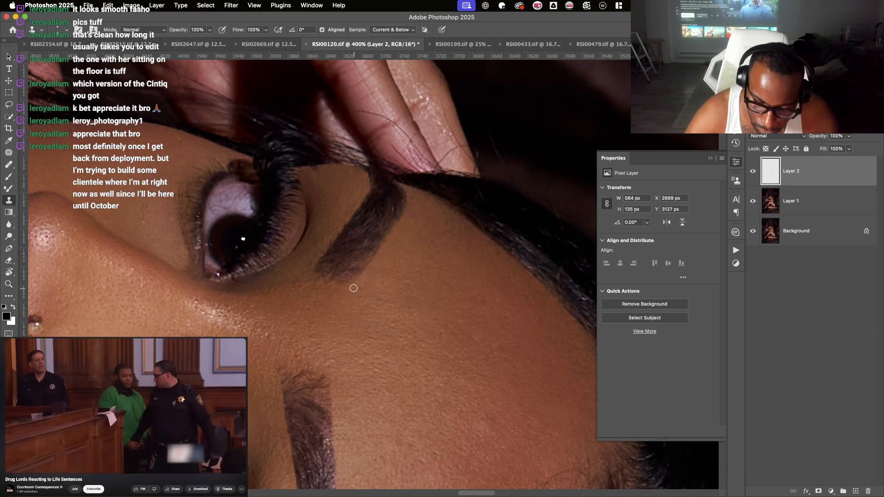
key("r")
left_click_drag(351, 289, 401, 286)
key("super+minus")
key("super+minus")
key("super+minus")
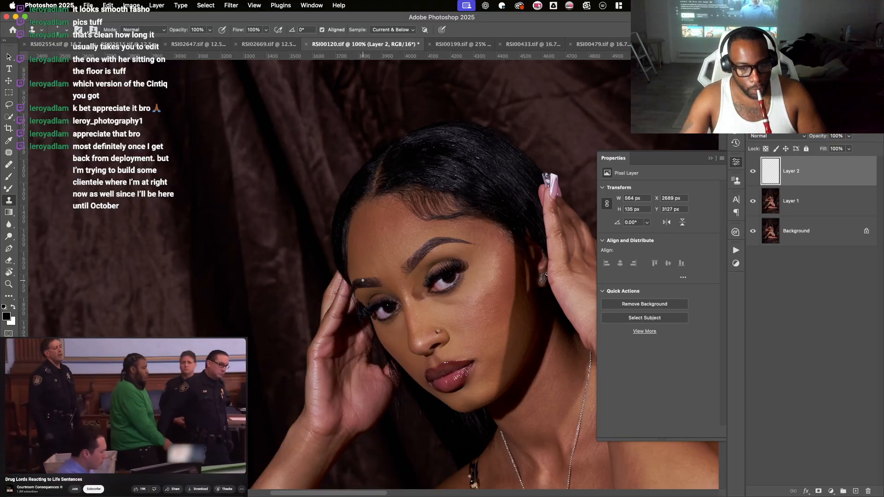
- Stamp all visible layers into a new top layer and patch a small skin spot beneath the eyebrow arch
left_click_drag(488, 345, 483, 339)
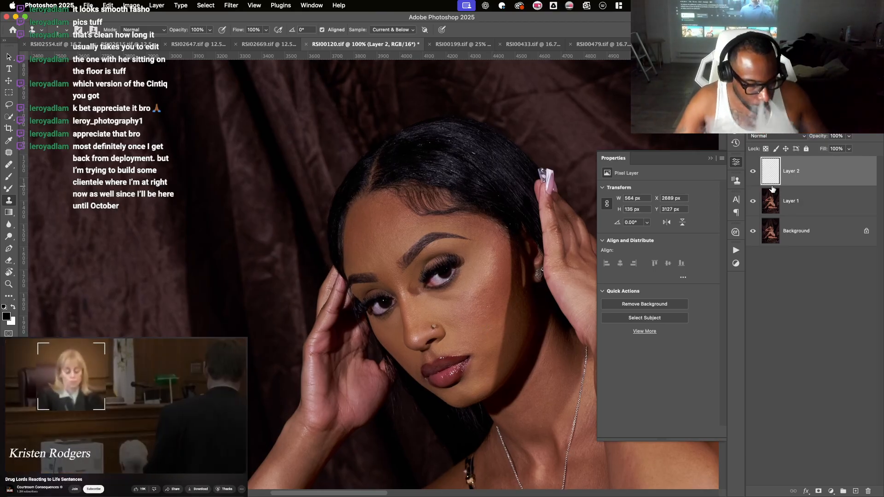
key("super+alt+shift+e")
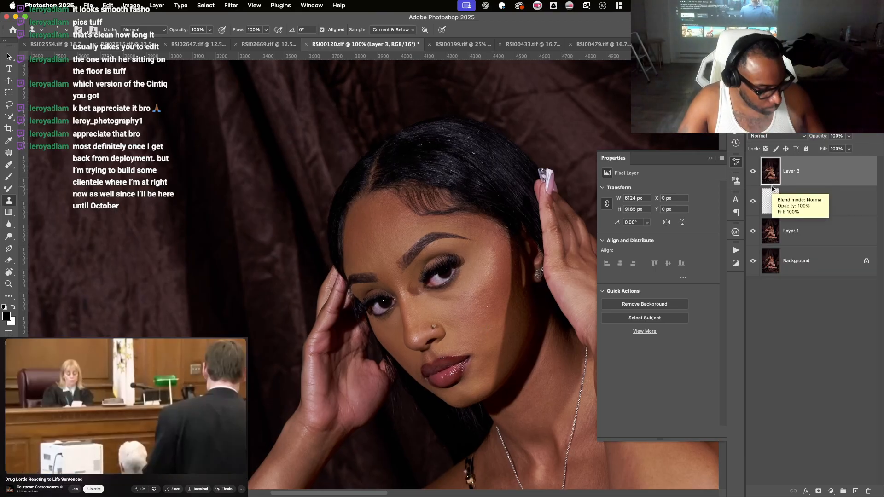
key("j")
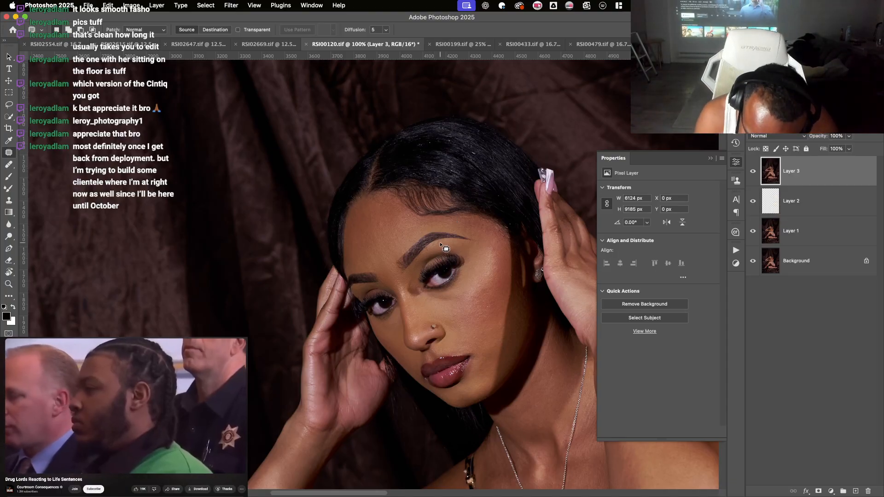
left_click_drag(438, 243, 440, 247)
key("super+d")
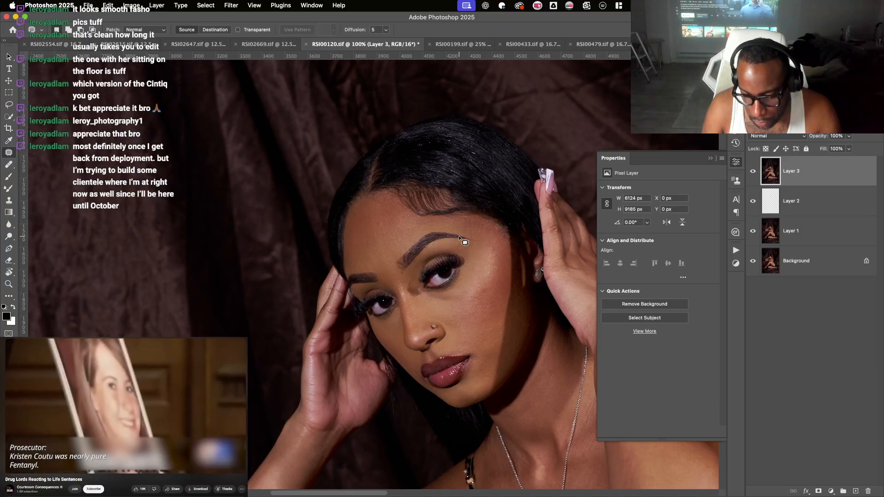
- Patch the strip of skin along the lower edge of the eyebrow's tail with clean skin nearby
key("super+plus")
key("super+plus")
key("super+plus")
left_click_drag(415, 238, 252, 312)
key("r")
left_click_drag(316, 223, 305, 283)
mouse_move(458, 95)
left_mouse_down()
mouse_move(425, 128)
mouse_move(424, 151)
left_mouse_up()
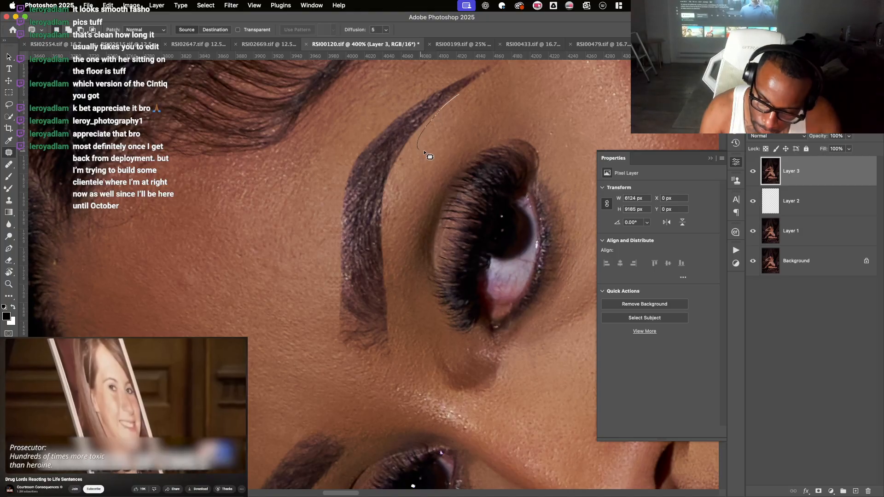
mouse_move(503, 83)
left_mouse_down()
mouse_move(459, 94)
mouse_move(486, 126)
left_mouse_up()
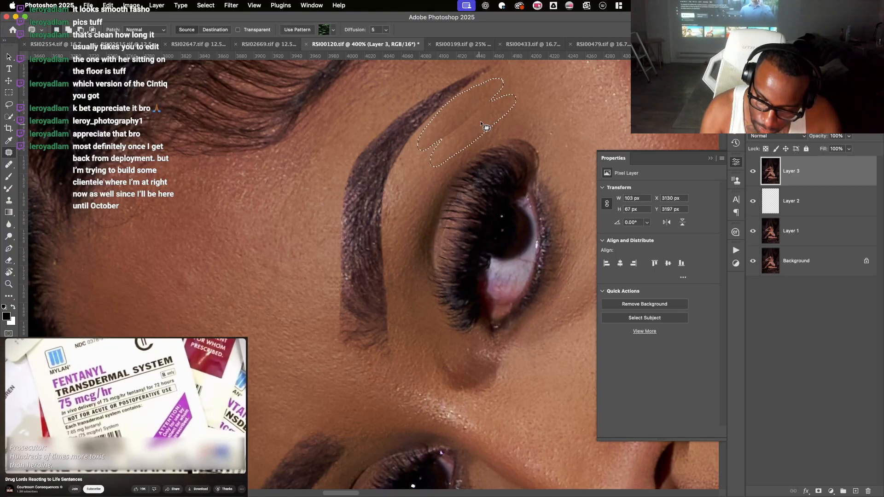
key("super+d")
- Patch two more small skin areas between the eyebrow's tail and the upper lashes
mouse_move(483, 84)
left_mouse_down()
mouse_move(445, 126)
mouse_move(464, 117)
left_mouse_up()
key("super+d")
left_click_drag(461, 125, 492, 97)
key("super+d")
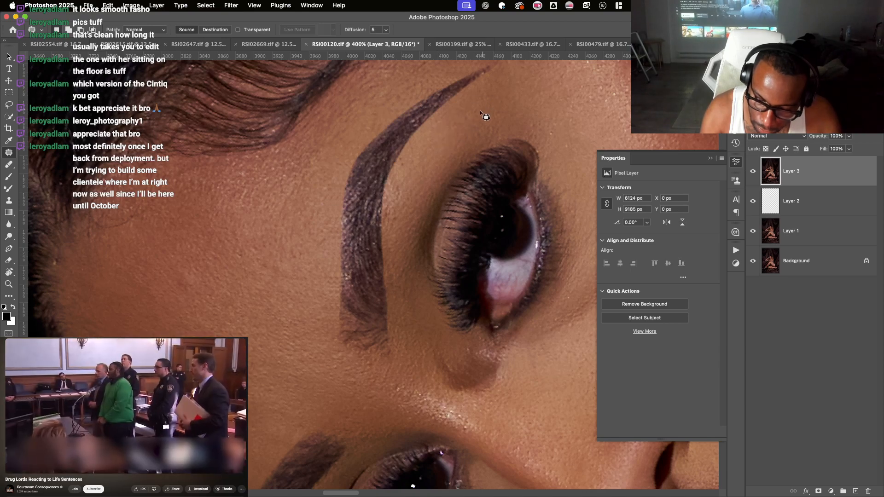
- Run the Skin Smoothening FS action on the stamped layer and select the Low Layer in the resulting group
key("super+minus")
key("super+minus")
key("super+minus")
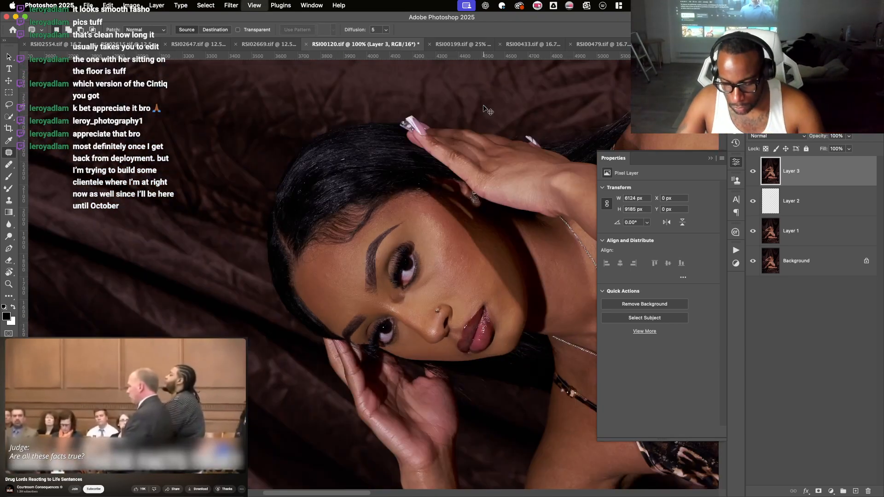
key("super+minus")
key("super+minus")
left_click_drag(420, 331, 323, 274)
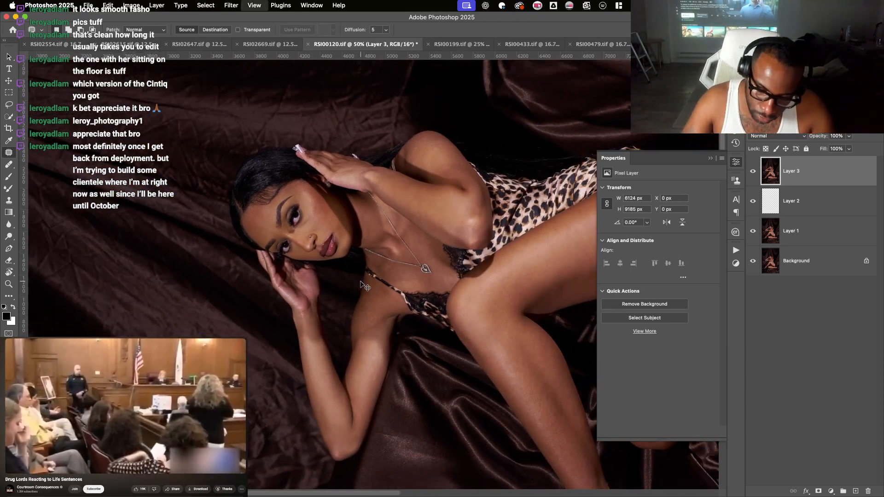
key("super+minus")
key("r")
left_click_drag(363, 237, 400, 232)
left_click(736, 250)
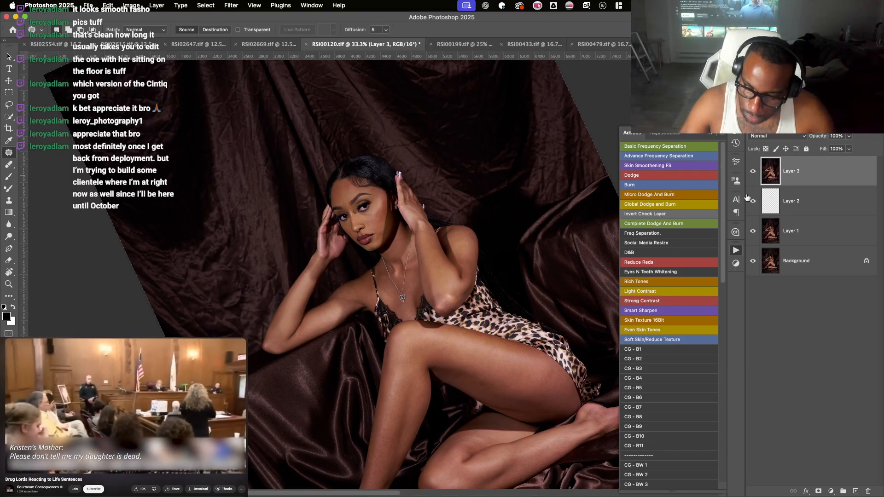
left_click(669, 165)
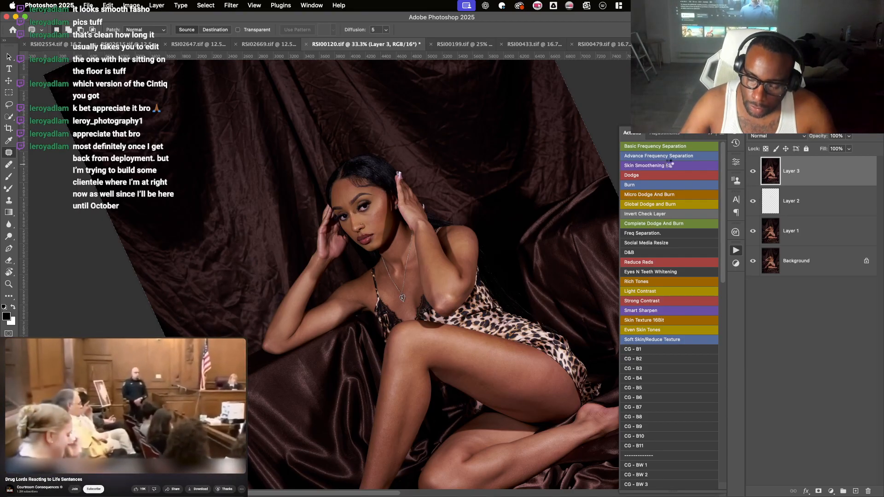
left_click(763, 163)
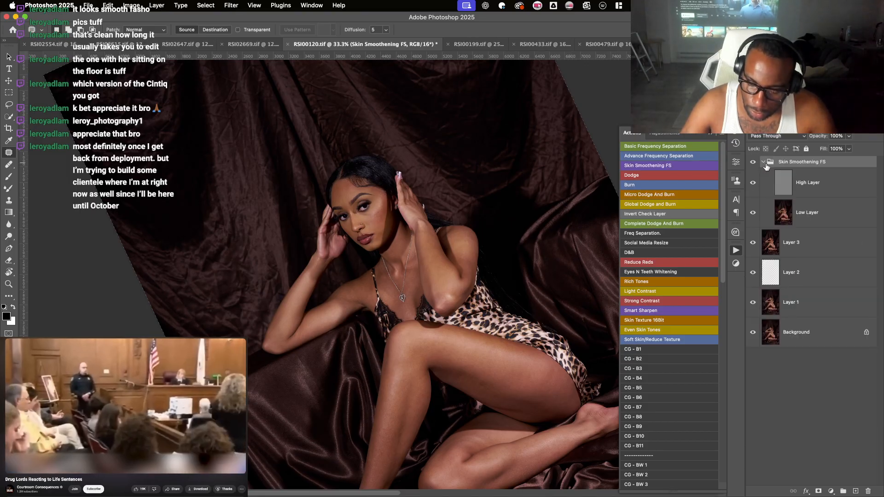
left_click(802, 210)
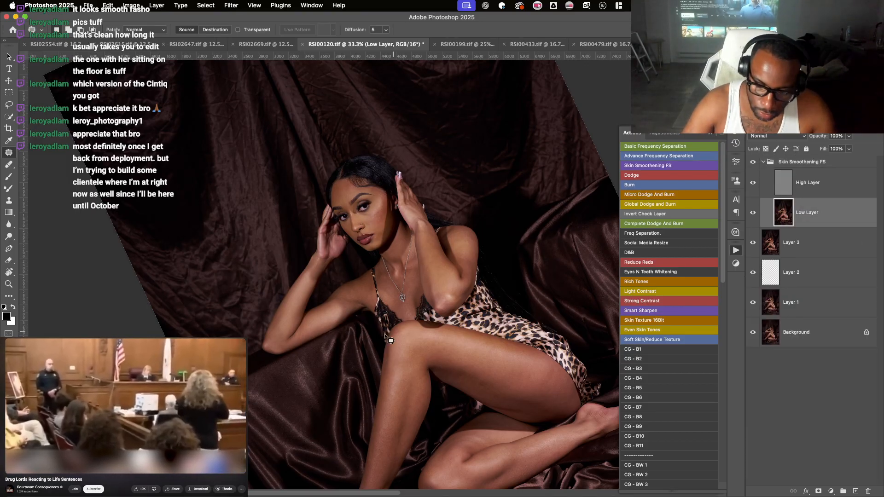
- Blend uneven skin tones along the shin of the raised leg on the Low Layer with the Mixer Brush
scroll(354, 198, "down", 3)
left_click(9, 189)
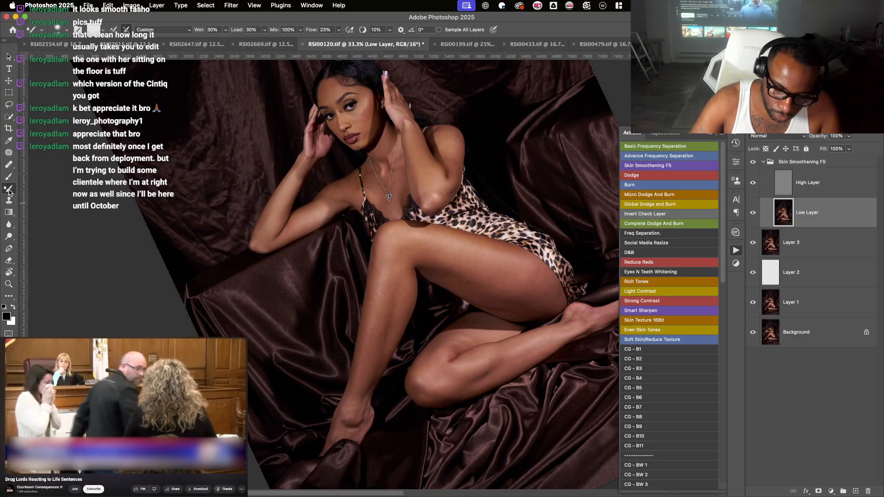
key("super+plus")
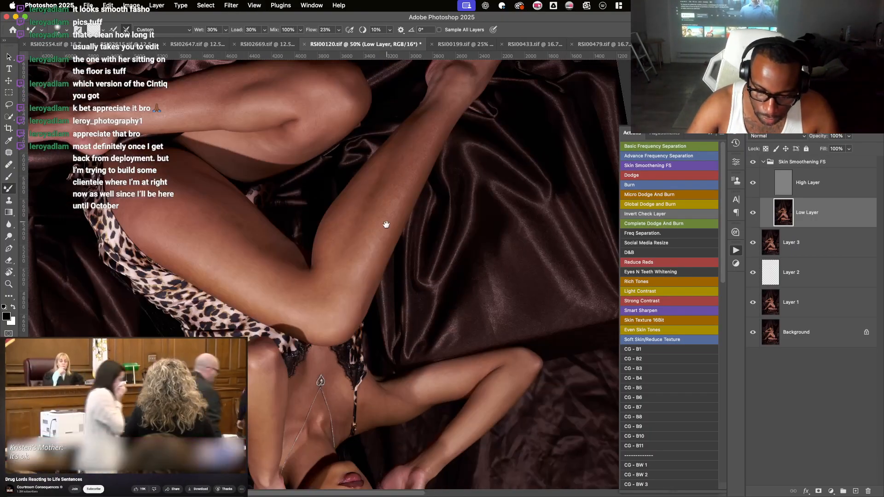
key("r")
left_click_drag(386, 223, 373, 240)
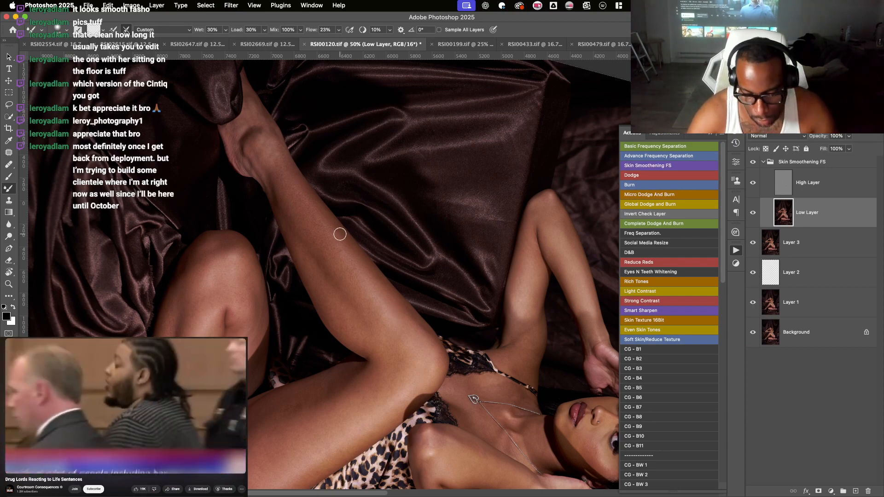
key("r")
left_click_drag(339, 234, 340, 234)
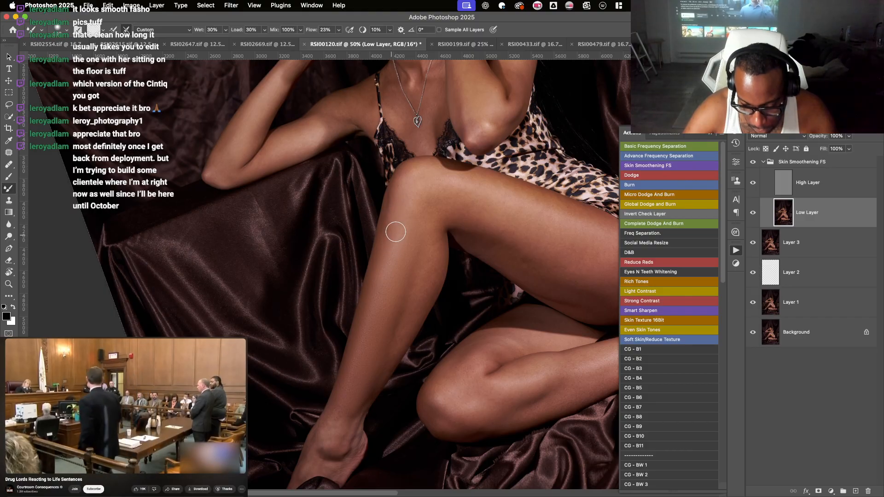
key("r")
mouse_move(353, 389)
left_mouse_down()
mouse_move(382, 390)
mouse_move(442, 207)
mouse_move(407, 189)
mouse_move(393, 249)
left_mouse_up()
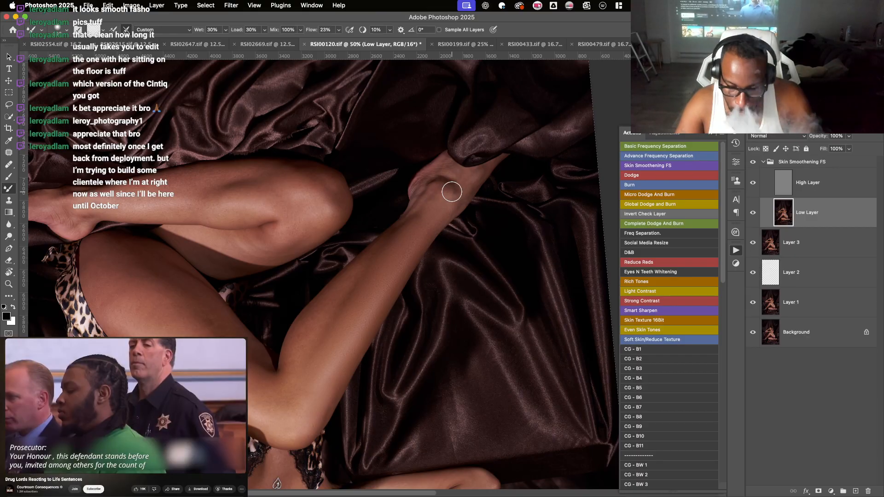
- Blend the skin tones around the ankle and lower shin of the raised leg with the Mixer Brush
key("super+plus")
left_click_drag(450, 172, 409, 211)
left_click_drag(406, 126, 403, 238)
key("super+plus")
scroll(402, 239, "up", 3)
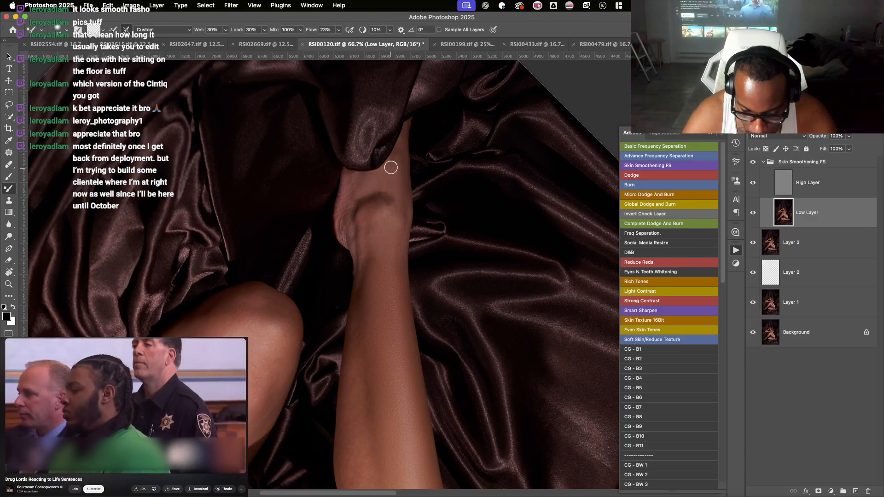
left_click_drag(387, 220, 391, 110)
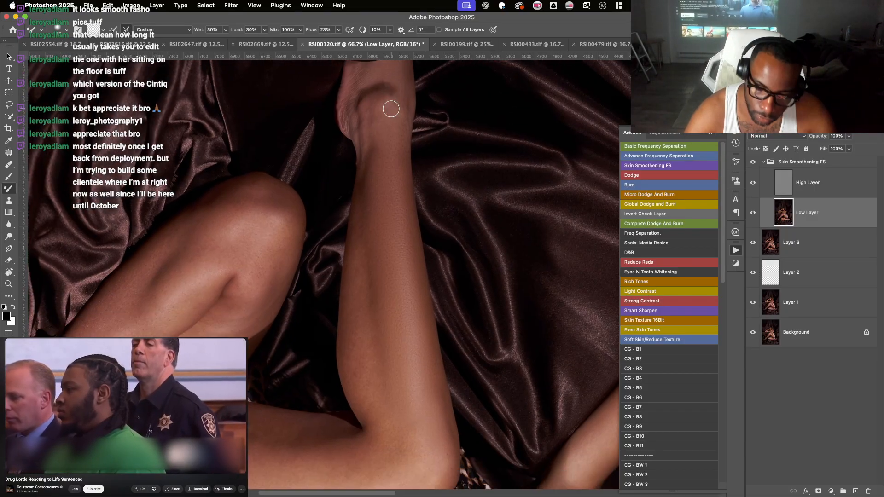
- Smooth the tones along the calf of the raised leg, adjusting the Mixer Brush size to the width of each area
key("]")
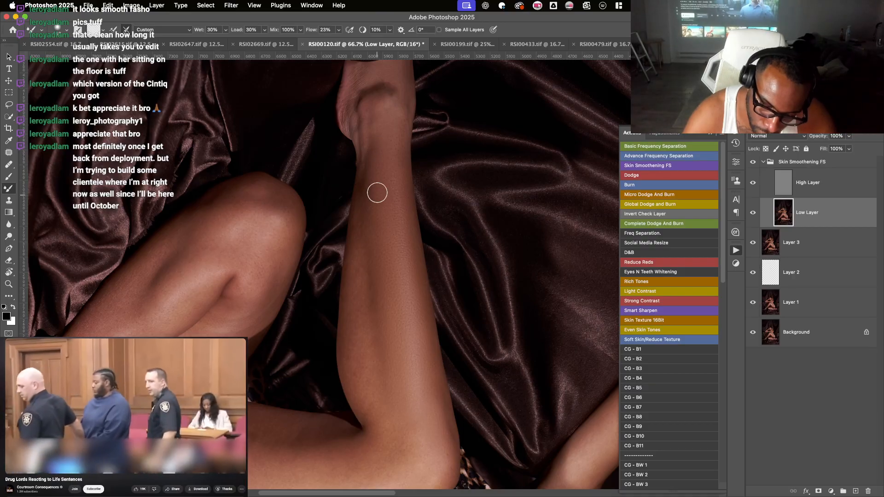
key("]")
key("]")
key("[")
key("[")
key("[")
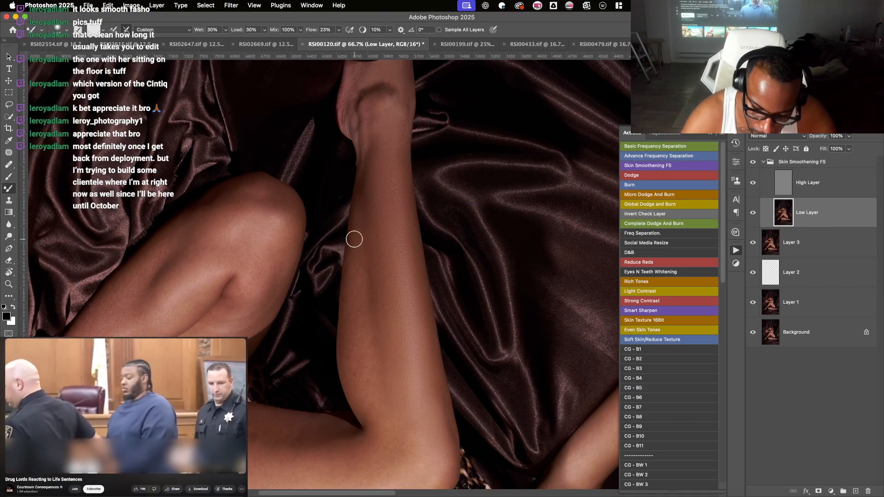
key("]")
key("]")
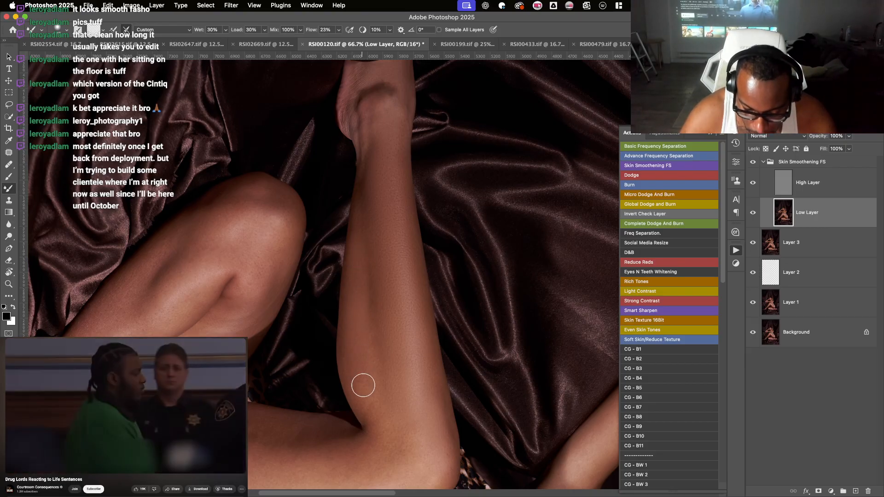
key("]")
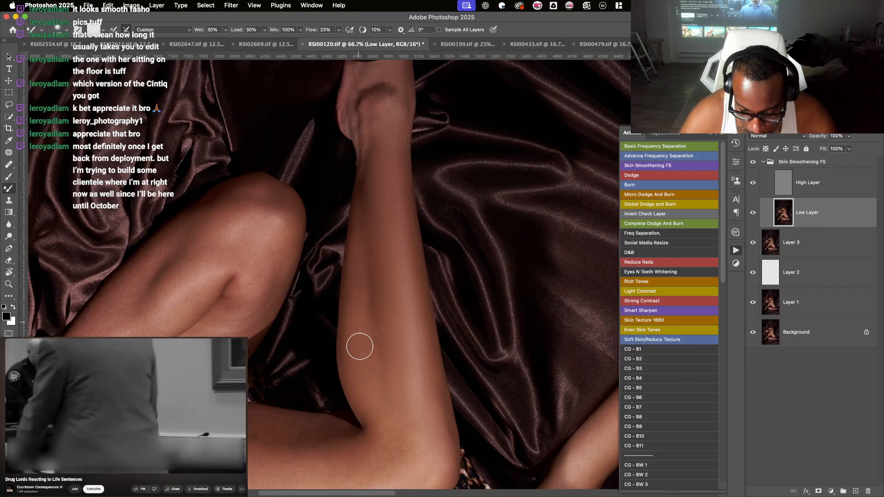
key("[")
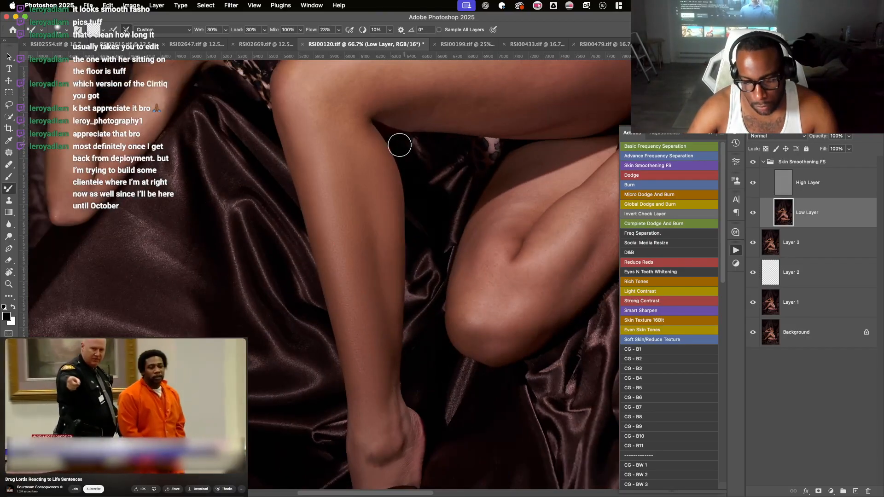
- Blend the skin tones on the upper shin and around the knee of the raised leg
left_click_drag(382, 192, 386, 269)
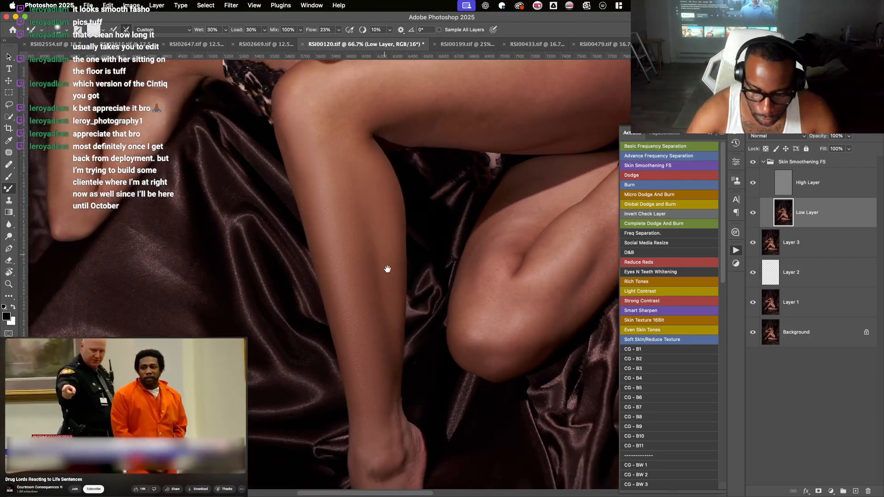
key("[")
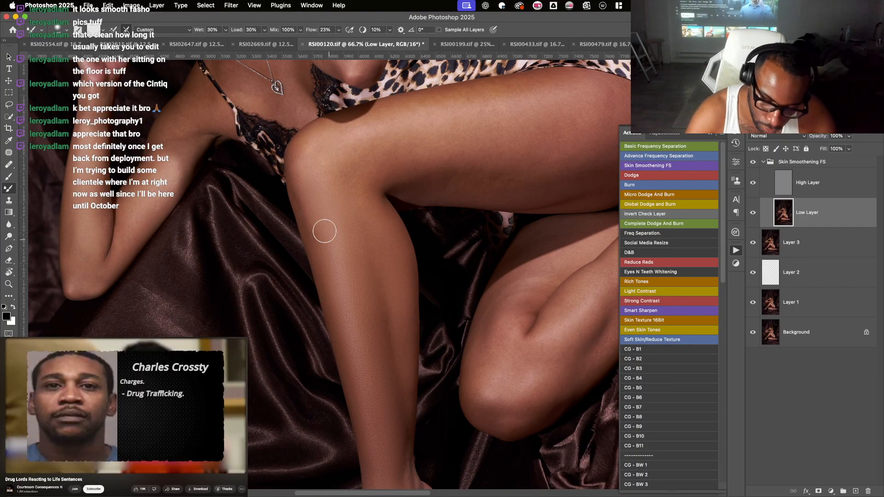
left_click_drag(336, 254, 289, 245)
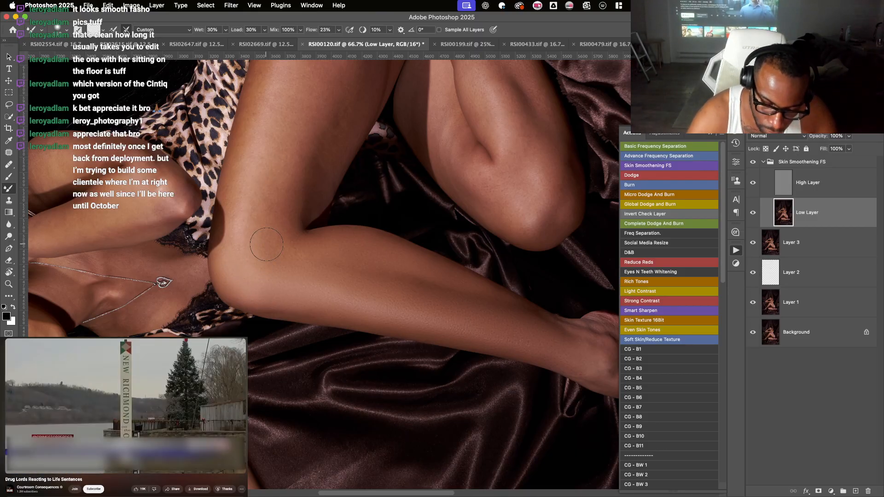
left_click_drag(289, 237, 530, 203)
key("r")
key("Escape")
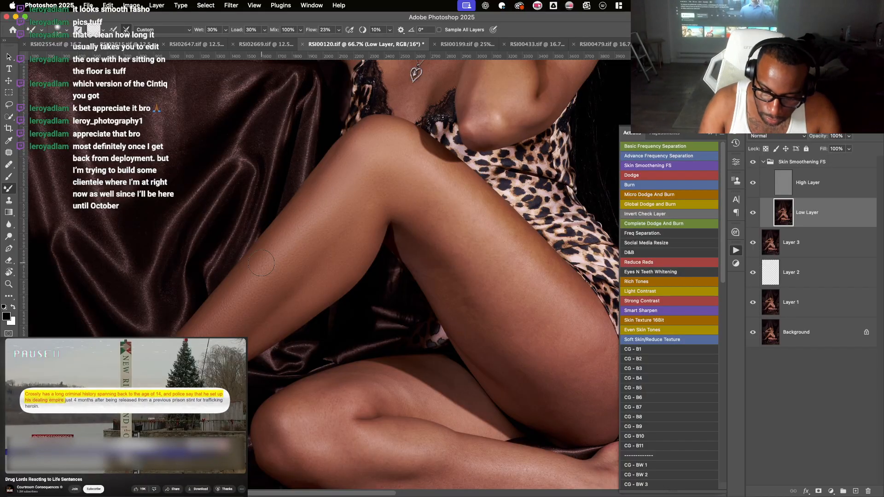
- Smooth the tonal transitions along the thigh of the raised leg from the back of the knee toward the hip
key("r")
left_click_drag(261, 263, 266, 244)
key("space")
left_click_drag(440, 266, 393, 194)
key("[")
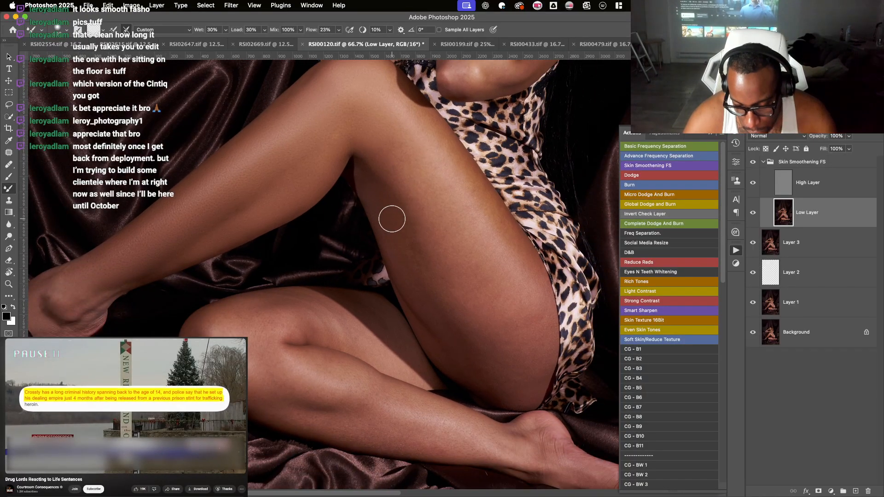
key("]")
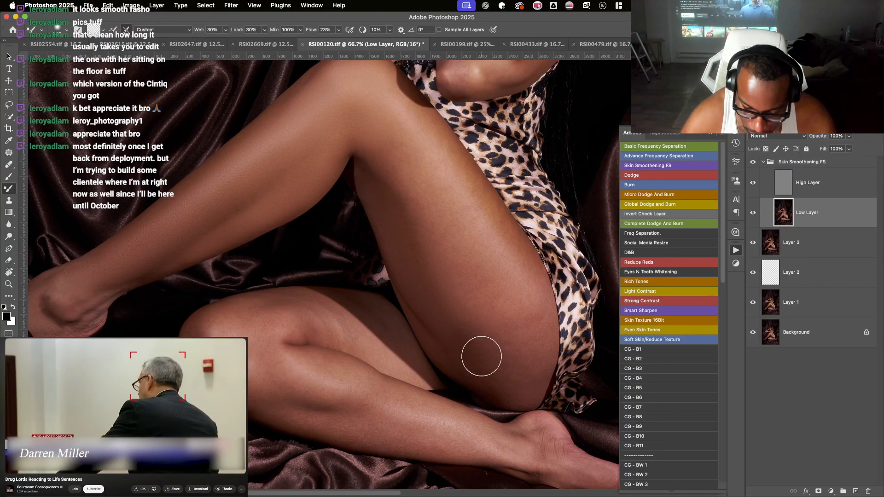
- Blend the thigh's shadowed underside with a small Mixer Brush and its broader surface with a larger one
key("[")
key("[")
key("[")
key("[")
key("[")
key("[")
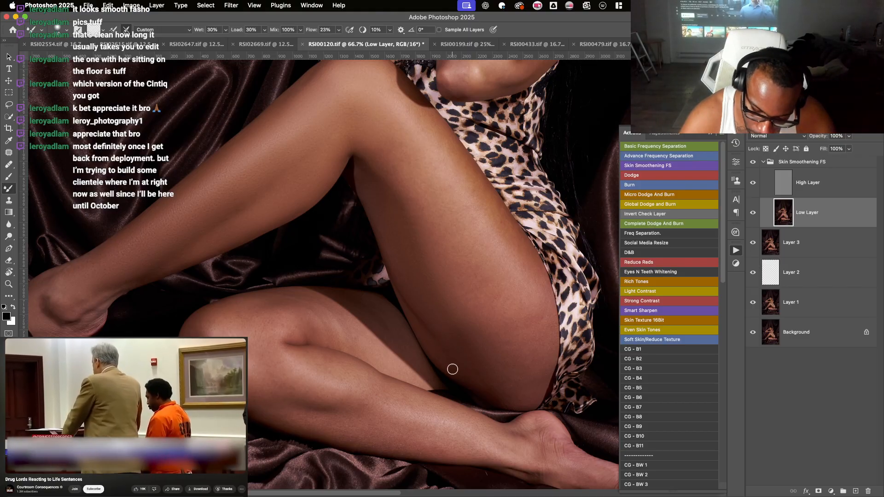
key("]")
key("]")
key("]")
key("]")
key("]")
key("]")
key("]")
key("]")
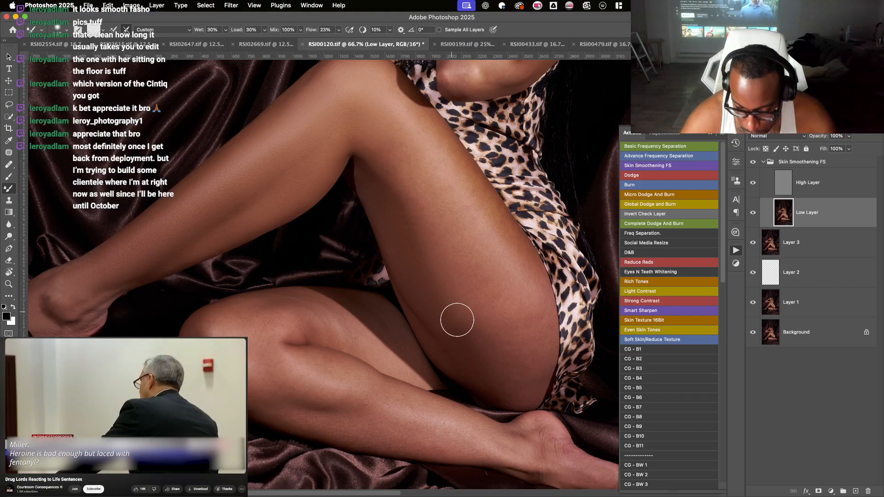
- Blend the skin tones across the hip and outer thigh of the raised leg, adjusting the Mixer Brush size
mouse_move(482, 344)
left_mouse_down()
mouse_move(508, 371)
mouse_move(484, 347)
left_mouse_up()
key("r")
left_click_drag(358, 171, 352, 228)
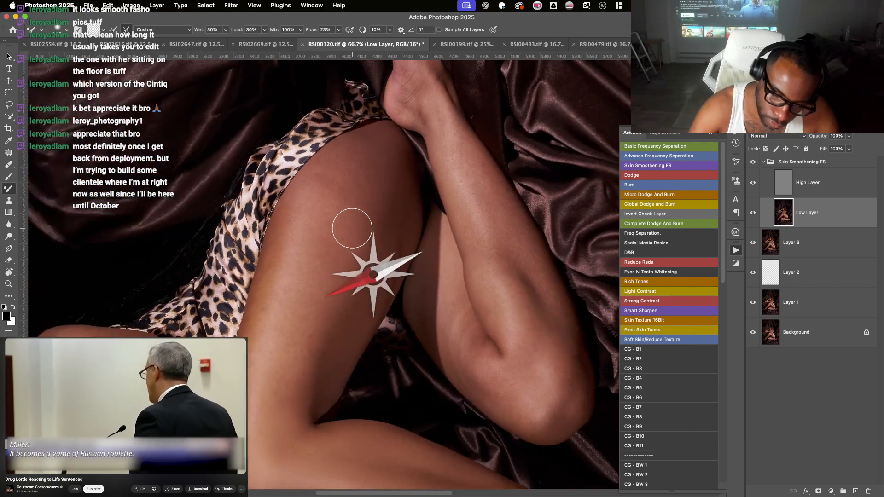
key("]")
key("]")
key("bracketleft")
key("bracketleft")
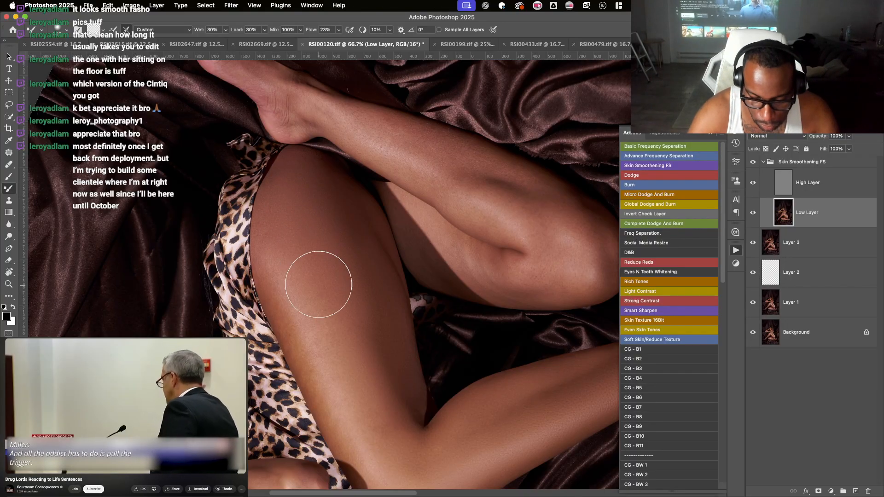
- Smooth the hip's edge beside the leopard-print dress with a smaller Mixer Brush
key("[")
key("[")
key("[")
key("[")
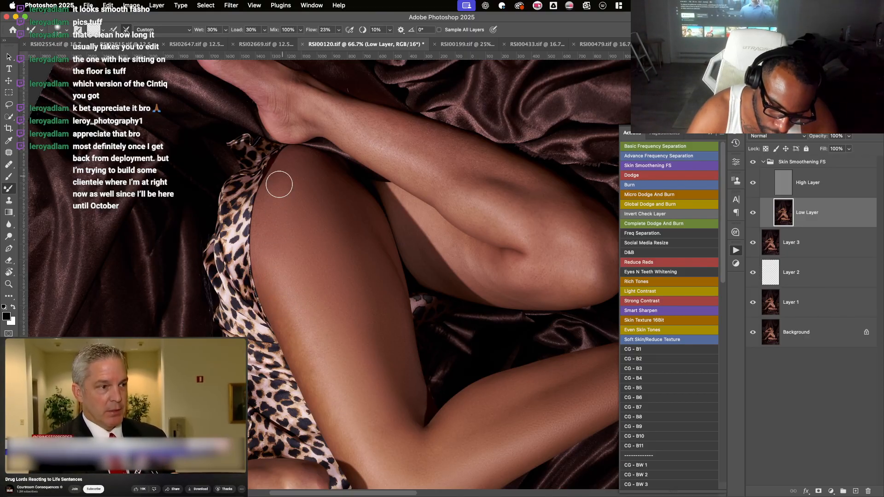
left_click_drag(270, 229, 269, 180)
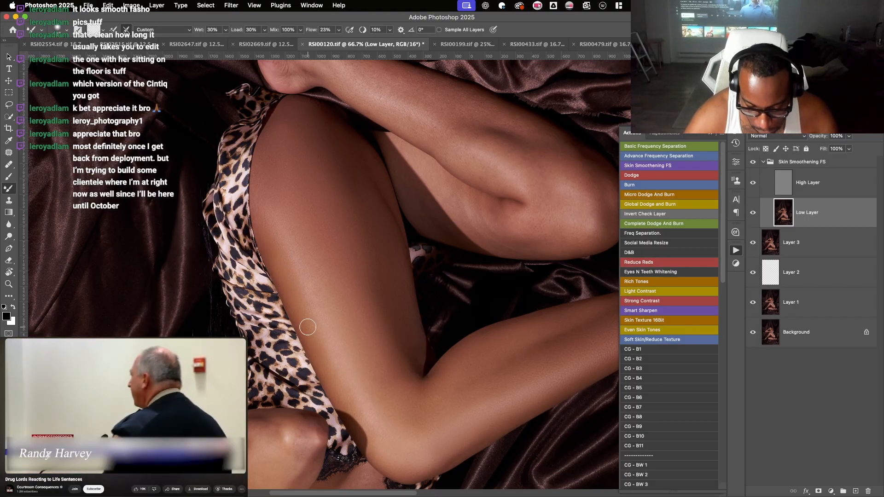
- Blend the tonal transitions on the raised thigh between the knee and the hem of the dress
key("r")
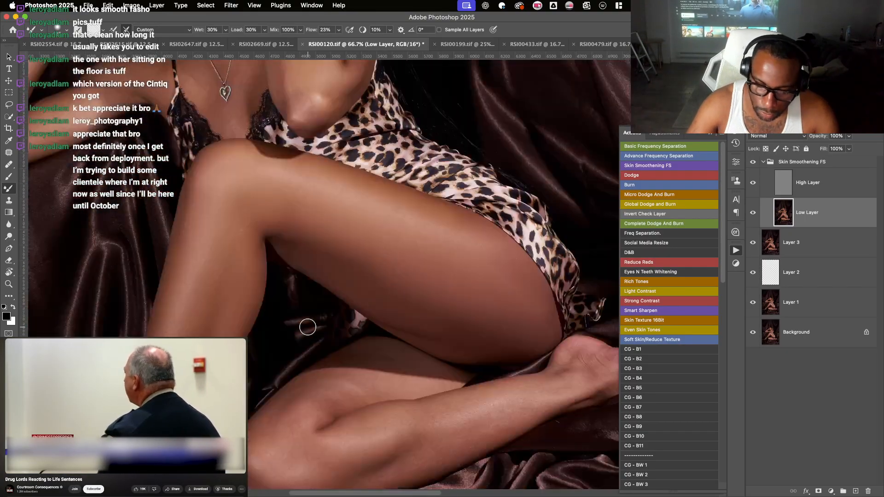
mouse_move(308, 328)
left_mouse_down()
mouse_move(468, 177)
mouse_move(438, 194)
left_mouse_up()
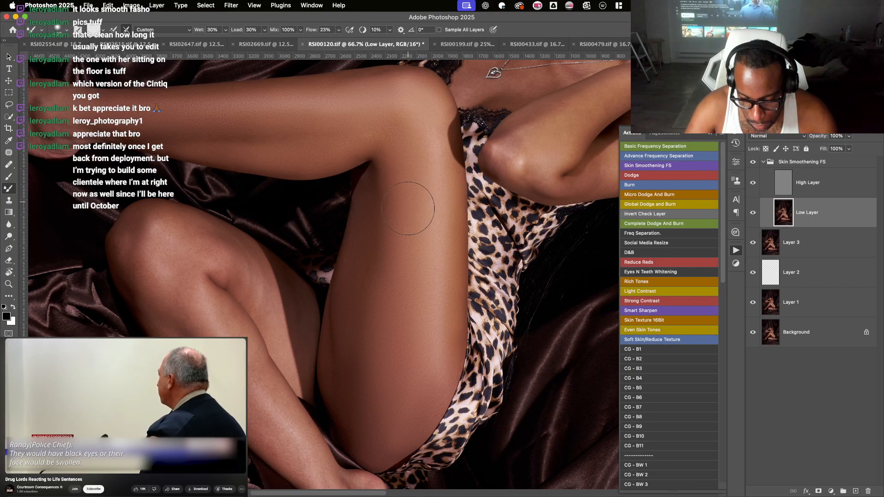
key("r")
left_click_drag(409, 293, 366, 227)
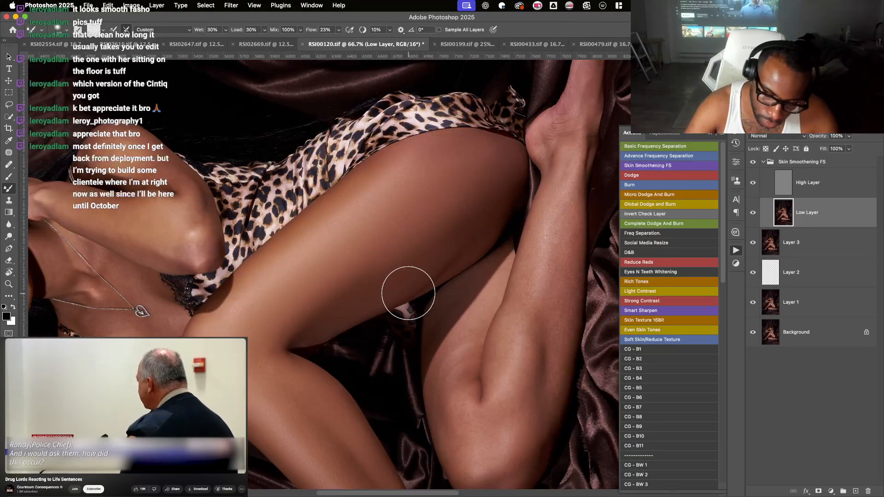
key("space")
left_click_drag(370, 270, 451, 230)
key("r")
left_click_drag(349, 236, 330, 236)
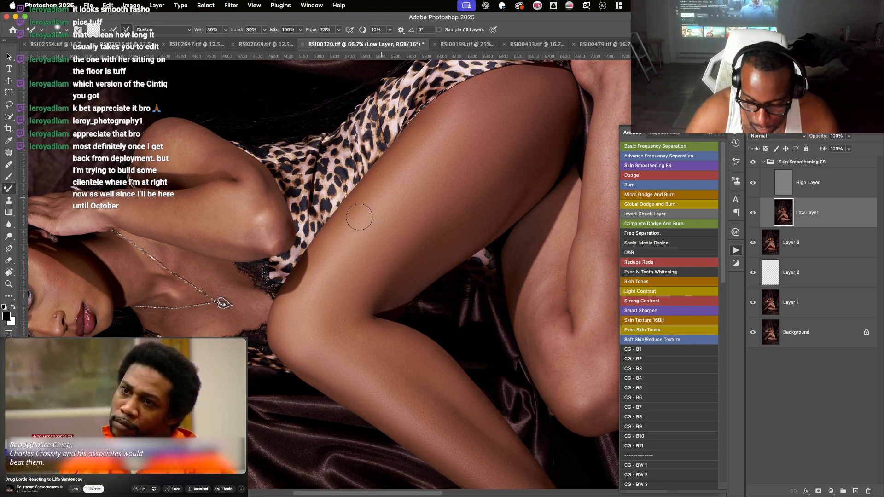
left_click_drag(359, 217, 361, 261)
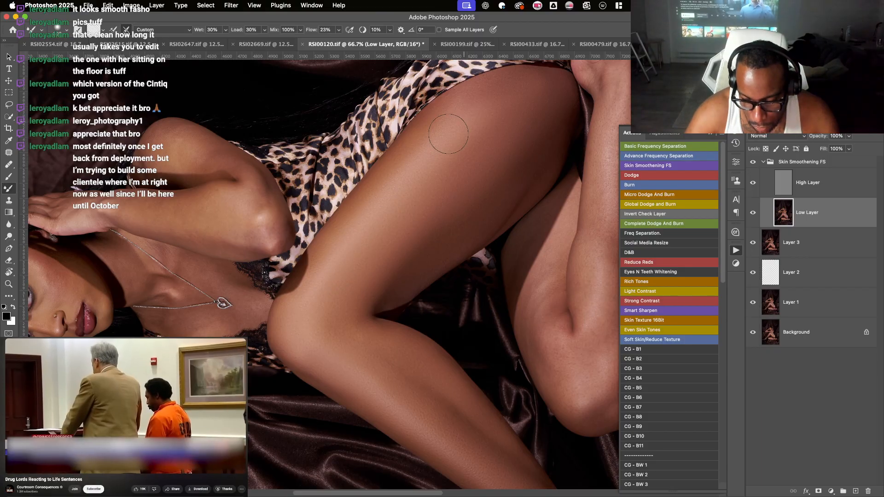
- Even out the broad middle surface of the raised thigh with a larger Mixer Brush
key("bracketright")
key("bracketright")
key("bracketright")
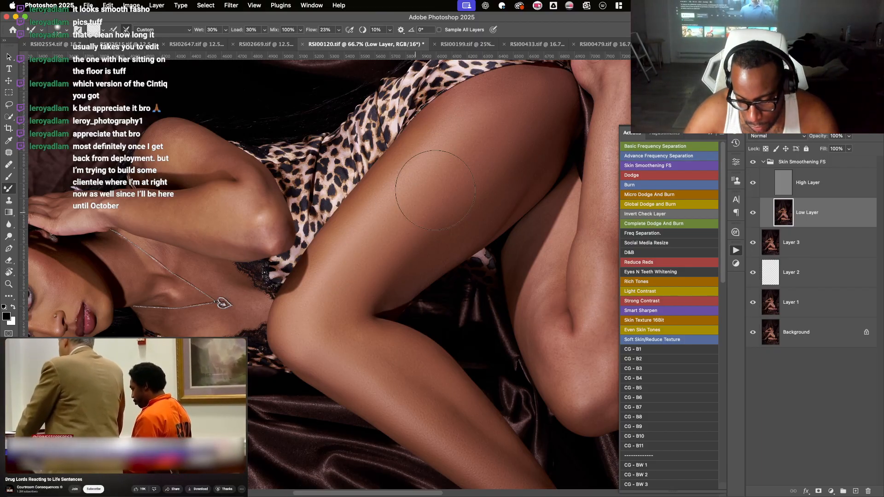
key("super+minus")
key("super+minus")
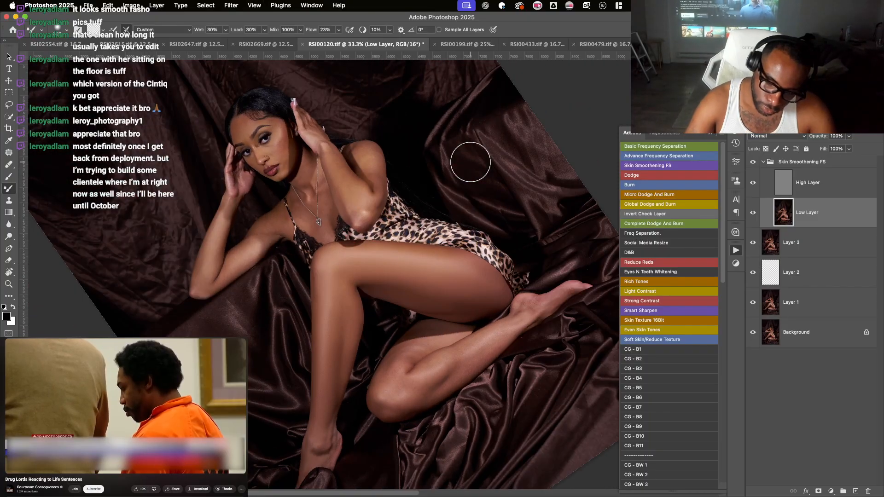
- Soften the remaining tonal patches on the raised leg's lower hip, varying the Mixer Brush size
mouse_move(471, 162)
left_mouse_down()
mouse_move(428, 313)
mouse_move(404, 254)
left_mouse_up()
key("bracketleft")
key("bracketleft")
key("bracketleft")
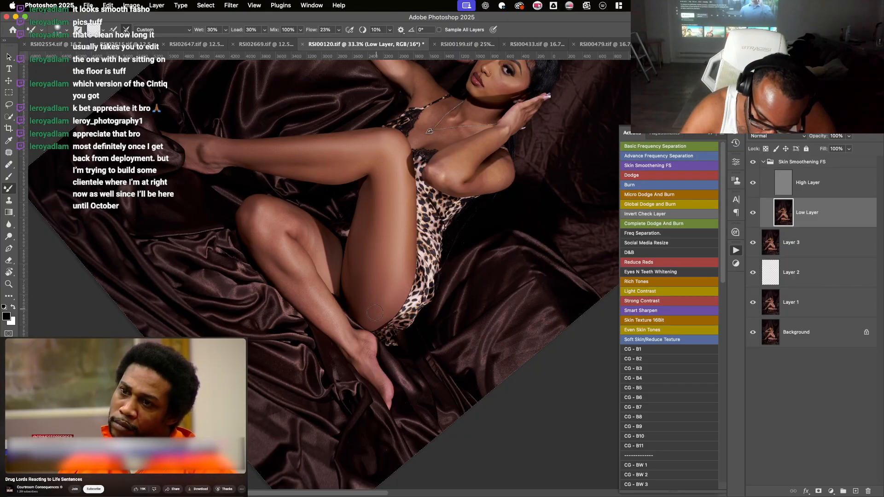
key("bracketright")
key("bracketright")
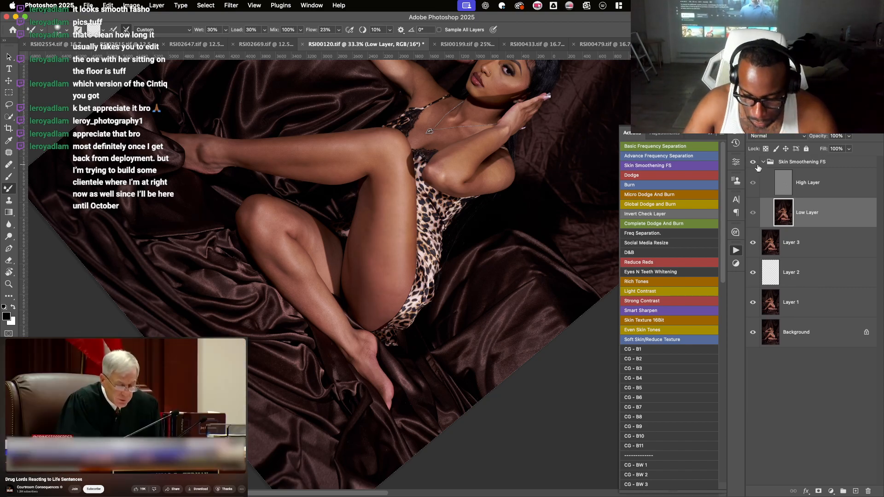
- Smooth the outer contour of the raised leg from the hip down along the thigh
key("r")
key("r")
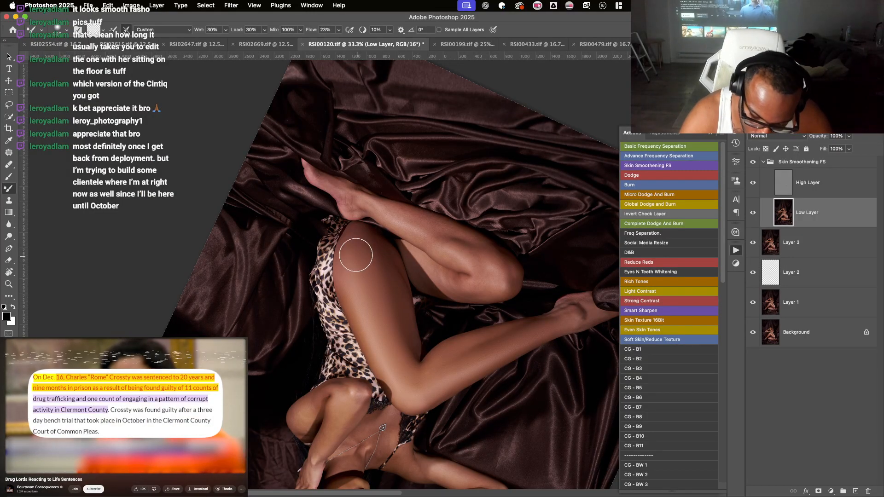
key("bracketleft")
mouse_move(353, 261)
left_mouse_down()
mouse_move(359, 278)
mouse_move(359, 255)
mouse_move(389, 335)
left_mouse_up()
key("bracketright")
scroll(388, 335, "down", 1)
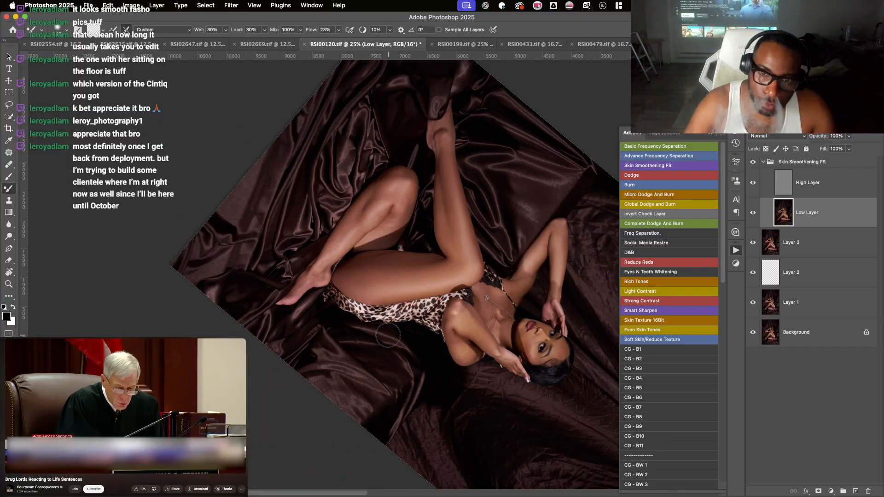
- Smooth the lit inner thigh of the folded leg beside the shadow edge
scroll(389, 335, "up", 2)
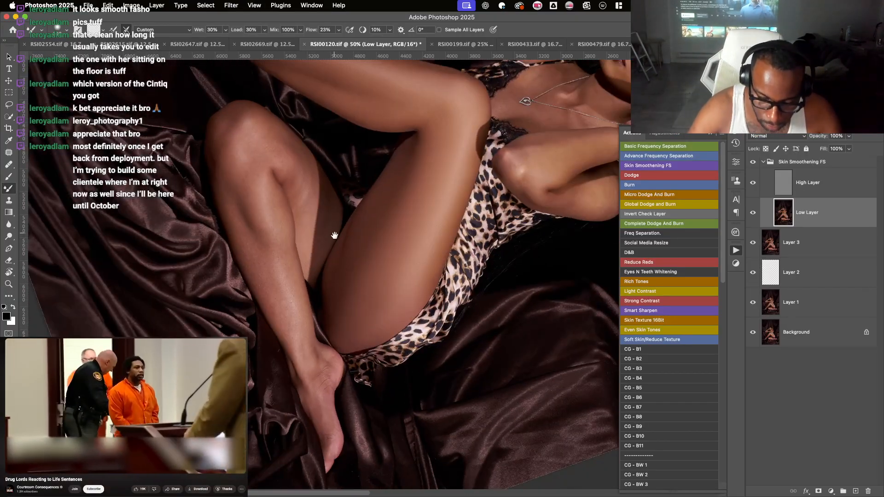
left_click_drag(335, 235, 337, 257)
key("super+plus")
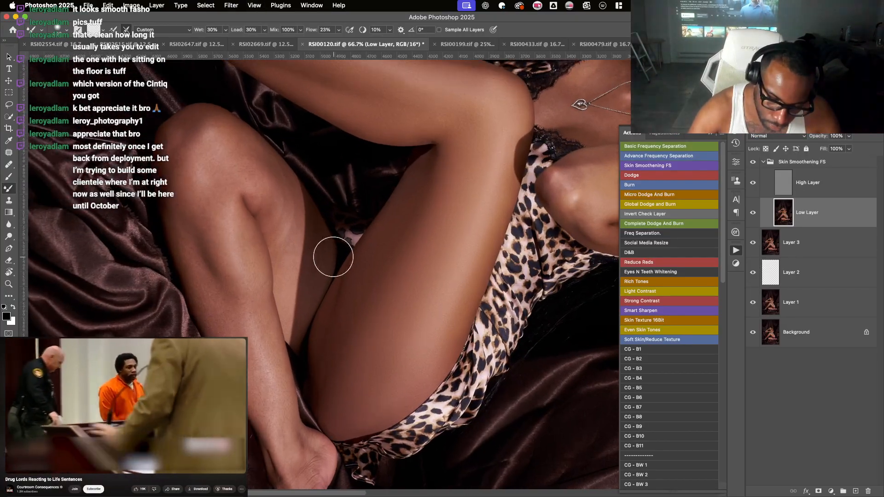
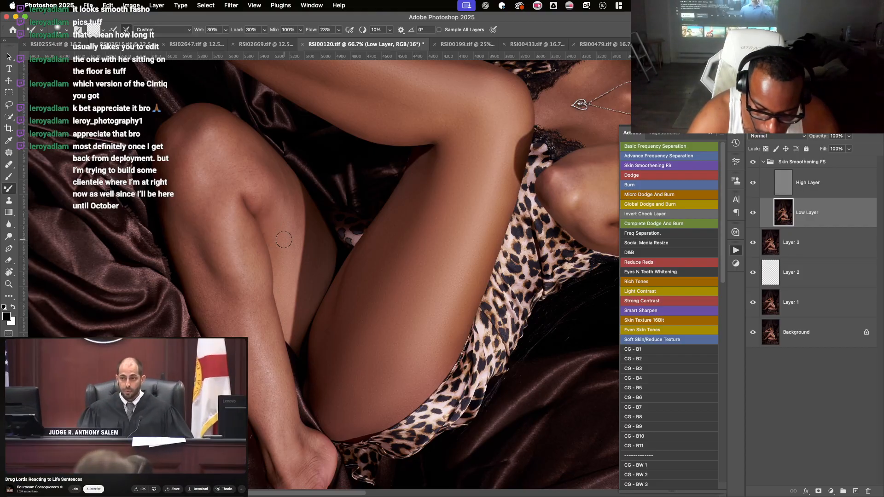
left_click_drag(274, 193, 479, 317)
left_click_drag(348, 293, 251, 291)
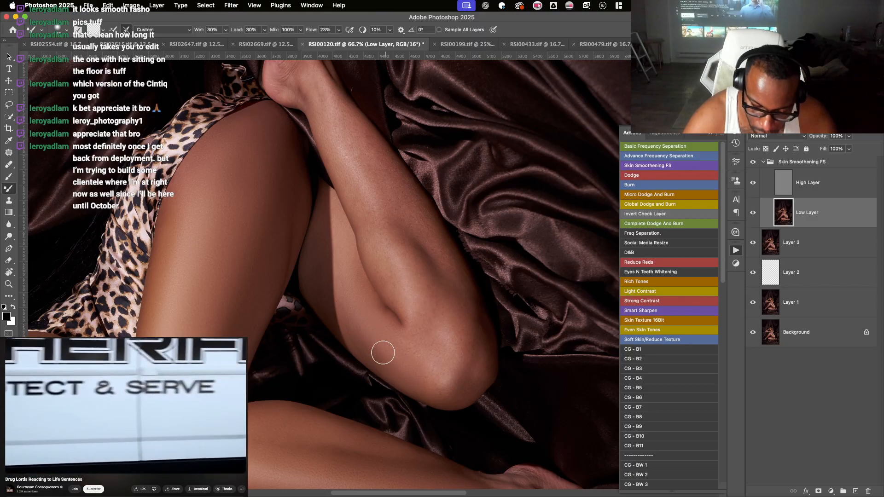
- Blend the skin tones over and around the knee of the folded leg
key("r")
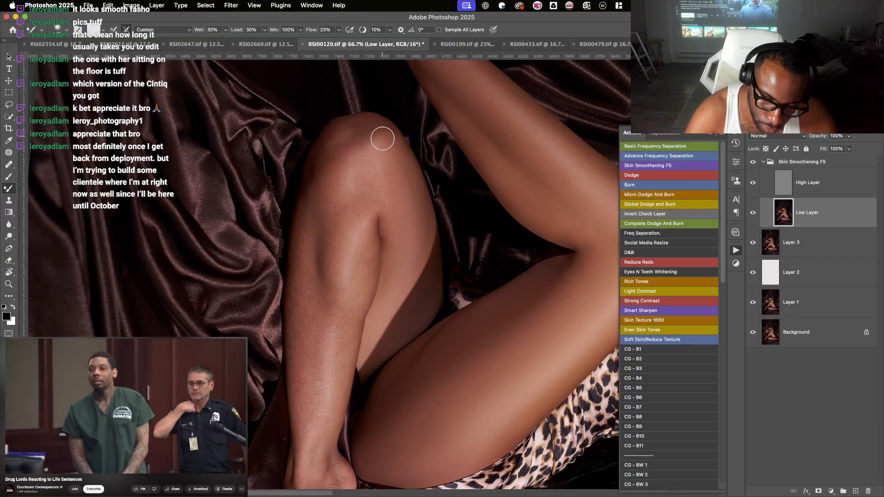
key("r")
key("r")
left_click_drag(387, 137, 270, 193)
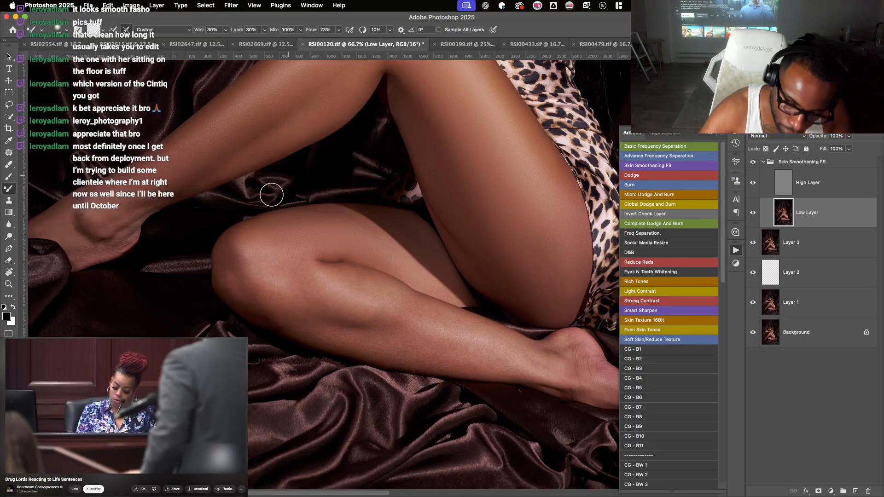
key("[")
key("]")
left_click_drag(247, 288, 237, 264)
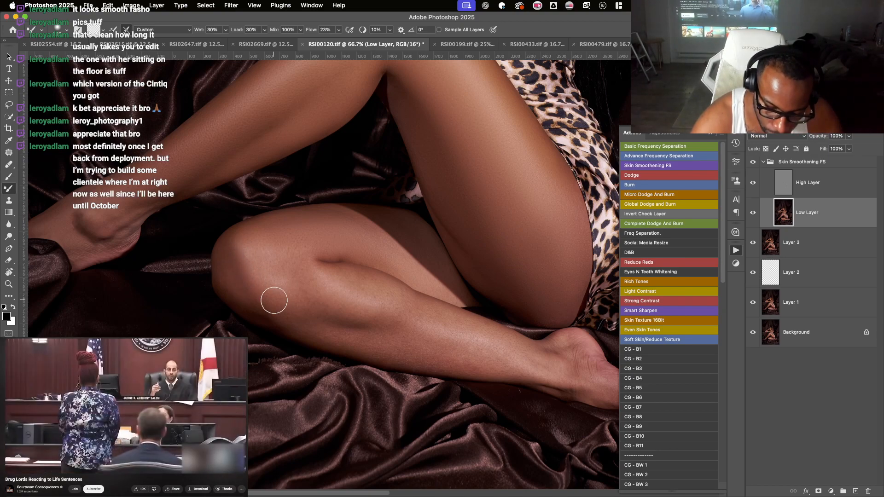
- Smooth the upper shin of the folded leg just below the knee, matching the Mixer Brush size to the area
key("r")
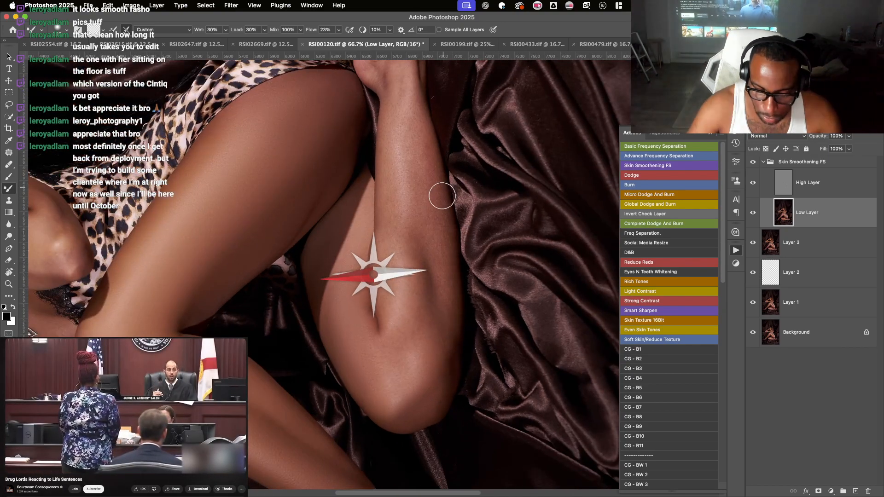
key("]")
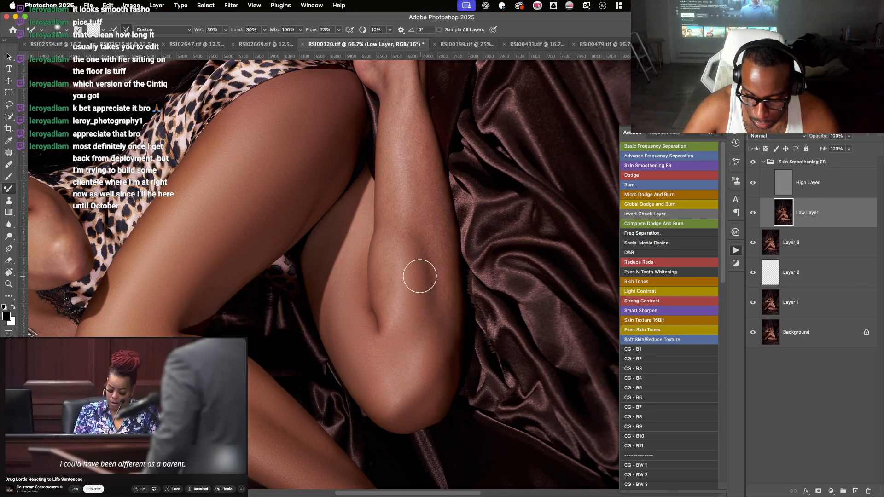
key("r")
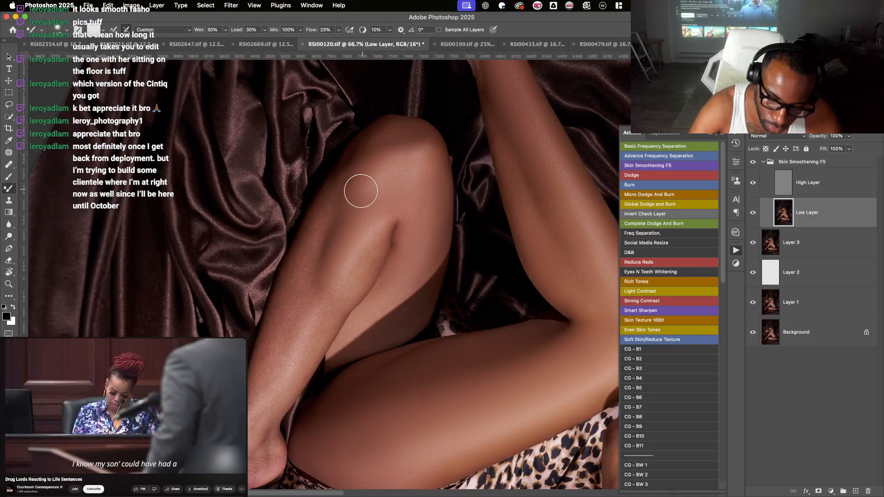
left_click_drag(365, 197, 388, 182)
key("[")
key("[")
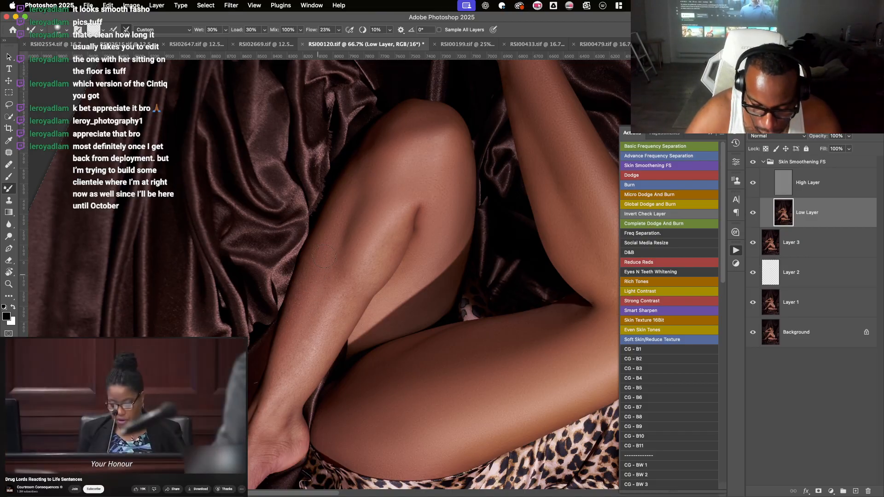
- Blend the tones along the folded leg's calf and lower shin down to the ankle
key("r")
mouse_move(401, 213)
left_mouse_down()
mouse_move(391, 206)
mouse_move(366, 246)
left_mouse_up()
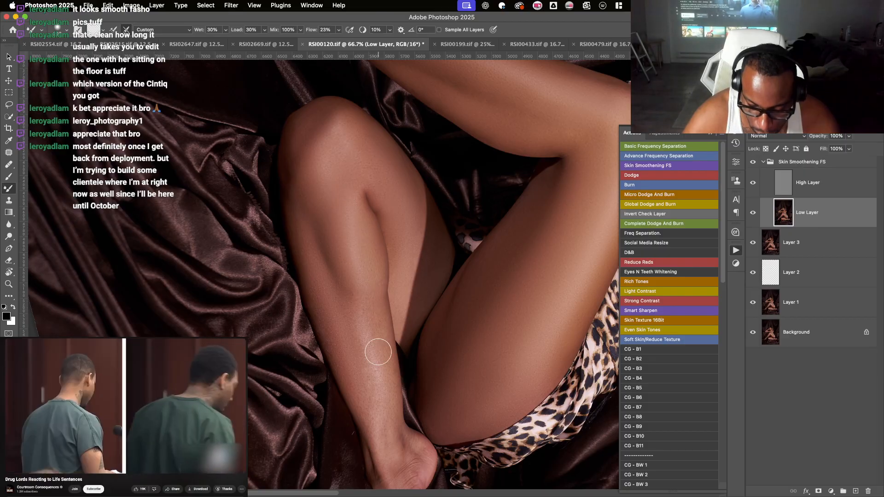
key("r")
left_click_drag(365, 352, 450, 105)
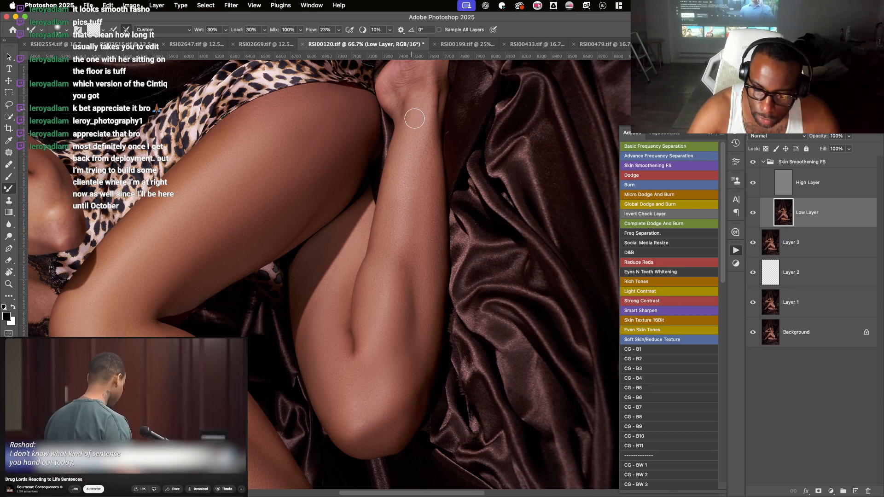
left_click_drag(411, 132, 409, 212)
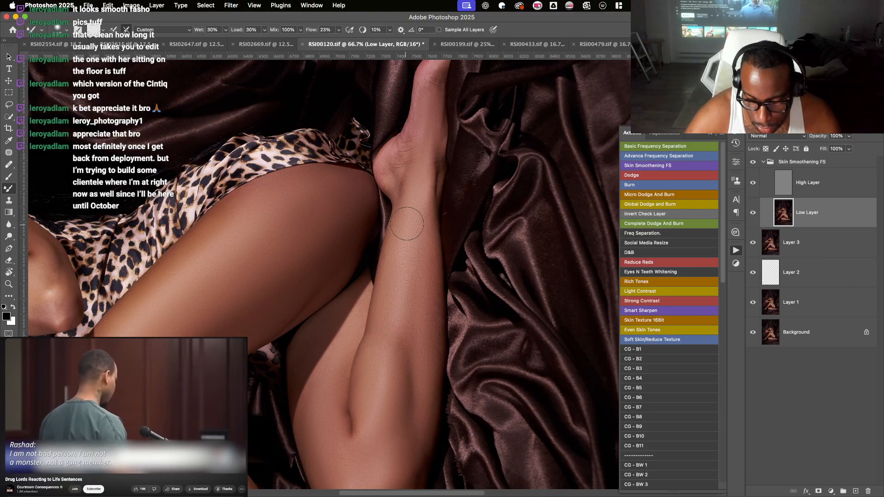
- Even out the broad tonal transitions across the folded leg's knee and shin
key("super+minus")
key("super+minus")
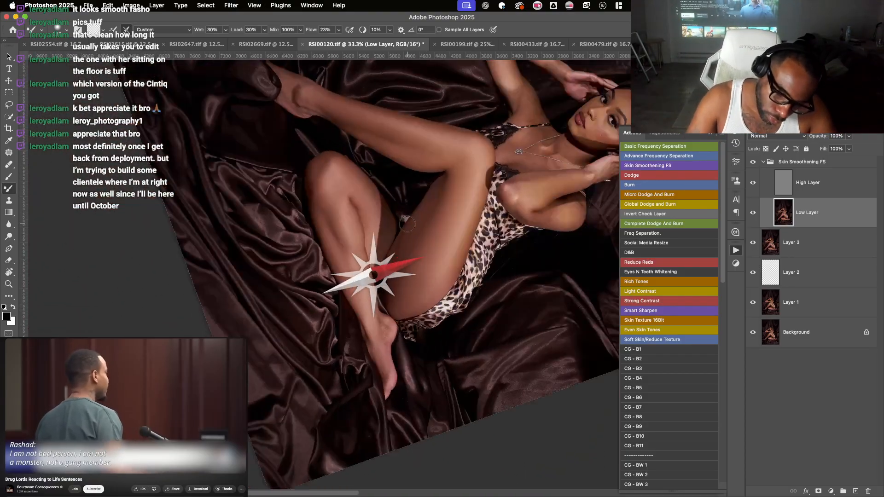
scroll(407, 224, "down", 2)
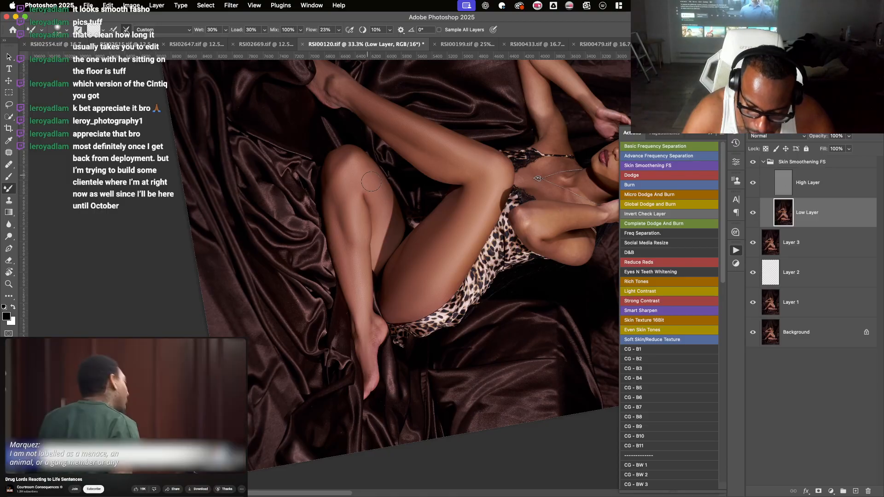
key("super+minus")
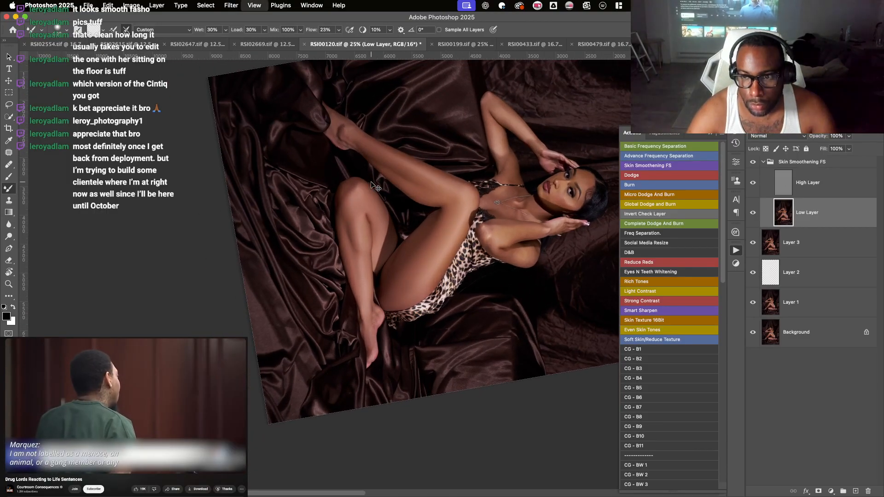
- Examine the smoothed skin on the folded leg and the raised thigh up close for remaining uneven tones
key("super+plus")
key("super+plus")
key("super+plus")
key("super+plus")
key("super+plus")
key("super+plus")
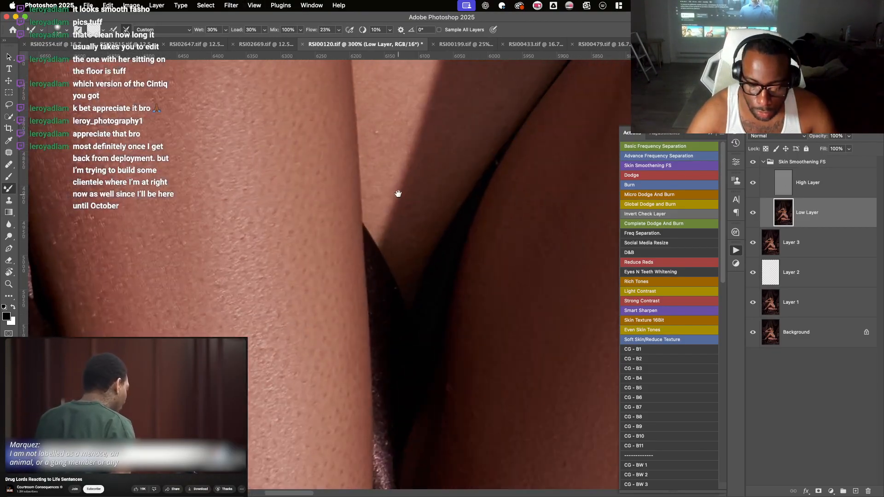
left_click_drag(399, 194, 303, 249)
key("super+minus")
key("super+minus")
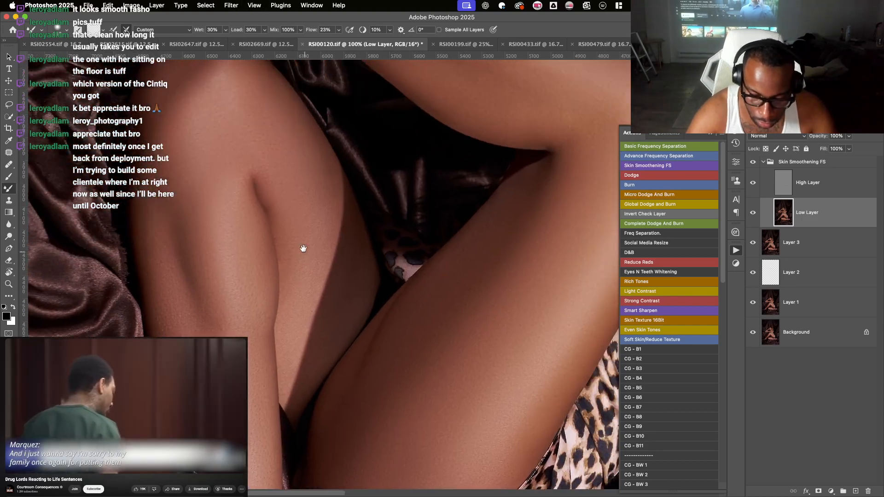
scroll(304, 249, "right", 10)
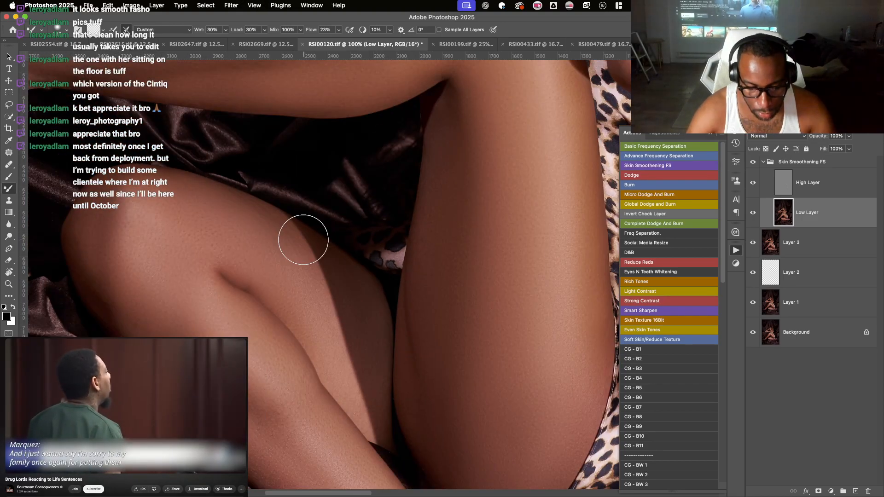
- Patch the skin texture along the upper edge of the folded leg on the High Layer with the Patch tool
scroll(304, 240, "down", 5)
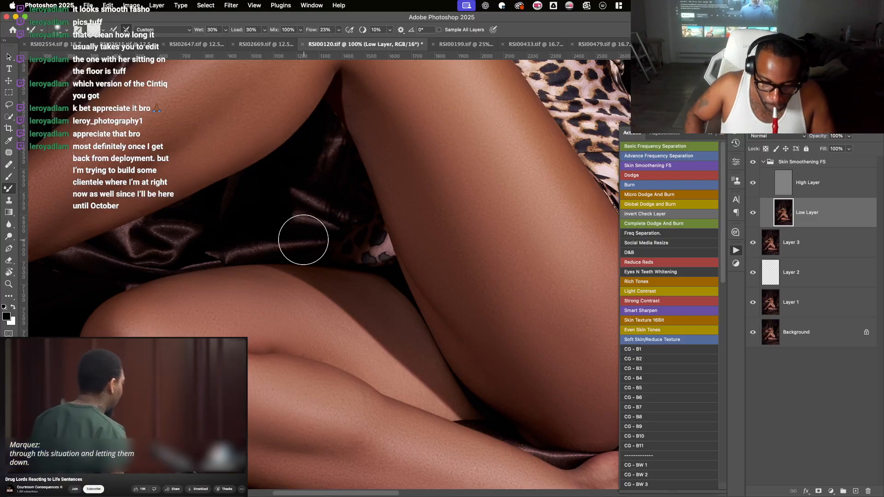
key("alt+bracketright")
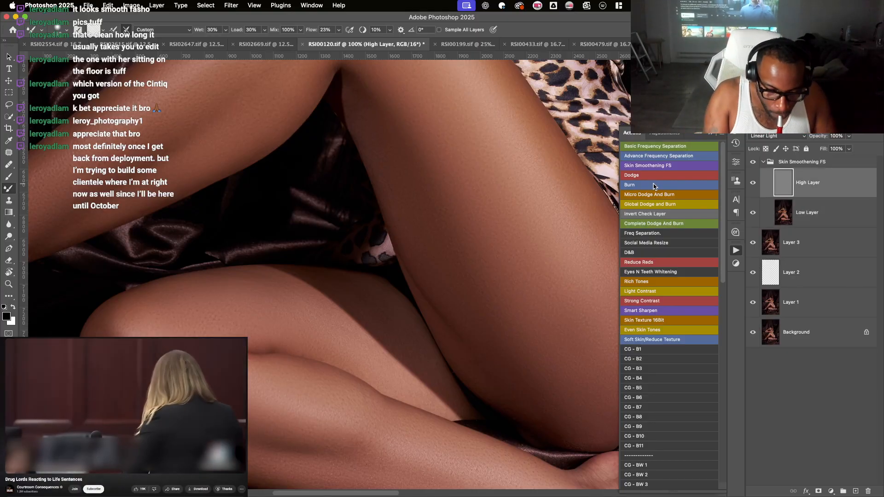
left_click(11, 153)
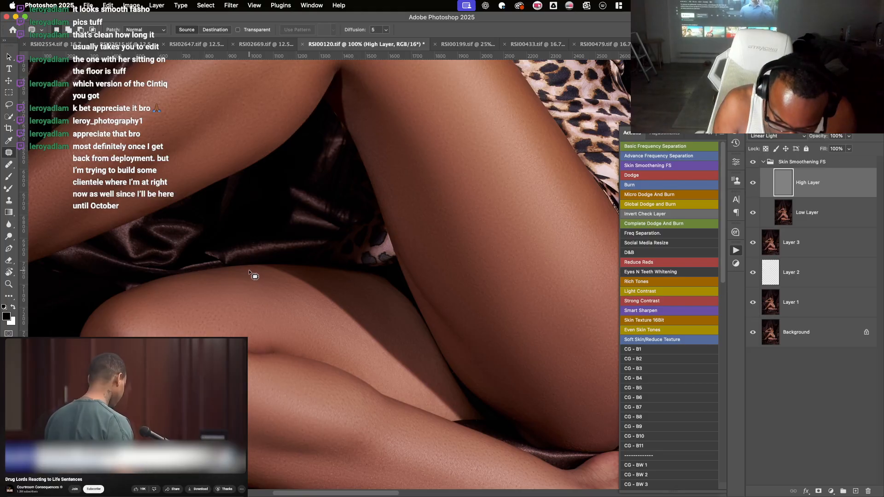
mouse_move(249, 271)
left_mouse_down()
mouse_move(221, 275)
mouse_move(236, 297)
mouse_move(313, 309)
mouse_move(290, 282)
mouse_move(249, 271)
left_mouse_up()
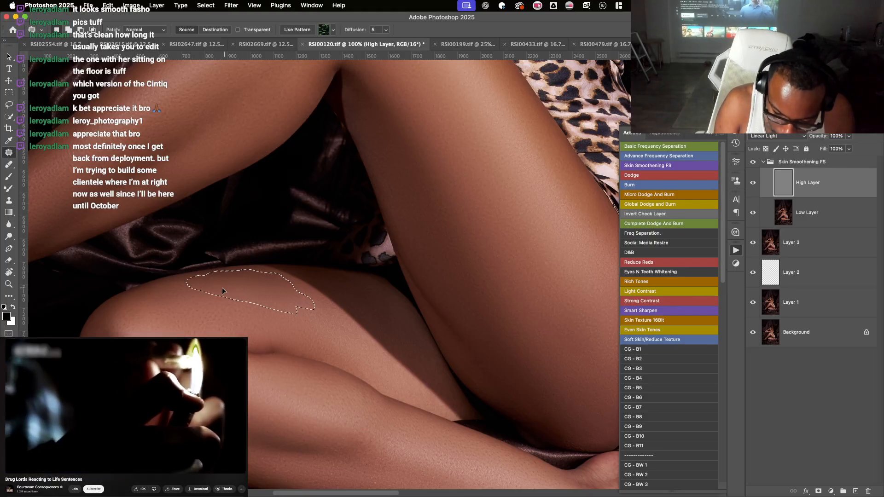
left_click(205, 318)
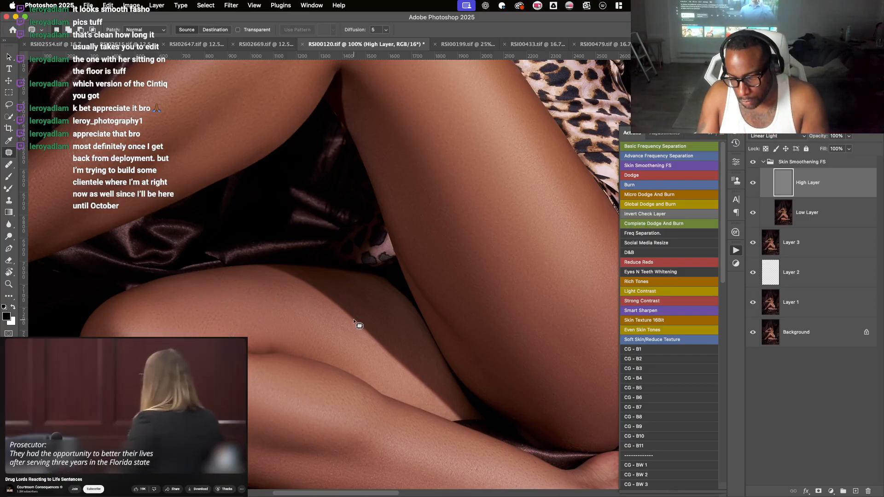
- Return to the Low Layer with the Mixer Brush and check the skin on the legs and the whole figure
left_click(800, 211)
left_click(9, 188)
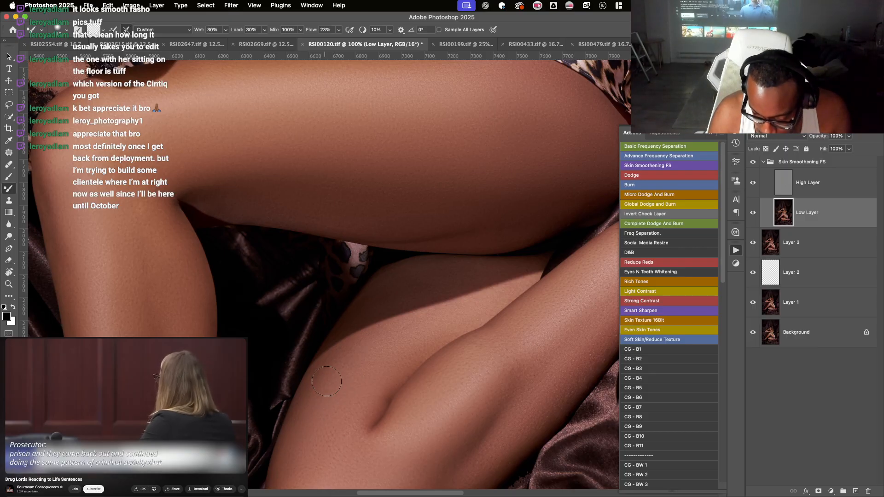
key("super+minus")
key("super+minus")
key("super+minus")
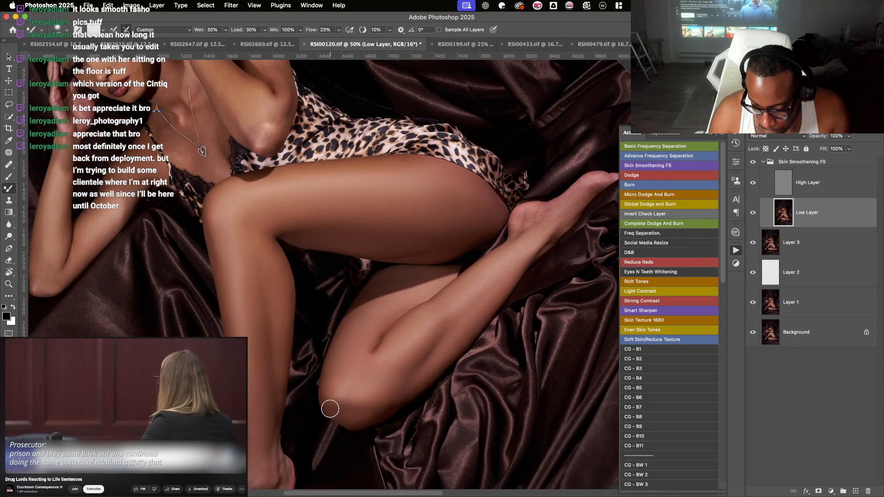
scroll(330, 409, "up", 10)
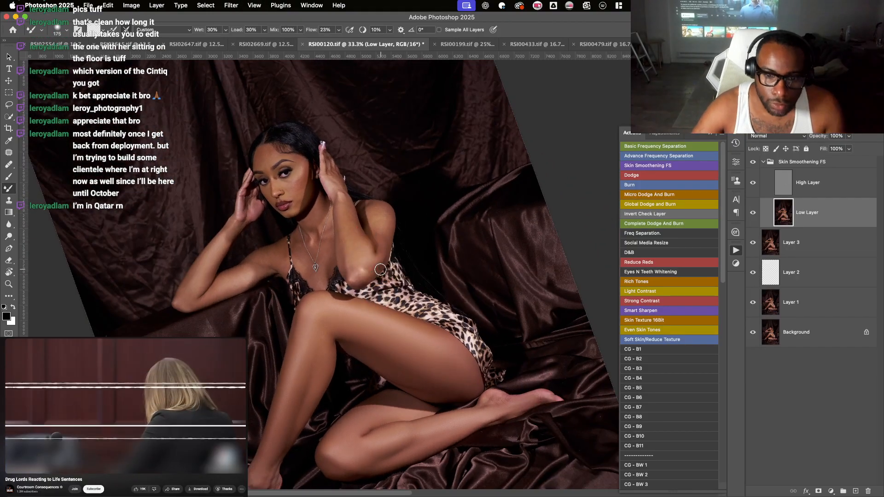
- Smooth the skin tones on the middle of the raised forearm, resizing the Mixer Brush between 150 and 200 px
key("super+plus")
left_click_drag(390, 232, 411, 294)
key("bracketleft")
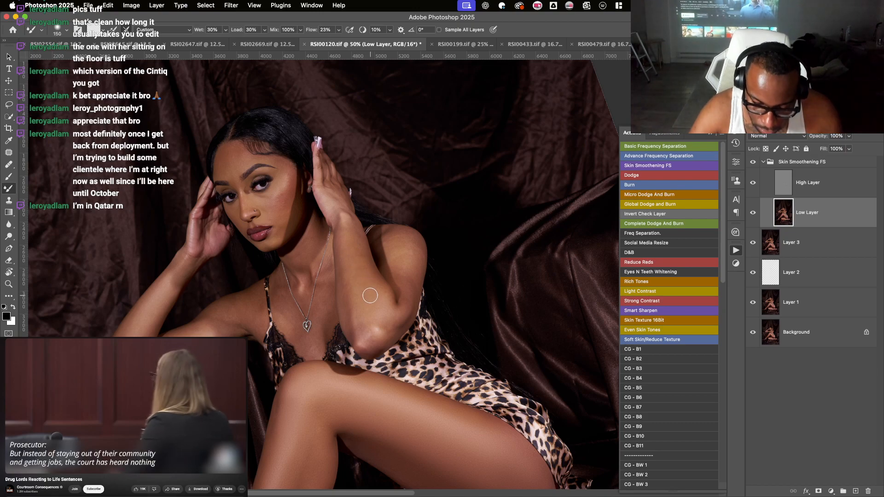
key("super+plus")
key("bracketleft")
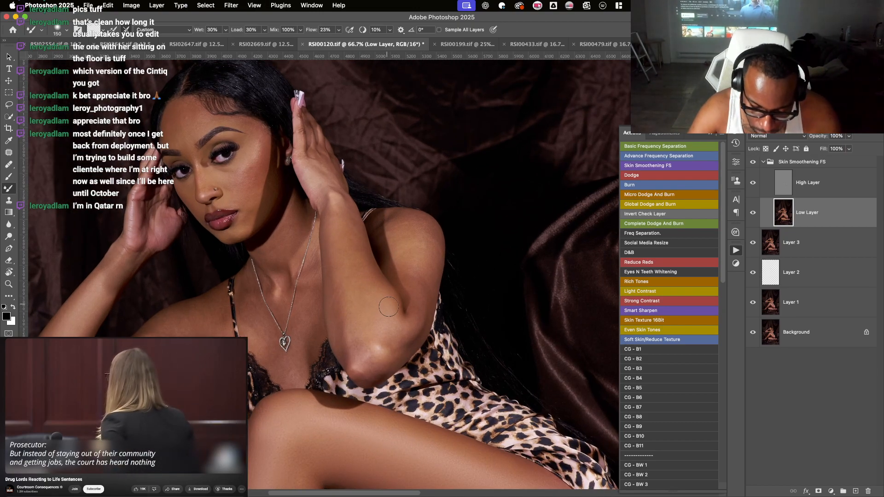
key("bracketright")
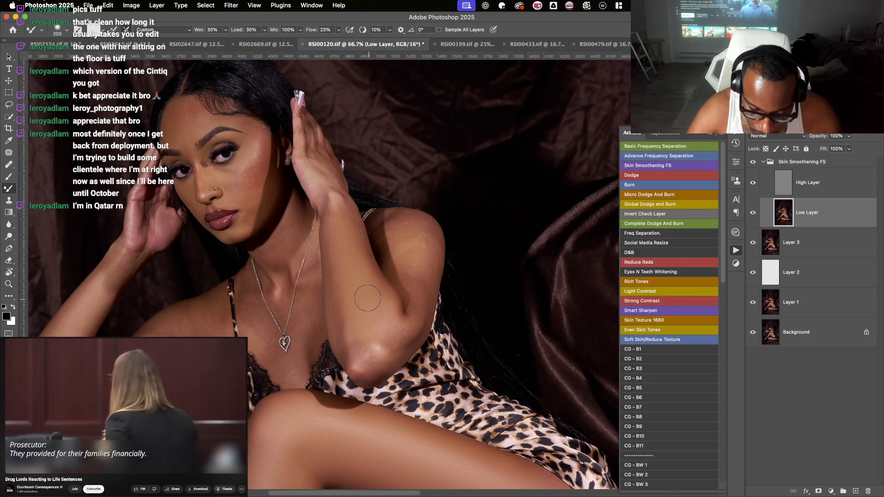
- Blend the raised forearm's tones from below the wrist to the elbow with the Mixer Brush at 150 to 200 px
key("bracketleft")
key("bracketleft")
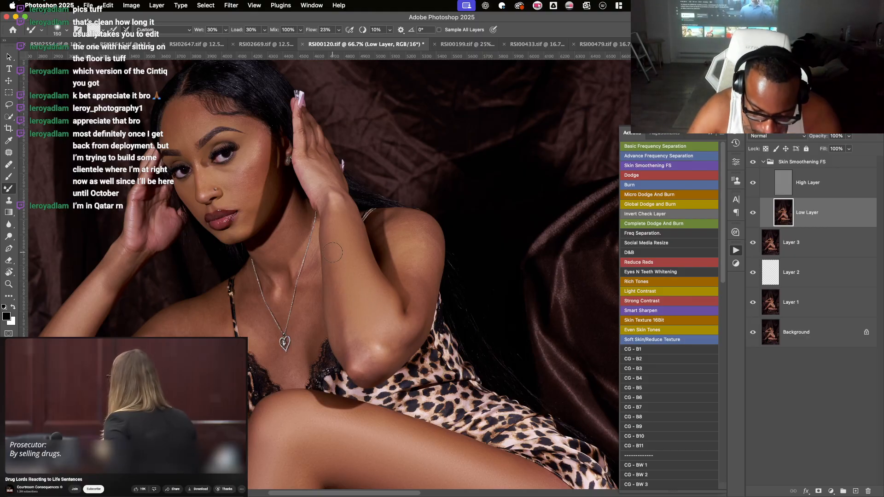
key("bracketright")
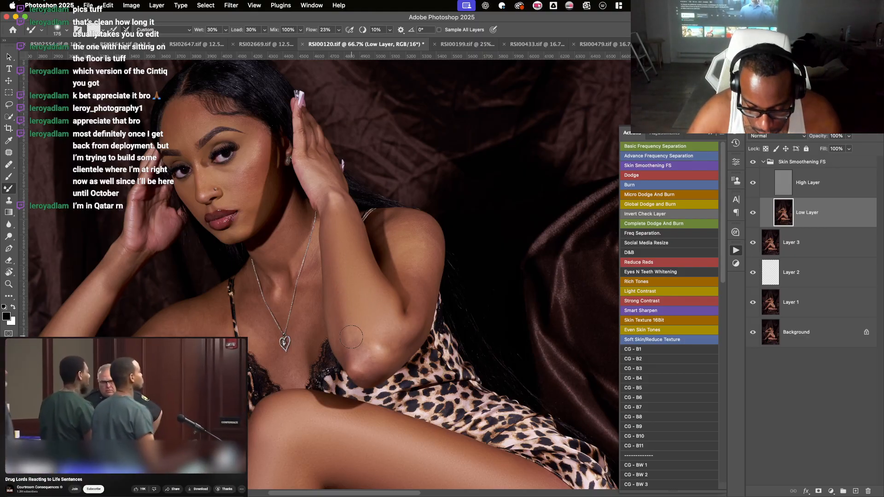
key("bracketright")
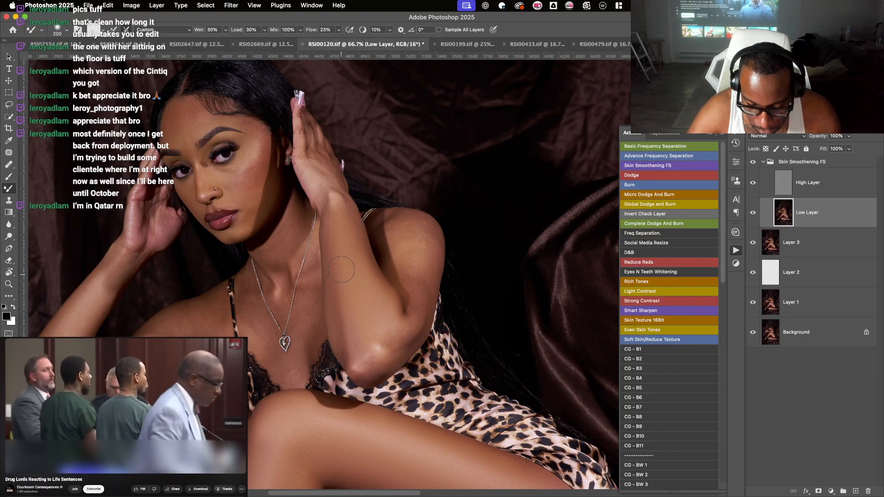
key("bracketright")
- Rotate the canvas and smooth the raised arm's elbow on the Low Layer with the Mixer Brush at 150 px
key("r")
mouse_move(411, 234)
left_mouse_down()
mouse_move(395, 224)
mouse_move(358, 310)
mouse_move(351, 306)
left_mouse_up()
key("bracketleft")
key("bracketleft")
key("bracketleft")
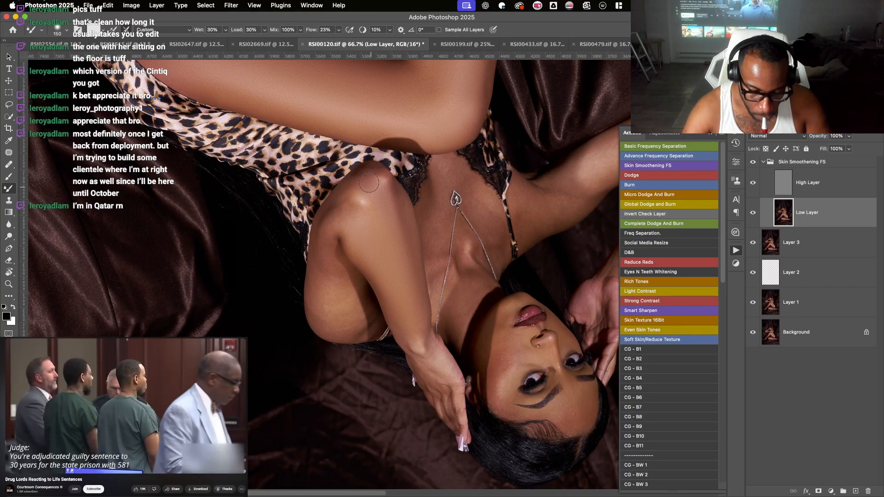
key("alt+bracketleft")
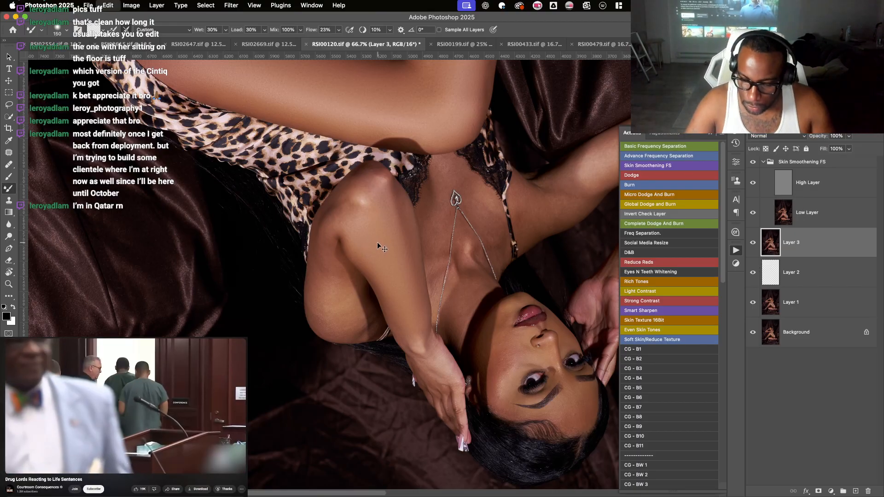
left_click(811, 211)
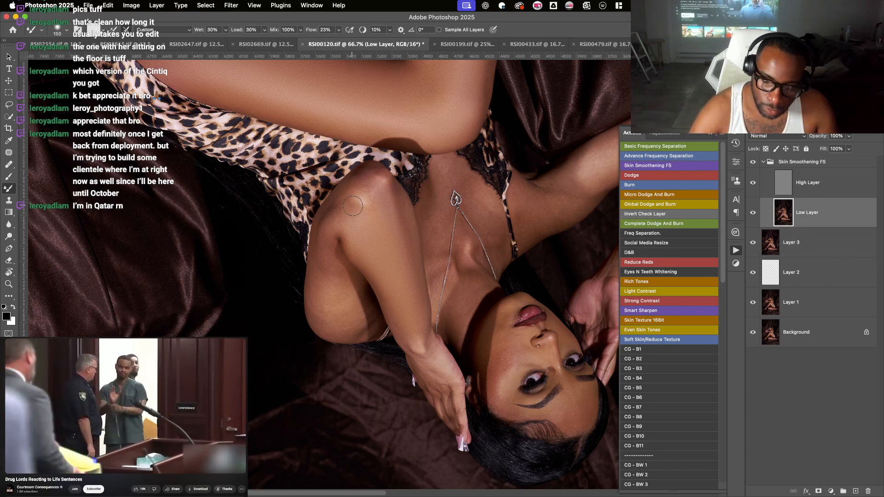
- Even out the skin tones from the outer side of the elbow along the upper arm
left_click_drag(348, 226, 344, 277)
key("r")
left_click_drag(406, 210, 363, 204)
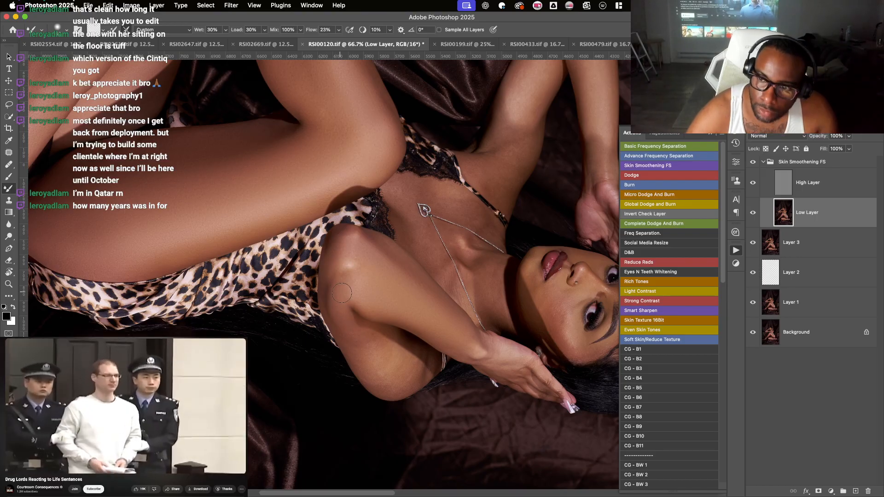
left_click_drag(342, 293, 295, 217)
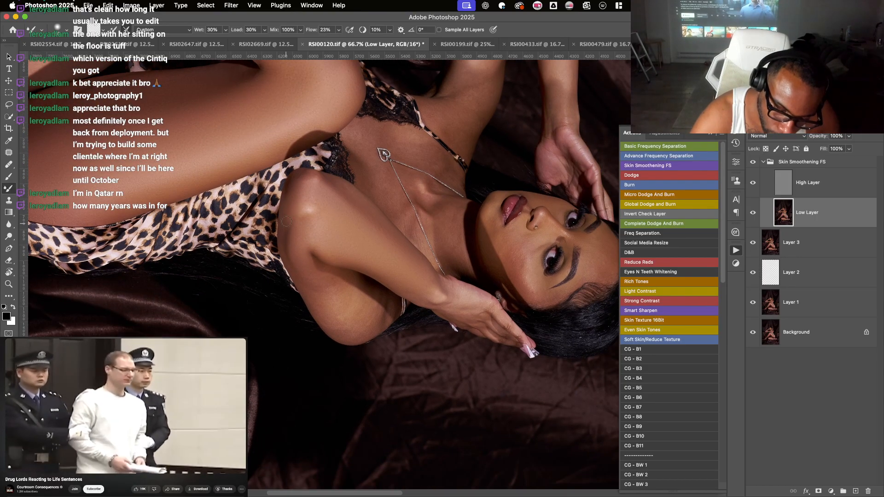
left_click_drag(284, 218, 282, 215)
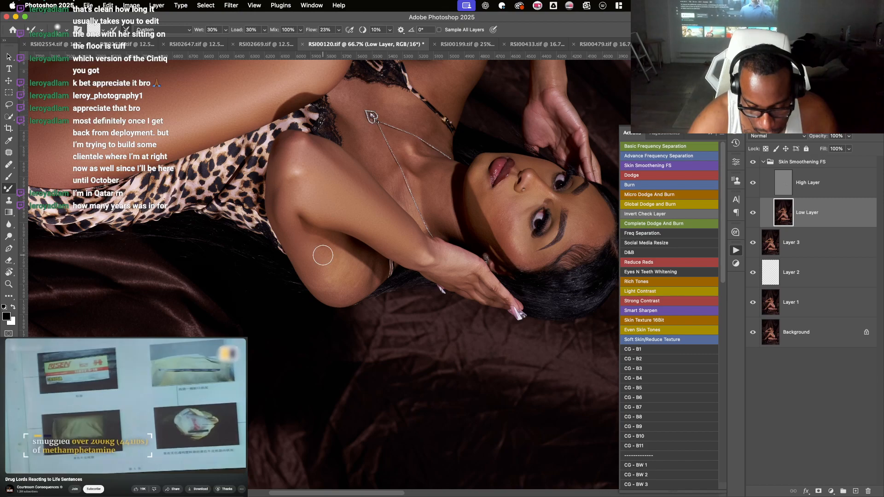
- Smooth the skin on the shoulder beside the dress strap up close
key("r")
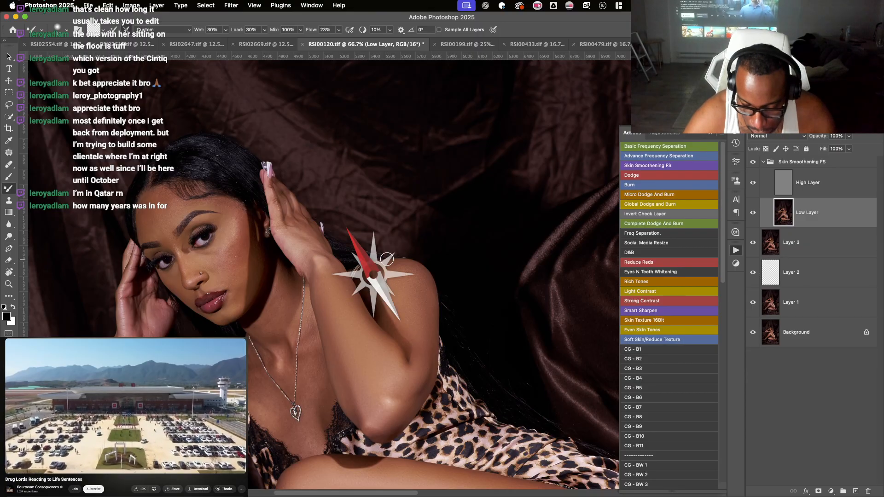
key("super+equal")
key("super+equal")
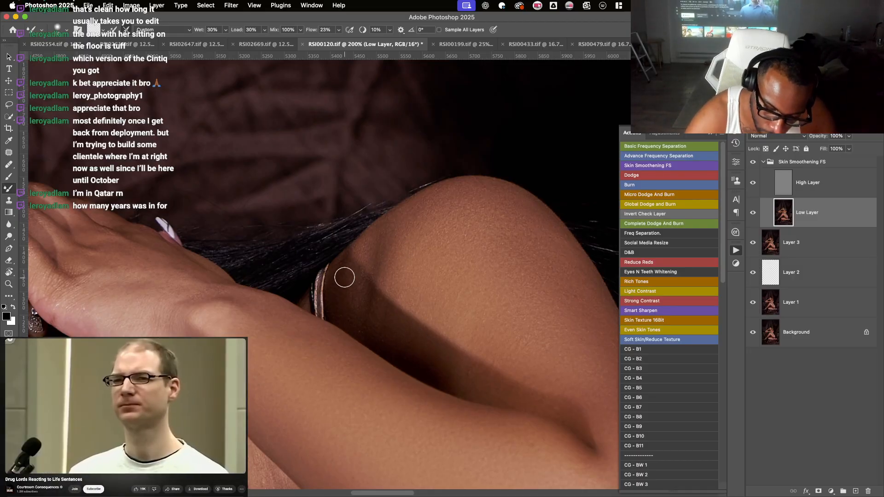
- Blend the skin tones on the raised hand and wrist beside the face, angling the canvas to suit the strokes
key("super+minus")
key("super+minus")
key("r")
left_click_drag(451, 367, 235, 196)
key("space")
left_click_drag(361, 253, 384, 306)
key("r")
left_click_drag(256, 244, 374, 282)
key("super+plus")
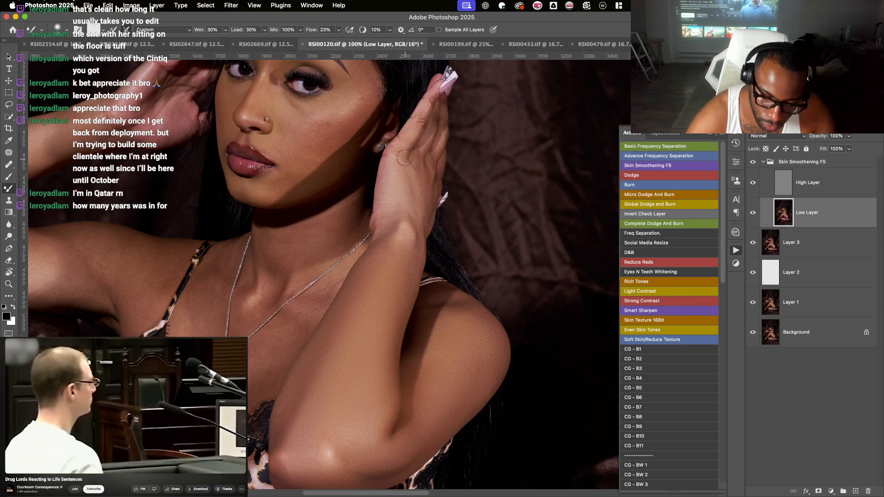
- Smooth the lower neck and upper chest between the necklace chain and the raised forearm
key("r")
left_click_drag(404, 158, 302, 193)
left_click_drag(366, 250, 343, 183)
key("super+plus")
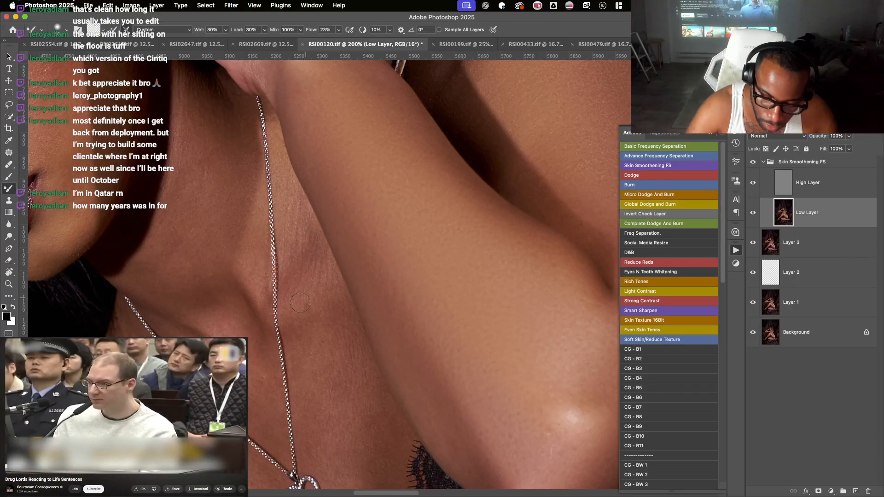
key("r")
mouse_move(300, 302)
left_mouse_down()
mouse_move(413, 334)
mouse_move(376, 330)
mouse_move(329, 293)
left_mouse_up()
key("r")
key("space")
left_click_drag(330, 278, 314, 194)
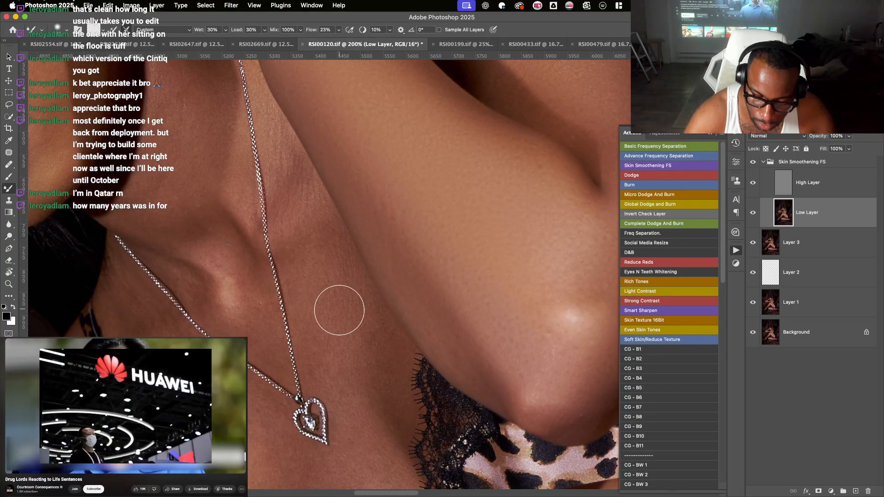
left_click_drag(327, 277, 324, 179)
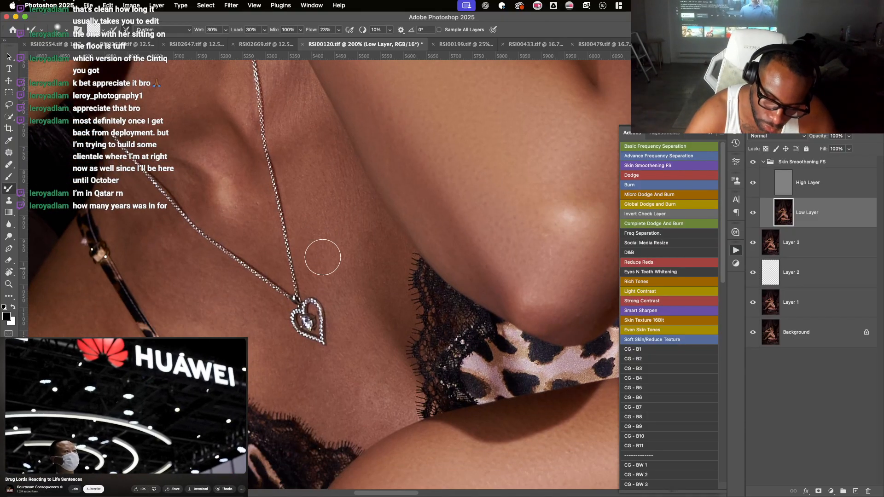
- Blend the chest skin around the heart pendant down to the lace trim, adjusting the Mixer Brush size to the area
key("bracketright")
key("bracketright")
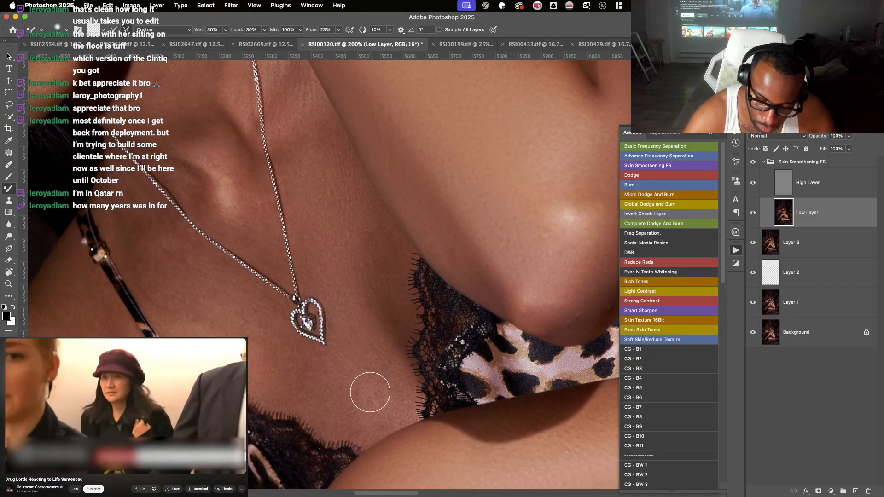
key("bracketleft")
key("bracketleft")
key("bracketleft")
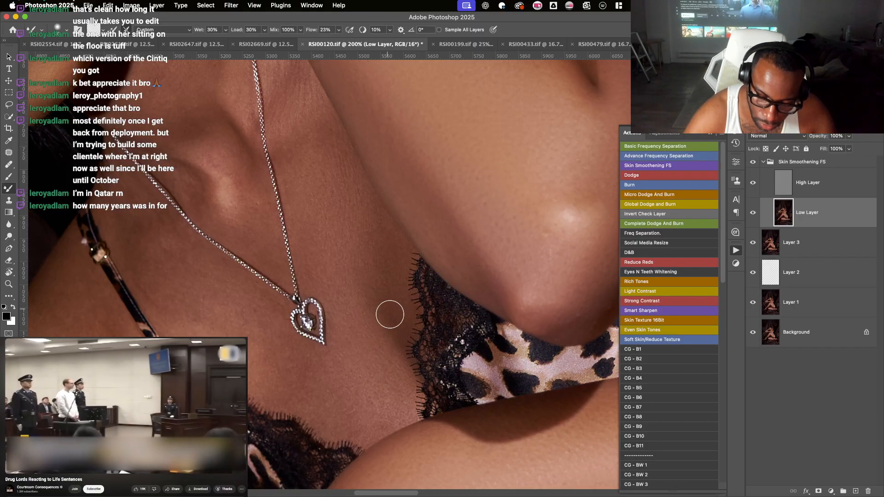
scroll(373, 280, "down", 3)
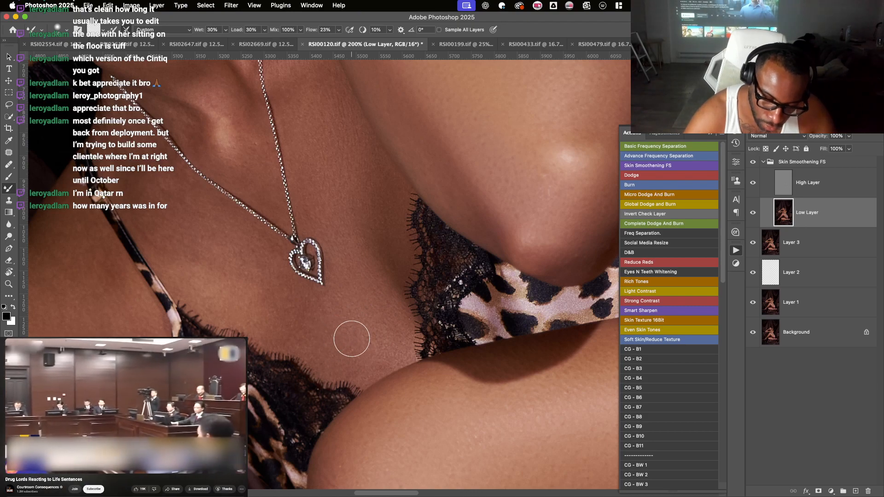
- Even out the chest and collarbone tones between the leopard-print strap and the necklace chain
key("super+minus")
key("r")
mouse_move(360, 291)
left_mouse_down()
mouse_move(339, 258)
mouse_move(341, 280)
left_mouse_up()
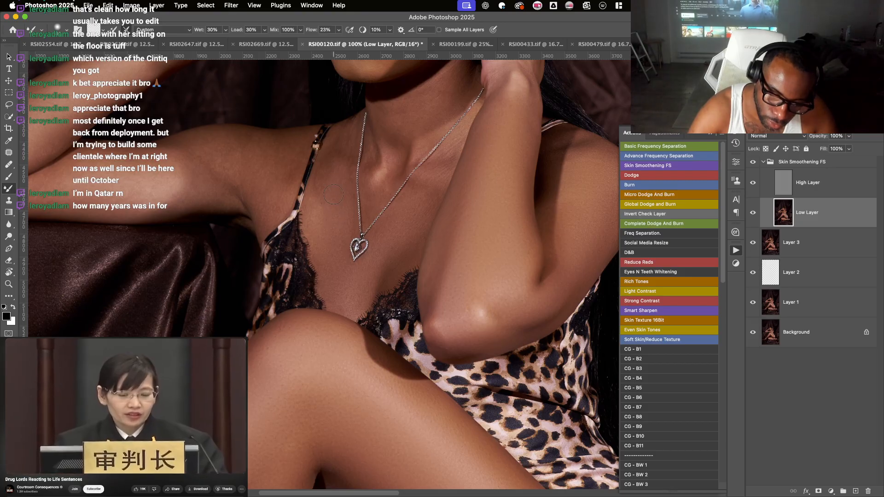
left_click_drag(333, 194, 338, 238)
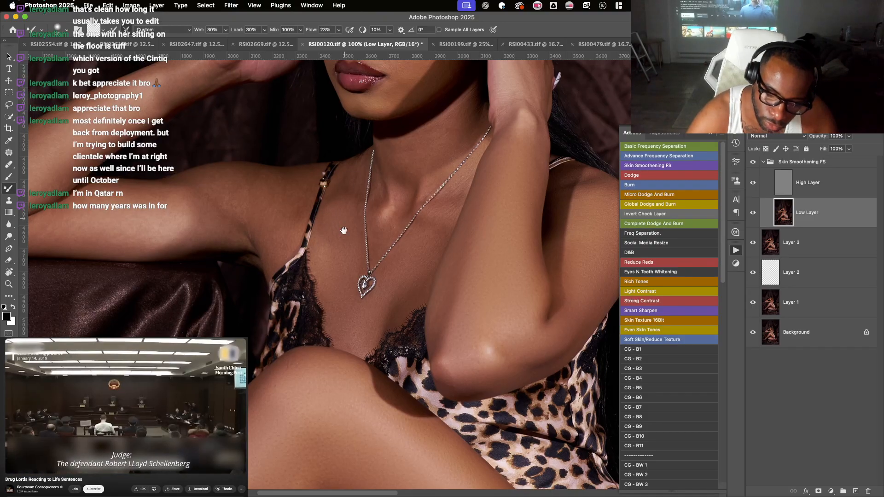
left_click_drag(359, 161, 361, 219)
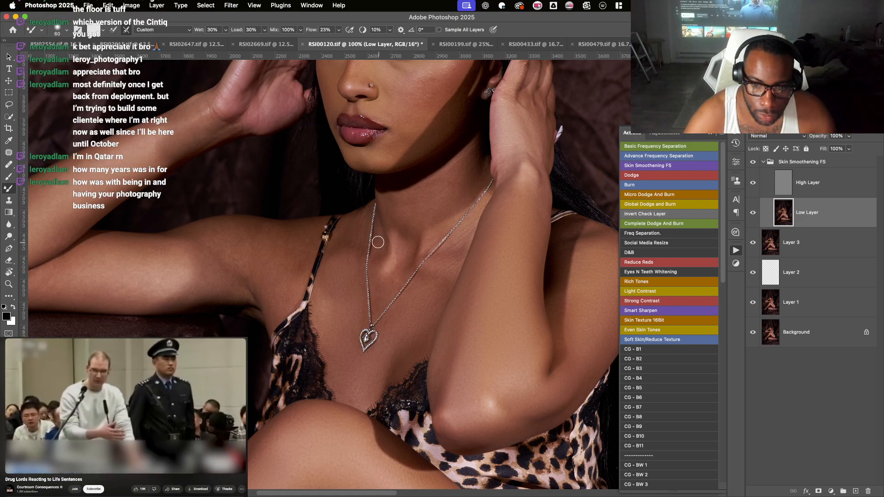
- Smooth the base of the neck and the collarbone hollow with the Mixer Brush at sizes up to 100 px
left_click_drag(380, 243, 397, 274)
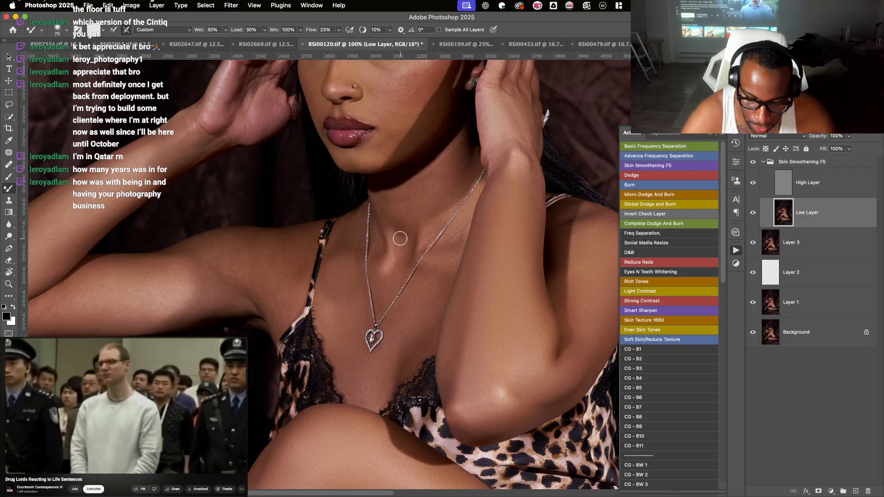
key("r")
left_click_drag(391, 208, 409, 295)
key("space")
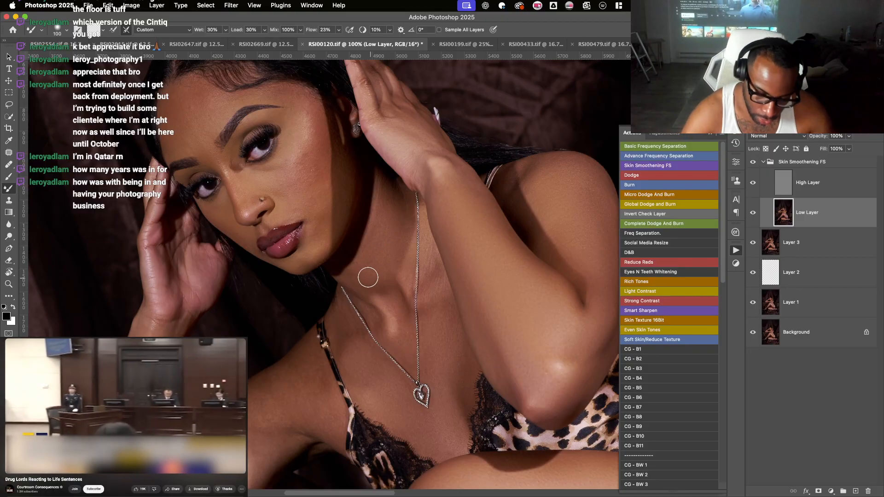
key("bracketright")
key("bracketleft")
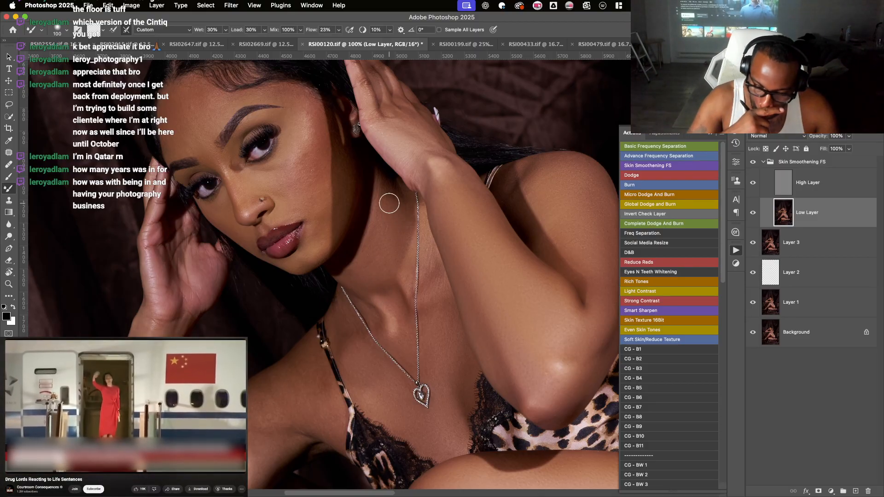
- Smooth the shoulder skin just outside the leopard-print strap with the Mixer Brush at about 100 to 125 px
left_click_drag(389, 203, 358, 208)
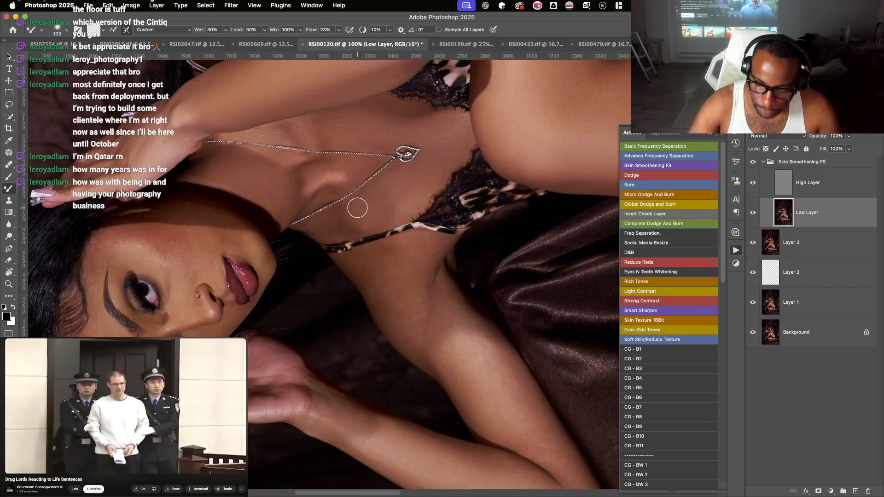
left_click_drag(433, 249, 391, 238)
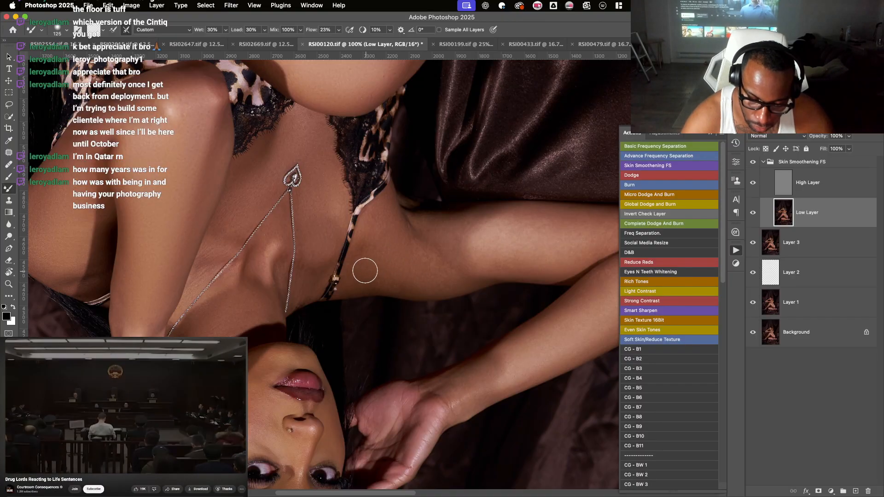
mouse_move(363, 263)
left_mouse_down()
mouse_move(385, 229)
mouse_move(406, 235)
left_mouse_up()
left_click_drag(380, 225, 386, 183)
key("[")
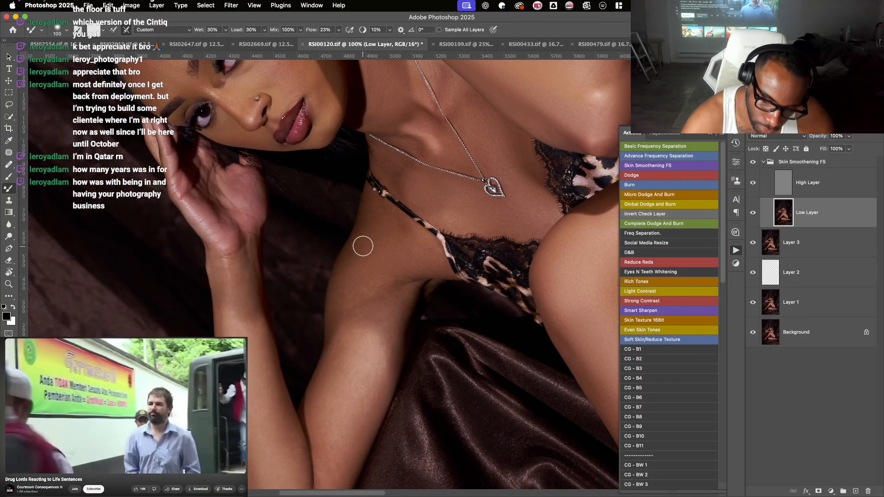
key("bracketright")
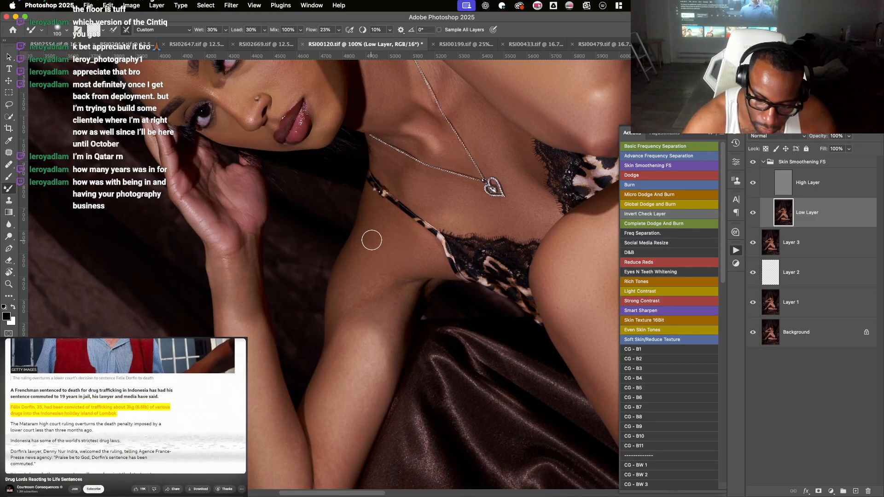
key("]")
left_click_drag(399, 262, 370, 221)
key("[")
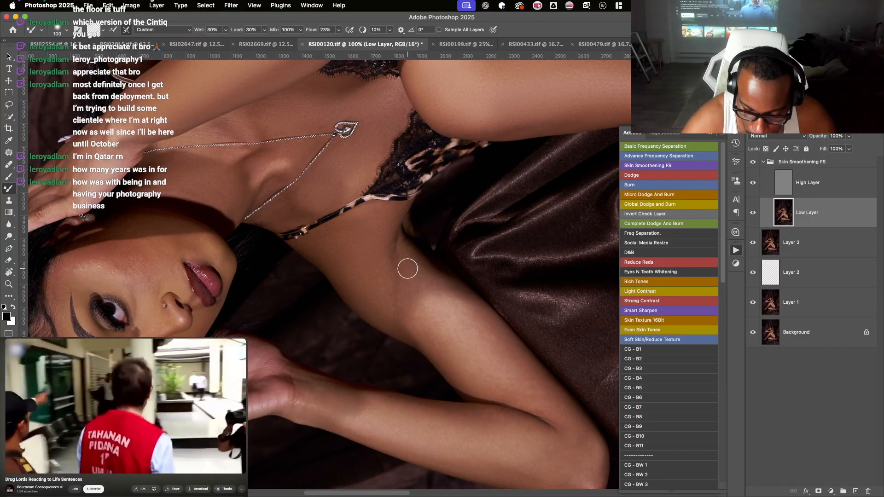
- Blend the skin around the armpit crease where the shoulder meets the upper arm, using a 90 px Mixer Brush
key("[")
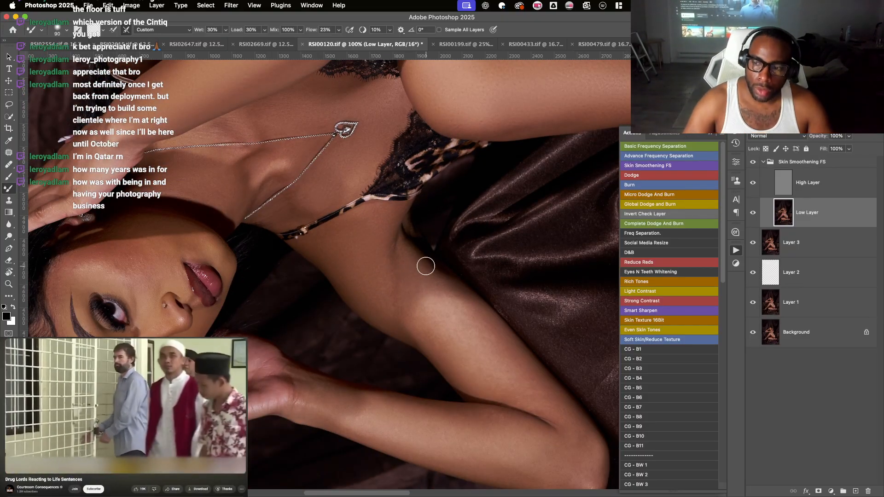
left_click_drag(433, 265, 412, 246)
left_click_drag(409, 293, 397, 261)
key("bracketright")
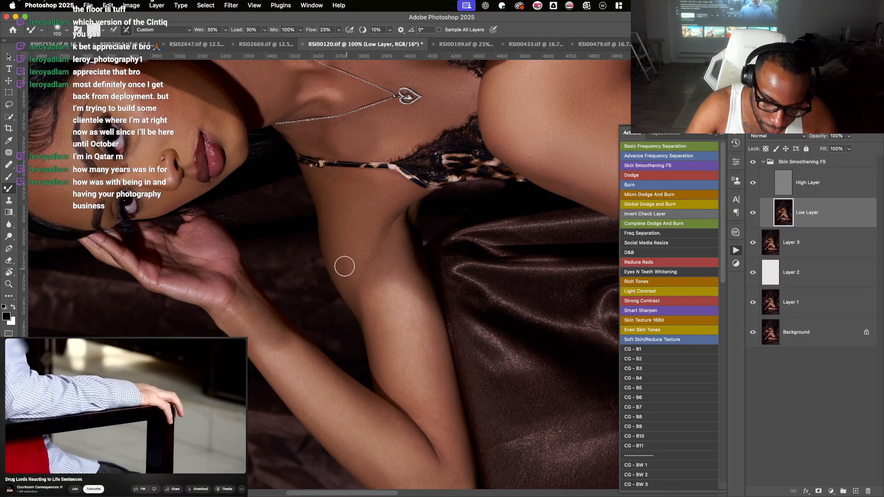
- Even out the upper arm from the shoulder highlight toward the elbow crease with a 150 px Mixer Brush
key("bracketright")
key("bracketright")
scroll(381, 242, "down", 3)
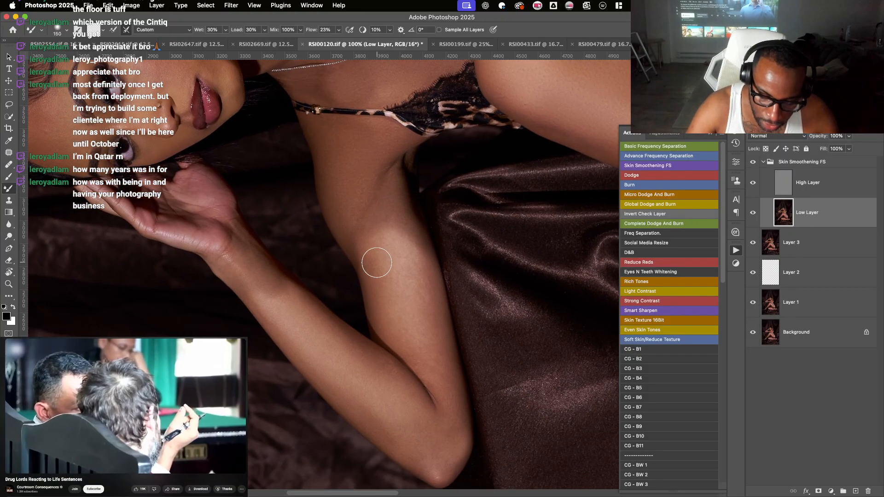
mouse_move(376, 259)
left_mouse_down()
mouse_move(392, 317)
mouse_move(384, 271)
mouse_move(414, 341)
left_mouse_up()
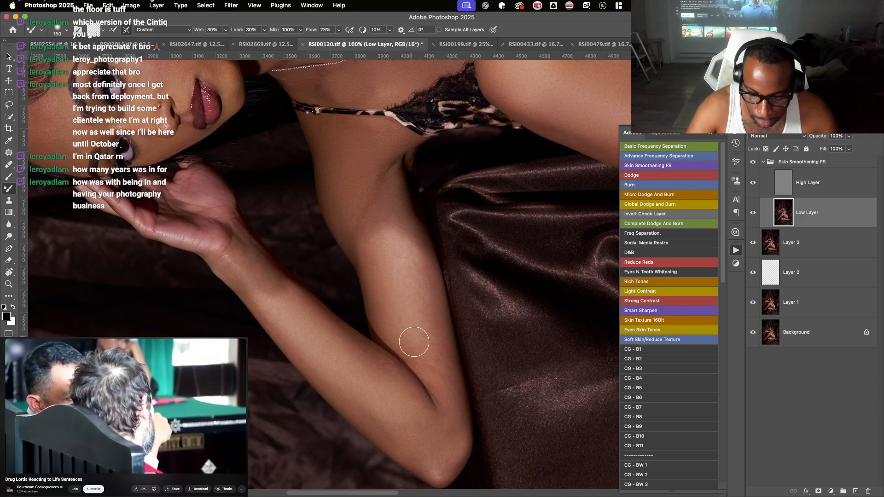
- Refine the upper arm's highlight and its transition into the shoulder, varying the Mixer Brush between 125 and 150 px
key("r")
left_click_drag(380, 282, 379, 258)
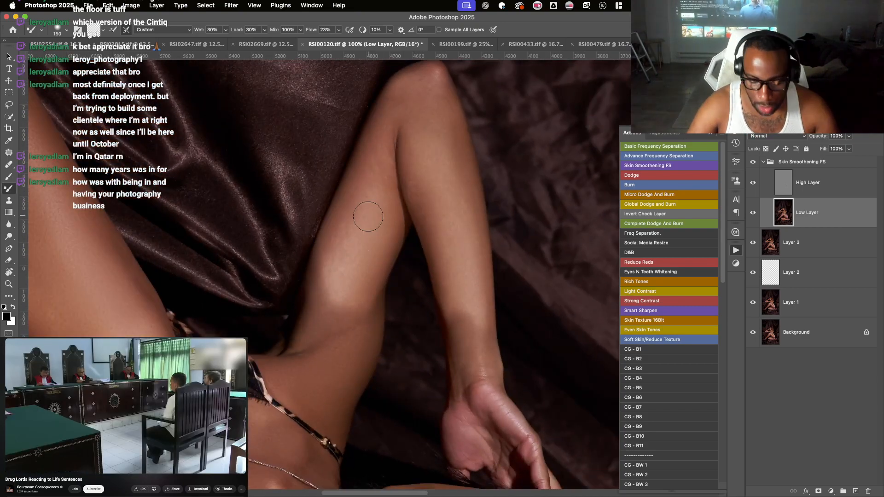
key("bracketleft")
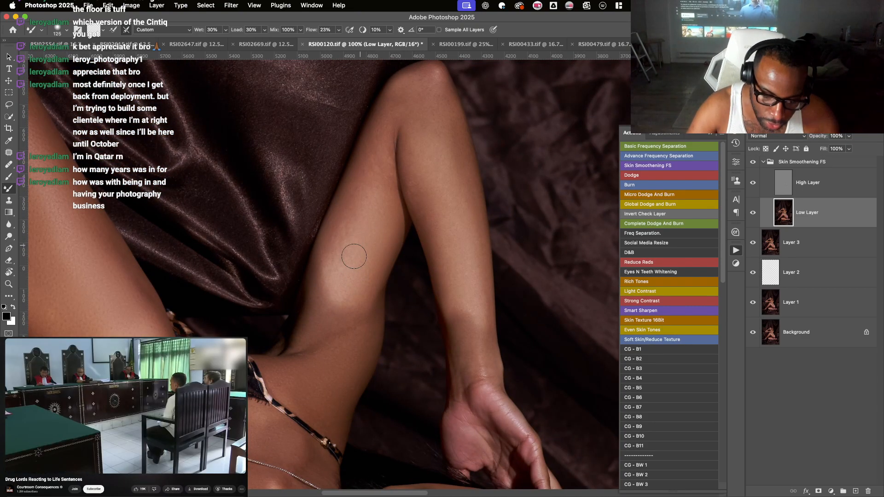
key("bracketright")
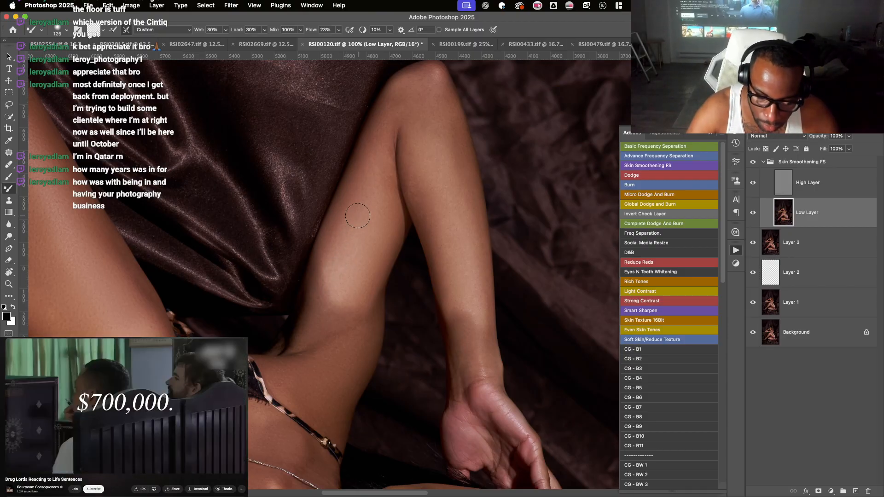
key("bracketleft")
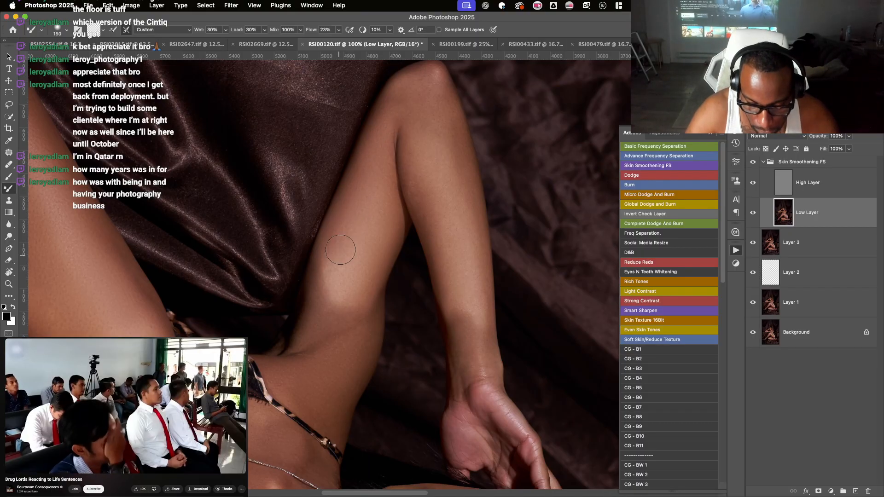
key("bracketright")
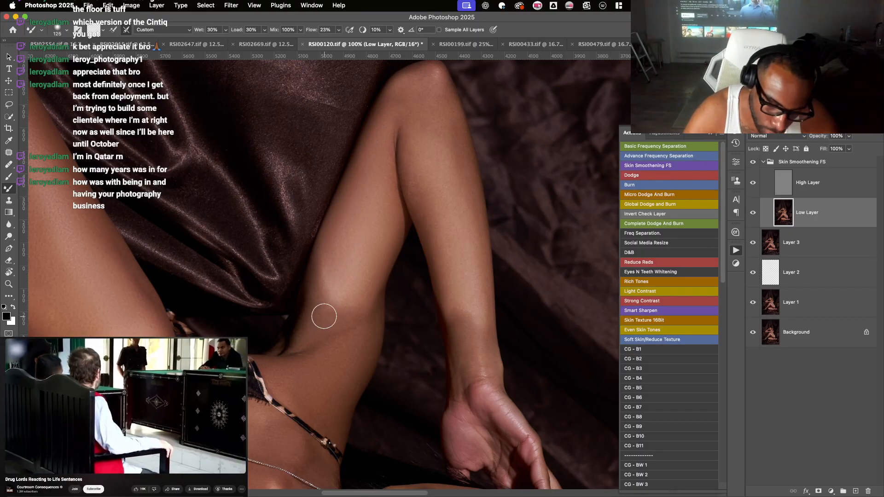
key("bracketleft")
key("bracketright")
key("bracketright")
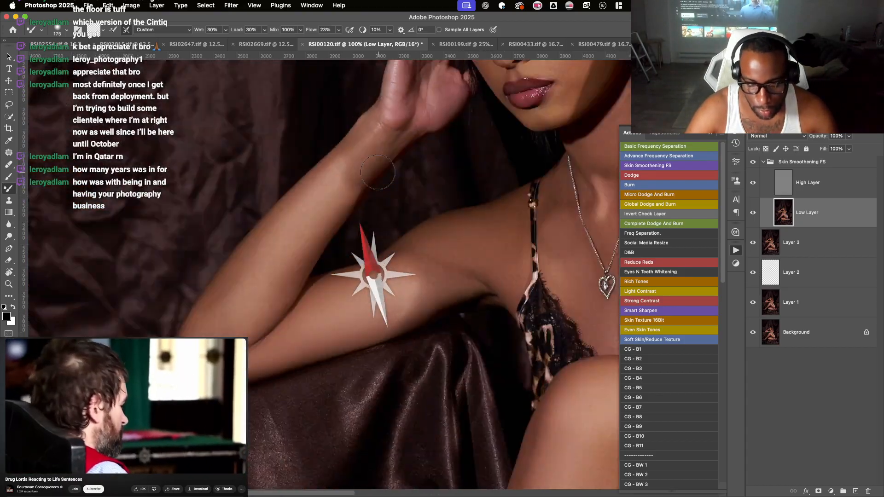
- Smooth the skin around the bent elbow and its inner fold with a 125 px Mixer Brush
left_click_drag(378, 172, 344, 177)
mouse_move(415, 205)
left_mouse_down()
mouse_move(502, 106)
mouse_move(395, 197)
left_mouse_up()
key("bracketleft")
key("bracketleft")
key("bracketleft")
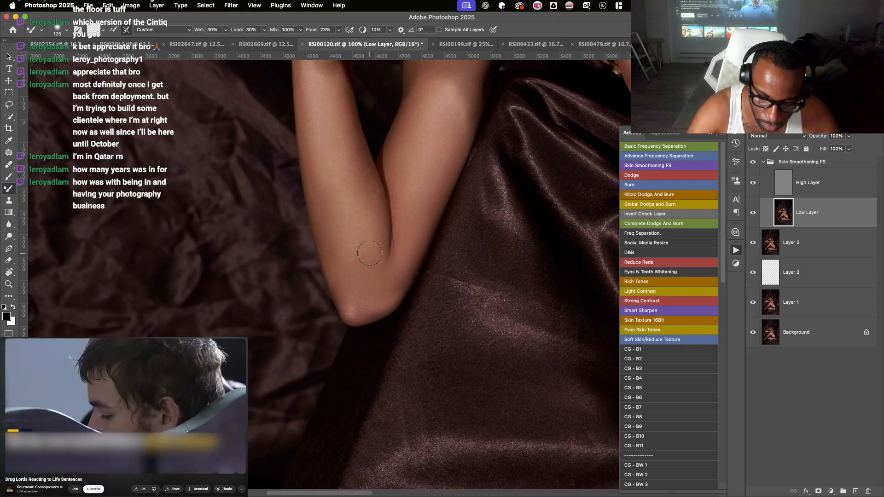
key("r")
left_click_drag(363, 244, 382, 165)
- Blend the forearm between the elbow and the wrist with the Mixer Brush at 125 to 150 px
key("space")
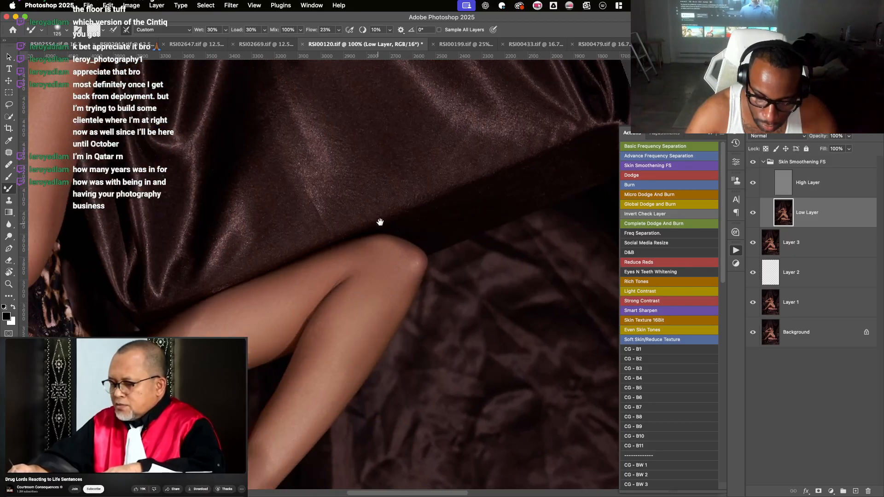
left_click_drag(379, 223, 418, 161)
key("bracketright")
key("bracketright")
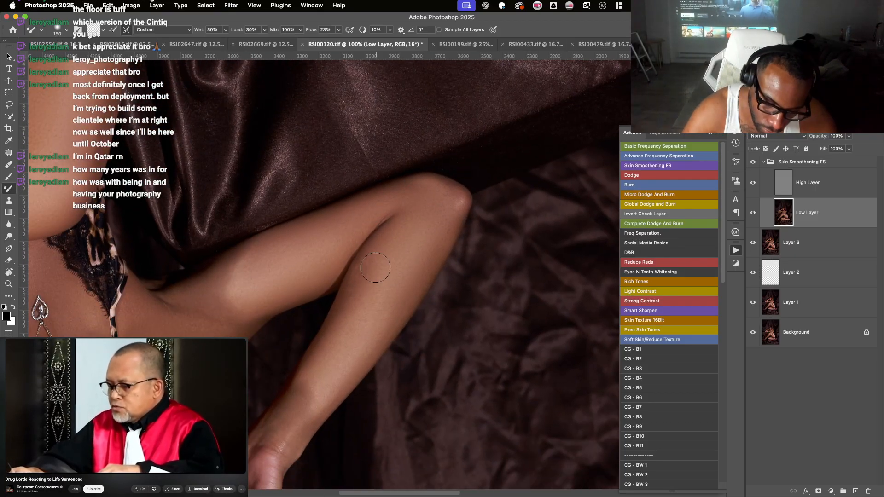
key("bracketleft")
key("space")
left_click_drag(376, 261, 445, 166)
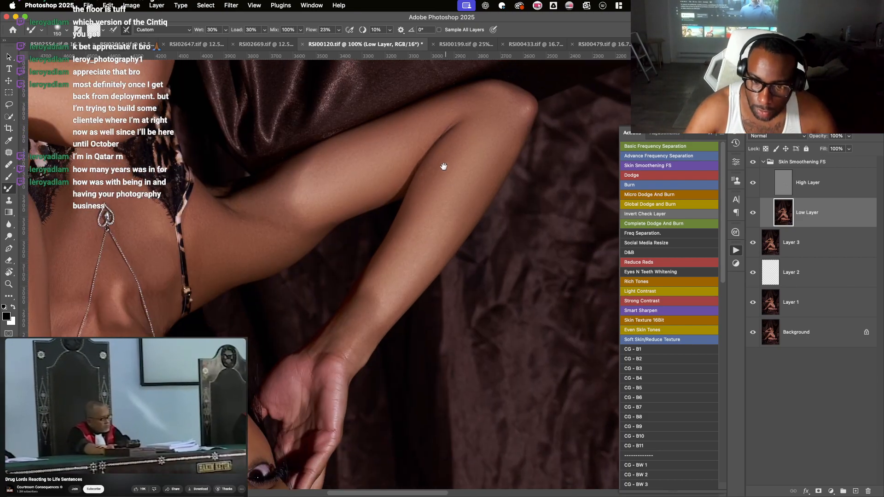
key("bracketleft")
key("bracketleft")
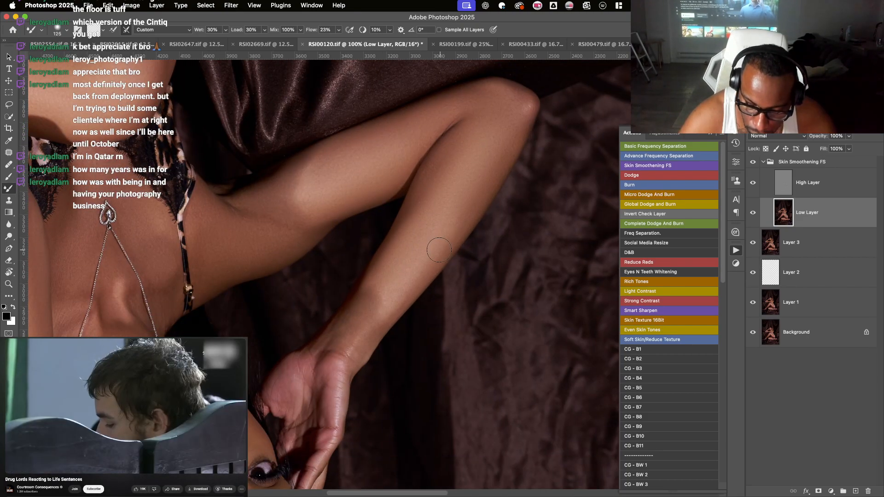
- Smooth the wrist with a 100 px Mixer Brush and even out the length of the forearm at 150 px
key("r")
mouse_move(479, 159)
left_mouse_down()
mouse_move(299, 171)
mouse_move(371, 368)
mouse_move(380, 366)
left_mouse_up()
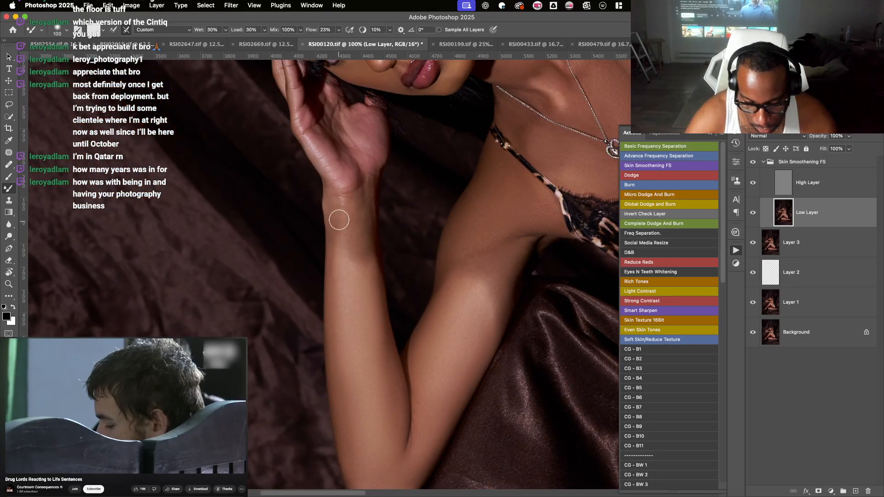
left_click_drag(339, 221, 342, 314)
key("bracketright")
left_click_drag(358, 273, 353, 243)
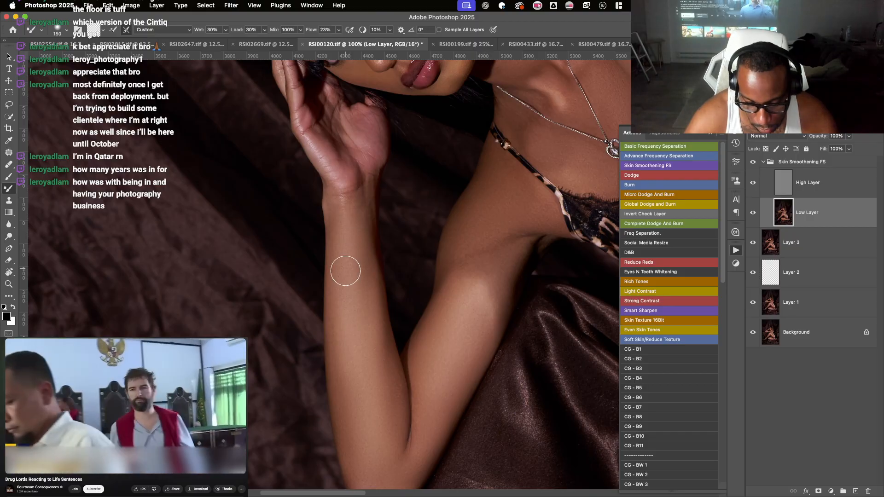
key("bracketright")
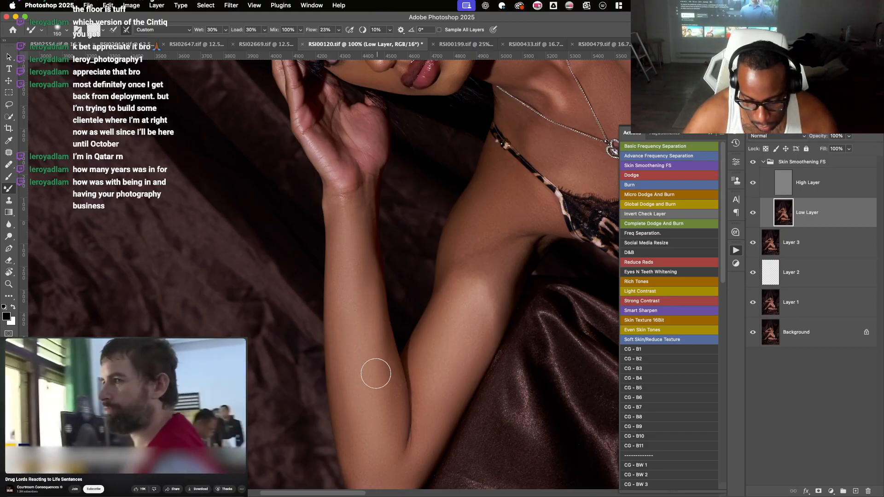
key("super+minus")
key("super+minus")
key("bracketleft")
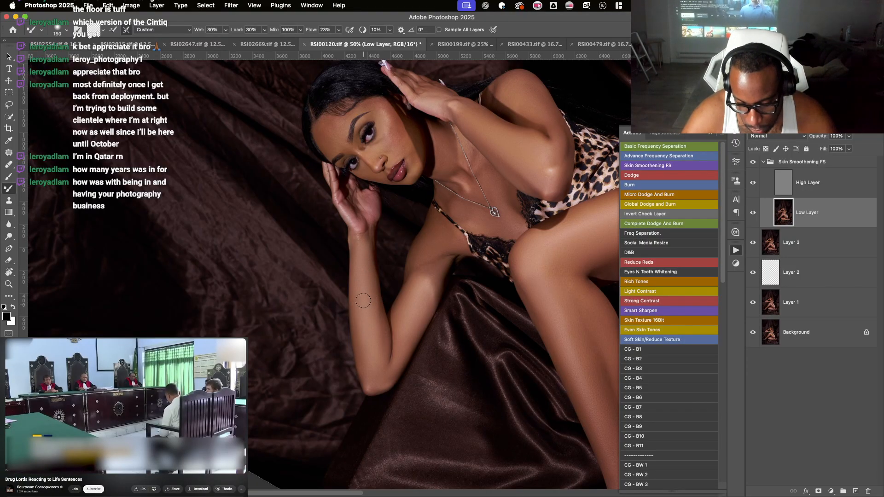
- Smooth the face's temple and outer cheek beside the eye with the Mixer Brush at 90 to 125 px
key("super+minus")
key("super+minus")
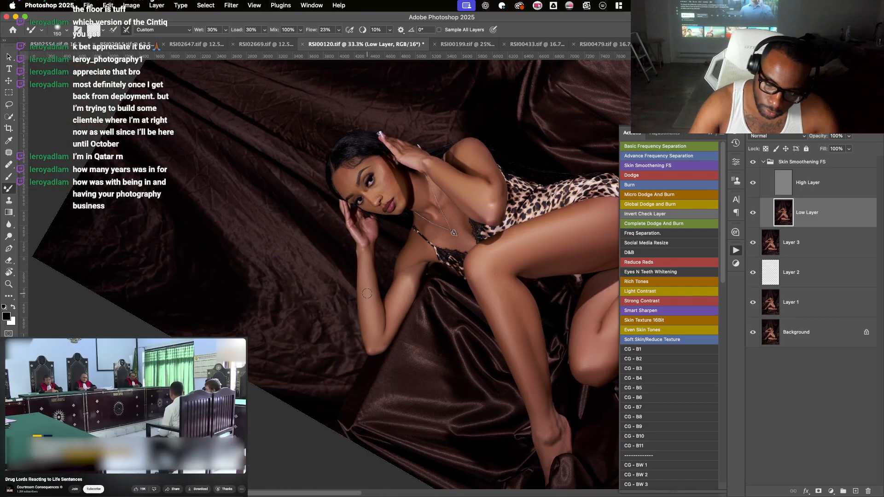
key("super+plus")
key("super+plus")
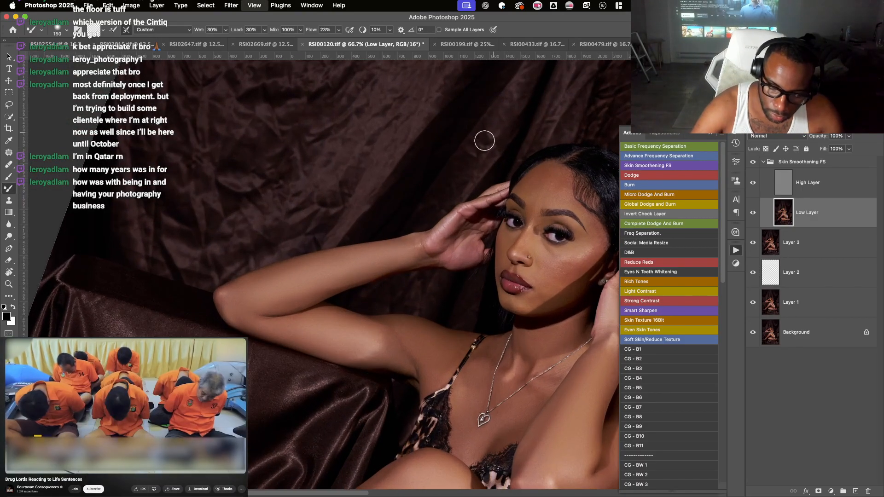
left_click_drag(433, 177, 300, 226)
key("super+plus")
key("super+plus")
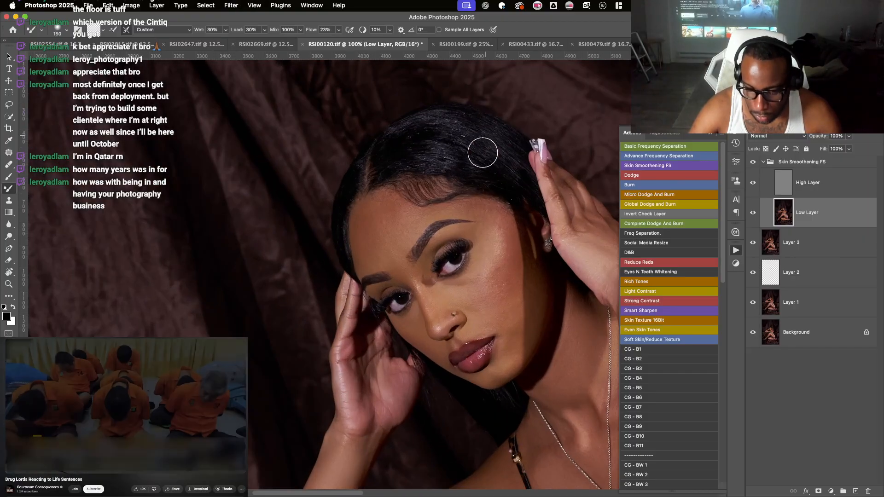
left_click_drag(446, 191, 308, 232)
key("bracketleft")
key("bracketleft")
key("bracketleft")
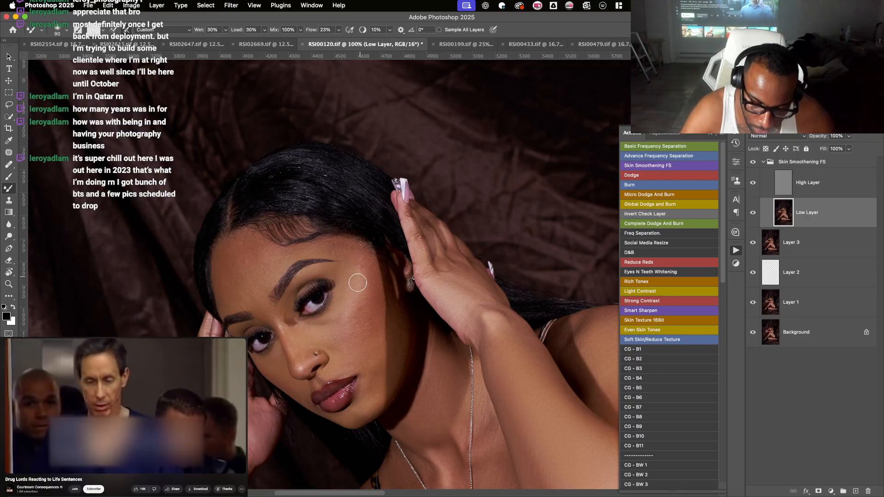
key("bracketright")
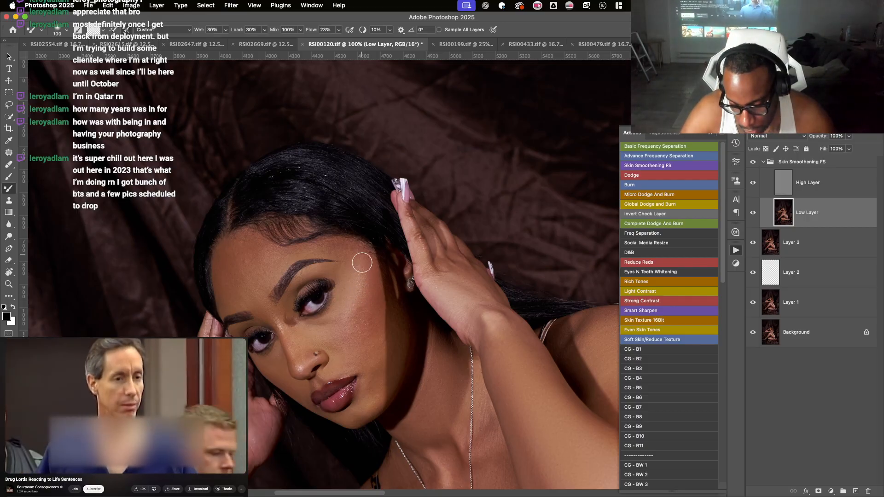
key("bracketright")
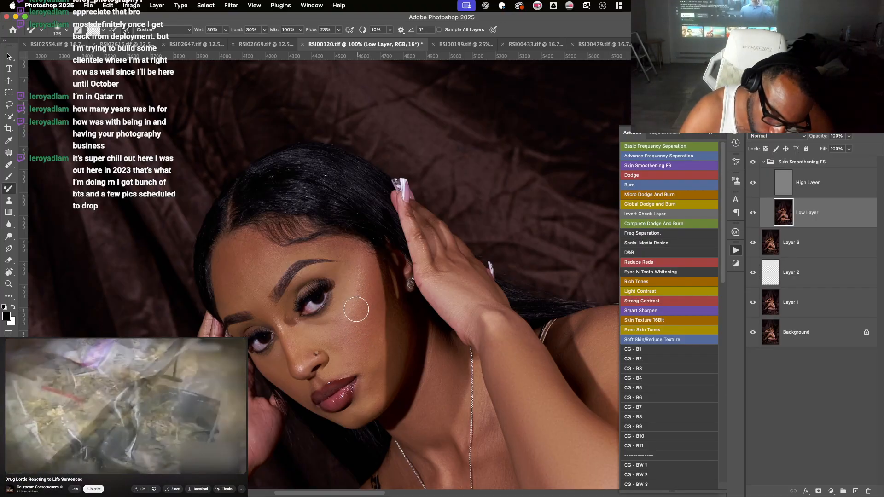
key("bracketleft")
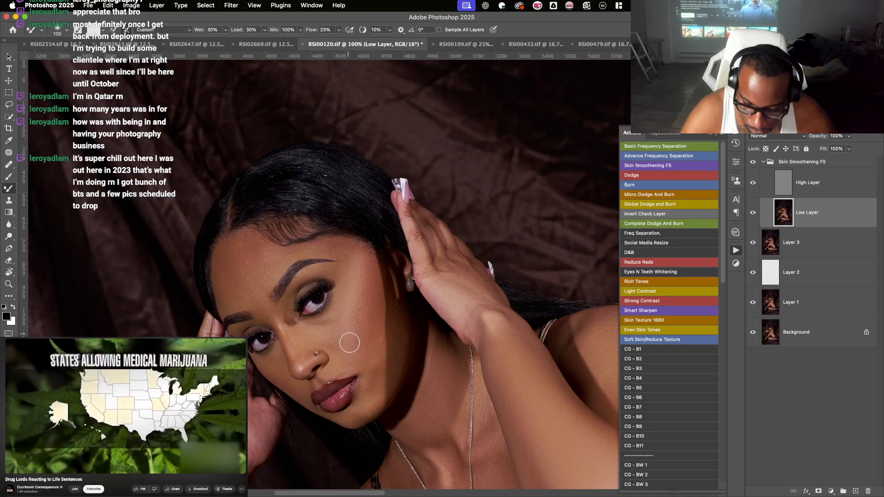
key("bracketright")
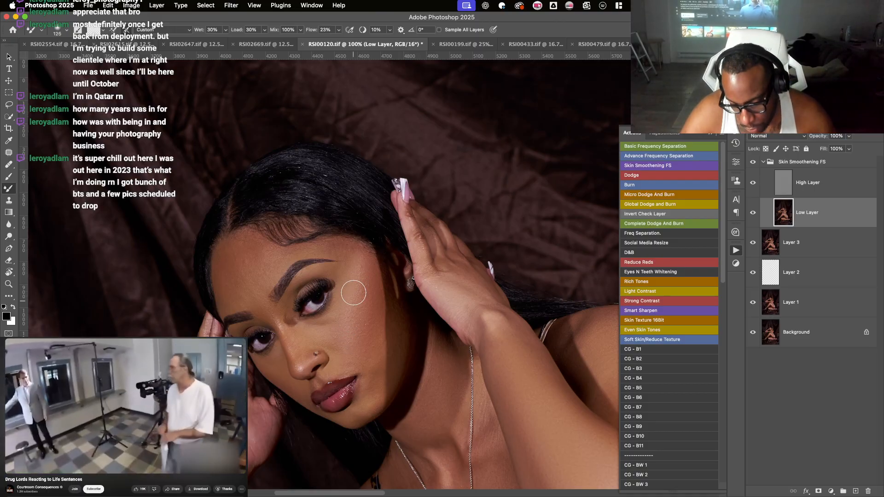
- Smooth the cheek from the outer eye down beside the mouth with the Mixer Brush at 100 to 150 px
mouse_move(355, 258)
left_mouse_down()
mouse_move(384, 298)
mouse_move(391, 292)
left_mouse_up()
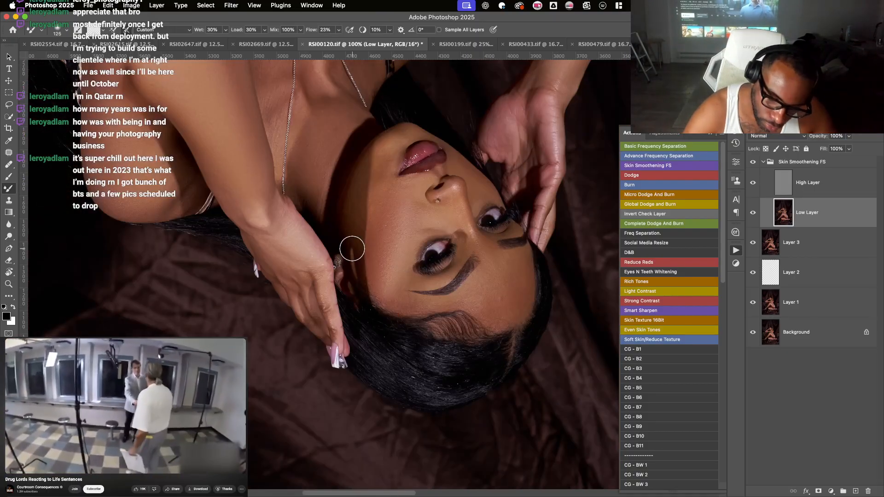
key("bracketleft")
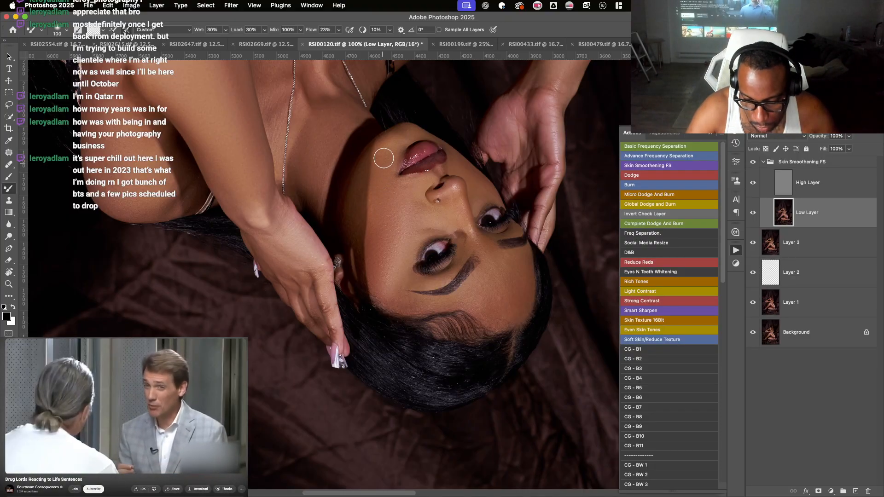
key("bracketright")
key("bracketright")
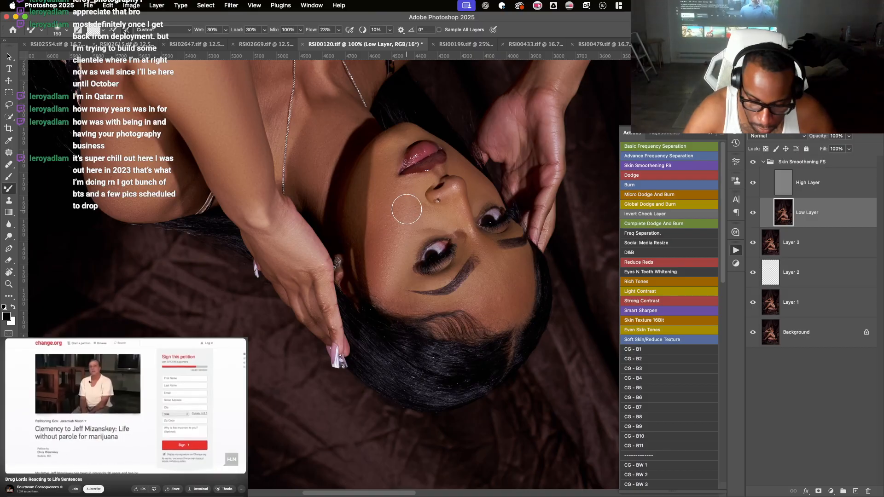
key("Escape")
key("bracketleft")
key("bracketleft")
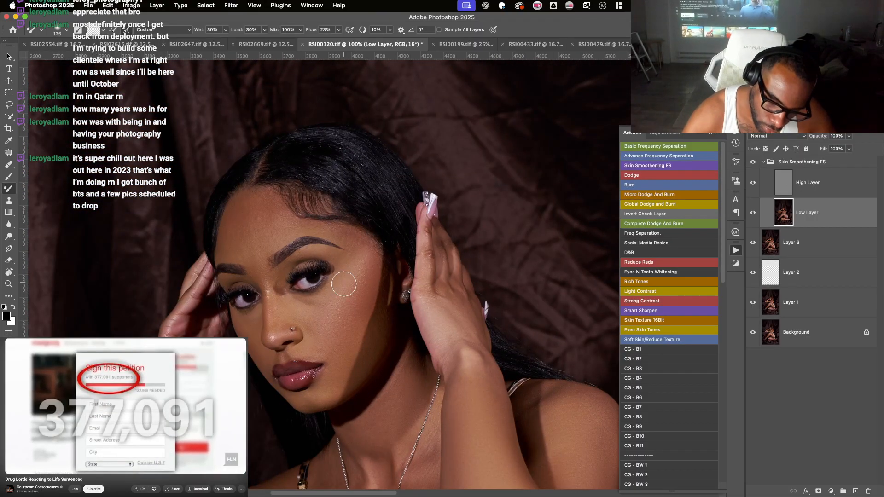
key("bracketleft")
key("bracketleft")
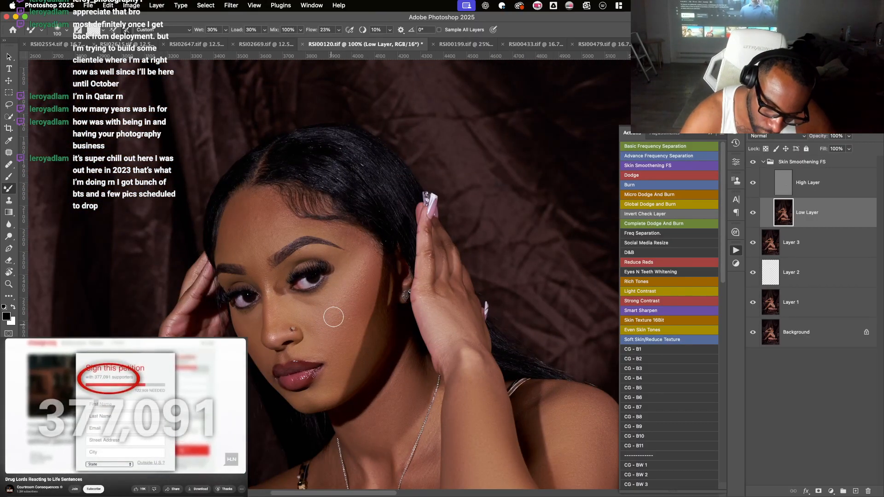
- Smooth the under-eye skin and upper cheek beside the nose with the Mixer Brush at 45 to 80 px
key("r")
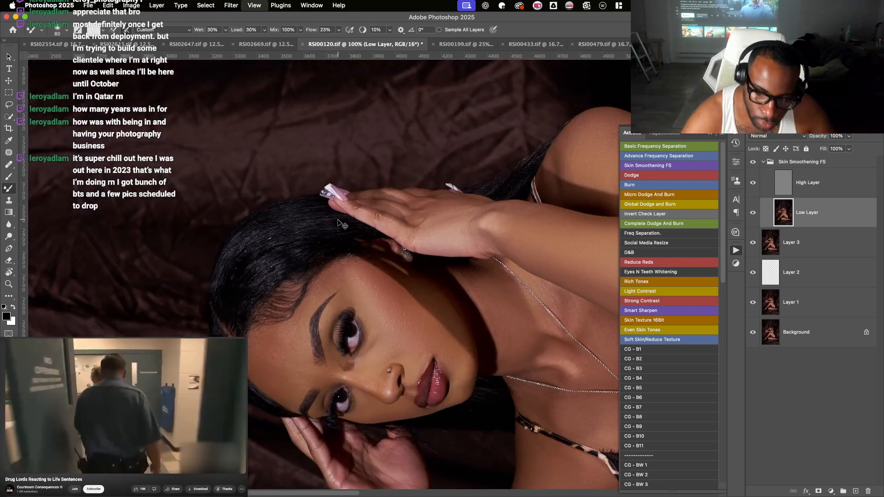
key("super+plus")
key("super+plus")
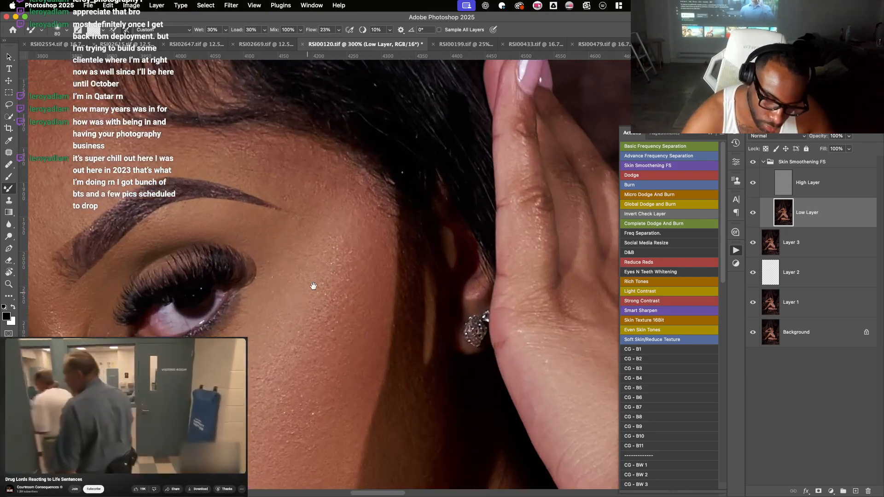
left_click_drag(314, 286, 452, 188)
key("bracketleft")
key("bracketleft")
key("bracketleft")
key("bracketleft")
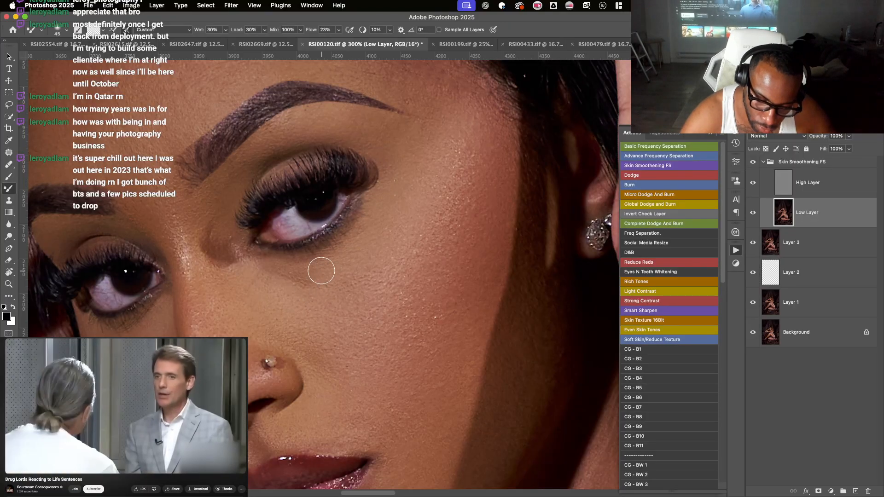
key("bracketright")
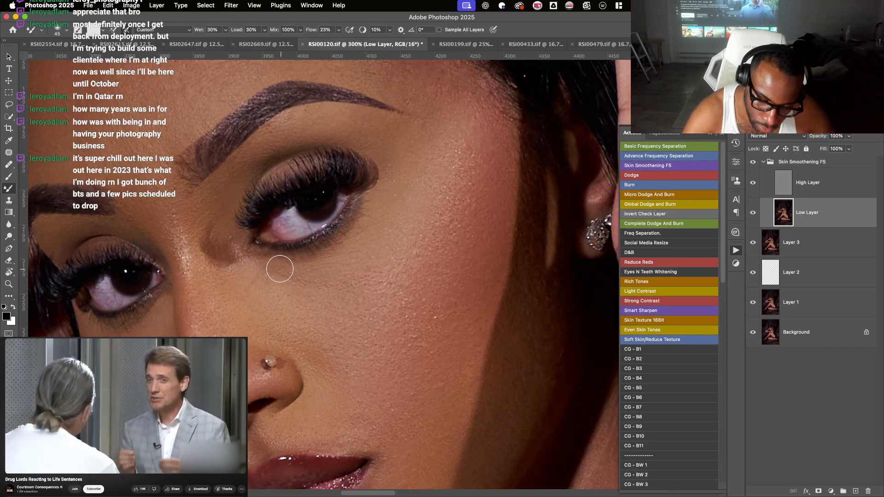
key("bracketright")
key("bracketright")
key("bracketright")
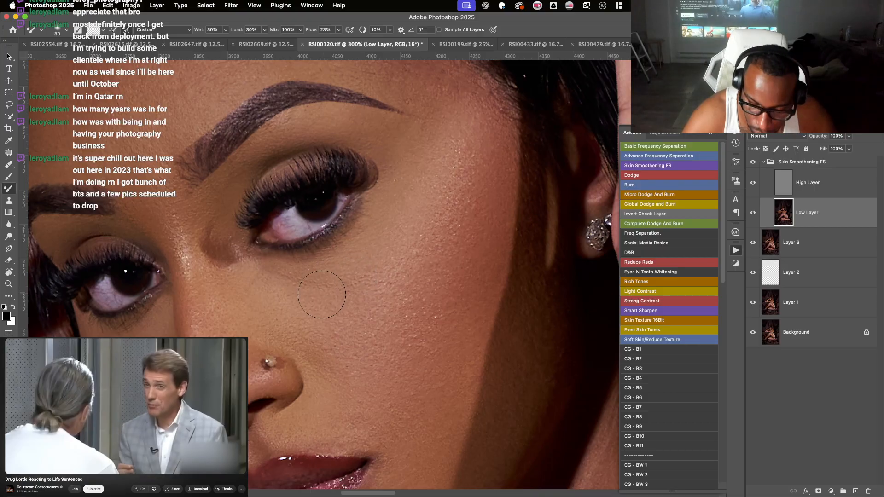
- Patch the under-eye texture on the High Layer with cleaner cheek texture and clear the selection
key("super+minus")
key("r")
left_click_drag(345, 260, 342, 286)
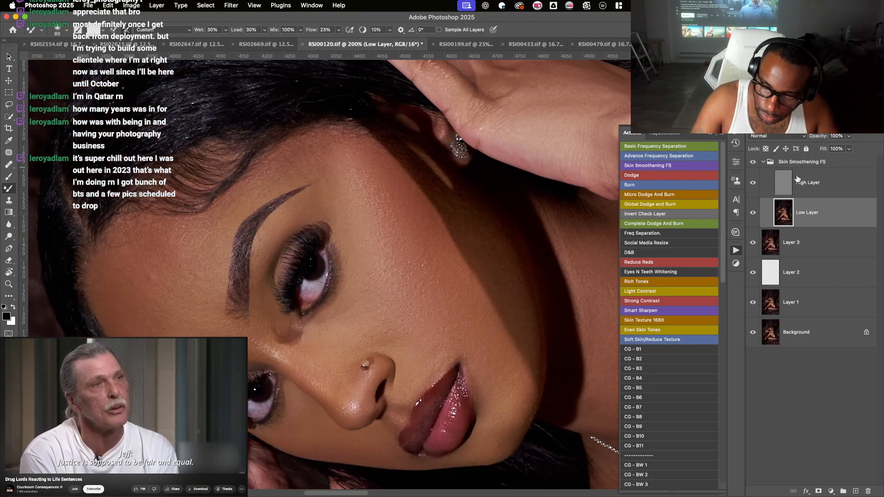
left_click(799, 181)
left_click(9, 153)
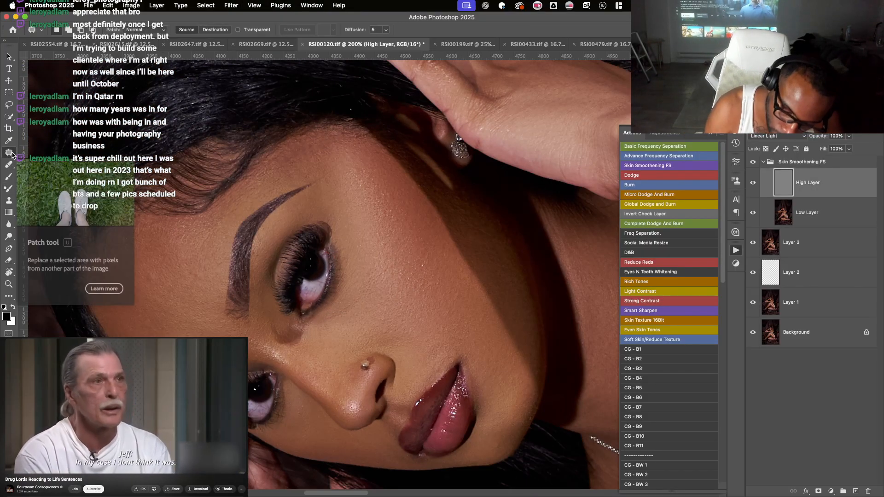
mouse_move(358, 309)
left_mouse_down()
mouse_move(379, 276)
mouse_move(334, 317)
left_mouse_up()
left_click_drag(348, 306, 353, 325)
key("super+d")
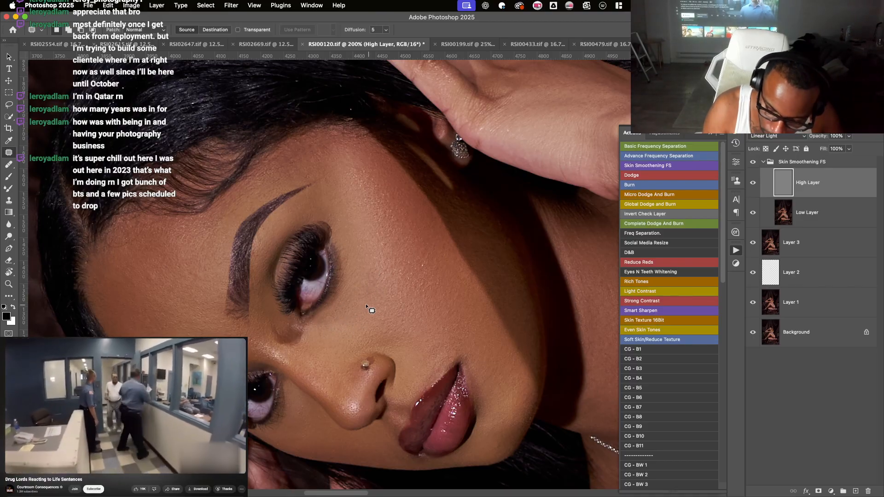
- Blend the skin beside the outer eye corner and toward the shadowed cheek on the Low Layer with a 60 to 90 px Mixer Brush
key("r")
left_click_drag(386, 247, 392, 269)
left_click(803, 216)
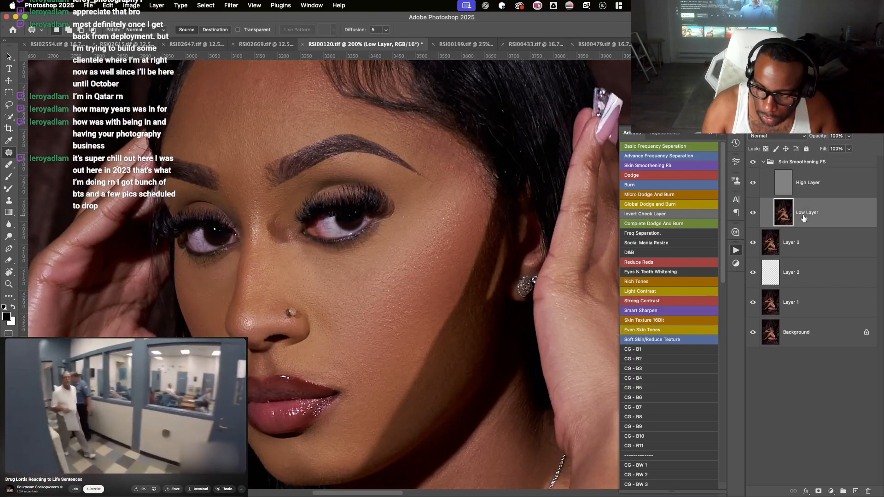
left_click(10, 188)
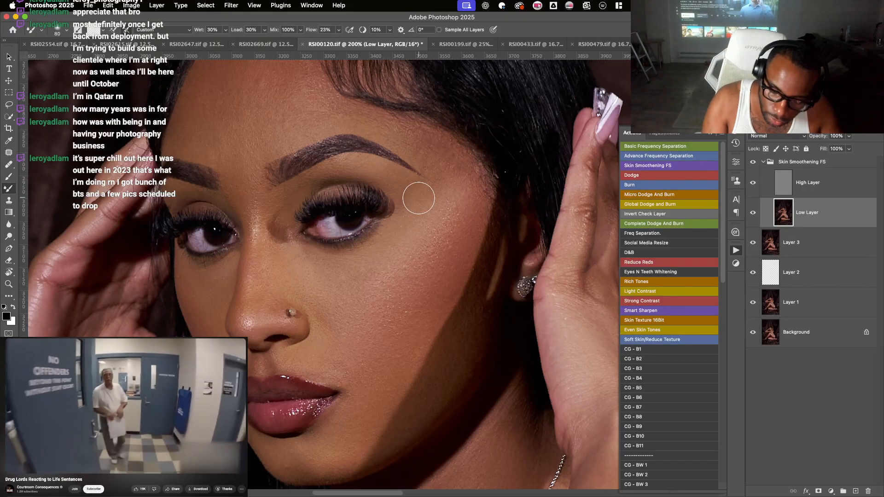
key("bracketleft")
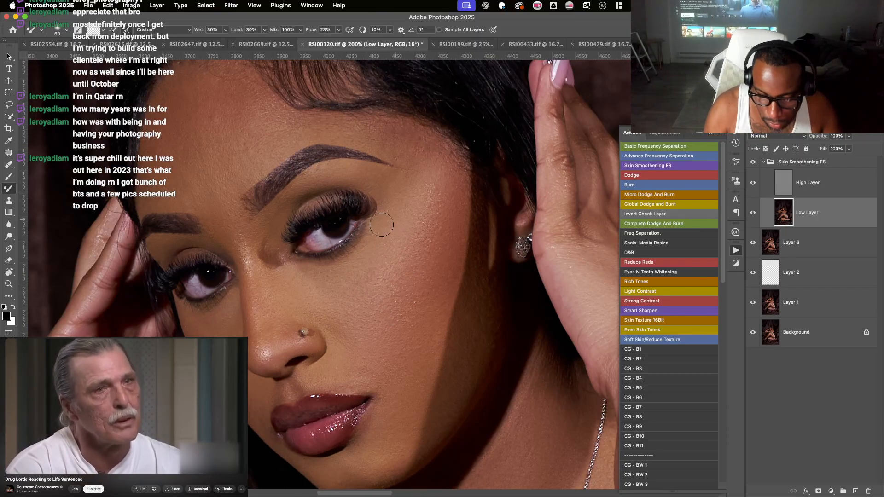
key("bracketright")
key("bracketright")
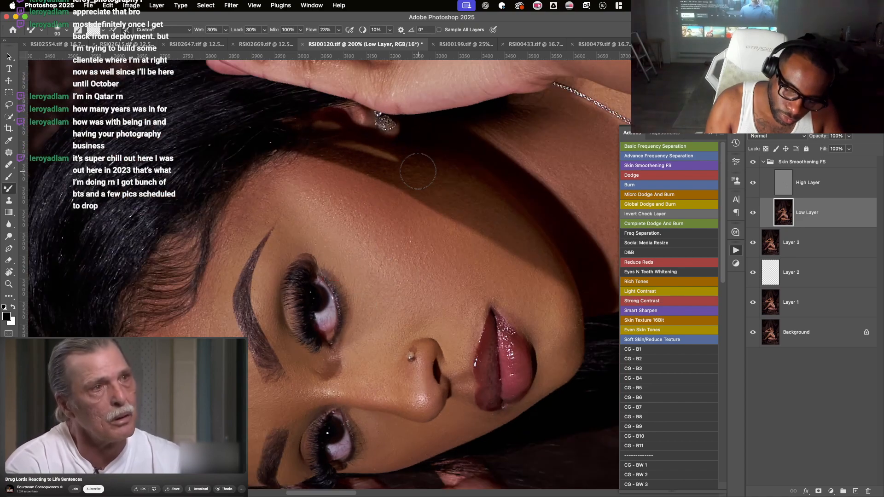
- Smooth the temple and the forehead strip between brow and hairline with an 80 px Mixer Brush
left_click_drag(286, 303, 312, 334)
key("bracketleft")
key("bracketleft")
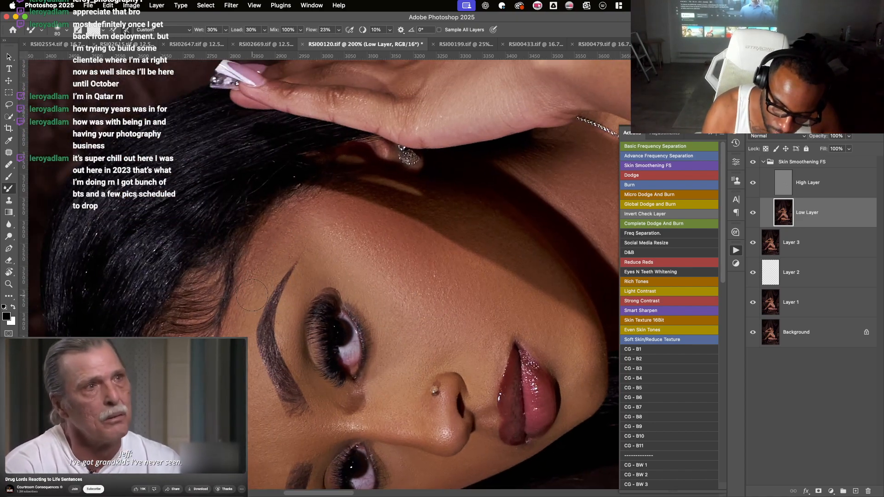
key("bracketleft")
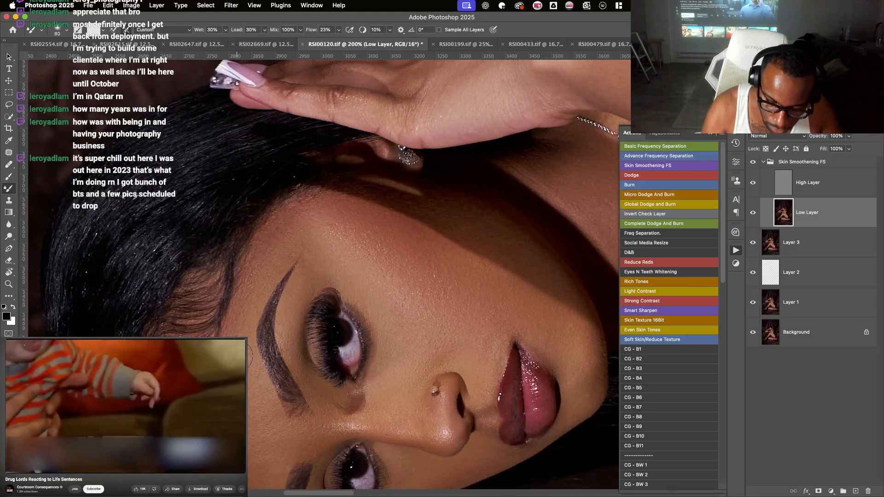
key("bracketright")
key("bracketright")
- Even out the central forehead with the Mixer Brush at 125 to 150 px
mouse_move(250, 404)
left_mouse_down()
mouse_move(216, 191)
mouse_move(268, 130)
left_mouse_up()
left_click_drag(280, 323, 322, 472)
key("bracketright")
key("bracketright")
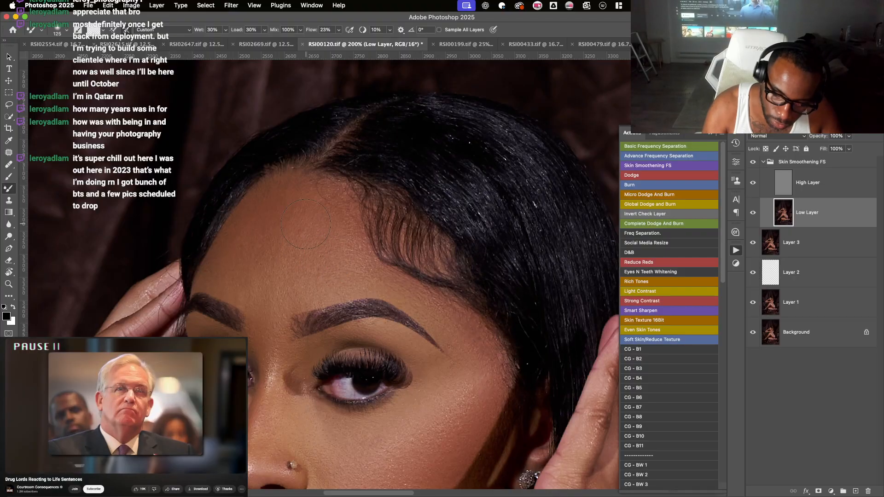
key("bracketleft")
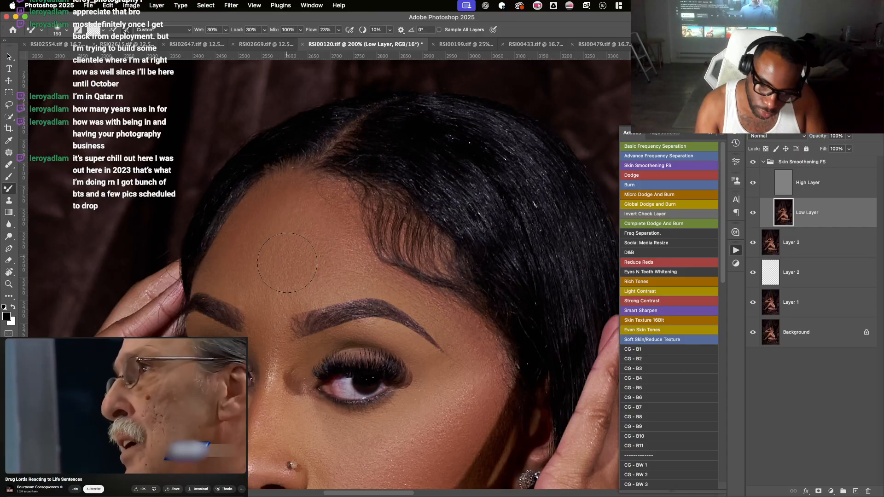
- Patch the small texture flaw in the middle of the forehead on the High Layer
left_click(826, 186)
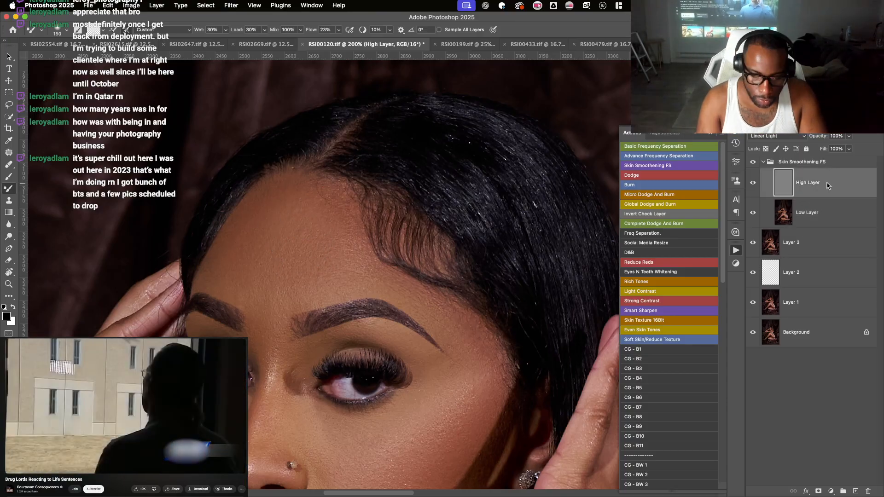
left_click(13, 153)
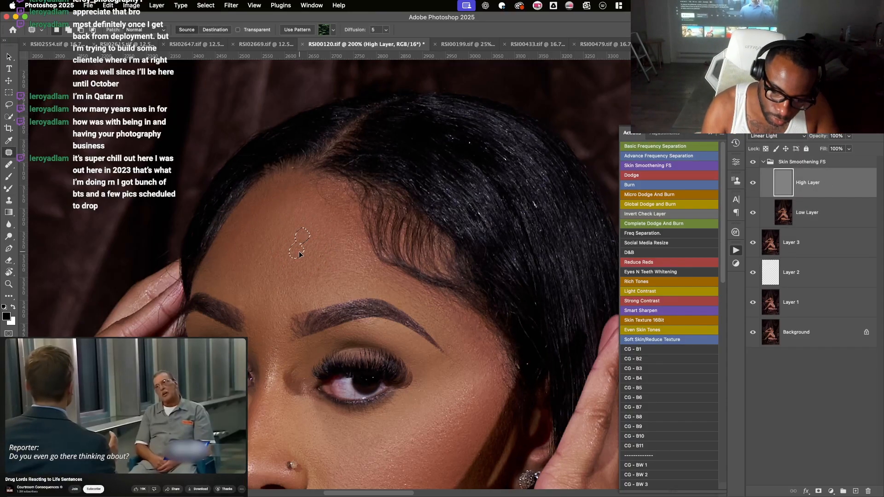
- Blend the forehead on the Low Layer with a 175 px Mixer Brush
left_click(799, 223)
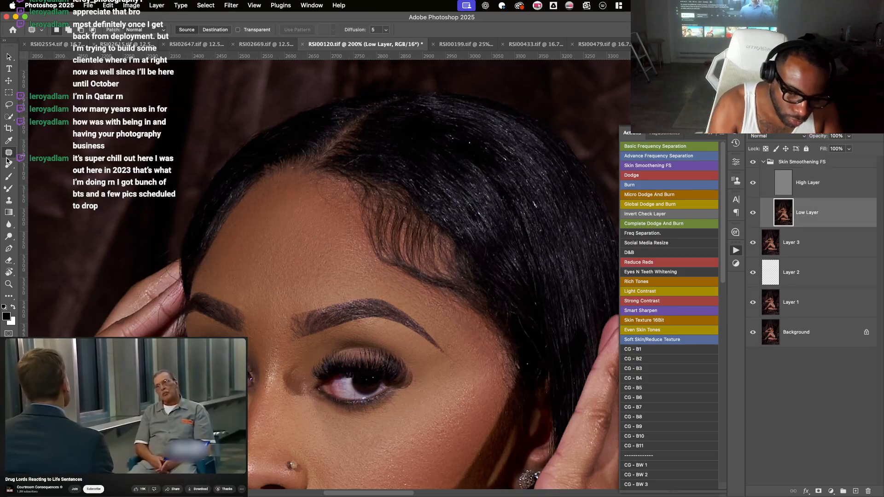
left_click(8, 188)
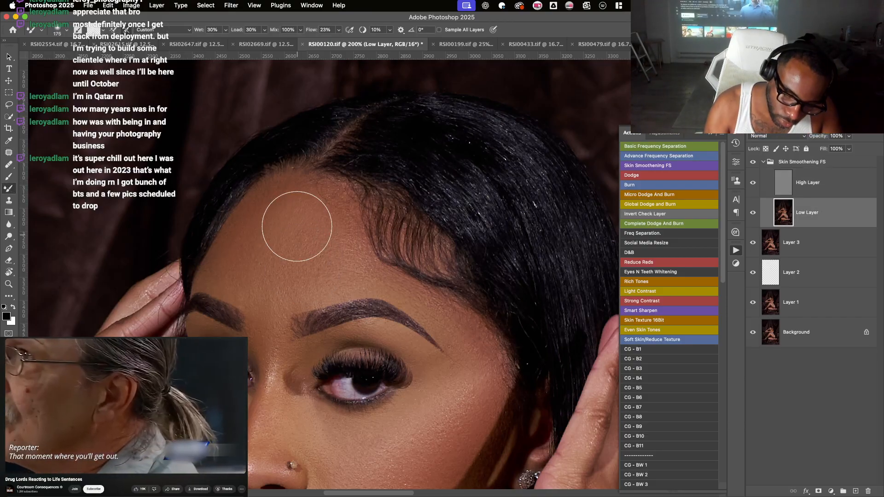
mouse_move(297, 227)
left_mouse_down()
mouse_move(271, 265)
mouse_move(288, 223)
mouse_move(333, 167)
left_mouse_up()
key("space")
- Smooth the skin at the inner end of the eyebrow with a 60 px Mixer Brush
key("bracketleft")
key("bracketleft")
key("bracketleft")
key("bracketleft")
key("bracketleft")
key("bracketleft")
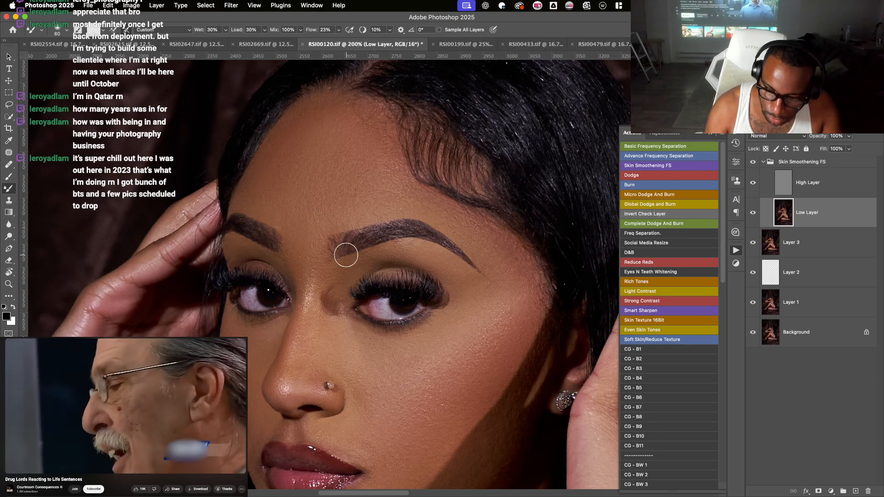
- Patch the texture beside the nose bridge near the inner eye corner on the High Layer and clear the selection
key("alt+bracketright")
key("j")
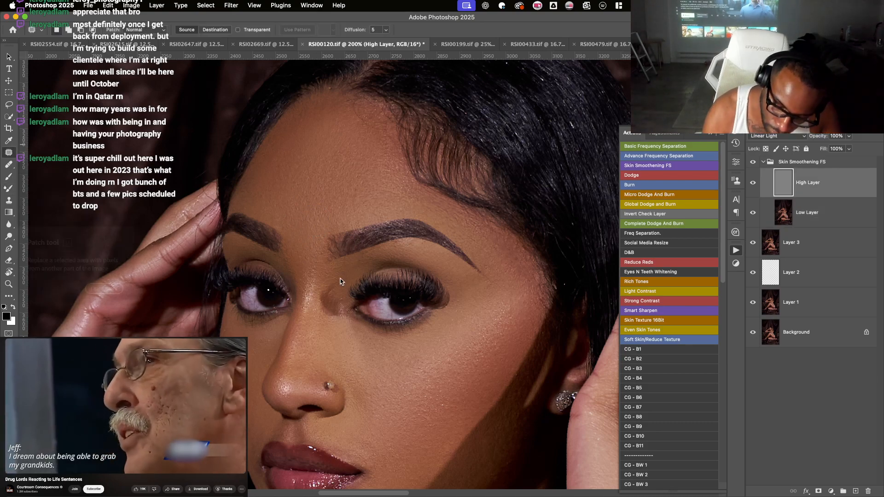
mouse_move(324, 318)
left_mouse_down()
mouse_move(343, 313)
mouse_move(335, 343)
mouse_move(314, 336)
mouse_move(319, 311)
mouse_move(326, 345)
left_mouse_up()
key("super+d")
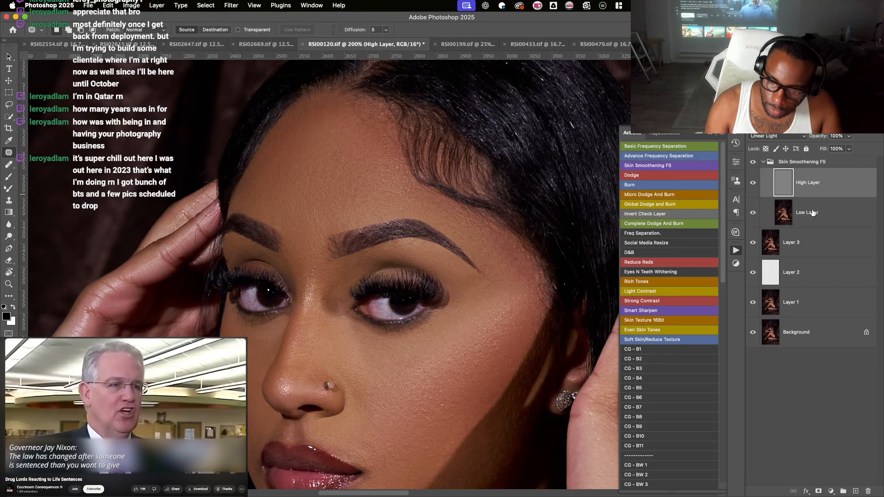
- Smooth the nose bridge side and inner eyelid on the Low Layer with the Mixer Brush at 40 to 60 px
left_click(794, 204)
left_click(12, 177)
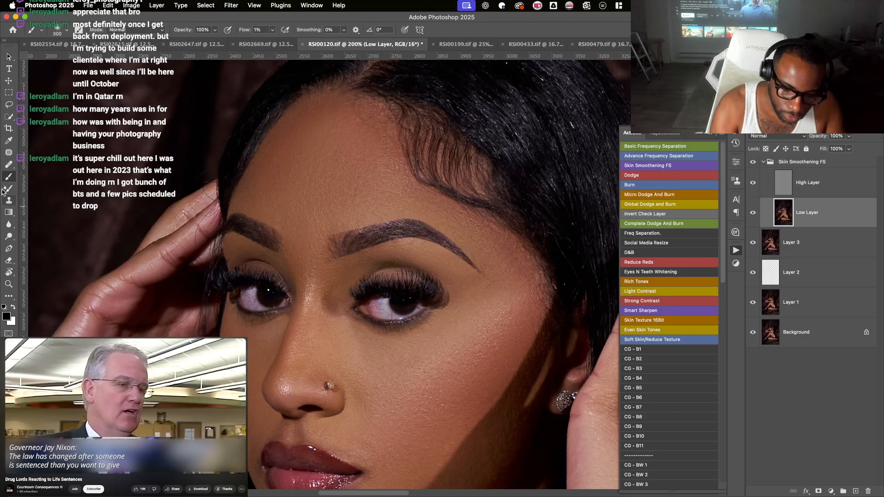
left_click(6, 190)
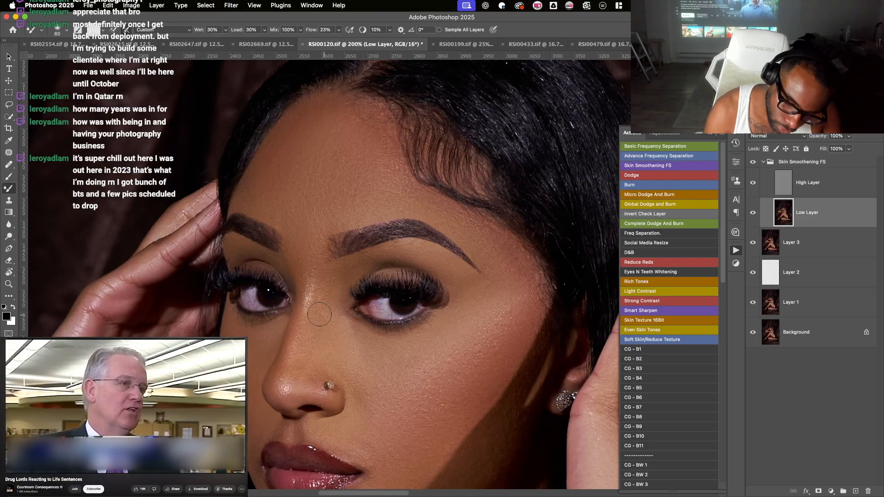
key("bracketleft")
key("bracketleft")
key("bracketleft")
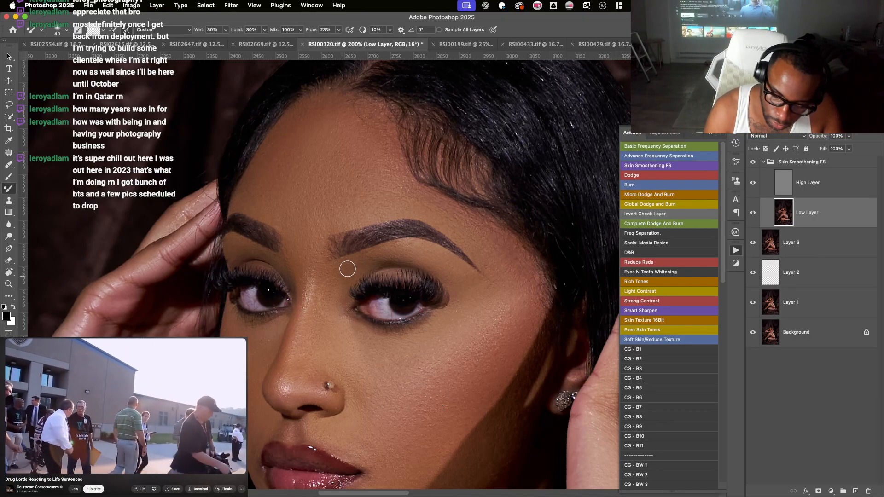
- Blend the upper eyelid skin beneath the brow tail with a 60 px Mixer Brush
mouse_move(348, 269)
left_mouse_down()
mouse_move(375, 253)
mouse_move(379, 225)
left_mouse_up()
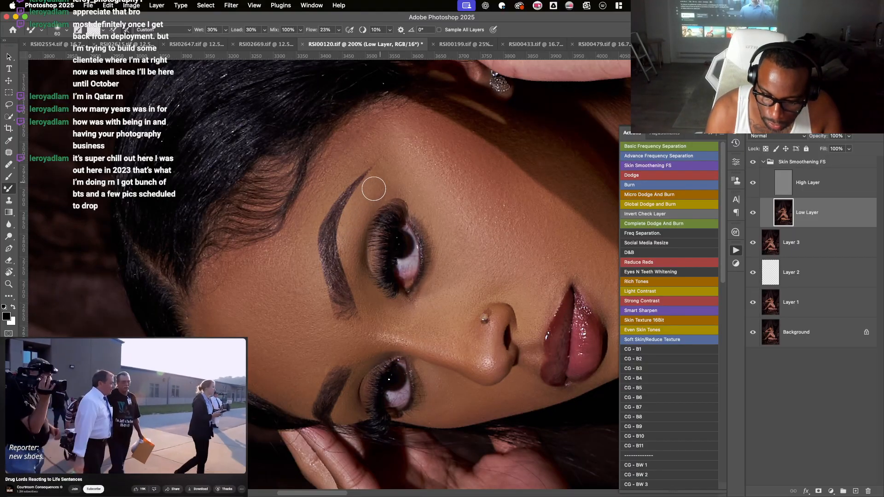
left_click_drag(419, 150, 384, 317)
mouse_move(321, 265)
left_mouse_down()
mouse_move(351, 305)
mouse_move(381, 324)
mouse_move(398, 296)
mouse_move(430, 282)
mouse_move(423, 288)
mouse_move(438, 247)
left_mouse_up()
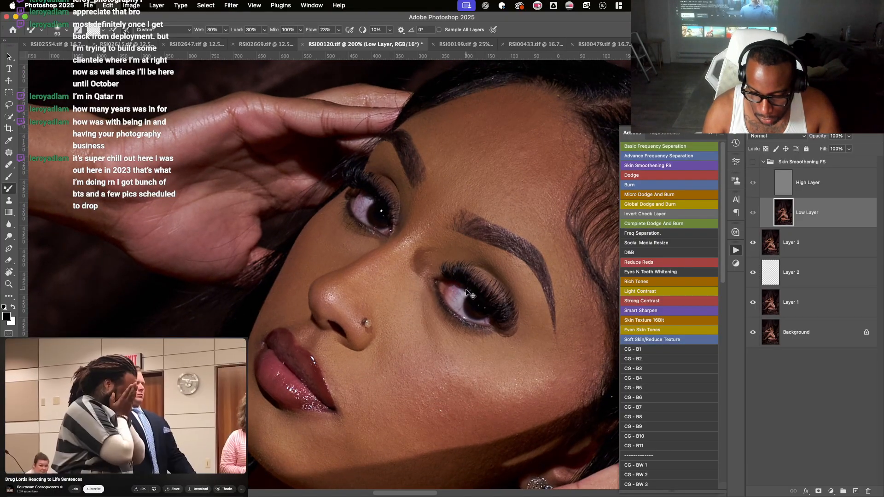
- Restore the Skin Smoothening FS group's visibility and smooth the cheek under the far eye with a 50 px Mixer Brush
key("super+z")
key("super+z")
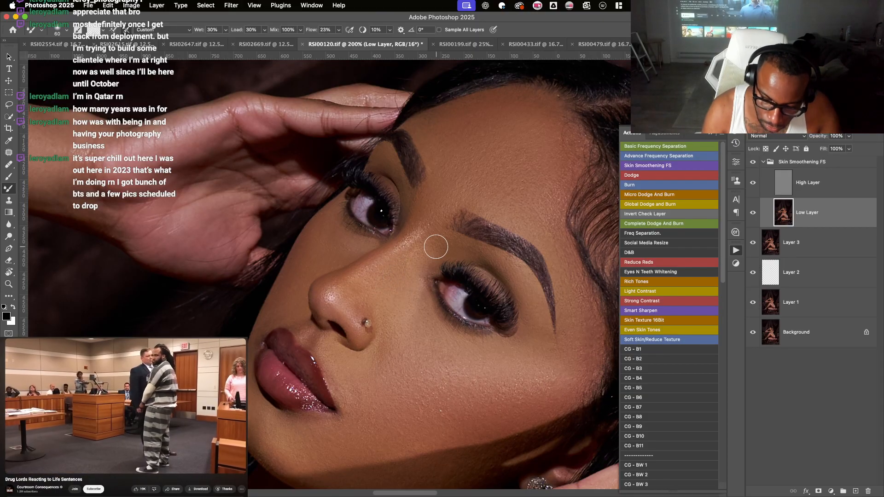
key("bracketleft")
key("bracketleft")
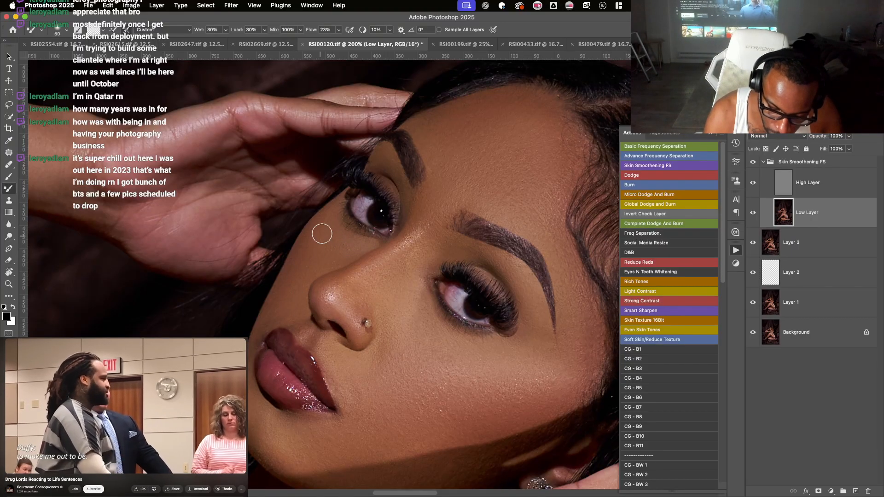
- Smooth the cheek under the far eye and the outer cheek beside the near eye with a 40 to 70 px Mixer Brush
left_click_drag(335, 224, 332, 198)
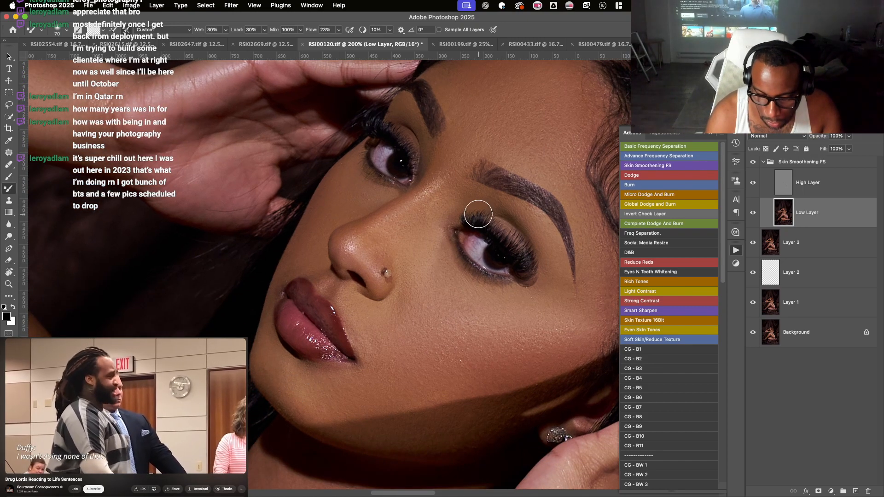
mouse_move(478, 214)
left_mouse_down()
mouse_move(464, 239)
mouse_move(441, 211)
mouse_move(439, 248)
mouse_move(427, 245)
mouse_move(316, 312)
mouse_move(317, 291)
left_mouse_up()
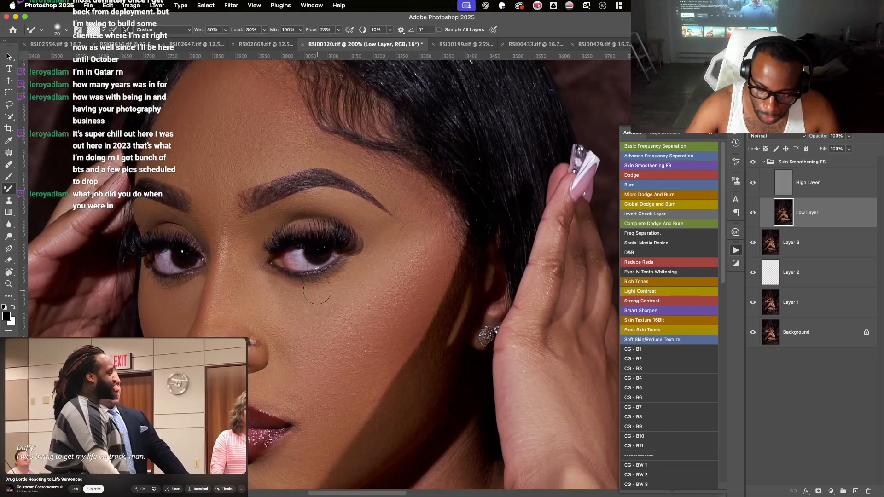
left_click_drag(407, 269, 404, 255)
left_click_drag(405, 253, 386, 245)
mouse_move(388, 275)
left_mouse_down()
mouse_move(386, 317)
mouse_move(399, 281)
mouse_move(385, 294)
mouse_move(382, 351)
mouse_move(380, 325)
mouse_move(370, 381)
mouse_move(390, 247)
left_mouse_up()
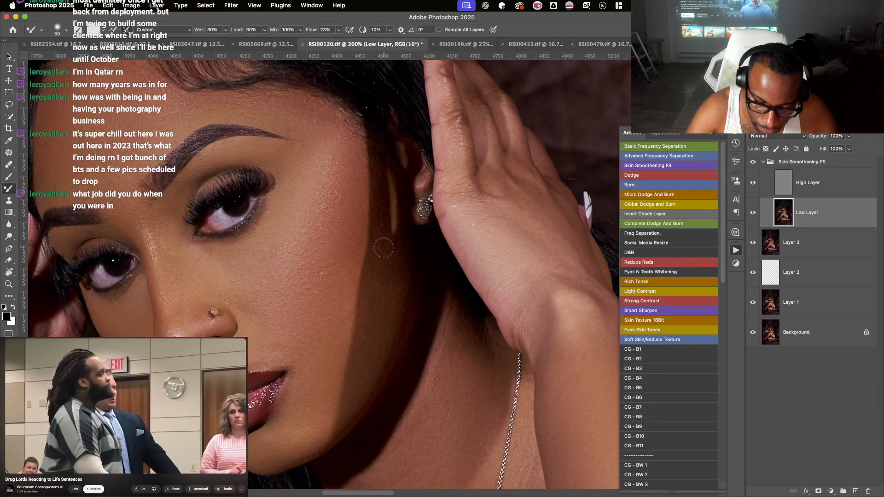
key("bracketleft")
key("bracketleft")
key("bracketleft")
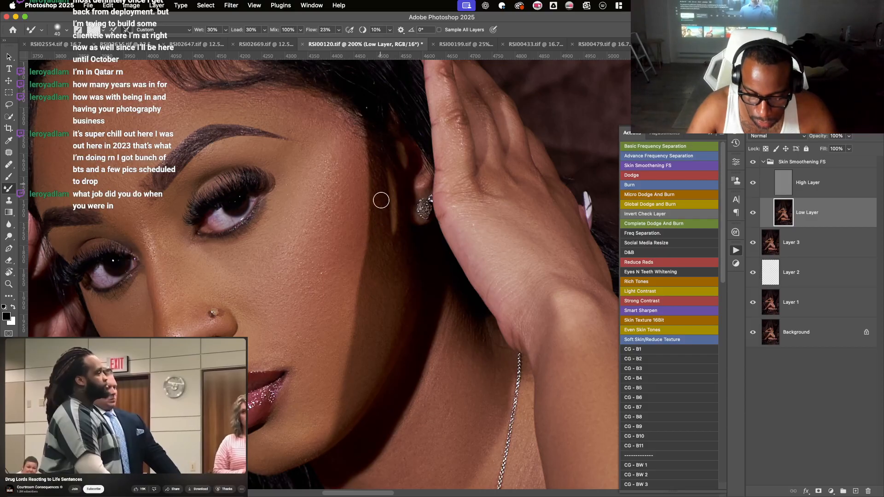
- Blend the temple and forehead tones on the Low Layer with the Mixer Brush at 80 to 125 px
key("super+minus")
key("super+minus")
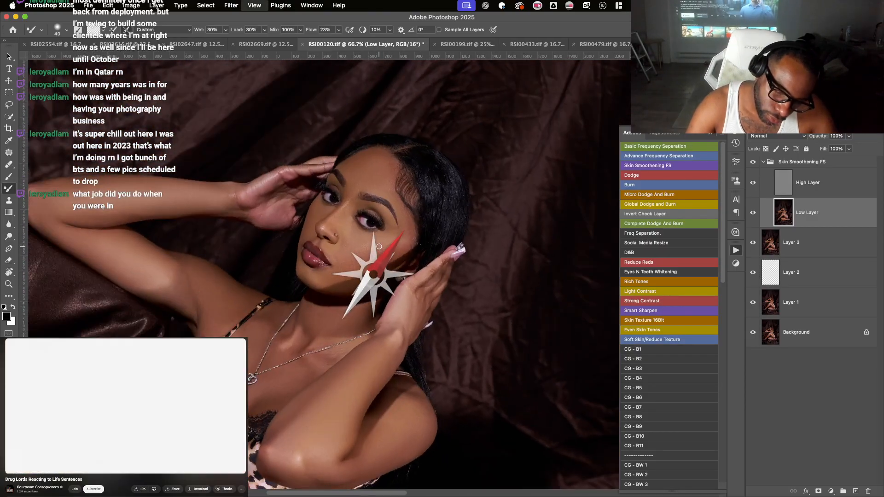
left_click_drag(379, 246, 433, 232)
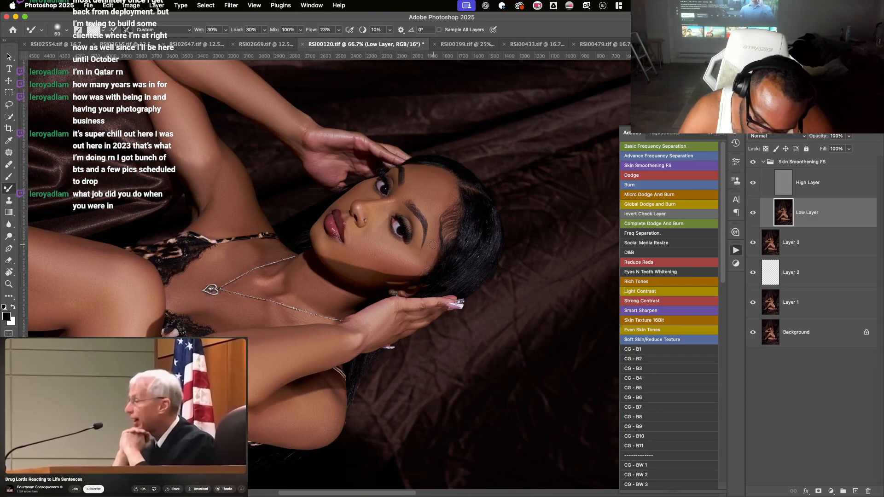
key("bracketright")
key("bracketright")
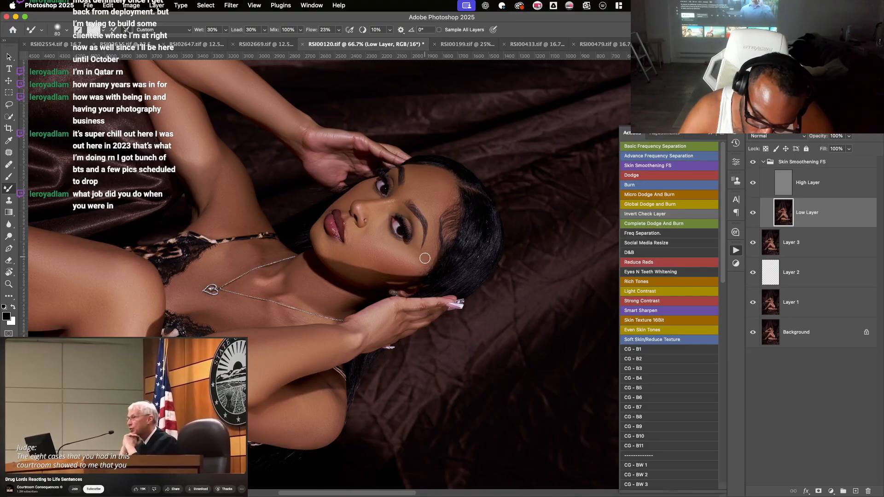
key("bracketright")
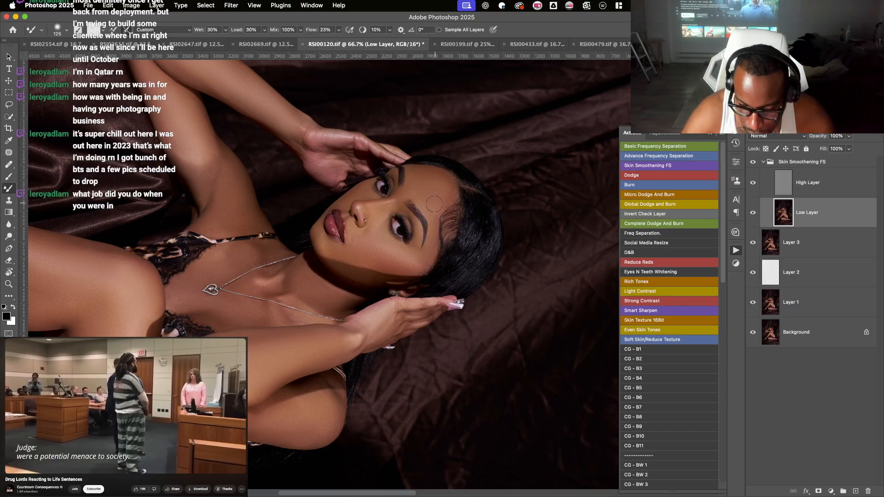
left_click_drag(434, 204, 387, 202)
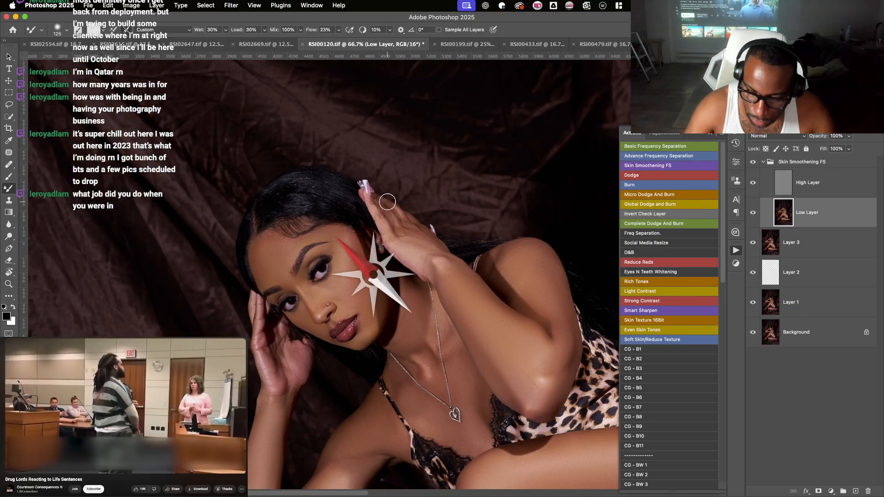
- Compare the skin with the Skin Smoothening FS group hidden and shown, and check the smoothing on the face and whole figure
left_click(753, 162)
left_click(754, 162)
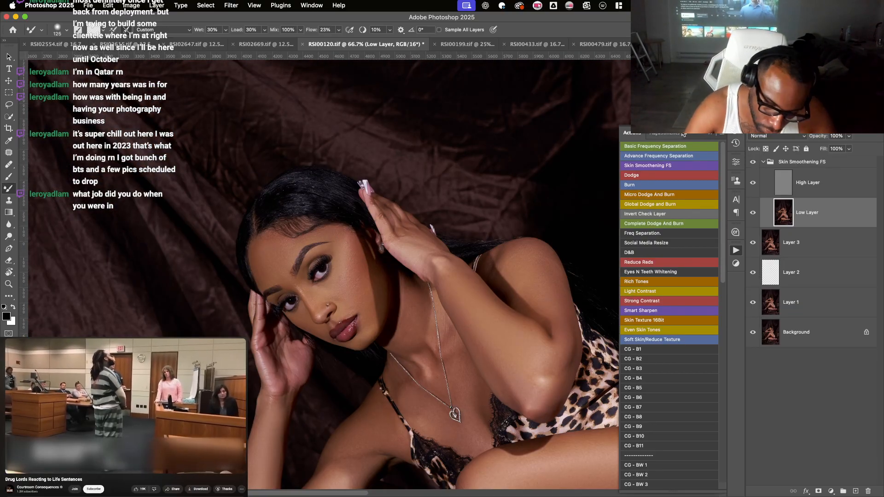
key("bracketright")
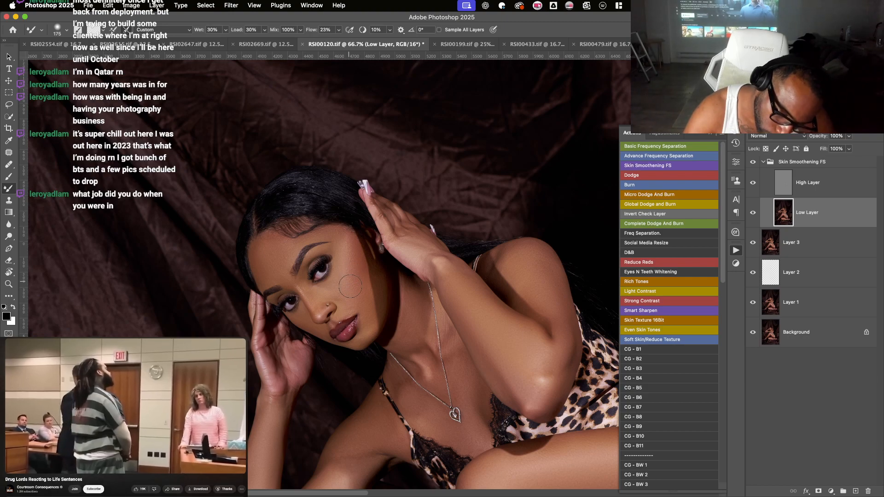
key("super+minus")
key("super+minus")
key("super+minus")
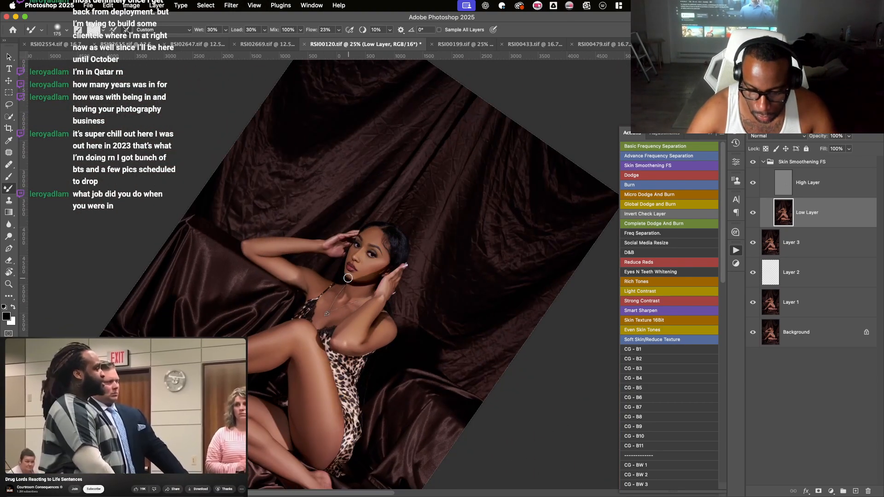
key("super+plus")
key("super+plus")
key("super+plus")
key("super+plus")
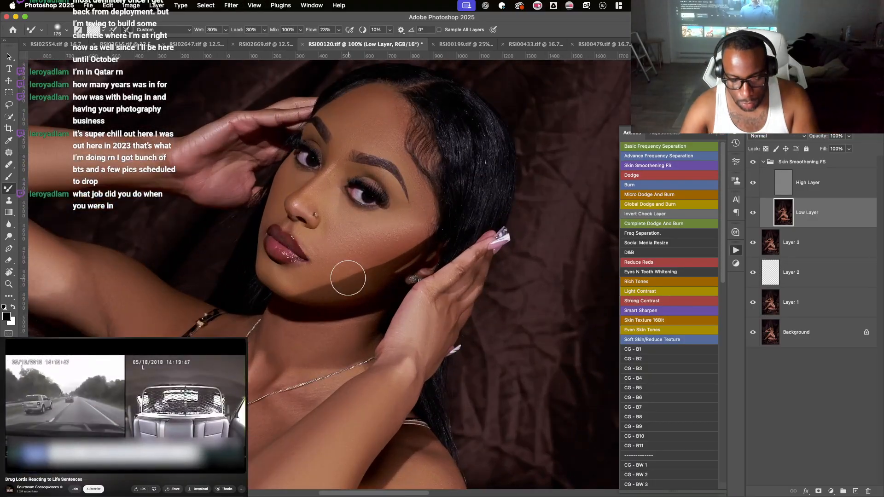
- Heal the fine lines on the heel of the raised palm on the High Layer with a small Content-Aware Spot Healing Brush
key("alt+bracketright")
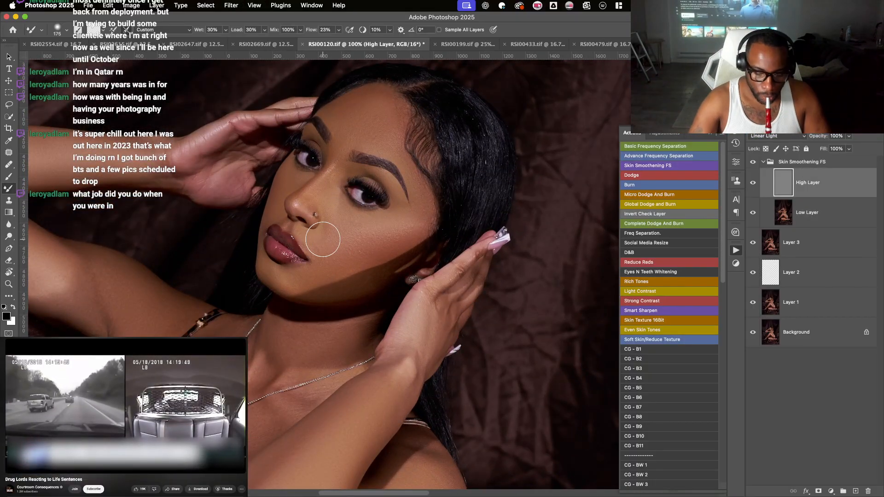
key("super+plus")
key("super+plus")
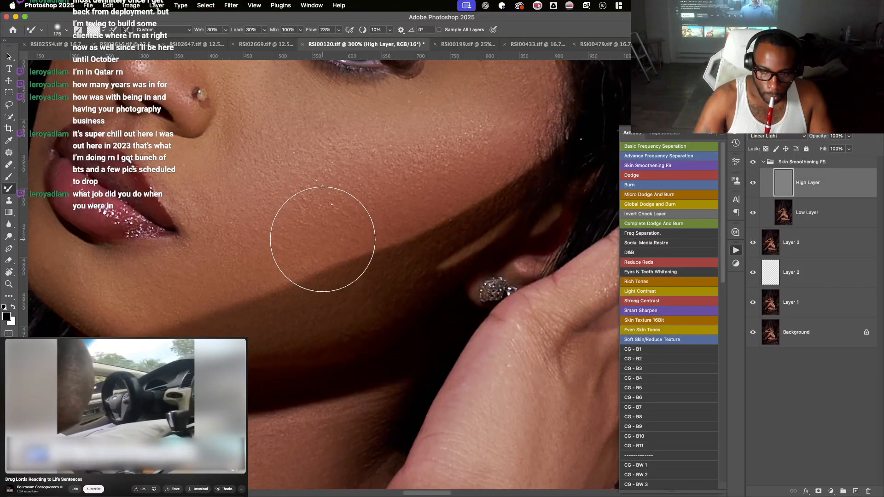
left_click_drag(363, 221, 573, 412)
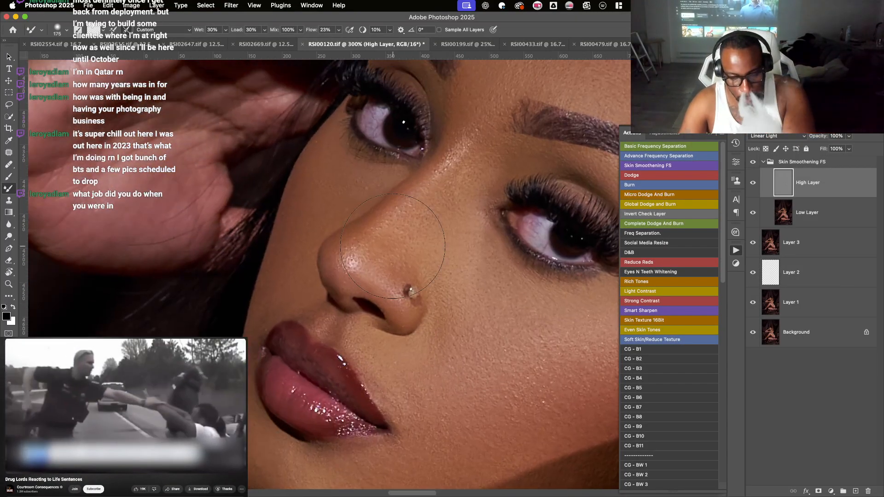
left_click_drag(421, 269, 483, 228)
key("r")
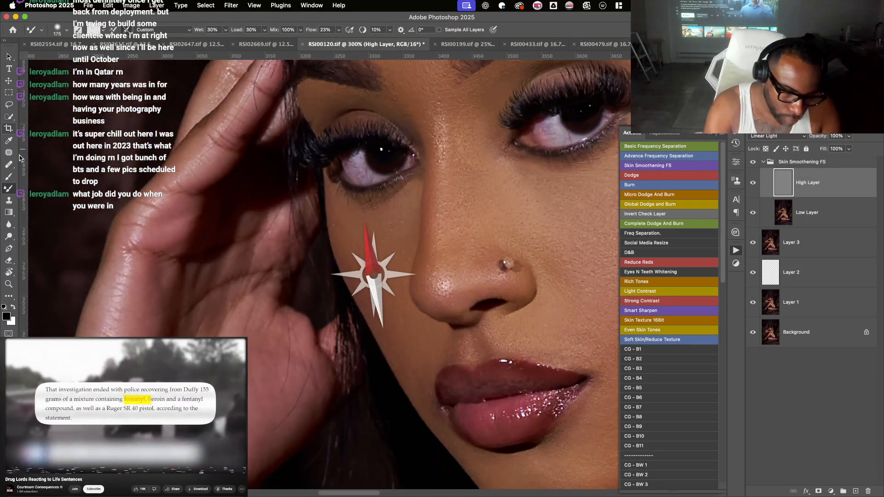
left_click(9, 165)
scroll(340, 251, "down", 10)
scroll(340, 250, "right", 5)
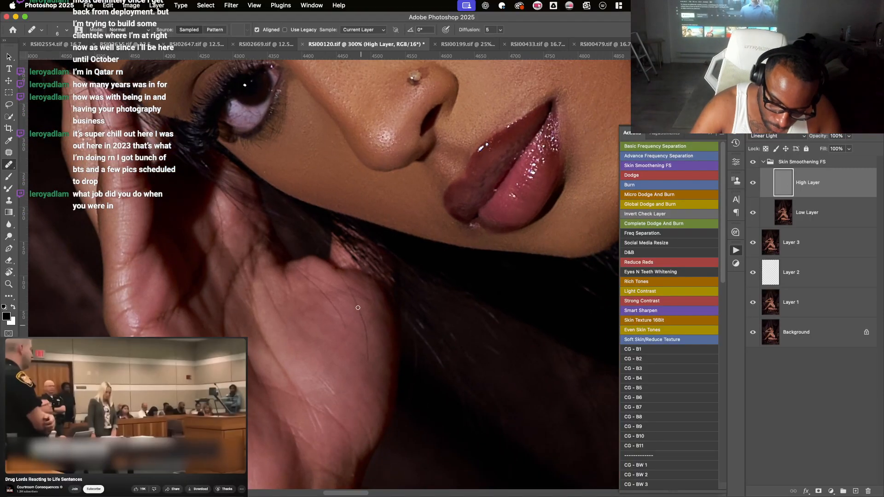
right_click(8, 164)
left_click(41, 164)
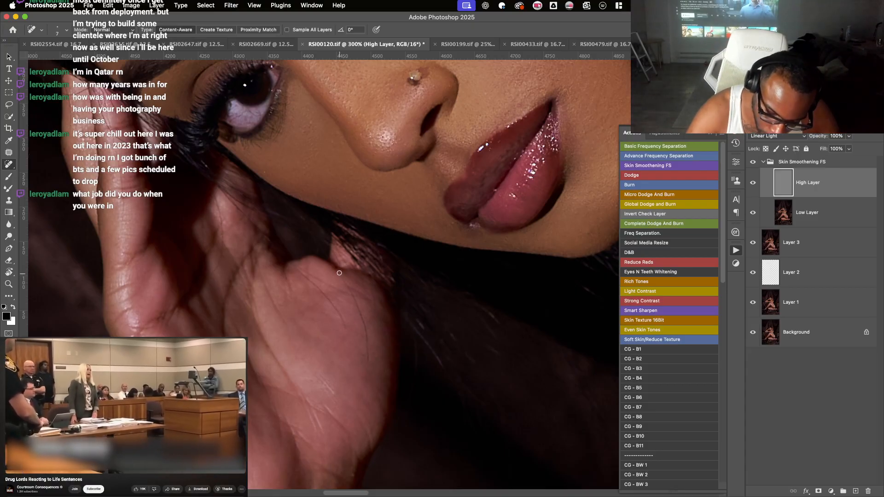
mouse_move(354, 297)
left_mouse_down()
mouse_move(369, 352)
mouse_move(366, 316)
mouse_move(341, 274)
mouse_move(366, 339)
left_mouse_up()
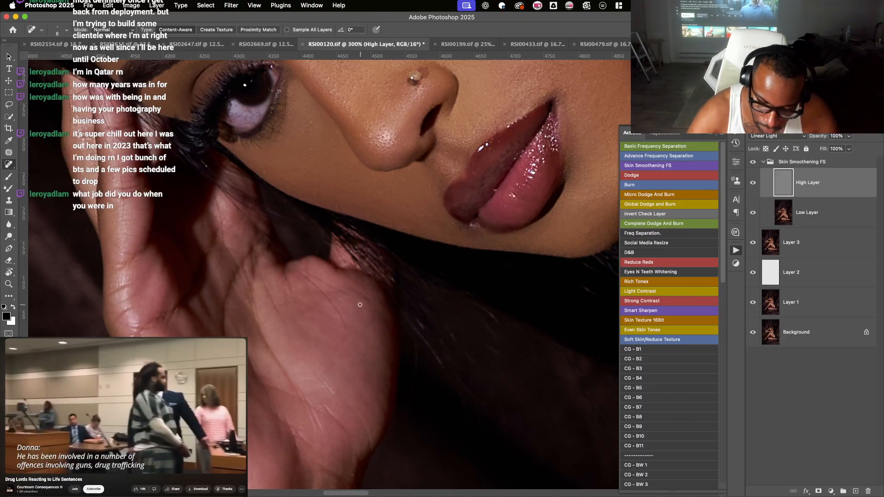
- Spot-heal the remaining creases and stray lines across the inner palm with a 6 px brush on the High Layer
scroll(326, 222, "left", 5)
scroll(325, 222, "up", 3)
mouse_move(315, 224)
left_mouse_down()
mouse_move(322, 298)
mouse_move(317, 237)
mouse_move(347, 314)
left_mouse_up()
scroll(323, 211, "up", 3)
scroll(323, 212, "left", 1)
scroll(329, 257, "up", 3)
scroll(329, 257, "left", 1)
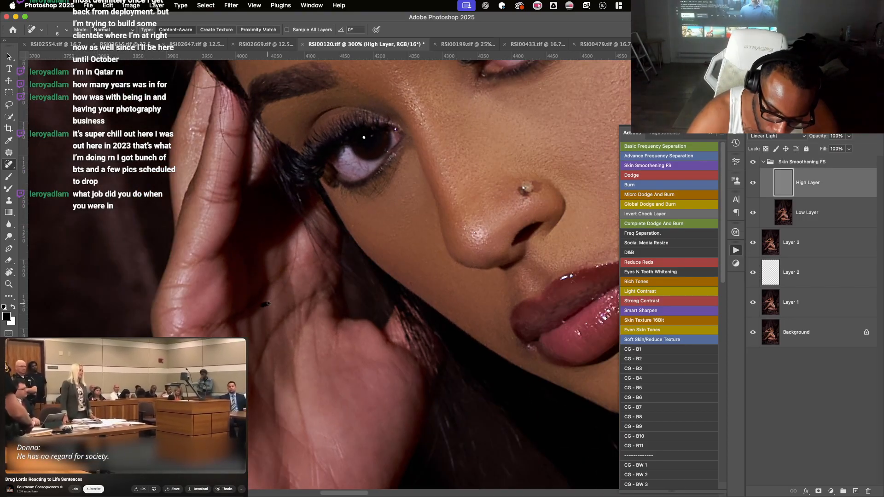
mouse_move(283, 288)
left_mouse_down()
mouse_move(295, 253)
mouse_move(288, 282)
left_mouse_up()
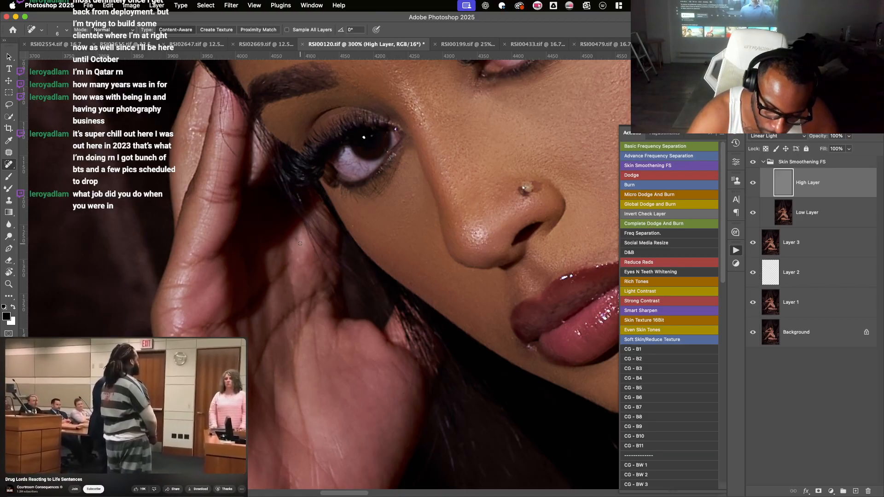
- Remove the creases and stray hairs along the fingers and fingertips beside the temple with the 6 px Spot Healing Brush
scroll(304, 229, "up", 5)
scroll(303, 229, "left", 3)
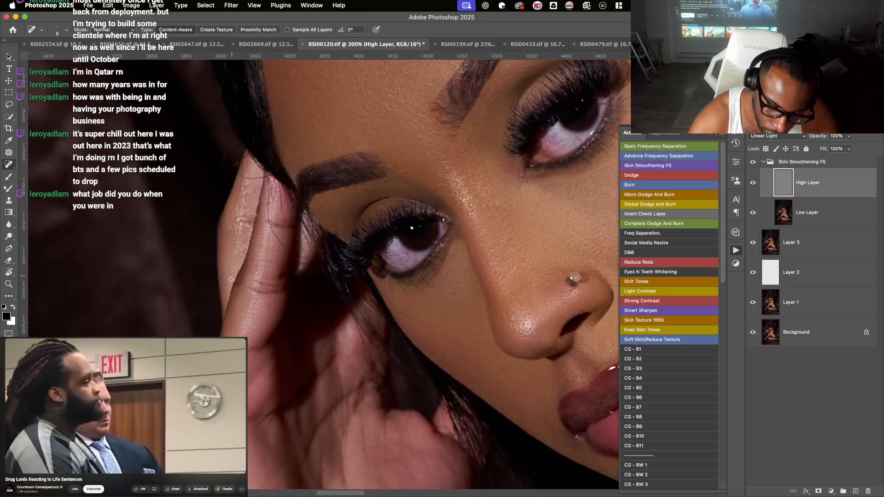
mouse_move(252, 304)
left_mouse_down()
mouse_move(271, 230)
mouse_move(285, 249)
mouse_move(268, 182)
mouse_move(281, 200)
mouse_move(279, 184)
mouse_move(282, 206)
mouse_move(276, 186)
left_mouse_up()
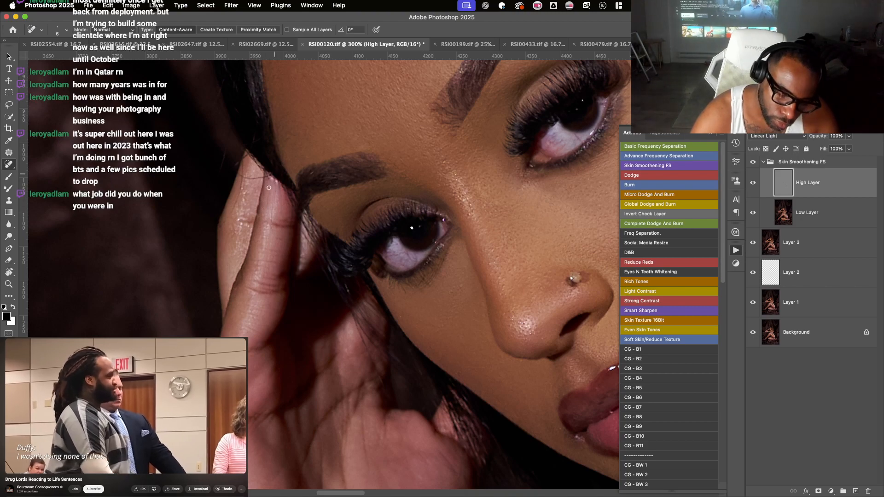
left_click_drag(281, 205, 283, 197)
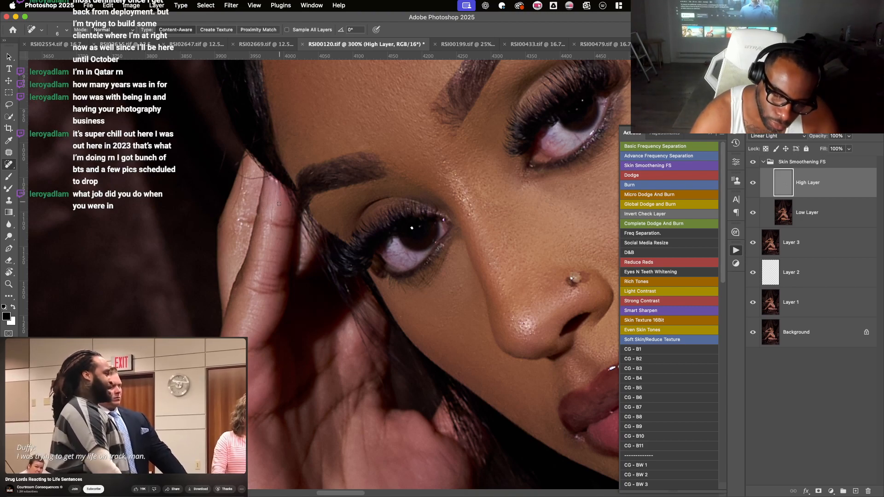
scroll(279, 204, "up", 3)
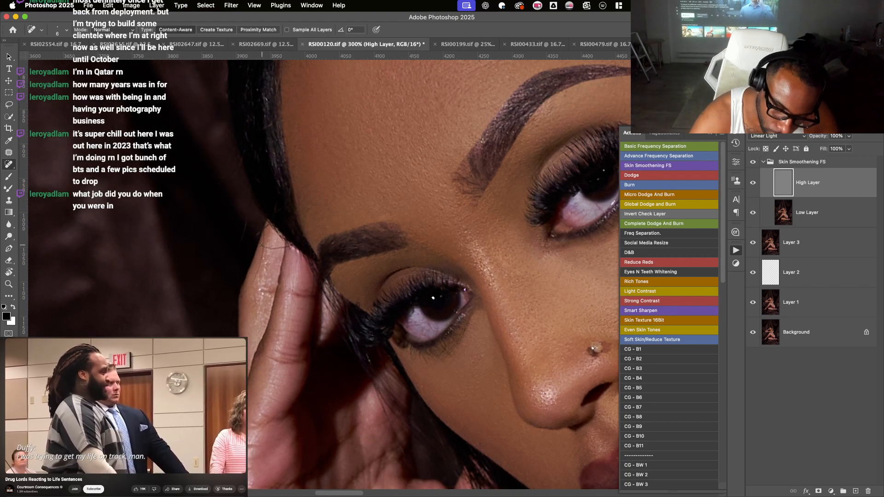
mouse_move(292, 248)
left_mouse_down()
mouse_move(263, 251)
mouse_move(248, 292)
mouse_move(263, 227)
left_mouse_up()
key("super+minus")
key("super+minus")
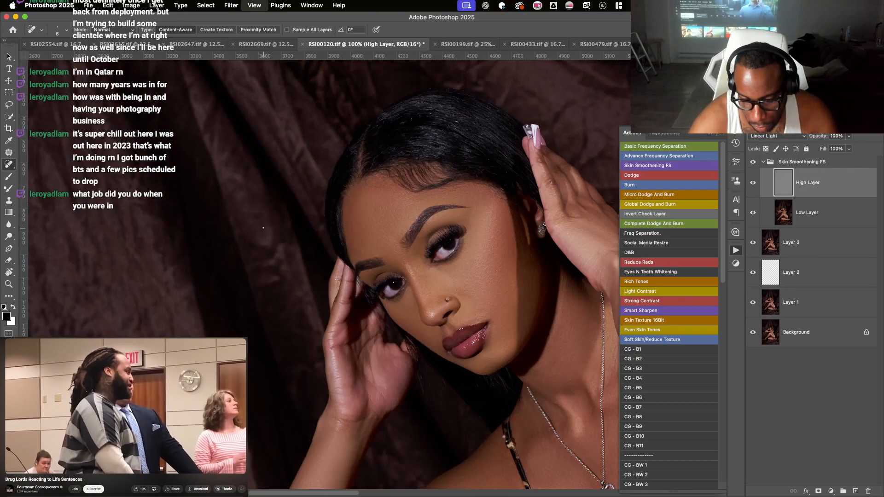
- Heal the small flaws on the upper forehead below the hair parting with the 6 px Spot Healing Brush
key("r")
left_click_drag(362, 154, 445, 153)
key("space")
key("super+plus")
key("super+plus")
key("super+minus")
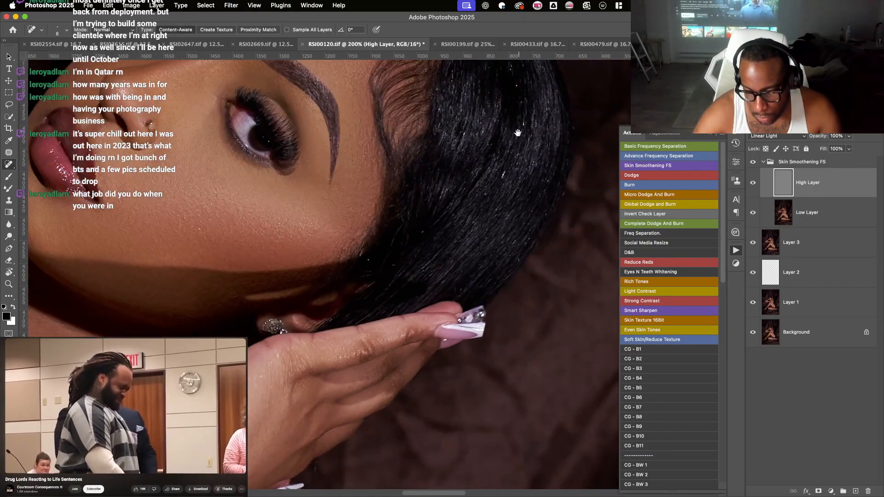
key("space")
left_click_drag(519, 132, 422, 240)
left_click_drag(476, 182, 274, 239)
key("super+minus")
key("super+plus")
key("super+plus")
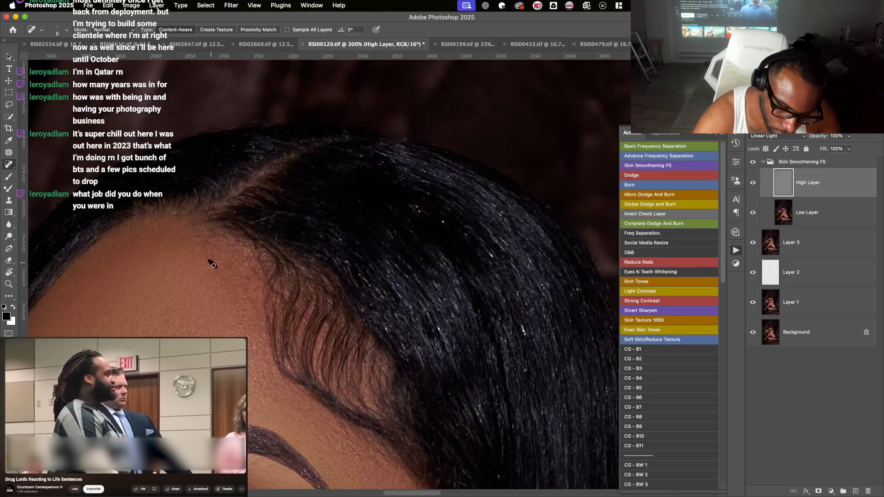
left_click_drag(206, 244, 207, 237)
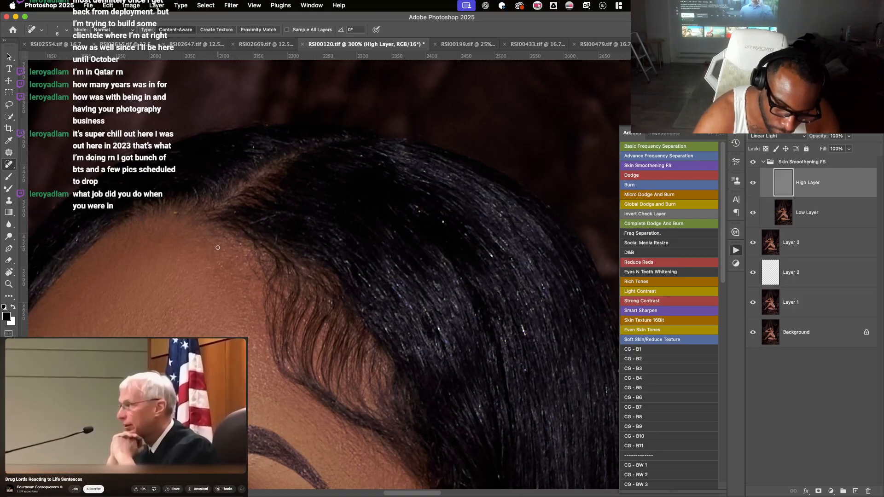
left_click_drag(214, 271, 223, 279)
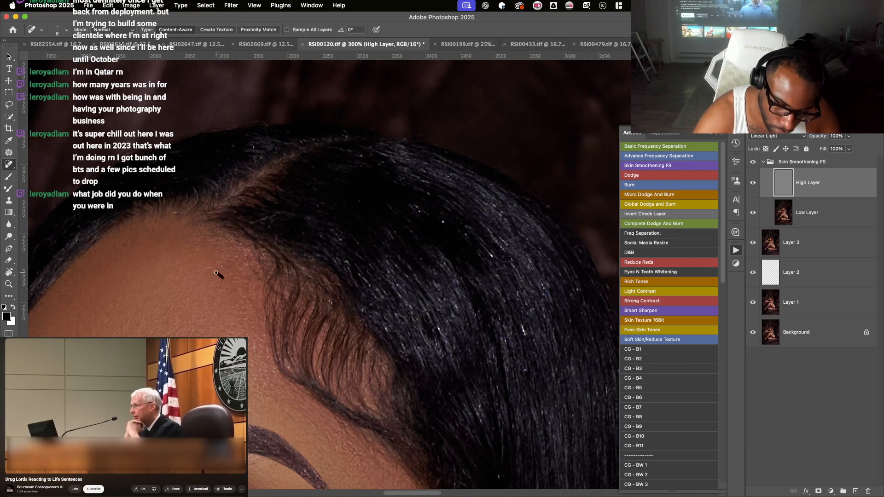
- Select the Skin Smoothening FS group and collapse it in the layer stack
key("r")
left_click_drag(237, 217, 226, 278)
key("super+minus")
key("super+minus")
key("super+minus")
key("super+minus")
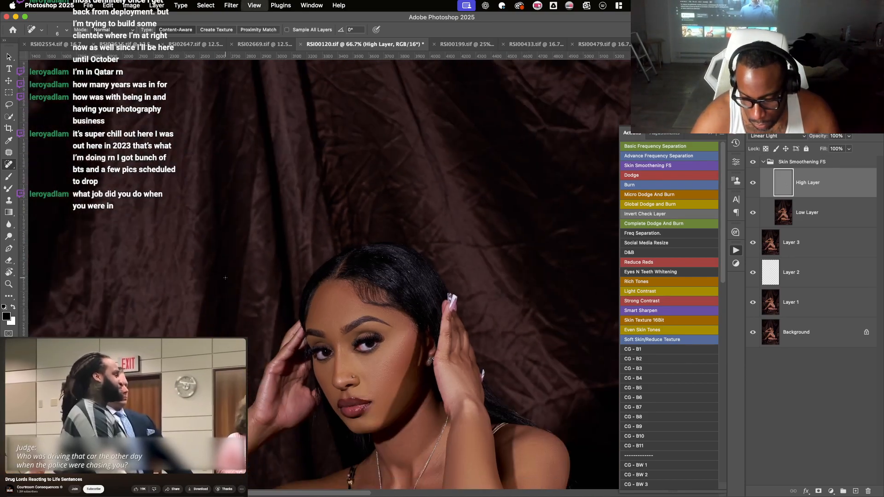
key("super+minus")
key("super+minus")
key("super+minus")
key("super+minus")
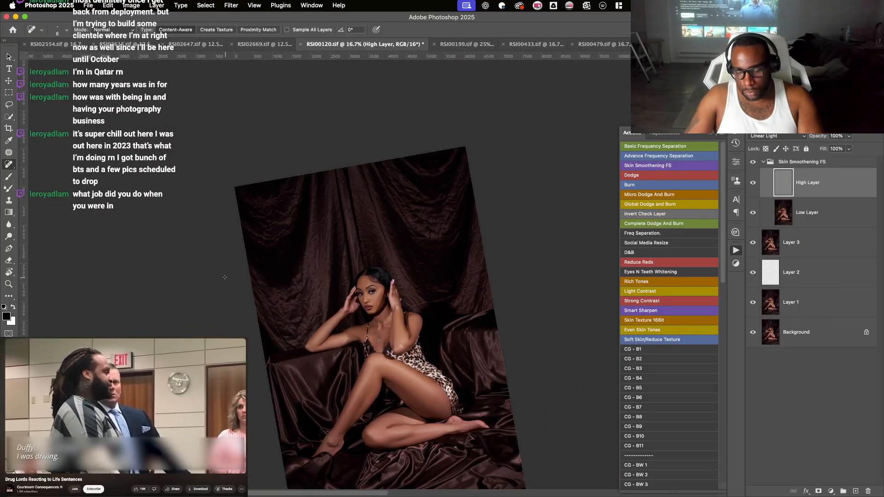
left_click(769, 161)
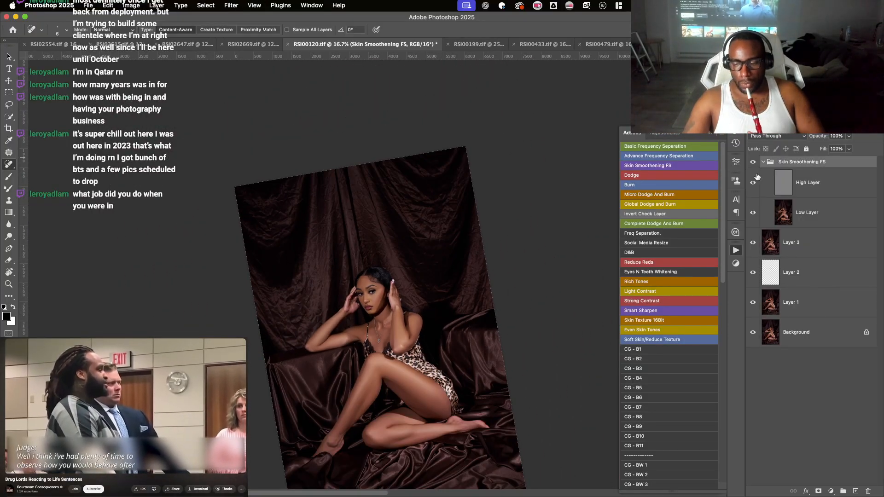
left_click(764, 162)
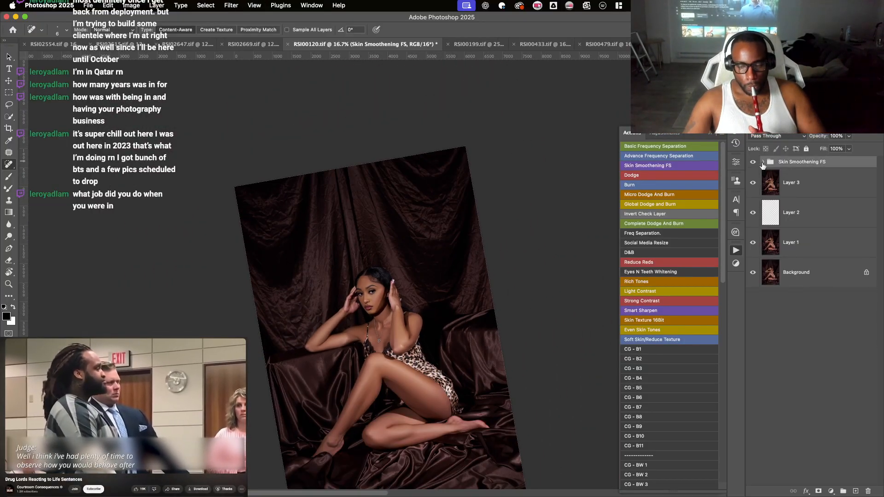
- Run the Global Dodge and Burn action, expand its group, and ready the Burn layer mask for painting with white
left_click(673, 206)
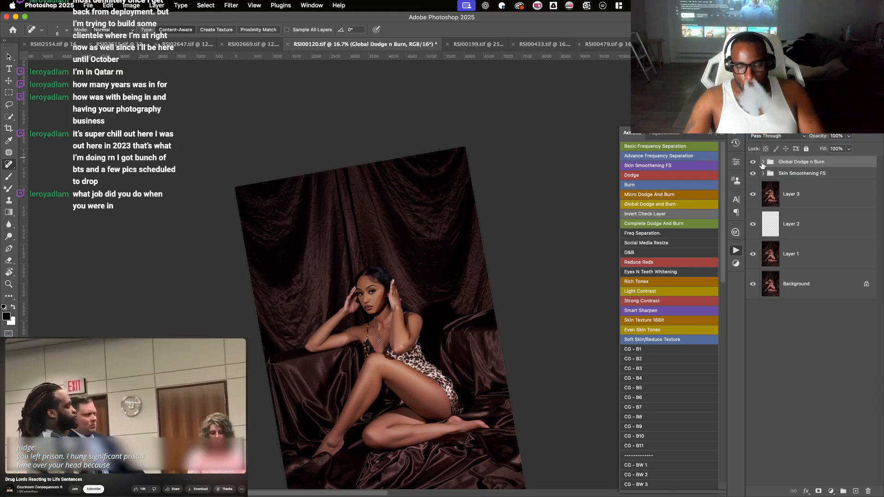
left_click(763, 161)
left_click(811, 189)
key("x")
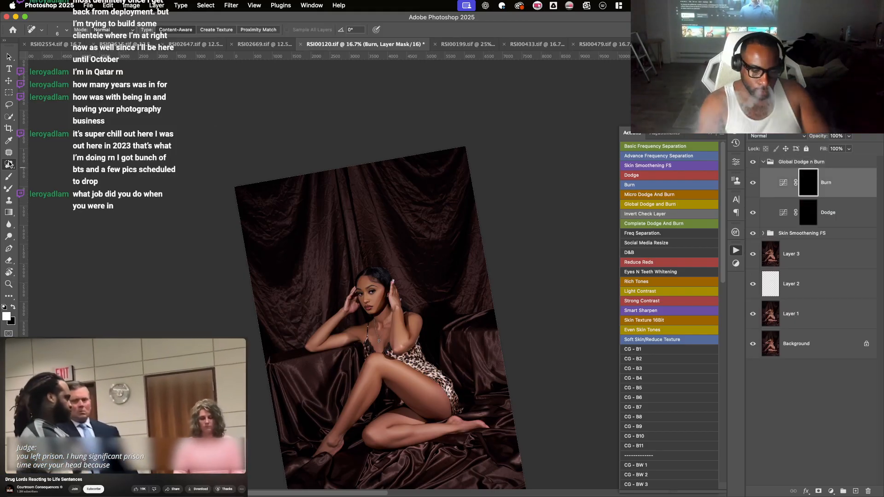
- Burn the edge of the raised knee and upper shin with a 150 px Brush at 1% flow on the Burn mask
left_click(10, 177)
key("super+equal")
key("r")
mouse_move(397, 325)
left_mouse_down()
mouse_move(419, 306)
mouse_move(309, 127)
left_mouse_up()
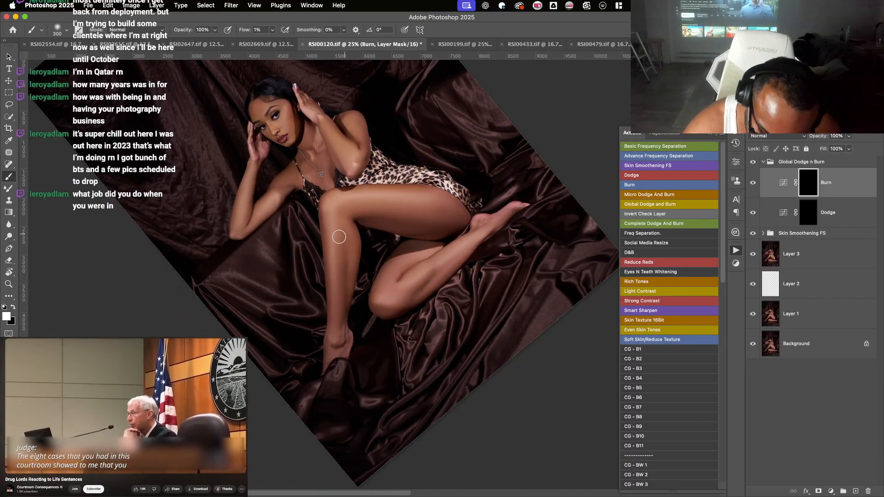
key("bracketleft")
key("bracketleft")
key("bracketleft")
key("bracketleft")
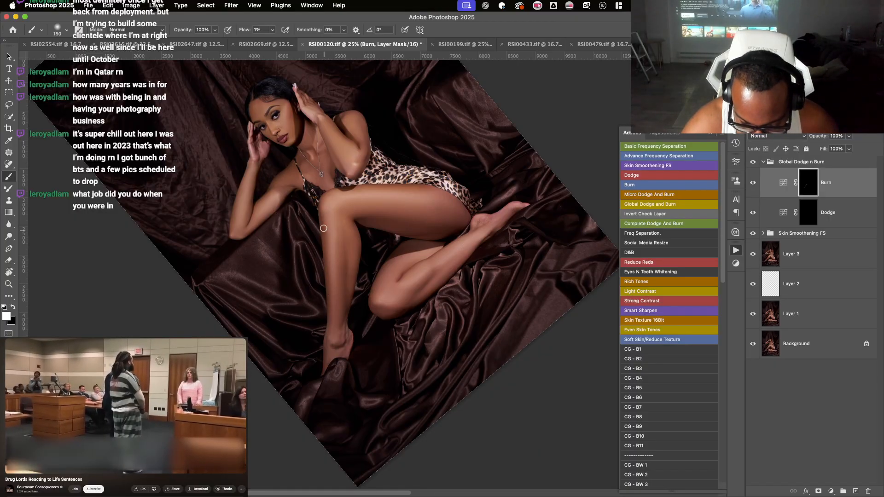
- Burn along the shin of the raised leg from below the knee to the ankle, enlarging the brush to 400 px
key("bracketright")
key("bracketright")
key("bracketright")
key("bracketright")
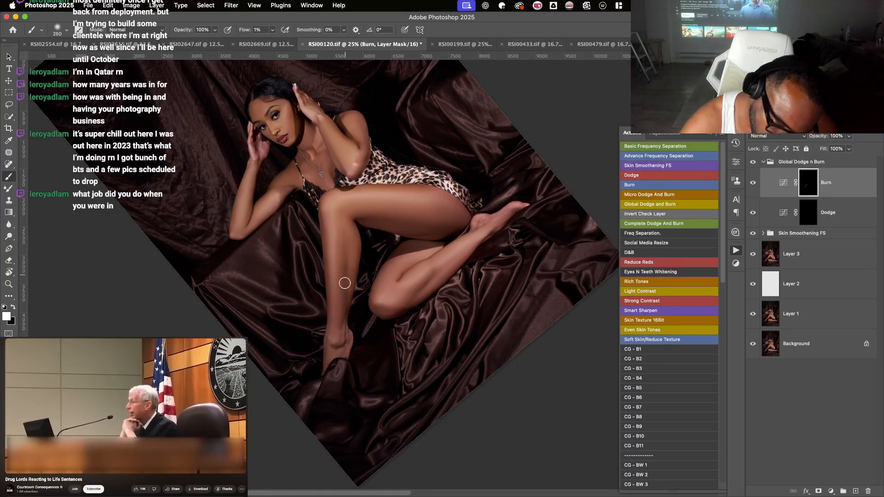
key("bracketright")
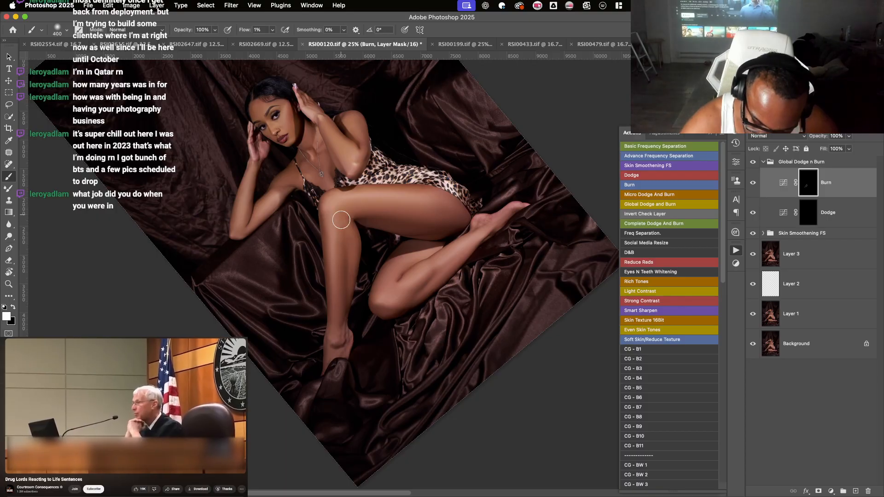
mouse_move(343, 317)
left_mouse_down()
mouse_move(341, 327)
mouse_move(342, 316)
left_mouse_up()
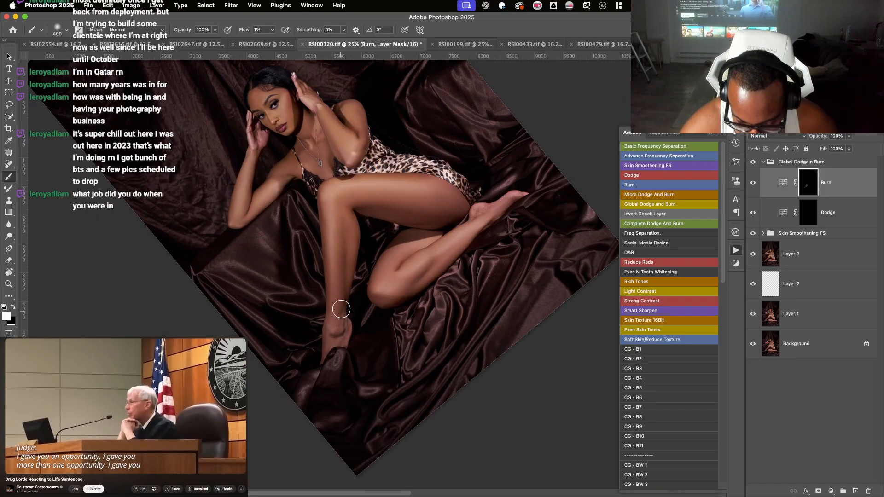
- Burn the thigh of the raised leg on the Burn mask with a 600 px brush
left_click_drag(355, 223, 350, 288)
key("bracketright")
key("bracketright")
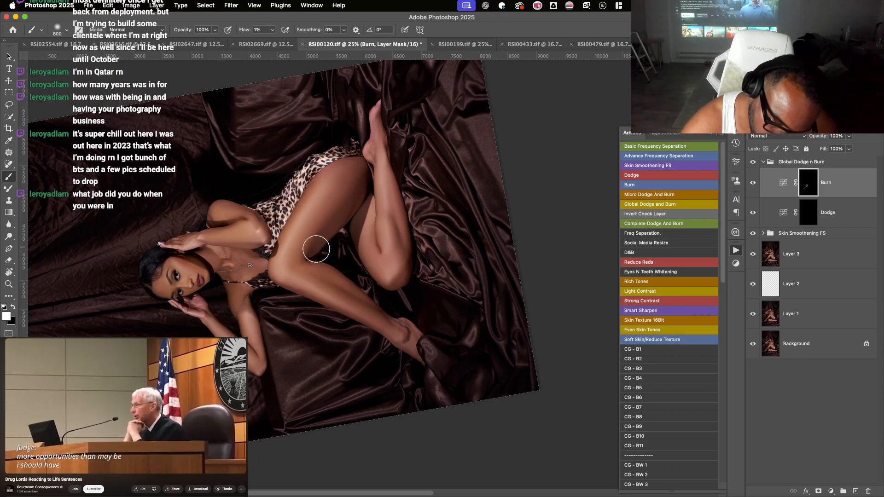
mouse_move(363, 174)
left_mouse_down()
mouse_move(317, 250)
mouse_move(359, 187)
mouse_move(363, 153)
mouse_move(344, 192)
mouse_move(358, 164)
mouse_move(346, 190)
mouse_move(353, 170)
mouse_move(344, 169)
mouse_move(329, 246)
mouse_move(343, 182)
mouse_move(311, 252)
mouse_move(348, 155)
mouse_move(325, 203)
mouse_move(299, 195)
mouse_move(322, 173)
left_mouse_up()
key("bracketright")
- Burn the outer thigh beside the dress hem and the shaded underside with a 250 to 300 px brush
key("bracketleft")
key("bracketleft")
key("bracketleft")
key("bracketleft")
key("bracketleft")
key("bracketleft")
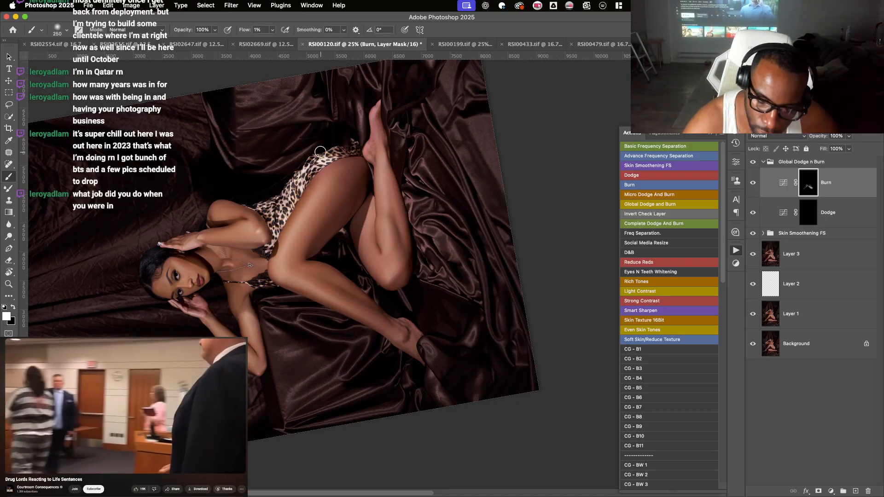
left_click_drag(361, 236, 362, 241)
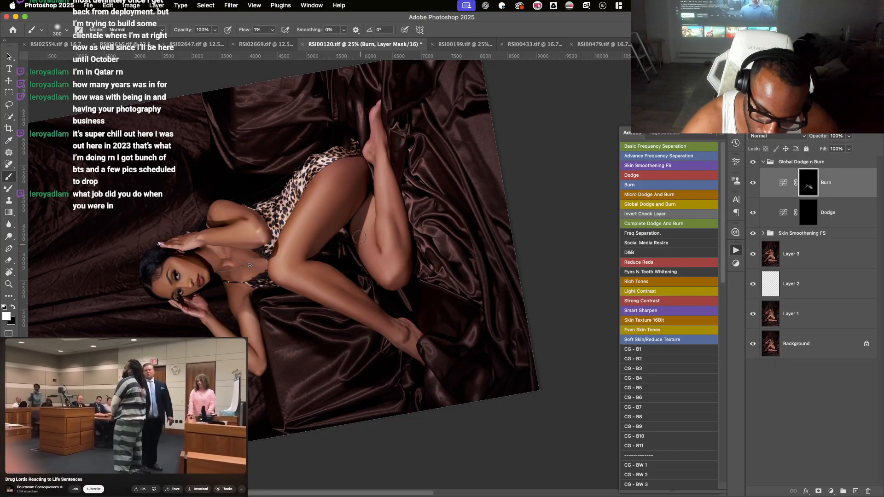
- Burn the folded leg from the knee along the calf with a 250 to 400 px brush
left_click_drag(397, 283, 405, 262)
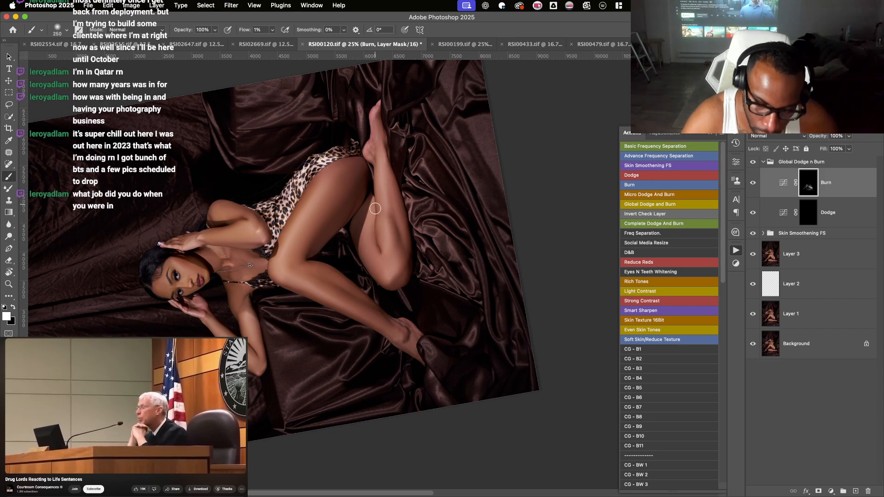
left_click_drag(383, 245, 383, 243)
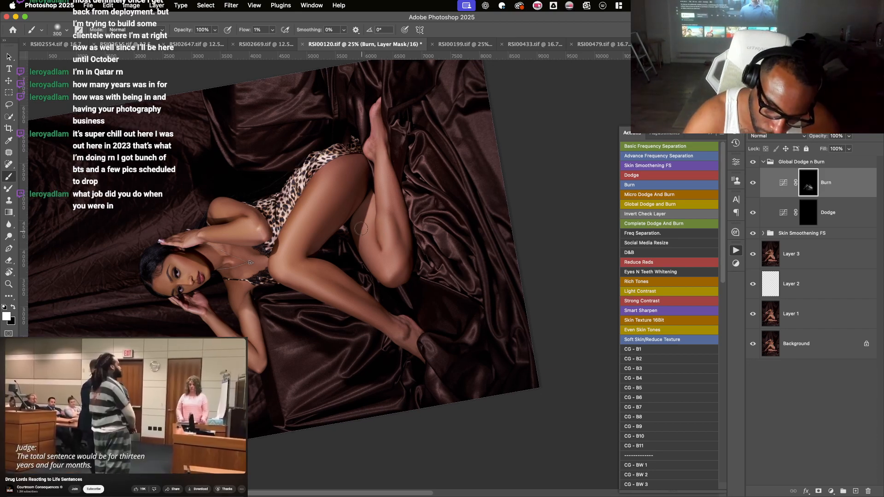
key("bracketright")
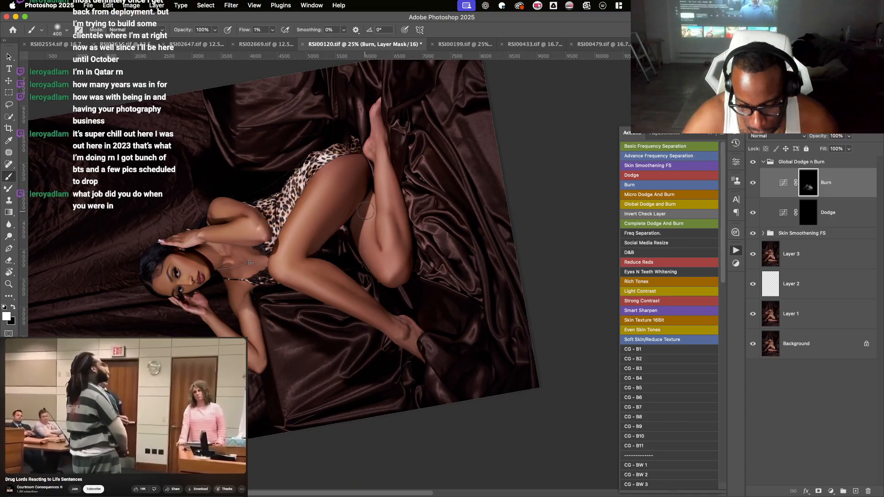
mouse_move(388, 281)
left_mouse_down()
mouse_move(404, 282)
mouse_move(390, 179)
mouse_move(390, 212)
mouse_move(420, 281)
left_mouse_up()
- Reselect the Burn mask and darken the edges of the raised forearm beside the neck with a 150 px brush
key("r")
left_click(827, 213)
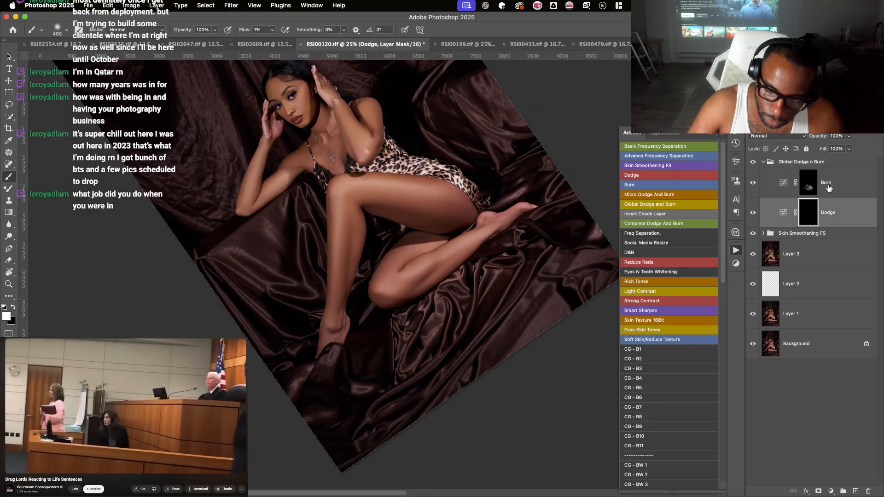
left_click(810, 188)
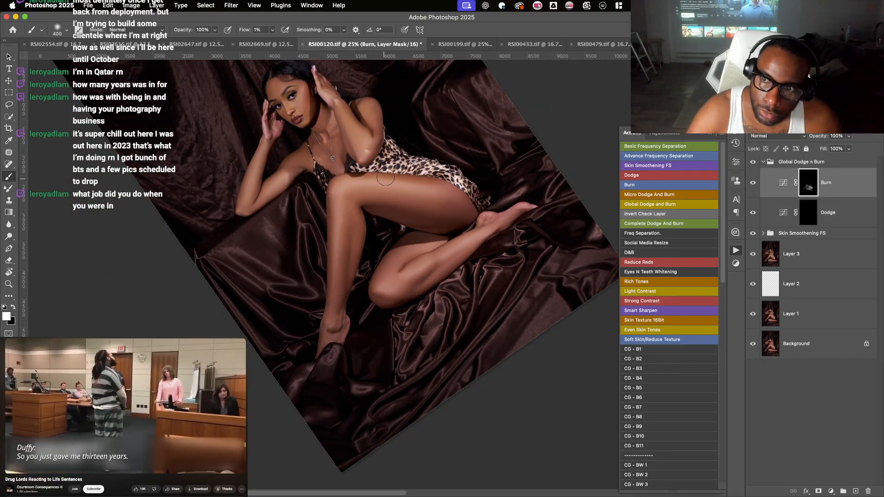
key("super+equal")
left_click_drag(403, 114, 400, 215)
key("bracketleft")
key("bracketleft")
key("bracketleft")
key("bracketleft")
key("bracketleft")
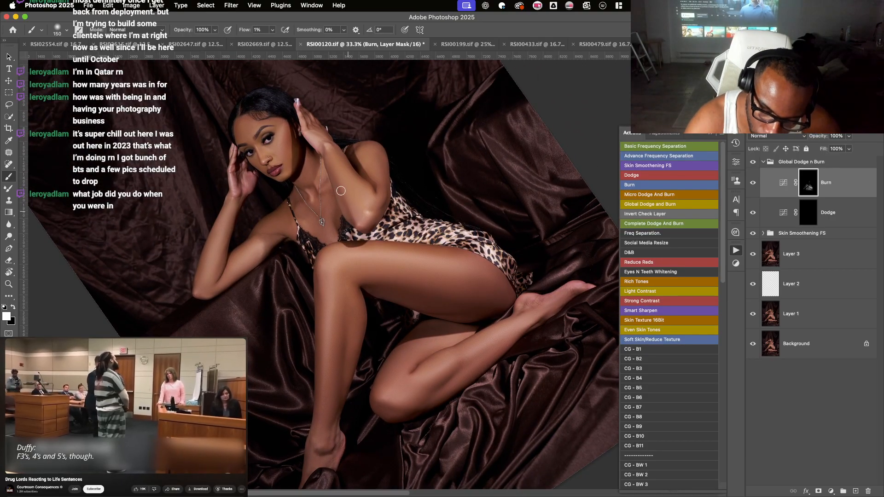
key("bracketright")
key("bracketright")
key("bracketright")
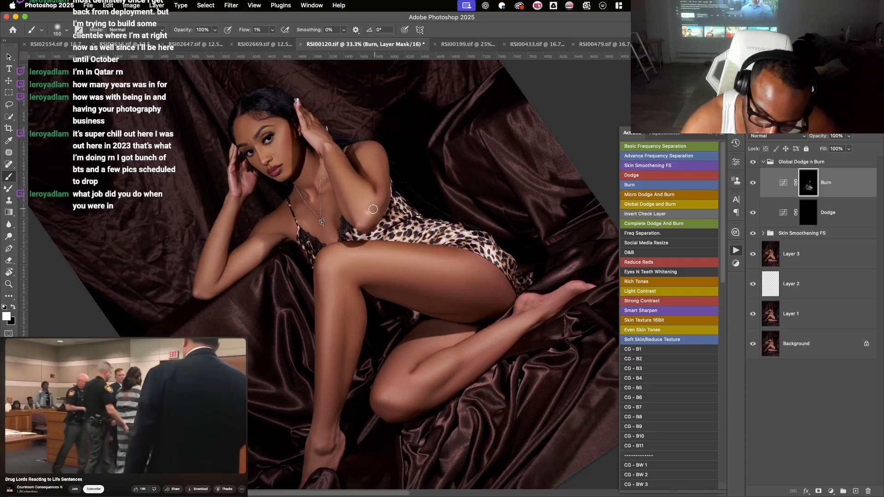
- Burn the raised upper arm and elbow with a 200 to 250 px brush, and the neck with a 100 px brush
key("bracketright")
key("bracketright")
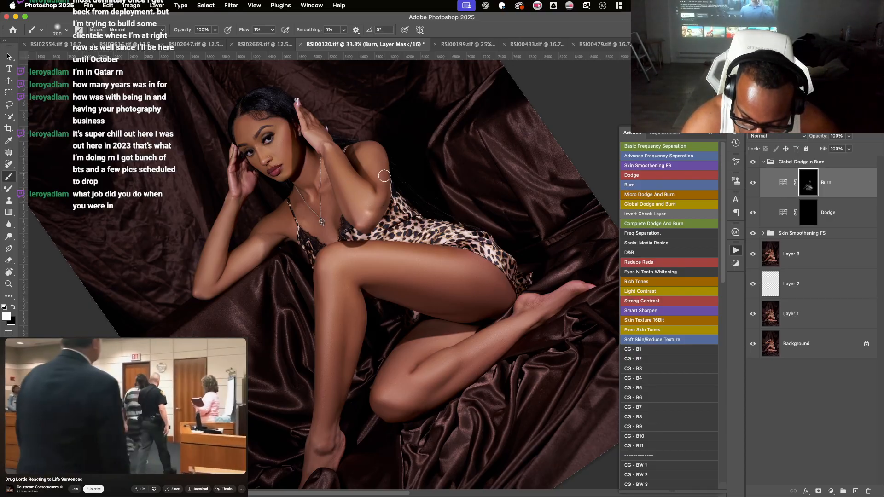
key("bracketright")
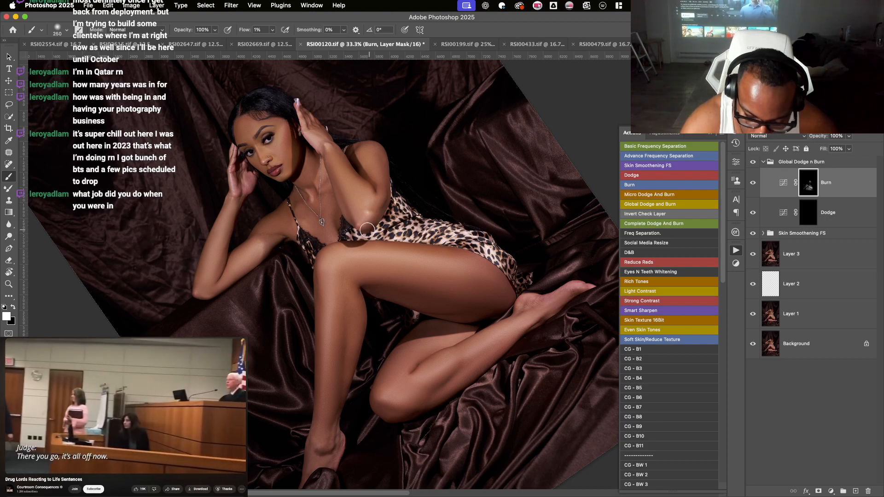
key("bracketleft")
key("bracketleft")
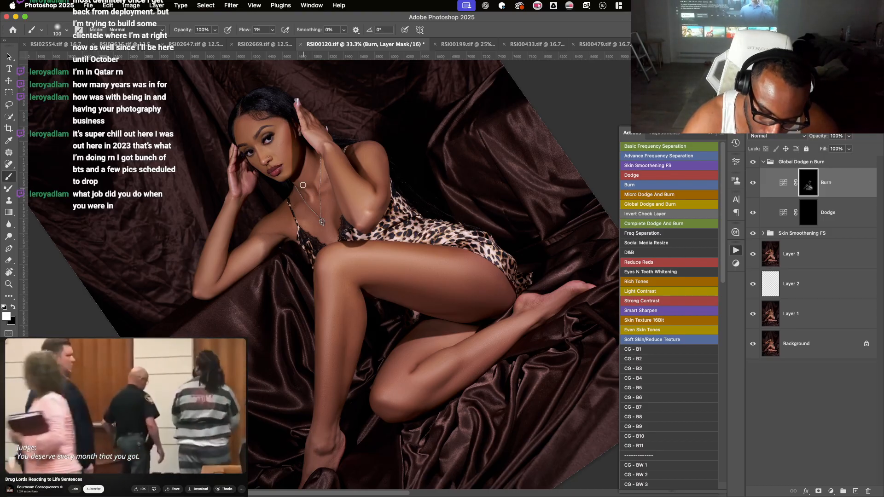
- Burn the shoulder and upper arm of the resting arm with a 175 to 200 px brush
key("r")
mouse_move(303, 185)
left_mouse_down()
mouse_move(336, 175)
mouse_move(389, 243)
mouse_move(349, 222)
left_mouse_up()
key("bracketright")
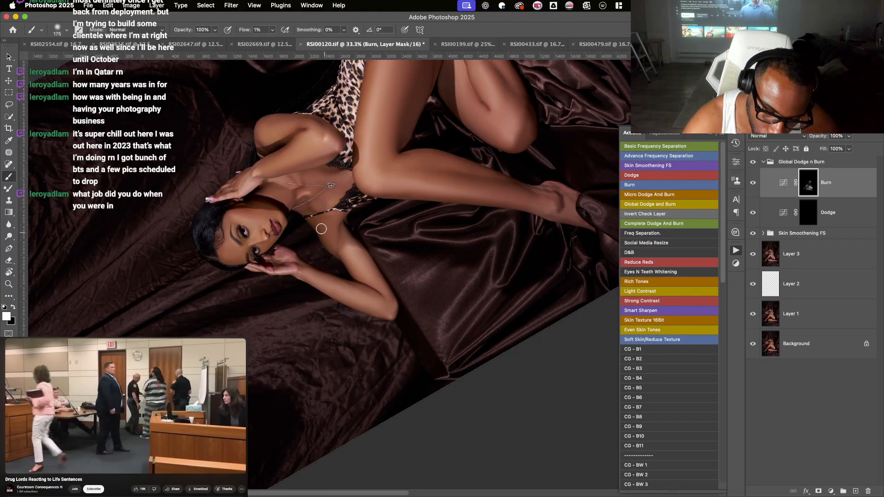
key("bracketright")
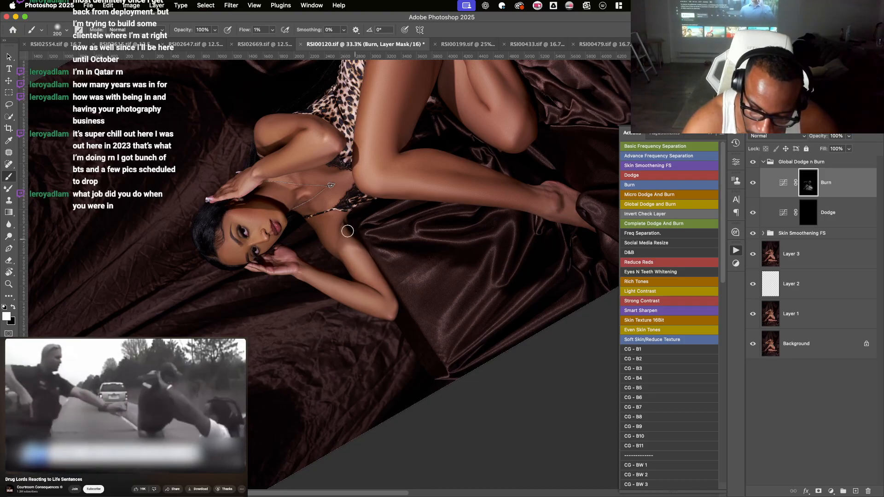
- Burn along the forearm of the resting arm to the elbow with a 175 px brush
scroll(344, 216, "down", 2)
key("r")
left_click_drag(344, 239, 335, 205)
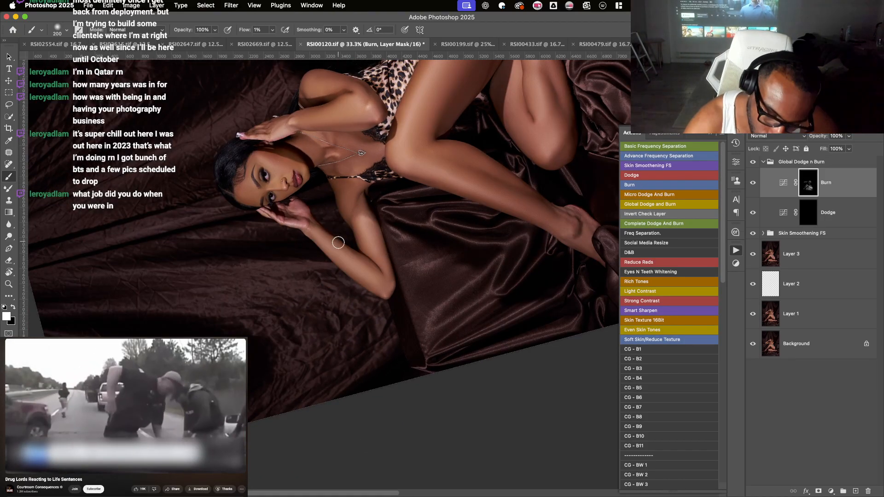
key("bracketleft")
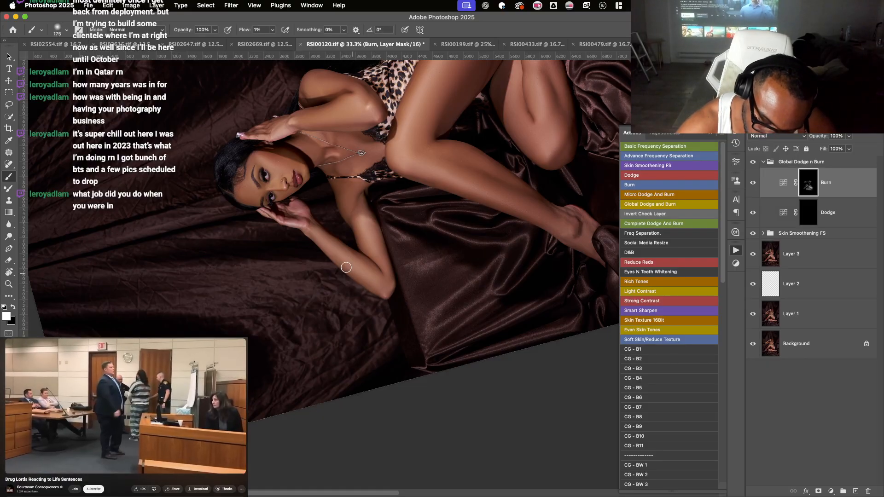
left_click_drag(318, 243, 379, 294)
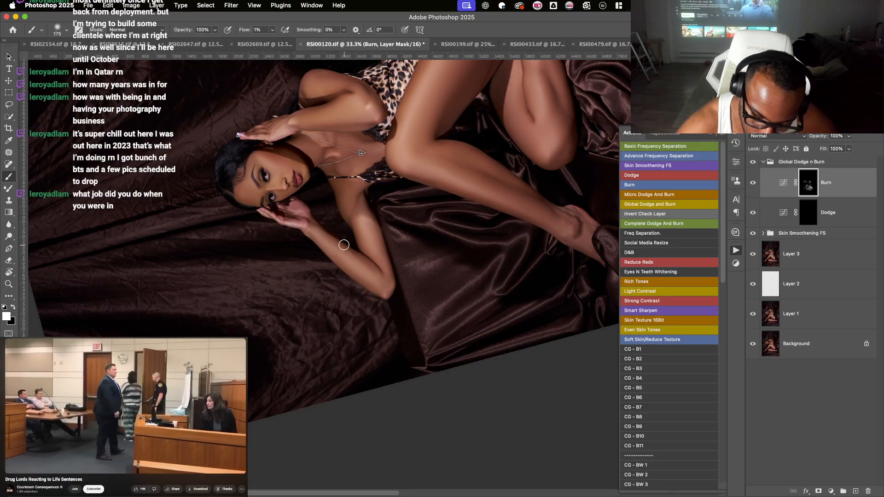
- Burn the cheek and the forehead edge along the hairline with a brush enlarged to 200 px
key("r")
mouse_move(371, 226)
left_mouse_down()
mouse_move(398, 203)
mouse_move(497, 159)
mouse_move(474, 251)
left_mouse_up()
key("super+equal")
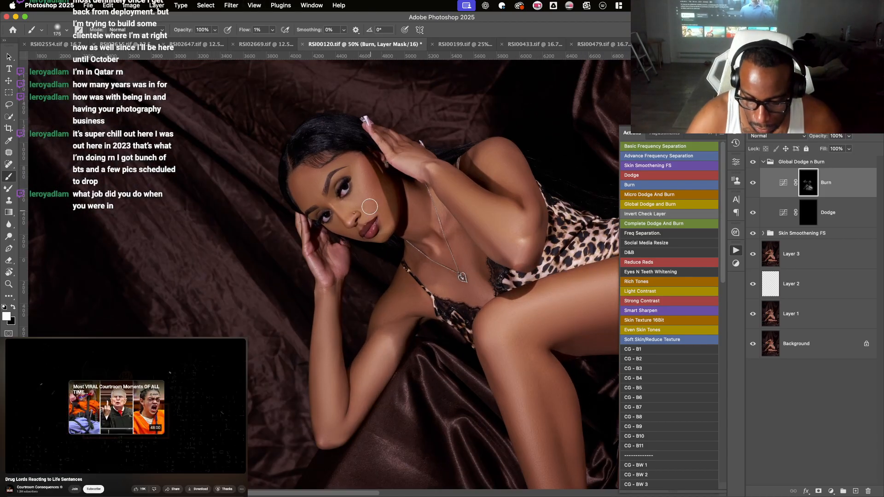
key("bracketright")
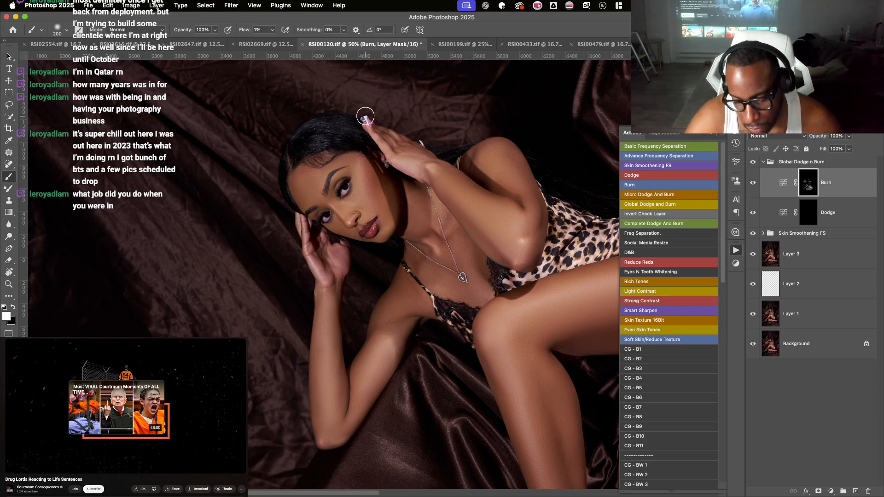
key("r")
mouse_move(366, 117)
left_mouse_down()
mouse_move(329, 314)
mouse_move(368, 323)
left_mouse_up()
key("r")
mouse_move(417, 298)
left_mouse_down()
mouse_move(463, 177)
mouse_move(490, 197)
mouse_move(399, 170)
left_mouse_up()
key("r")
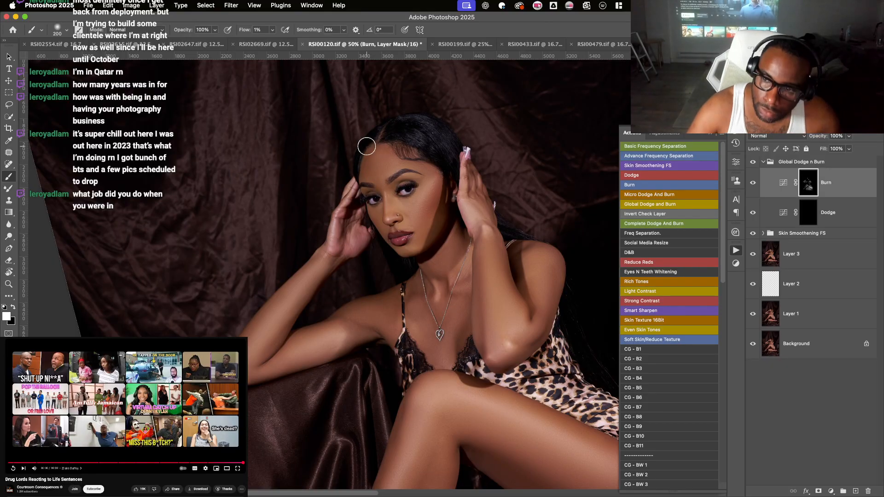
scroll(367, 146, "up", 10)
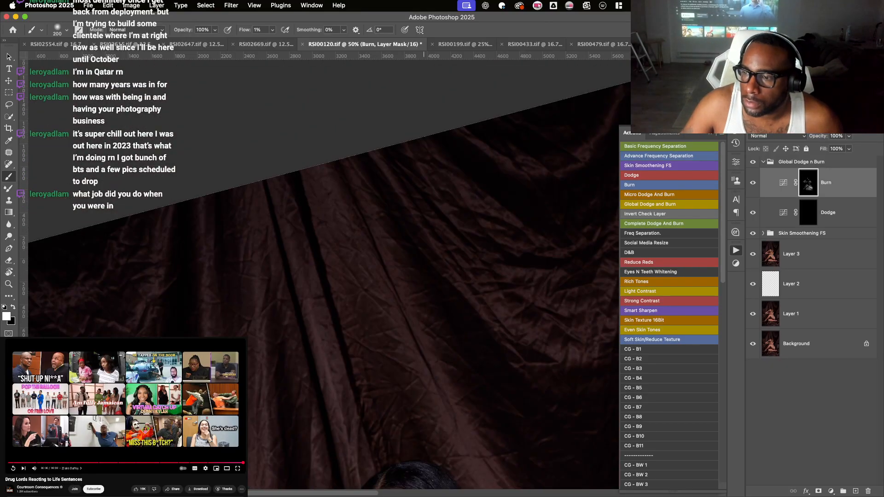
key("super+Tab")
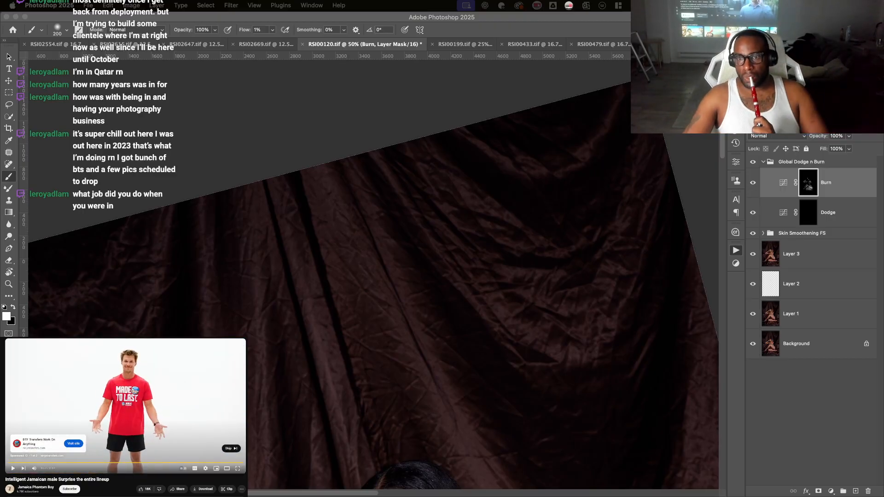
left_click(531, 331)
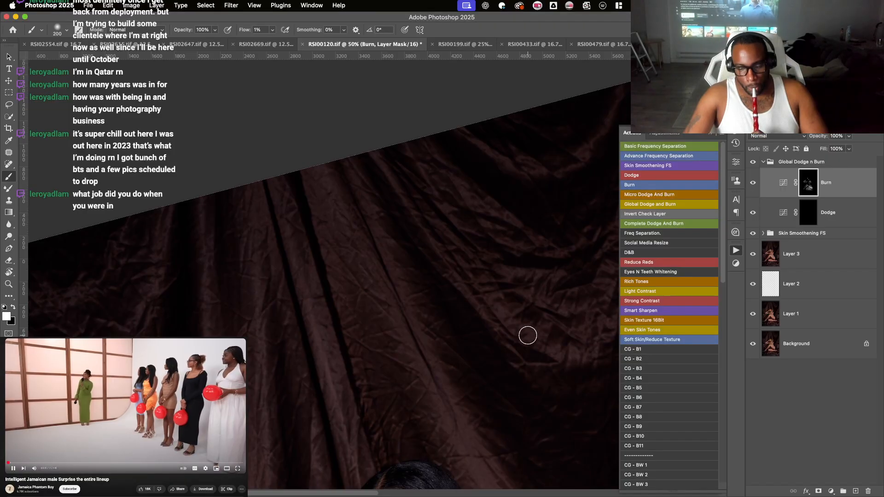
- On the Dodge mask, brighten the raised-knee leg's shin down to the ankle, reducing the brush from 200 to 80 px
left_click_drag(491, 385, 411, 47)
mouse_move(433, 336)
left_mouse_down()
mouse_move(383, 193)
mouse_move(321, 210)
left_mouse_up()
key("r")
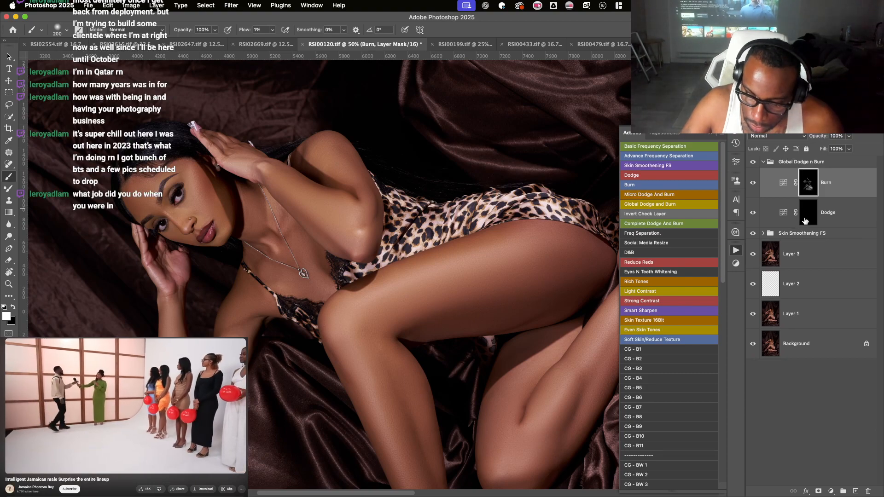
left_click(807, 216)
scroll(414, 239, "down", 7)
scroll(414, 240, "right", 4)
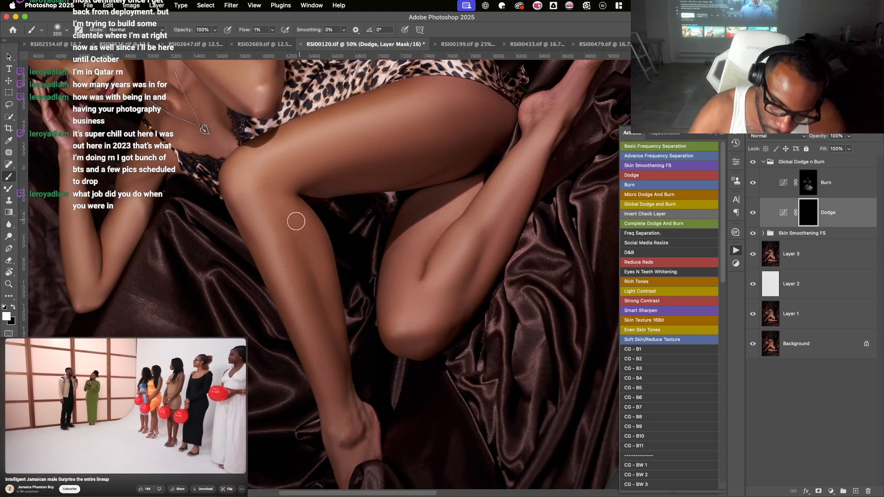
key("bracketleft")
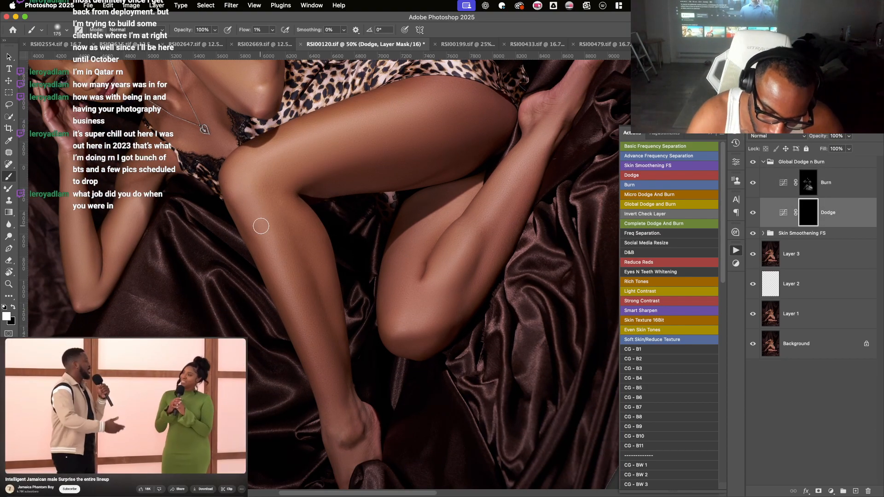
key("bracketleft")
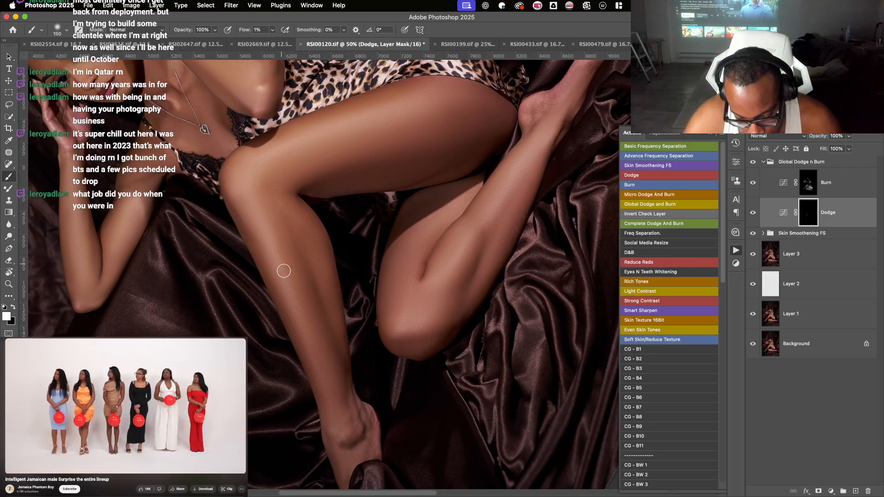
key("bracketleft")
key("bracketleft")
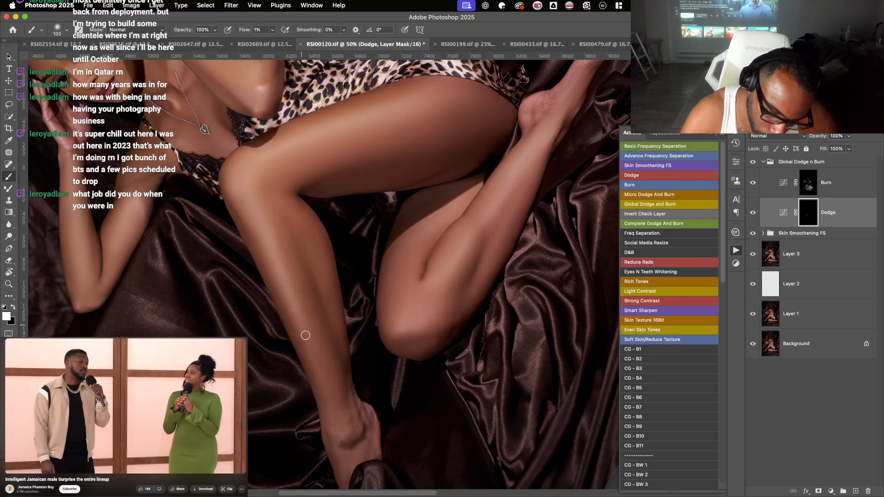
key("bracketleft")
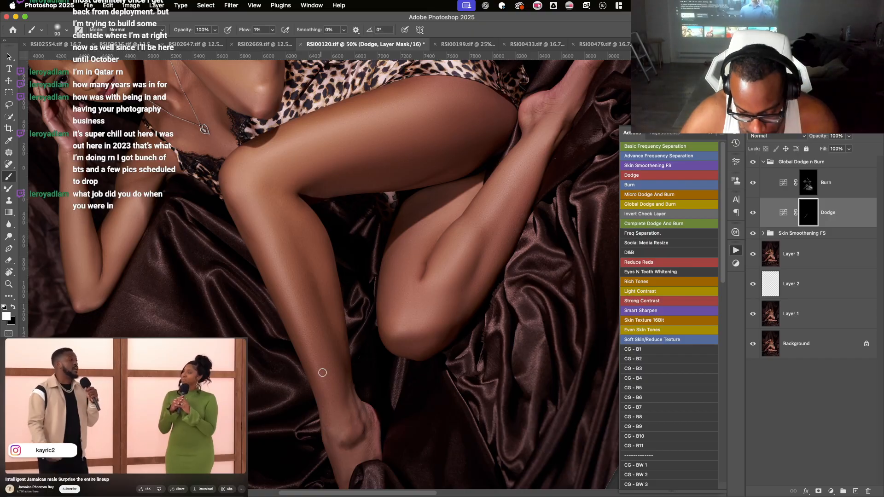
key("bracketleft")
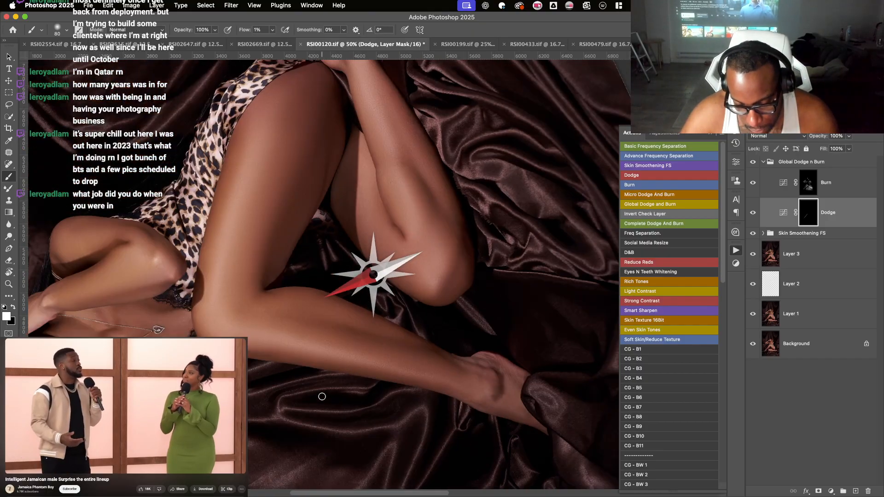
- Dodge from the ankle up the calf of the same leg with a brush enlarged from 90 to 200 px
left_click_drag(322, 397, 465, 477)
key("bracketright")
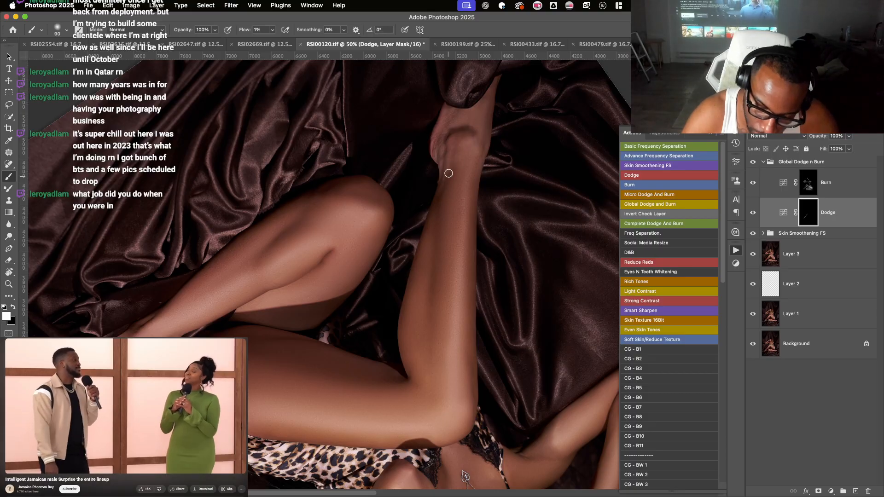
key("bracketright")
key("bracketright")
key("bracketright")
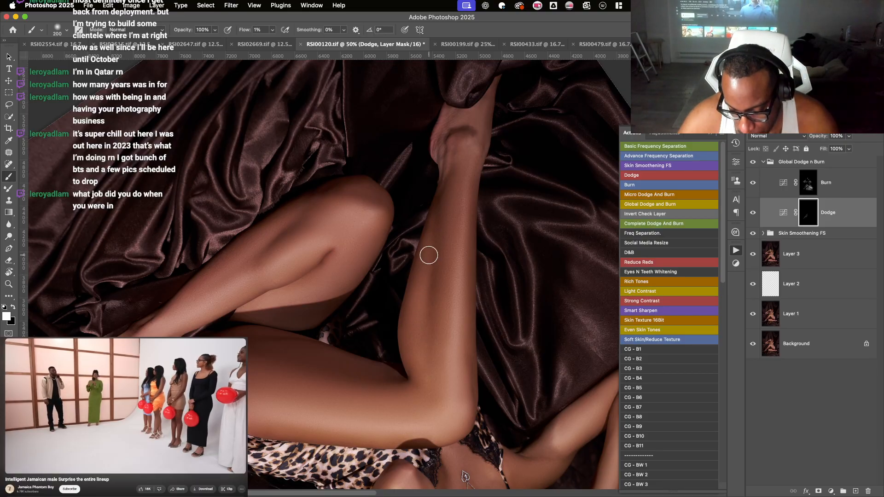
- Dodge the thigh and knee of the raised-knee leg with a 250 to 600 px brush, reduced to 400 px near the shin
scroll(417, 360, "down", 5)
scroll(416, 358, "down", 5)
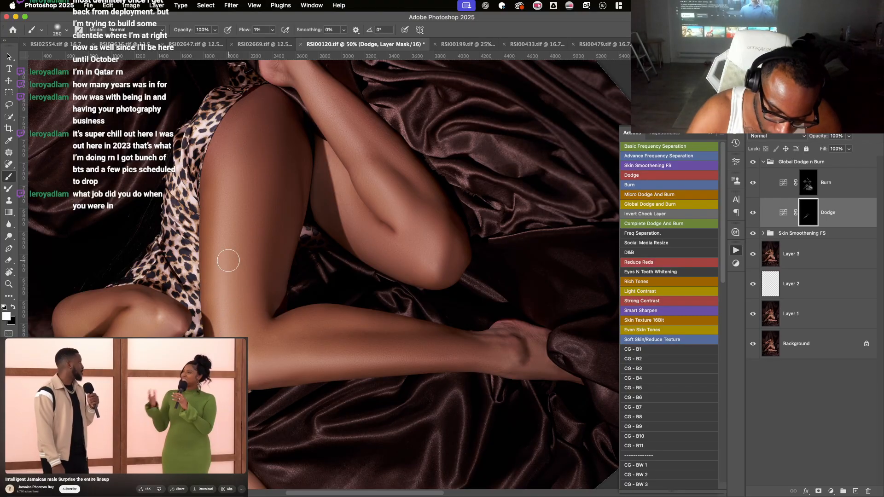
key("bracketright")
key("bracketright")
key("bracketright")
key("bracketright")
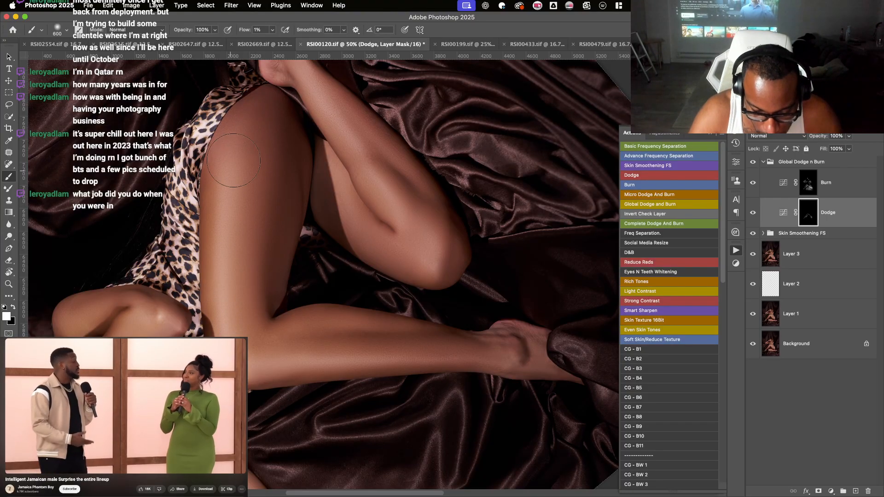
key("bracketleft")
key("bracketleft")
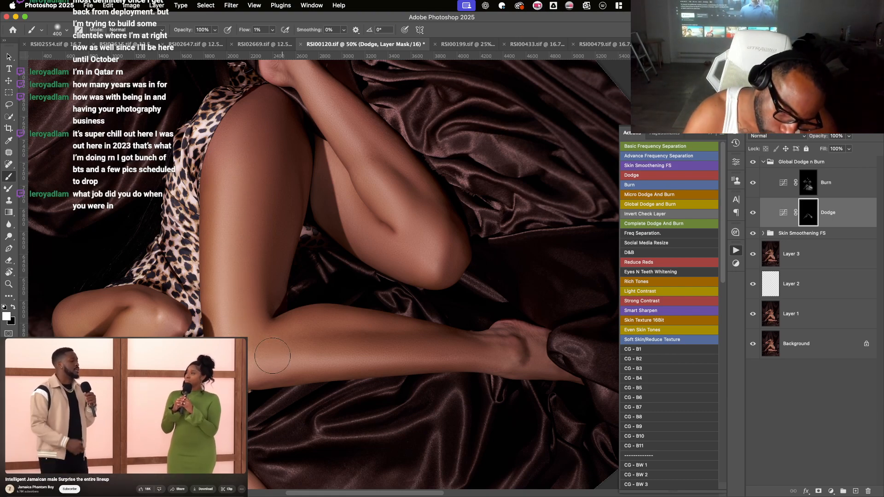
- Dodge the knee, thigh and calf of the folded leg with a 200 to 300 px brush
scroll(221, 304, "right", 5)
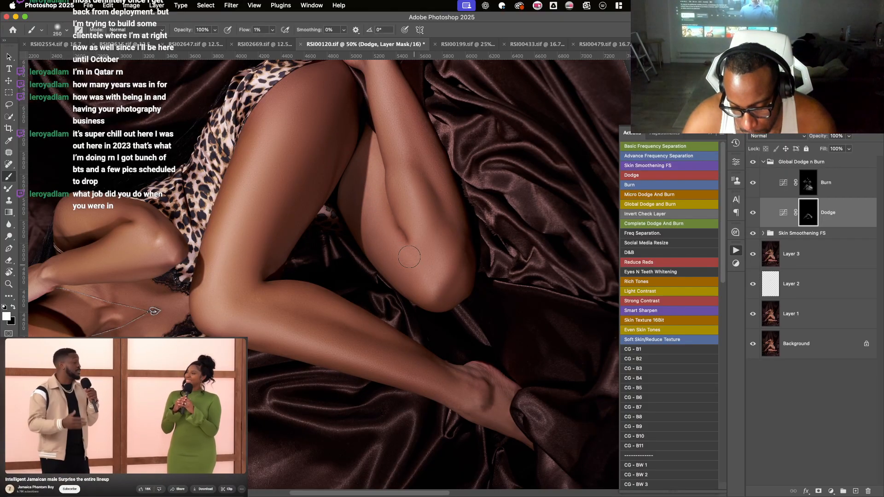
key("bracketright")
key("bracketleft")
scroll(403, 175, "up", 5)
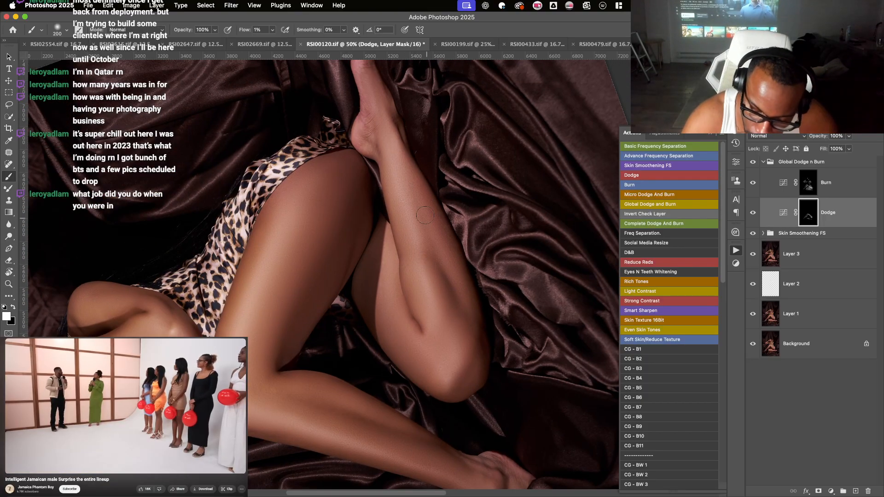
left_click_drag(441, 261, 381, 152)
key("bracketright")
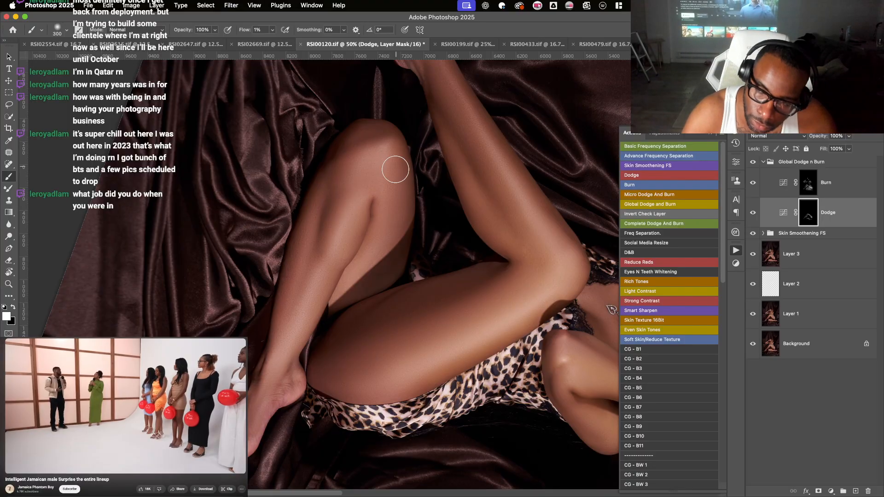
key("bracketright")
key("bracketleft")
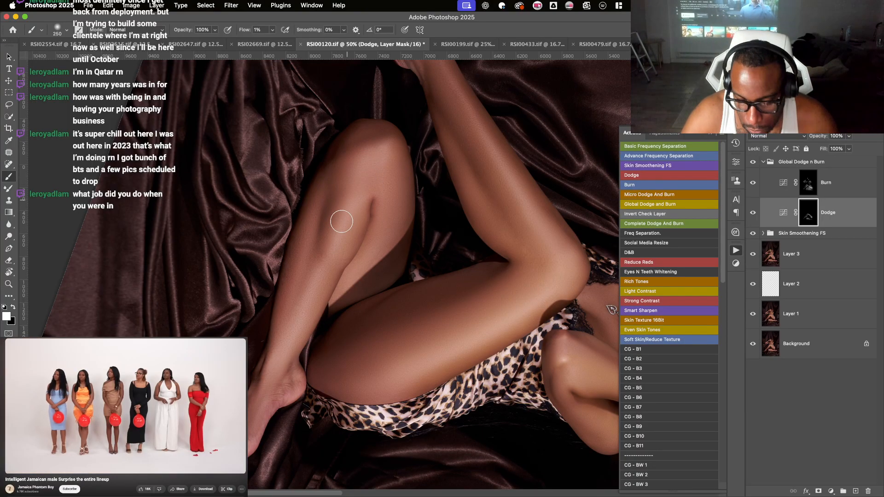
- Dodge the forearm and upper arm of the resting arm with a 200 to 250 px brush
key("super+minus")
key("super+minus")
key("r")
left_click_drag(337, 248, 343, 309)
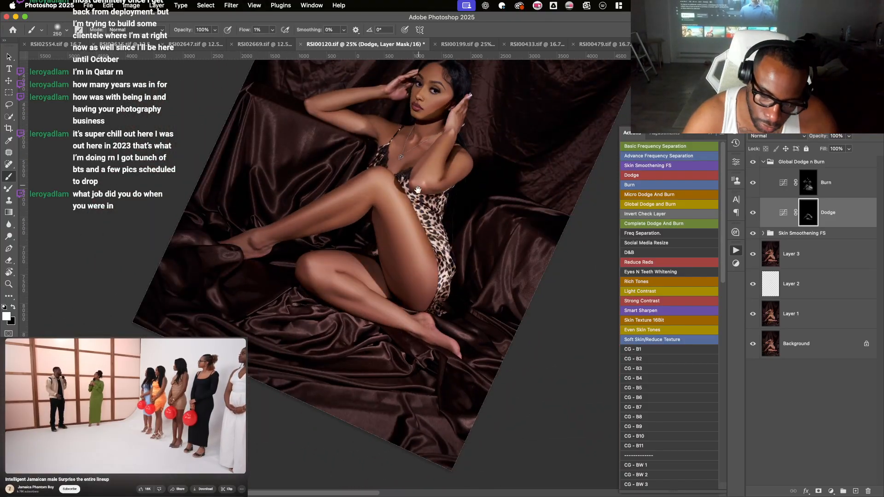
left_click_drag(418, 189, 413, 251)
key("super+plus")
key("r")
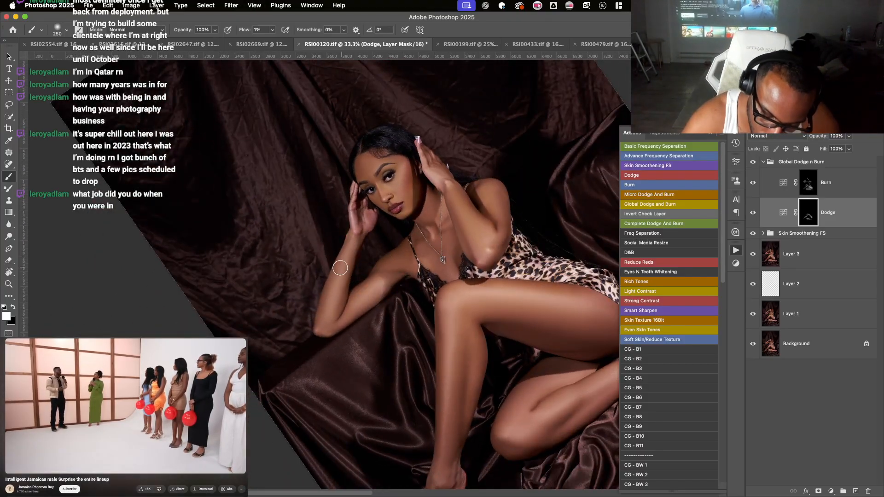
key("bracketleft")
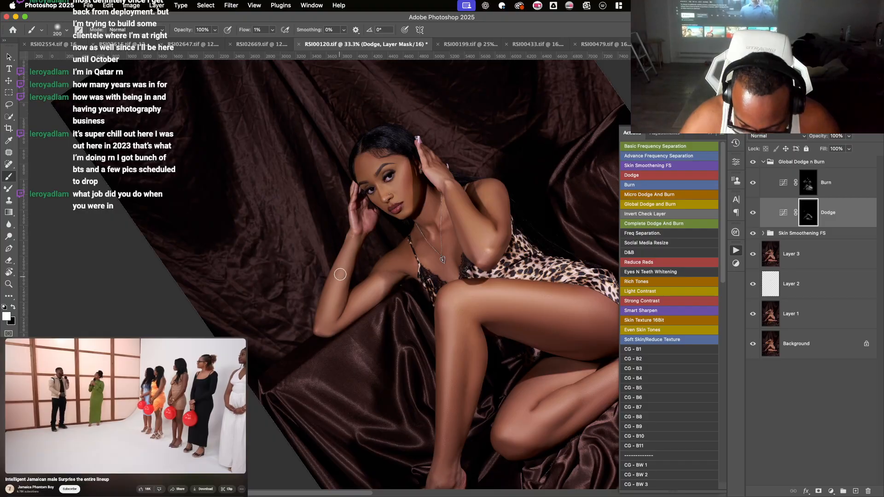
key("r")
mouse_move(394, 224)
left_mouse_down()
mouse_move(422, 196)
mouse_move(408, 188)
left_mouse_up()
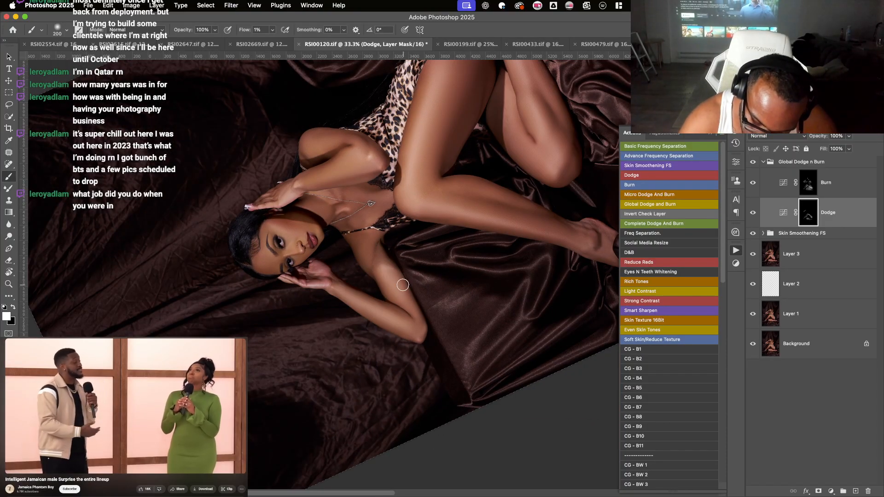
key("bracketright")
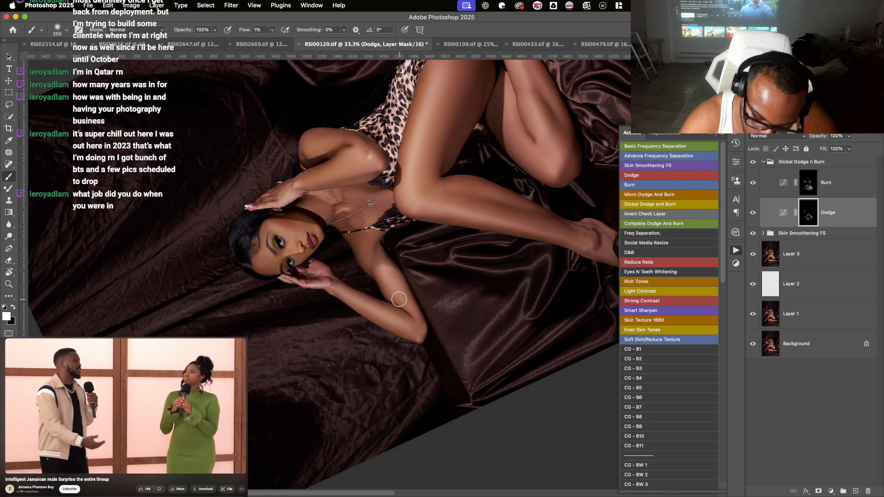
- Dodge the collarbone and upper chest with a brush reduced to 80 px
key("space")
left_click_drag(386, 274, 422, 343)
key("bracketleft")
key("bracketleft")
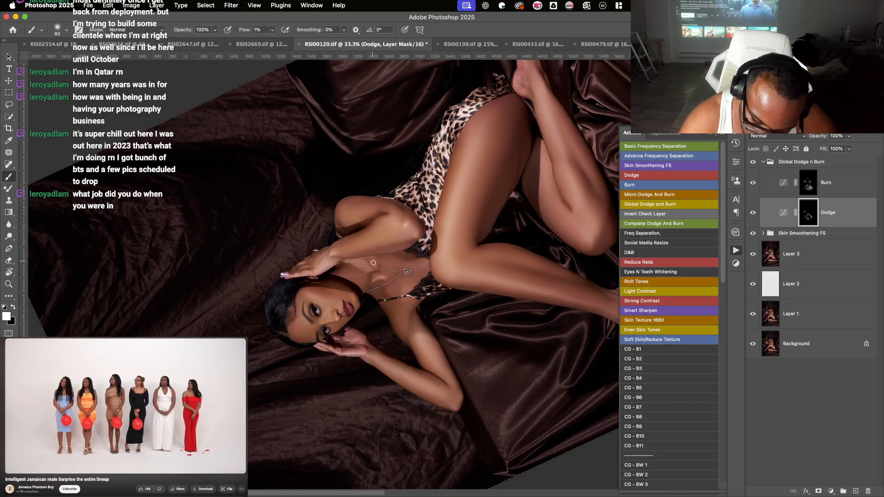
- Dodge the raised arm from elbow to shoulder with a brush enlarged from 80 to 250 px
key("r")
mouse_move(362, 258)
left_mouse_down()
mouse_move(355, 266)
mouse_move(386, 219)
mouse_move(365, 213)
left_mouse_up()
key("space")
key("r")
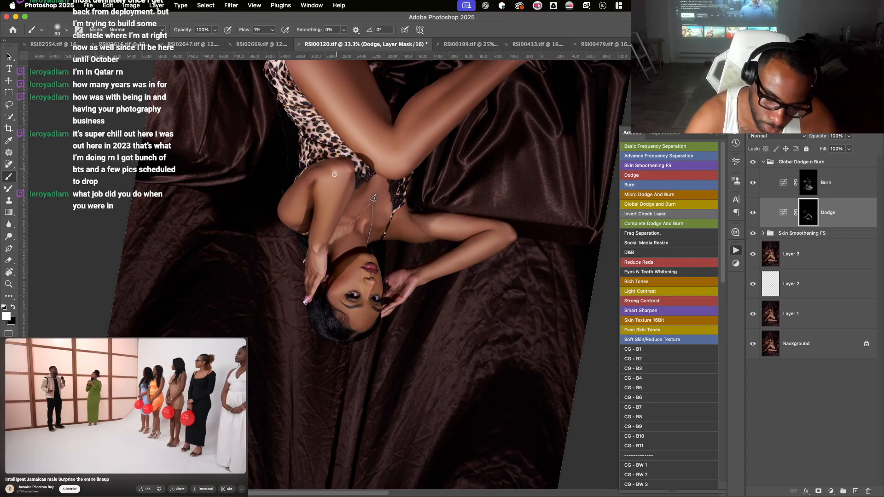
key("bracketright")
key("bracketright")
key("bracketright")
key("bracketright")
key("bracketright")
key("bracketright")
key("bracketright")
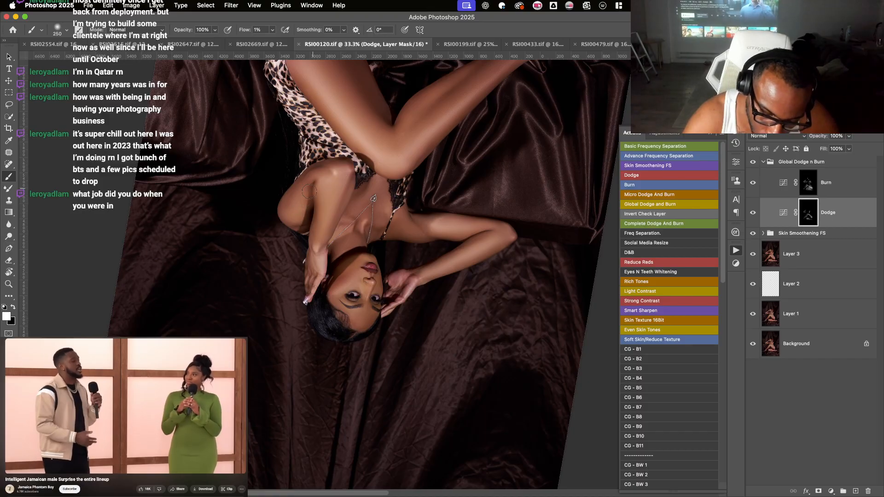
- View the whole portrait upright and lower the Burn layer's opacity to 43%
key("super+minus")
key("super+minus")
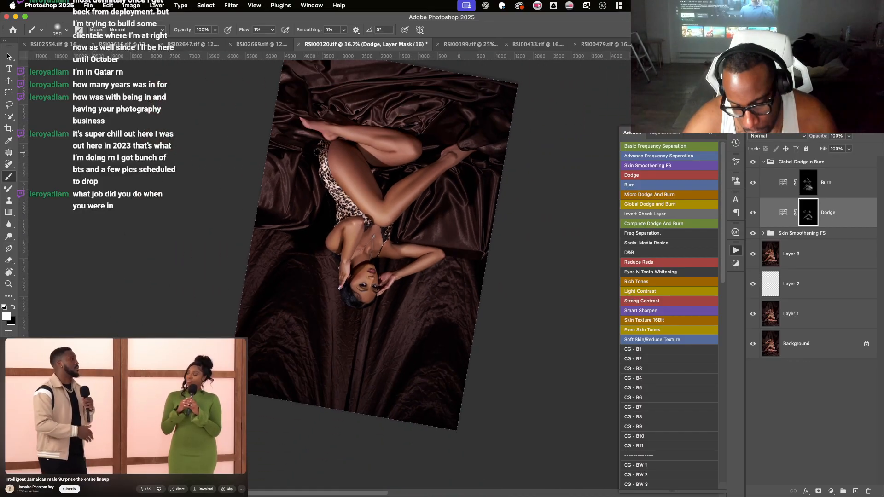
key("r")
left_click_drag(358, 357, 318, 152)
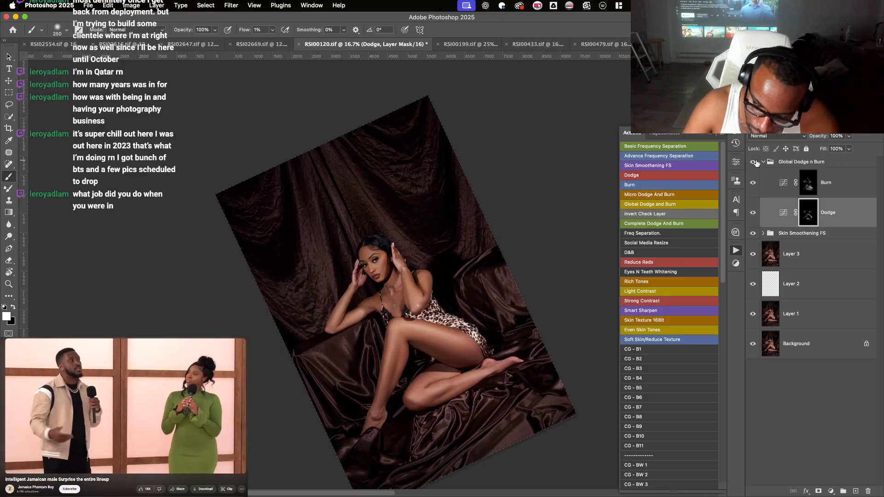
key("alt+bracketright")
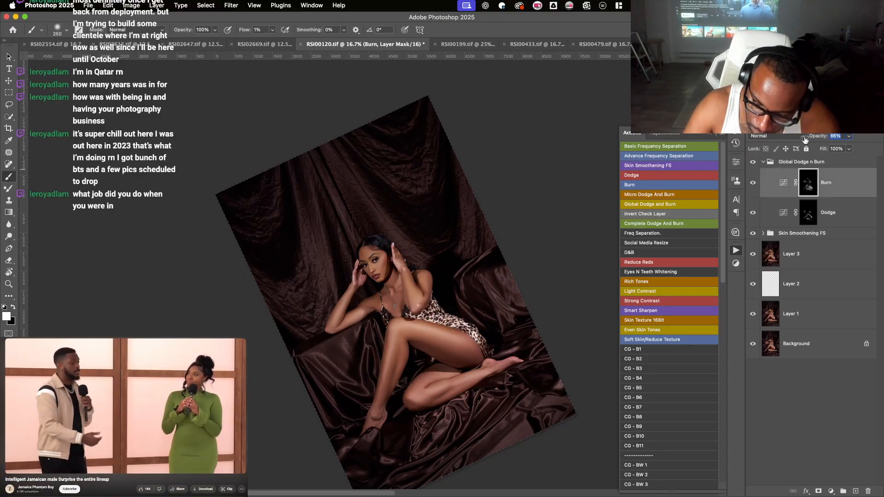
left_click_drag(804, 139, 807, 138)
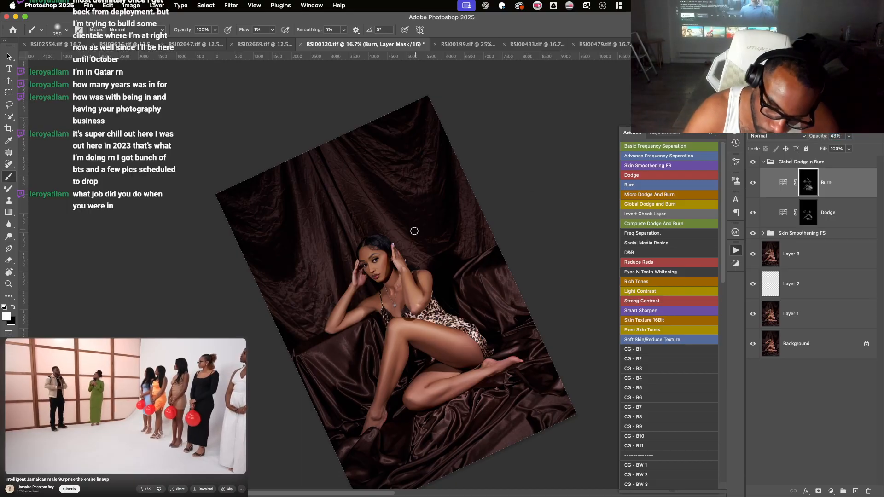
- On the Dodge mask, brighten the cheek and lower face with a 150 to 250 px brush
key("super+plus")
key("alt+bracketleft")
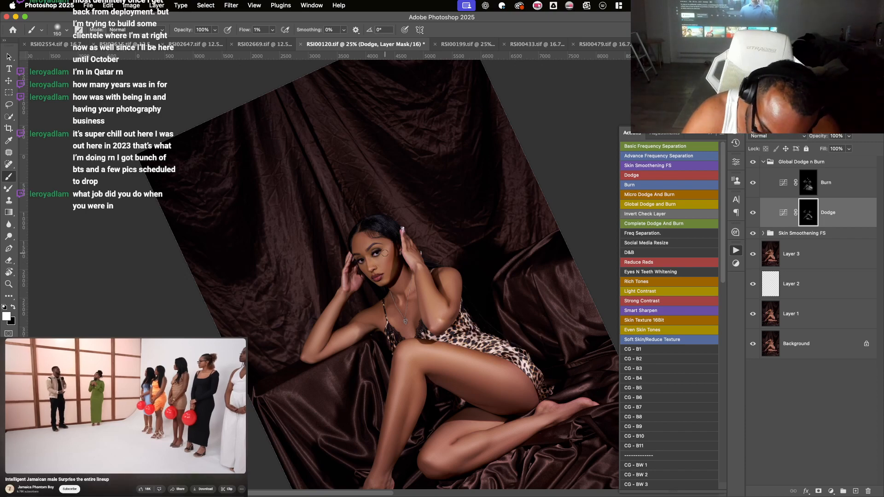
key("bracketright")
key("bracketright")
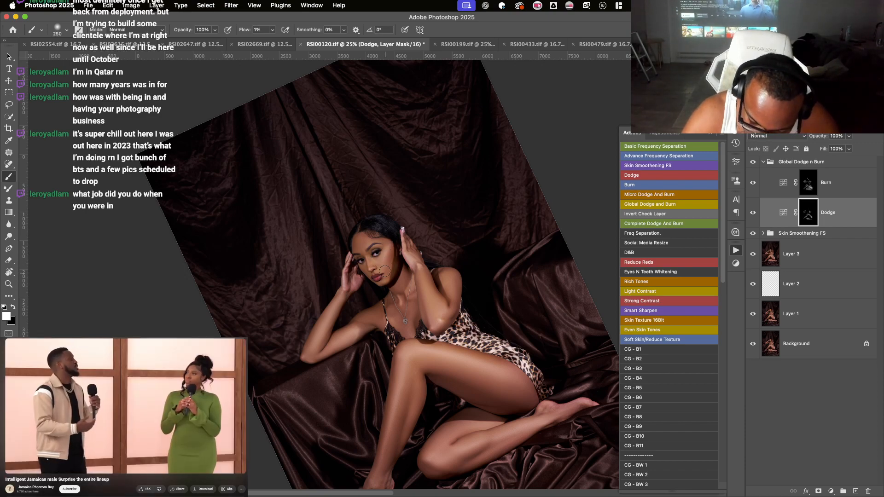
key("bracketleft")
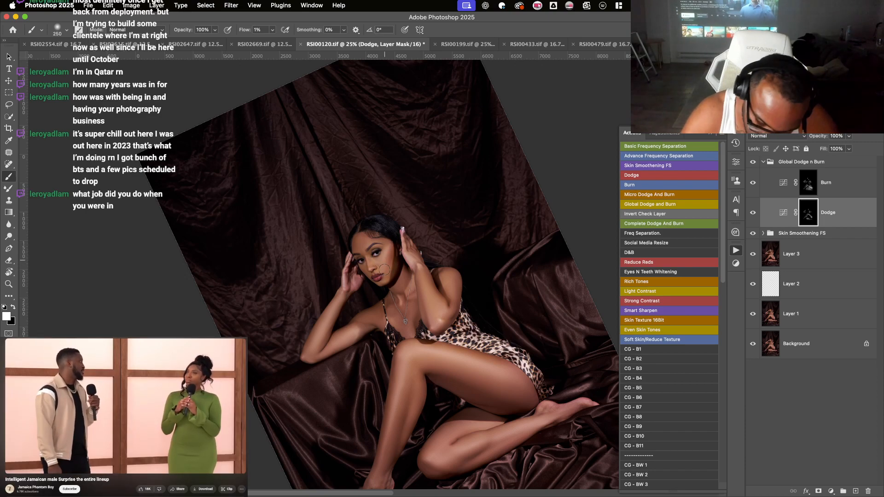
key("super+equal")
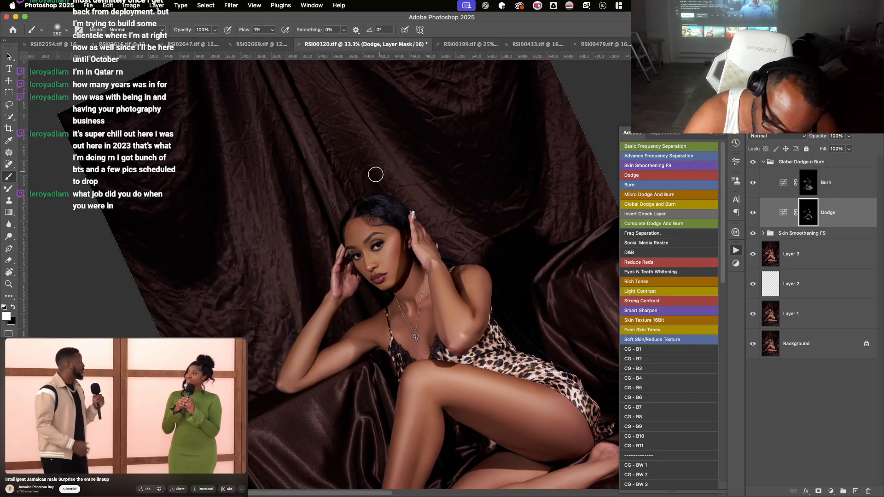
- Dodge the forehead above the brows with a 200 to 250 px brush and the nose with a 40 px brush
key("bracketright")
key("bracketright")
key("bracketleft")
key("bracketleft")
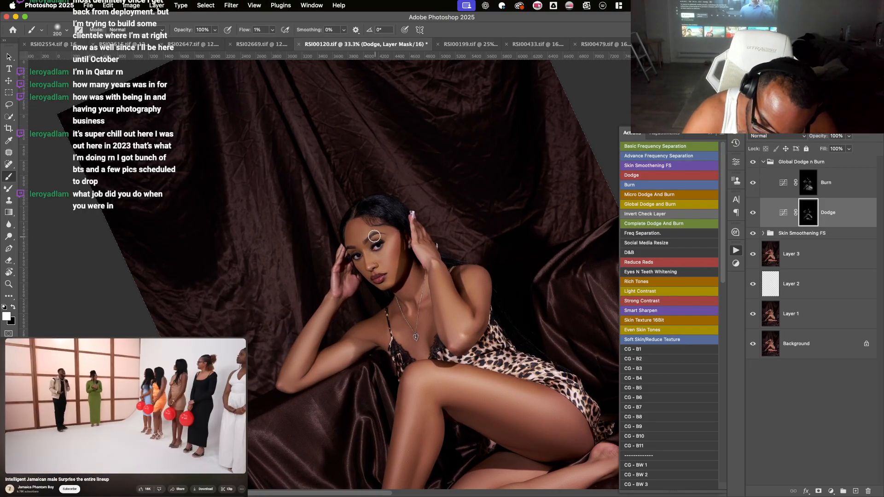
key("bracketright")
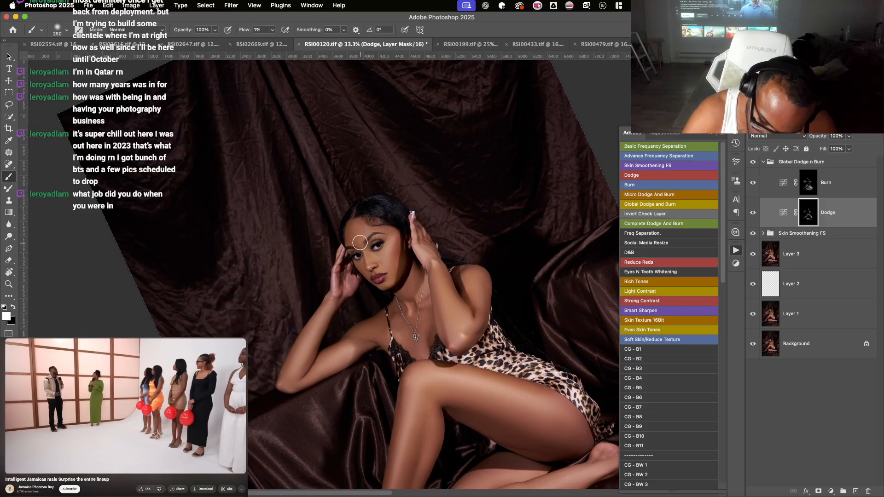
key("bracketleft")
key("bracketleft")
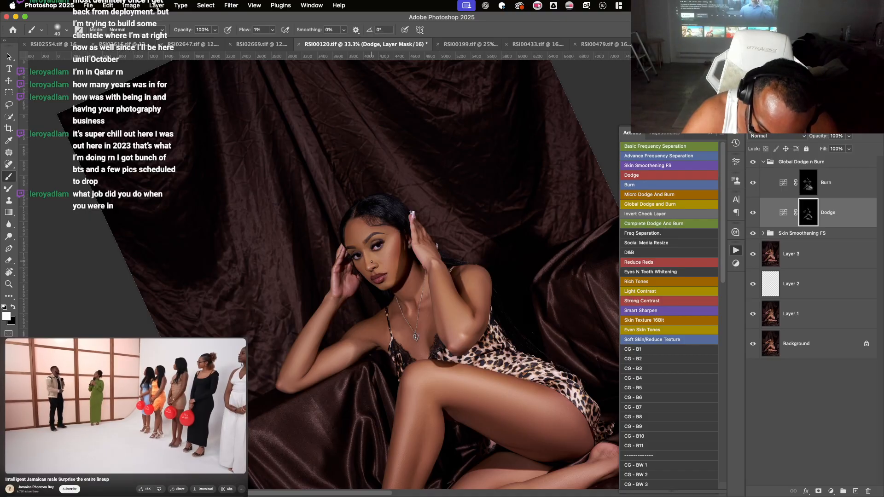
- Collapse the Global Dodge n Burn group and stamp all visible layers into a new layer at the top of the stack
key("bracketright")
key("bracketright")
key("bracketright")
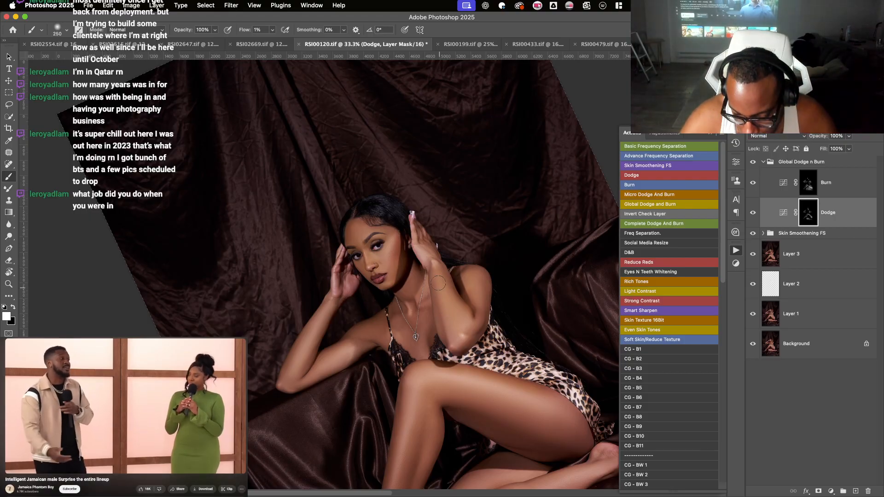
key("super+minus")
key("super+minus")
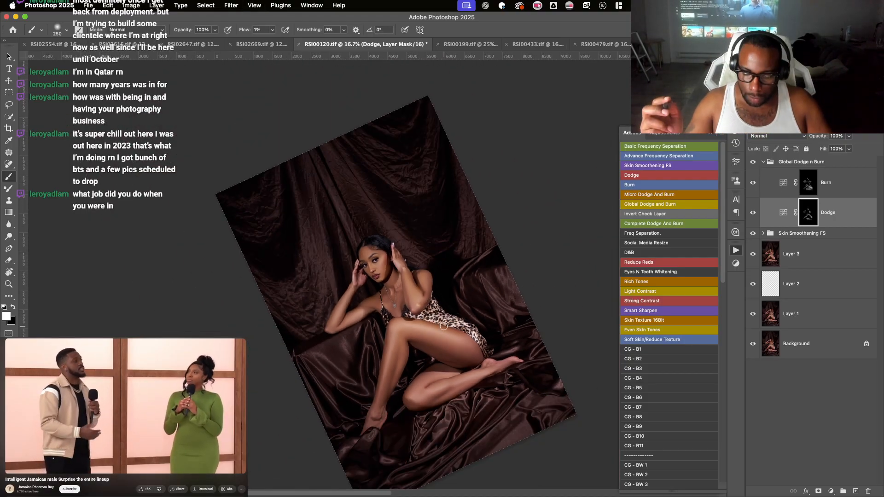
left_click(764, 162)
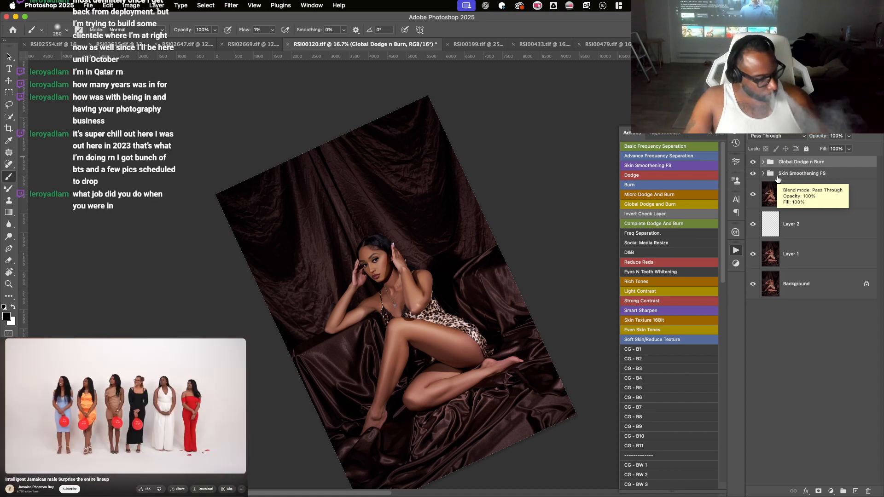
key("super+alt+shift+e")
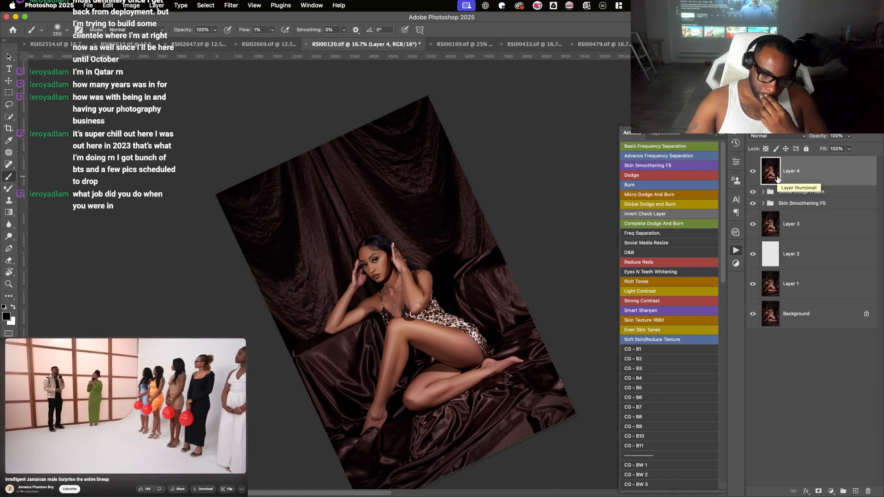
- Look at the RSI00199.tif portrait, return to RSI00120.tif and view the whole picture at another angle
left_click(464, 45)
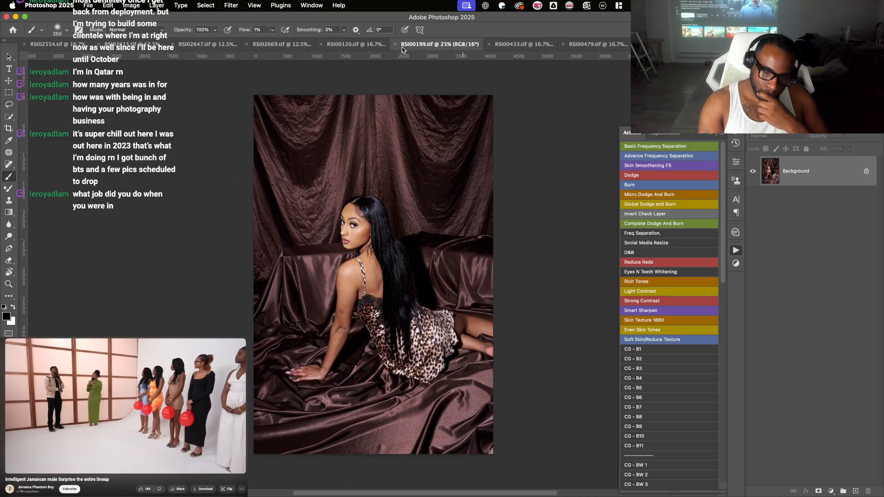
left_click(377, 45)
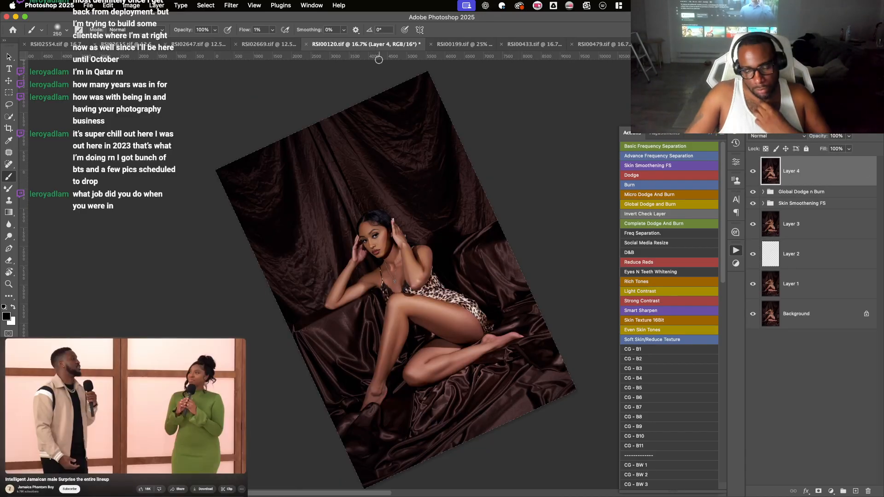
scroll(379, 60, "up", 5)
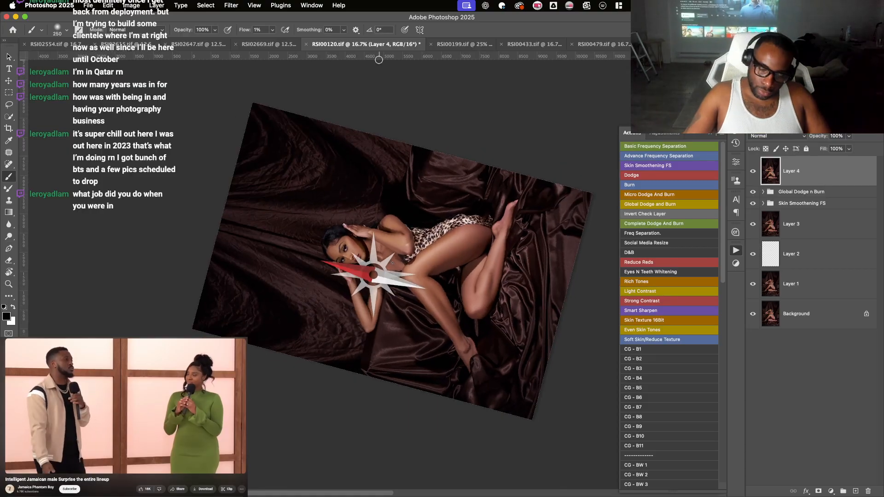
scroll(379, 60, "down", 3)
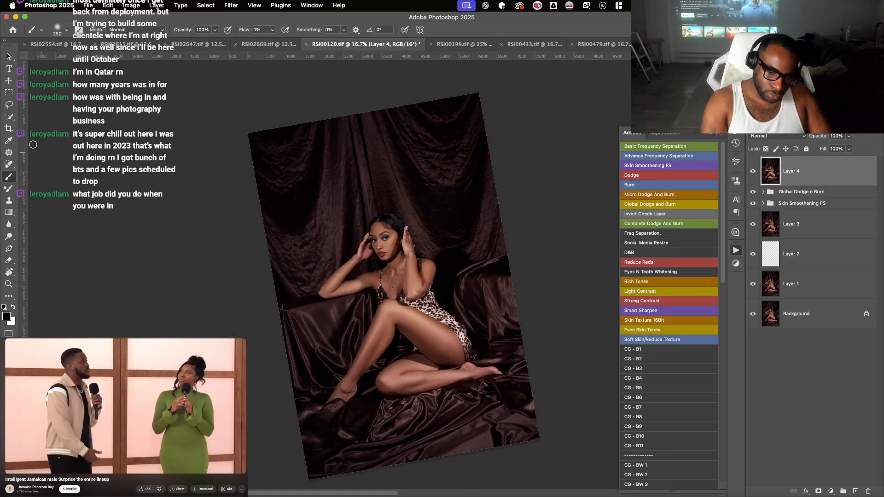
- Select the woman with Select Subject, using the Cloud (Detailed results) processing option
left_click(9, 117)
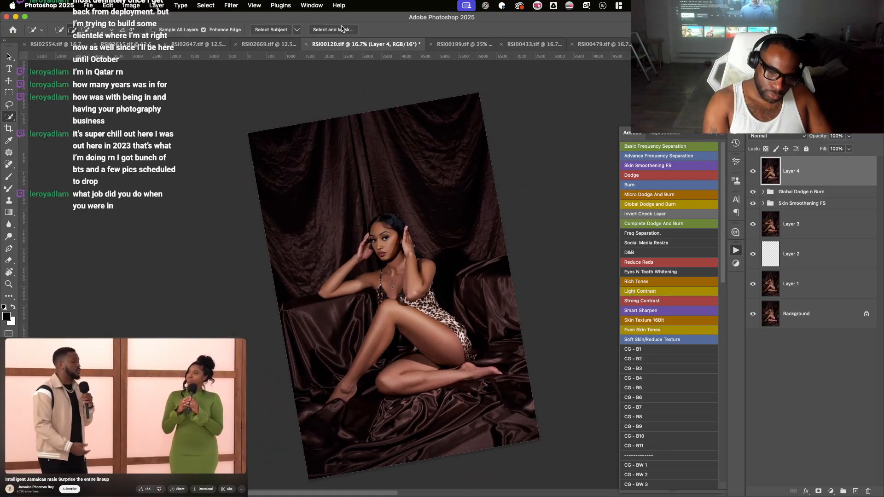
left_click(297, 30)
left_click(356, 41)
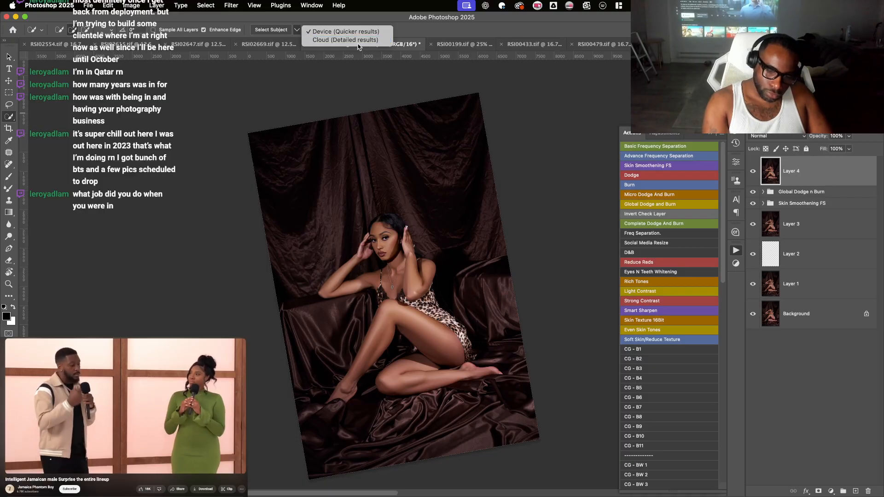
left_click(286, 30)
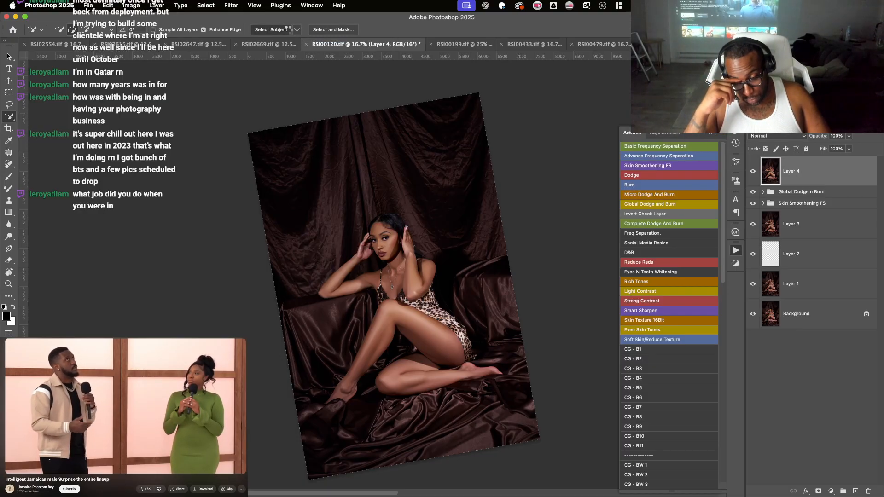
- Add the satin-covered sofa area between the resting elbow, the picture's edge and the lower foot to the selection with the Lasso
scroll(288, 34, "down", 3)
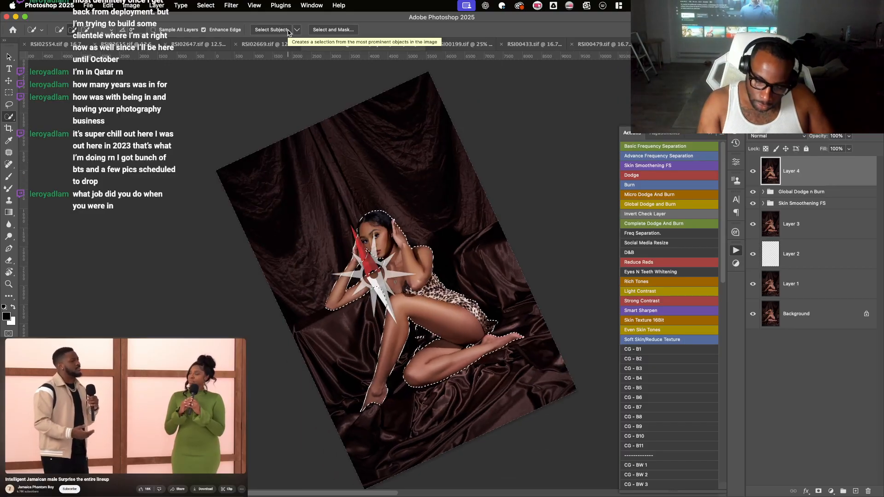
scroll(288, 33, "down", 1)
key("super+plus")
key("l")
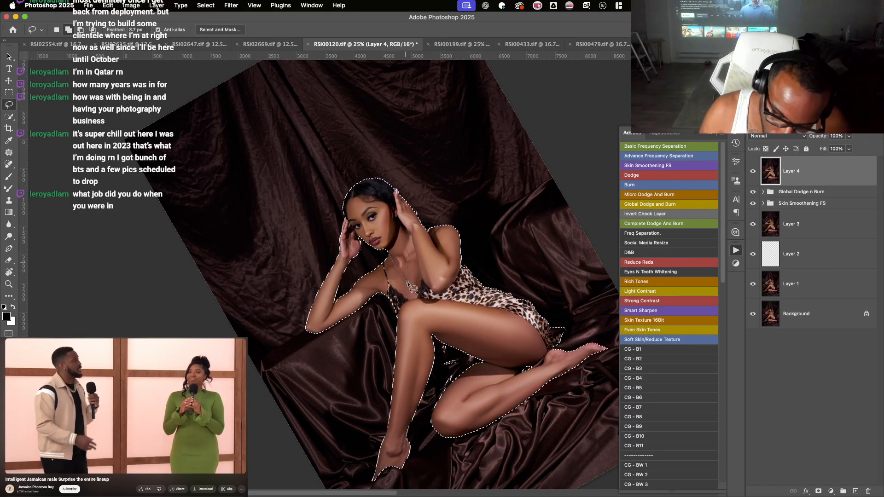
scroll(407, 282, "down", 5)
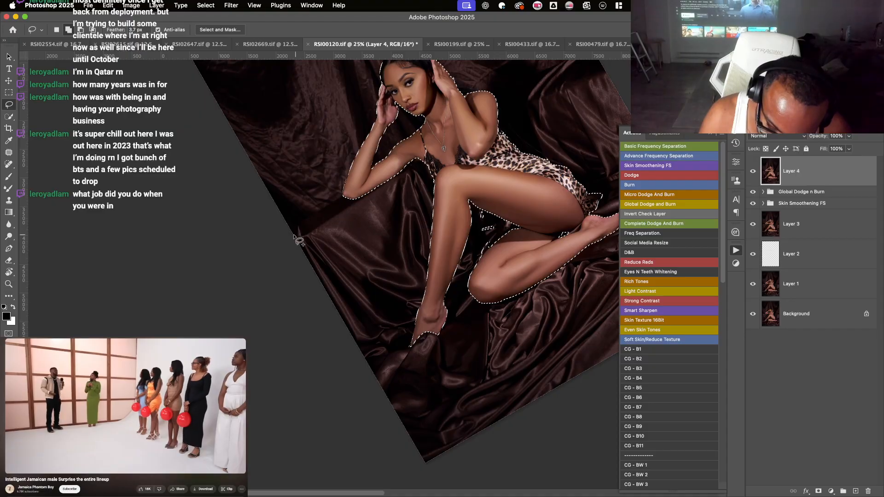
left_click_drag(311, 216, 347, 197)
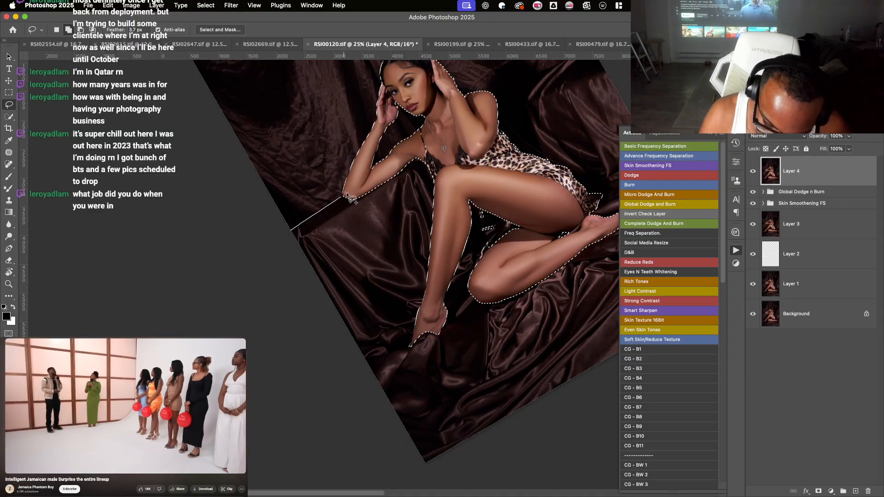
mouse_move(442, 169)
left_mouse_down()
mouse_move(459, 245)
mouse_move(428, 339)
mouse_move(316, 297)
left_mouse_up()
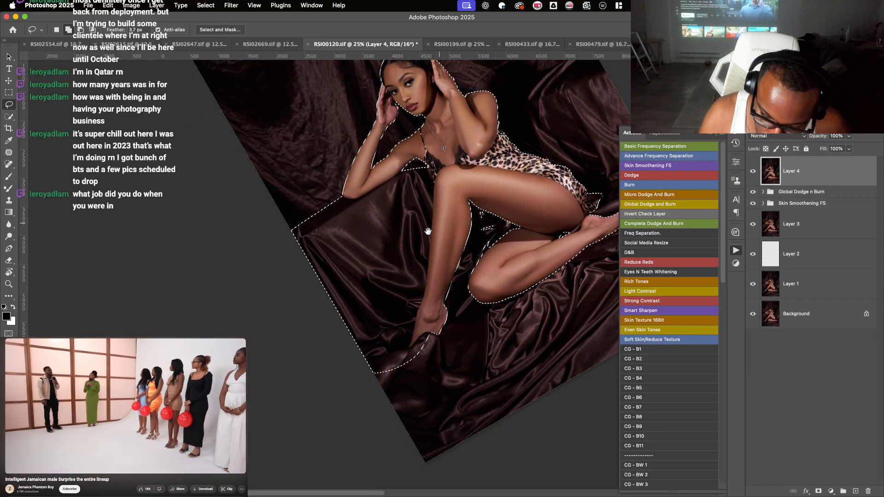
- Extend the lasso selection over the foreground drapery so it covers the woman and the entire lower part of the photo
left_click_drag(428, 231, 298, 343)
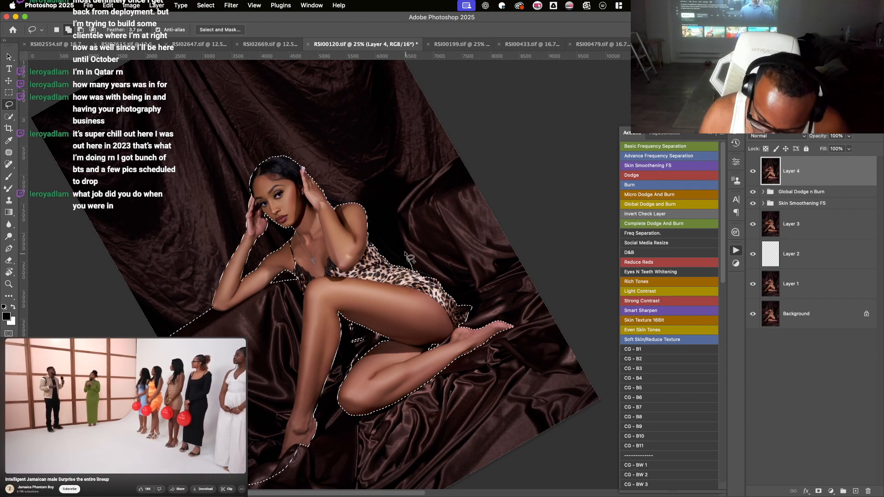
mouse_move(399, 233)
left_mouse_down()
mouse_move(407, 196)
mouse_move(459, 157)
mouse_move(482, 156)
mouse_move(548, 238)
mouse_move(616, 370)
mouse_move(519, 462)
mouse_move(393, 439)
mouse_move(281, 400)
mouse_move(278, 338)
mouse_move(381, 295)
mouse_move(466, 292)
left_mouse_up()
scroll(467, 291, "down", 3)
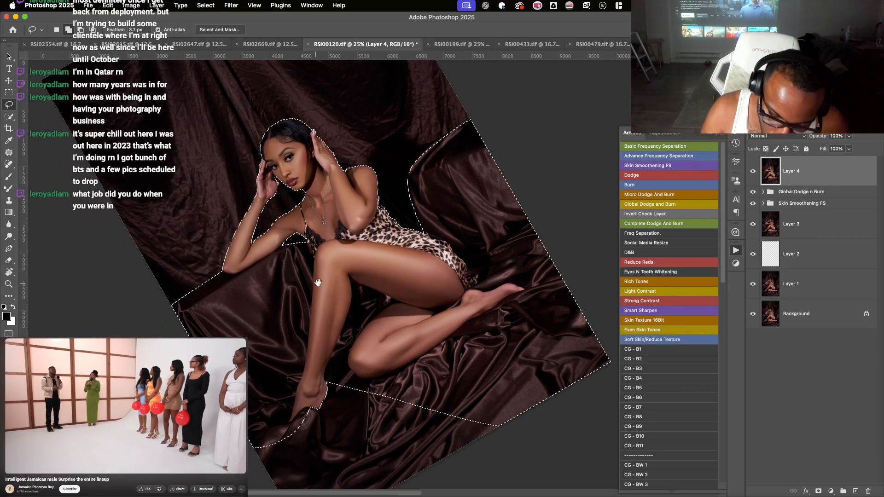
scroll(317, 282, "down", 1)
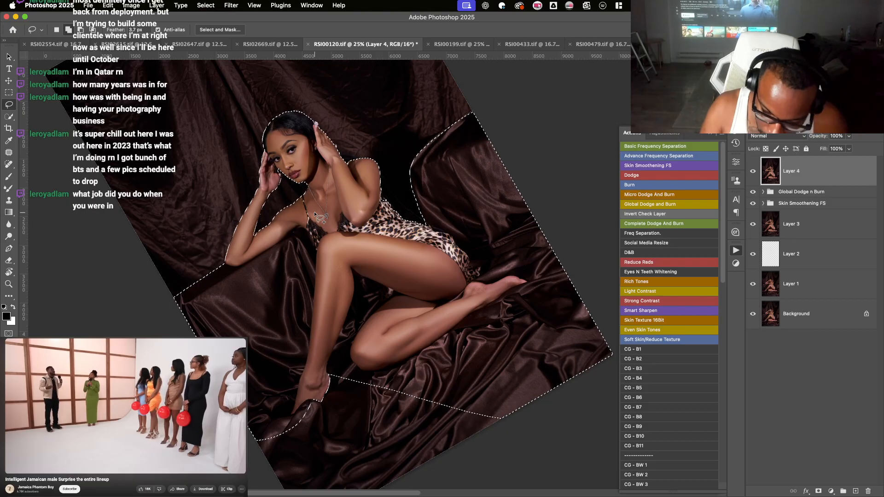
scroll(368, 230, "down", 10)
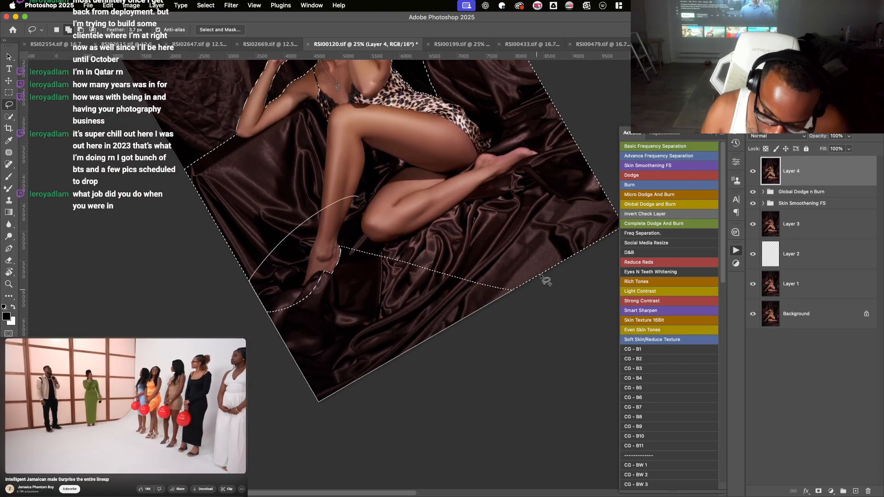
left_click_drag(541, 276, 465, 215)
key("super+minus")
mouse_move(392, 235)
left_mouse_down()
mouse_move(385, 322)
mouse_move(363, 353)
left_mouse_up()
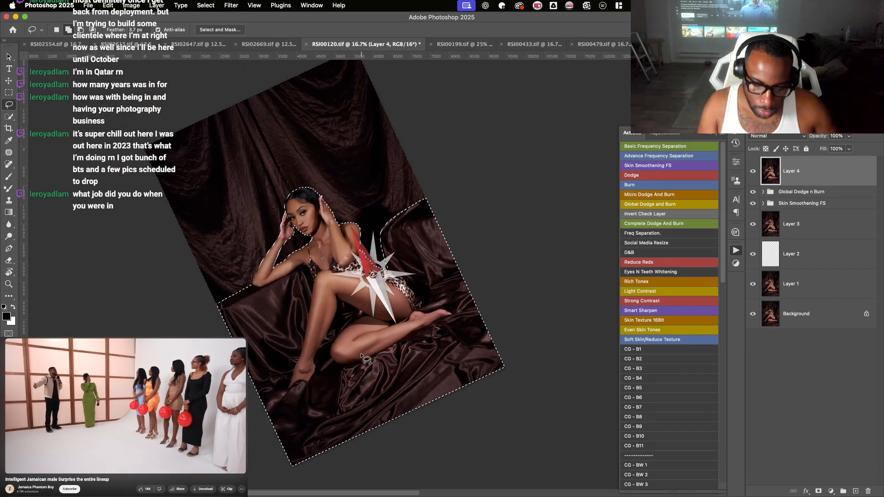
scroll(361, 355, "down", 5)
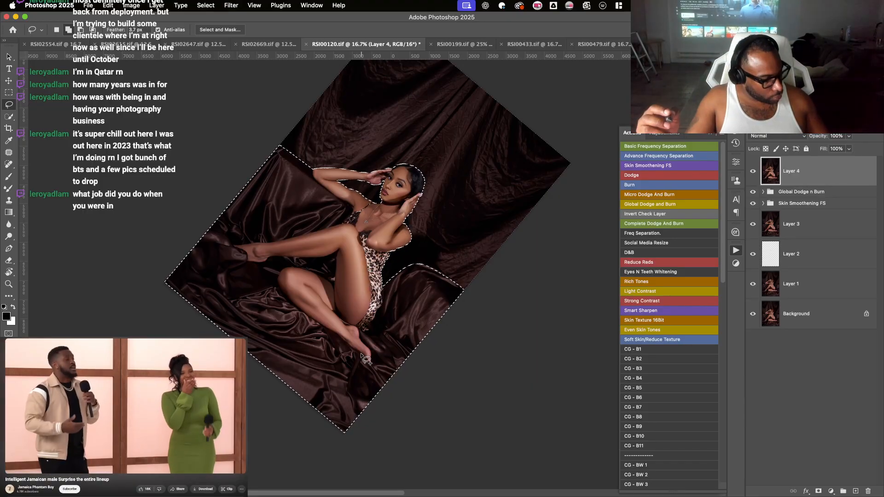
- Invert the selection and apply Generative Fill to the backdrop with the prompt "brown fabric silk"
key("super+shift+i")
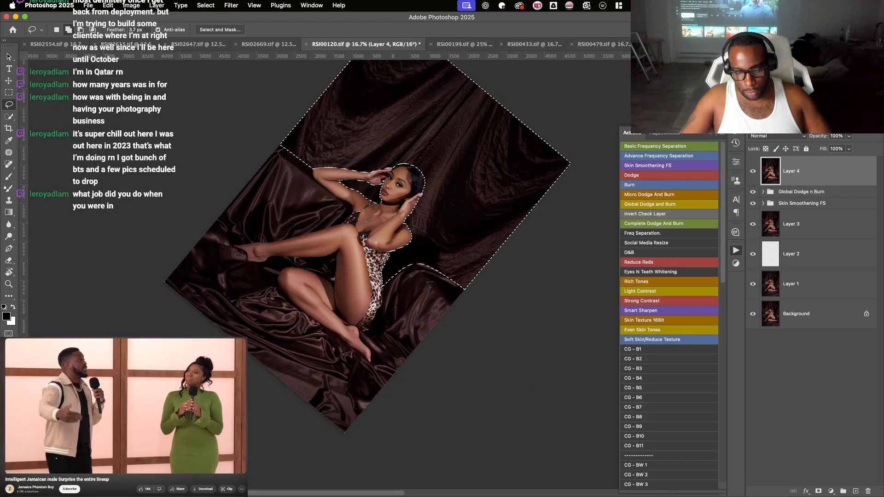
right_click(523, 137)
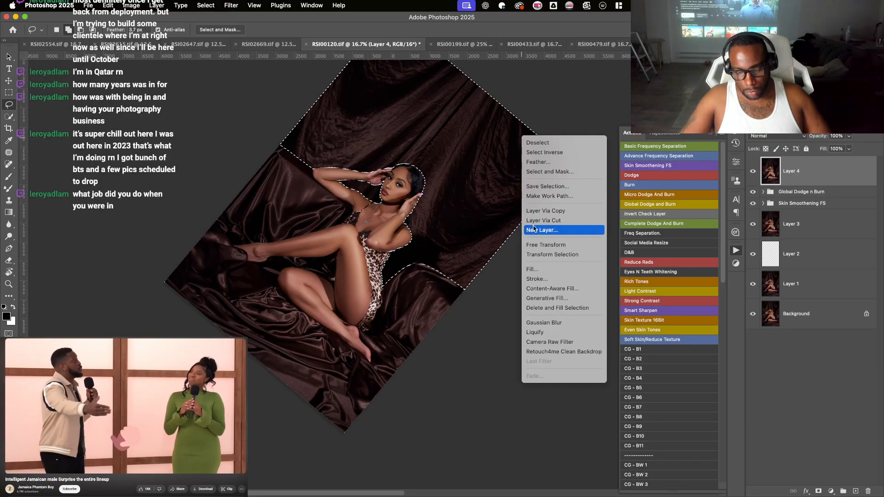
left_click(566, 302)
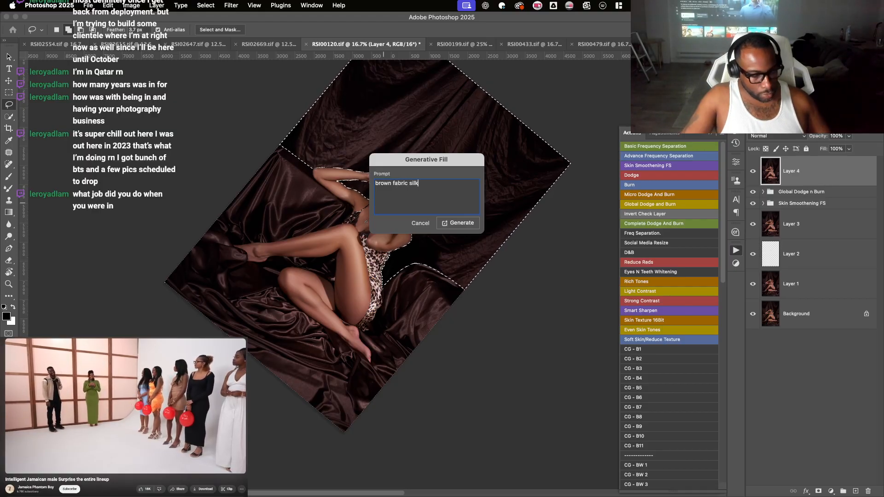
key("Return")
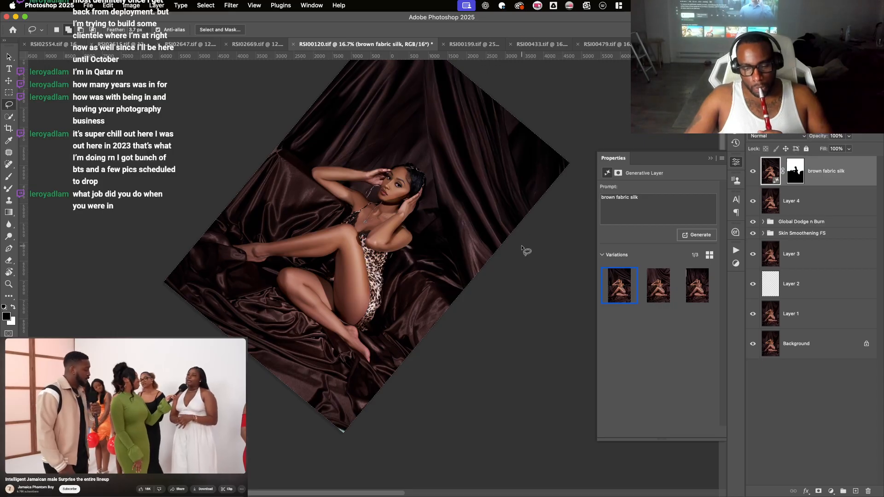
- Compare the three generated backdrop variations, checking the edges around her head, hands and shoulders up close
left_click(660, 288)
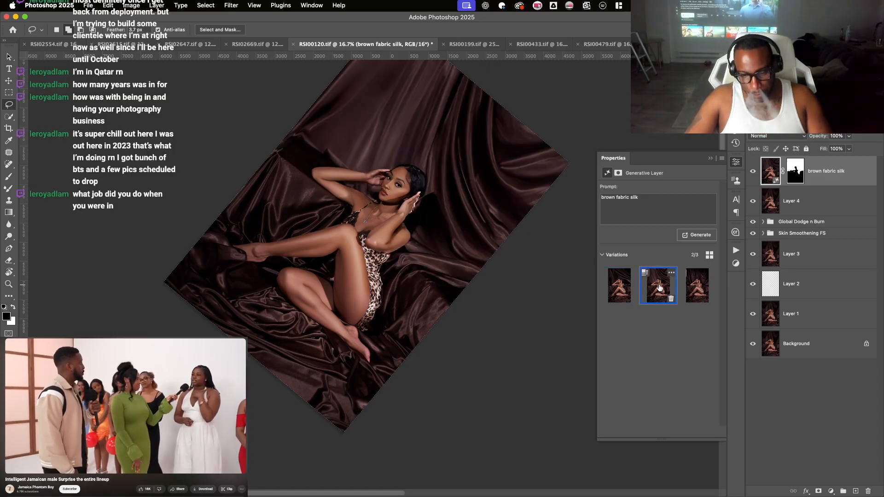
left_click(696, 286)
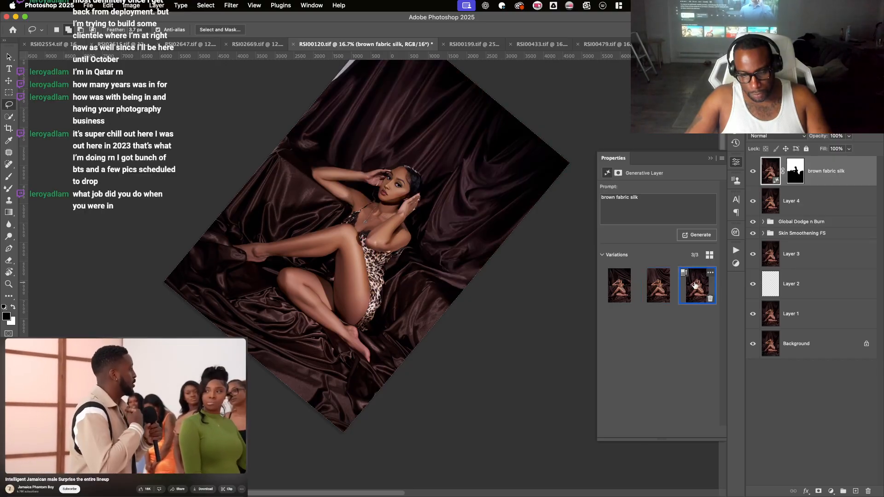
key("super+plus")
key("super+plus")
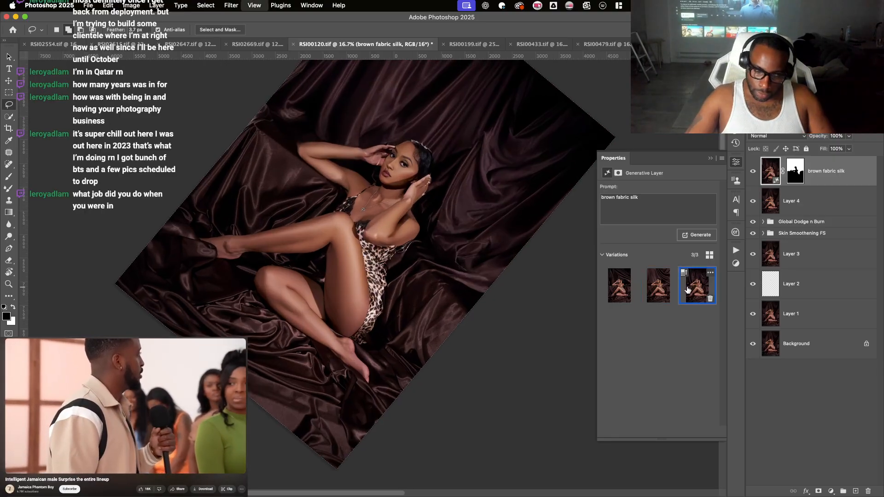
key("r")
left_click_drag(393, 223, 360, 256)
key("super+plus")
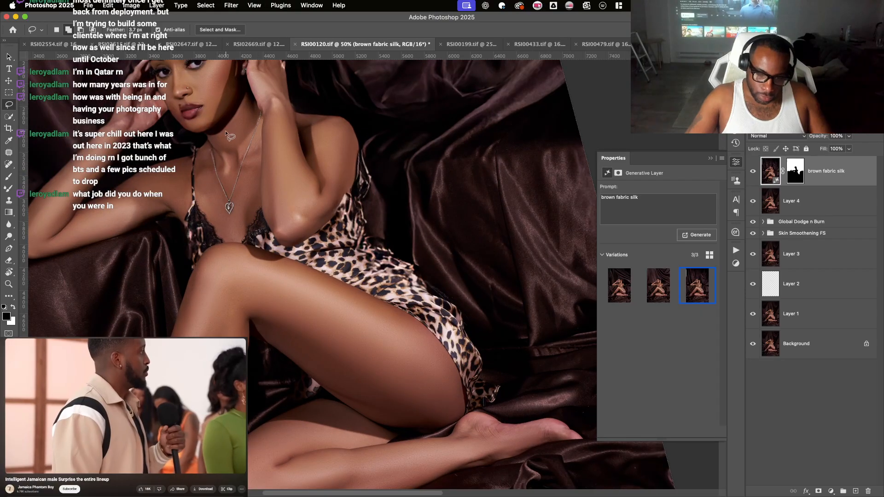
left_click_drag(225, 131, 298, 294)
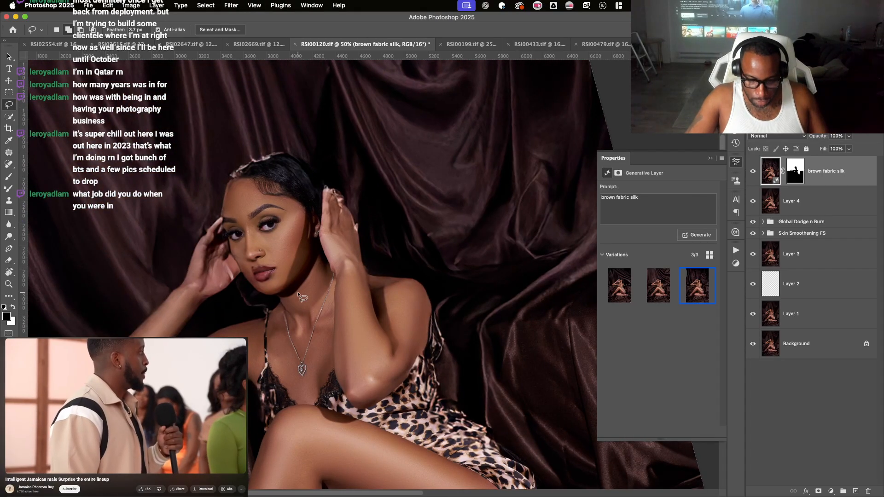
left_click(656, 289)
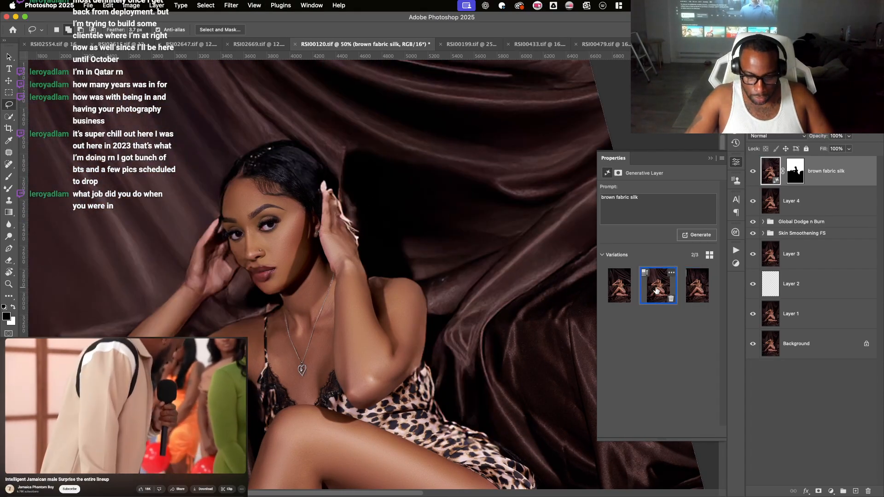
left_click(612, 292)
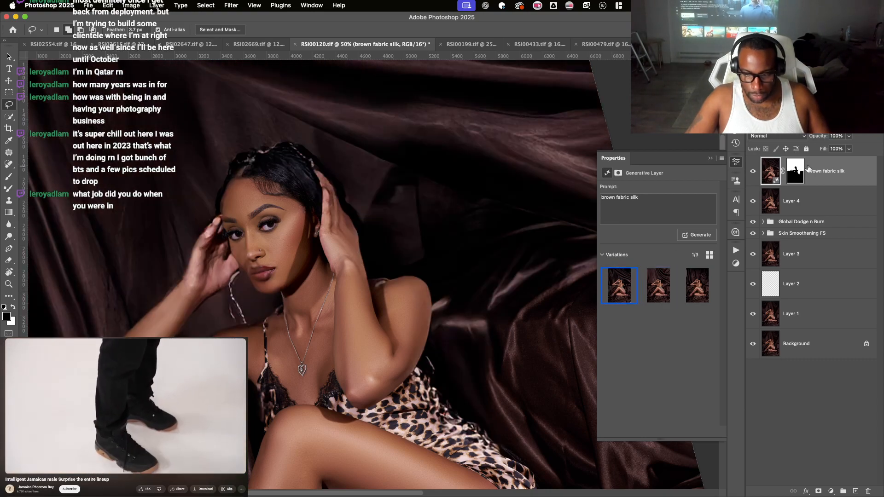
- Discard the generated brown fabric silk layer and return to the backdrop selection on Layer 4
key("BackSpace")
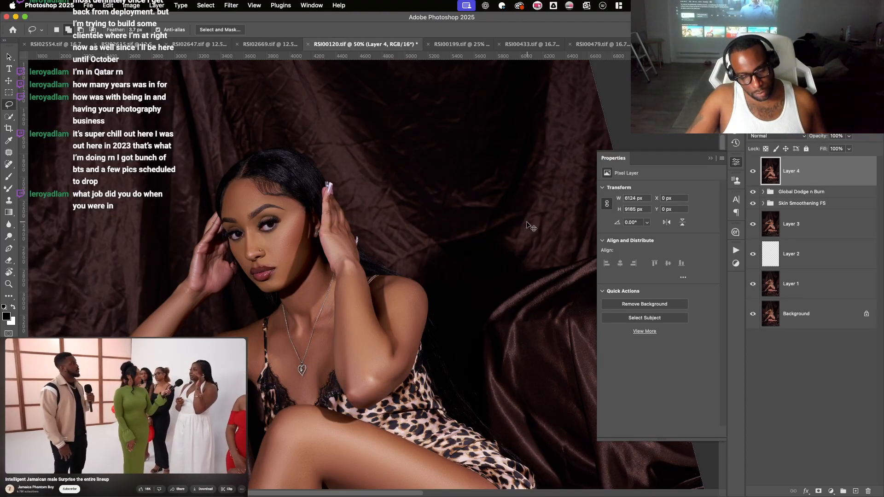
key("super+z")
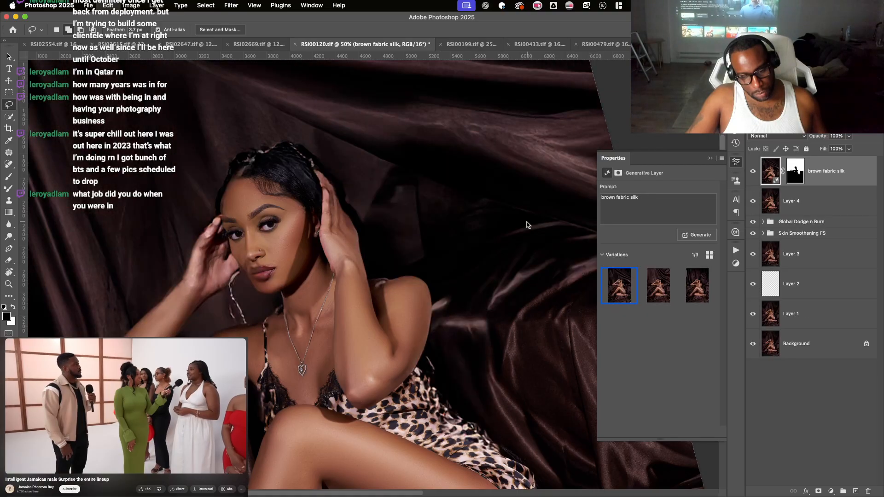
key("super+z")
key("super+z")
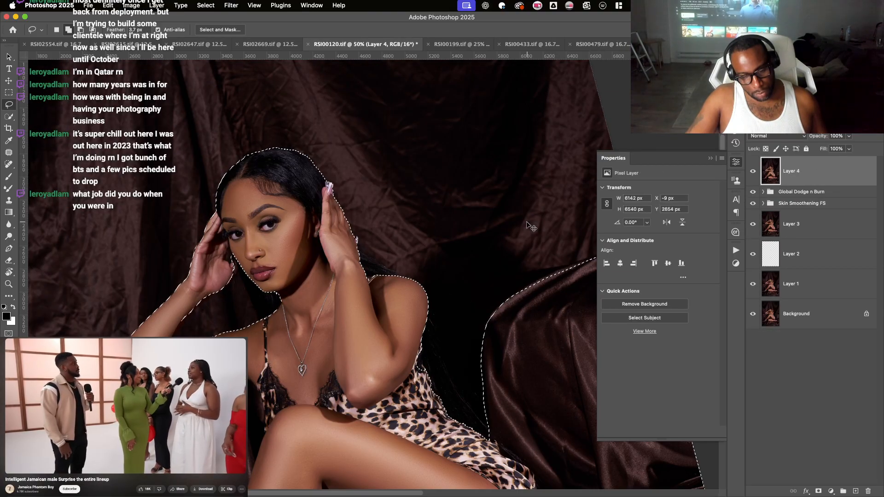
key("super+z")
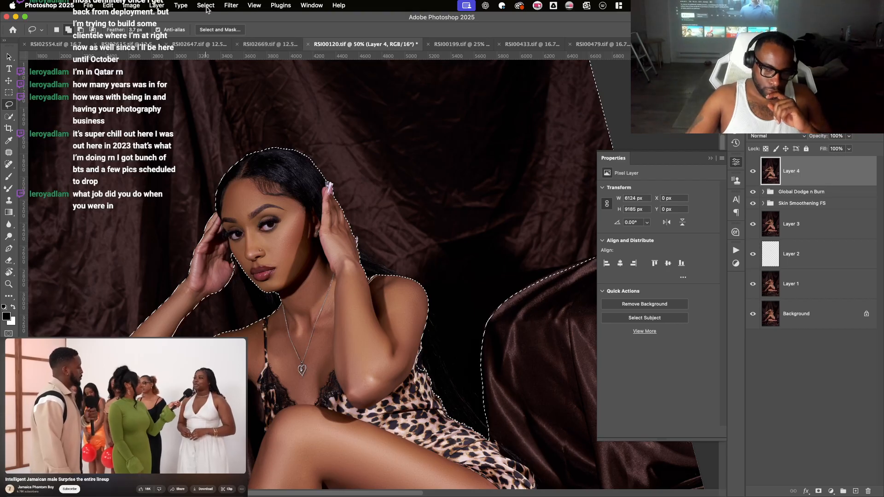
- Copy the selected backdrop to a new layer and load its outline, then undo back to the selection of the woman
key("super+j")
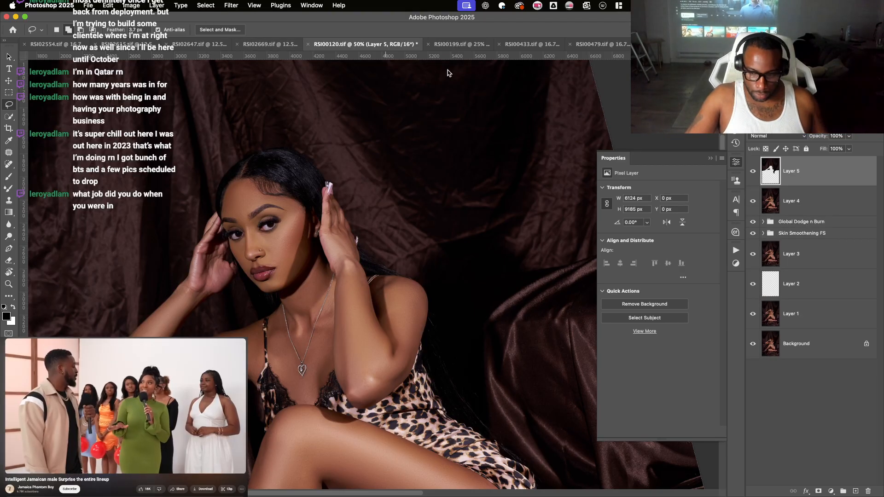
left_click(767, 171, "super")
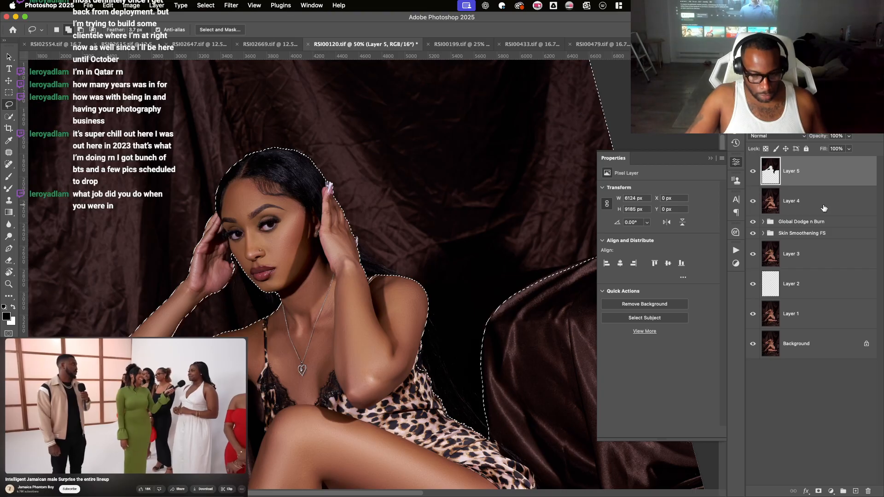
key("super+z")
key("super+z")
key("super+z")
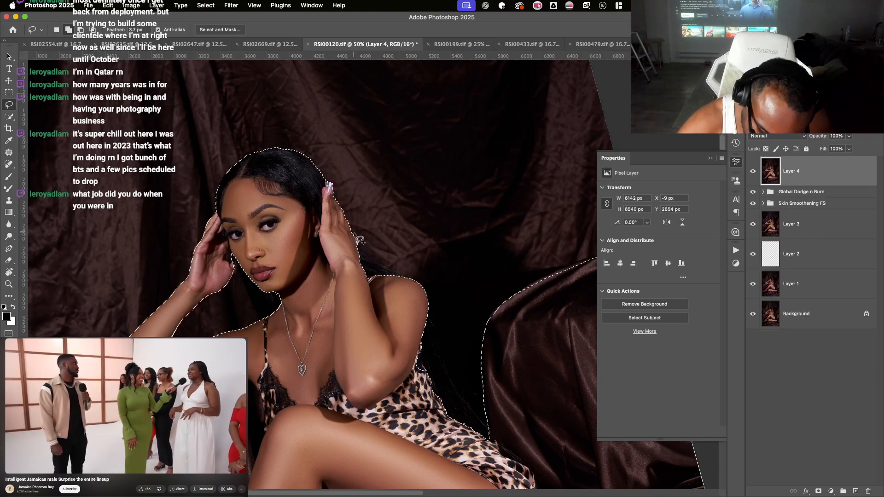
- Add the strands of hair between her raised hand and shoulder to the lasso selection
mouse_move(354, 244)
left_mouse_down()
mouse_move(407, 278)
mouse_move(366, 298)
mouse_move(384, 279)
left_mouse_up()
key("super+plus")
key("super+plus")
key("super+plus")
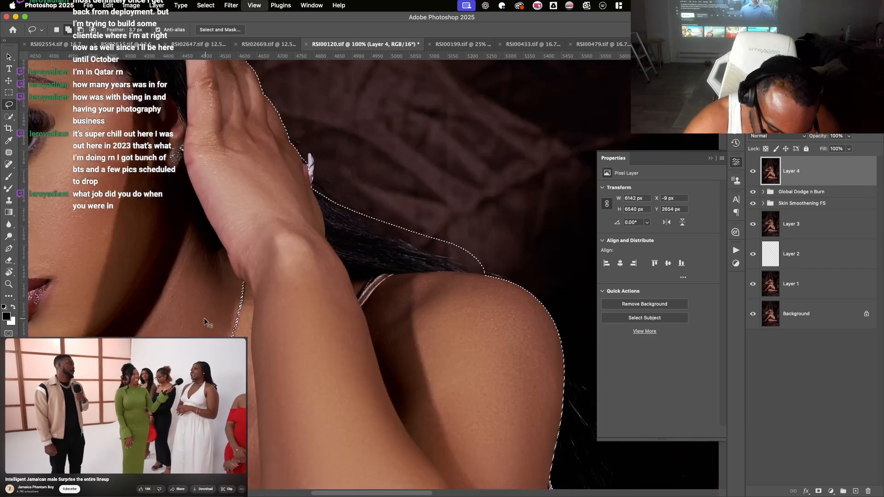
- Add the dark hair below her jaw, between her palm and neck, to the lasso selection
left_click_drag(215, 316, 502, 202)
left_click_drag(391, 257, 431, 240)
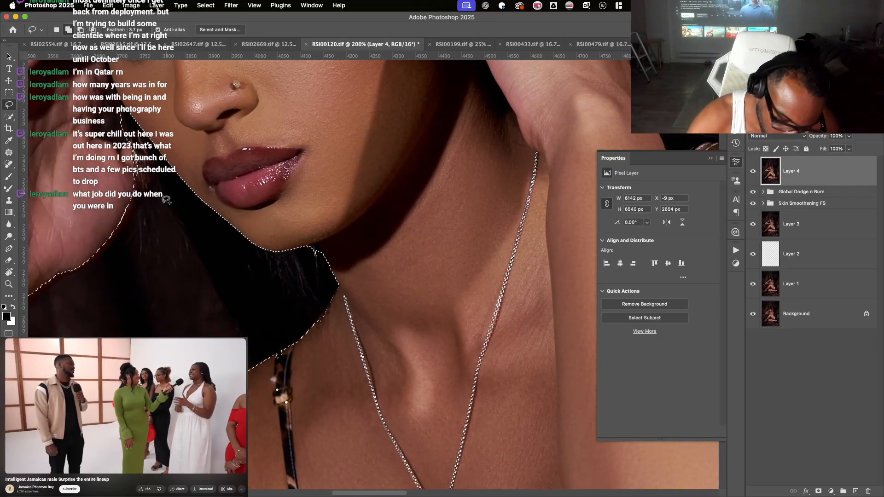
left_click_drag(187, 218, 178, 266)
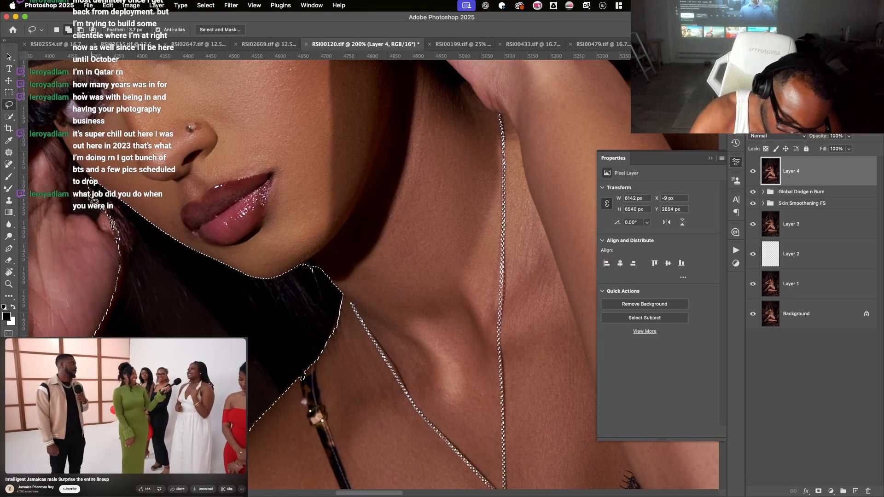
mouse_move(97, 209)
left_mouse_down()
mouse_move(240, 358)
mouse_move(373, 369)
mouse_move(397, 250)
left_mouse_up()
mouse_move(333, 224)
left_mouse_down()
mouse_move(363, 183)
mouse_move(389, 172)
mouse_move(398, 211)
left_mouse_up()
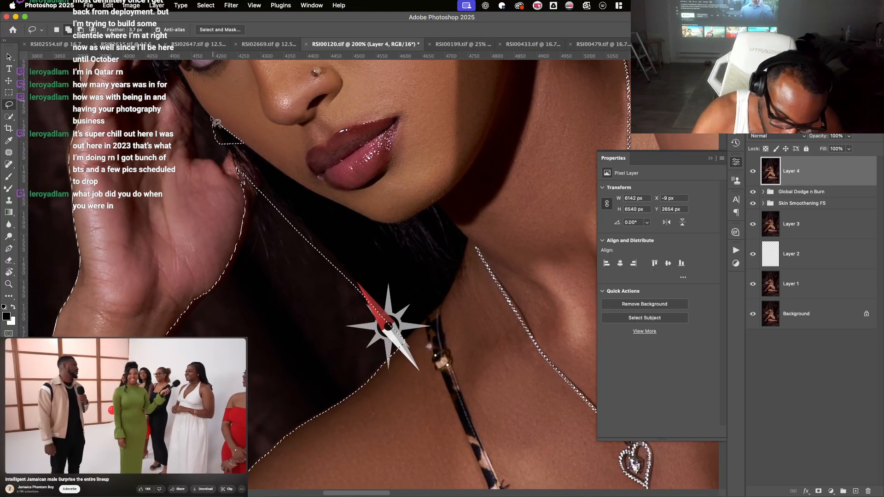
left_click_drag(320, 159, 422, 42)
left_click_drag(396, 78, 359, 91)
key("super+minus")
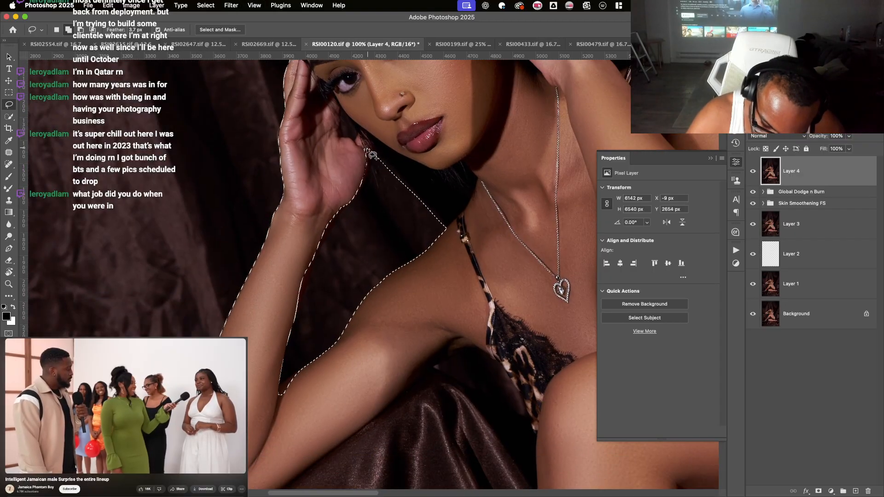
- Refine the selection edges of the backdrop gap between her raised forearm and upper arm, down to the elbow crease
mouse_move(366, 149)
left_mouse_down()
mouse_move(365, 191)
mouse_move(324, 248)
mouse_move(283, 374)
mouse_move(264, 303)
mouse_move(305, 221)
left_mouse_up()
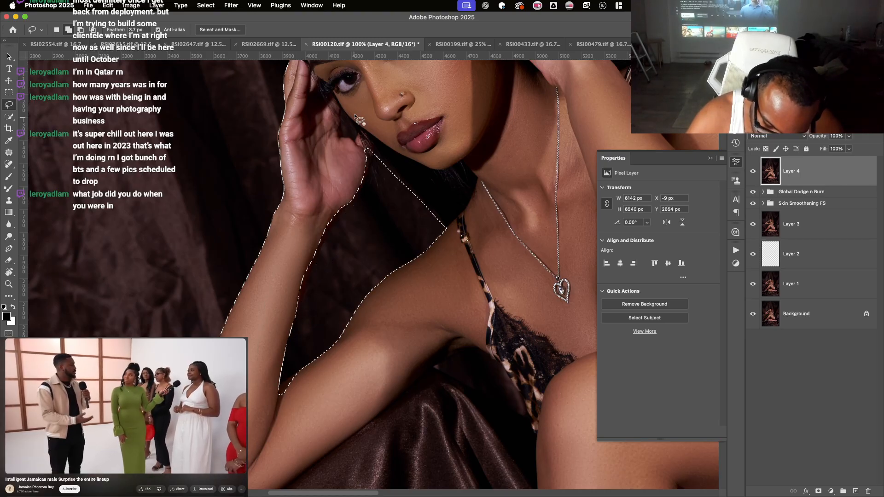
key("r")
left_click_drag(431, 262, 410, 237)
key("space")
left_click_drag(402, 205, 406, 184)
scroll(406, 184, "down", 3)
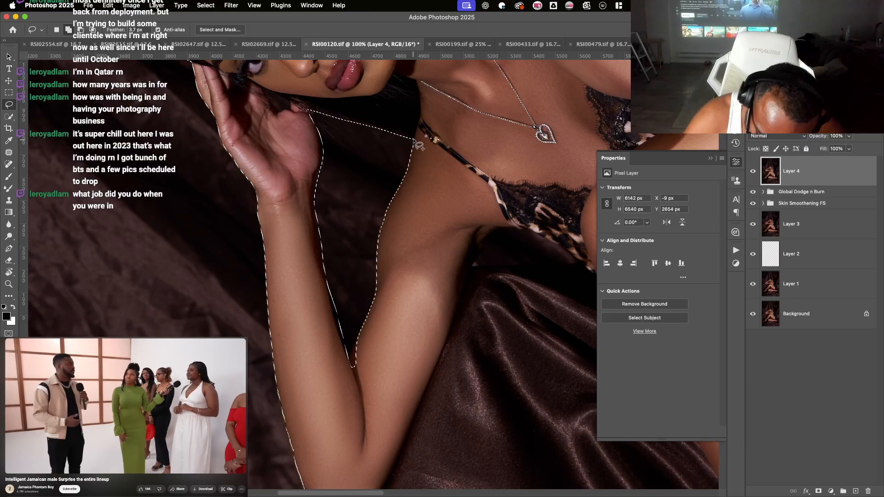
mouse_move(414, 141)
left_mouse_down()
mouse_move(374, 237)
mouse_move(365, 315)
mouse_move(348, 354)
left_mouse_up()
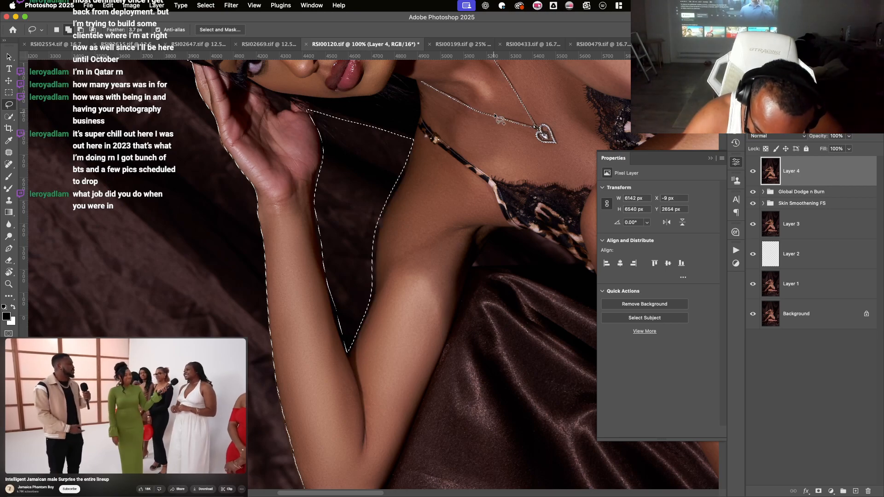
- Add the long hair hanging behind her shoulder and along the back of the leopard-print dress to the selection
left_click_drag(462, 211, 287, 444)
left_click_drag(404, 259, 393, 246)
key("super+minus")
left_click_drag(438, 225, 395, 197)
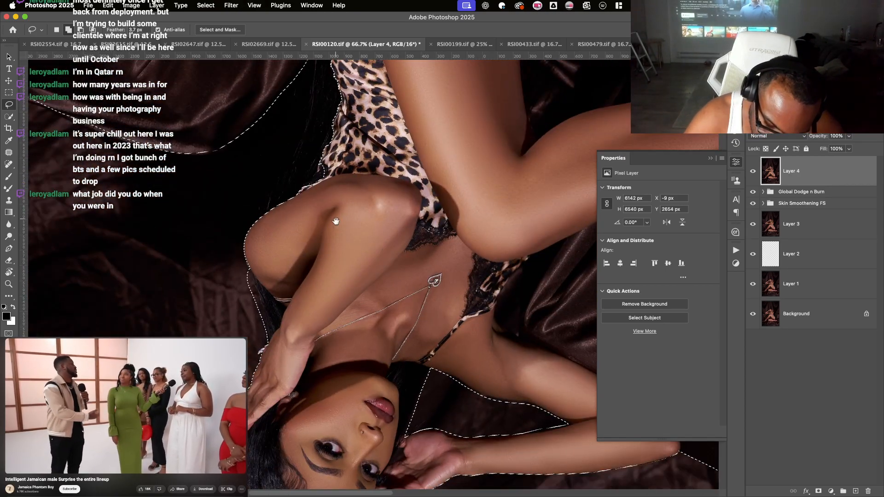
left_click_drag(336, 222, 330, 313)
mouse_move(279, 334)
left_mouse_down()
mouse_move(317, 230)
mouse_move(326, 142)
mouse_move(375, 269)
mouse_move(274, 345)
left_mouse_up()
mouse_move(274, 379)
left_mouse_down()
mouse_move(259, 344)
mouse_move(282, 313)
mouse_move(300, 312)
mouse_move(294, 360)
left_mouse_up()
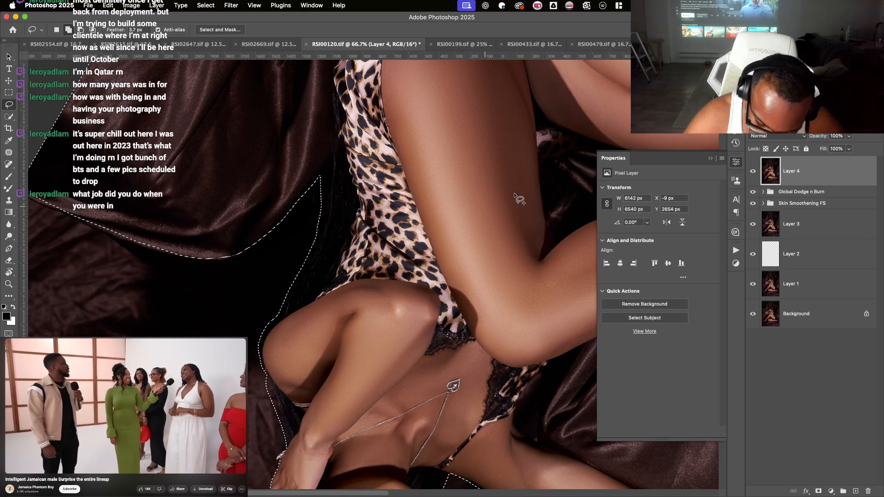
- Refine the lasso selection edge along the outside of her raised forearm, from the fingers and wrist down to the elbow
key("super+minus")
key("Escape")
left_click_drag(400, 189, 424, 348)
key("super+plus")
left_click_drag(387, 309, 419, 277)
left_click_drag(276, 299, 342, 180)
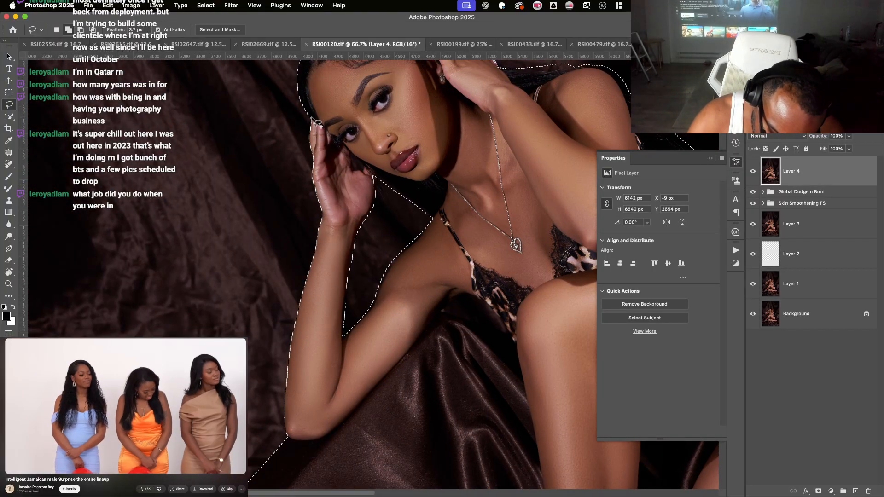
mouse_move(313, 143)
left_mouse_down()
mouse_move(316, 184)
mouse_move(335, 117)
mouse_move(407, 41)
left_mouse_up()
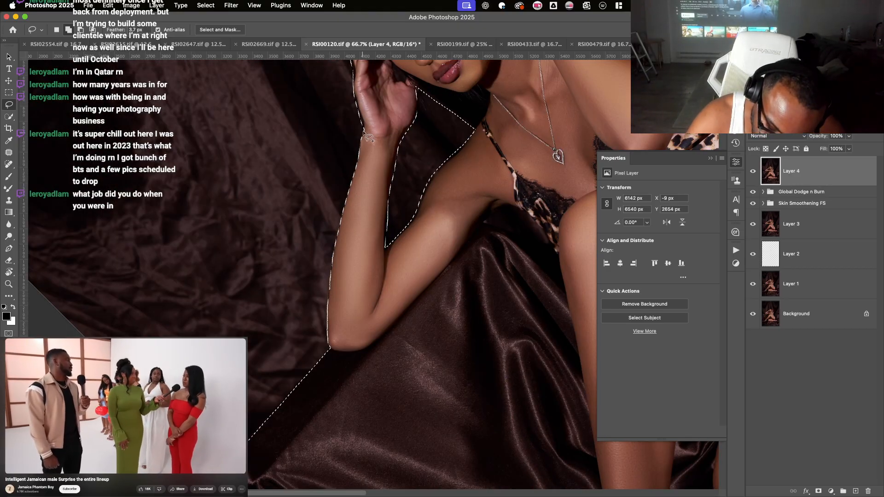
left_click_drag(370, 130, 364, 149)
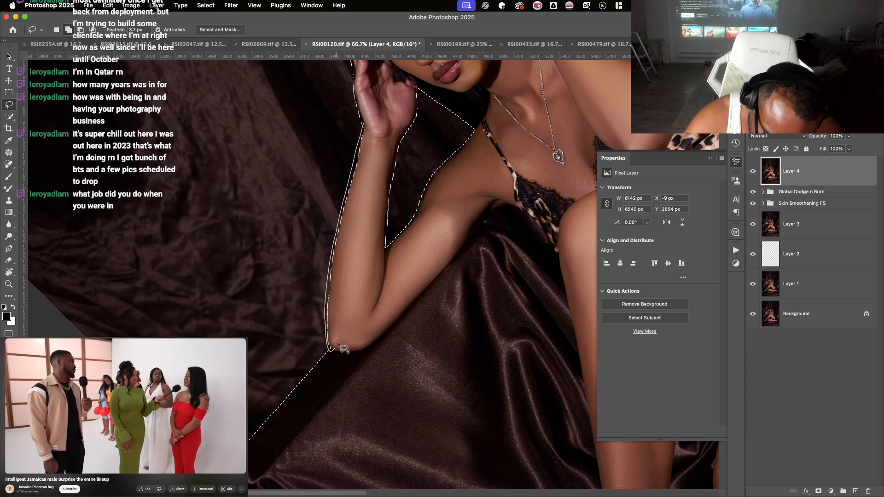
left_click_drag(338, 345, 337, 346)
key("super+minus")
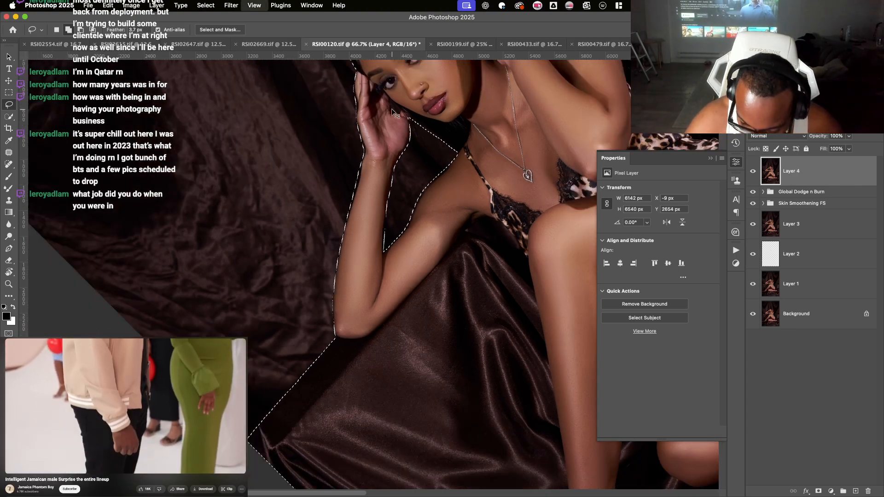
- Copy the selected woman and foreground drapery from Layer 4 onto a new layer
left_click_drag(520, 166, 316, 325)
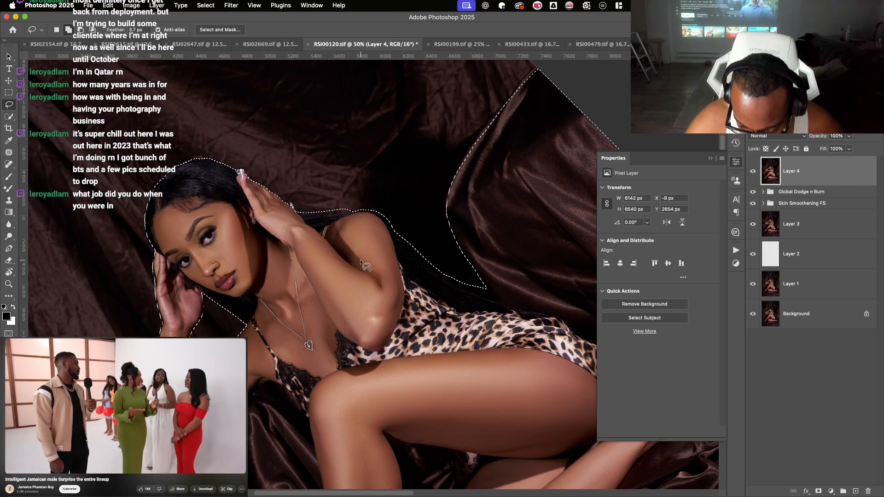
scroll(362, 265, "down", 2)
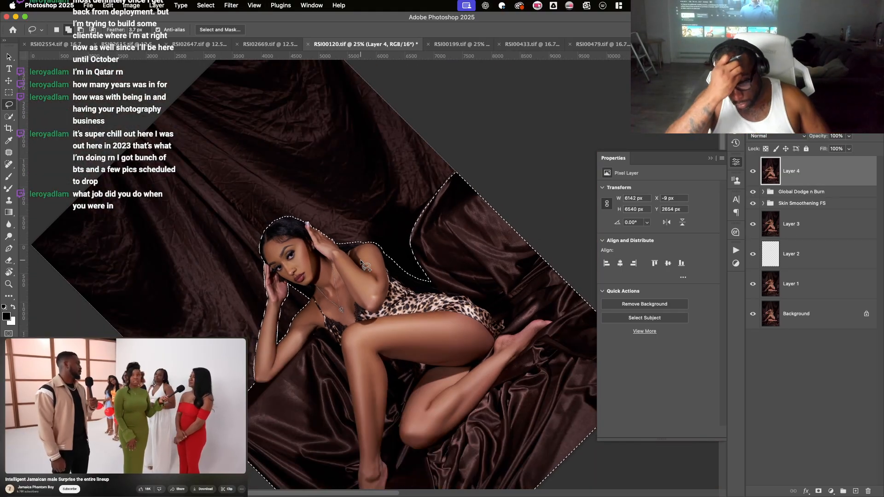
key("super+j")
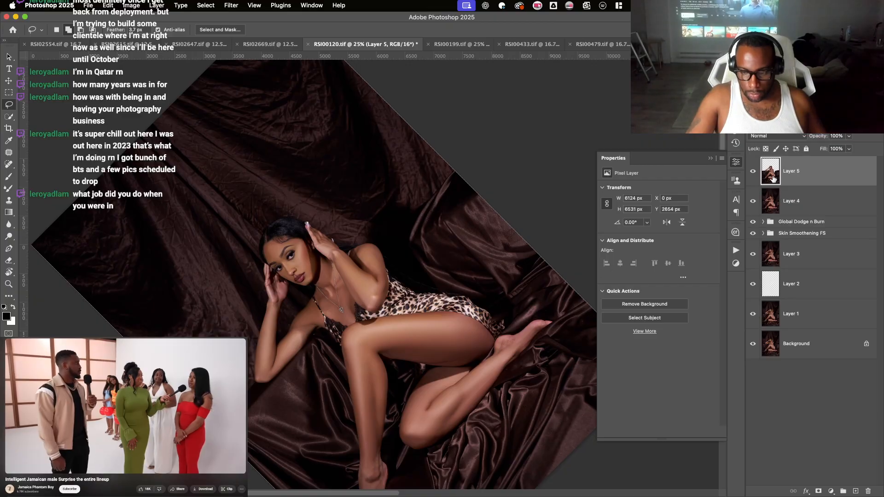
- Load the cutout layer's outline as a selection, invert it, and copy the backdrop from Layer 4 onto its own layer
left_click(775, 178, "super")
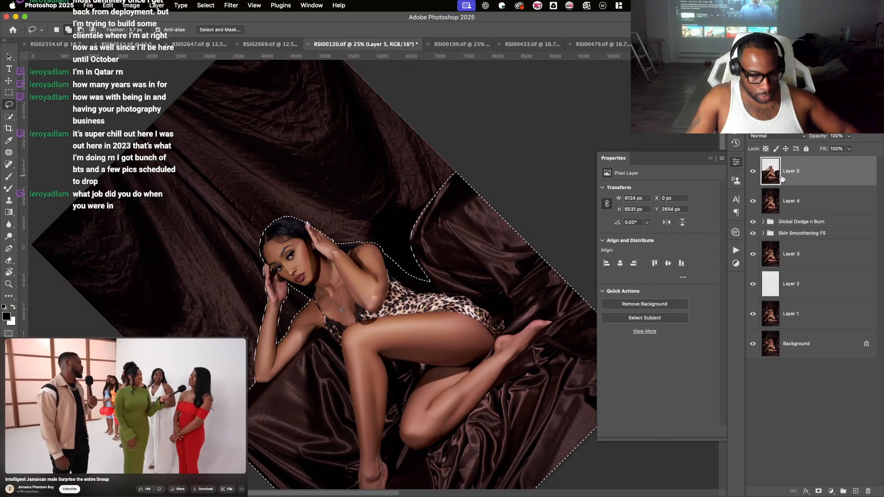
left_click(778, 199)
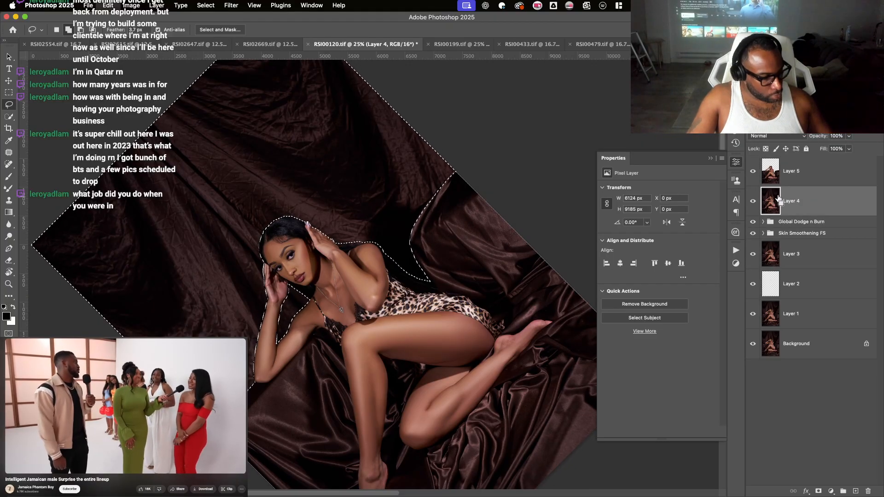
key("super+j")
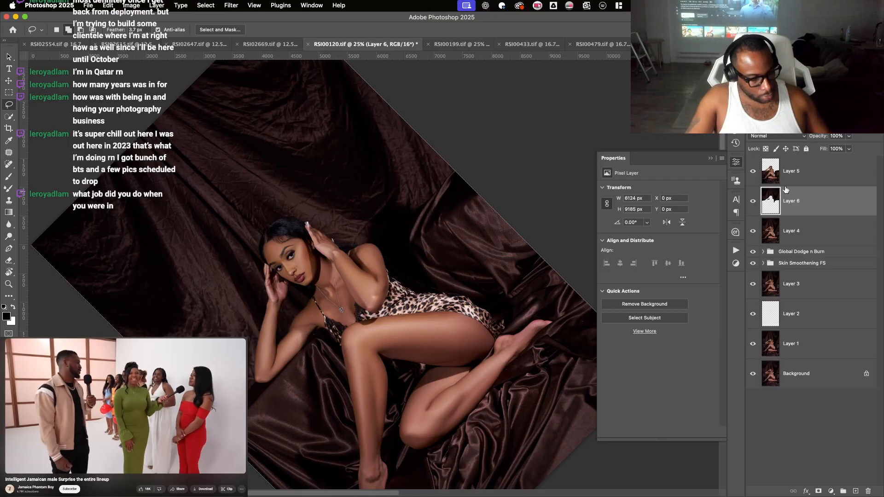
- Duplicate the backdrop layer and apply a Gaussian Blur with a 5.0 pixel radius to the copy
key("super+minus")
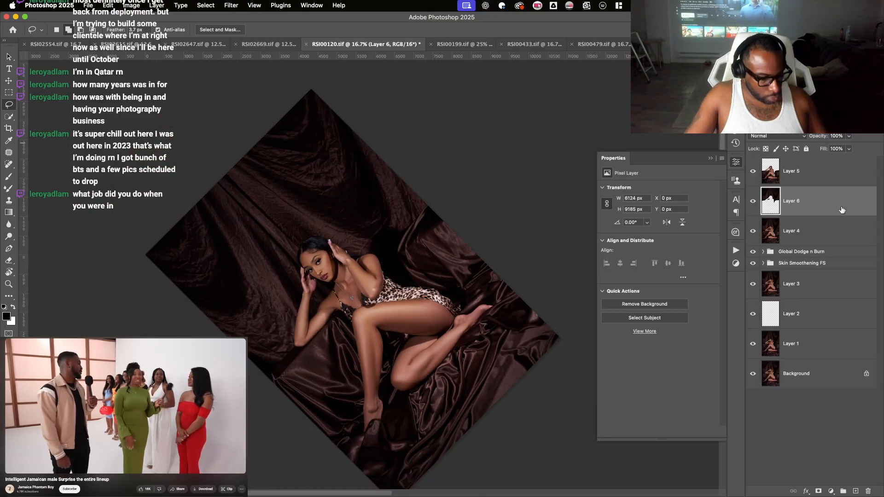
key("super+j")
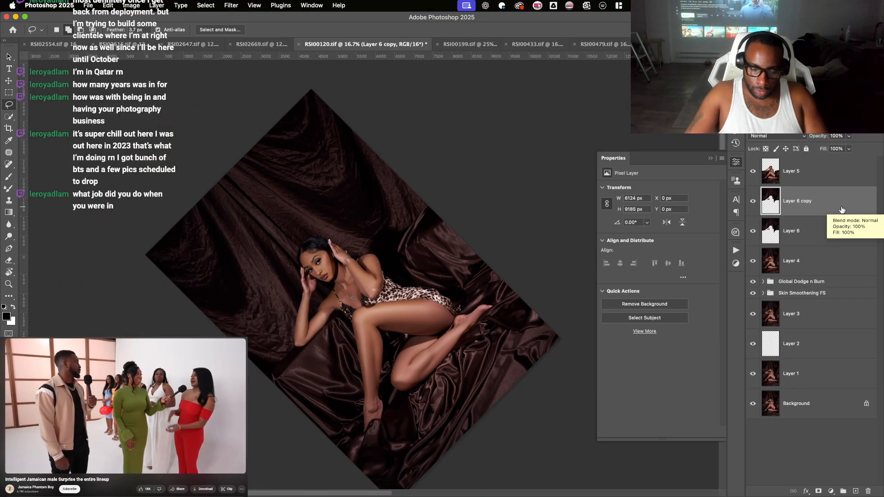
left_click(232, 5)
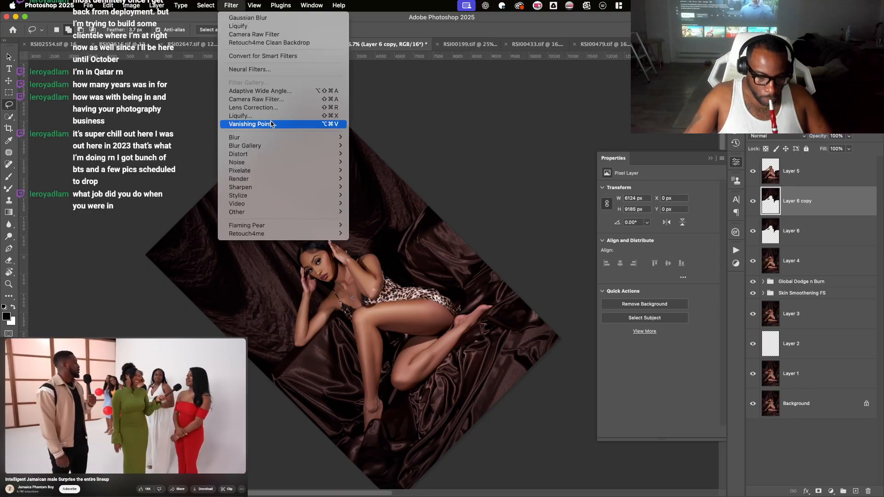
mouse_move(279, 138)
left_click(404, 171)
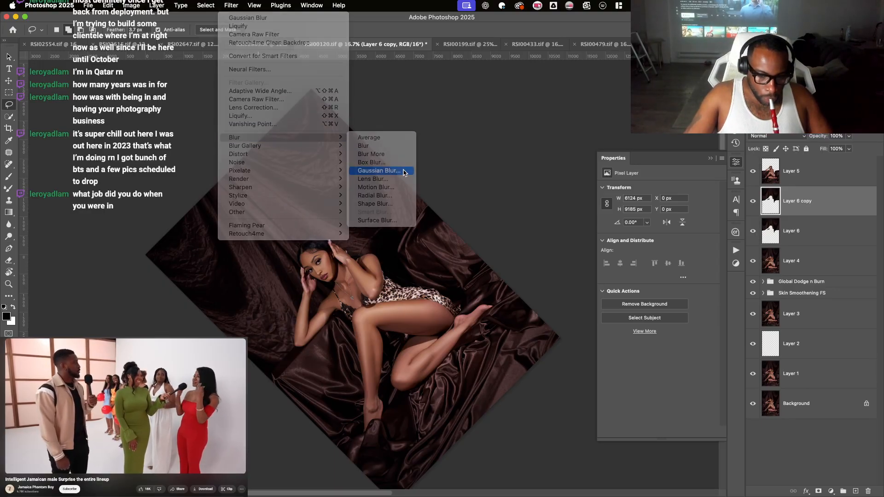
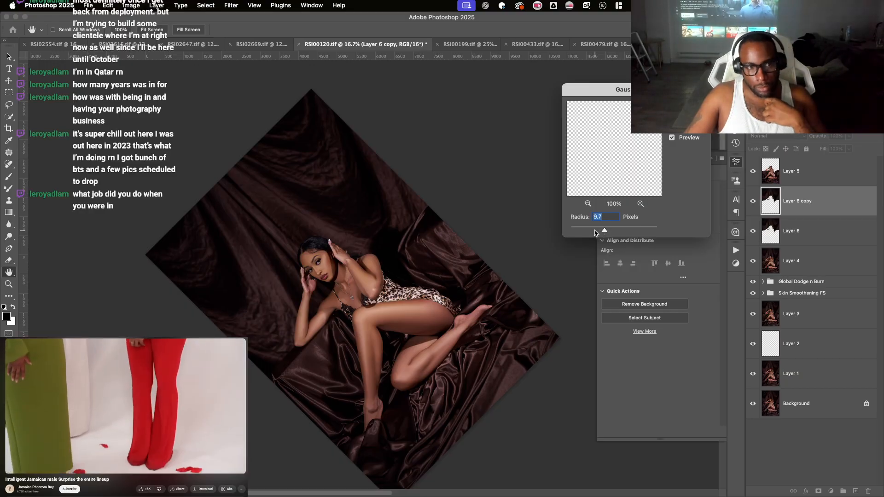
left_click_drag(595, 232, 594, 230)
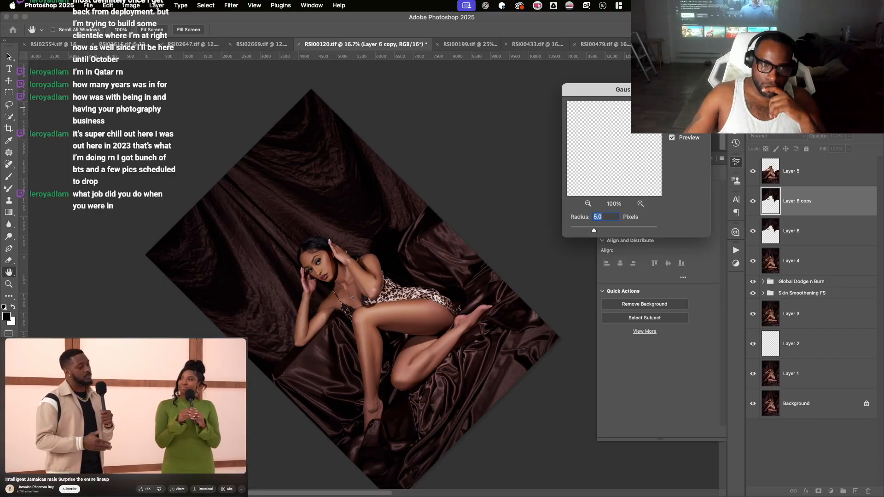
key("Return")
key("l")
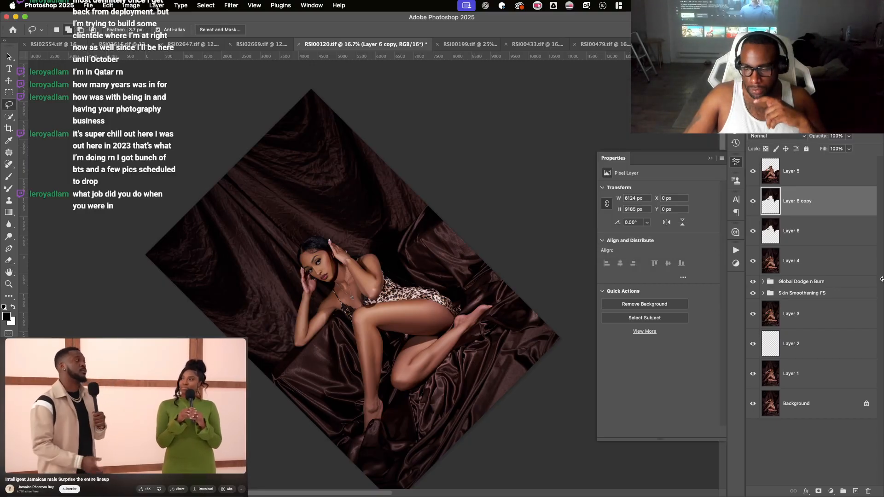
- Delete the Global Dodge n Burn and Skin Smoothening FS groups
left_click(829, 267)
left_click(823, 285)
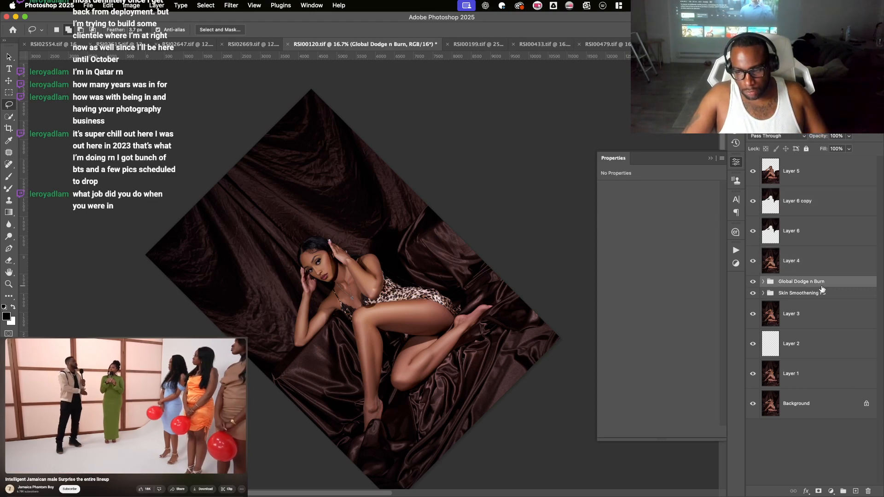
key("Delete")
key("Delete")
left_click(809, 266)
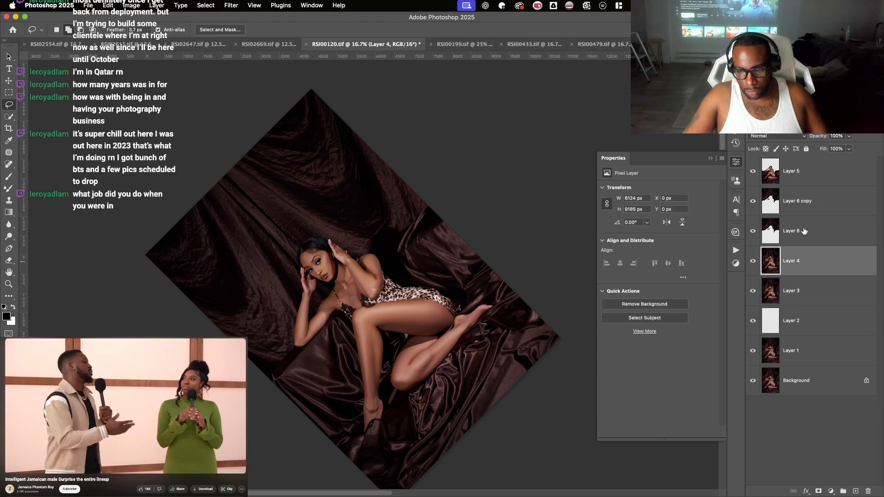
- Run the Skin Smoothening FS action on Layer 6 copy, expand the new group and select its Low Layer
left_click(797, 205)
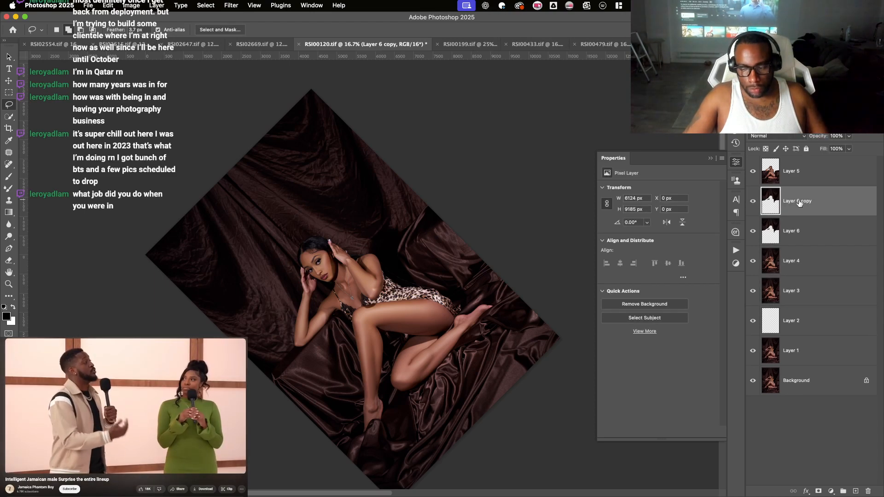
left_click(740, 250)
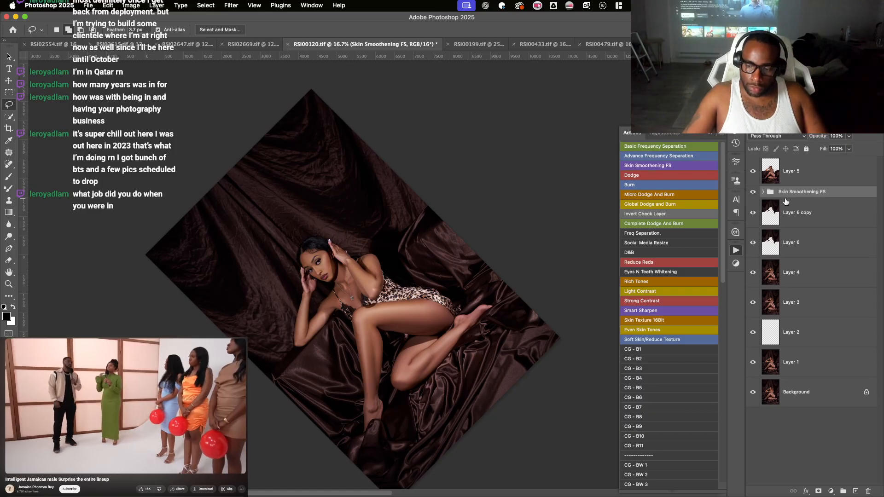
left_click(764, 192)
left_click(828, 237)
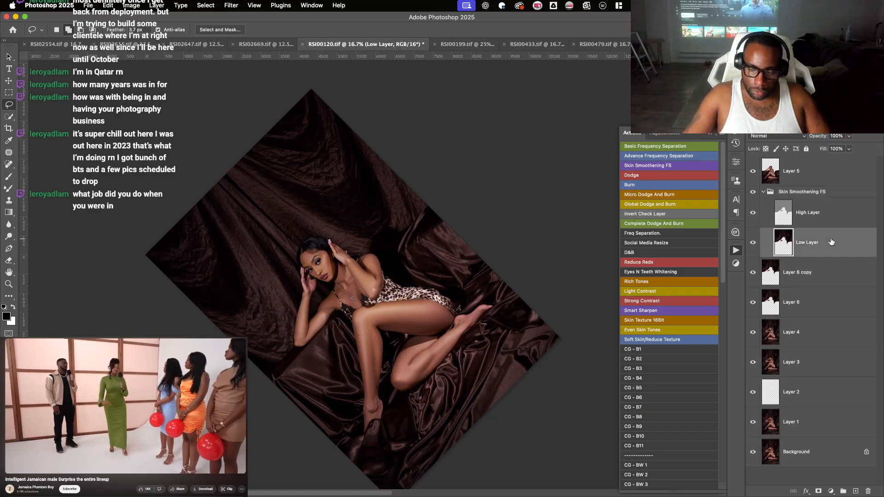
- Smooth the backdrop folds behind the woman's head on Low Layer using the Mixer Brush at size 300
left_click(10, 189)
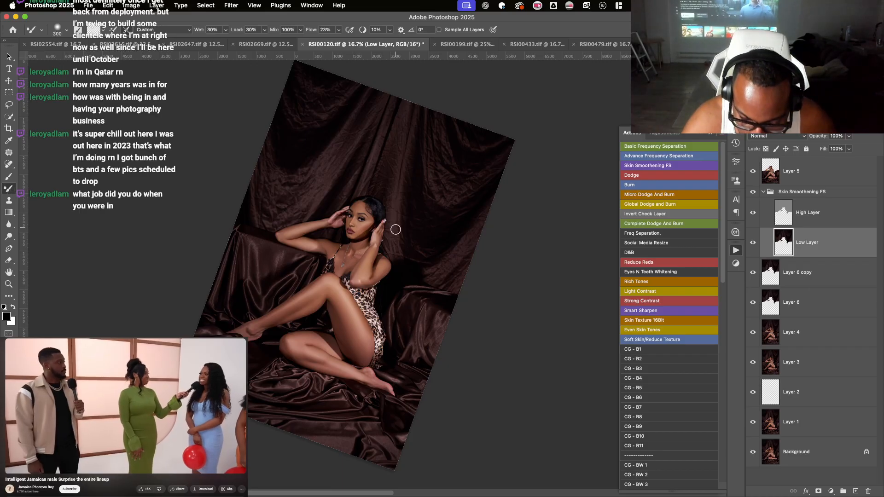
key("bracketright")
key("bracketright")
key("bracketright")
key("bracketright")
key("bracketright")
key("r")
left_click_drag(413, 119, 352, 359)
scroll(378, 218, "down", 5)
key("bracketleft")
key("bracketleft")
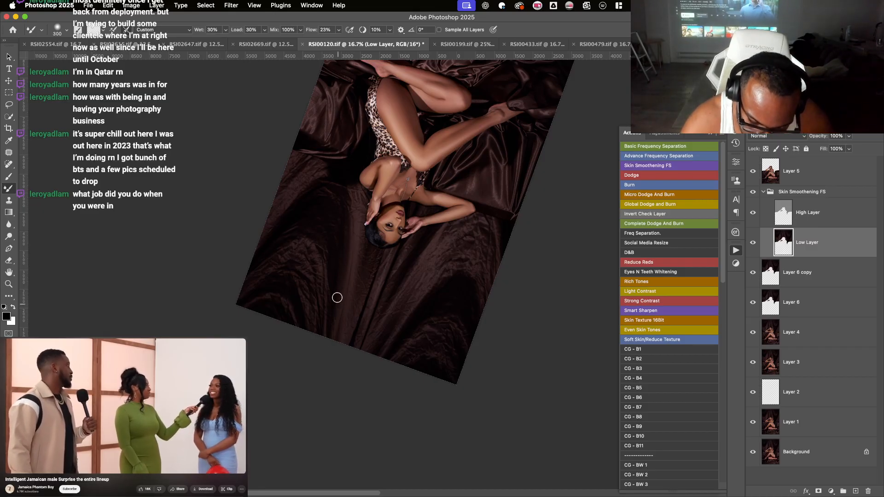
- Blend the backdrop folds beside and above her head with the Mixer Brush, enlarging it from 300 to 600
key("r")
left_click_drag(348, 204, 356, 344)
key("space")
left_click_drag(448, 177, 442, 114)
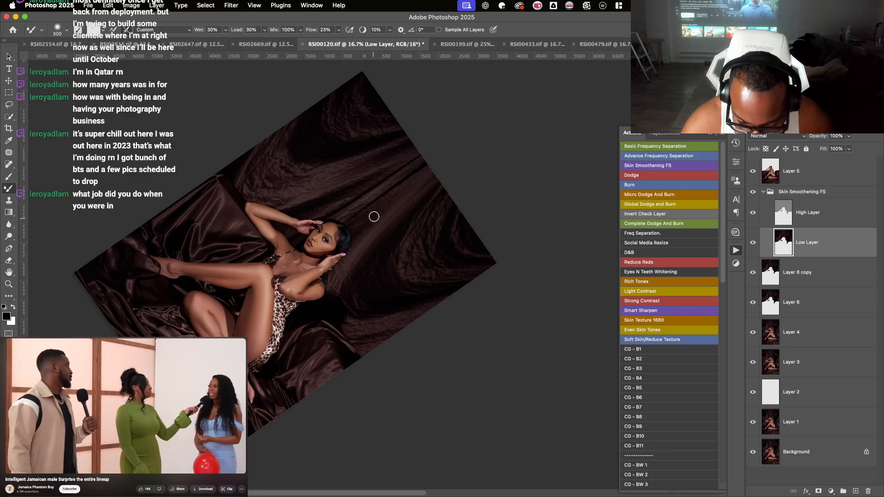
key("r")
left_click_drag(439, 152, 372, 176)
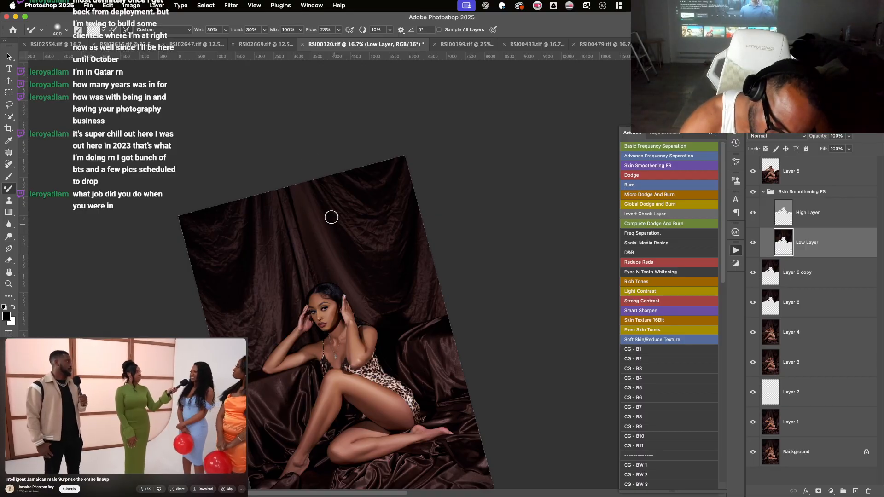
key("r")
left_click_drag(332, 217, 339, 197)
key("]")
key("]")
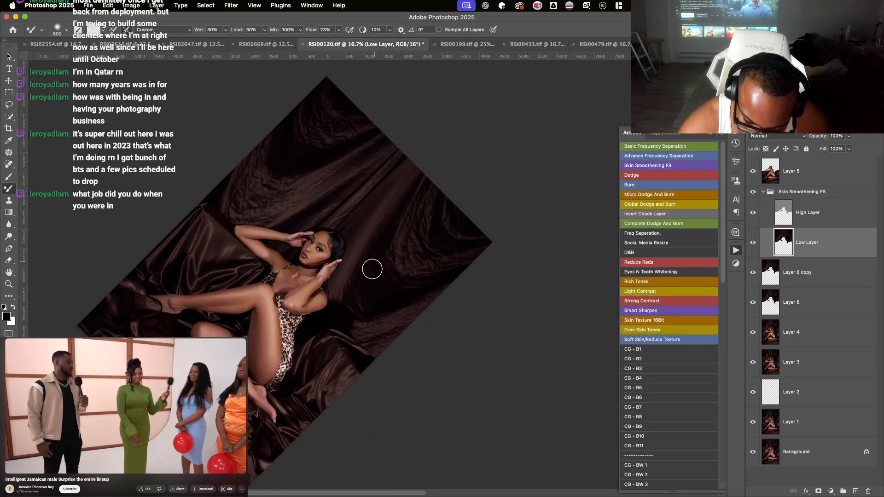
- Blend the wrinkles along the backdrop's outer edge and upper corner, adjusting the Mixer Brush size for the narrower areas
key("r")
left_click_drag(371, 257, 424, 204)
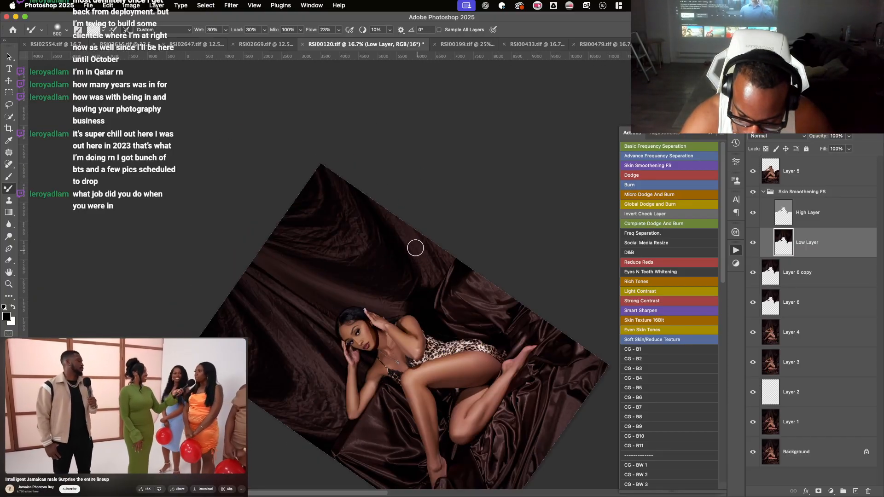
key("bracketleft")
key("bracketleft")
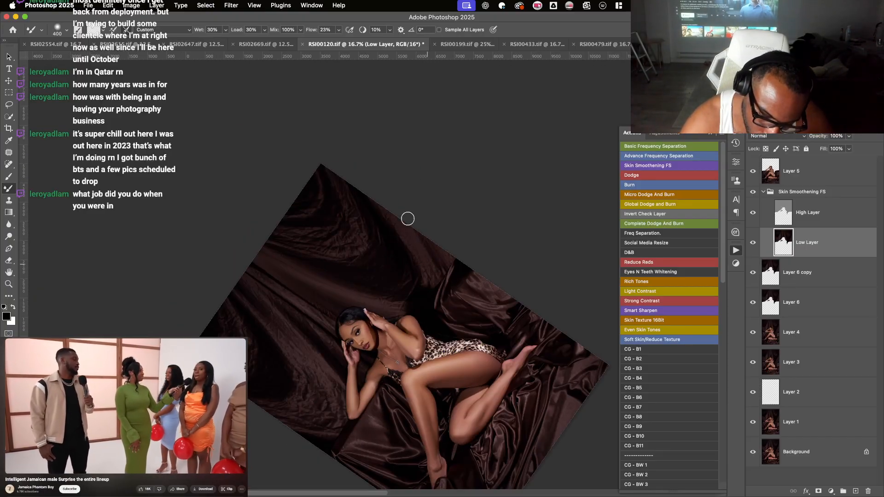
key("bracketright")
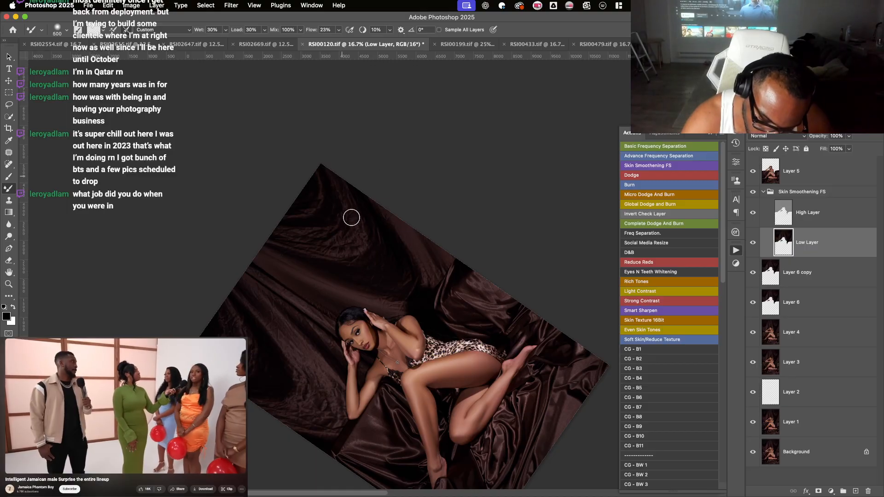
- Smooth the broad wrinkled area of the upper backdrop with the Mixer Brush enlarged to 700
key("r")
mouse_move(358, 239)
left_mouse_down()
mouse_move(363, 200)
mouse_move(405, 232)
left_mouse_up()
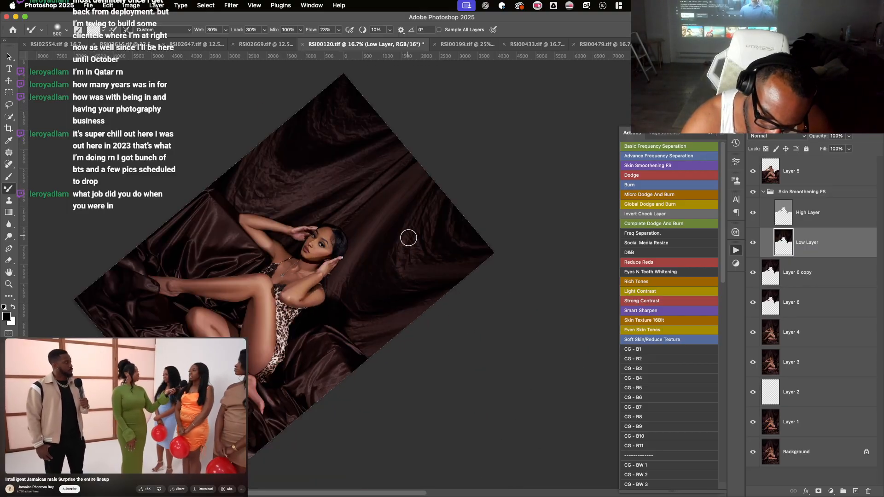
key("bracketright")
key("bracketright")
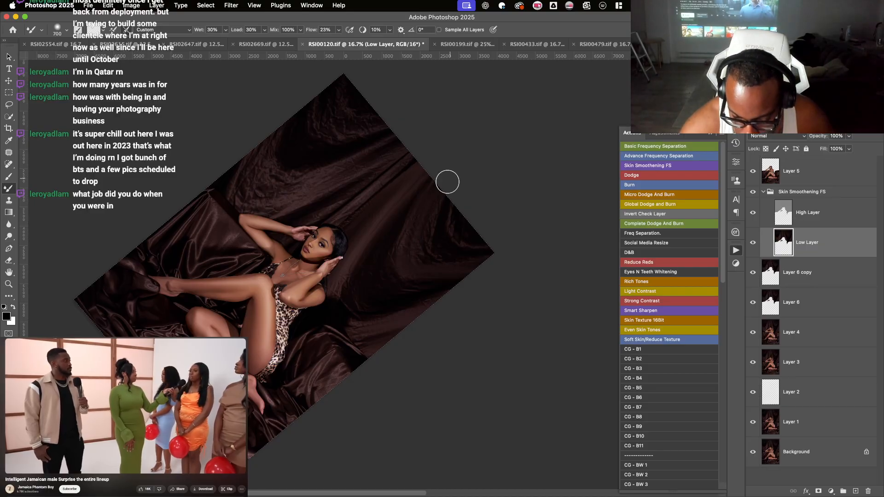
- Smooth the folds in the backdrop's upper-right area on Low Layer with the Mixer Brush at sizes 250 to 400
key("r")
mouse_move(421, 207)
left_mouse_down()
mouse_move(423, 188)
mouse_move(412, 177)
mouse_move(459, 223)
mouse_move(467, 246)
left_mouse_up()
key("super+equal")
key("r")
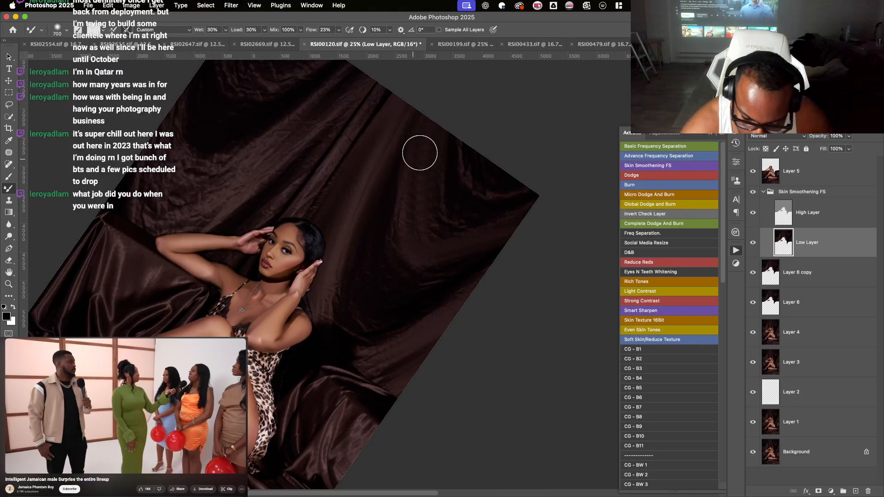
key("bracketleft")
key("bracketleft")
key("bracketleft")
key("bracketleft")
key("bracketleft")
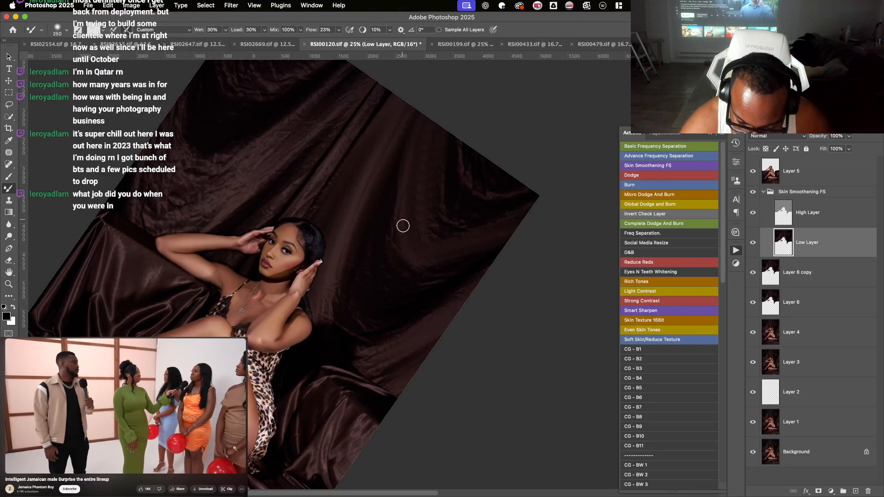
key("bracketright")
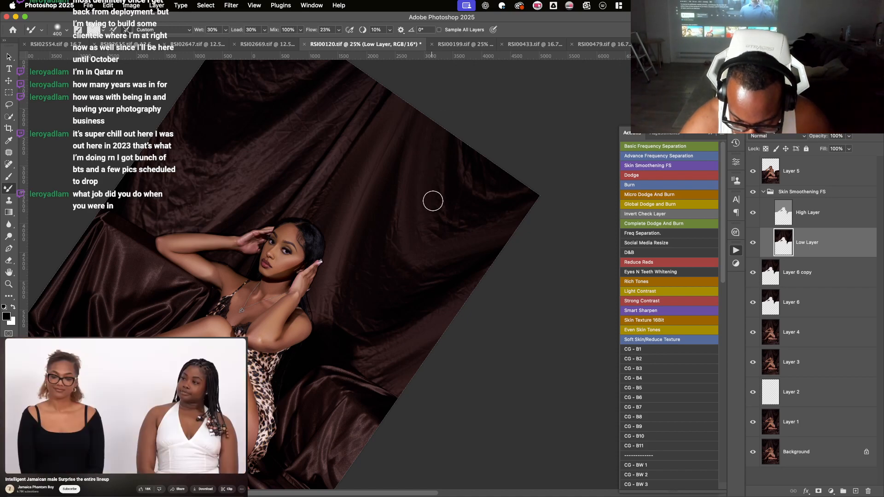
- Blend the wrinkles below the backdrop's top edge, right of centre, with the Mixer Brush at sizes 250 and 300
key("r")
left_click_drag(459, 86, 277, 113)
key("bracketleft")
key("bracketleft")
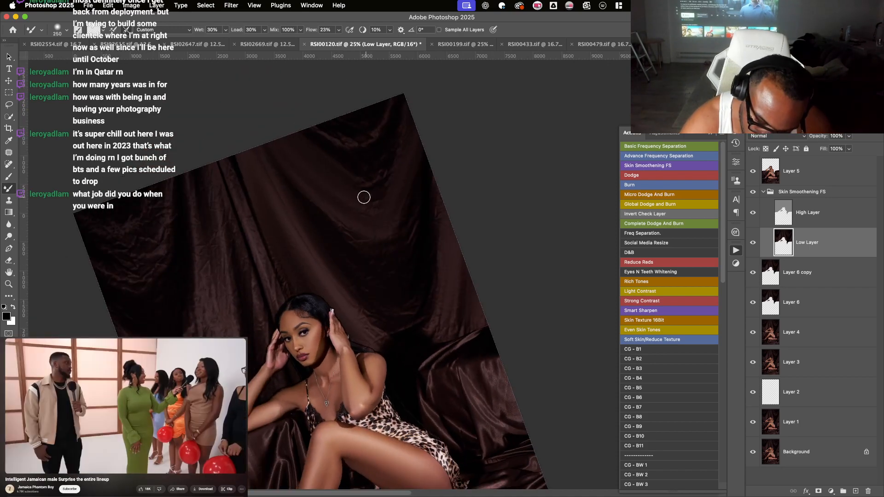
key("bracketright")
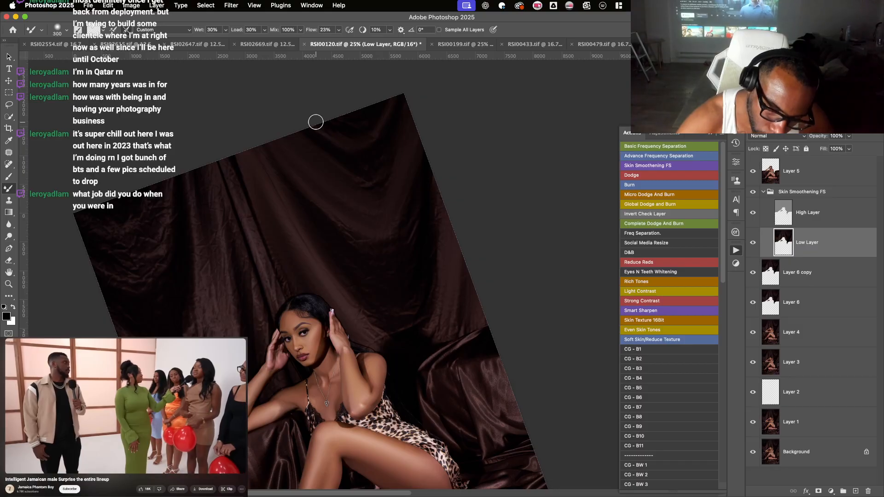
- Smooth the backdrop's upper-right corner and right side with the Mixer Brush, enlarging it from 300 to 500
key("r")
left_click_drag(443, 153, 374, 132)
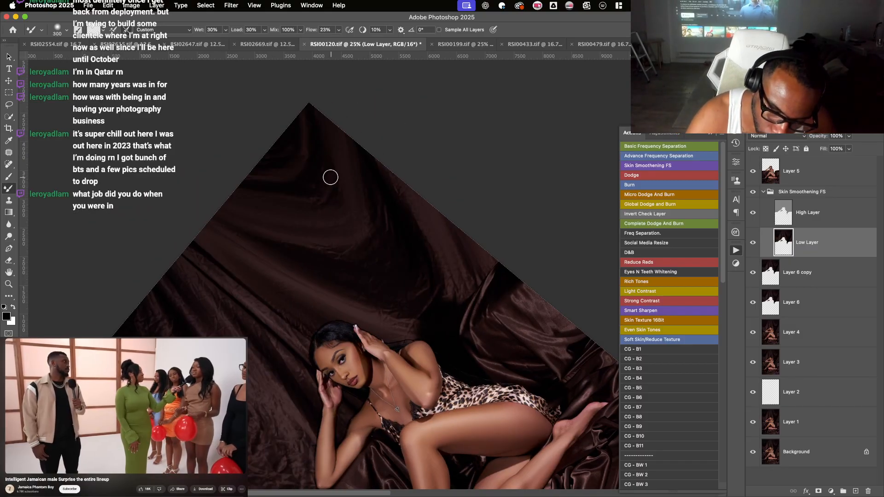
key("bracketright")
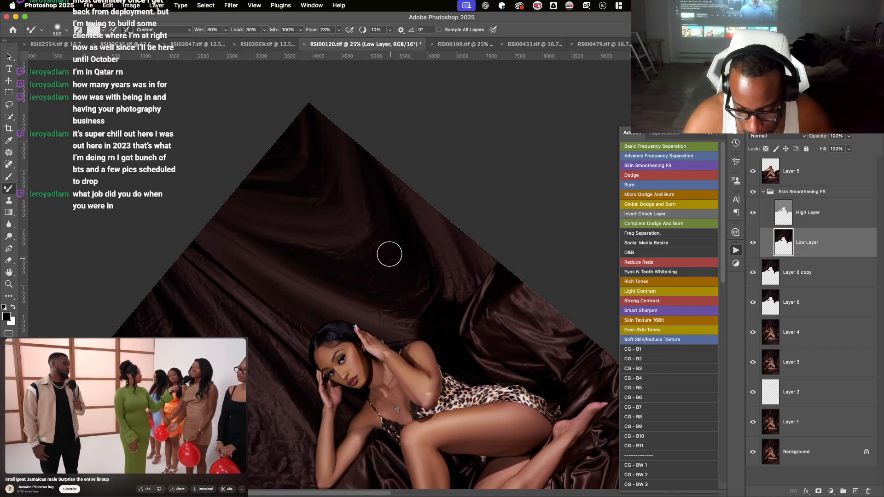
key("bracketright")
key("r")
mouse_move(372, 288)
left_mouse_down()
mouse_move(438, 174)
mouse_move(395, 231)
left_mouse_up()
key("r")
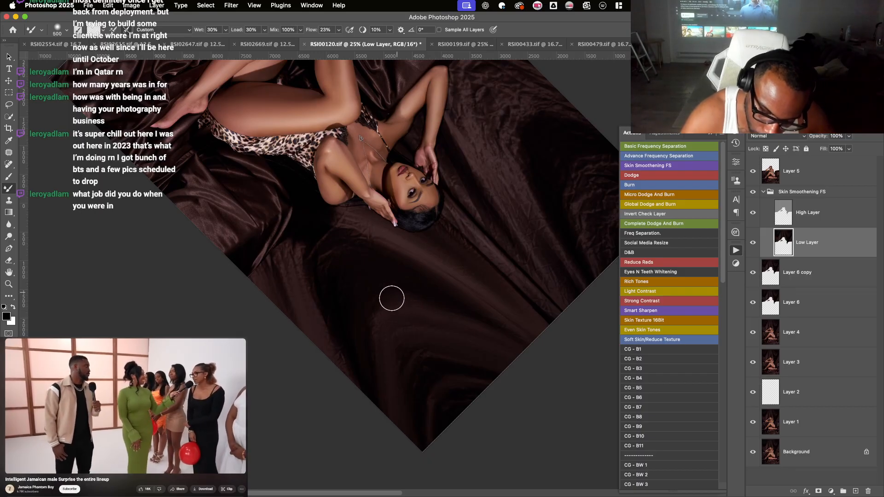
key("r")
left_click_drag(405, 422, 295, 307)
key("r")
left_click_drag(403, 286, 381, 301)
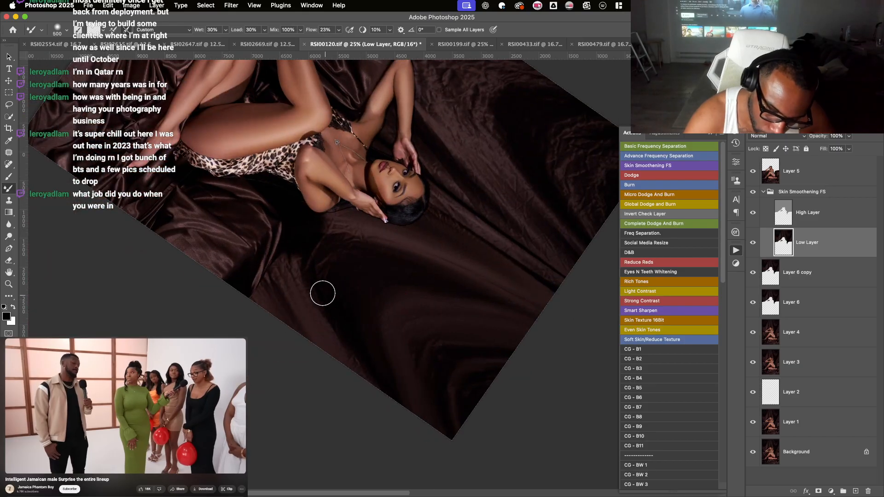
- Blend the backdrop's right edge above the drapery with the Mixer Brush at 300 and the area beside her head at 400
key("bracketleft")
key("bracketleft")
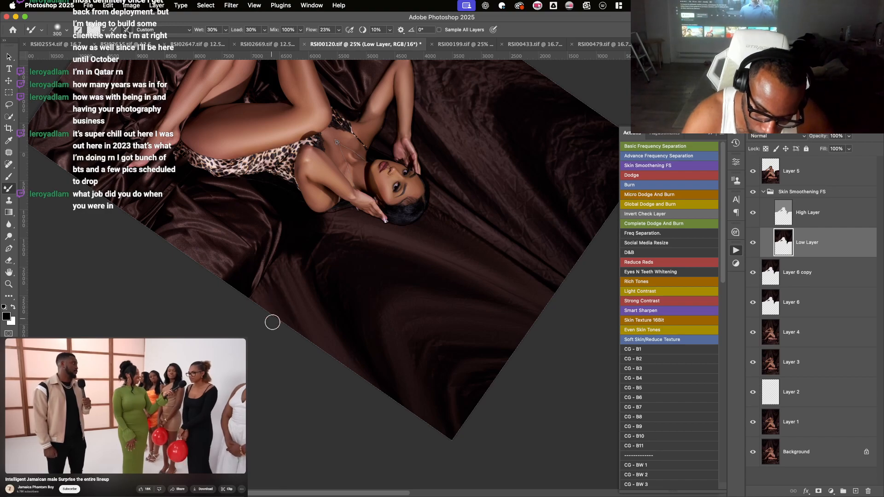
key("r")
mouse_move(329, 389)
left_mouse_down()
mouse_move(351, 388)
mouse_move(428, 247)
mouse_move(407, 251)
left_mouse_up()
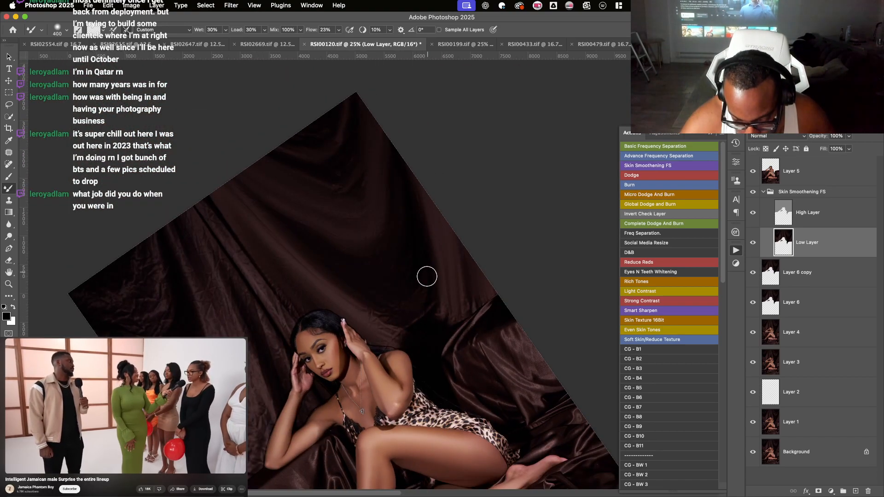
key("bracketright")
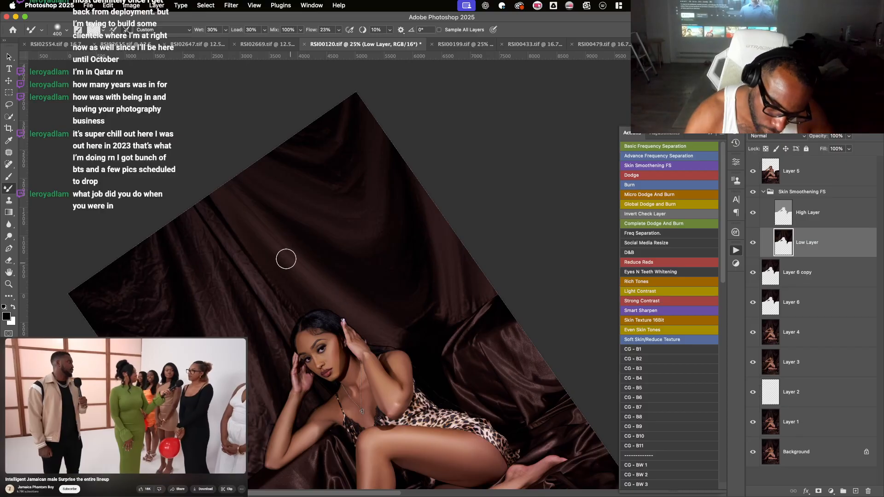
- Soften the narrow vertical folds above the woman's head with the Mixer Brush at sizes 125 to 200
key("r")
left_click_drag(223, 164, 513, 397)
key("bracketleft")
key("bracketleft")
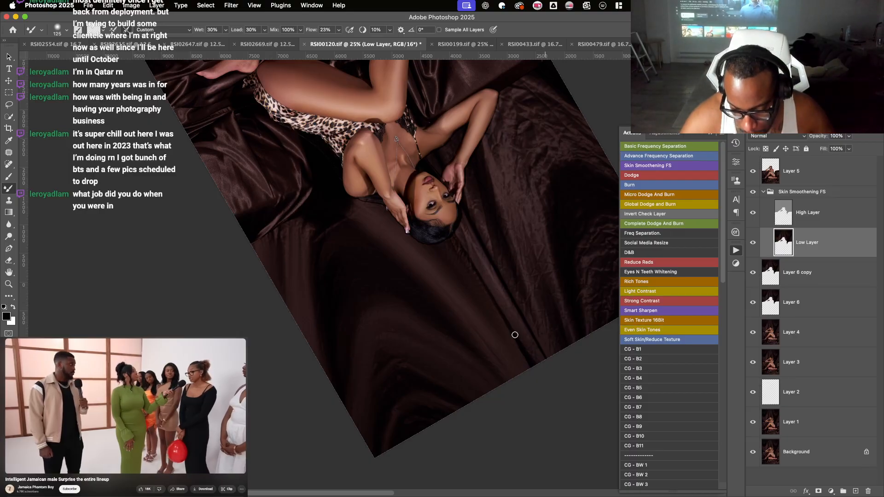
key("bracketright")
key("bracketright")
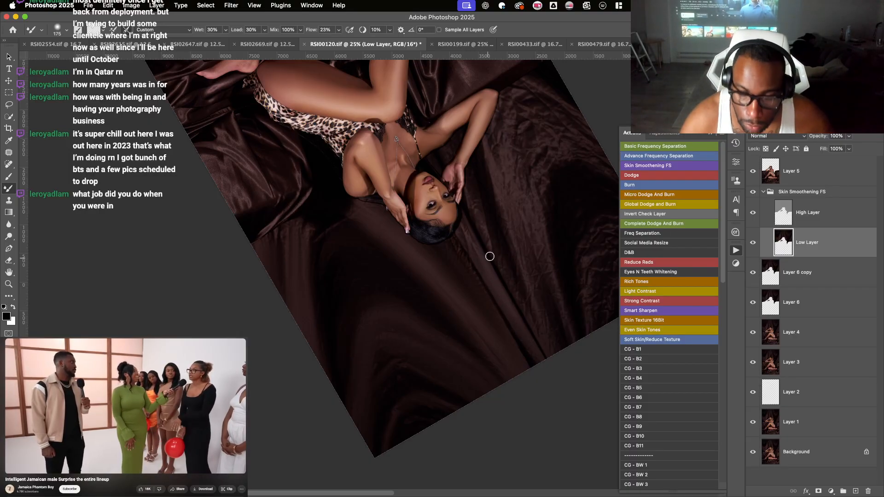
key("bracketleft")
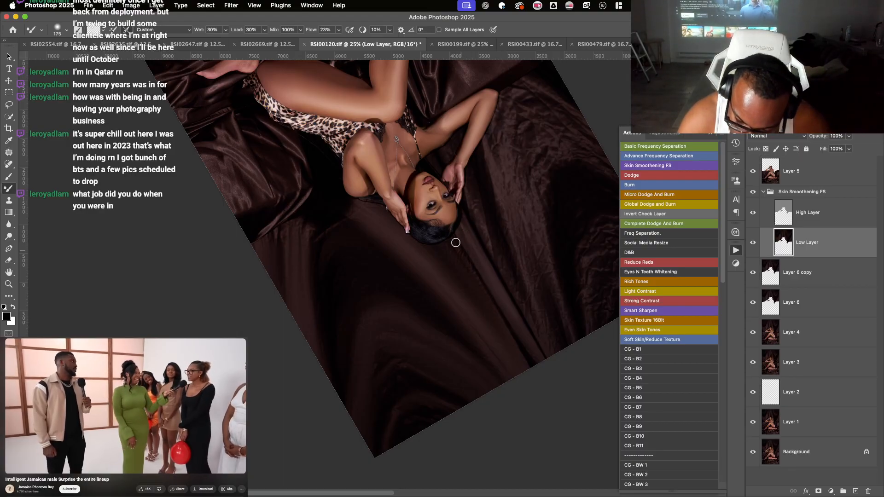
key("bracketright")
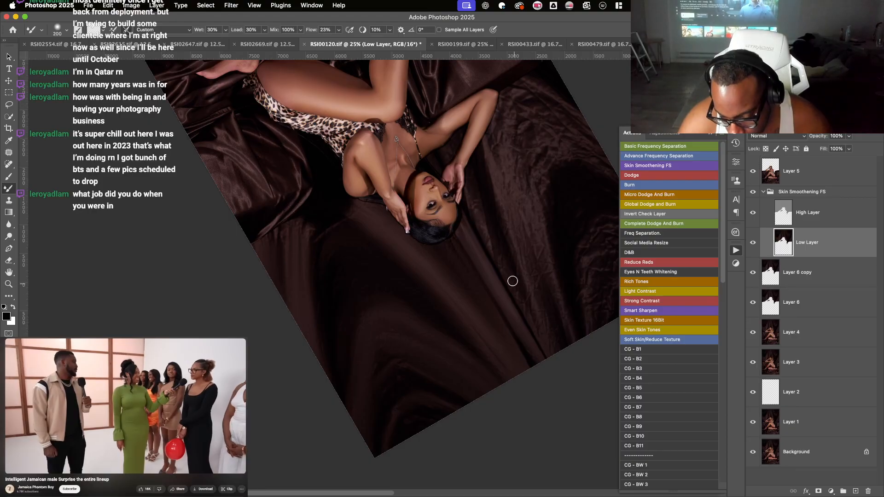
- Refine the folds running from her hairline to the backdrop's top edge with the Mixer Brush between 150 and 250
key("bracketleft")
key("bracketleft")
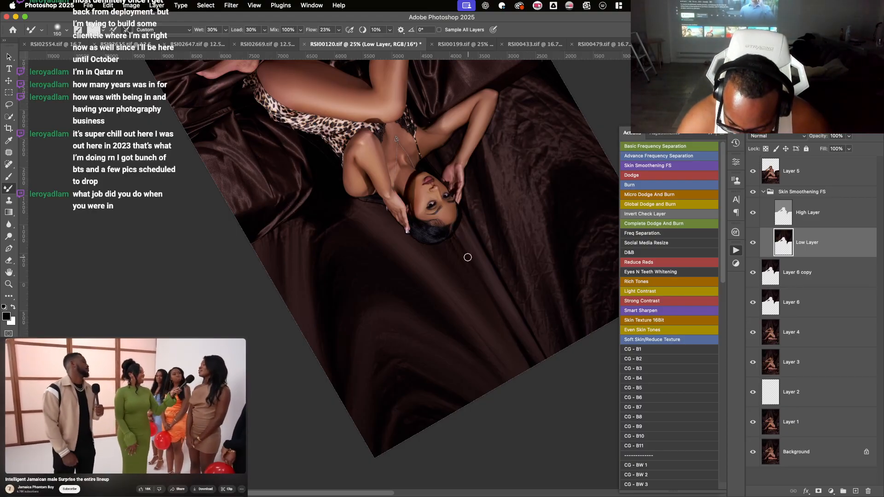
key("bracketright")
key("bracketright")
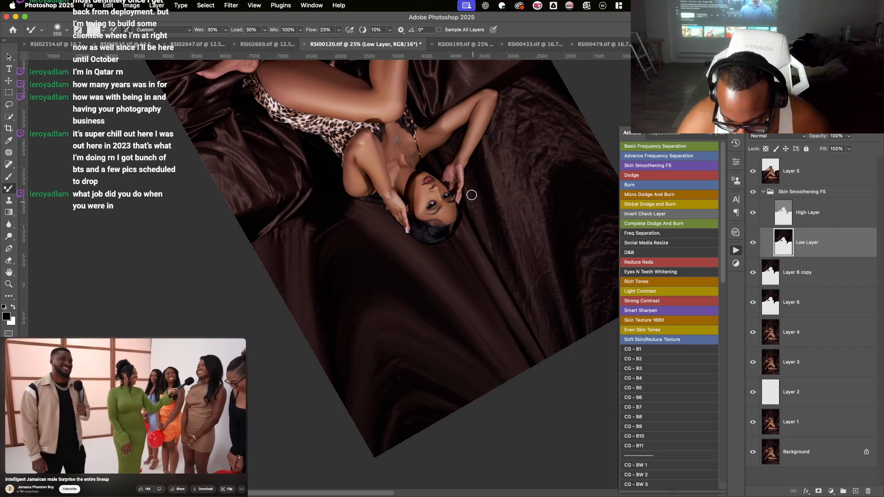
key("bracketright")
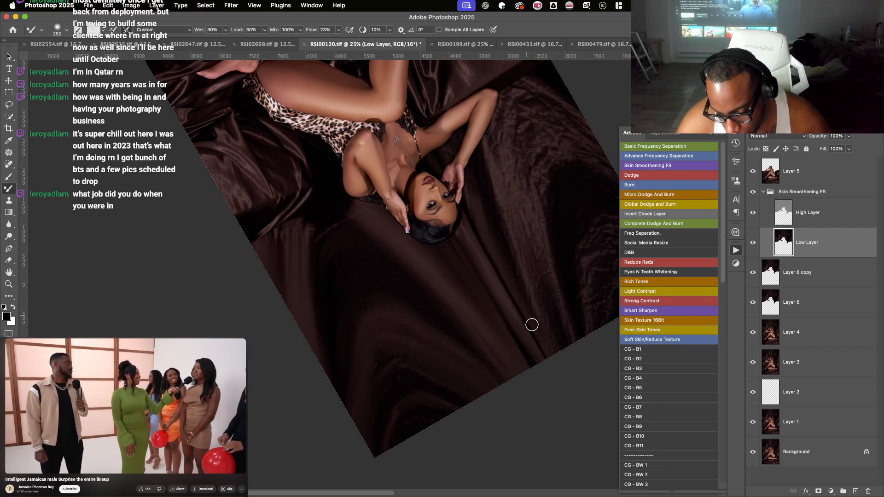
- Smooth the long folds just left of the backdrop's centre with the Mixer Brush, enlarging it from 250 to 600
key("r")
left_click_drag(561, 376, 424, 380)
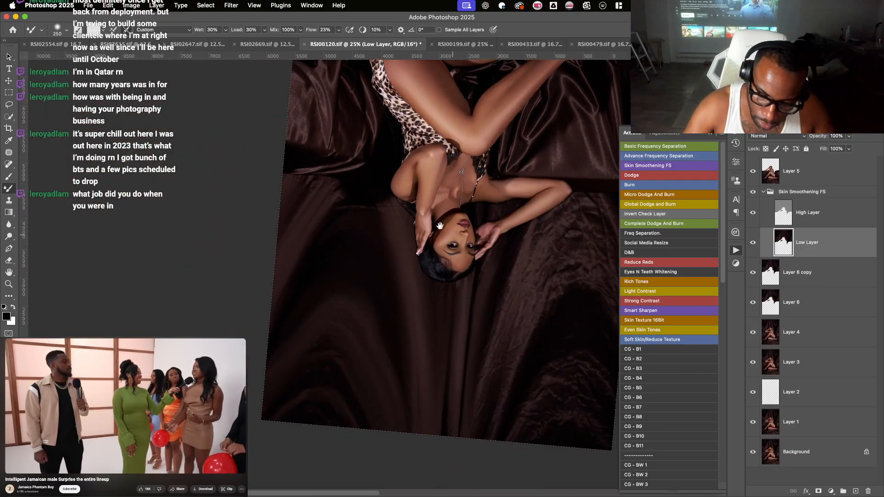
left_click_drag(440, 225, 361, 173)
key("bracketright")
key("bracketright")
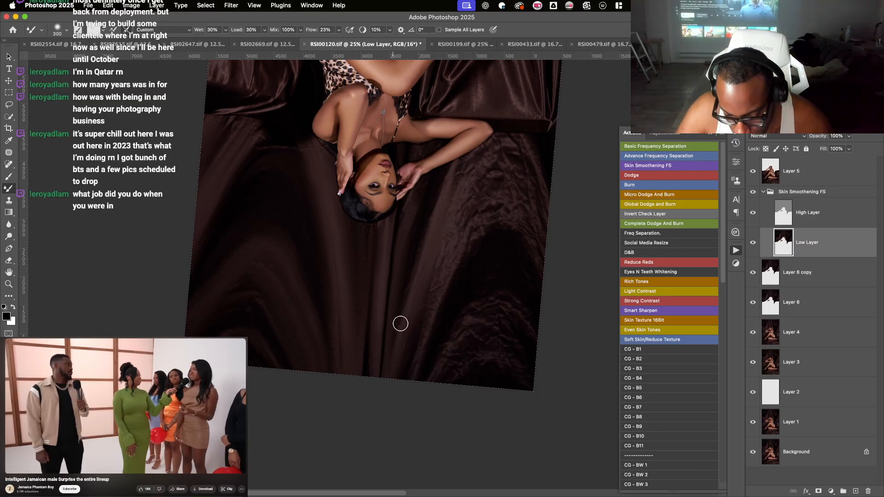
key("bracketleft")
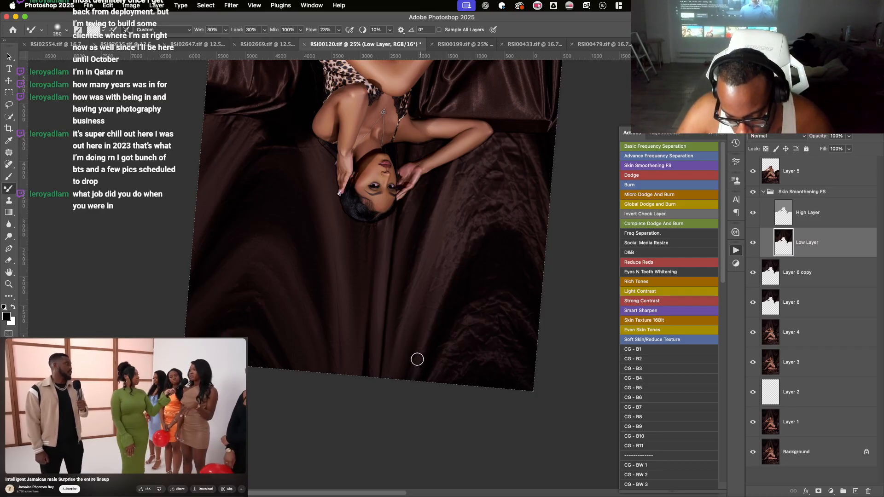
key("bracketright")
key("bracketright")
key("bracketright")
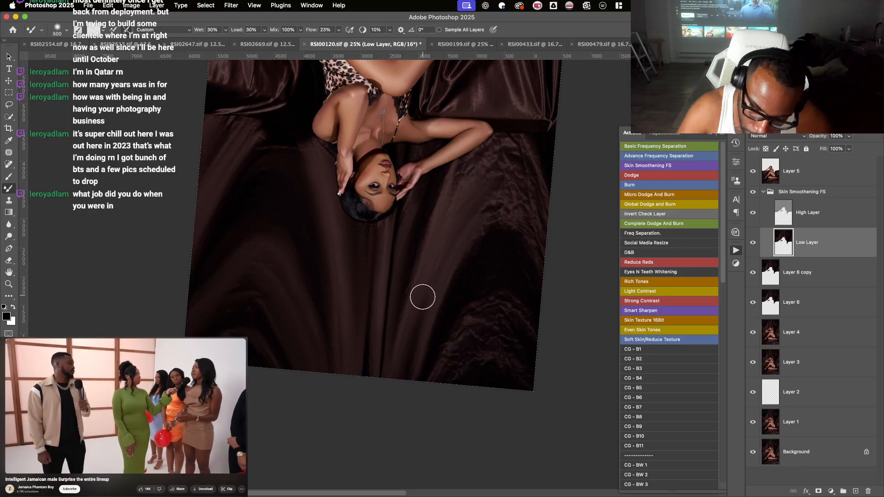
- Blend the backdrop beside her forearm and elbow with the Mixer Brush reduced to 300 and 250
key("r")
left_click_drag(410, 335, 438, 256)
key("space")
left_click_drag(444, 206, 550, 160)
key("bracketleft")
key("bracketleft")
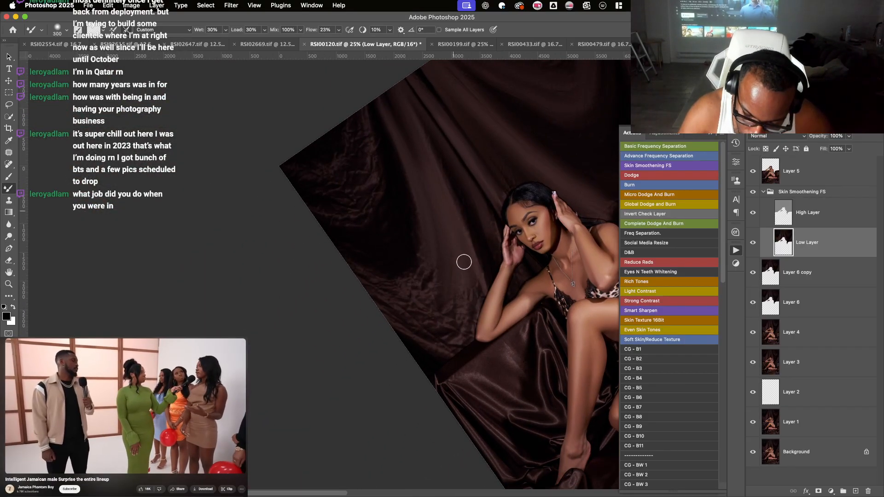
key("bracketleft")
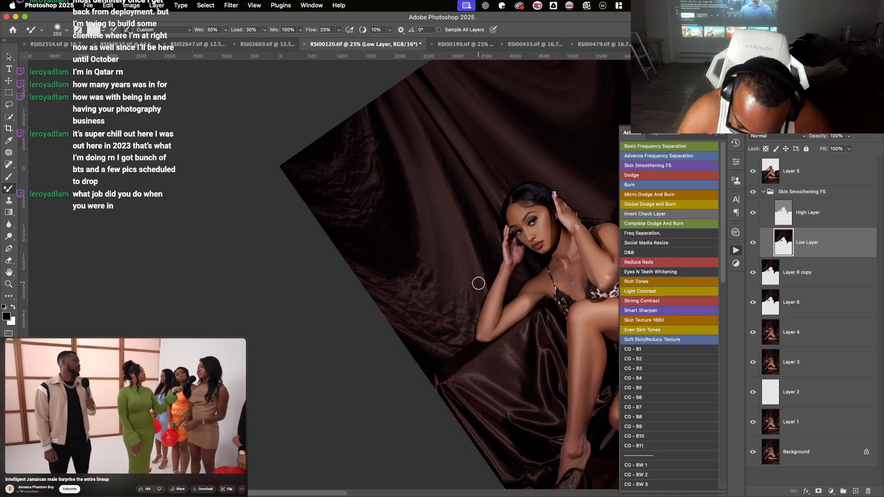
- Smooth the wrinkles from above her elbow along the backdrop's left side with the Mixer Brush at 400 and 500
key("r")
mouse_move(327, 329)
left_mouse_down()
mouse_move(528, 137)
mouse_move(470, 117)
left_mouse_up()
key("space")
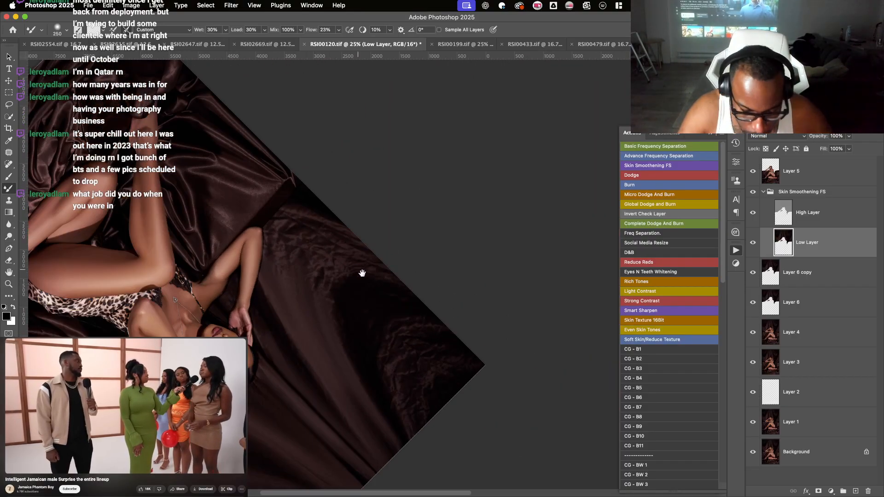
left_click_drag(361, 274, 396, 321)
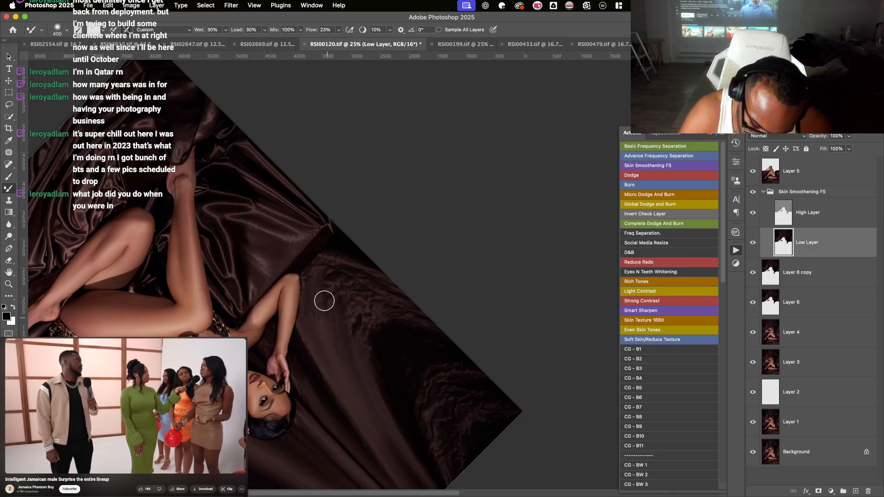
key("bracketright")
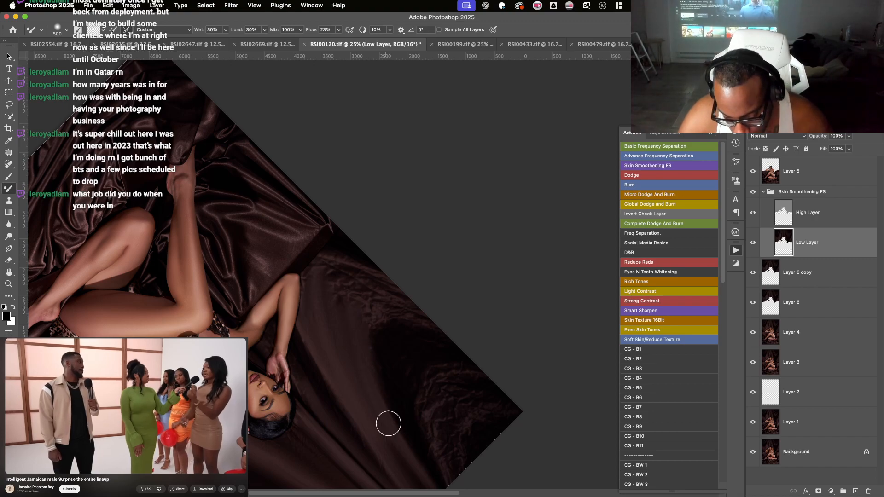
- Blend the remaining wrinkles along the backdrop's left edge above the draped block, enlarging the Mixer Brush from 400 to 700
key("r")
mouse_move(421, 476)
left_mouse_down()
mouse_move(493, 175)
mouse_move(276, 179)
mouse_move(428, 247)
left_mouse_up()
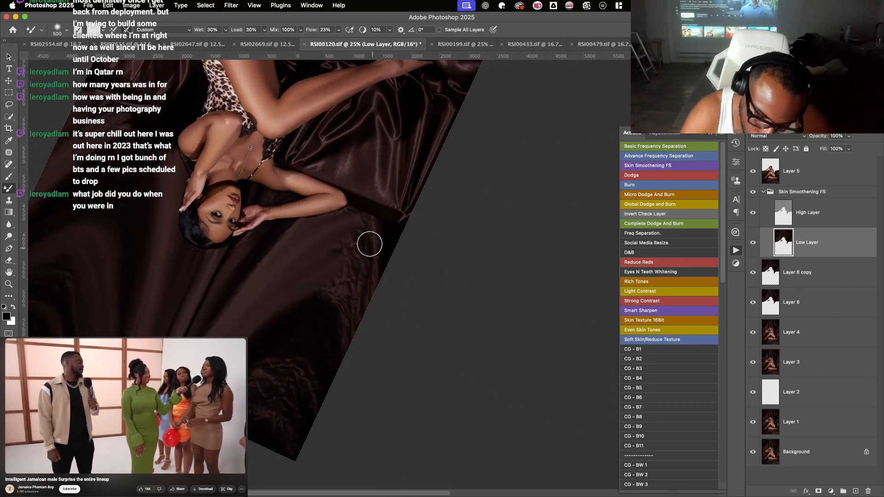
key("bracketleft")
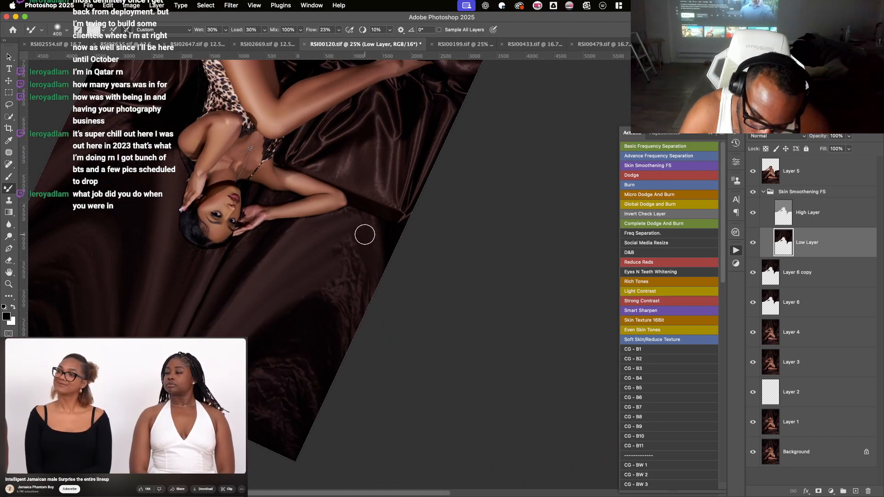
key("bracketright")
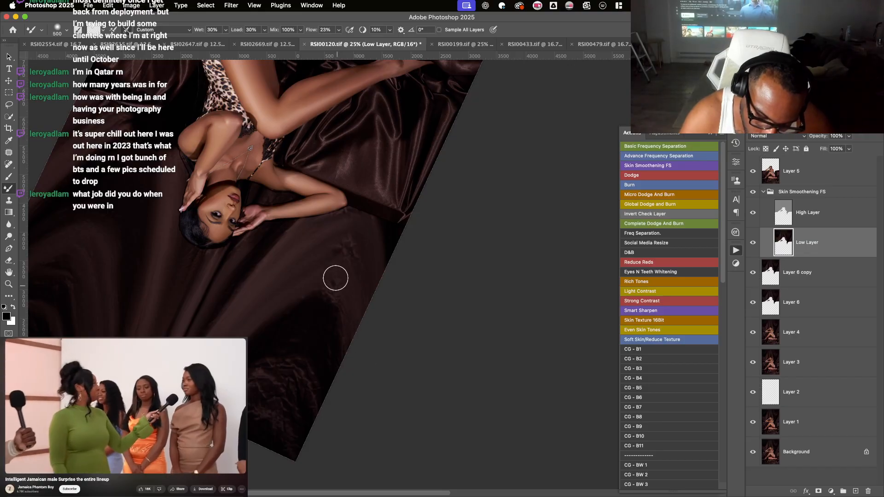
key("bracketright")
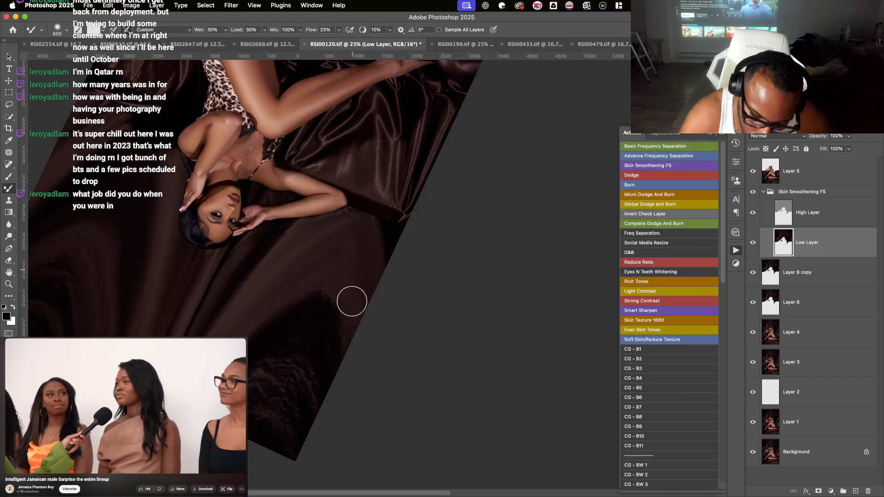
key("bracketright")
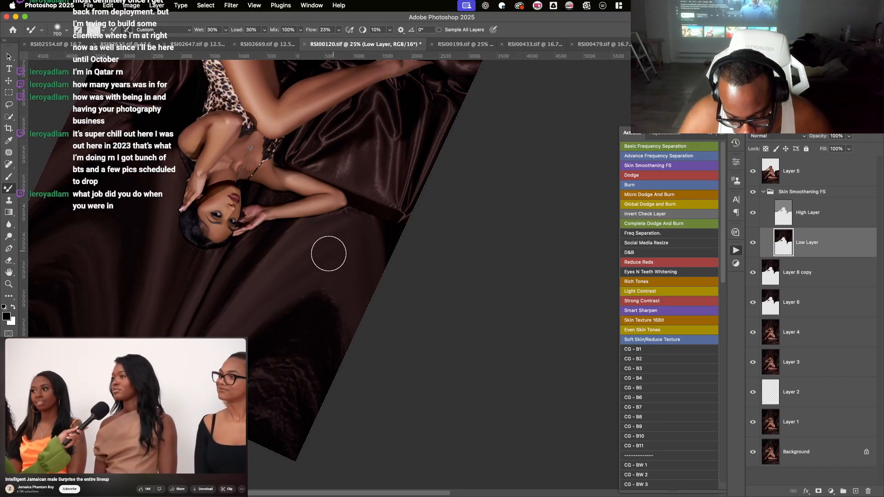
- Smooth the dark wrinkled patch in the backdrop's upper-left corner with the Mixer Brush, reducing it from 600 to 400
key("r")
left_click_drag(357, 302, 356, 321)
left_click_drag(430, 197, 419, 315)
key("bracketleft")
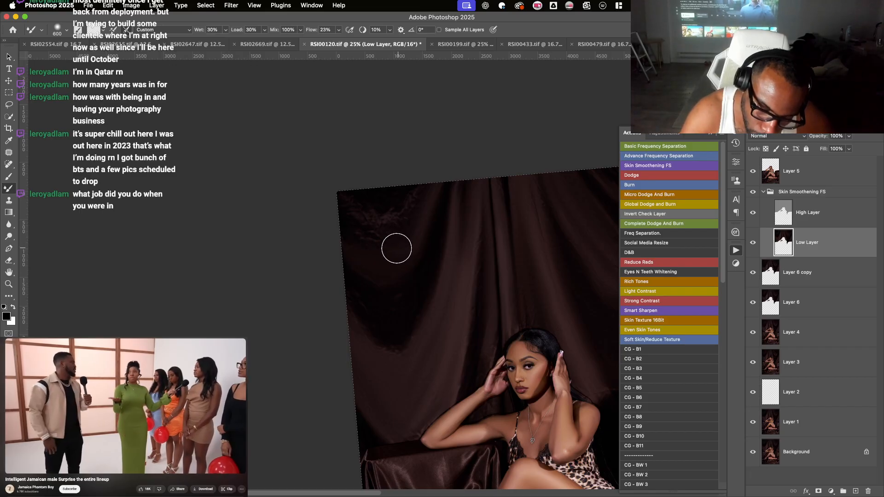
left_click_drag(333, 211, 387, 261)
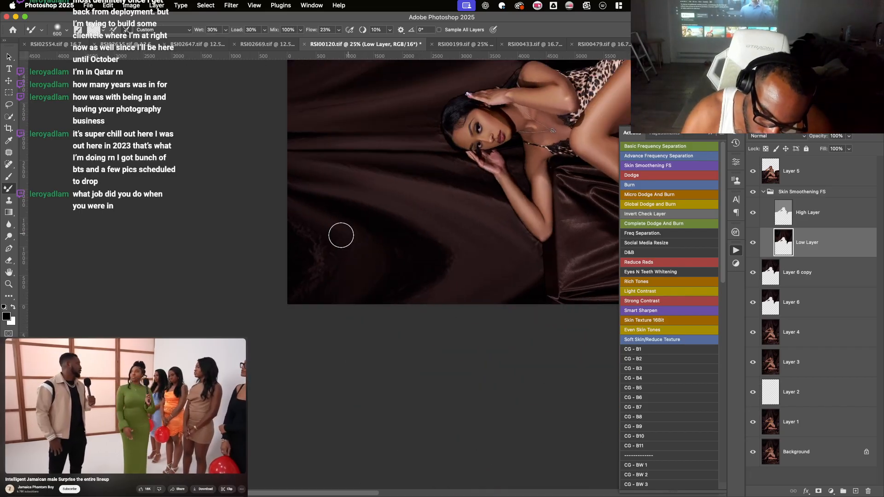
key("bracketleft")
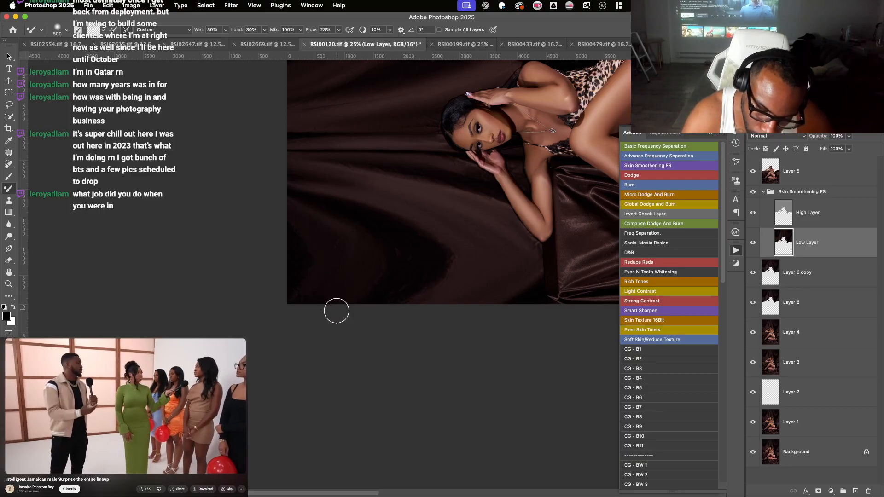
mouse_move(386, 278)
left_mouse_down()
mouse_move(392, 246)
mouse_move(337, 227)
left_mouse_up()
key("bracketleft")
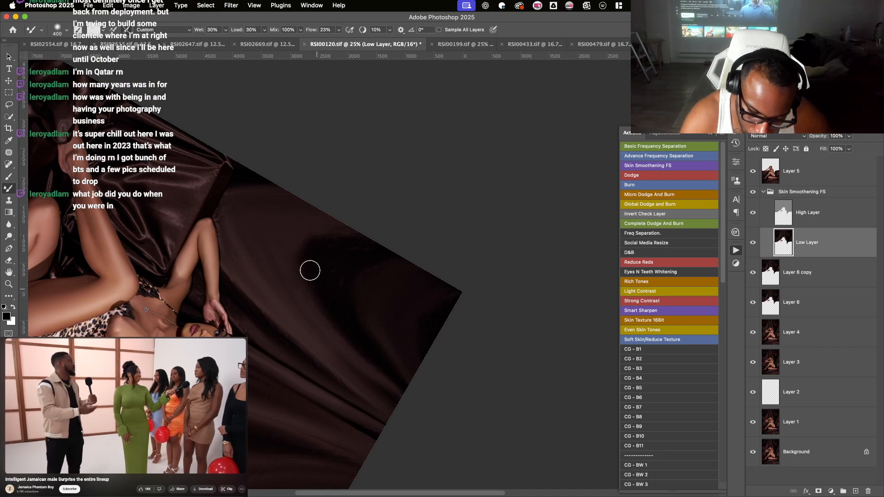
- Blend the backdrop's left edge between the draped block and the upper corner with the Mixer Brush enlarged to 600
key("bracketright")
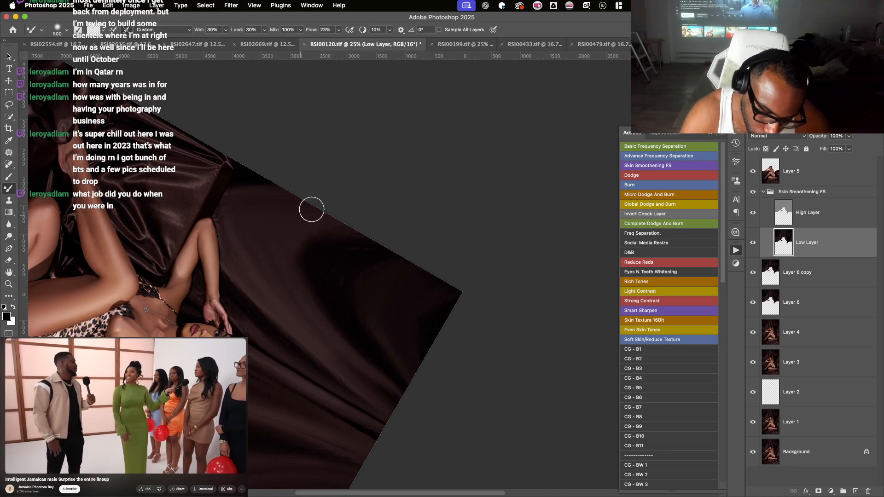
key("bracketright")
key("r")
left_click_drag(328, 176, 266, 294)
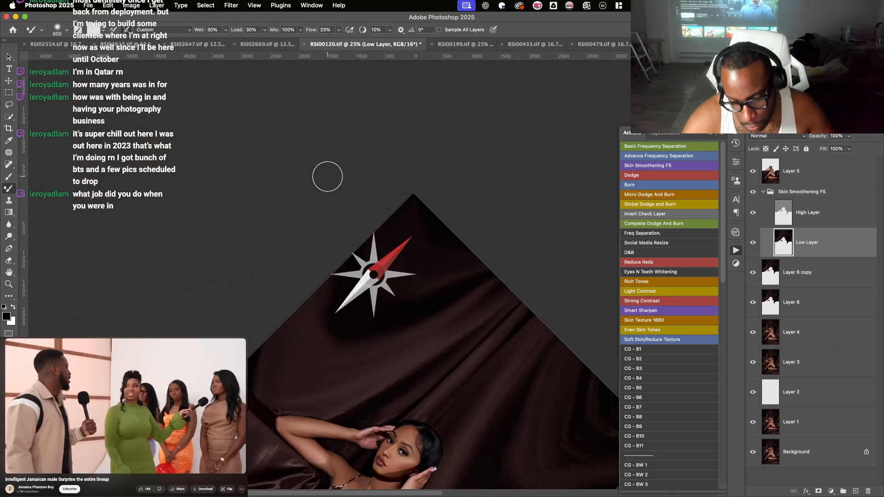
key("r")
left_click_drag(466, 236, 396, 177)
- Smooth the folds right of the backdrop's centre with the Mixer Brush, enlarging it from 300 to 600
key("bracketleft")
key("bracketleft")
key("bracketleft")
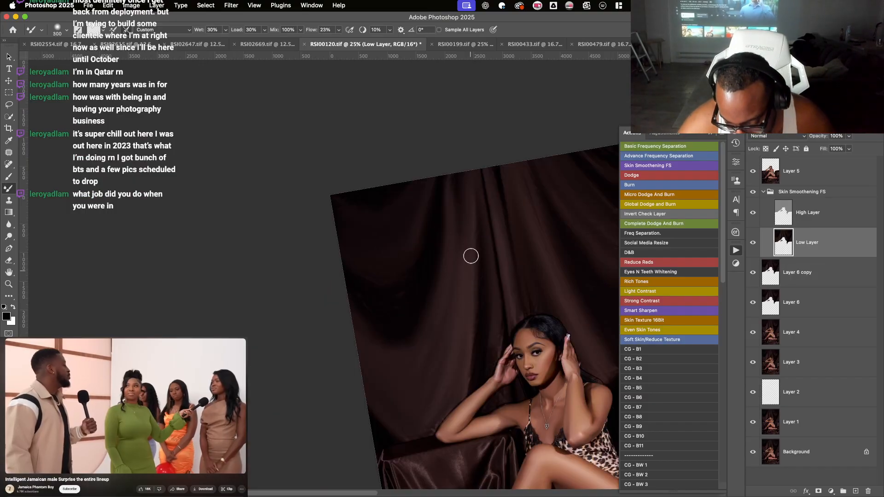
left_click_drag(461, 183, 380, 144)
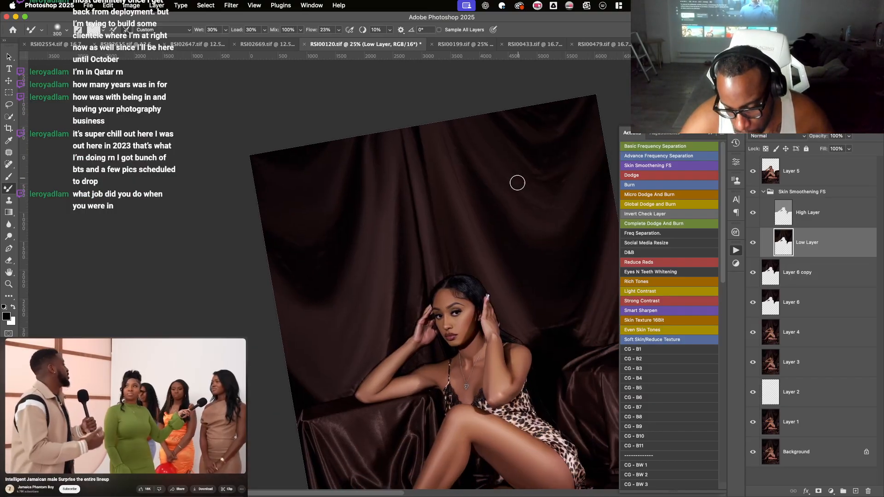
mouse_move(507, 188)
left_mouse_down()
mouse_move(442, 212)
mouse_move(485, 248)
left_mouse_up()
key("r")
key("bracketright")
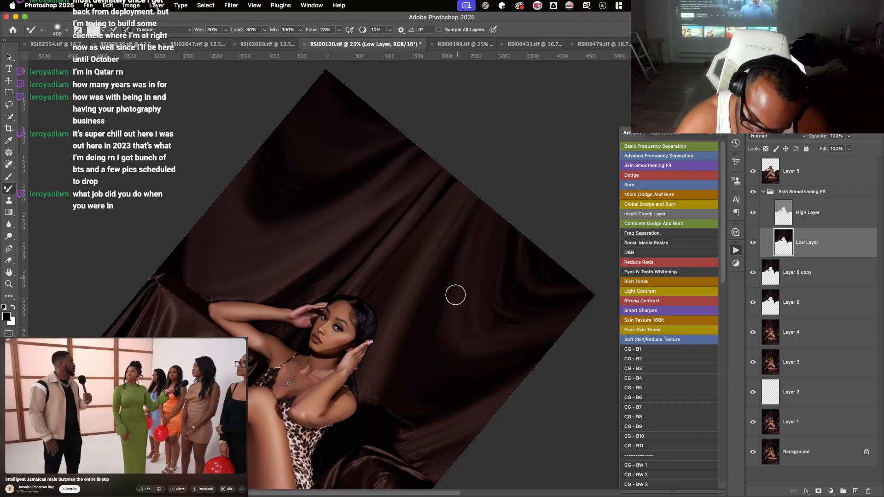
left_click_drag(455, 295, 492, 185)
key("bracketright")
left_click_drag(479, 304, 505, 151)
key("Escape")
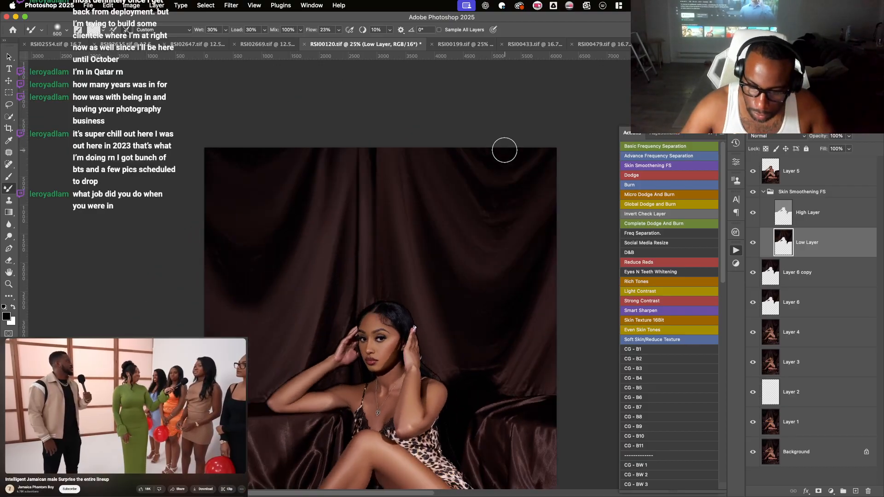
- Try a Gaussian Blur with a radius of 88.4 pixels on the High Layer
key("super+minus")
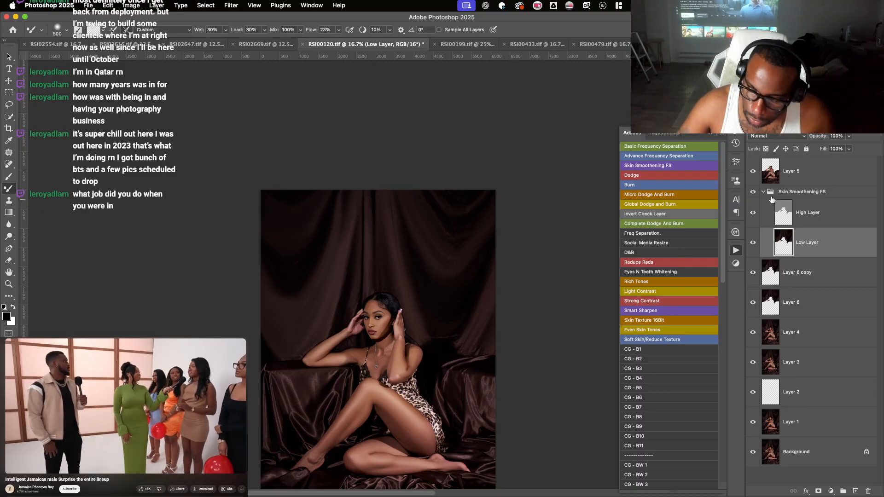
left_click(808, 208)
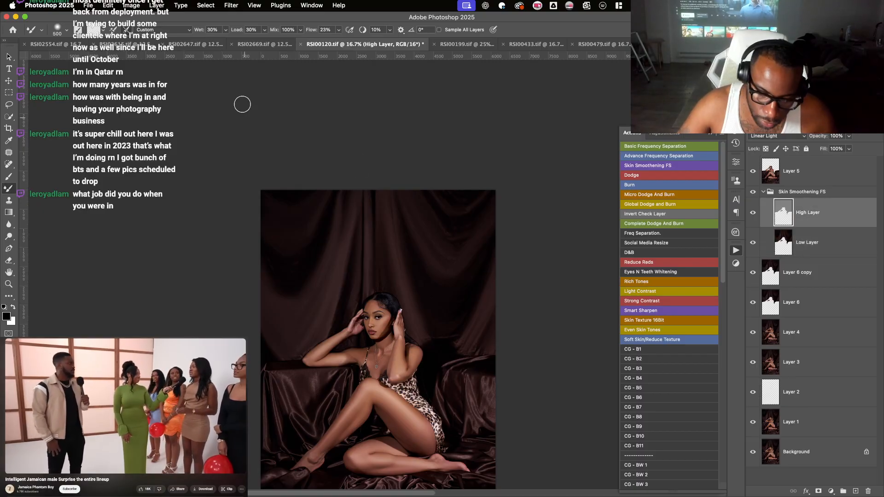
left_click(231, 5)
mouse_move(255, 141)
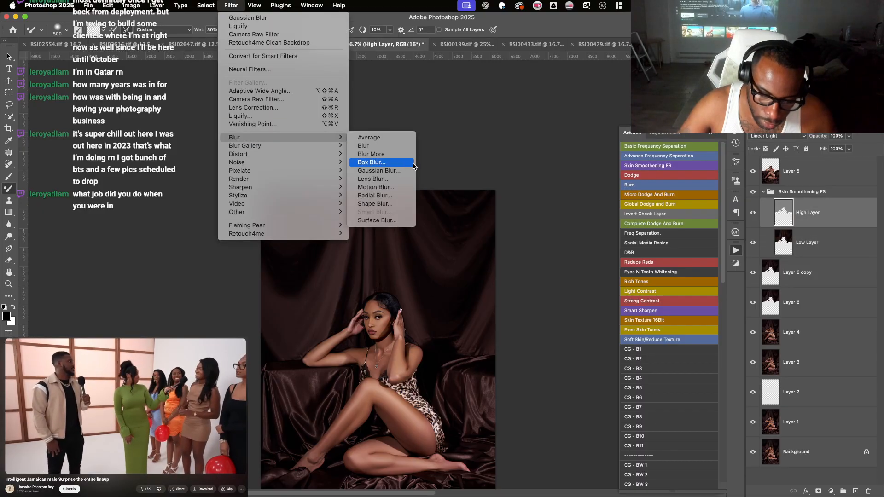
left_click(393, 171)
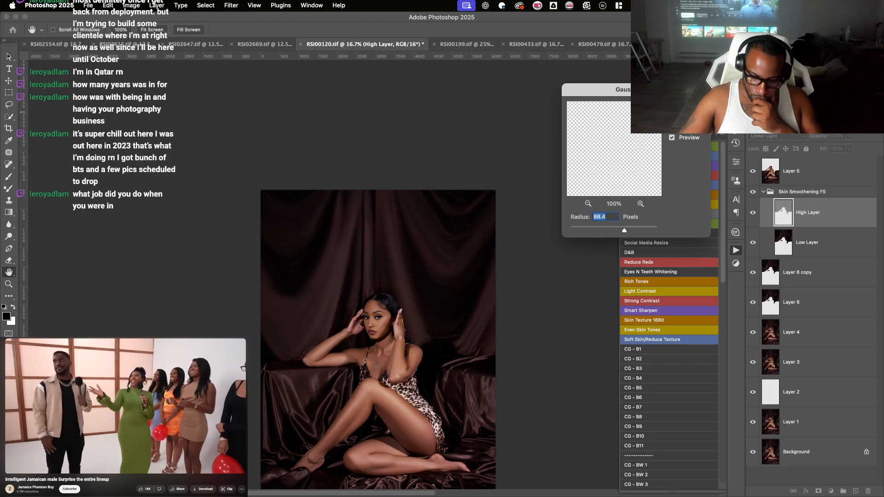
key("Return")
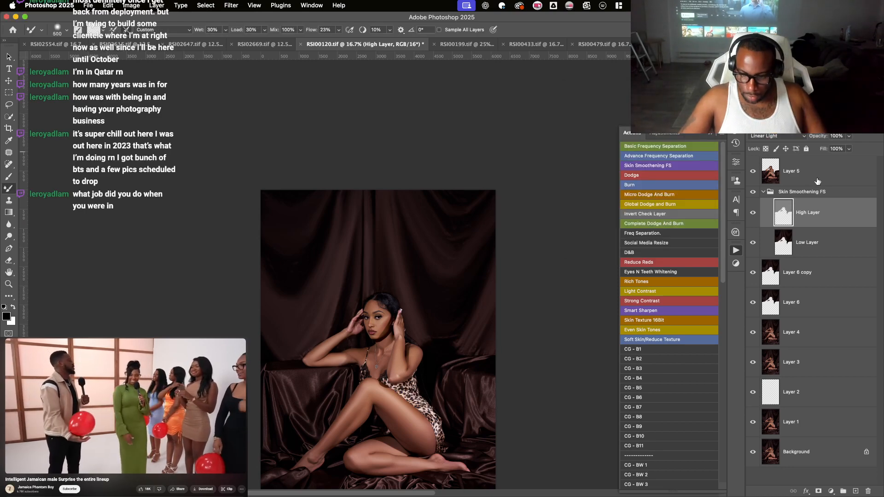
- Discard the painted Skin Smoothening FS group and rebuild it from Layer 6 copy, keeping Layer 5
left_click(818, 191)
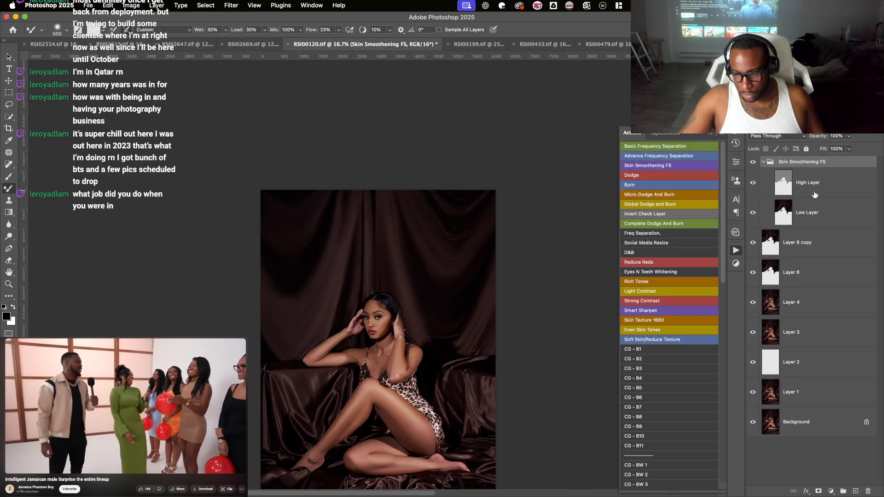
key("super+z")
left_click(813, 193)
key("Delete")
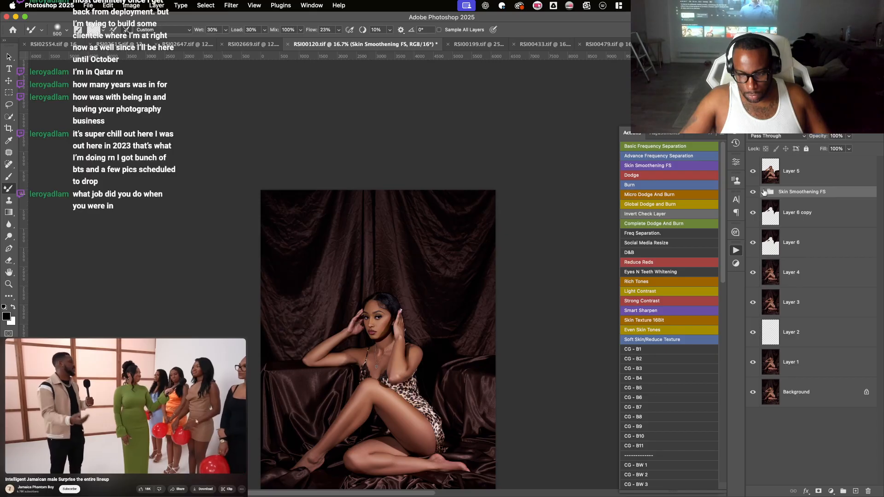
- Try Gaussian Blur on the rebuilt group's High Layer, testing a radius of 1000 and then 0.1 pixels
left_click(764, 192)
left_click(792, 209)
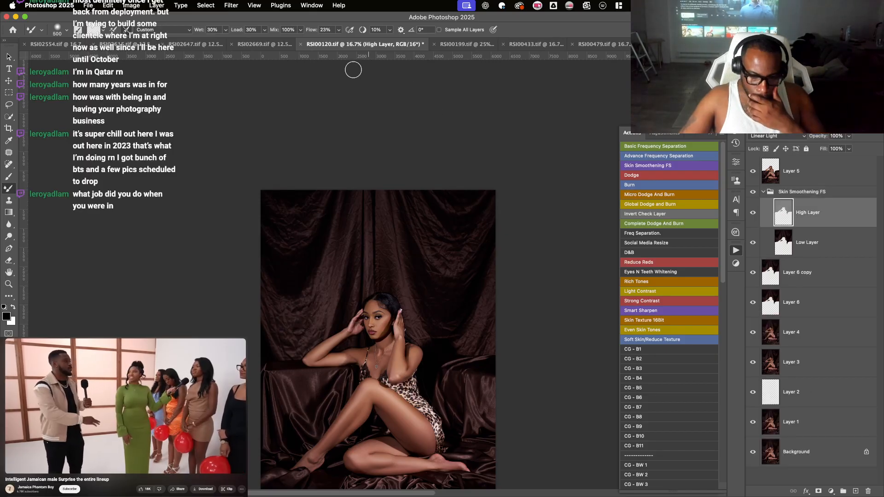
left_click(232, 5)
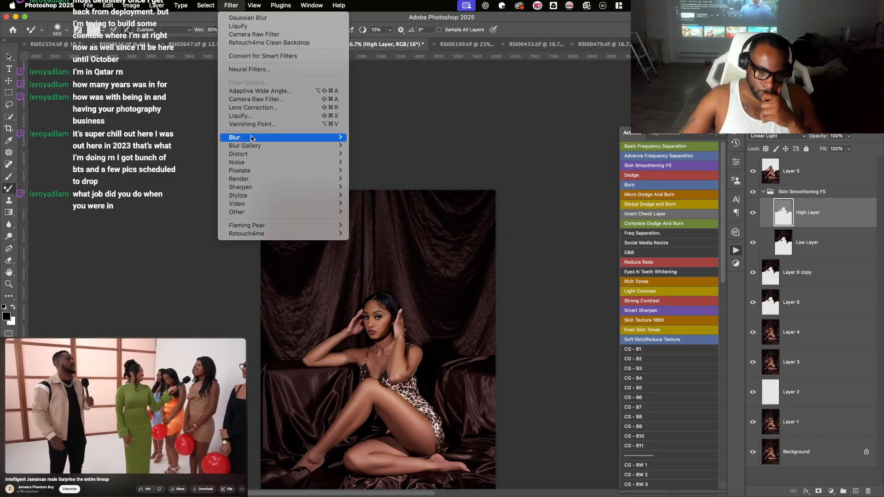
left_click(387, 171)
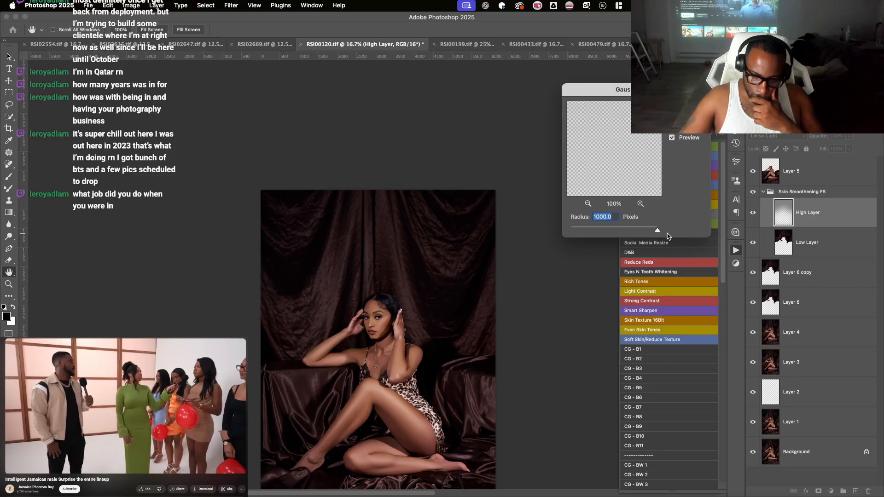
left_click_drag(658, 231, 561, 230)
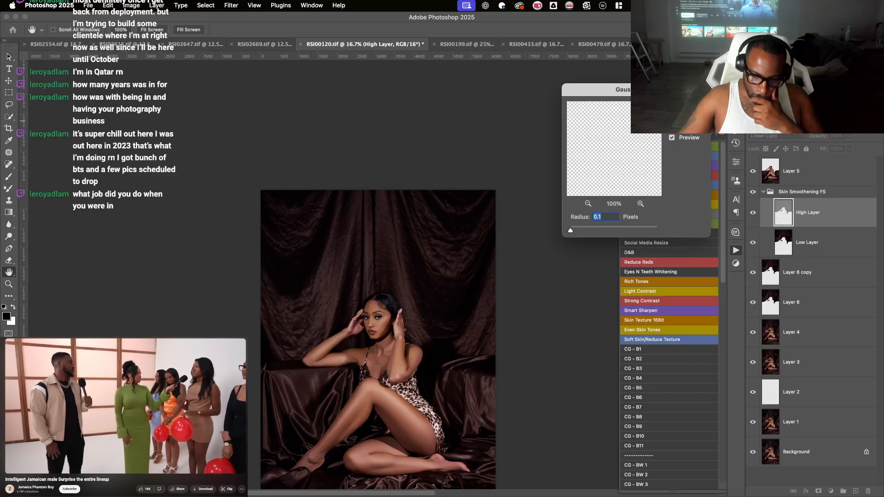
key("Return")
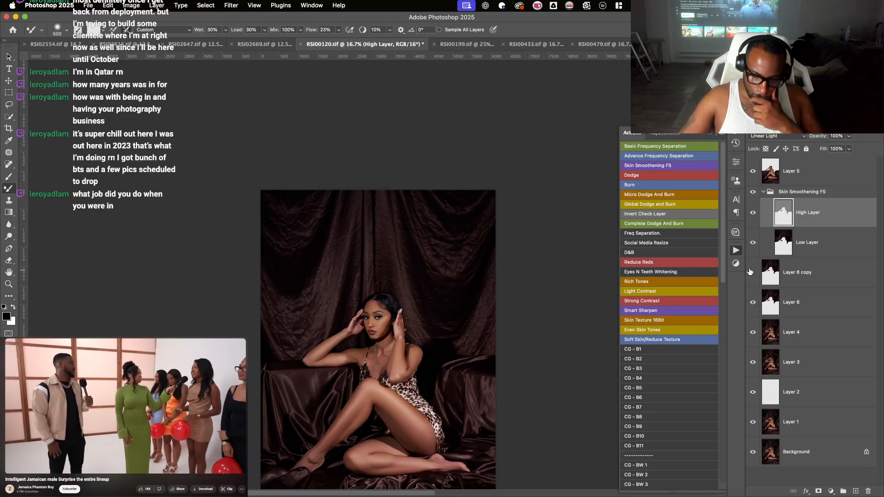
- Hide Layer 6 and Layer 6 copy, and apply the basic Blur filter to the High Layer
left_click(753, 302)
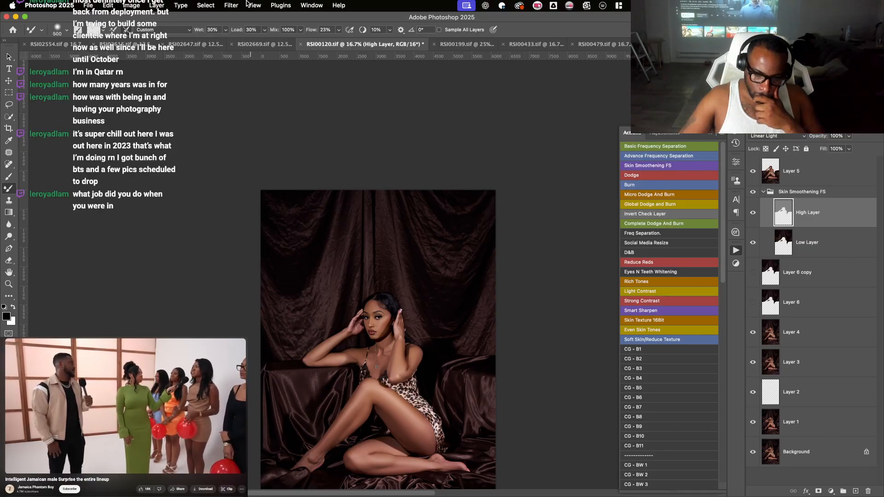
left_click(231, 5)
mouse_move(276, 137)
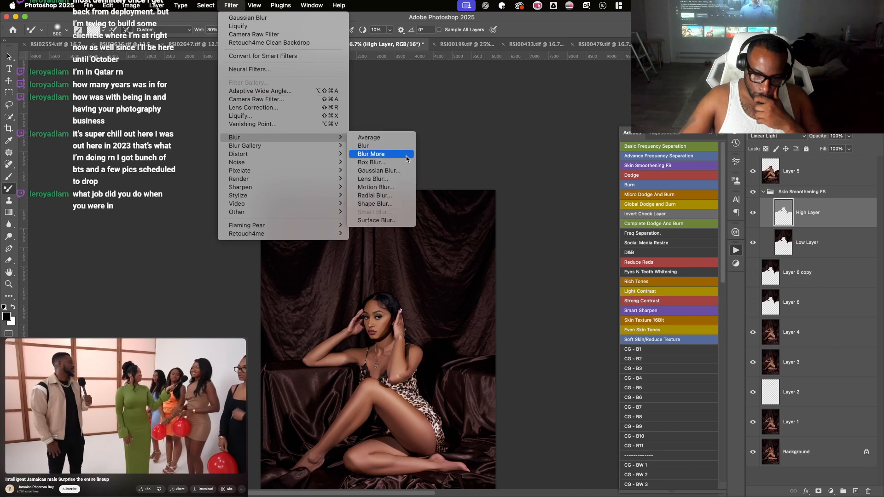
left_click(399, 154)
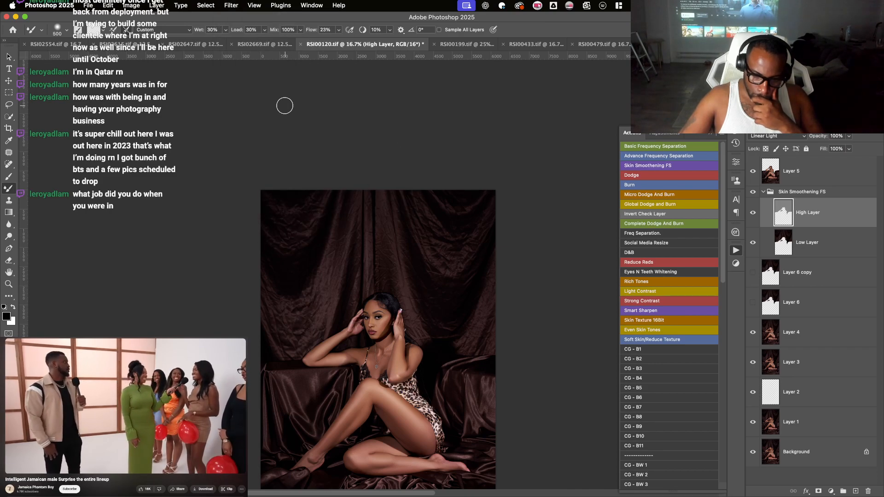
- Try Gaussian Blur on the High Layer again, testing radii from 1000 pixels down to 4.2 pixels
left_click(253, 5)
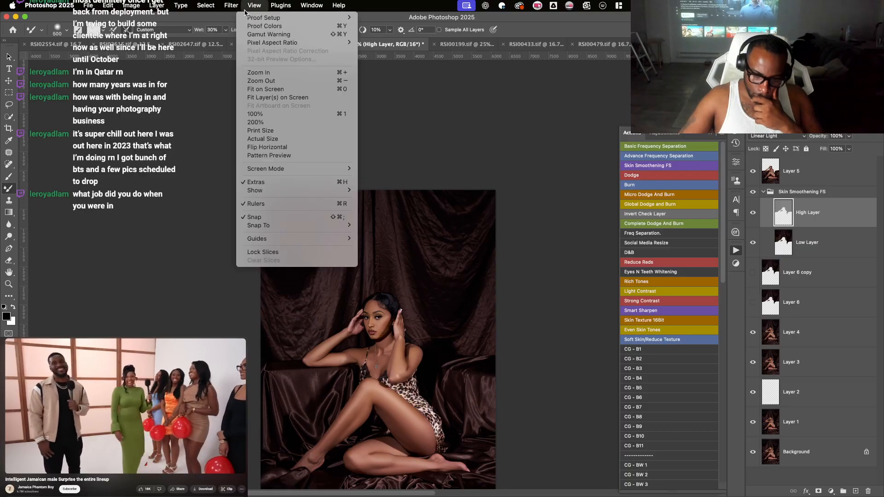
mouse_move(231, 5)
mouse_move(276, 146)
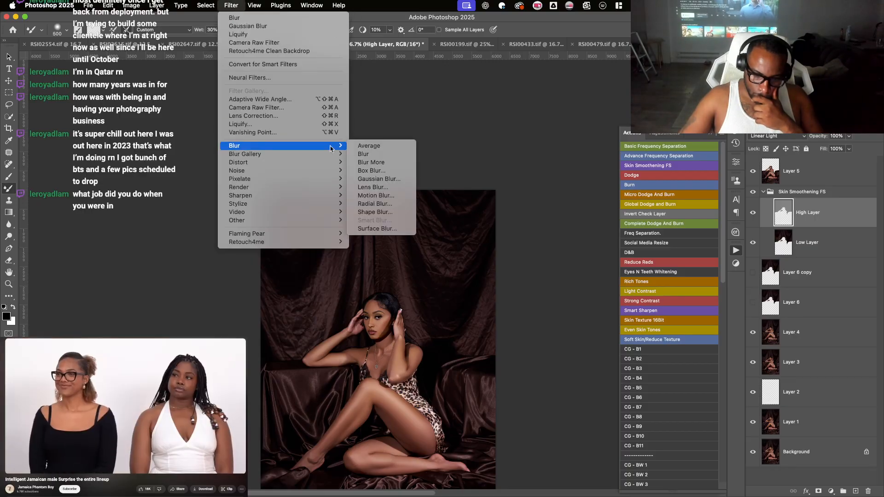
left_click(382, 179)
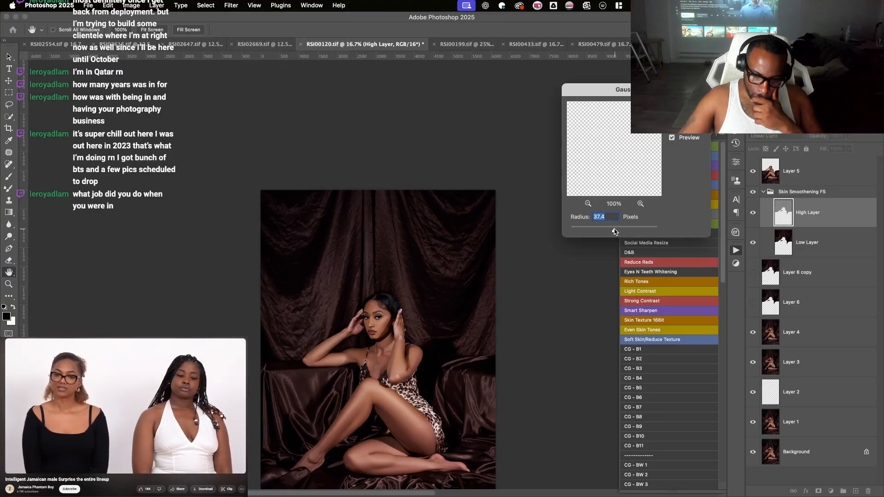
left_click_drag(641, 231, 668, 232)
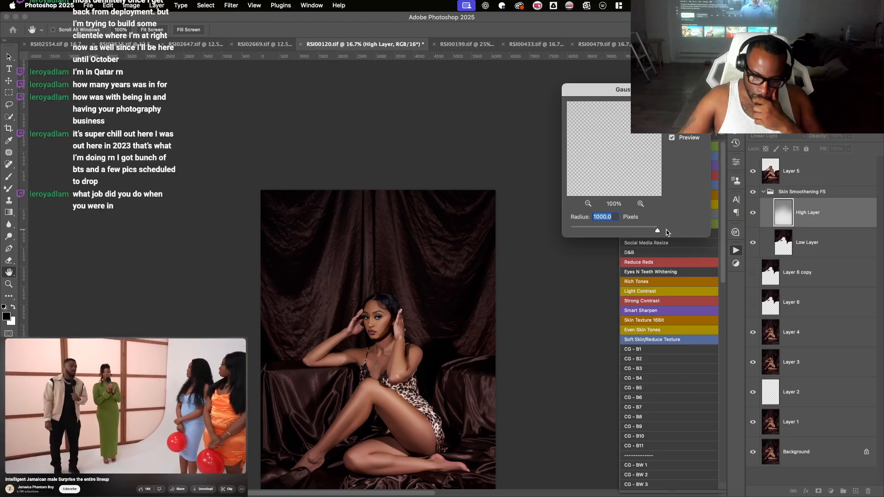
left_click_drag(667, 233, 650, 233)
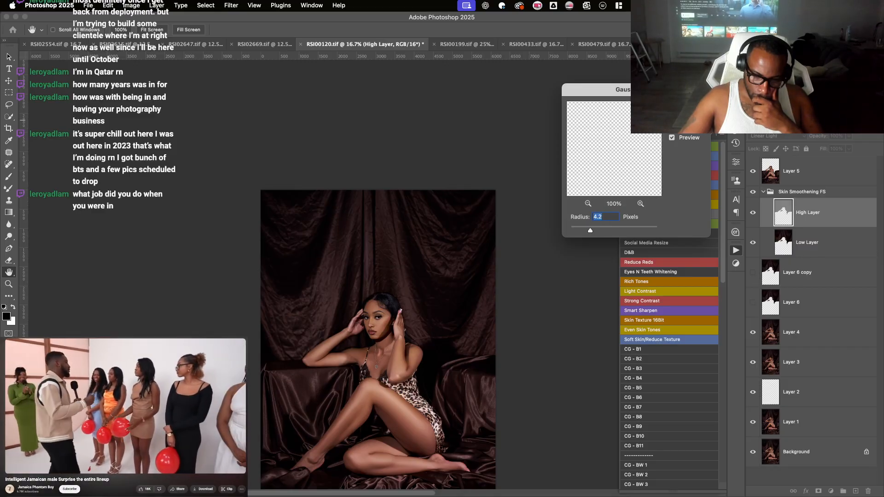
key("Return")
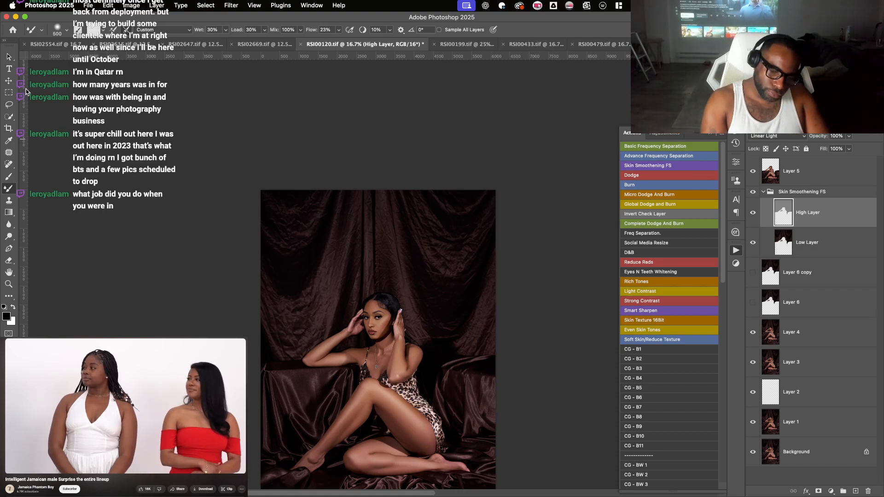
- Check the backdrop wrinkles up close and delete the Skin Smoothening FS group above Layer 6 copy
key("super+equal")
key("super+equal")
key("super+equal")
key("r")
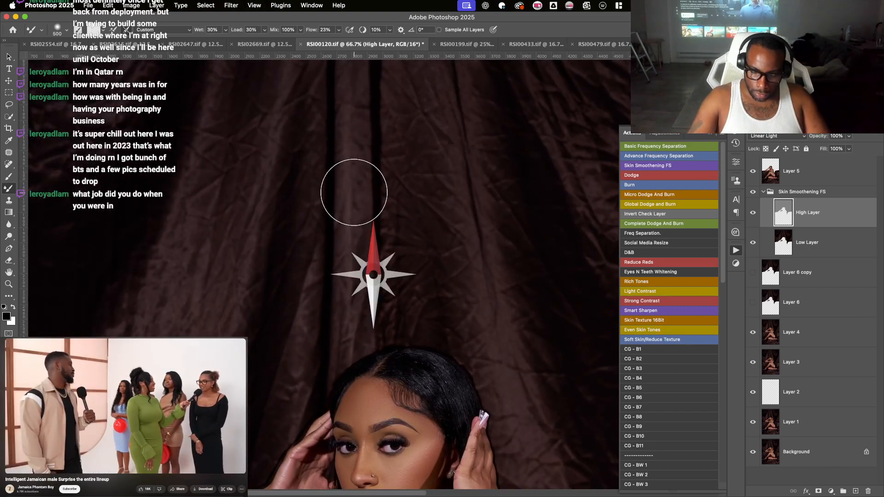
left_click_drag(354, 192, 527, 241)
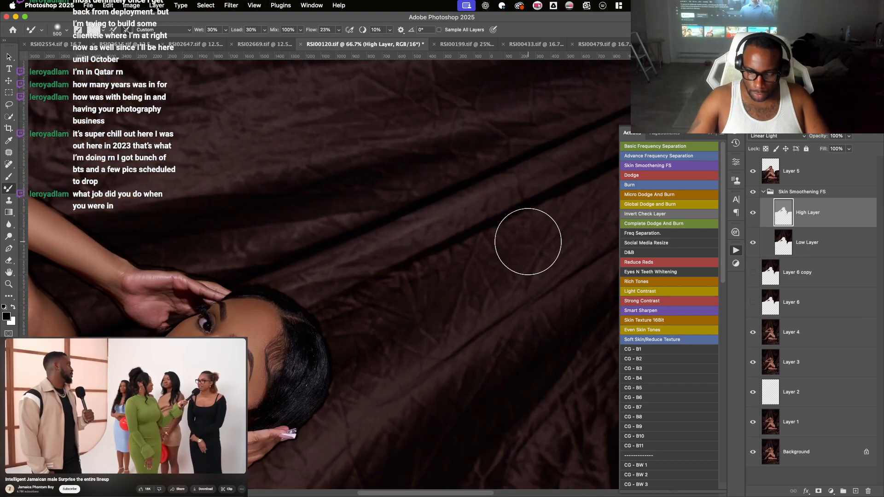
left_click(795, 193)
key("BackSpace")
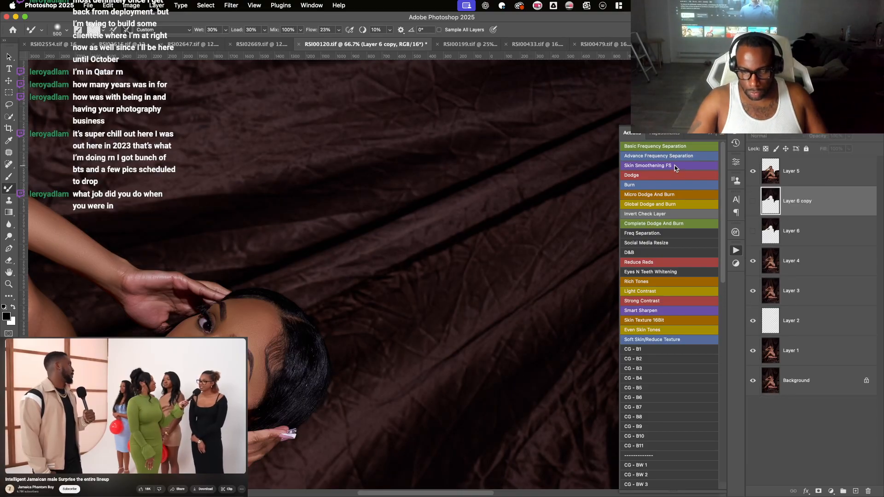
- Step back through the edit history to compare earlier layer states, and return to the Skin Smoothening FS group on Layer 6 copy
key("super+z")
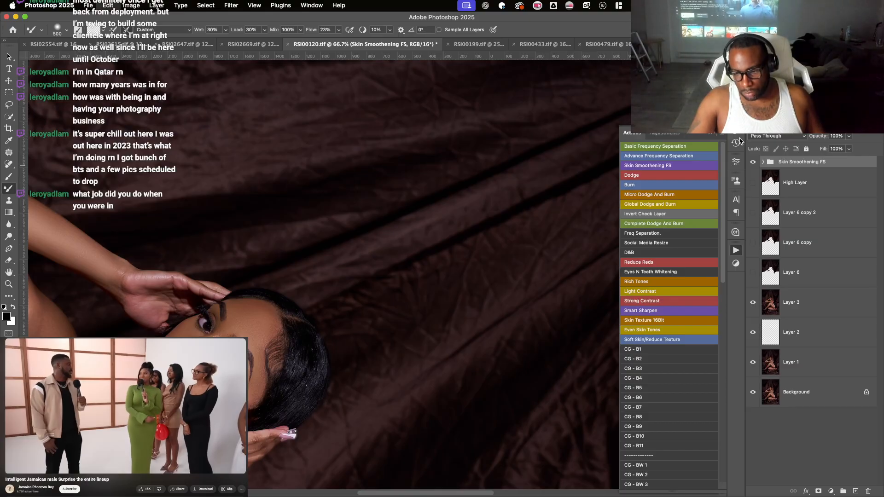
key("super+z")
key("super+z")
key("super+z")
key("super+z")
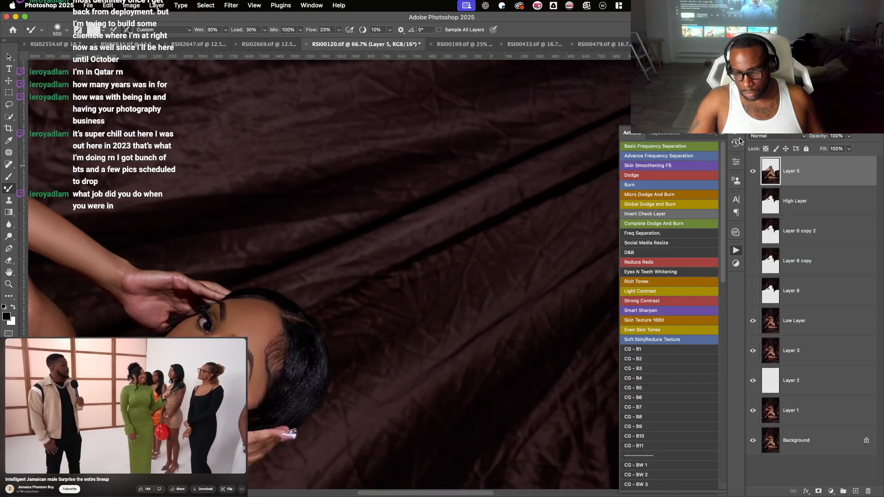
key("super+z")
key("super+shift+z")
key("super+shift+z")
key("super+shift+z")
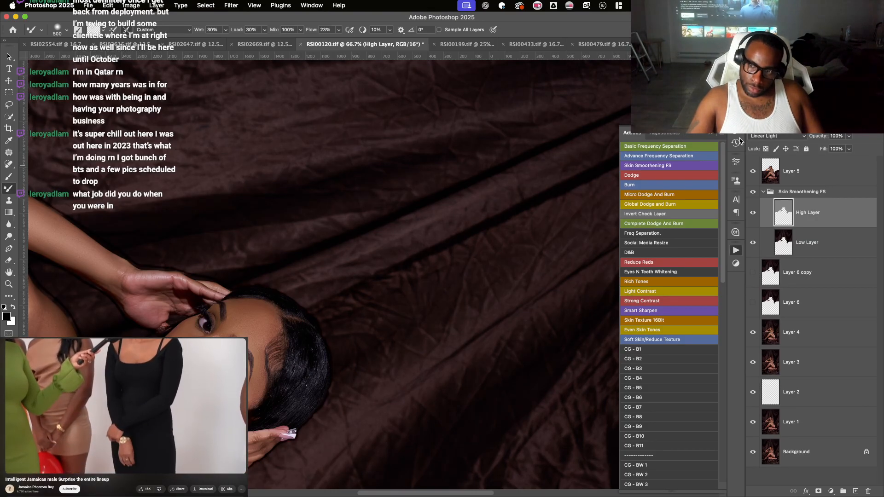
- Remove the Skin Smoothening FS group and Layer 6 copy, and make Layer 6 visible
key("super+z")
key("super+z")
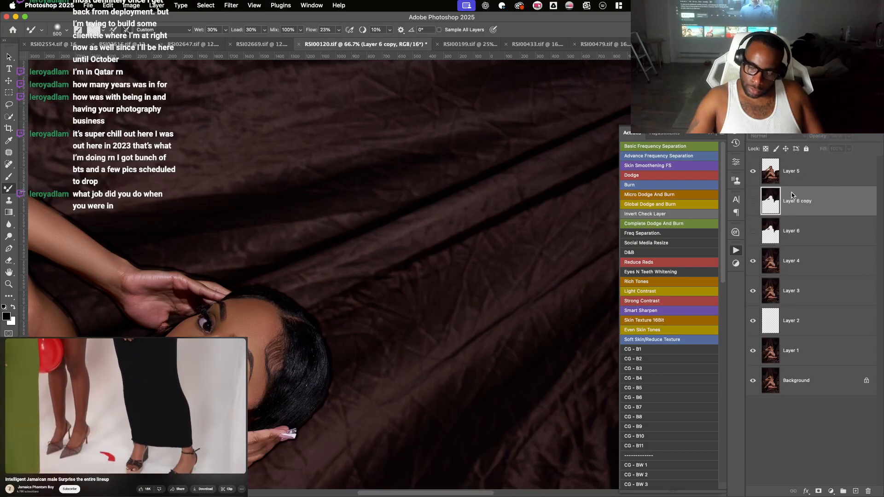
left_click(788, 228)
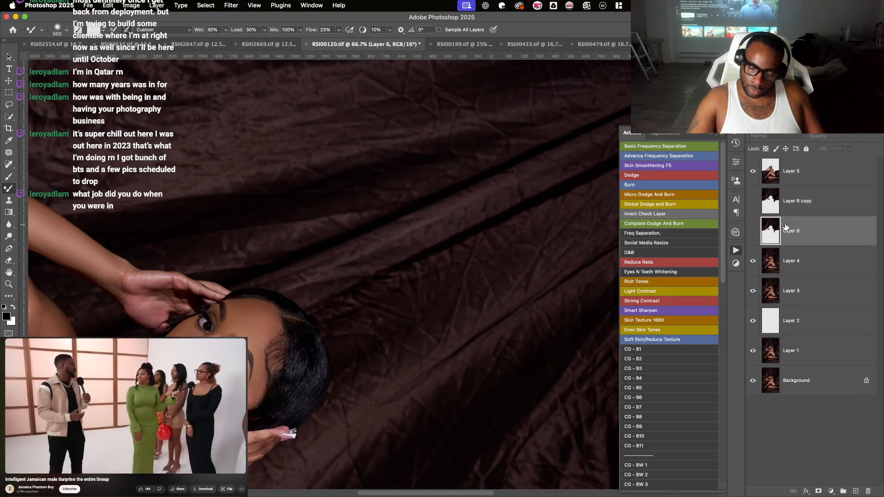
key("super+z")
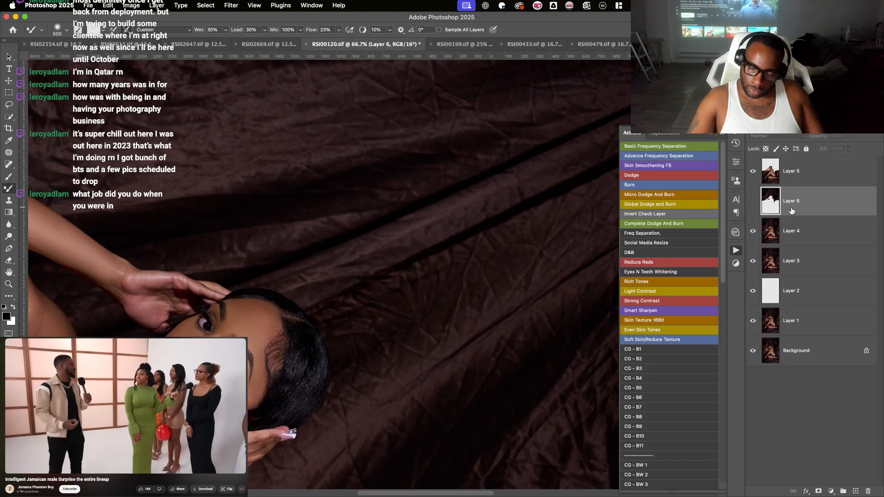
left_click(753, 202)
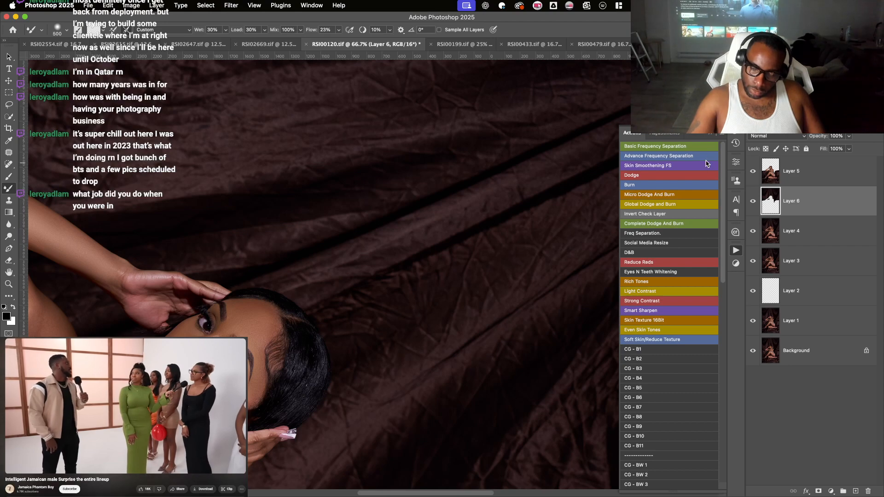
- Build a Skin Smoothening FS group above Layer 6 and try healing backdrop wrinkles on its High Layer with a 70-pixel Spot Healing Brush
left_click(681, 159)
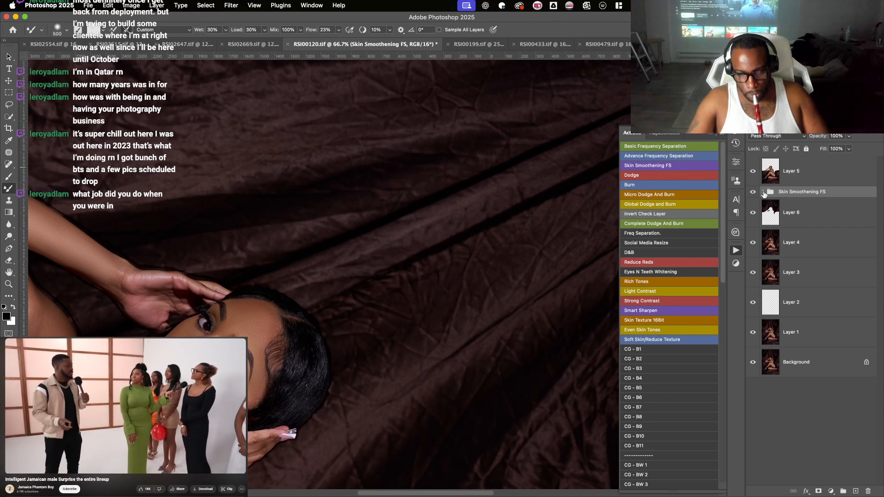
left_click(764, 192)
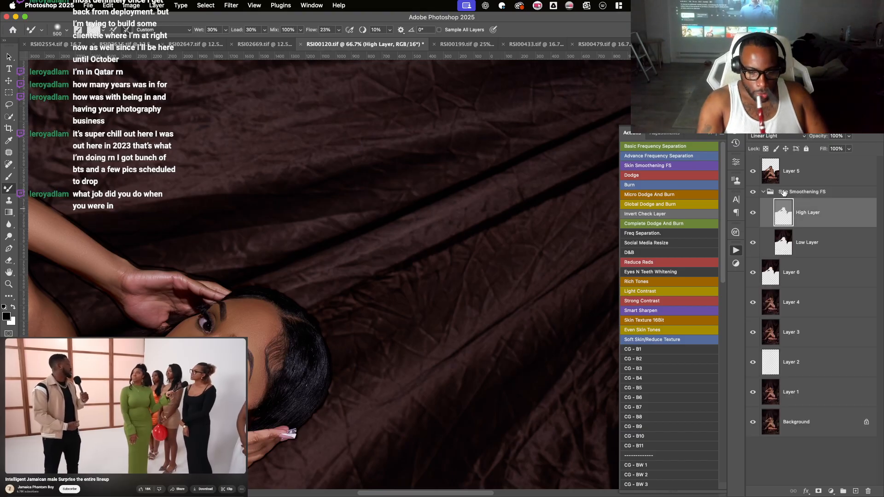
left_click(11, 163)
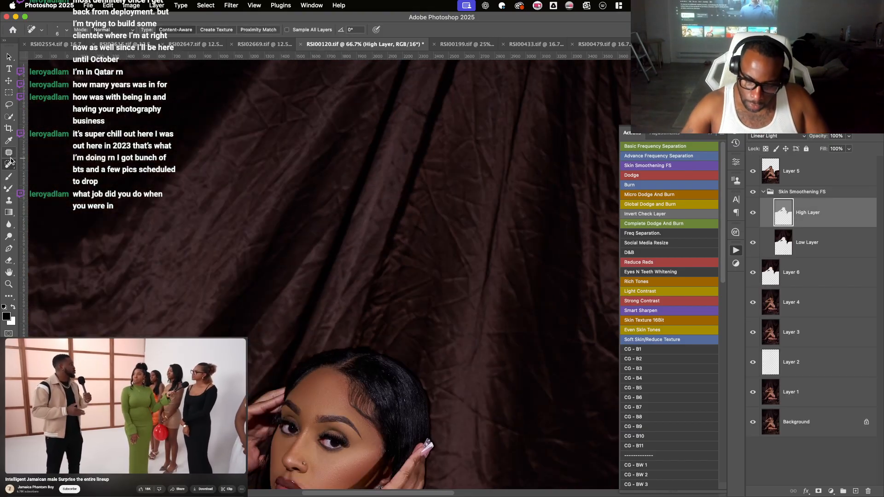
mouse_move(424, 233)
left_mouse_down()
mouse_move(320, 257)
mouse_move(350, 261)
mouse_move(359, 287)
left_mouse_up()
key("]")
key("]")
key("]")
key("]")
key("]")
key("]")
key("]")
key("]")
key("]")
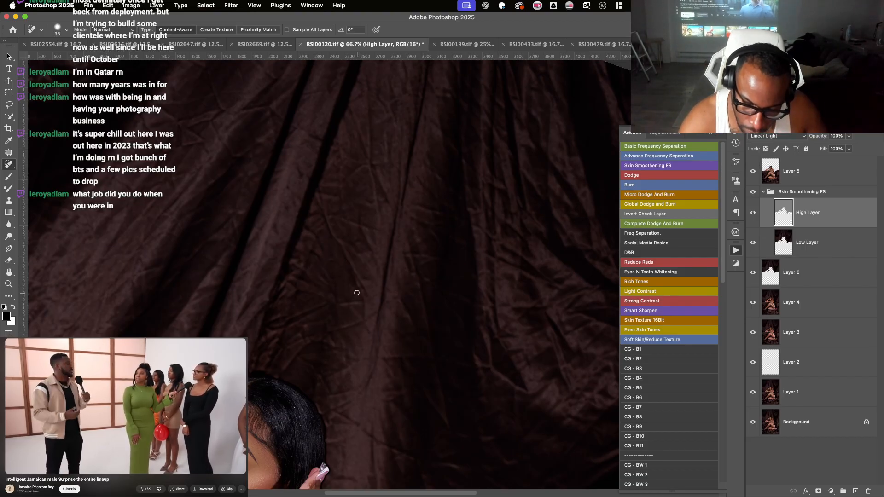
key("]")
key("]")
key("]")
key("]")
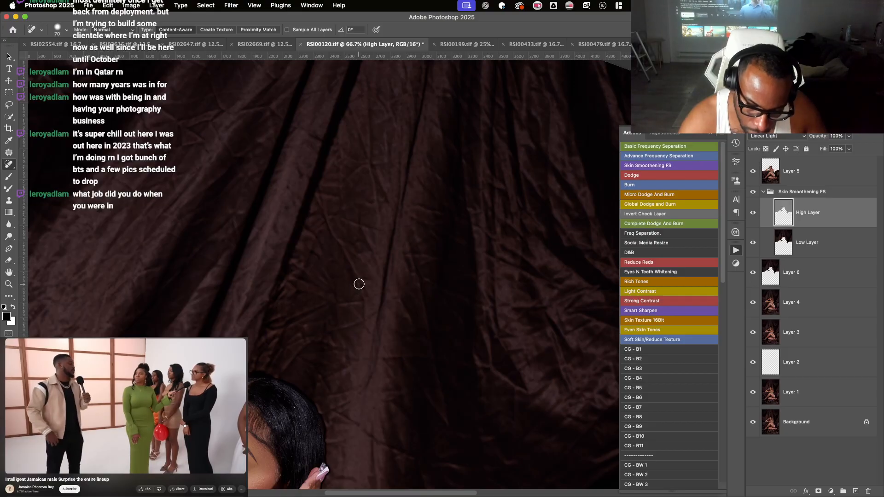
left_click_drag(359, 284, 349, 257)
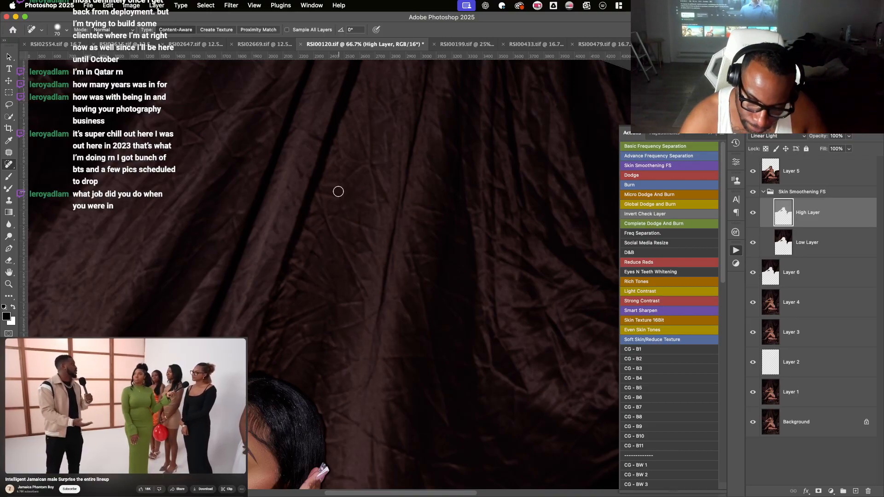
- Try healing the same wrinkles on the Low Layer, and delete the Skin Smoothening FS group
left_click(784, 242)
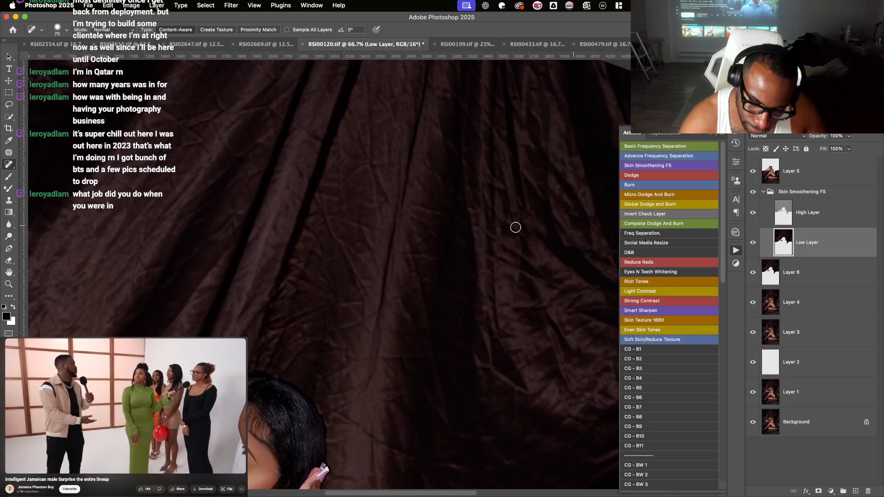
left_click_drag(350, 257, 365, 299)
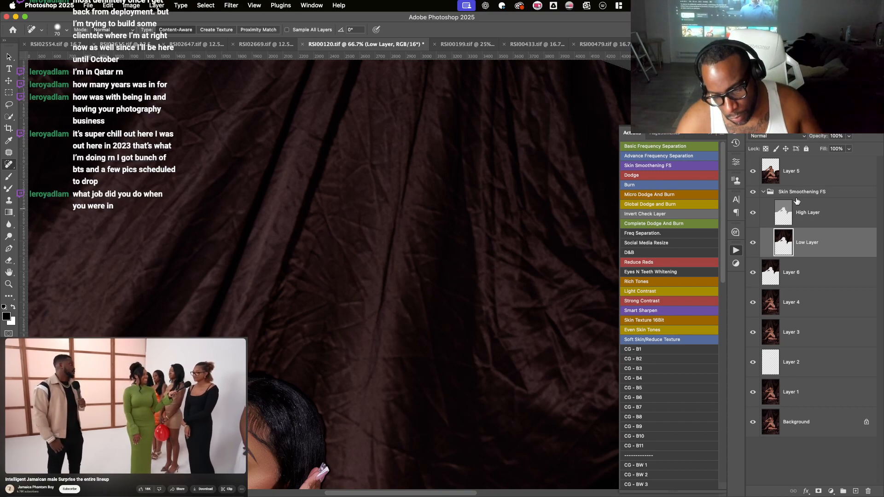
left_click(801, 196)
key("BackSpace")
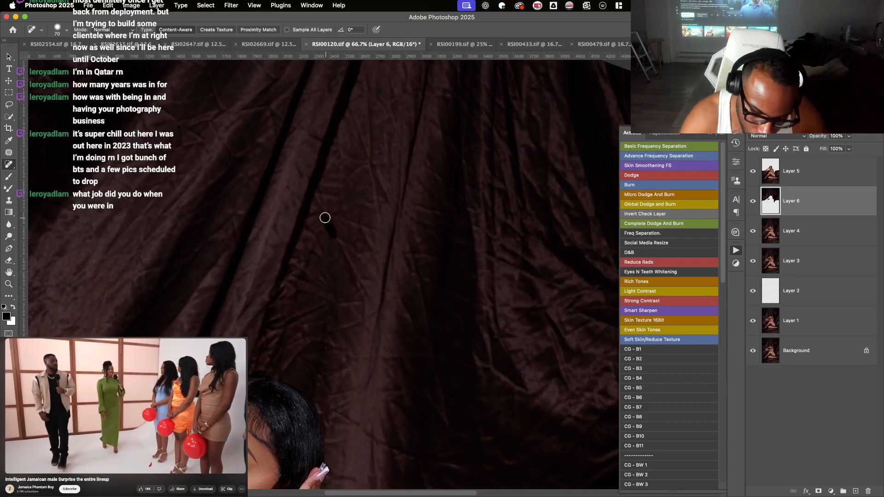
- Heal the wrinkles between the central backdrop folds directly on Layer 6, using a 50-pixel Spot Healing Brush near the image's upper edge
left_click_drag(341, 240, 350, 263)
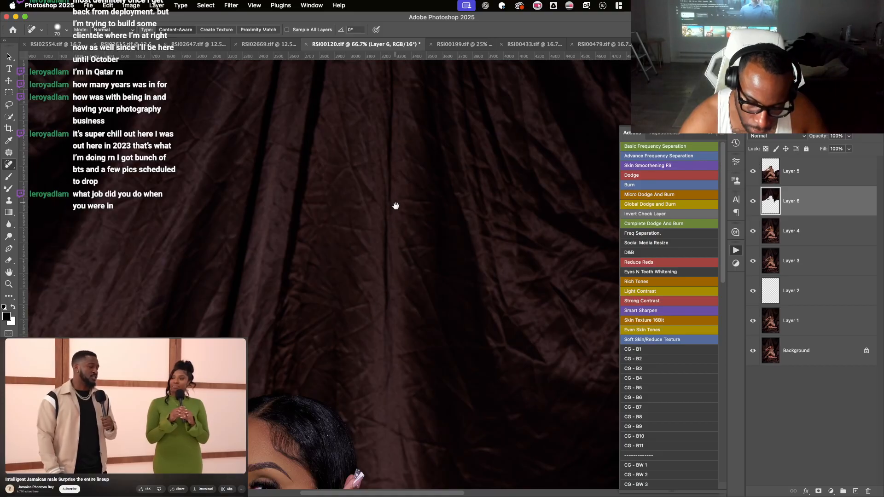
left_click_drag(396, 206, 411, 370)
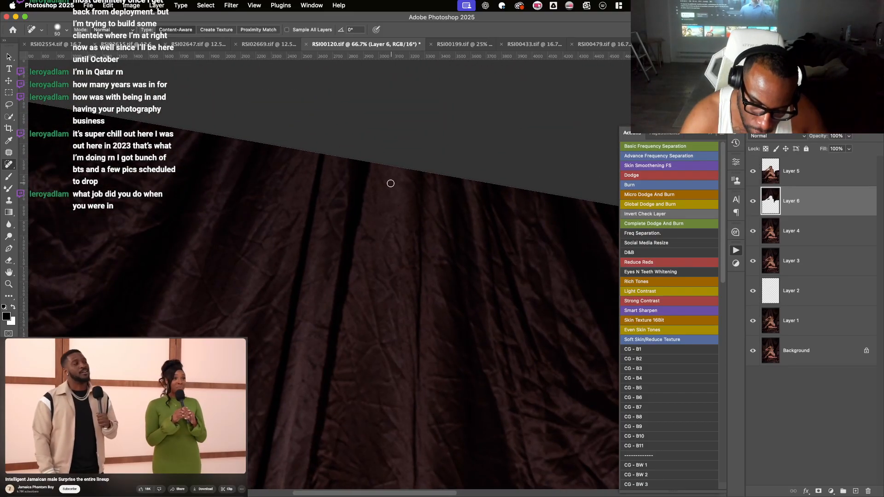
left_click_drag(384, 187, 376, 200)
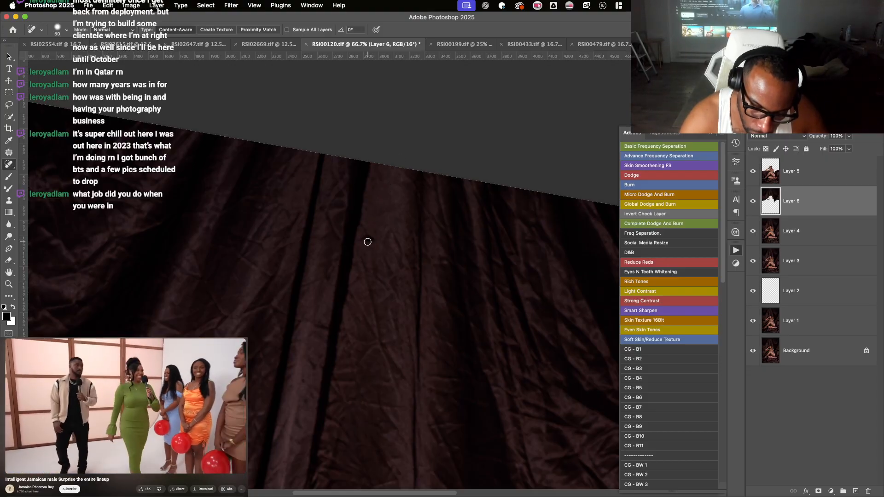
mouse_move(362, 248)
left_mouse_down()
mouse_move(373, 243)
mouse_move(363, 243)
left_mouse_up()
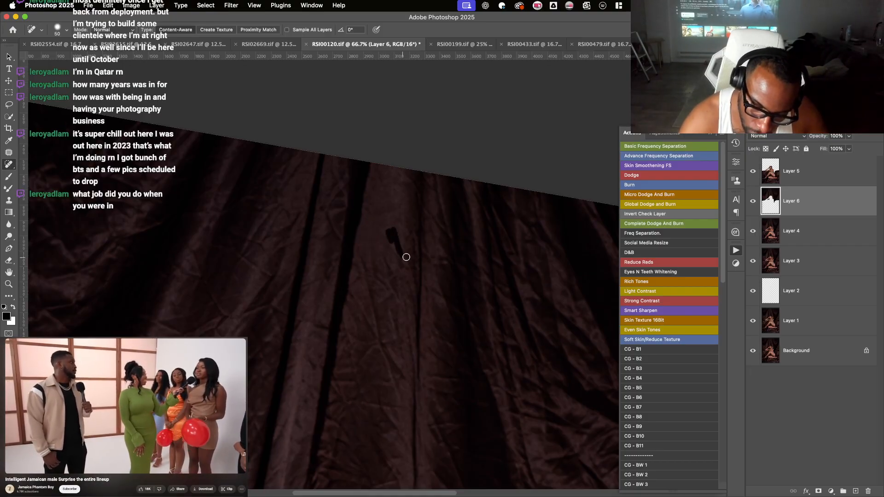
mouse_move(406, 257)
left_mouse_down()
mouse_move(415, 256)
mouse_move(408, 277)
mouse_move(415, 267)
mouse_move(408, 250)
mouse_move(407, 269)
mouse_move(394, 254)
mouse_move(373, 268)
left_mouse_up()
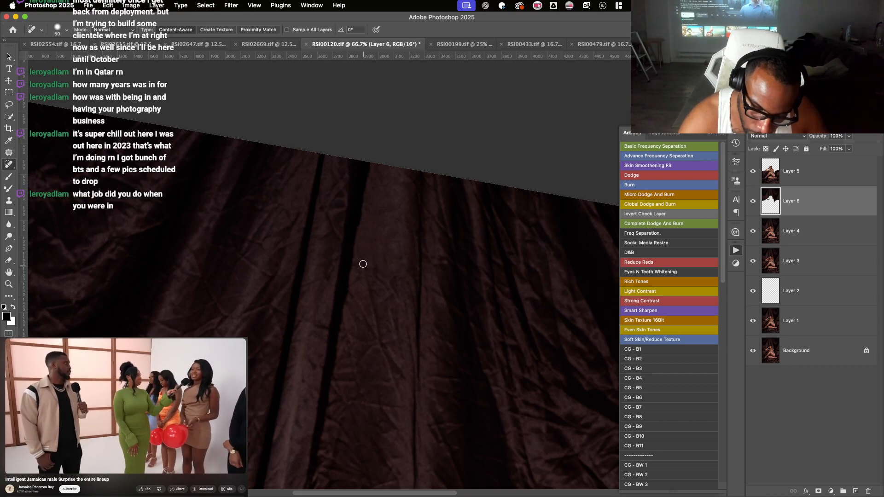
scroll(375, 190, "down", 2)
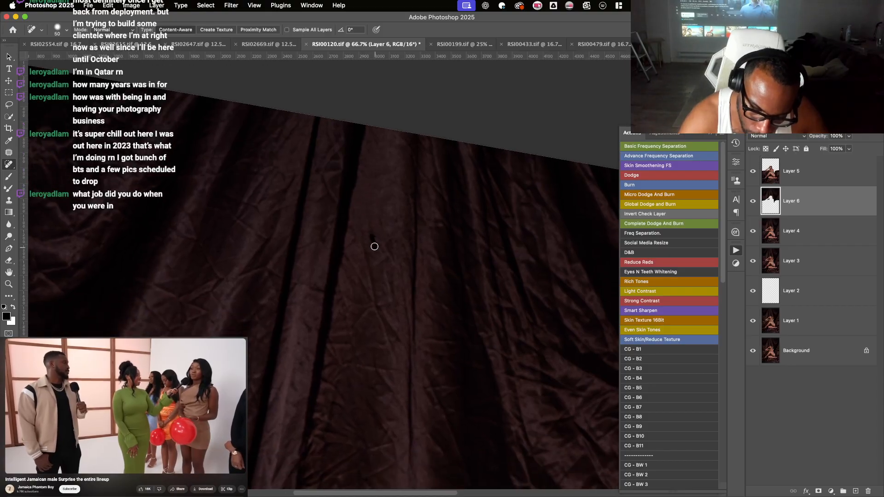
mouse_move(387, 255)
left_mouse_down()
mouse_move(405, 221)
mouse_move(404, 253)
left_mouse_up()
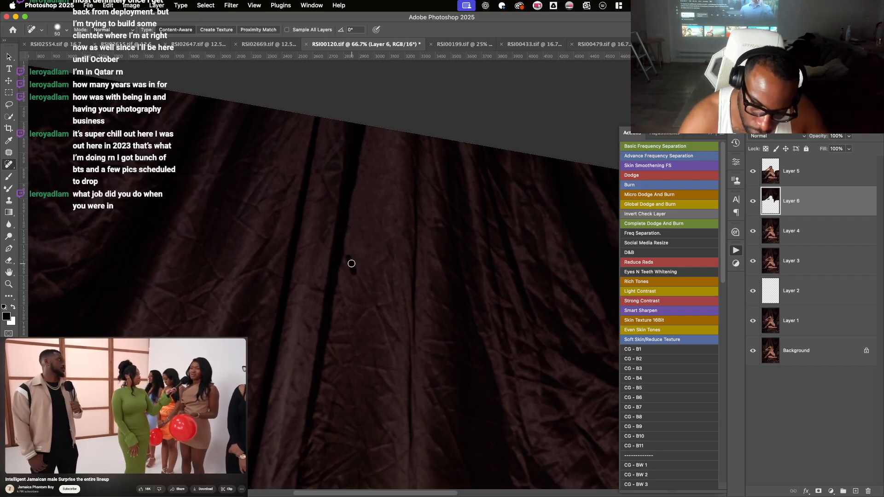
- Set the Spot Healing Brush's blend mode to Darken and heal wrinkles along the central backdrop folds on Layer 6
key("r")
mouse_move(367, 290)
left_mouse_down()
mouse_move(383, 288)
mouse_move(389, 273)
mouse_move(379, 259)
mouse_move(358, 267)
left_mouse_up()
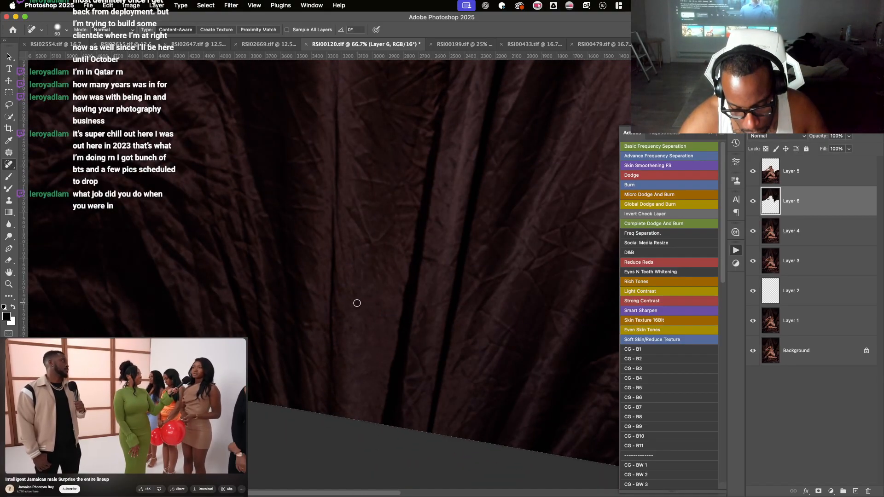
key("r")
left_click_drag(355, 237, 355, 238)
left_click(114, 29)
left_click(118, 72)
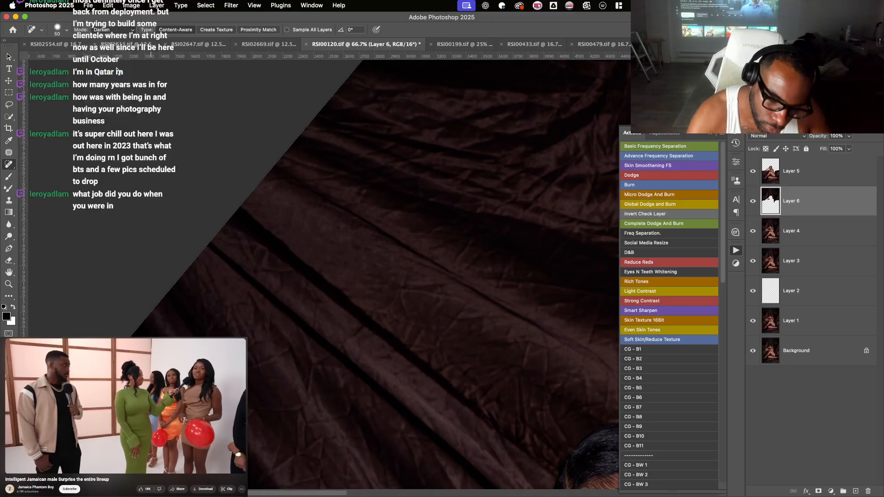
mouse_move(400, 297)
left_mouse_down()
mouse_move(427, 297)
mouse_move(353, 310)
mouse_move(323, 329)
mouse_move(342, 320)
left_mouse_up()
key("r")
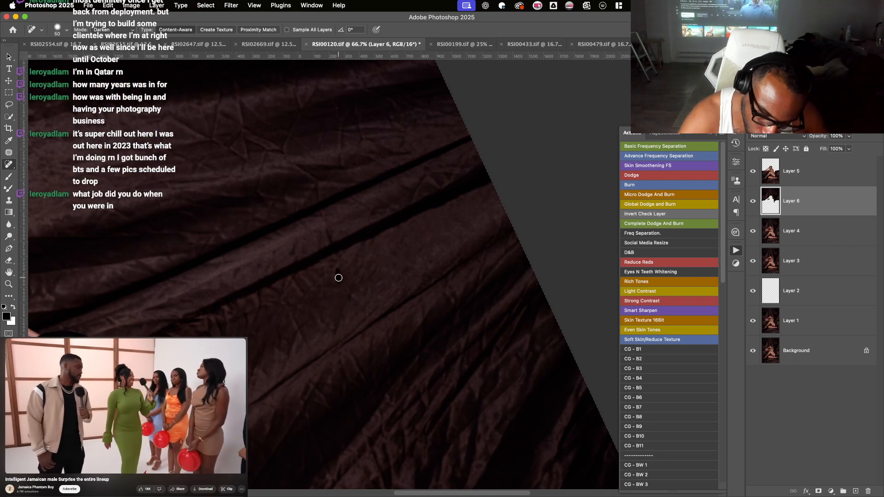
left_click_drag(311, 296, 348, 253)
key("r")
key("r")
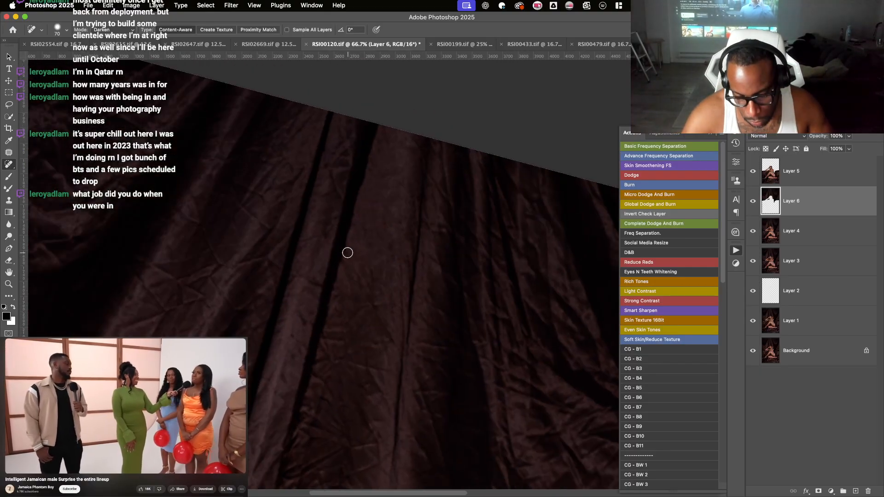
- Heal the wrinkled strip of backdrop above the woman's head in Darken mode, enlarging the Spot Healing Brush to 200 pixels
mouse_move(374, 283)
left_mouse_down()
mouse_move(377, 171)
mouse_move(355, 408)
left_mouse_up()
key("bracketright")
key("bracketright")
key("bracketright")
key("bracketright")
key("bracketright")
key("bracketright")
key("bracketright")
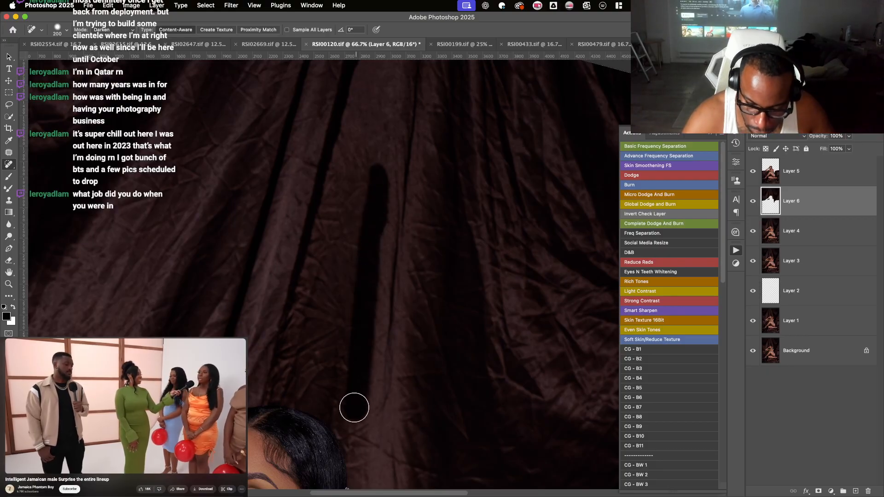
mouse_move(369, 312)
left_mouse_down()
mouse_move(379, 213)
mouse_move(366, 310)
left_mouse_up()
mouse_move(362, 274)
left_mouse_down()
mouse_move(361, 207)
mouse_move(351, 239)
mouse_move(352, 198)
mouse_move(346, 217)
mouse_move(338, 199)
mouse_move(296, 330)
mouse_move(292, 385)
mouse_move(322, 323)
mouse_move(323, 382)
mouse_move(337, 294)
mouse_move(343, 384)
mouse_move(353, 297)
mouse_move(361, 372)
mouse_move(356, 270)
left_mouse_up()
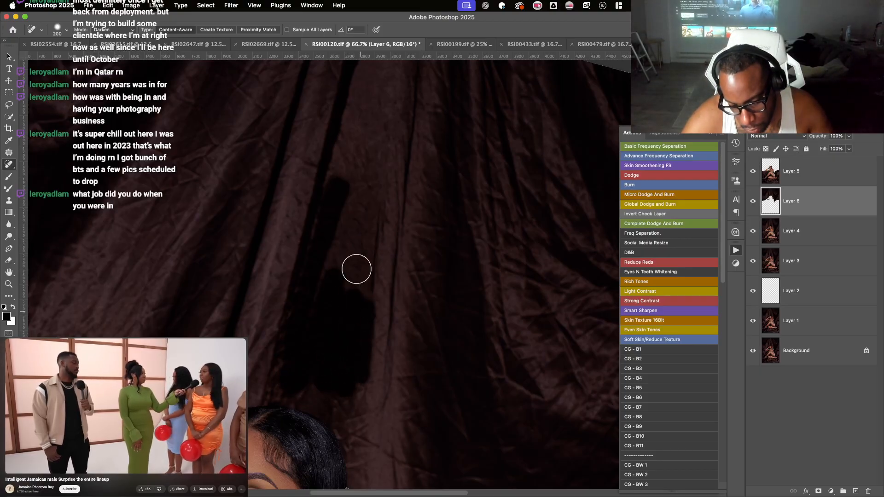
- Set the Spot Healing Brush to Lighten mode, enlarge it to 300 pixels, and heal the dark creases in the backdrop above the woman's head
key("super+minus")
key("super+minus")
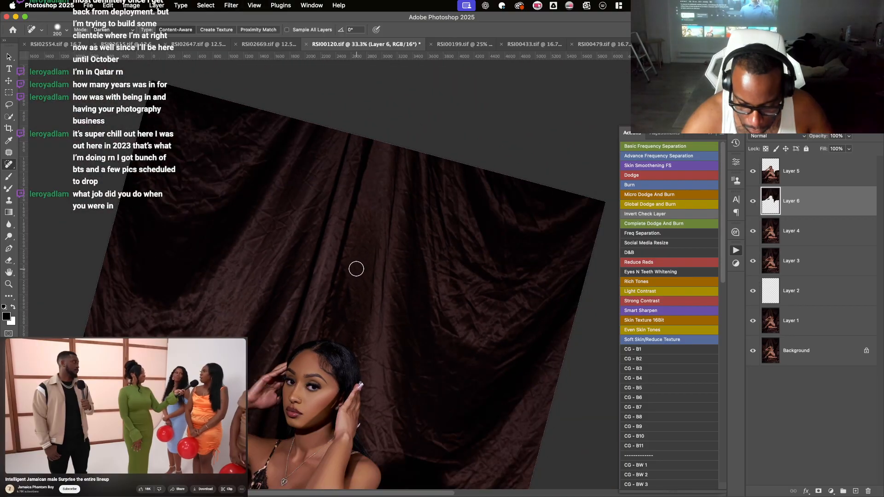
scroll(357, 269, "up", 5)
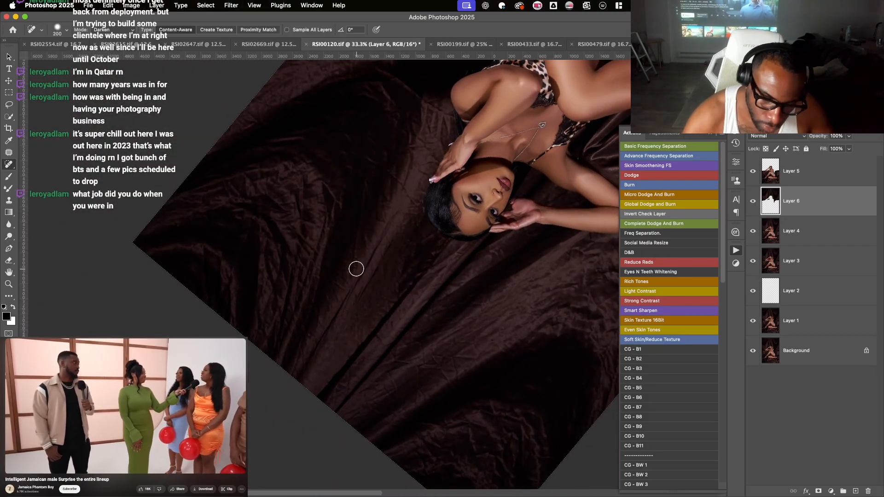
left_click(129, 30)
left_click(122, 40)
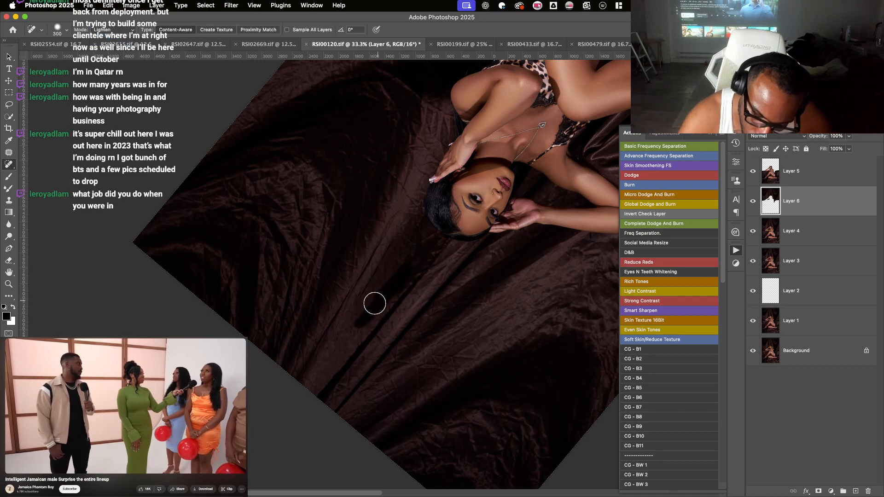
key("bracketright")
key("bracketright")
mouse_move(385, 276)
left_mouse_down()
mouse_move(365, 293)
mouse_move(383, 313)
mouse_move(419, 222)
mouse_move(413, 233)
mouse_move(401, 223)
mouse_move(393, 237)
mouse_move(414, 204)
mouse_move(393, 266)
mouse_move(373, 233)
mouse_move(410, 183)
left_mouse_up()
key("r")
key("r")
left_click(371, 248)
left_click_drag(417, 265, 397, 201)
- Switch the Spot Healing Brush to Darken mode and try sizes of 500 and 300 pixels over the backdrop beside the woman's head
key("super+minus")
key("super+minus")
key("r")
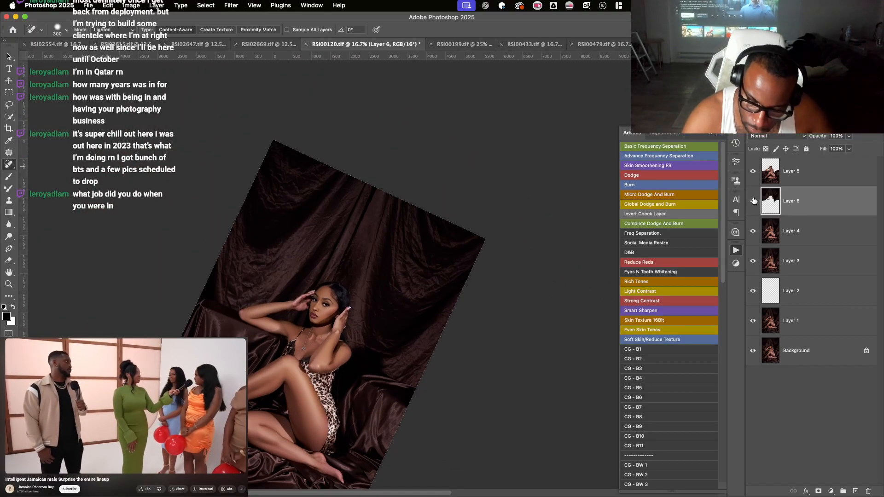
key("r")
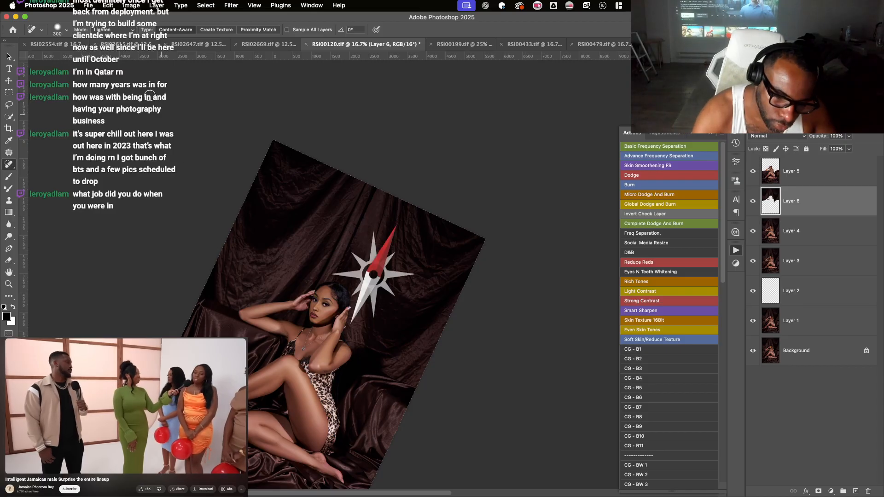
left_click(124, 31)
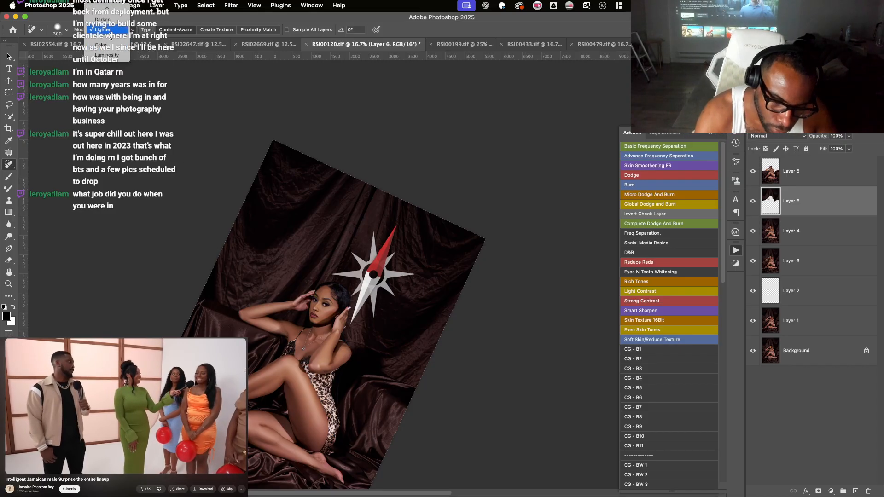
left_click(105, 19)
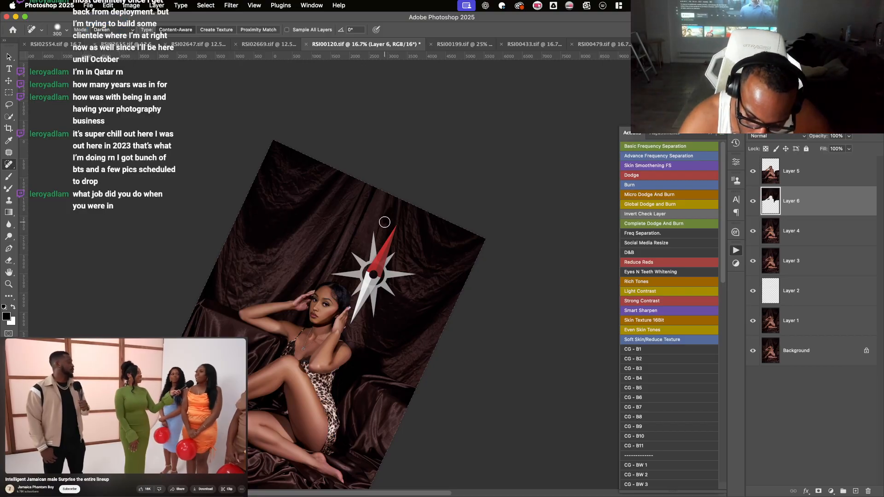
left_click_drag(401, 172, 393, 205)
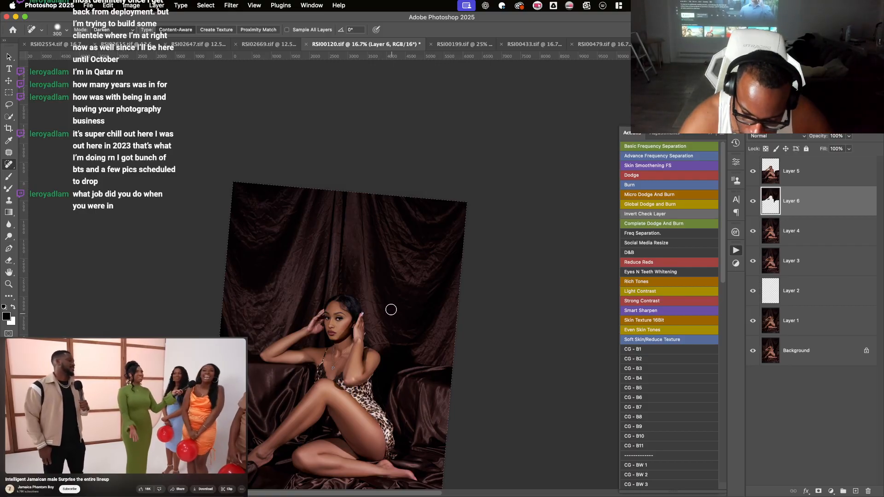
key("bracketright")
key("bracketright")
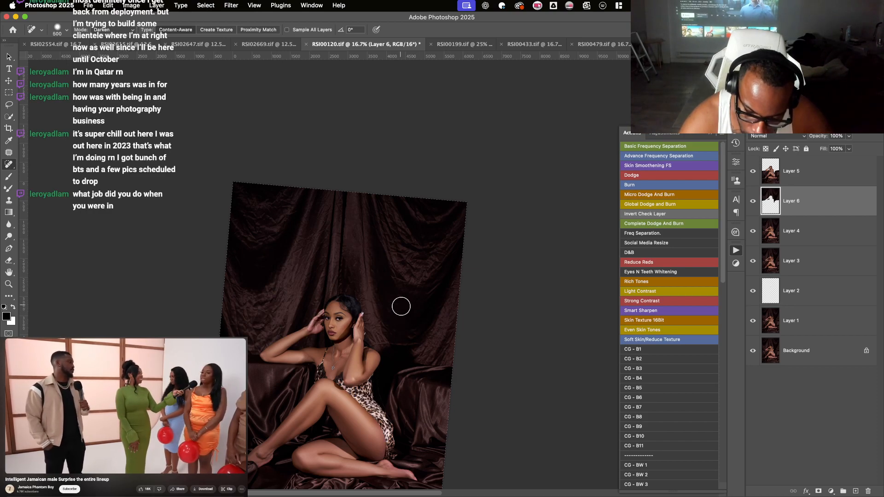
key("bracketleft")
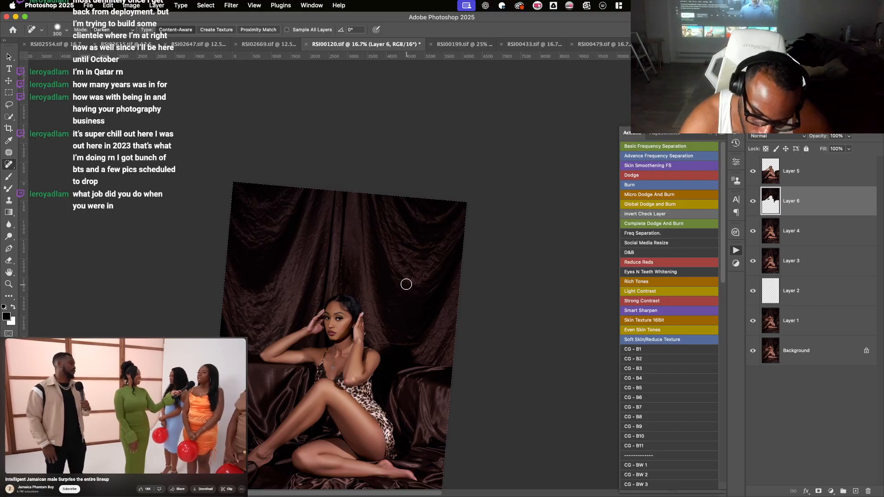
- Set the Spot Healing Brush to Lighten mode at 175 pixels and heal the backdrop creases beside the woman's raised hand and head
left_click(110, 29)
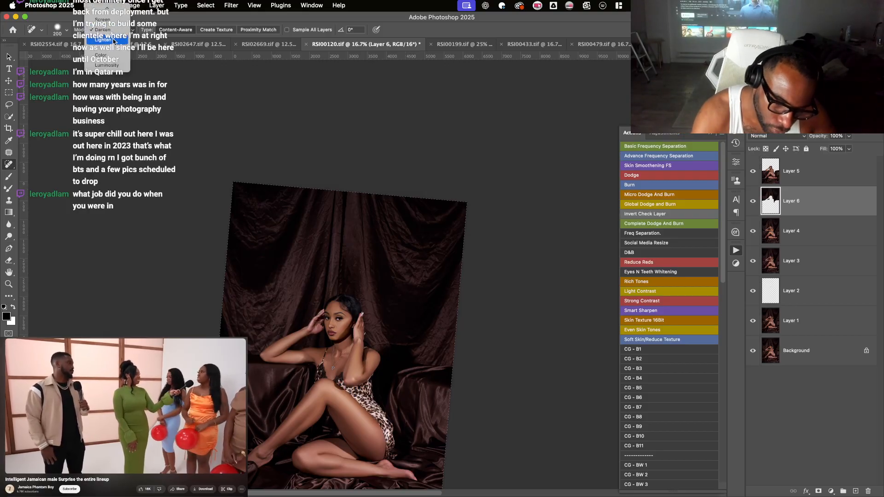
left_click(114, 42)
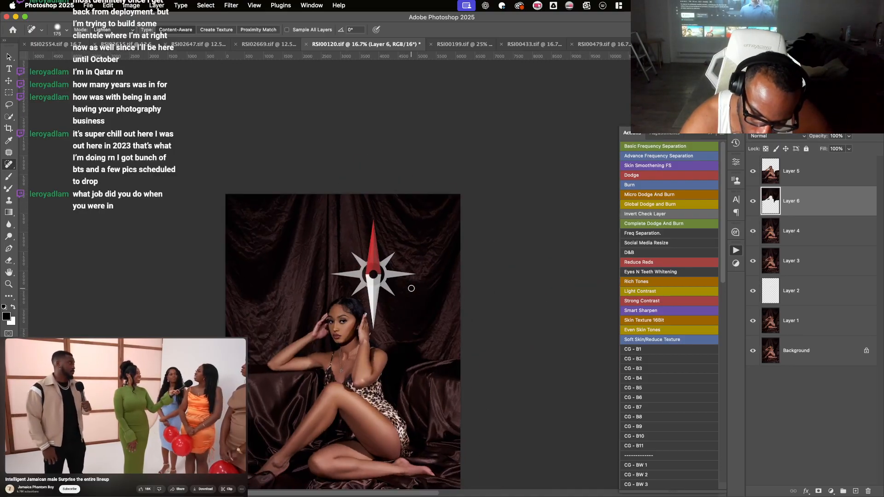
left_click_drag(416, 251, 379, 203)
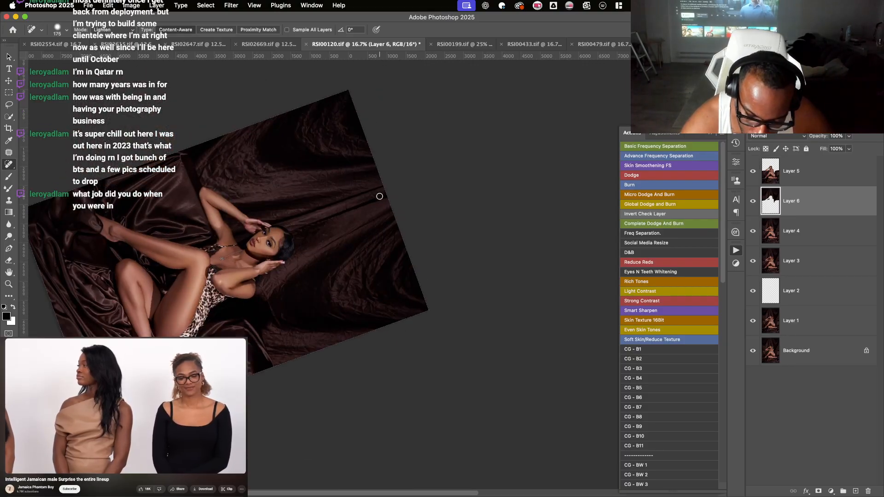
key("super+plus")
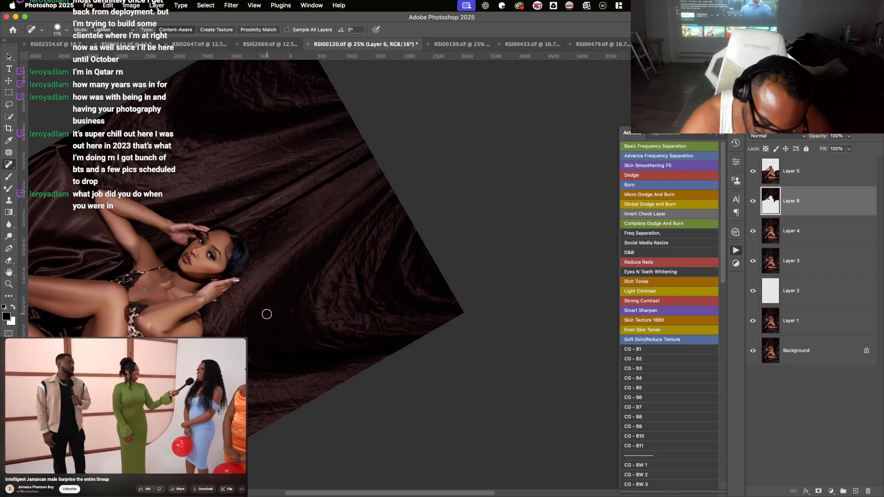
mouse_move(257, 302)
left_mouse_down()
mouse_move(249, 299)
mouse_move(253, 286)
left_mouse_up()
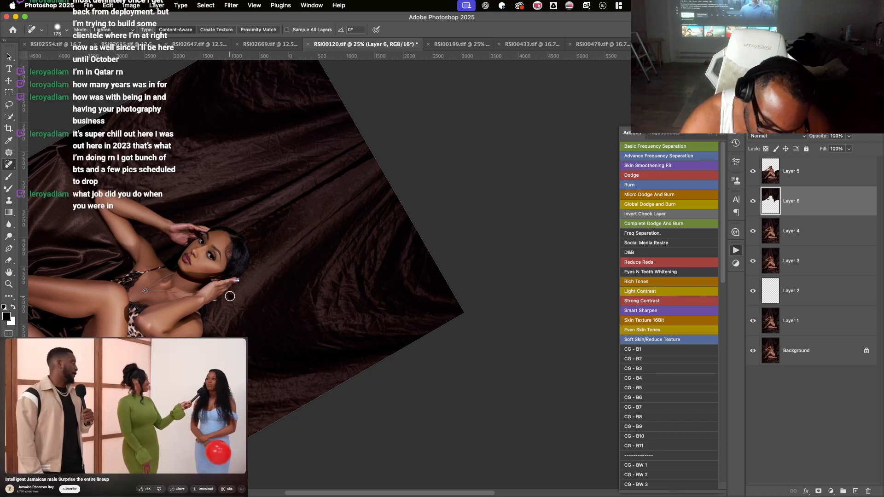
mouse_move(304, 239)
left_mouse_down()
mouse_move(291, 240)
mouse_move(301, 153)
left_mouse_up()
- Enlarge the Spot Healing Brush to 200 pixels and heal along the dark central folds between the woman's head and the image's upper edge
key("]")
mouse_move(284, 293)
left_mouse_down()
mouse_move(273, 313)
mouse_move(284, 279)
mouse_move(270, 324)
mouse_move(265, 310)
mouse_move(267, 326)
mouse_move(285, 338)
mouse_move(290, 305)
mouse_move(287, 318)
mouse_move(276, 316)
mouse_move(276, 303)
mouse_move(284, 323)
mouse_move(284, 270)
mouse_move(300, 243)
mouse_move(276, 277)
mouse_move(439, 222)
mouse_move(405, 168)
left_mouse_up()
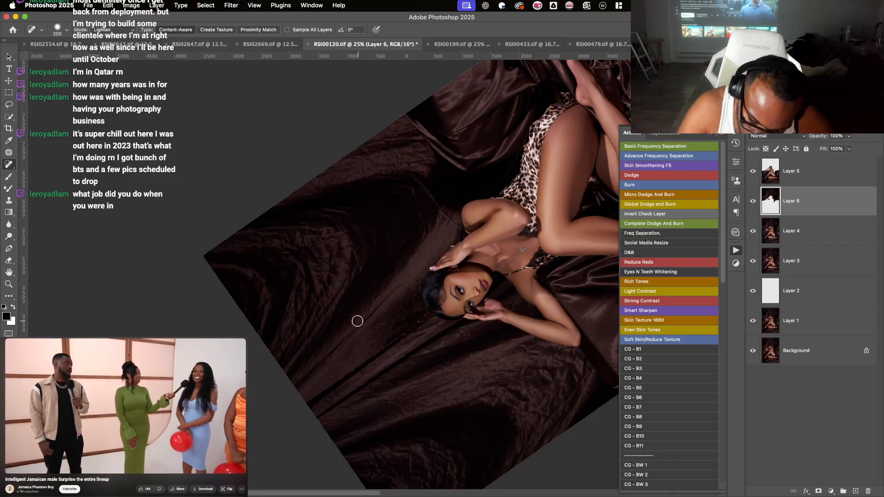
scroll(385, 258, "down", 5)
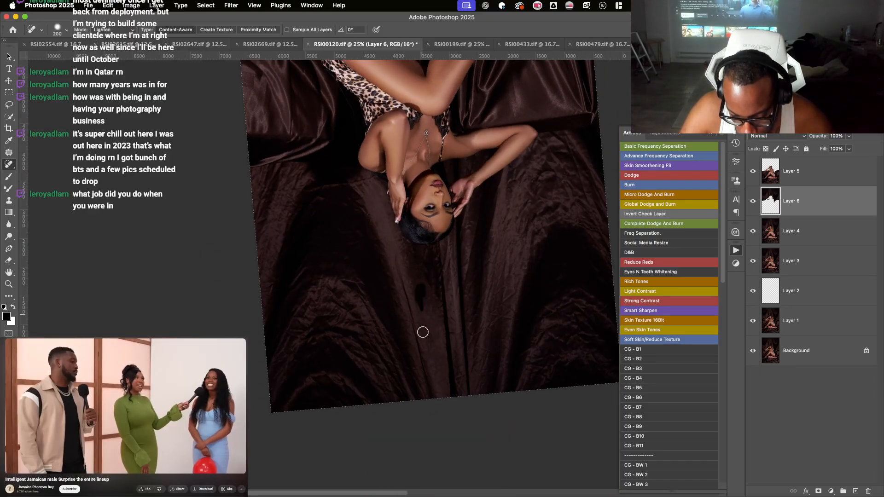
left_click_drag(417, 282, 405, 253)
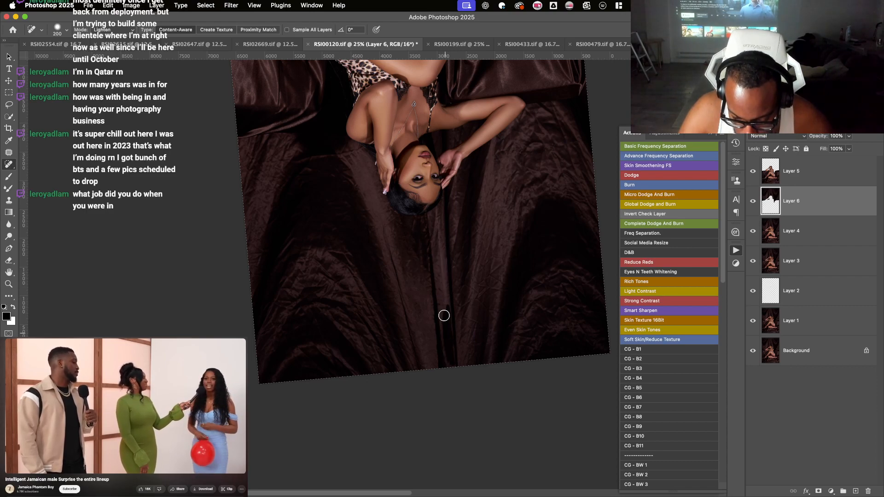
left_click_drag(445, 294, 445, 292)
mouse_move(445, 350)
left_mouse_down()
mouse_move(445, 300)
mouse_move(446, 346)
mouse_move(445, 280)
left_mouse_up()
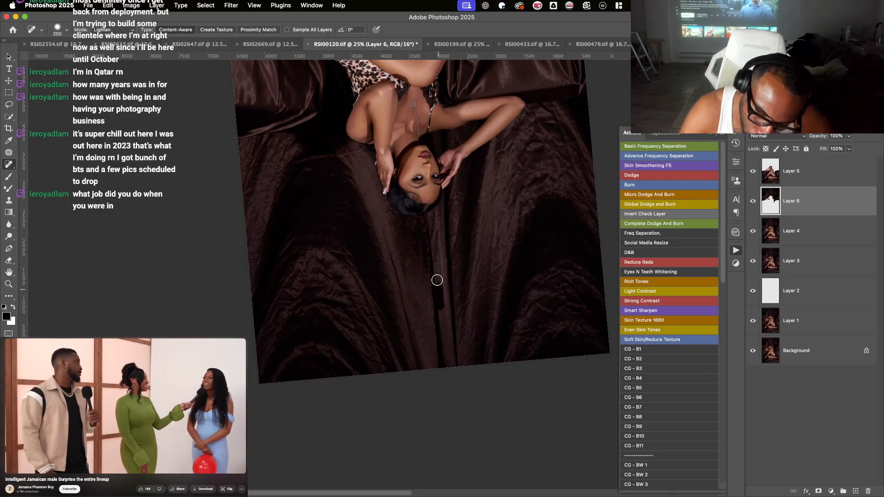
left_click_drag(438, 268, 438, 229)
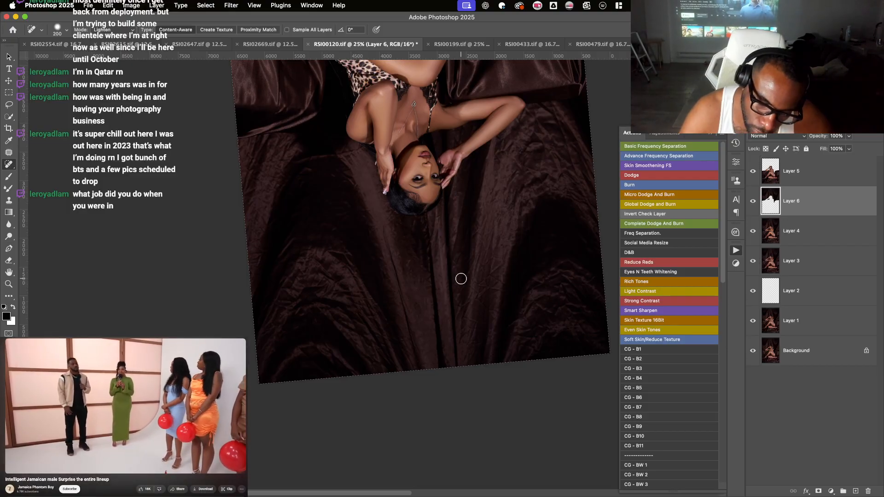
- Heal the diagonal crease in the upper backdrop beside the central folds, keeping the 200-pixel brush in Lighten mode
scroll(461, 279, "up", 5)
scroll(461, 279, "up", 4)
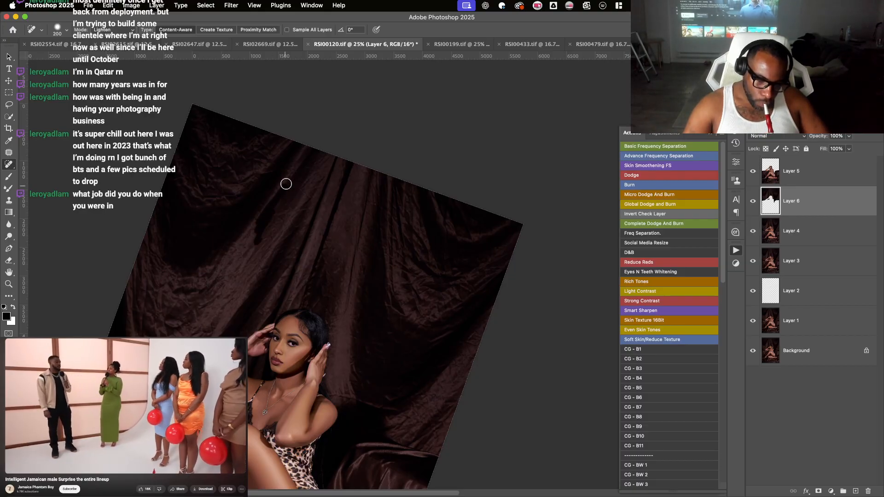
left_click_drag(295, 171, 294, 172)
left_click_drag(266, 211, 318, 135)
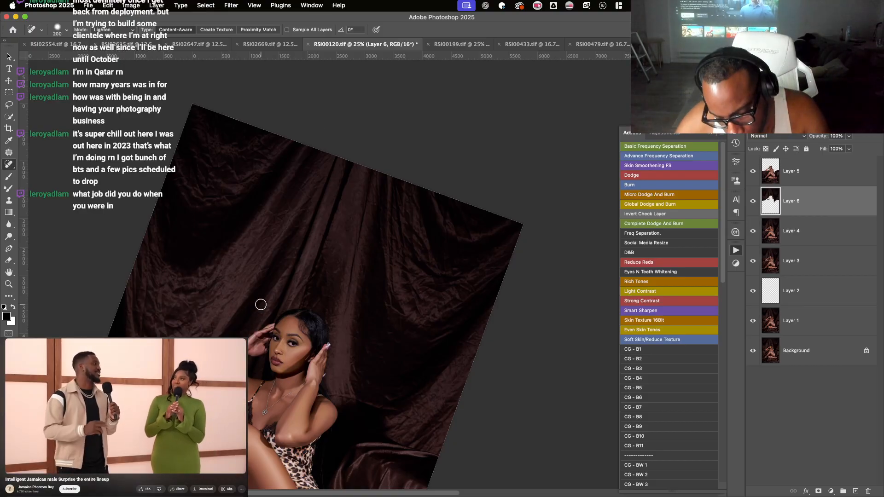
- Check Layer 6 by toggling its visibility, and heal the dark fold next to the central folds in Lighten mode
key("r")
left_click_drag(261, 305, 594, 156)
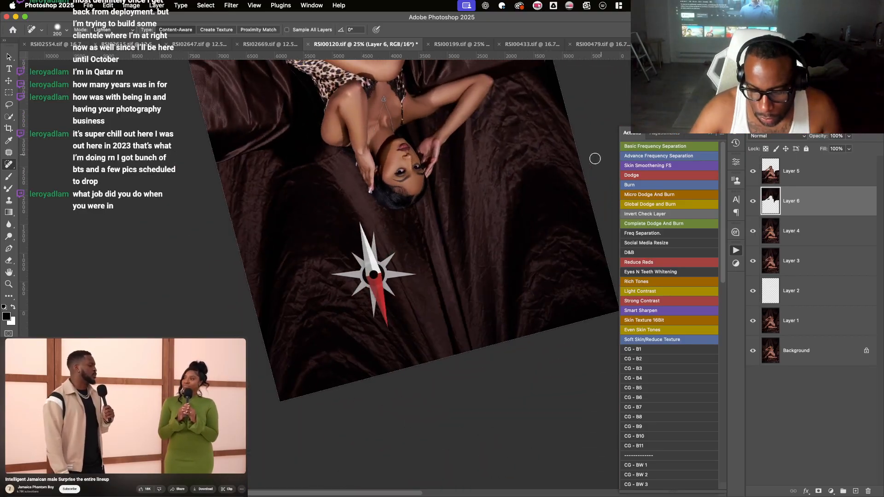
left_click(754, 201)
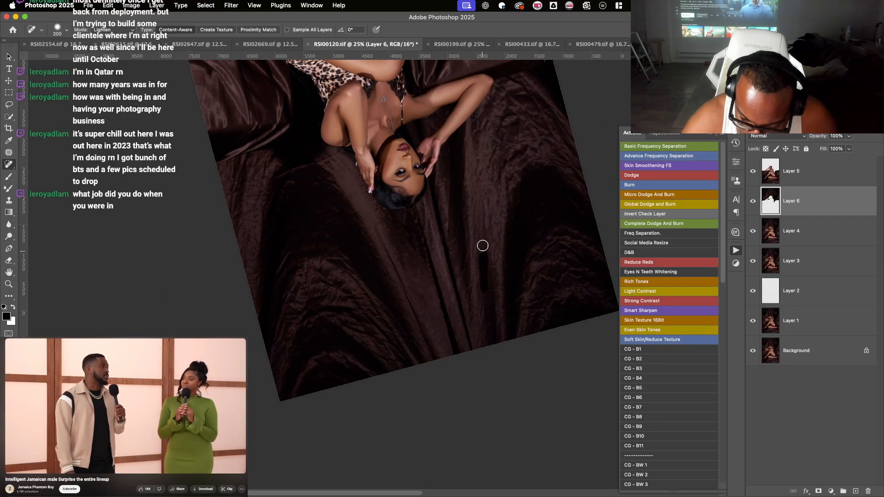
left_click_drag(484, 234, 484, 289)
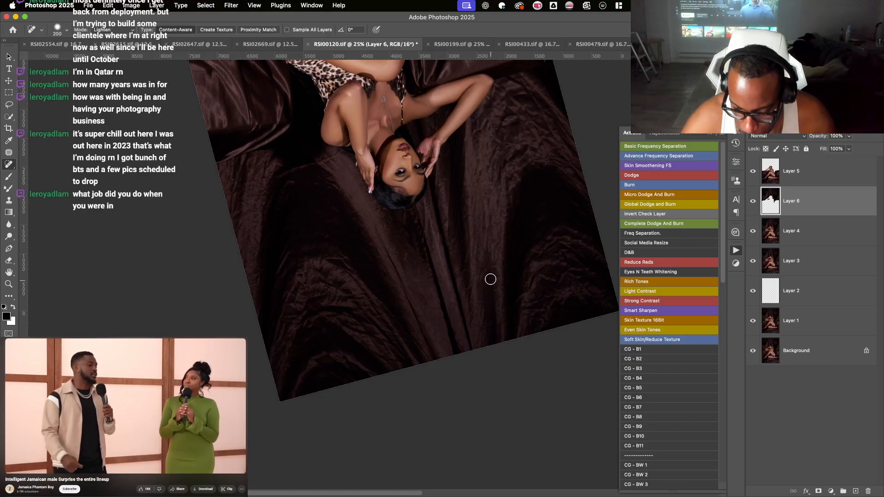
left_click_drag(487, 254, 491, 301)
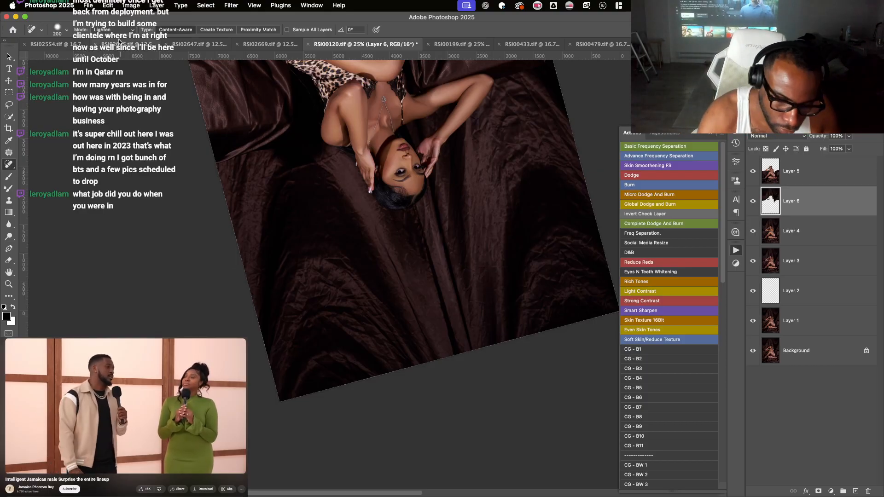
- Set the Spot Healing Brush to Darken mode and heal the bright wrinkles in the same fold, enlarging the brush to 250 pixels
left_click(115, 29)
left_click(111, 20)
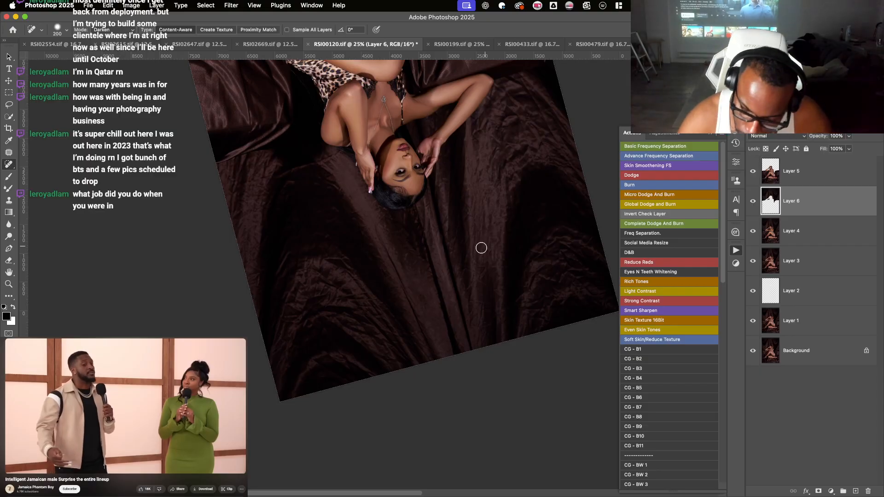
left_click_drag(479, 244, 476, 293)
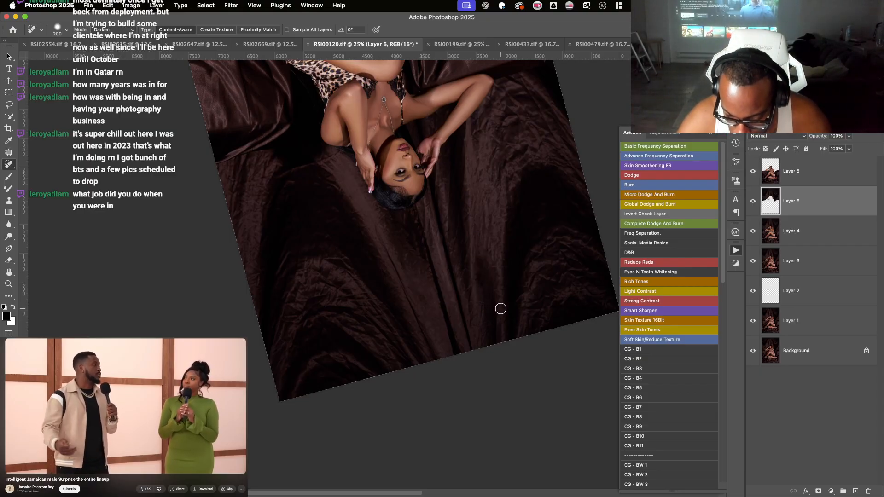
key("bracketleft")
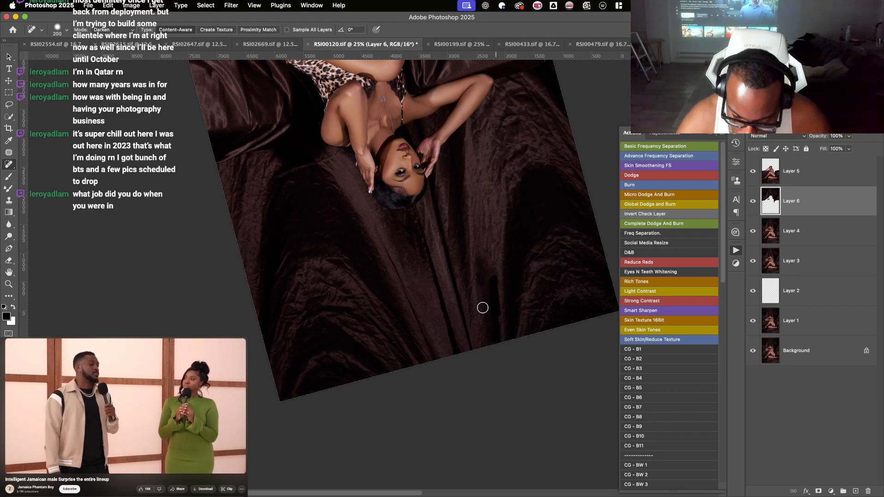
mouse_move(473, 313)
left_mouse_down()
mouse_move(467, 175)
mouse_move(471, 294)
left_mouse_up()
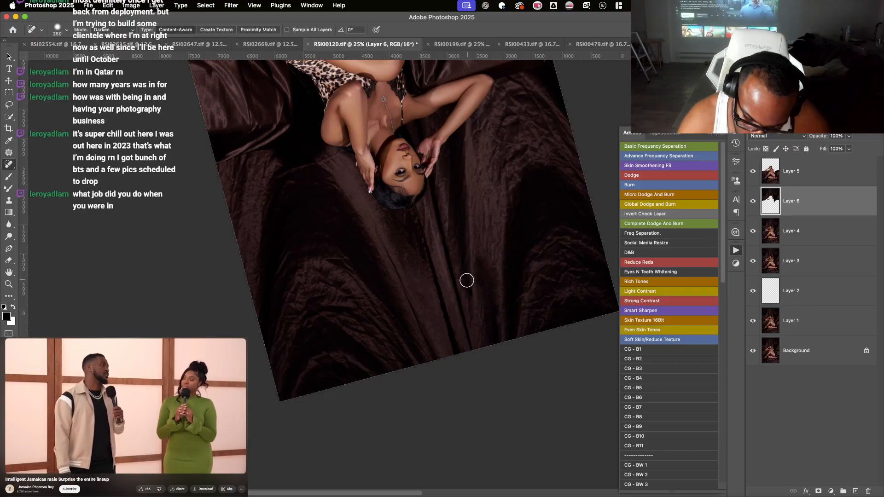
- Examine the healed backdrop folds on Layer 6 from several rotation angles and zoom levels
key("r")
left_click_drag(502, 108, 346, 338)
left_click_drag(400, 296, 469, 213)
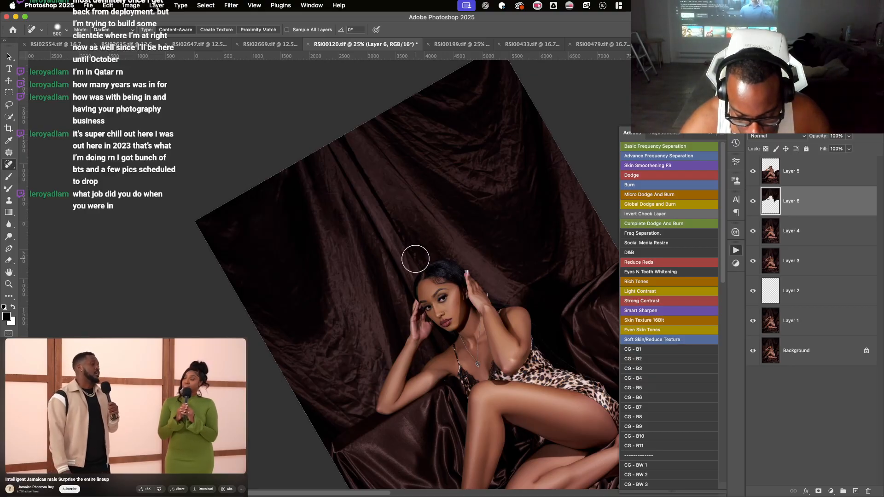
scroll(416, 260, "down", 6)
scroll(416, 236, "up", 9)
key("super+minus")
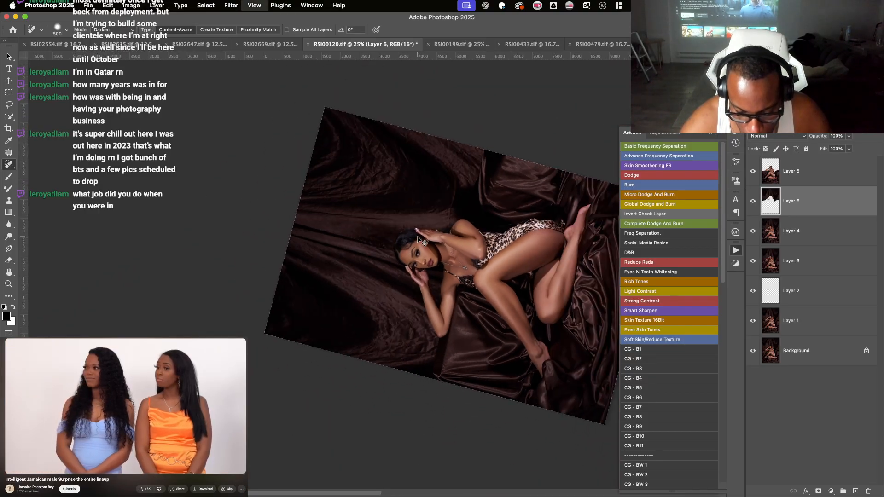
key("super+minus")
scroll(418, 236, "down", 6)
scroll(418, 237, "down", 8)
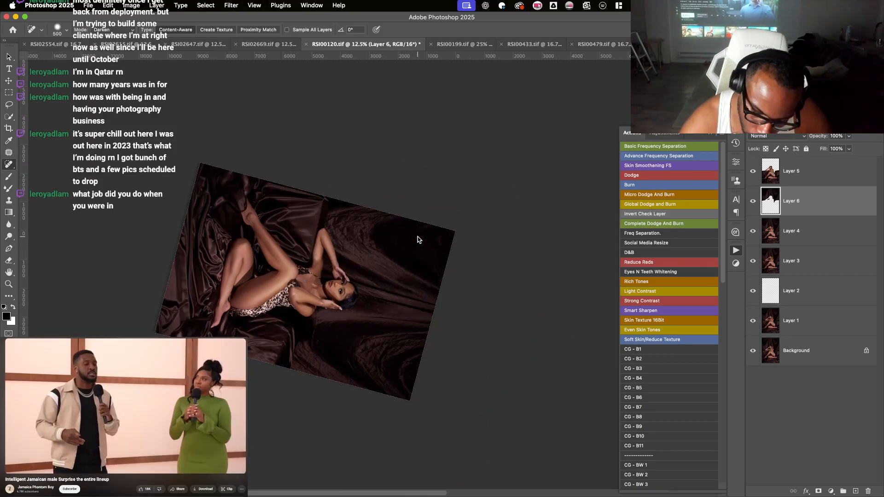
key("super+plus")
key("super+plus")
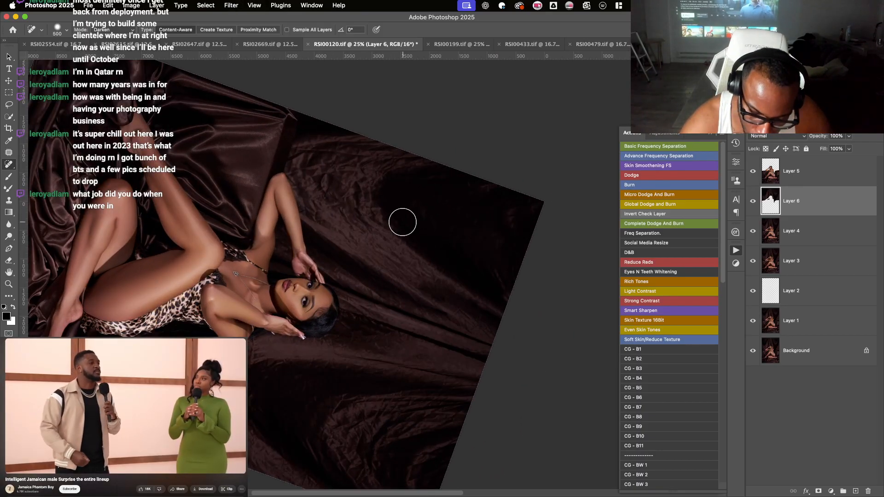
- Set the Spot Healing Brush to Lighten mode and heal the dark folds beside the woman's raised arm with a 250-pixel brush
scroll(401, 211, "down", 3)
left_click(125, 31)
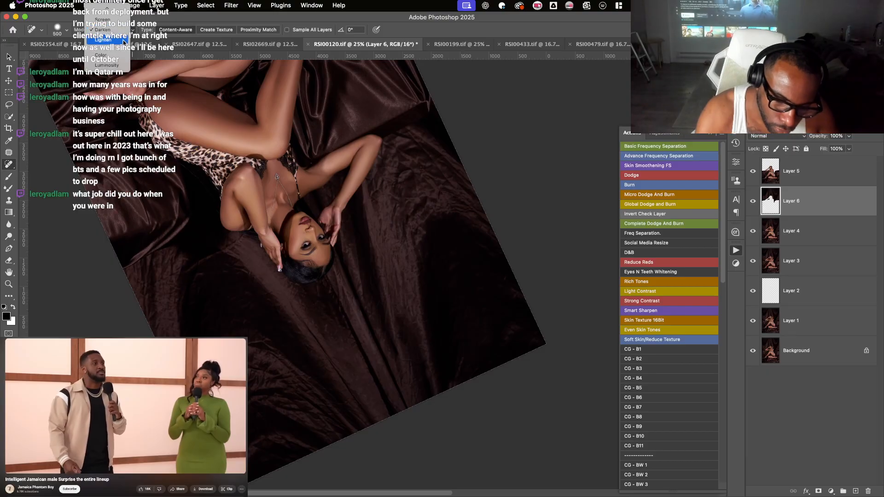
left_click(124, 40)
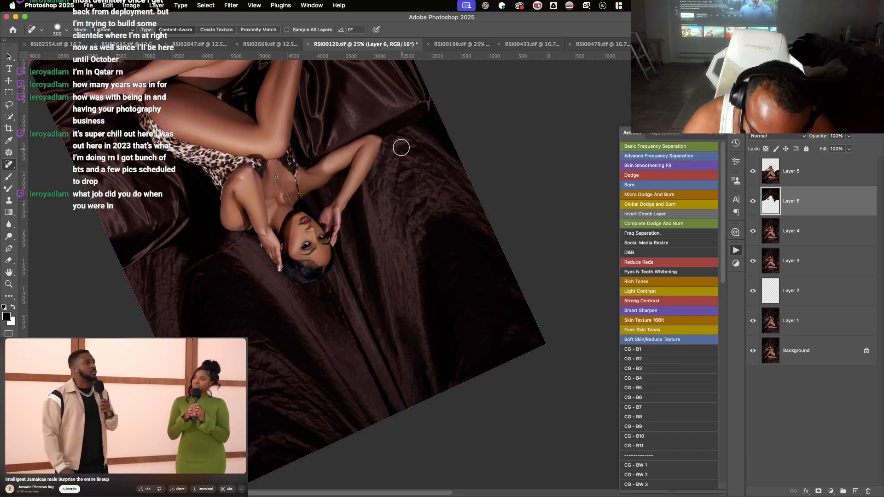
left_click_drag(384, 189, 393, 163)
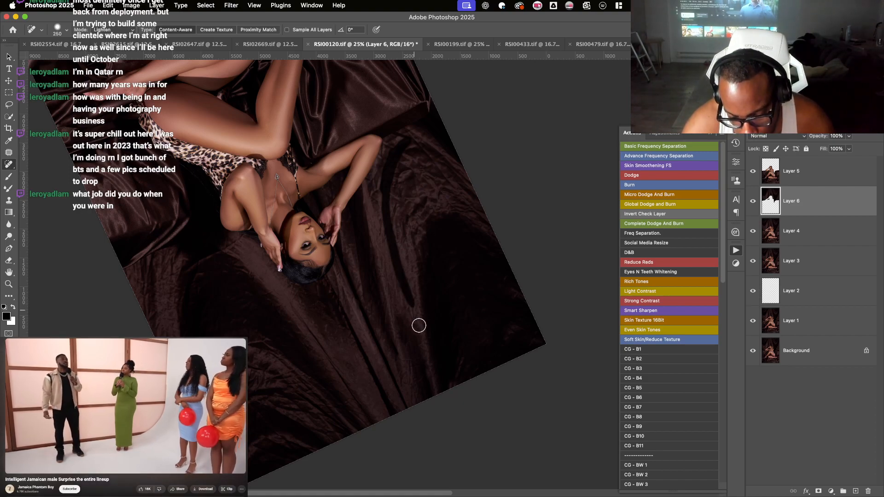
key("r")
key("r")
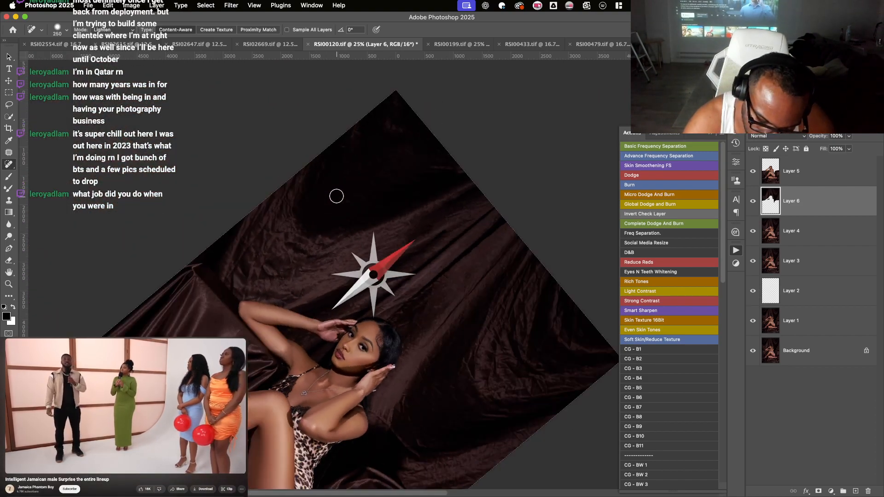
left_click_drag(337, 196, 337, 225)
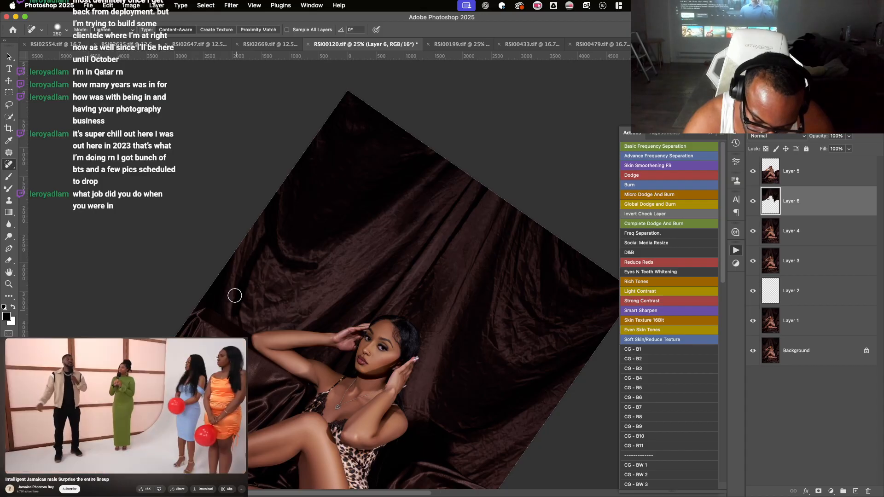
- Enlarge the Spot Healing Brush to 500 pixels and heal the dark fold between the raised arm and the backdrop's upper corner
key("r")
key("r")
mouse_move(315, 281)
left_mouse_down()
mouse_move(399, 198)
mouse_move(357, 180)
mouse_move(370, 164)
mouse_move(373, 217)
left_mouse_up()
key("bracketright")
key("bracketright")
key("bracketright")
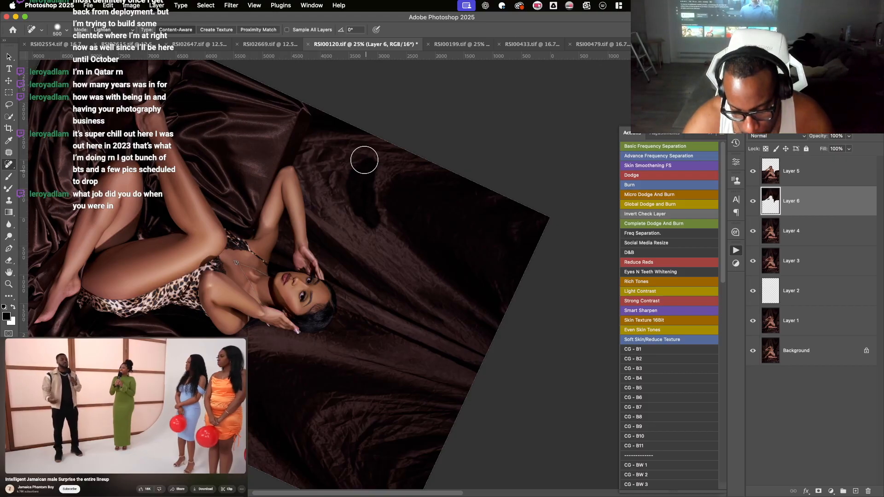
- Review the smoothed backdrop across the whole image and reduce the Spot Healing Brush to 300 pixels
key("r")
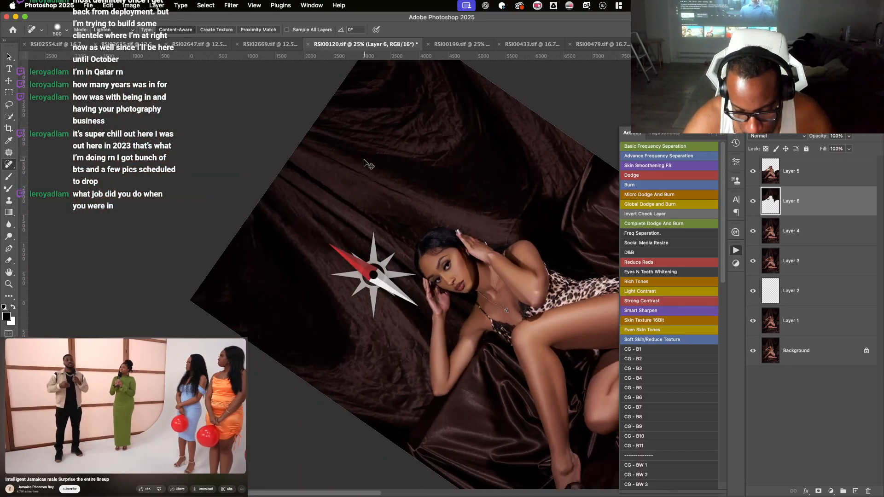
left_click_drag(369, 165, 405, 203)
key("ctrl+minus")
key("ctrl+minus")
key("Escape")
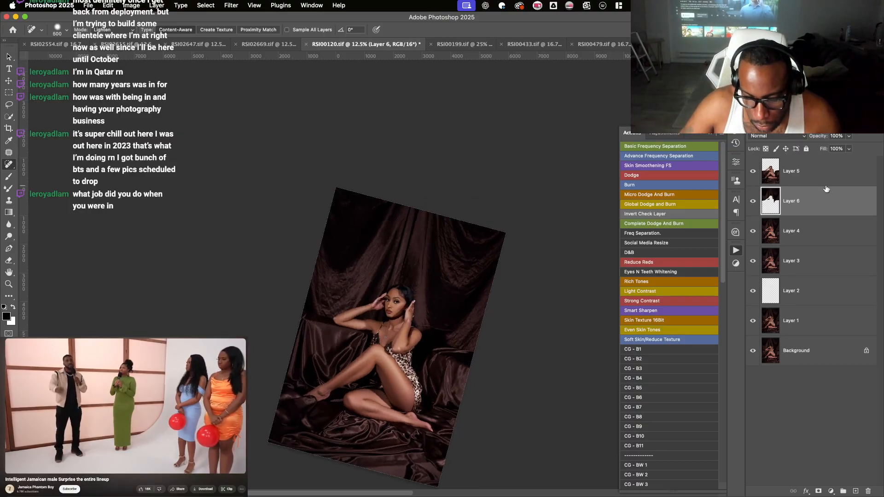
key("bracketleft")
key("bracketleft")
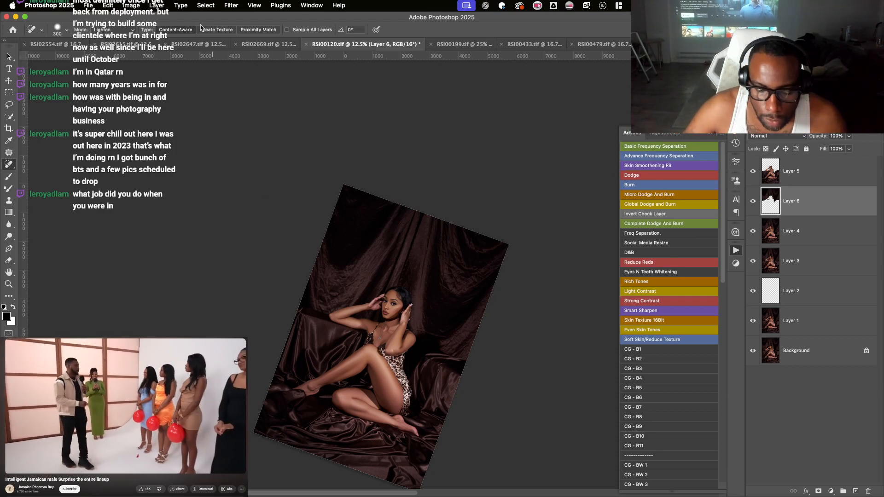
- Apply a Gaussian Blur with a 4.0-pixel radius to Layer 6
left_click(229, 5)
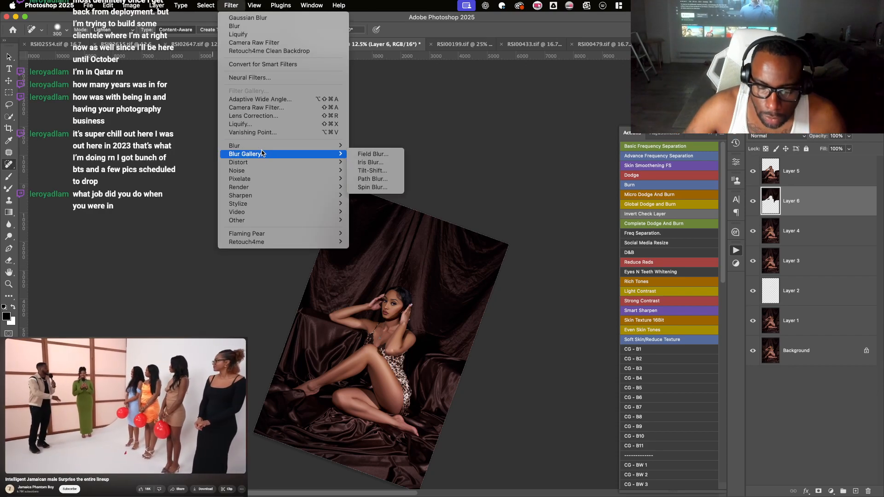
mouse_move(261, 147)
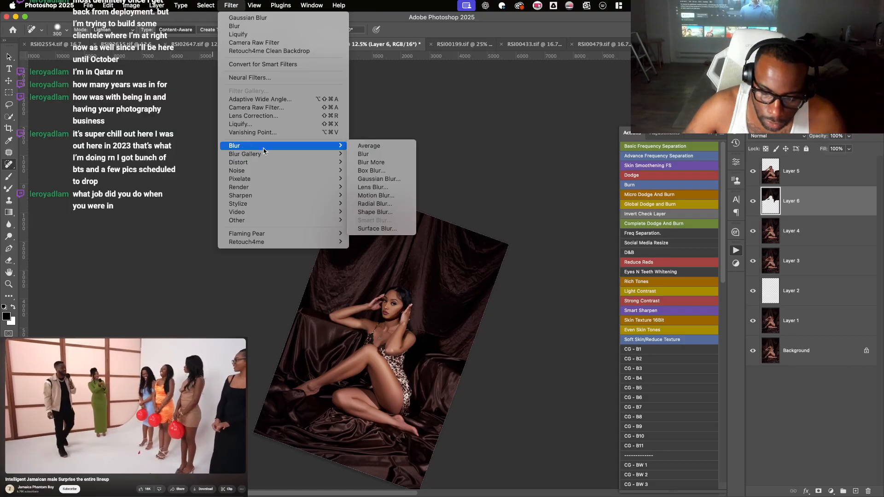
left_click(390, 177)
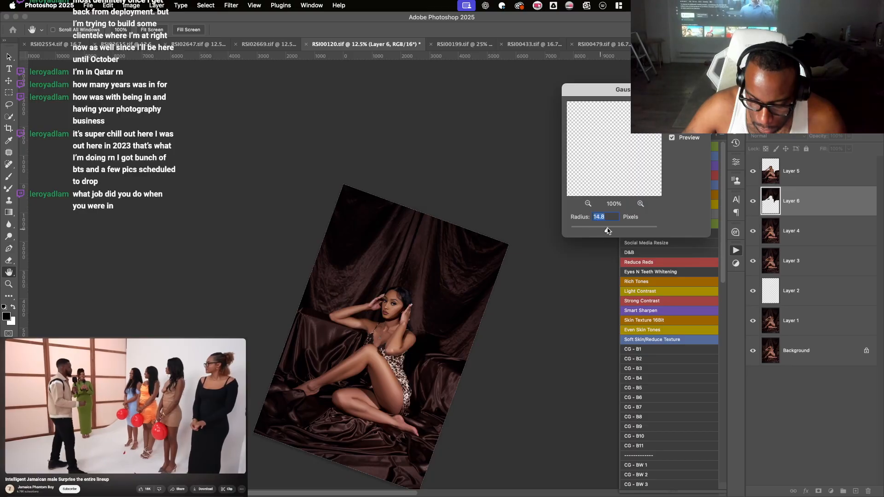
left_click_drag(608, 230, 609, 230)
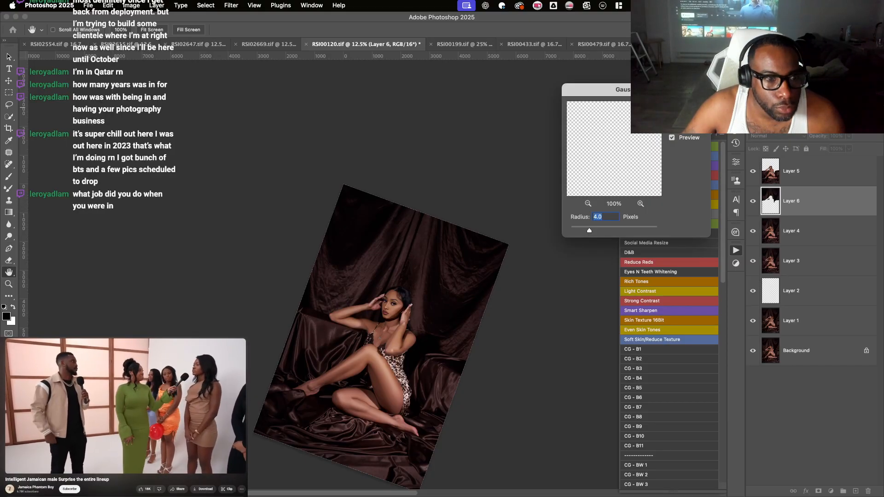
key("Return")
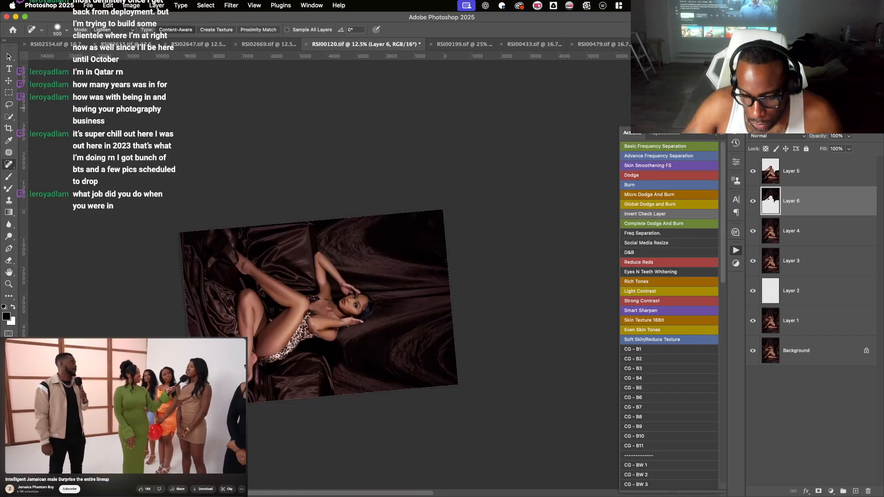
- Reduce the Spot Healing Brush to 150 pixels, set it to Darken mode, and heal the bright wrinkles beside the woman's head
key("super+plus")
key("super+plus")
key("super+plus")
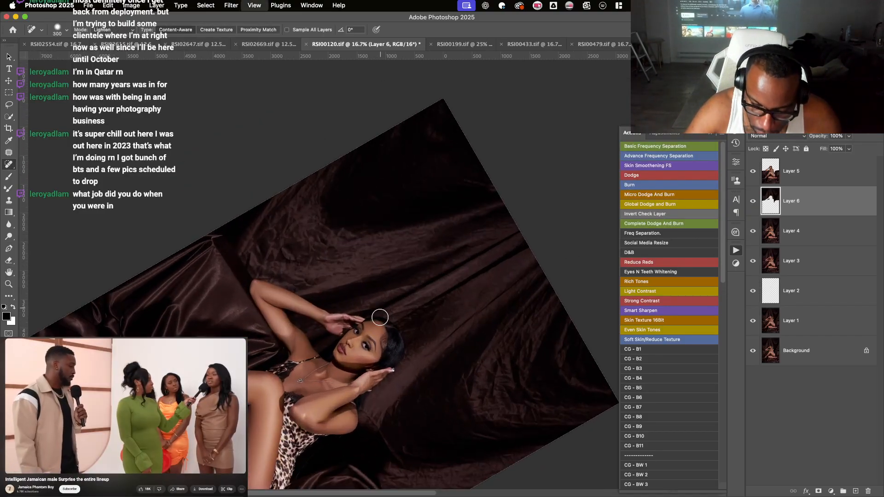
left_click_drag(384, 346, 328, 203)
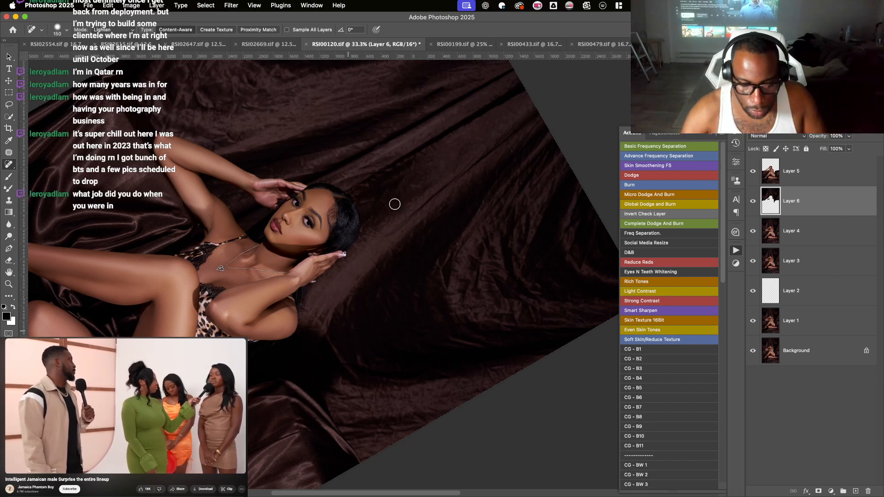
left_click(115, 30)
left_click(109, 20)
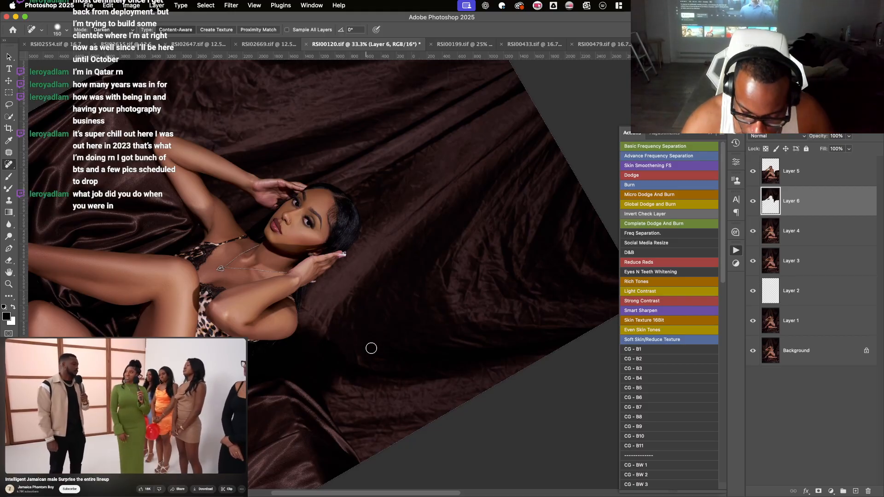
key("r")
left_click_drag(372, 348, 470, 220)
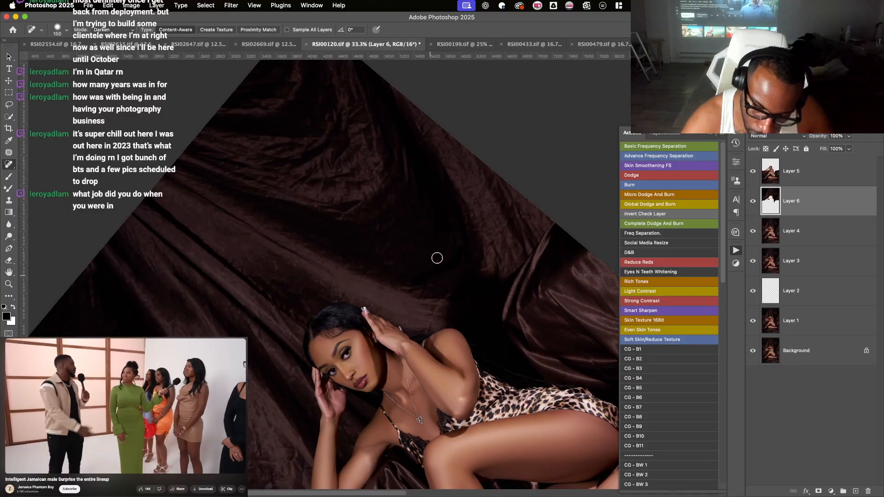
key("r")
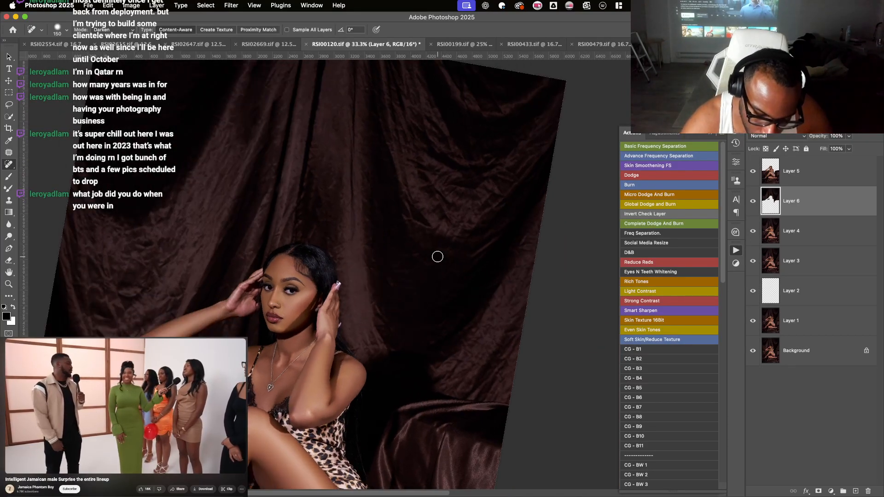
key("space")
left_click_drag(359, 253, 355, 292)
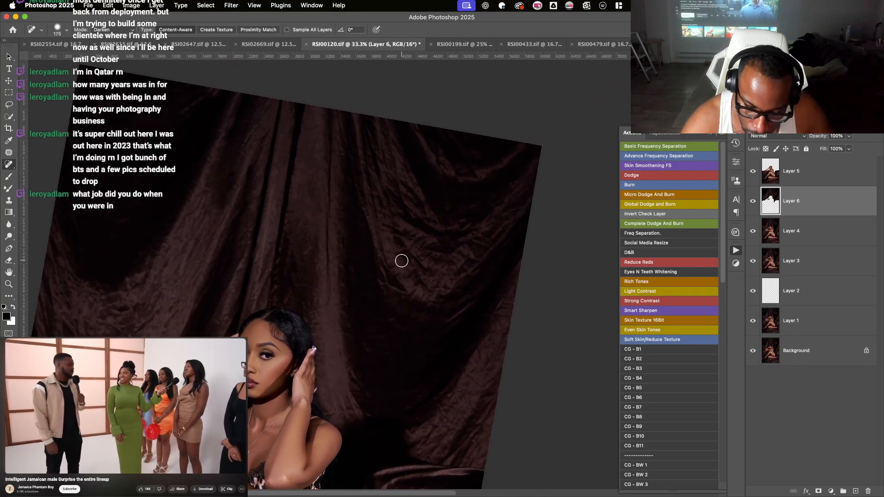
- Enlarge the Spot Healing Brush to 200 pixels and heal the bright wrinkles in the backdrop's side folds in Darken mode
key("bracketright")
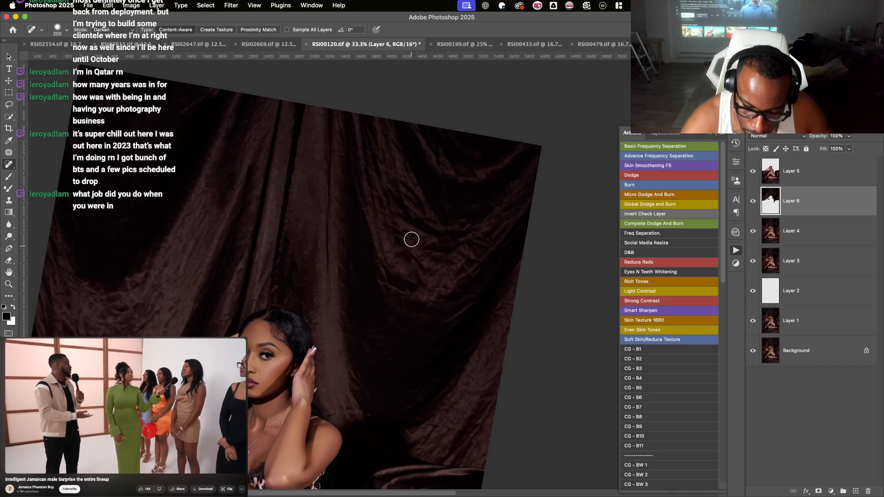
key("space")
left_click_drag(455, 236, 422, 181)
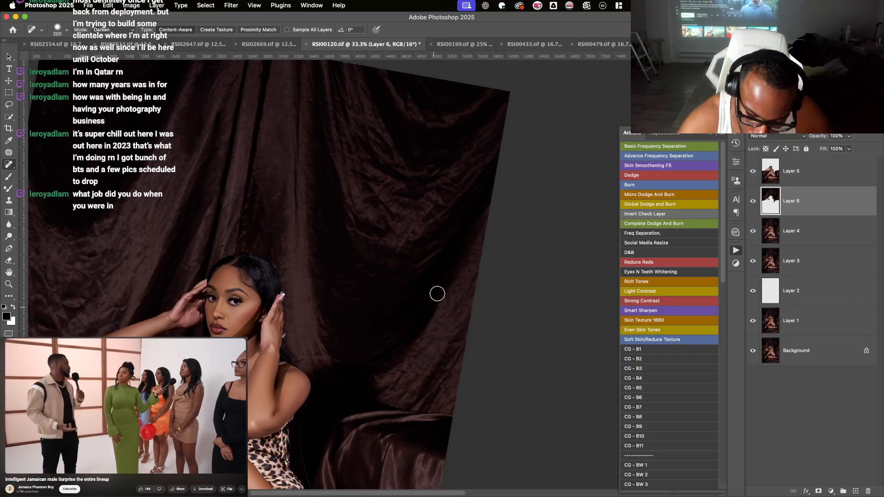
key("r")
left_click_drag(440, 289, 438, 294)
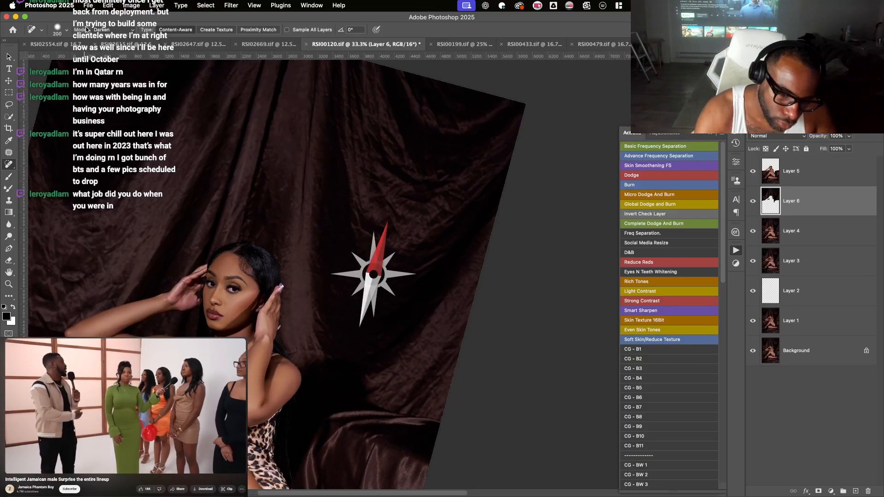
- Set the Spot Healing Brush to Lighten mode at 150 pixels and heal the dark creases in the side fold above the draped seat
left_click(107, 30)
left_click(105, 41)
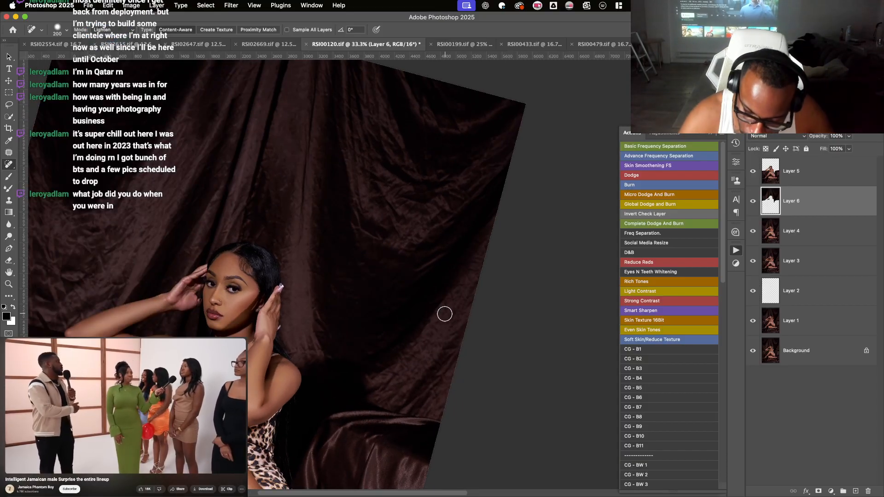
key("bracketleft")
key("bracketleft")
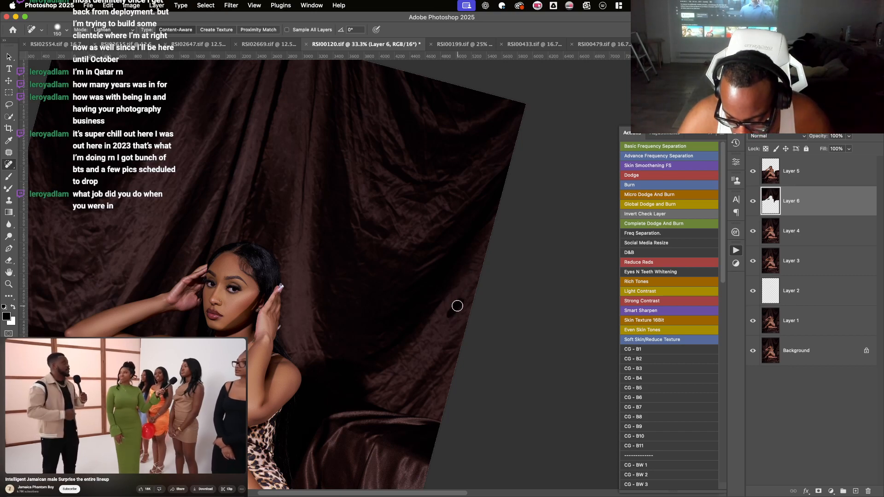
mouse_move(450, 327)
left_mouse_down()
mouse_move(470, 308)
mouse_move(450, 326)
mouse_move(452, 309)
left_mouse_up()
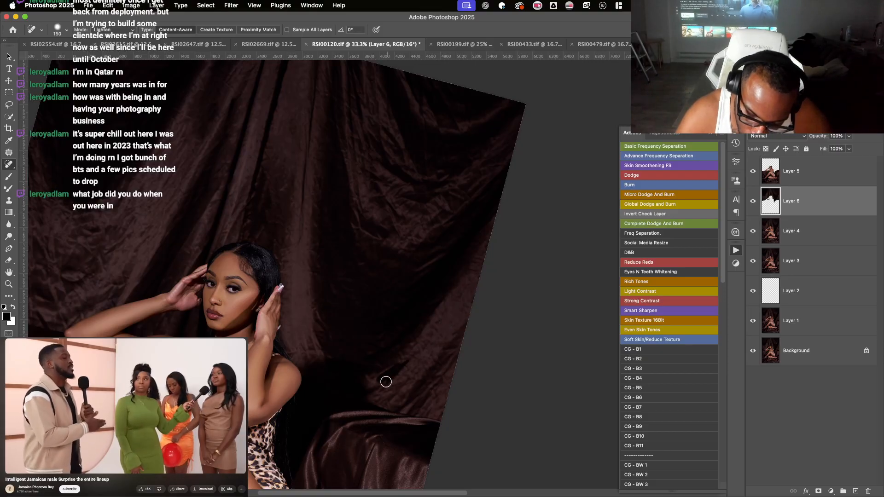
mouse_move(387, 390)
left_mouse_down()
mouse_move(463, 286)
mouse_move(424, 357)
mouse_move(452, 300)
left_mouse_up()
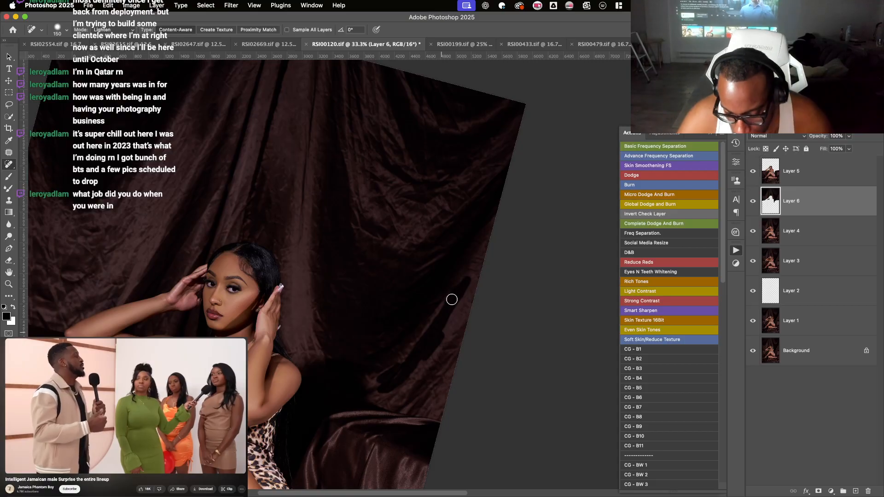
mouse_move(405, 389)
left_mouse_down()
mouse_move(473, 302)
mouse_move(482, 265)
left_mouse_up()
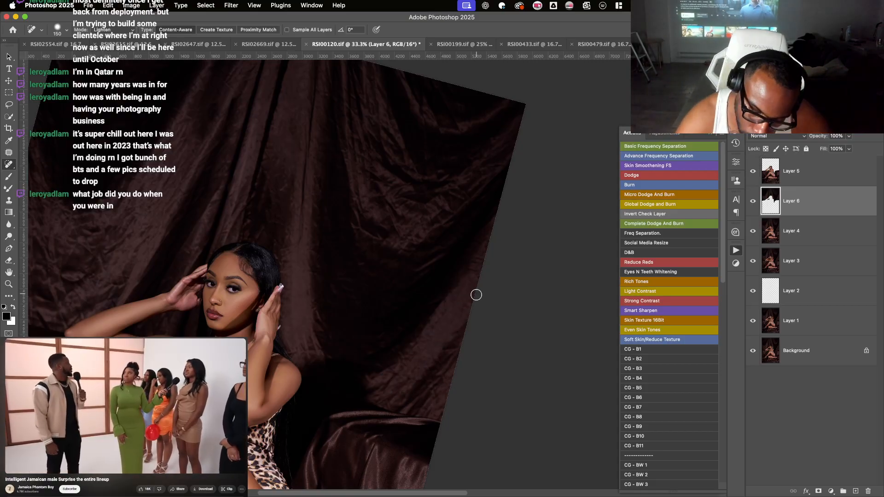
mouse_move(476, 294)
left_mouse_down()
mouse_move(486, 247)
mouse_move(486, 267)
mouse_move(469, 278)
mouse_move(473, 255)
mouse_move(343, 274)
mouse_move(411, 349)
left_mouse_up()
- Heal the dark crease at the image's side edge where the backdrop meets the draped seat, and review the whole backdrop
key("r")
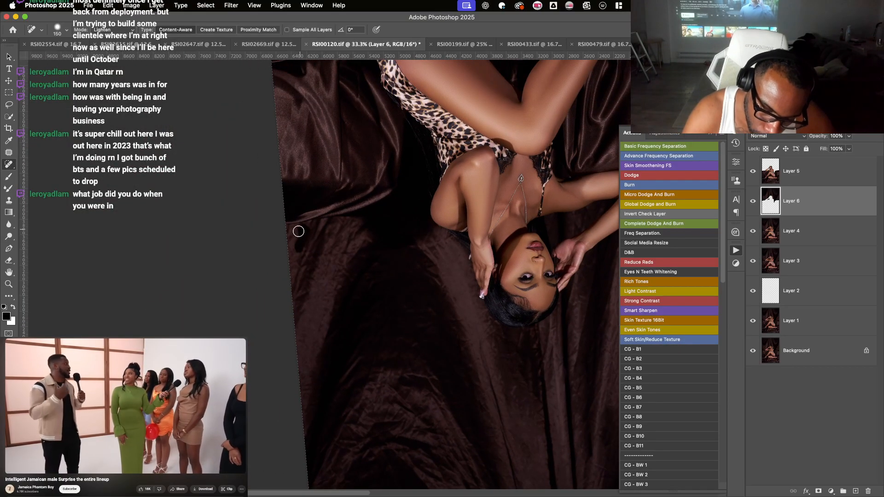
mouse_move(298, 232)
left_mouse_down()
mouse_move(289, 241)
mouse_move(300, 247)
mouse_move(293, 266)
mouse_move(336, 251)
mouse_move(349, 227)
mouse_move(338, 274)
mouse_move(358, 242)
mouse_move(326, 318)
mouse_move(344, 259)
left_mouse_up()
key("super+minus")
key("super+minus")
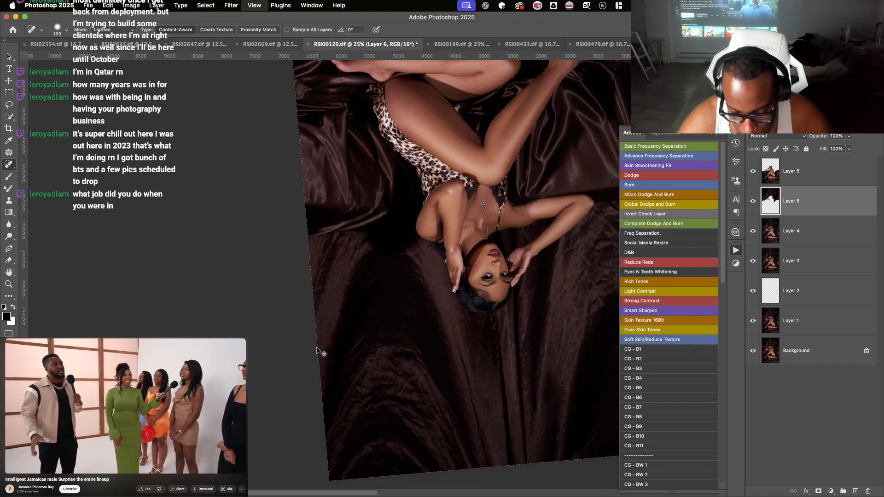
left_click_drag(390, 211, 385, 259)
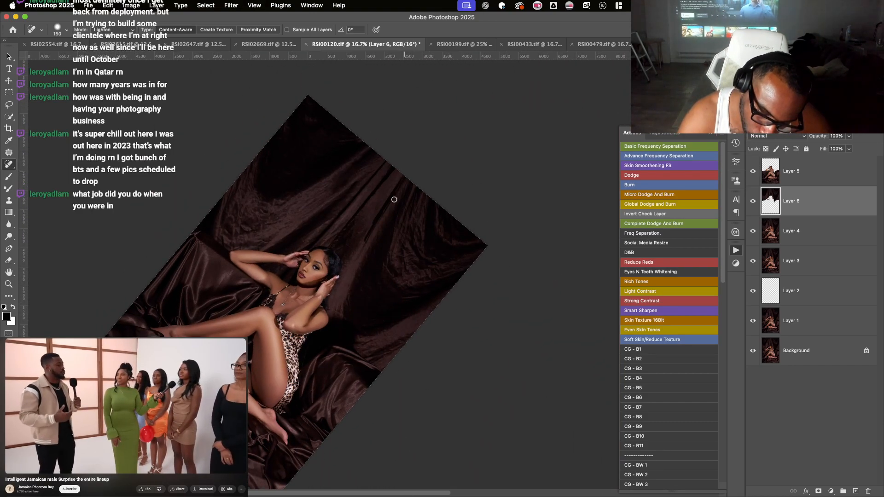
- Heal the dark crease in the central backdrop folds above the woman's head in Lighten mode at 150 pixels
left_click_drag(397, 183, 371, 247)
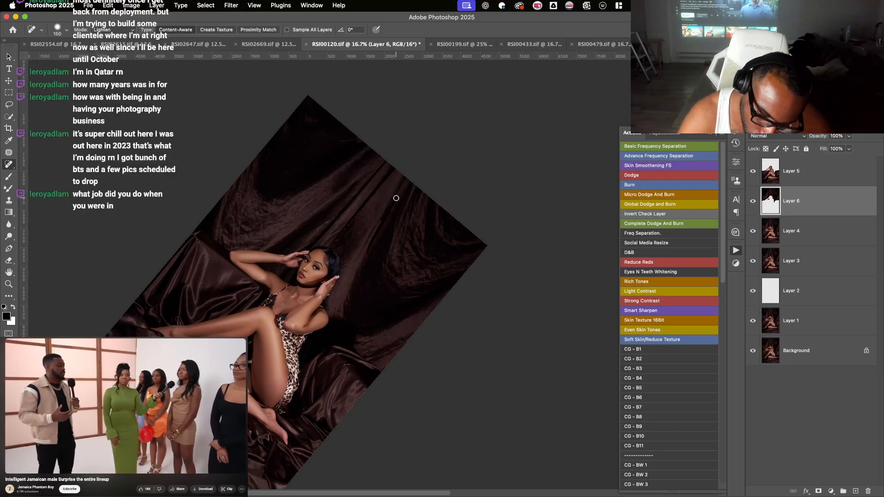
key("r")
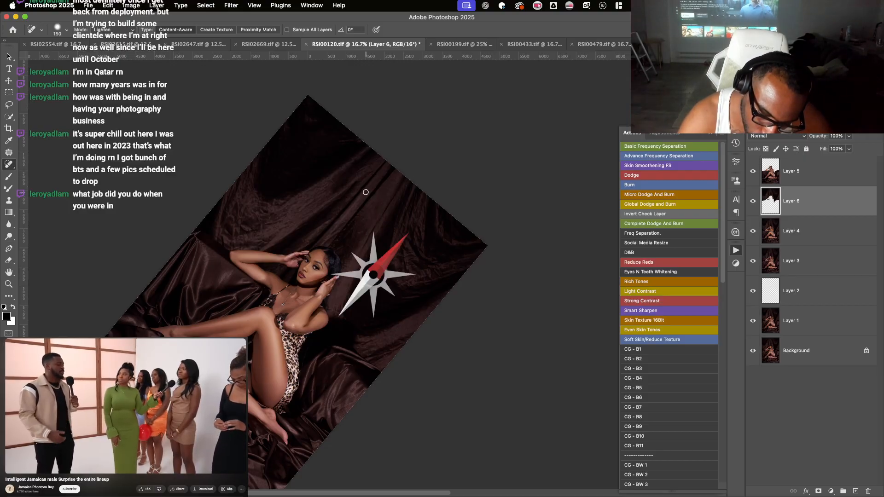
key("r")
key("r")
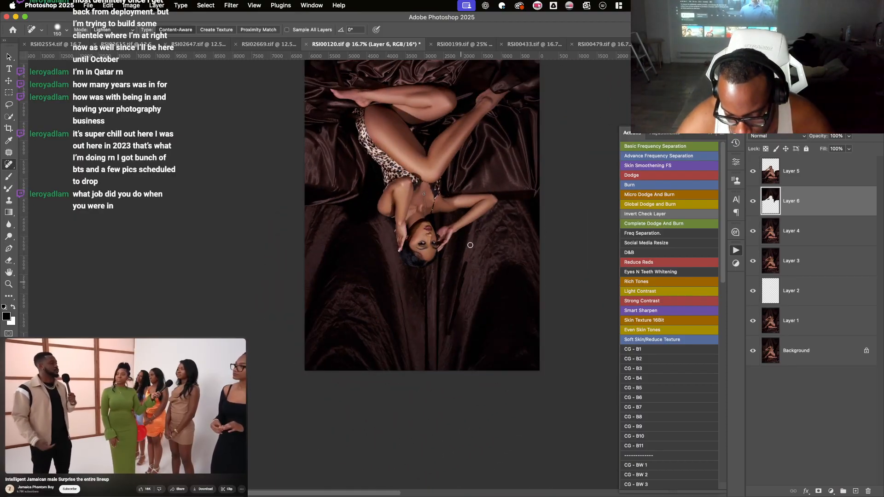
- Enlarge the Spot Healing Brush to 300 pixels and heal the dark crease in the backdrop fold beside the woman's head
scroll(460, 257, "down", 3)
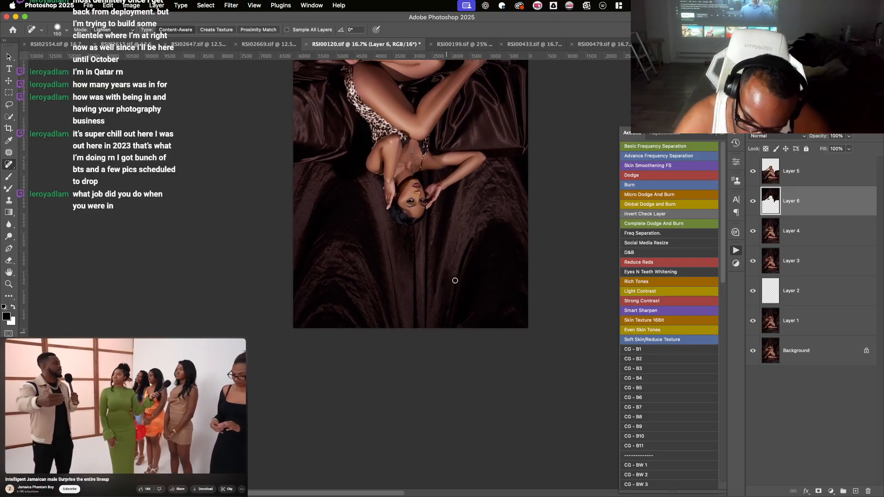
key("bracketright")
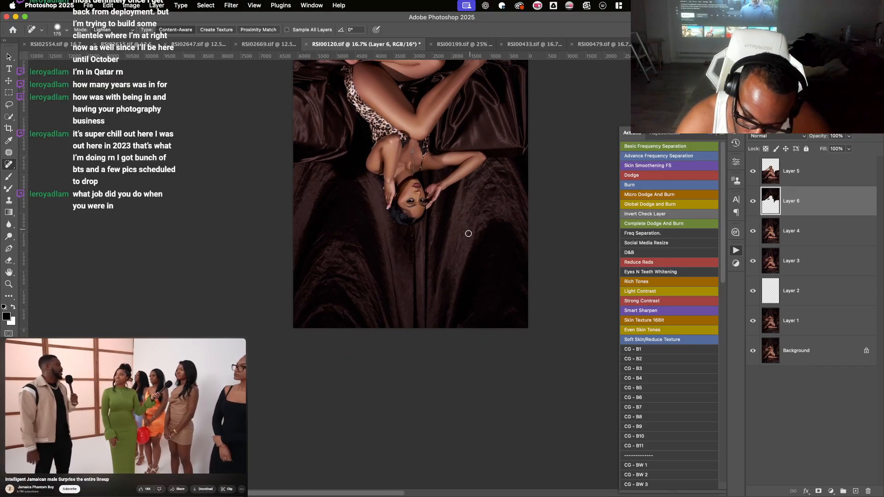
left_click_drag(460, 247, 459, 241)
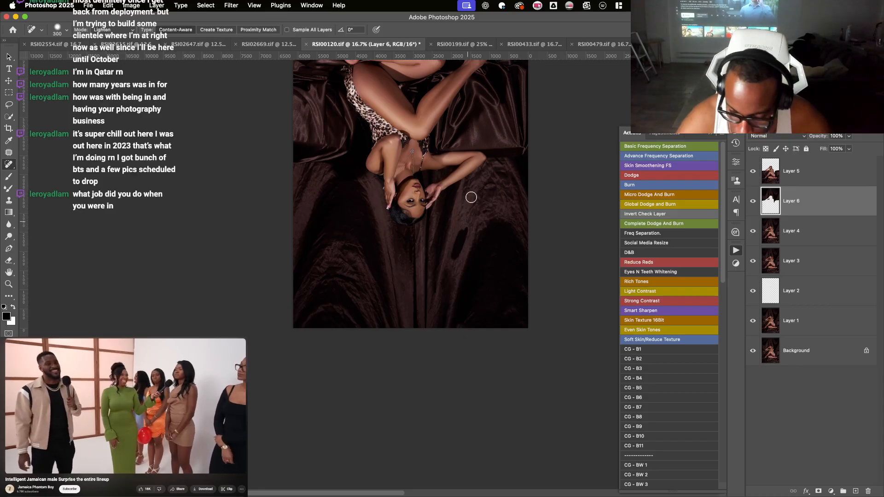
scroll(471, 198, "down", 3)
scroll(471, 197, "down", 5)
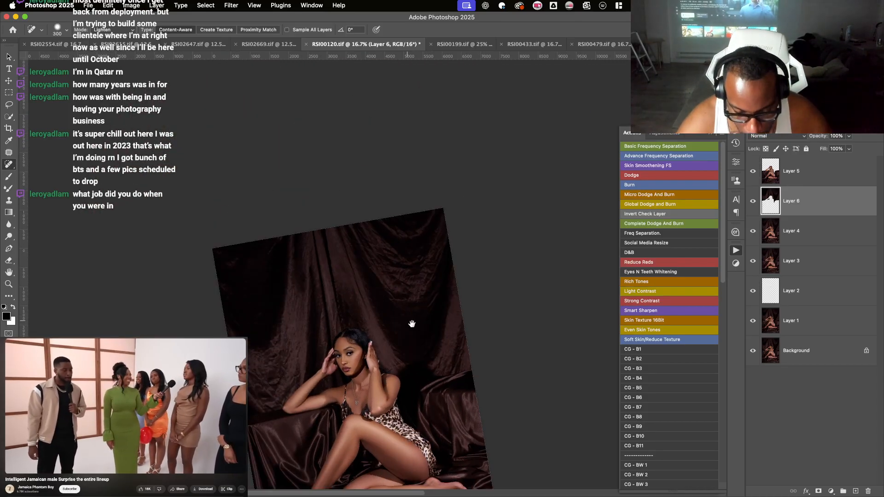
- Enlarge the Spot Healing Brush to 400 pixels and heal the dark areas in the side fold beyond the woman's raised arm
left_click_drag(410, 322, 462, 291)
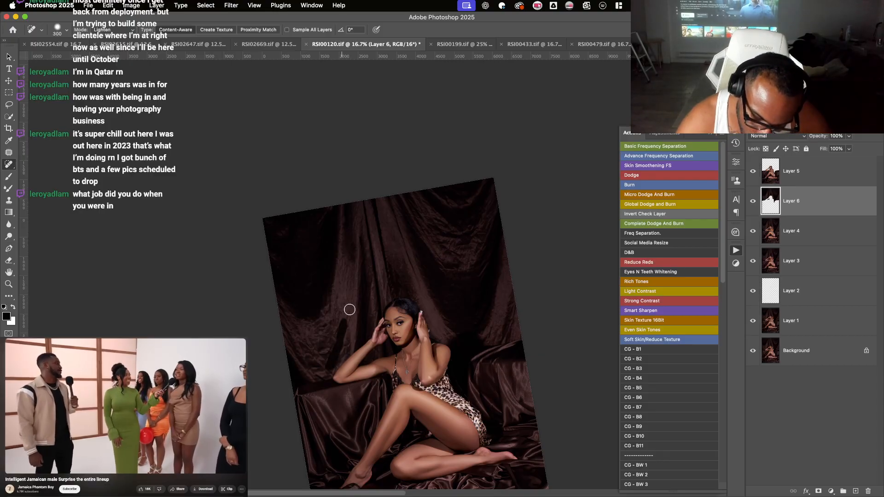
scroll(350, 310, "up", 5)
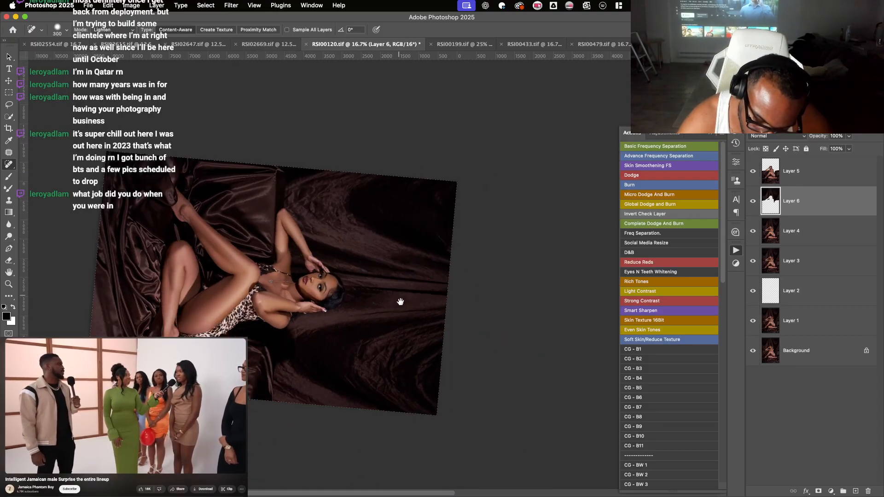
left_click_drag(400, 302, 443, 378)
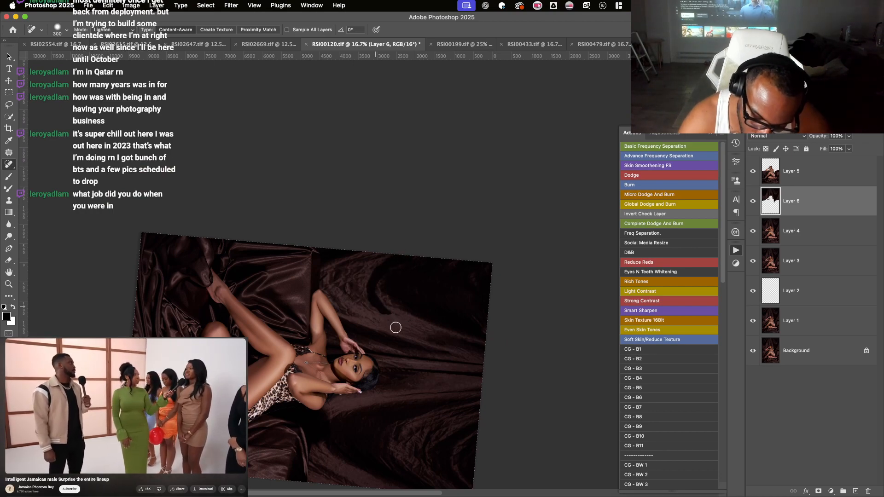
left_click_drag(384, 312, 381, 311)
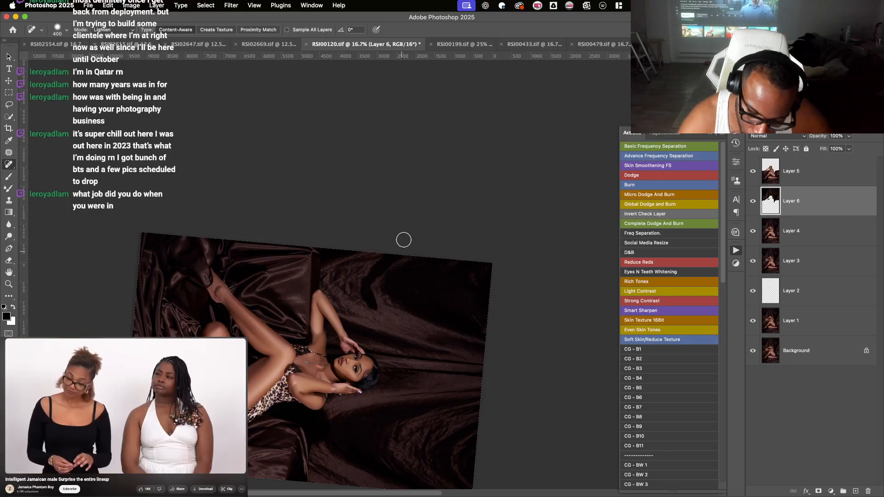
- Reduce the Spot Healing Brush to 200 pixels and heal the crease near the side edge beyond the woman's elbow
key("r")
mouse_move(492, 146)
left_mouse_down()
mouse_move(451, 174)
mouse_move(424, 219)
left_mouse_up()
key("[")
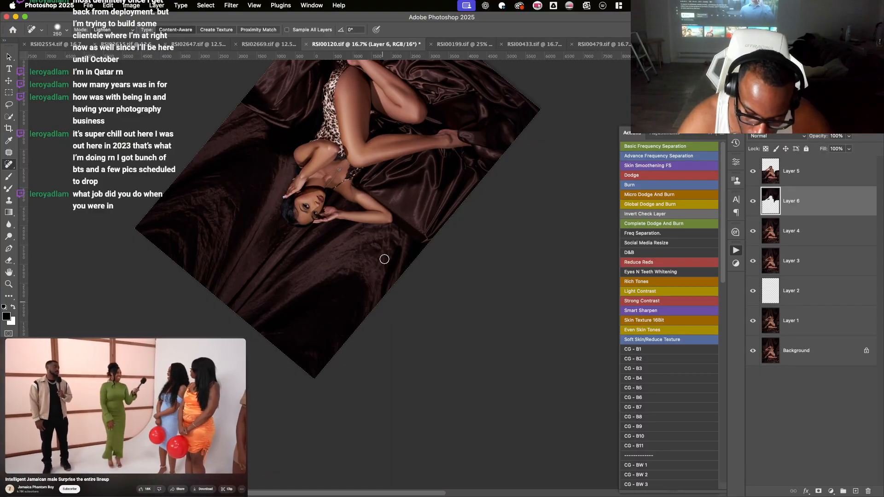
key("[")
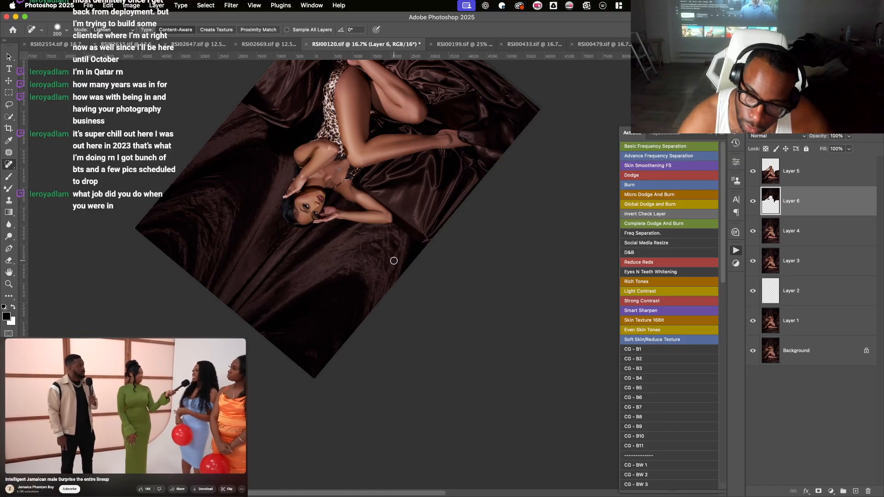
left_click_drag(394, 260, 355, 229)
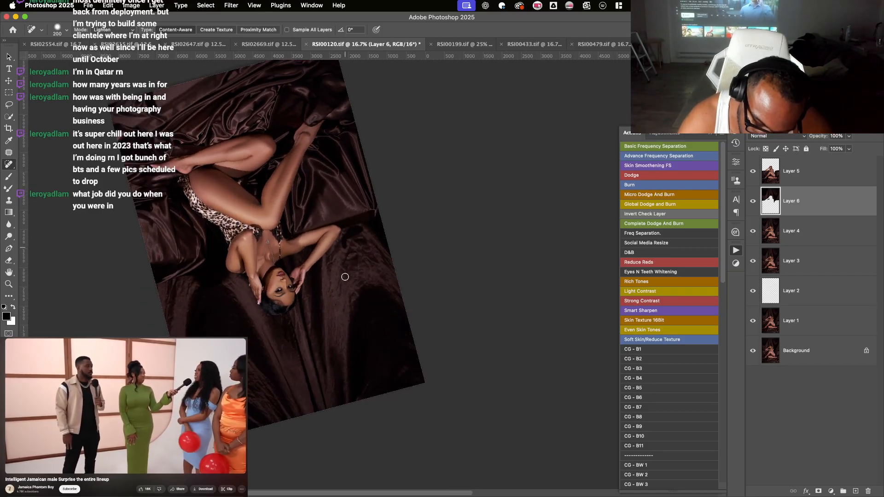
- Enlarge the Spot Healing Brush to 600 pixels and heal the dark backdrop area above the draped seat beside the woman's elbow
key("bracketright")
key("bracketright")
key("bracketright")
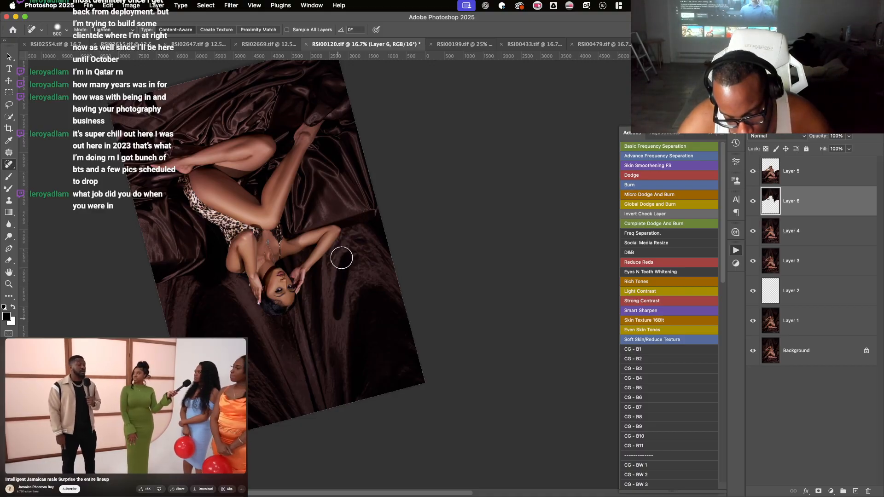
key("r")
mouse_move(341, 258)
left_mouse_down()
mouse_move(338, 299)
mouse_move(436, 245)
mouse_move(441, 232)
left_mouse_up()
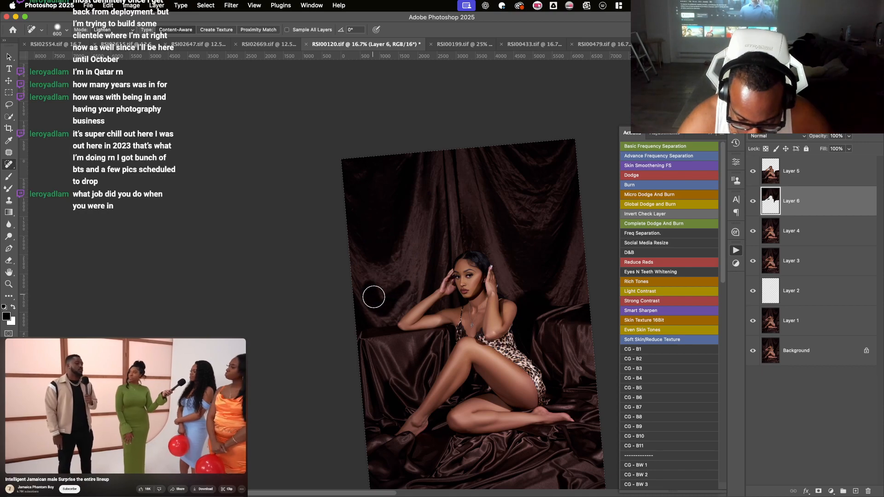
left_click_drag(373, 297, 395, 281)
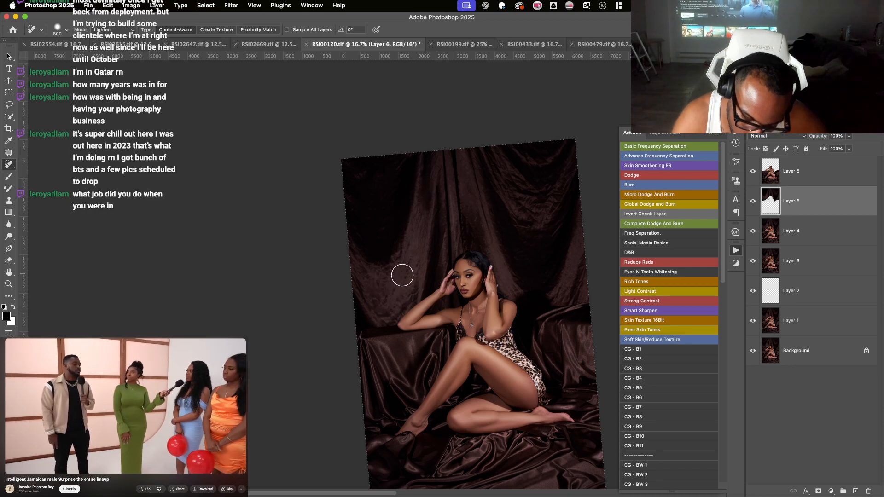
left_click_drag(382, 302, 363, 272)
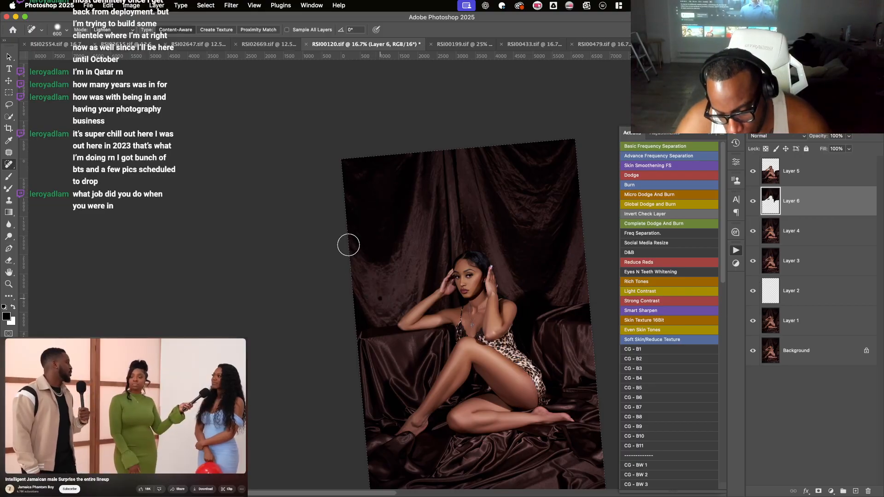
- Reduce the Spot Healing Brush to 175 pixels and heal the dark creases in the curved folds on the backdrop's opposite side
scroll(349, 245, "down", 1)
key("r")
left_click_drag(322, 184, 529, 180)
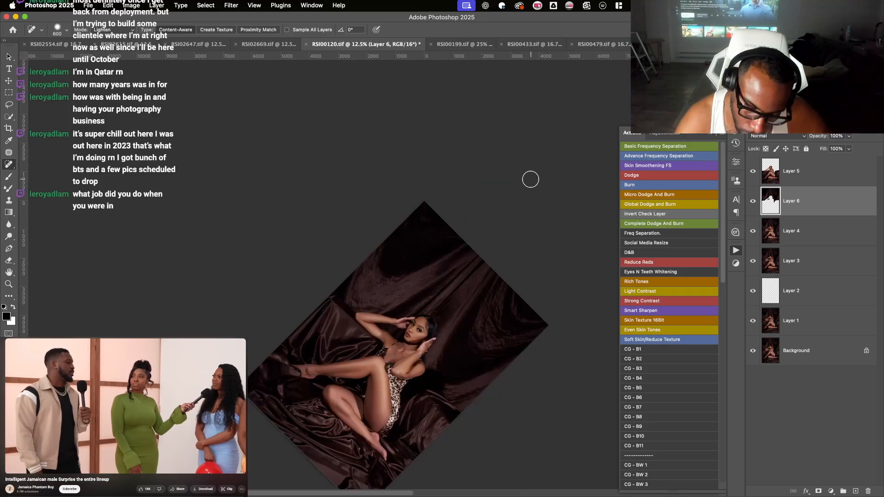
key("super+plus")
mouse_move(448, 253)
left_mouse_down()
mouse_move(410, 135)
mouse_move(339, 150)
left_mouse_up()
key("super+plus")
key("r")
key("bracketleft")
key("bracketleft")
key("bracketleft")
key("bracketleft")
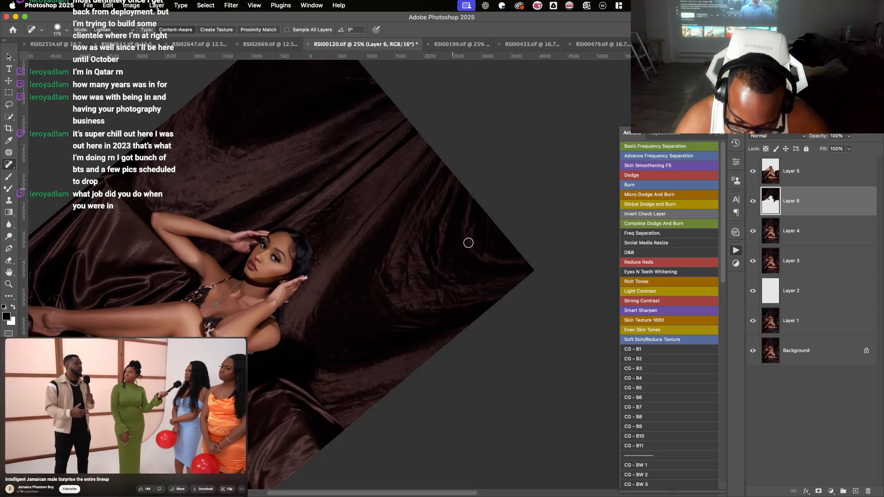
key("r")
mouse_move(469, 213)
left_mouse_down()
mouse_move(424, 178)
mouse_move(463, 222)
left_mouse_up()
key("r")
key("r")
left_click_drag(353, 321, 417, 273)
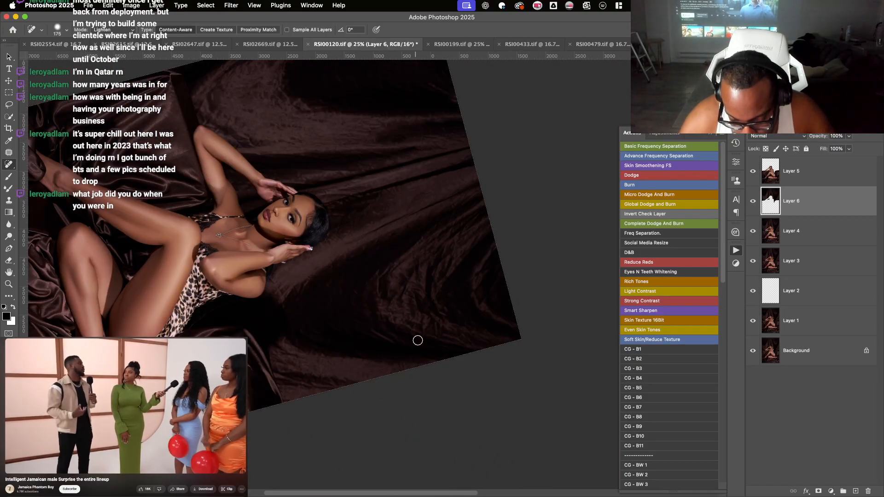
- Enlarge the Spot Healing Brush to 250 pixels and heal the dark areas toward the upper corner of the curved folds
key("bracketright")
key("bracketright")
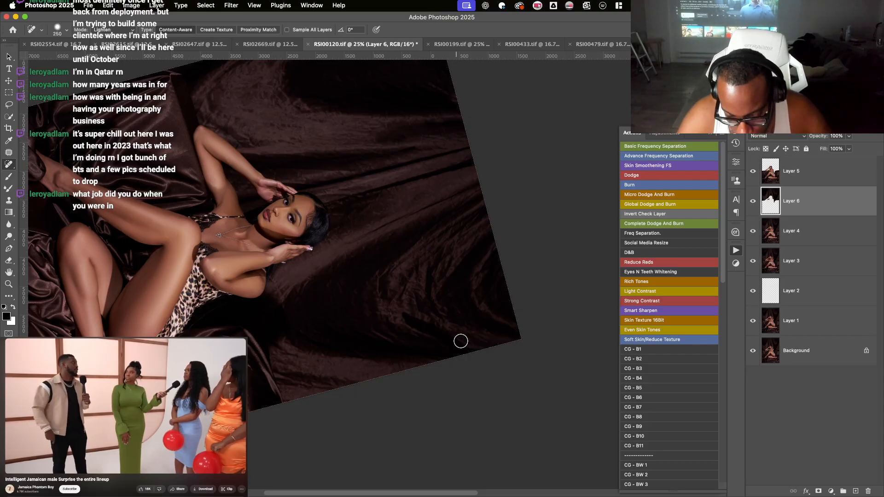
key("r")
mouse_move(461, 342)
left_mouse_down()
mouse_move(454, 258)
mouse_move(381, 213)
mouse_move(359, 306)
left_mouse_up()
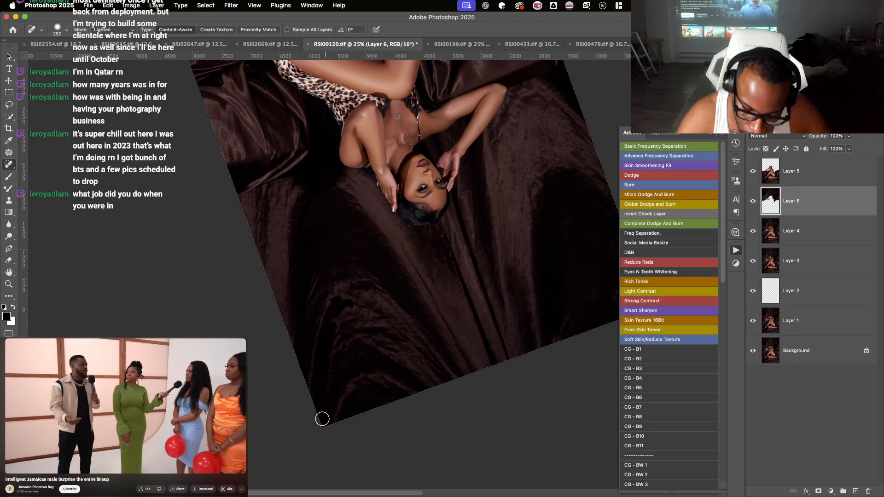
key("r")
left_click_drag(323, 419, 454, 407)
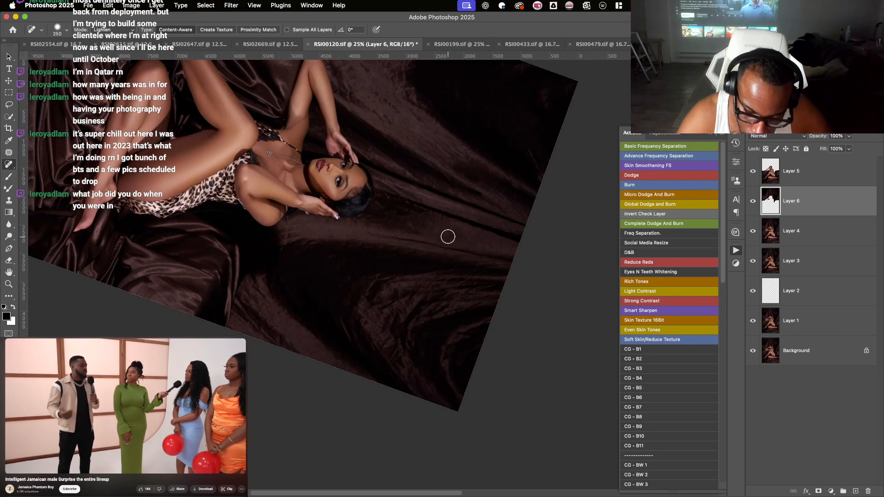
key("r")
left_click_drag(445, 243, 375, 199)
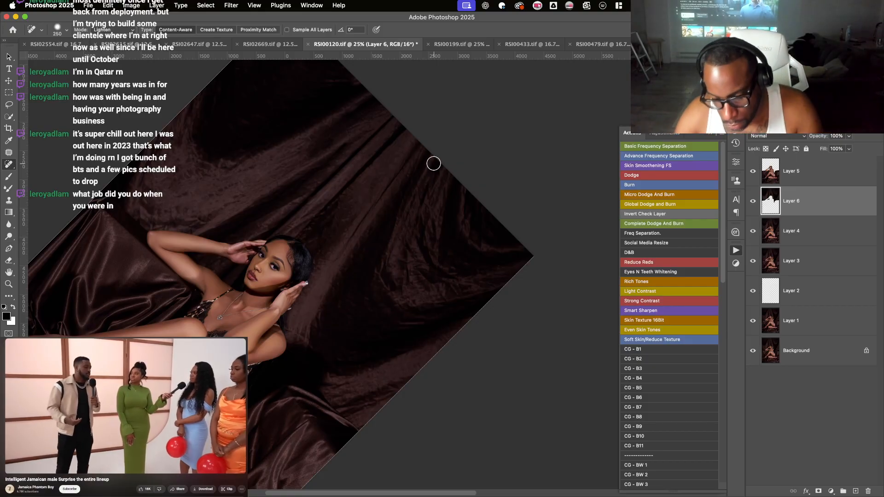
- Toggle the visibility of Layer 6 repeatedly to compare the backdrop before and after healing
left_click(754, 201)
left_click(754, 202)
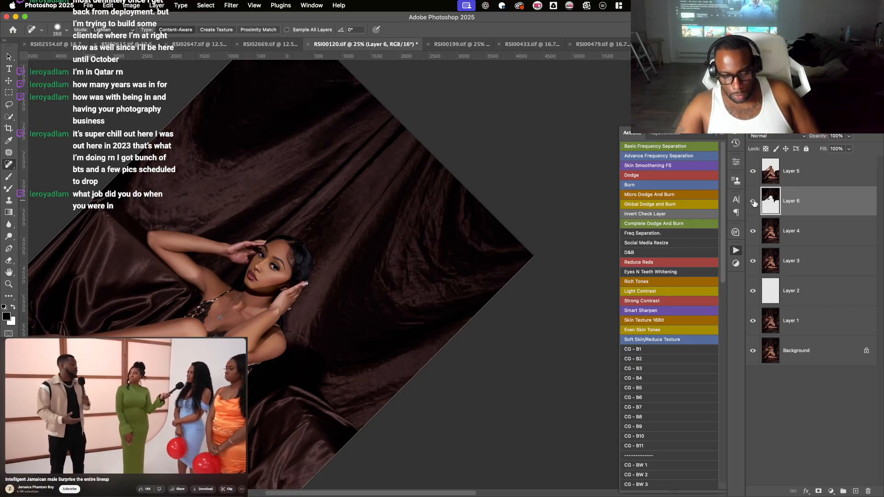
left_click(754, 202)
left_click(754, 202)
left_click(753, 202)
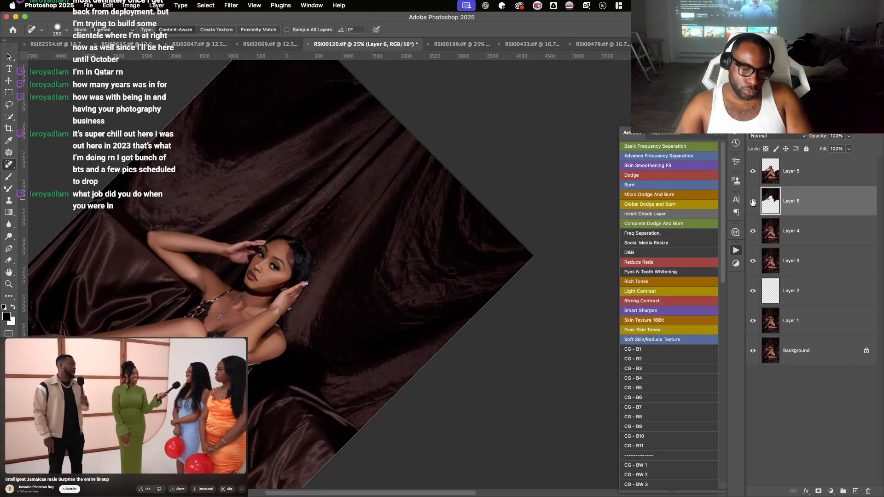
left_click(754, 201)
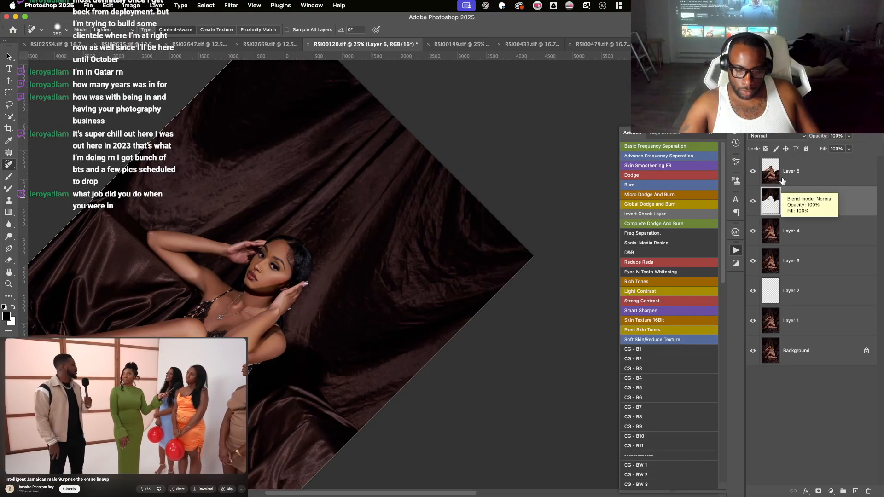
- Run the Skin Smoothening FS action on Layer 6 and choose the Mixer Brush for the Low Layer
left_click(685, 169)
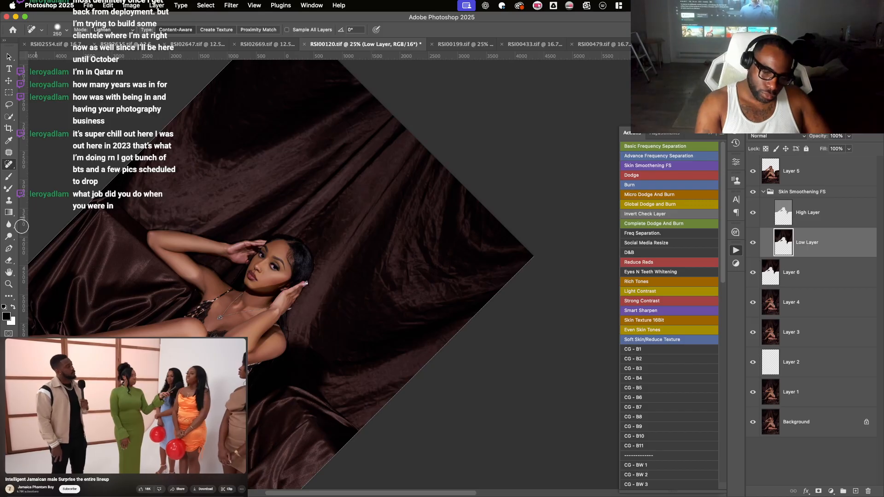
left_click(8, 188)
- Set the Mixer Brush to 5% Wet and a size of 400 pixels for blending the backdrop on the Low Layer
scroll(16, 185, "down", 2)
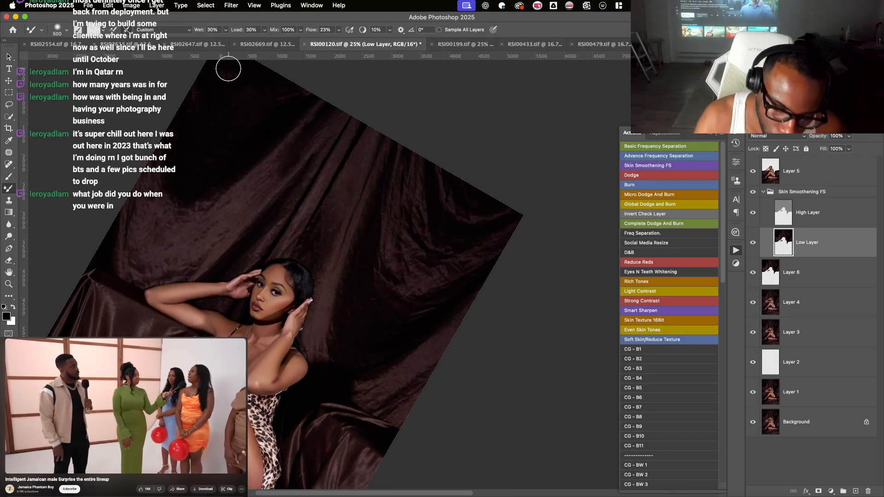
scroll(240, 55, "down", 8)
scroll(295, 40, "up", 2)
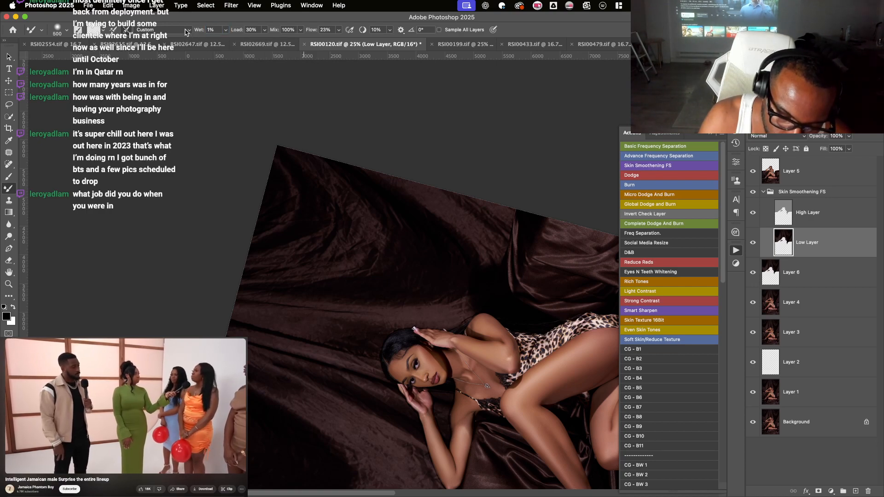
scroll(159, 164, "down", 2)
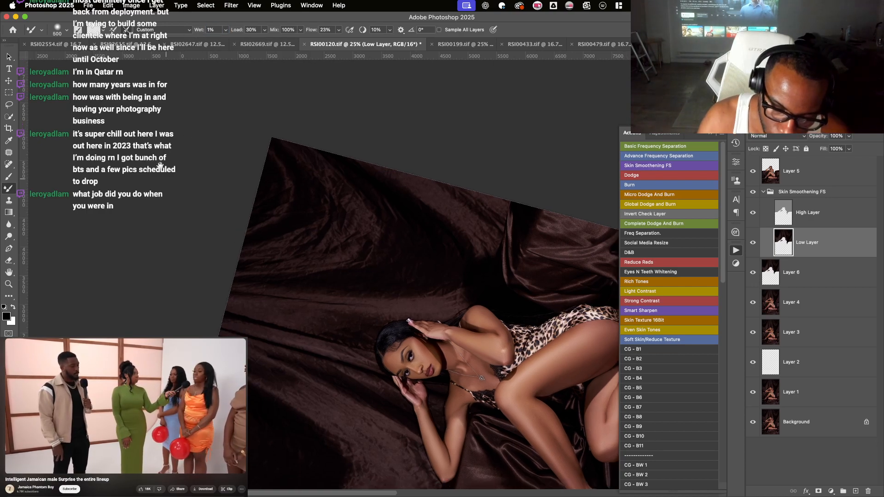
left_click_drag(160, 165, 300, 174)
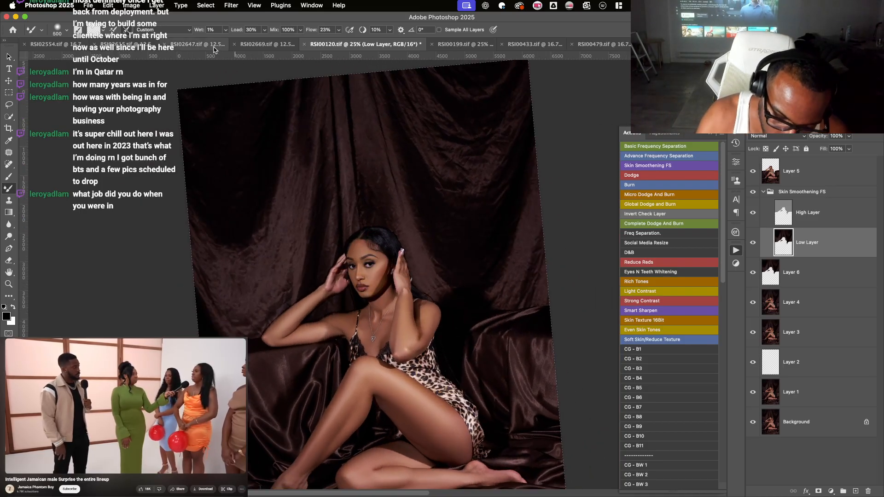
left_click(201, 31)
type("5")
key("Return")
key("bracketleft")
key("bracketleft")
key("bracketleft")
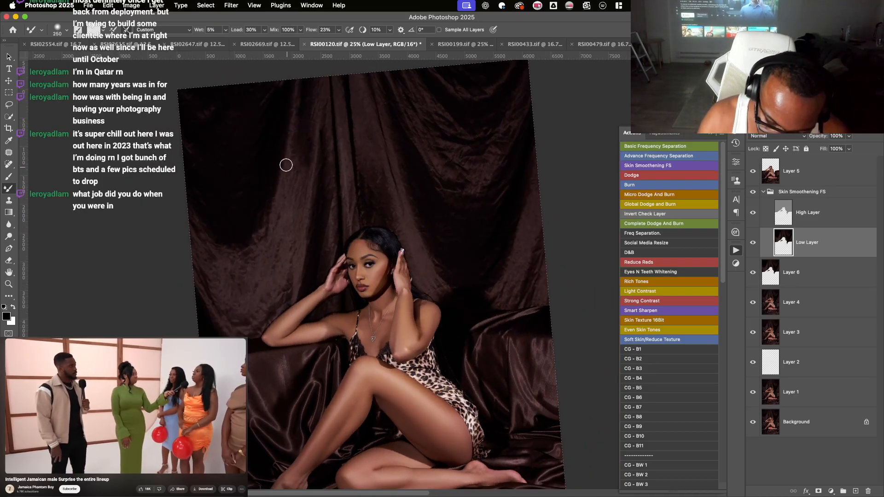
key("bracketright")
key("bracketright")
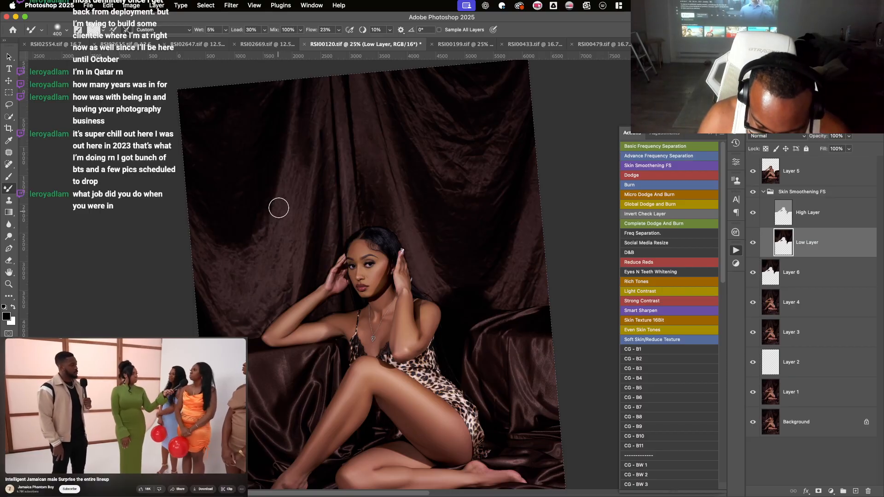
- Reduce the Mixer Brush to 200 pixels and blend the vertical folds above the woman's head on the Low Layer
key("bracketleft")
key("bracketleft")
key("bracketleft")
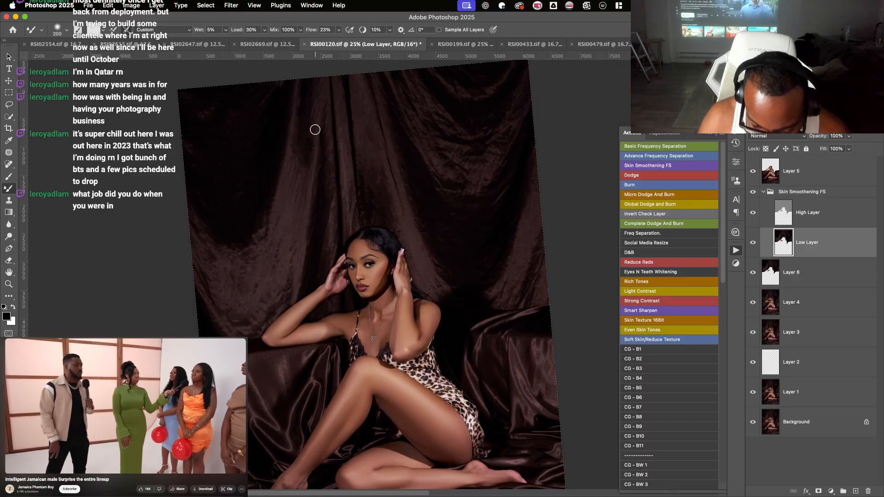
key("r")
mouse_move(351, 129)
left_mouse_down()
mouse_move(261, 295)
mouse_move(404, 386)
left_mouse_up()
key("space")
left_click_drag(413, 246, 306, 115)
key("bracketleft")
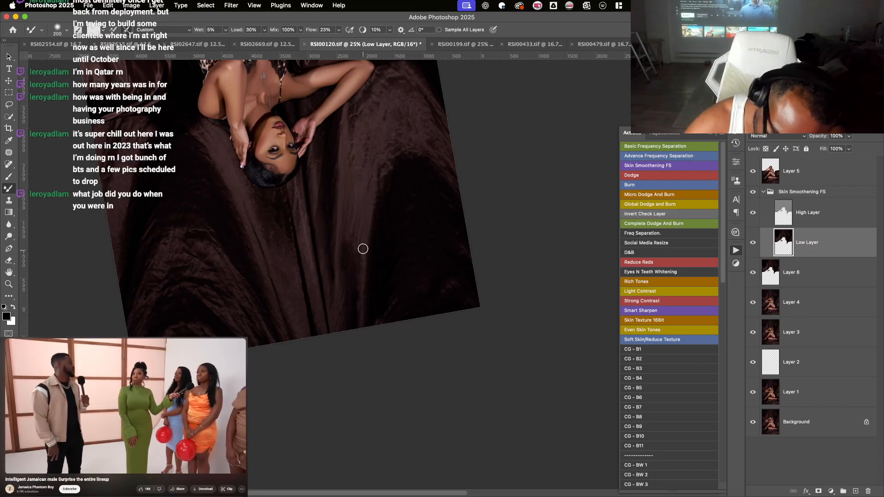
- Enlarge the Mixer Brush to 600 pixels and blend the broad curved fold between the woman's head and the photo's left edge
key("bracketright")
key("bracketright")
key("bracketright")
key("bracketright")
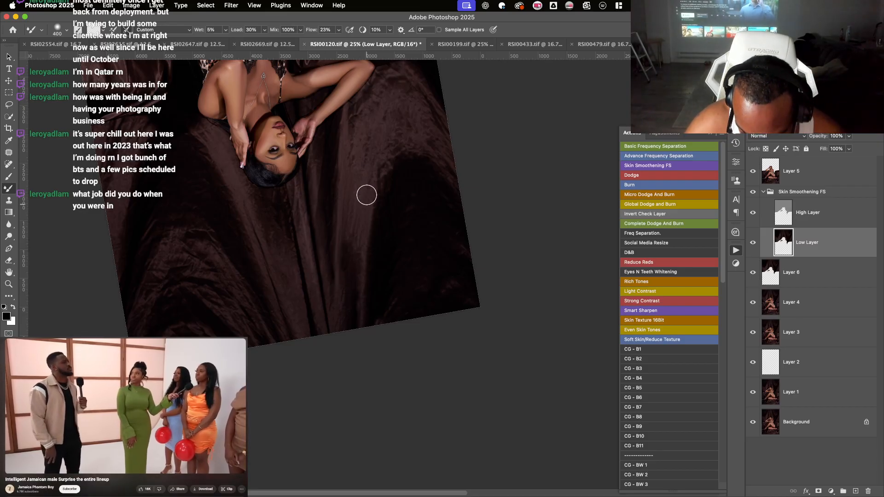
key("bracketright")
key("bracketright")
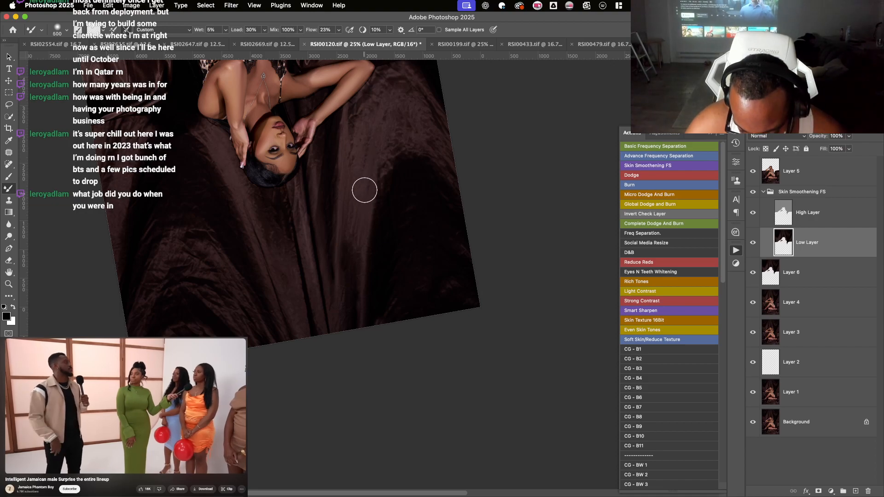
key("r")
mouse_move(360, 317)
left_mouse_down()
mouse_move(389, 322)
mouse_move(449, 263)
left_mouse_up()
mouse_move(334, 234)
left_mouse_down()
mouse_move(474, 171)
mouse_move(426, 198)
left_mouse_up()
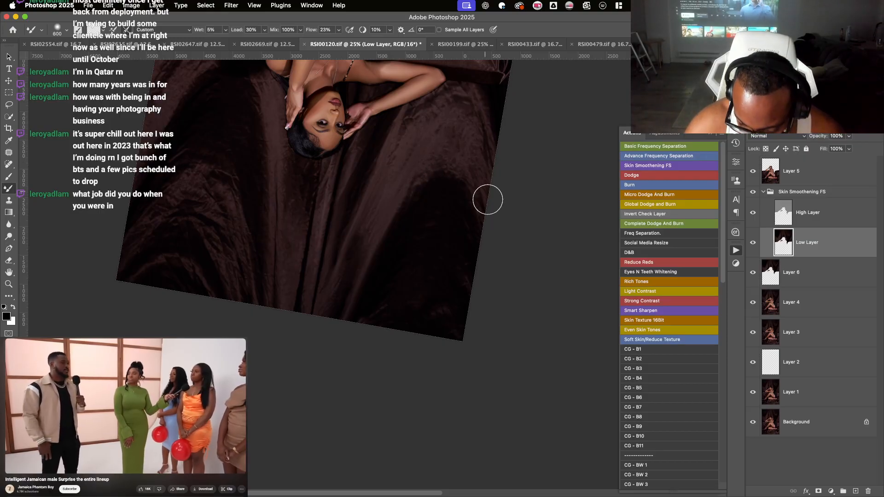
- Reduce the Mixer Brush to 175 pixels and blend the backdrop close to the woman's outstretched elbow
key("r")
mouse_move(464, 174)
left_mouse_down()
mouse_move(530, 262)
mouse_move(553, 314)
left_mouse_up()
key("space")
left_click_drag(564, 286, 448, 176)
key("bracketleft")
key("bracketleft")
key("bracketleft")
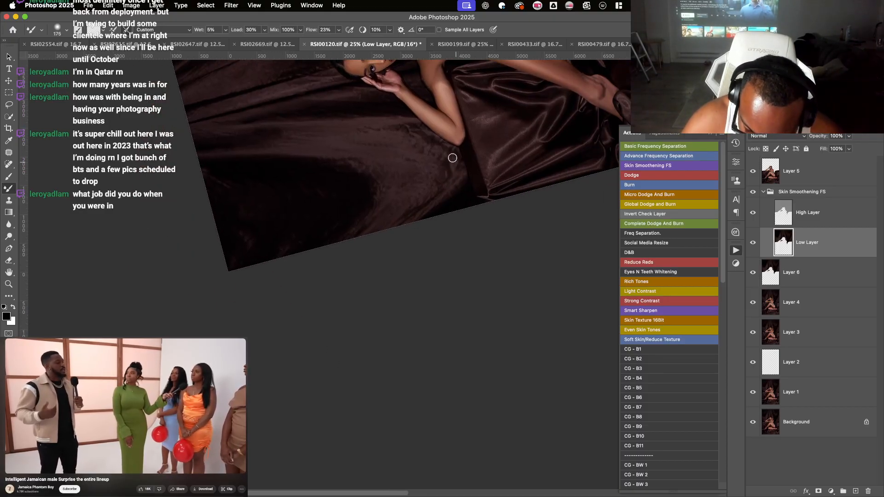
- Enlarge the Mixer Brush to 300 pixels and blend the fold running up from beside the woman's hand
key("r")
left_click_drag(453, 158, 405, 179)
key("bracketright")
key("bracketright")
key("bracketright")
key("r")
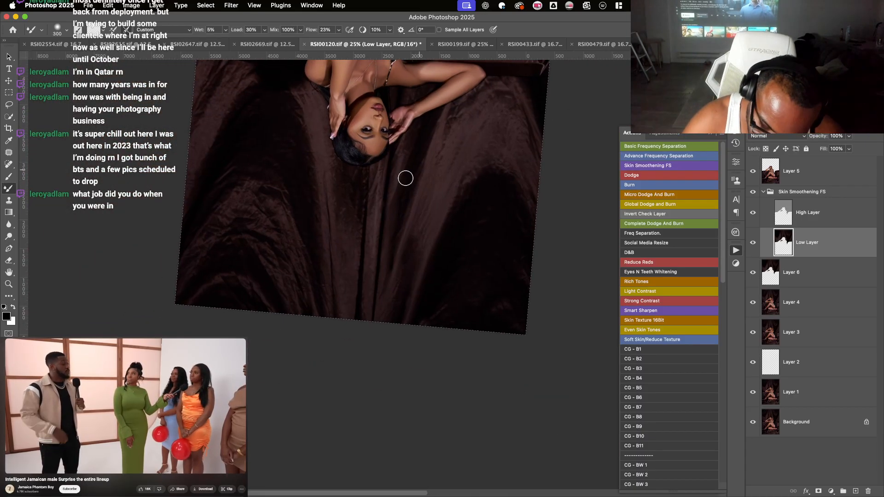
- Blend the narrow central folds above the woman's head, varying the Mixer Brush between 175 and 250 pixels
key("bracketleft")
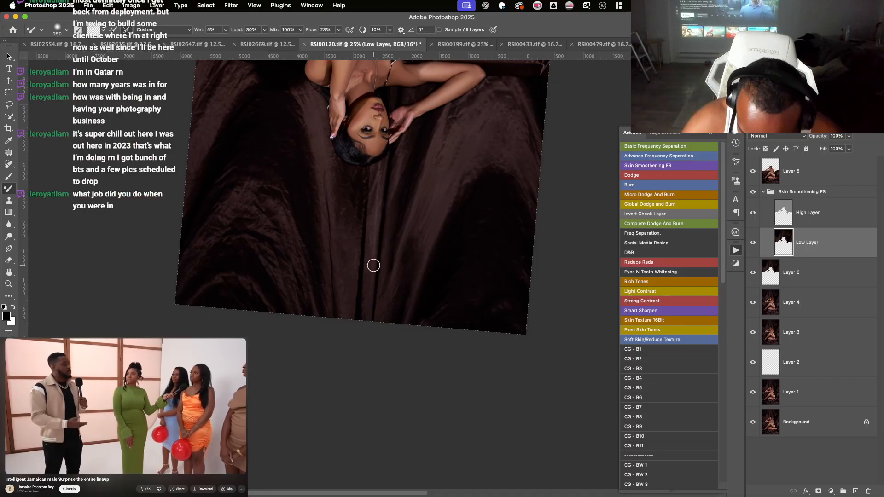
key("bracketleft")
key("bracketleft")
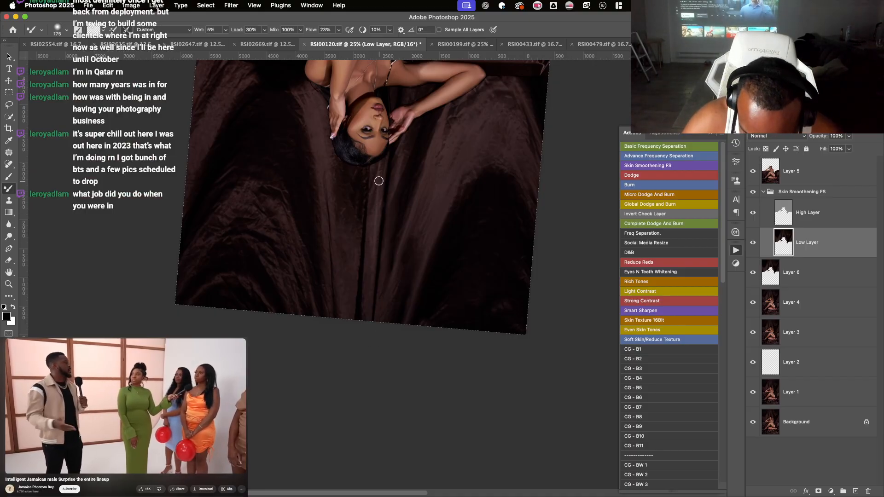
key("bracketright")
key("bracketright")
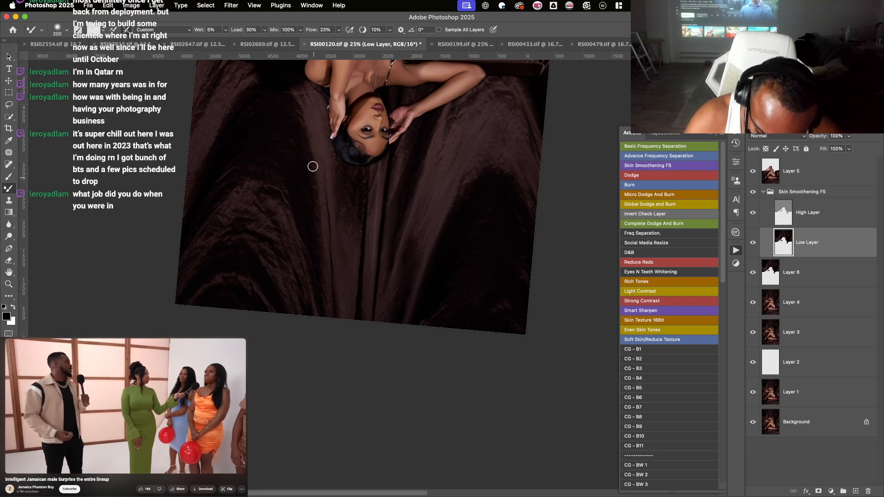
key("bracketright")
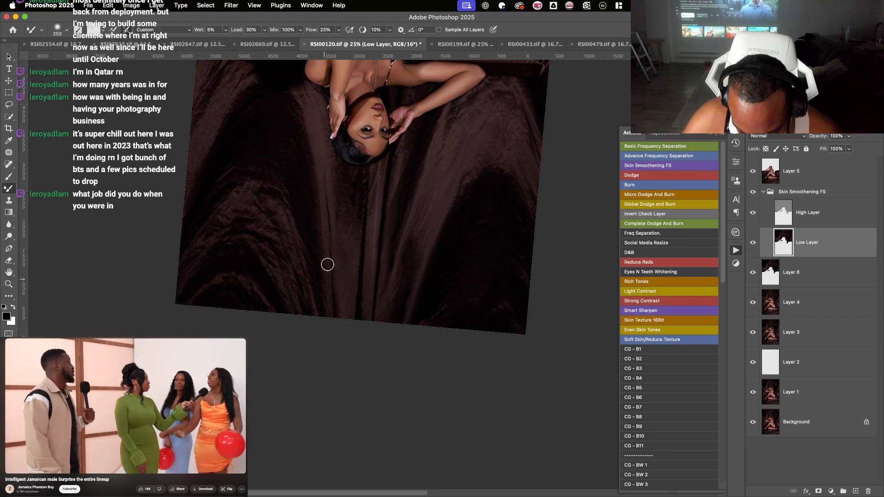
- Blend the folds from the backdrop's upper edge down the photo's right half, using Mixer Brush sizes of 300 and 500 pixels
key("r")
left_click_drag(320, 217, 454, 166)
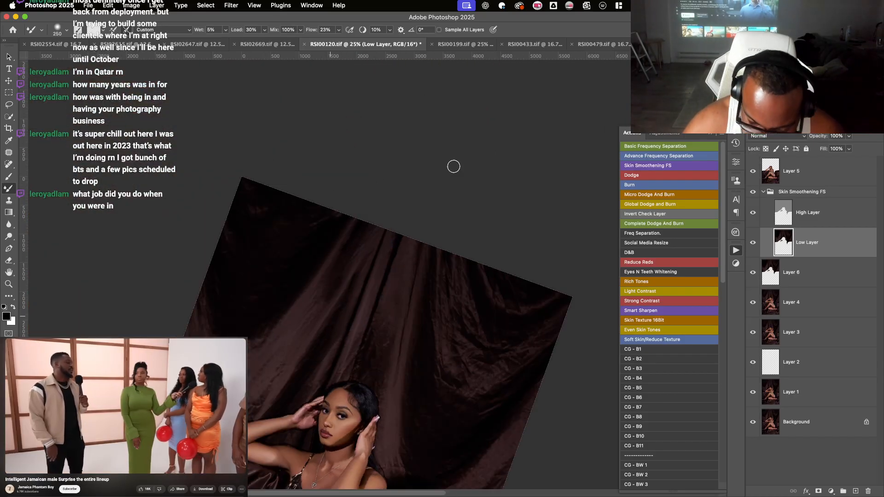
left_click_drag(391, 189, 345, 91)
key("bracketright")
key("bracketright")
key("bracketright")
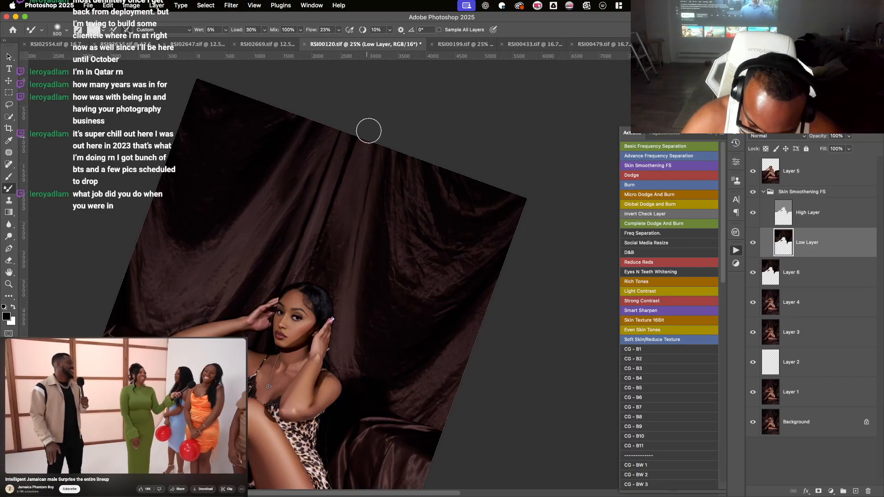
key("bracketleft")
key("bracketleft")
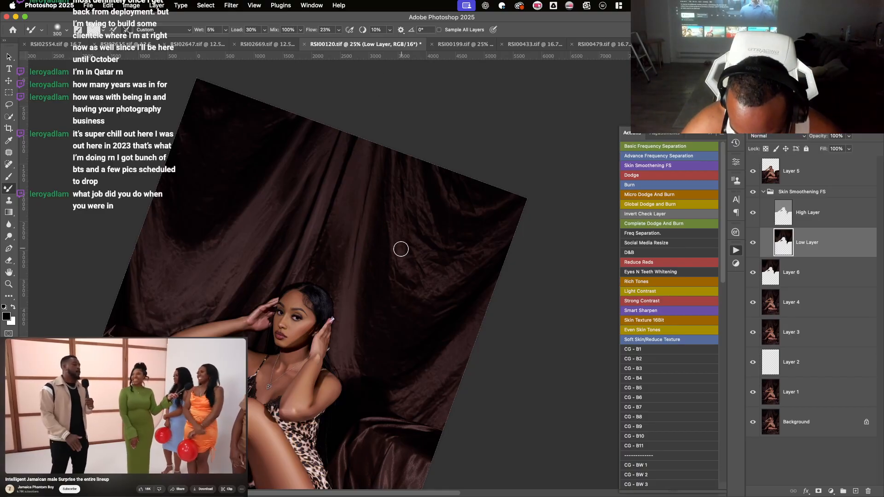
key("bracketright")
key("bracketright")
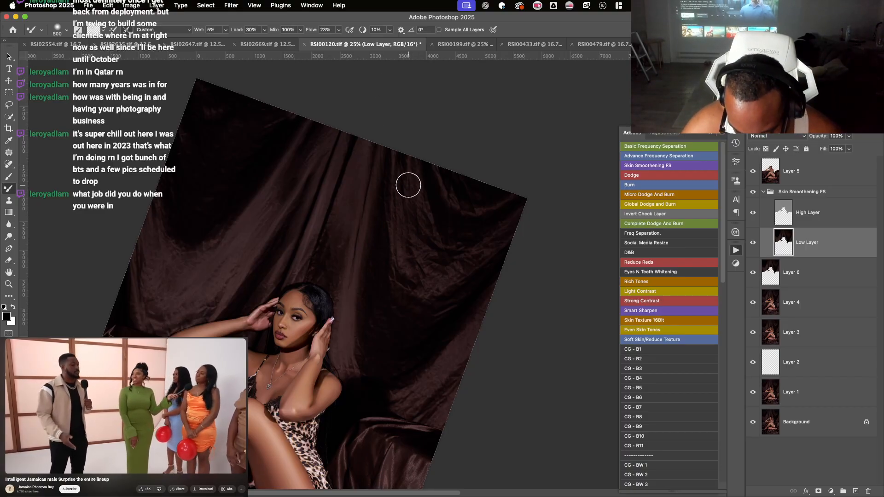
- Smooth the curved wrinkles near the photo's right edge with the Mixer Brush, working from 300 up to 500 pixels
left_click_drag(419, 229, 479, 187)
key("bracketleft")
key("bracketleft")
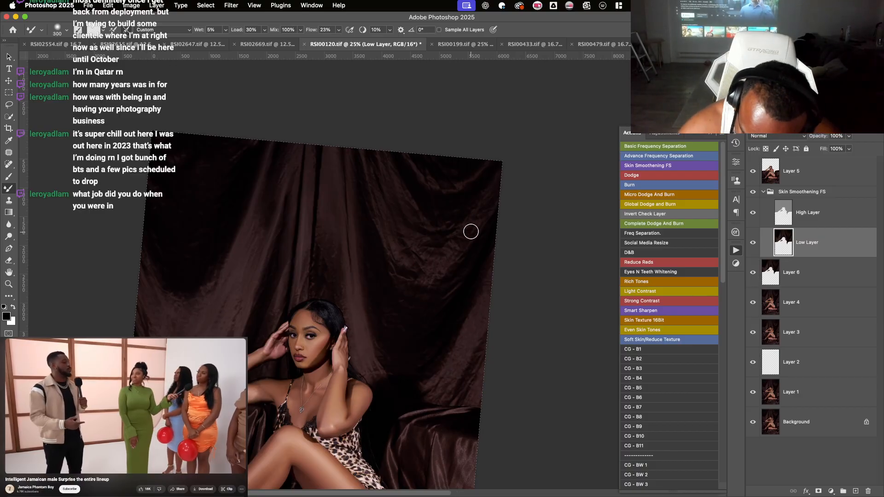
key("bracketright")
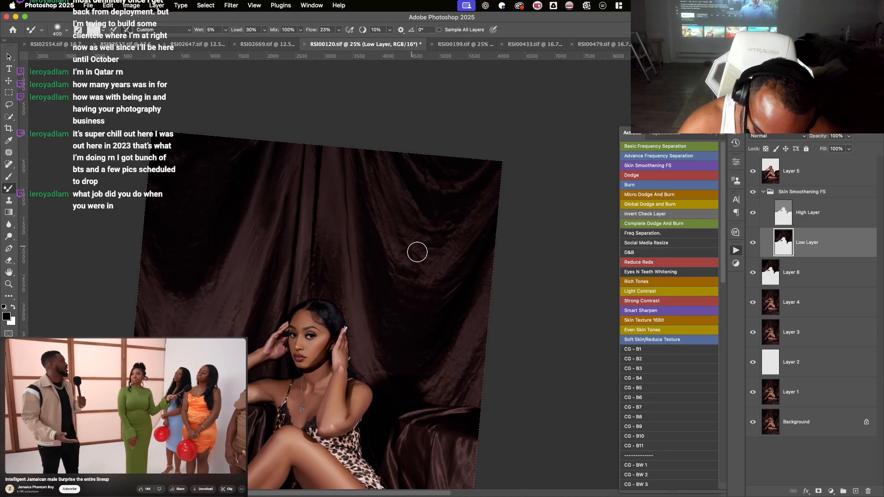
key("bracketright")
- Reduce the Mixer Brush to 300 pixels and blend the lower backdrop just above the sofa on the photo's right side
left_click_drag(387, 175, 272, 273)
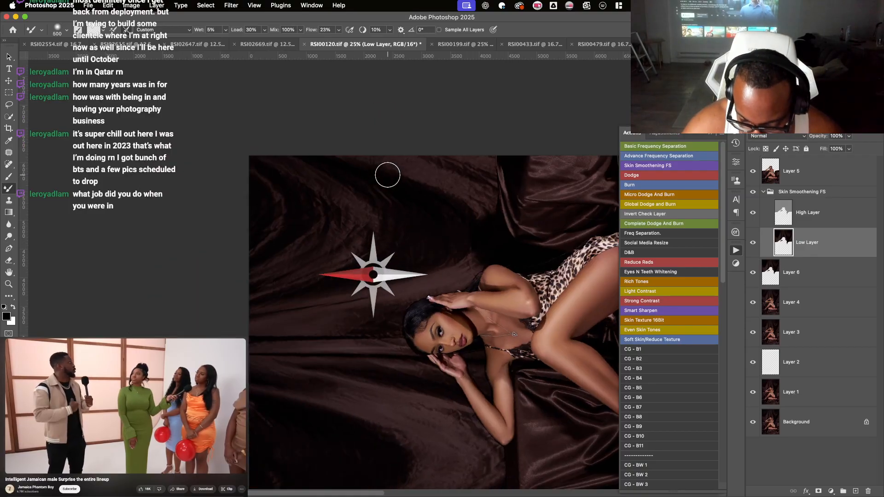
left_click_drag(463, 173, 396, 174)
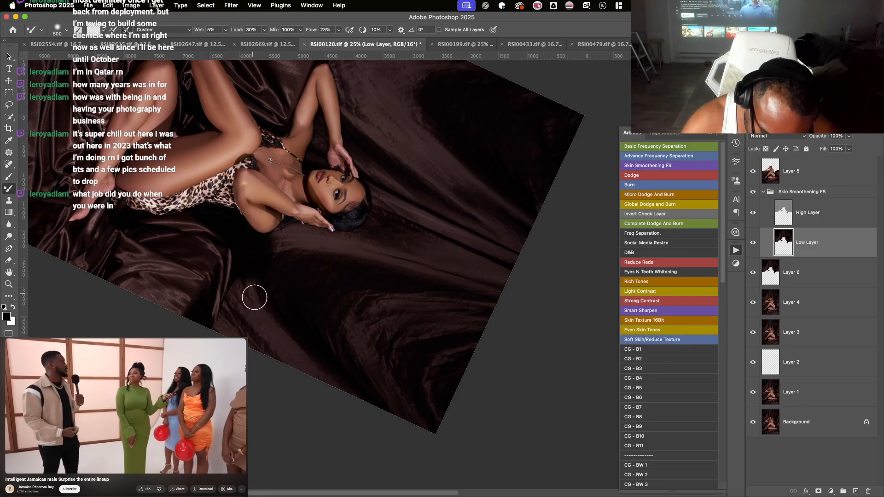
key("bracketleft")
key("bracketleft")
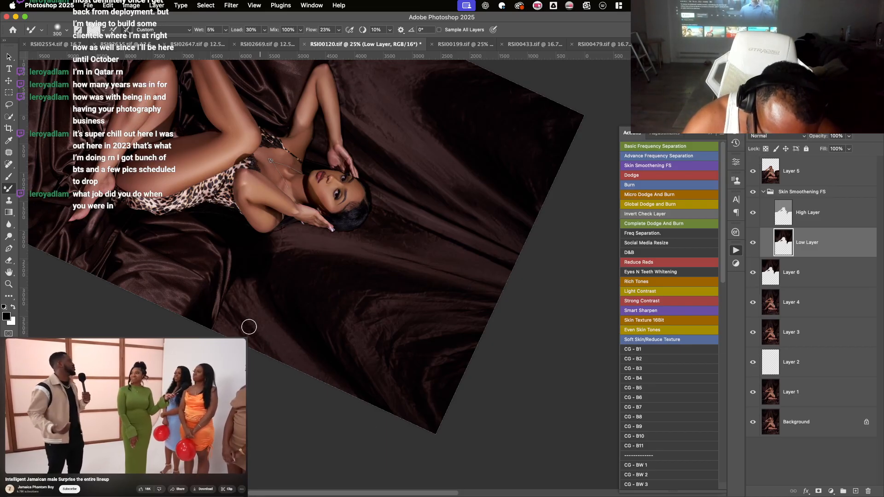
- Enlarge the Mixer Brush to 400 pixels and blend the wide fold above the woman's outstretched arm
key("r")
mouse_move(225, 329)
left_mouse_down()
mouse_move(330, 381)
mouse_move(423, 378)
mouse_move(236, 251)
mouse_move(235, 262)
left_mouse_up()
left_click_drag(442, 140, 393, 251)
key("bracketright")
key("bracketright")
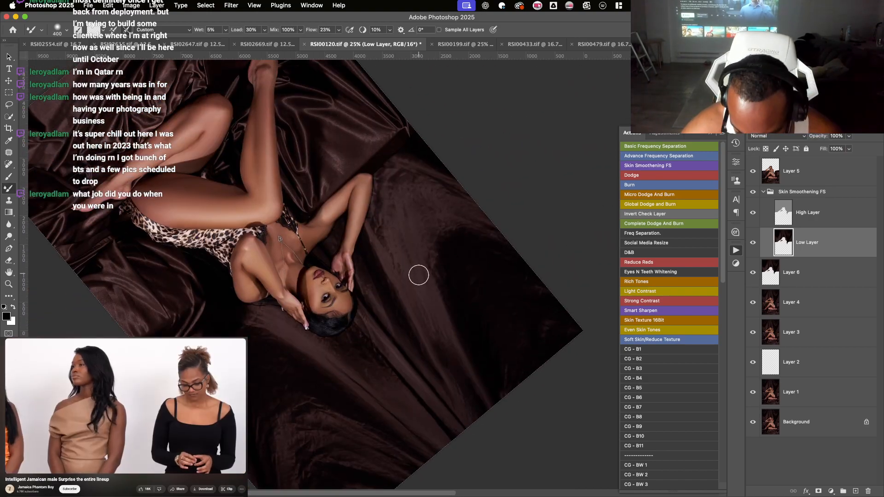
left_click_drag(416, 209, 413, 252)
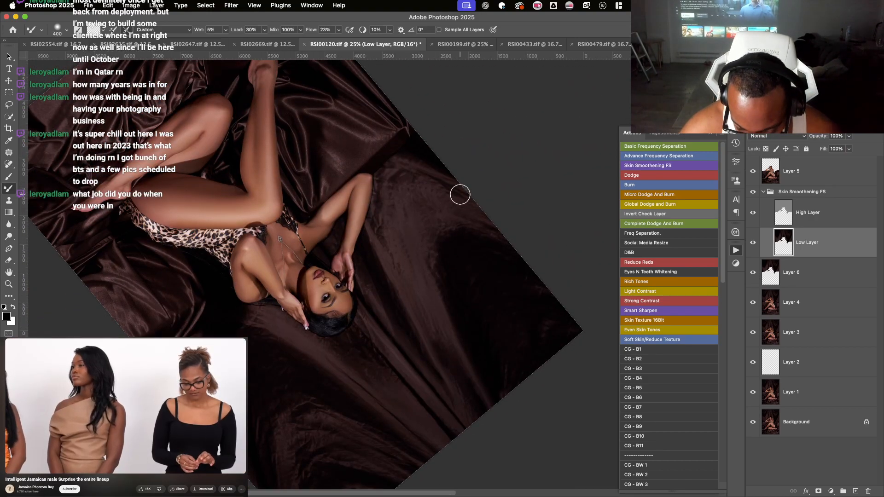
key("r")
mouse_move(460, 195)
left_mouse_down()
mouse_move(263, 318)
mouse_move(346, 292)
left_mouse_up()
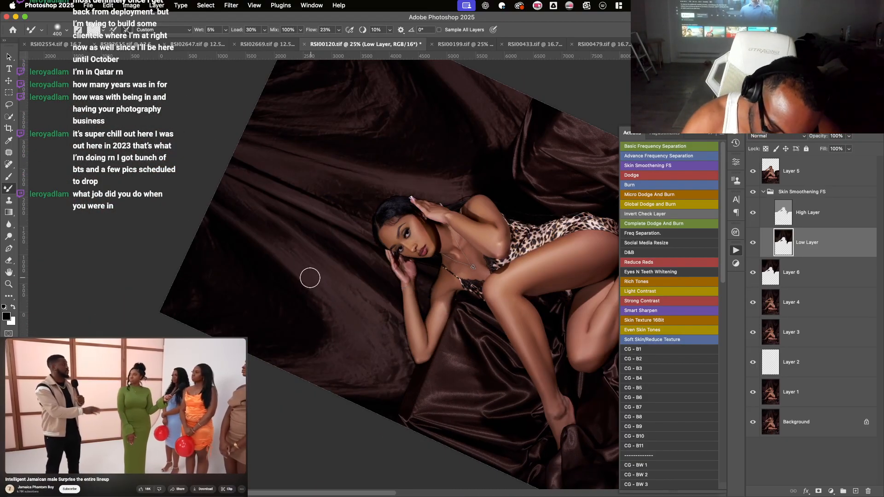
- Reduce the Mixer Brush to 250 pixels and refine the fold between the woman's elbow and hand
key("r")
mouse_move(302, 279)
left_mouse_down()
mouse_move(426, 304)
mouse_move(417, 286)
left_mouse_up()
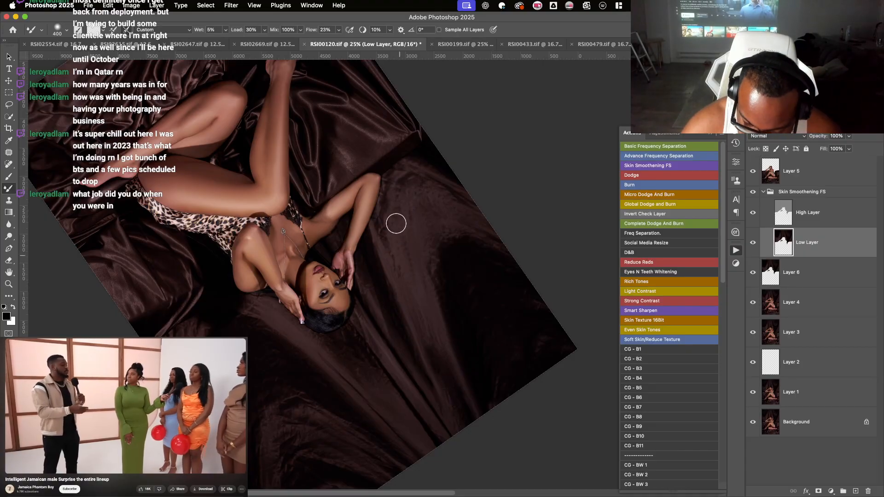
key("bracketleft")
key("bracketleft")
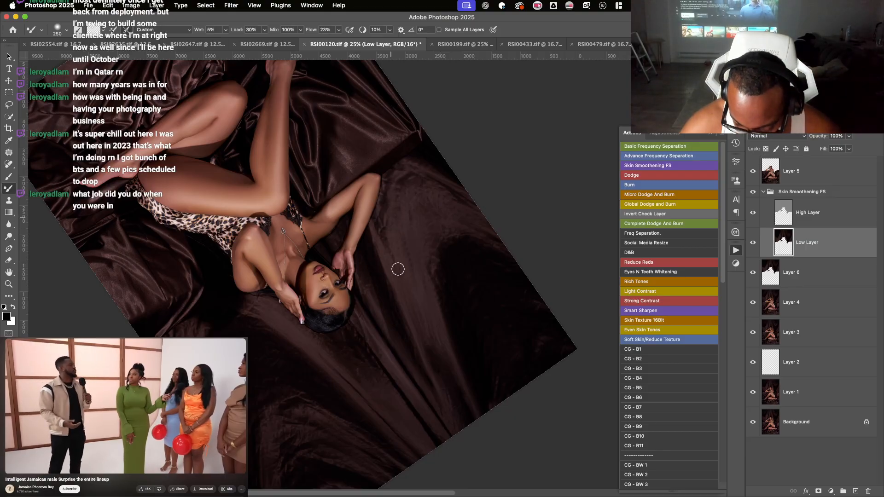
- Blend the folds toward the backdrop's upper left area with the Mixer Brush at 300 pixels, then refine them at 250 pixels
scroll(393, 177, "down", 5)
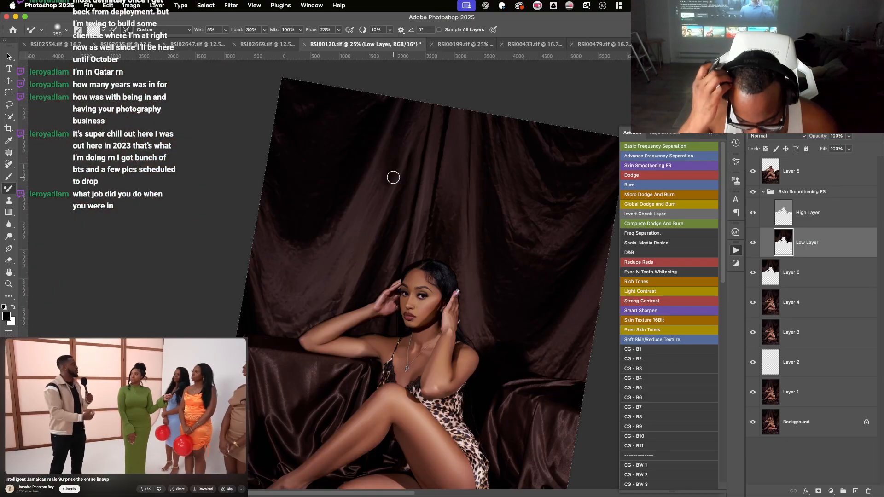
scroll(393, 177, "down", 1)
scroll(393, 177, "down", 2)
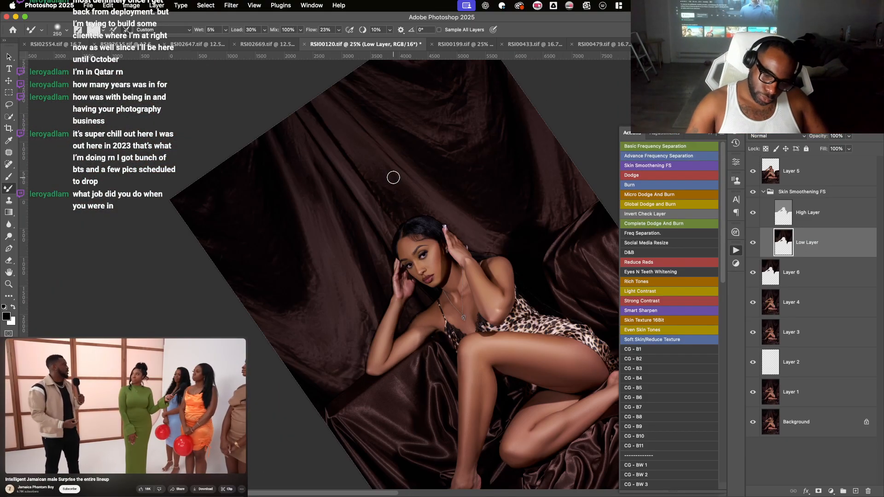
key("bracketright")
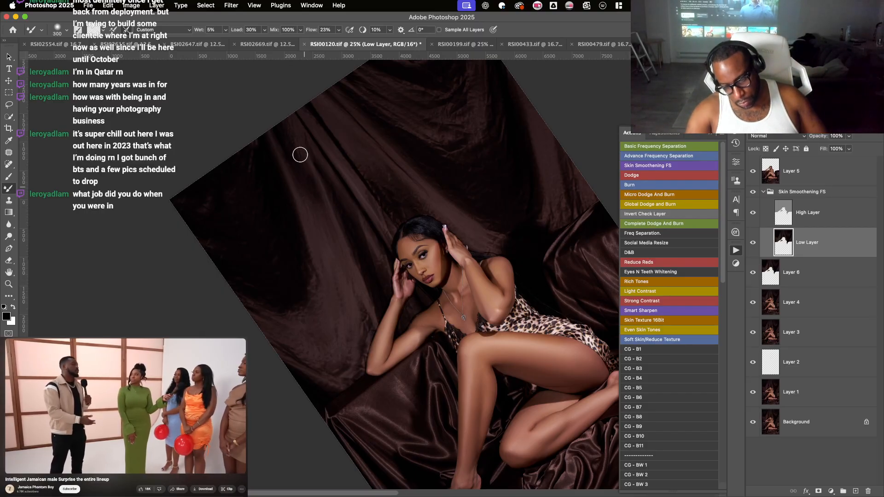
left_click_drag(329, 245, 351, 306)
key("bracketleft")
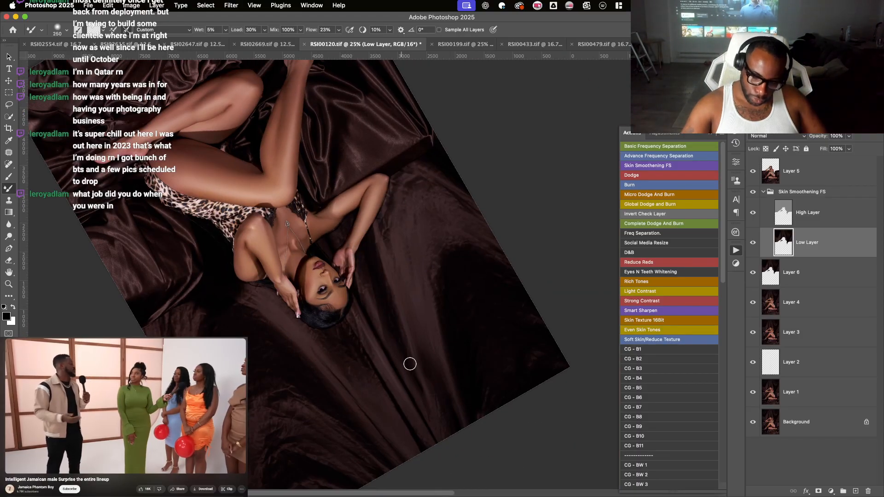
- Check the whole photo, then enlarge the Mixer Brush to 500 pixels and blend the backdrop beyond the woman's elbow
key("super+minus")
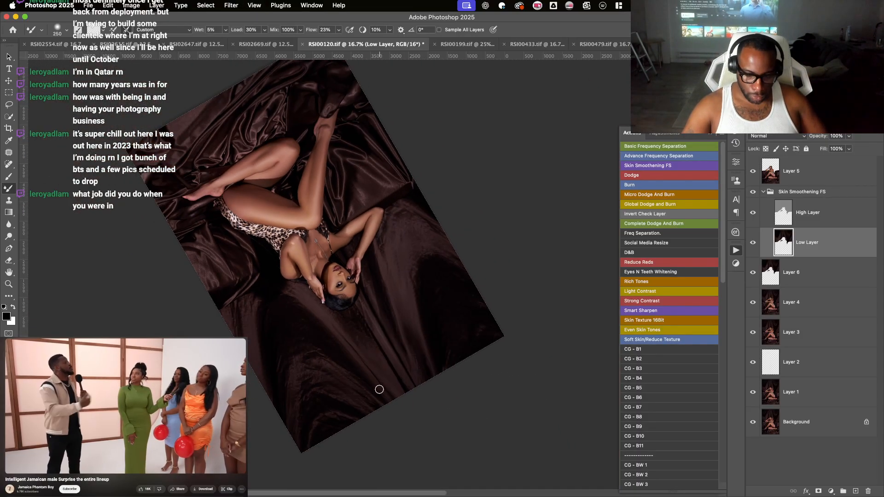
left_click_drag(380, 390, 449, 234)
left_click_drag(359, 202, 294, 261)
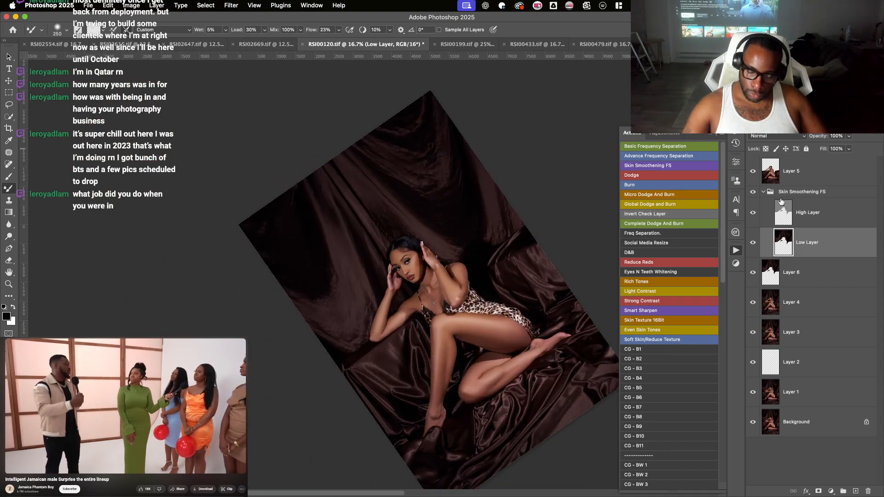
key("super+plus")
key("super+plus")
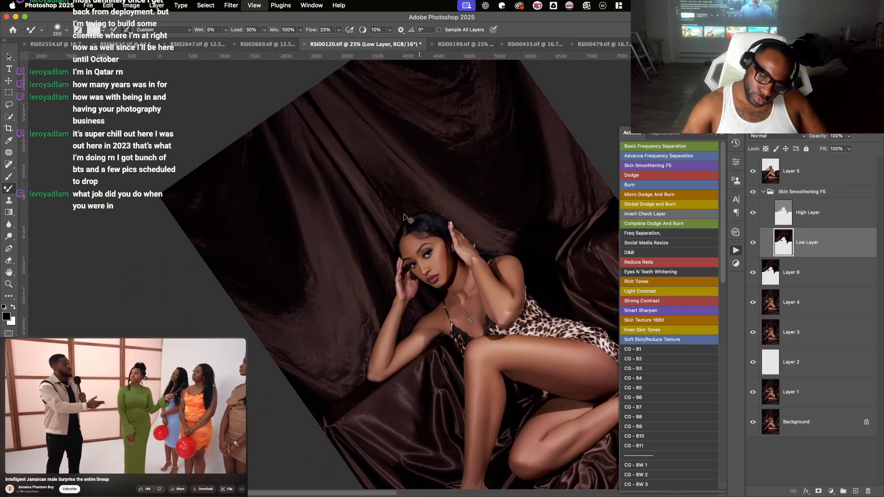
left_click_drag(392, 208, 354, 281)
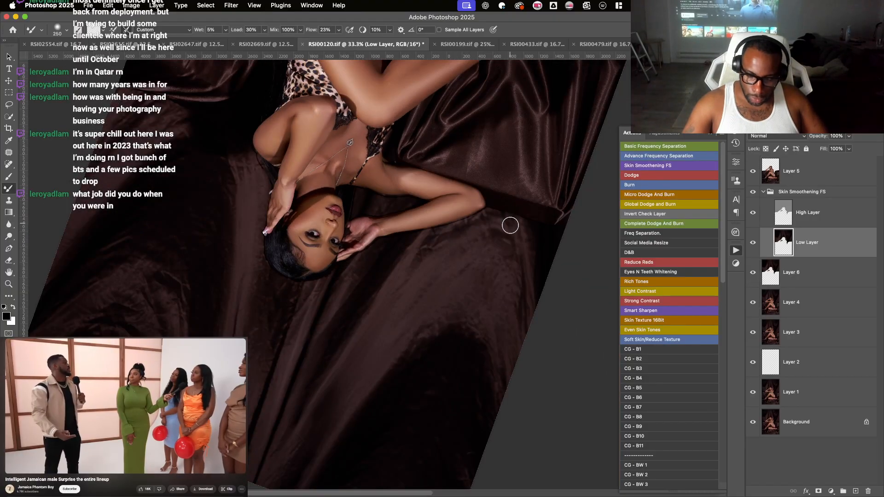
key("bracketright")
key("bracketright")
key("bracketright")
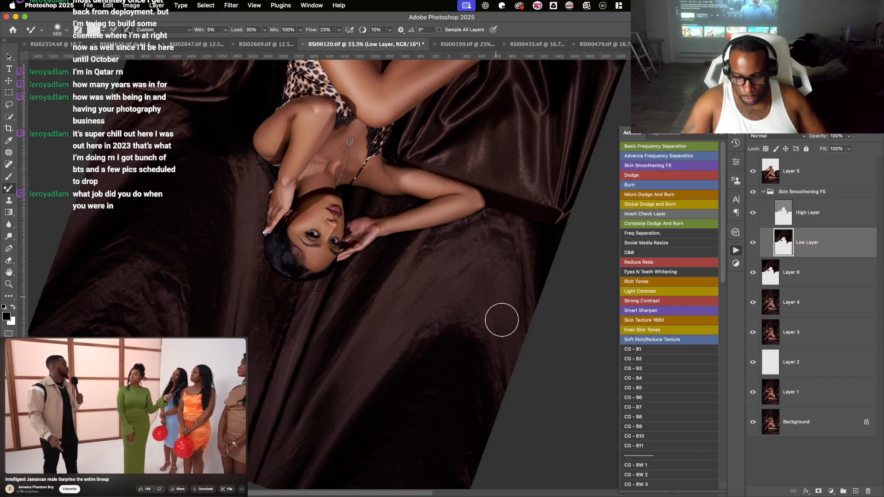
key("r")
left_click_drag(506, 356, 452, 273)
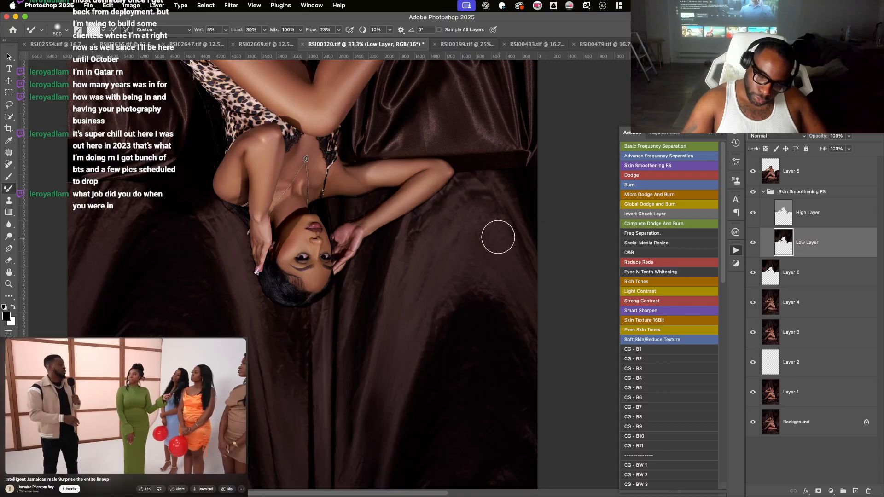
- Examine the blended backdrop folds around the woman's head, and check the whole photo from several rotated views
key("space")
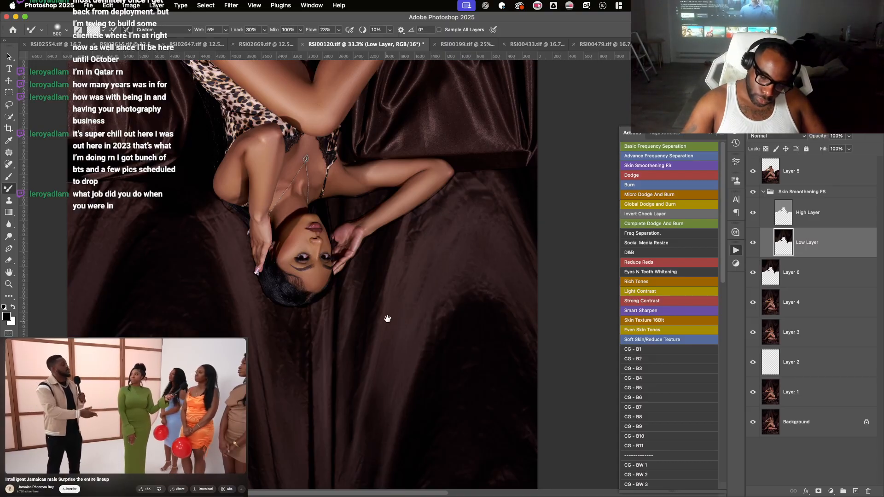
left_click_drag(388, 319, 430, 259)
key("[")
key("[")
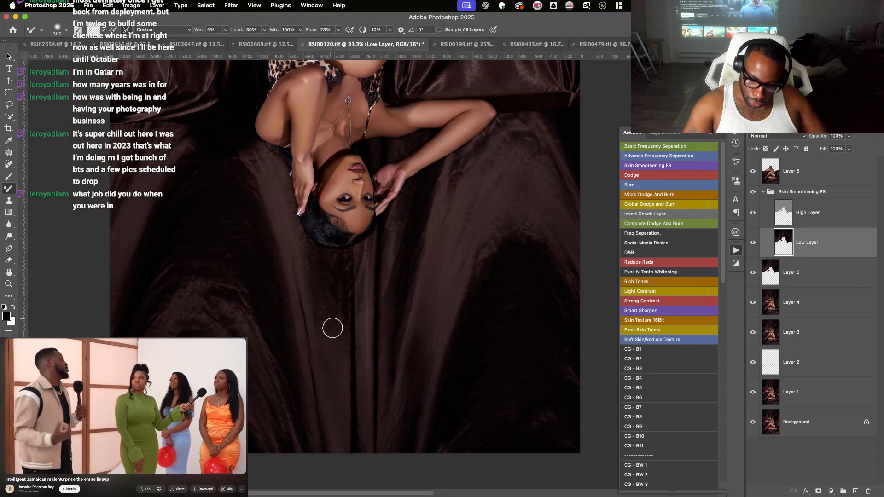
key("bracketright")
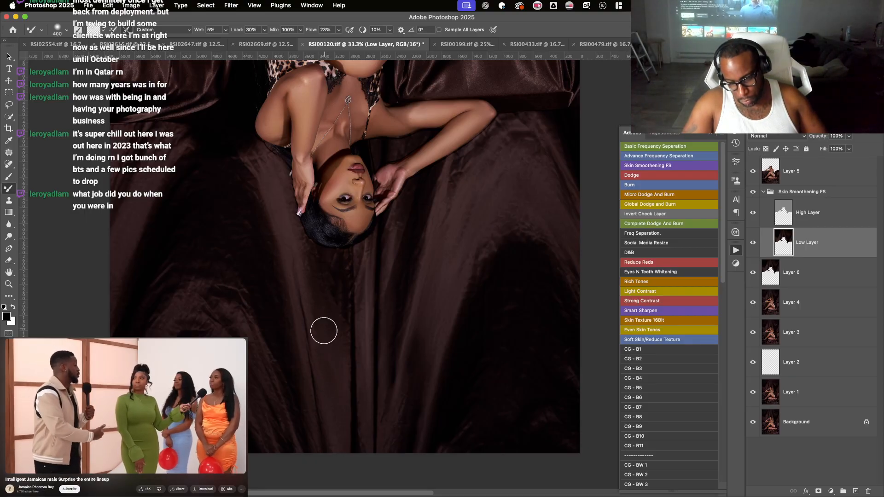
scroll(322, 399, "up", 10)
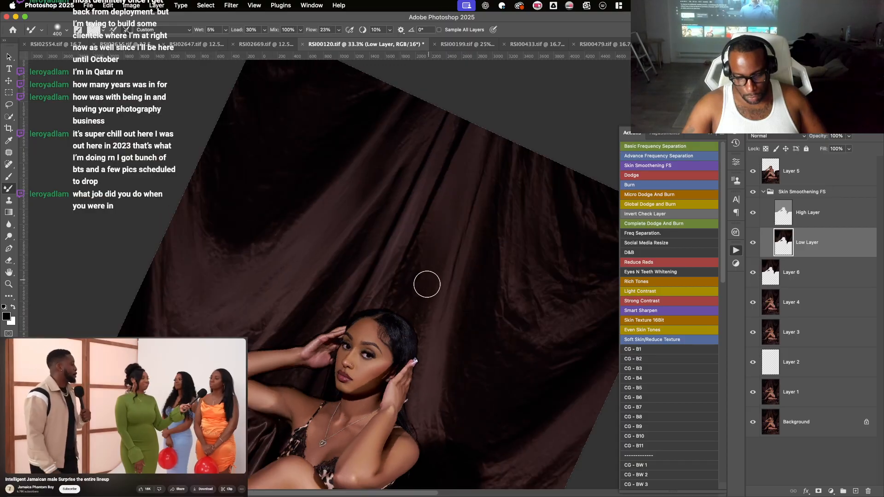
scroll(436, 213, "down", 3)
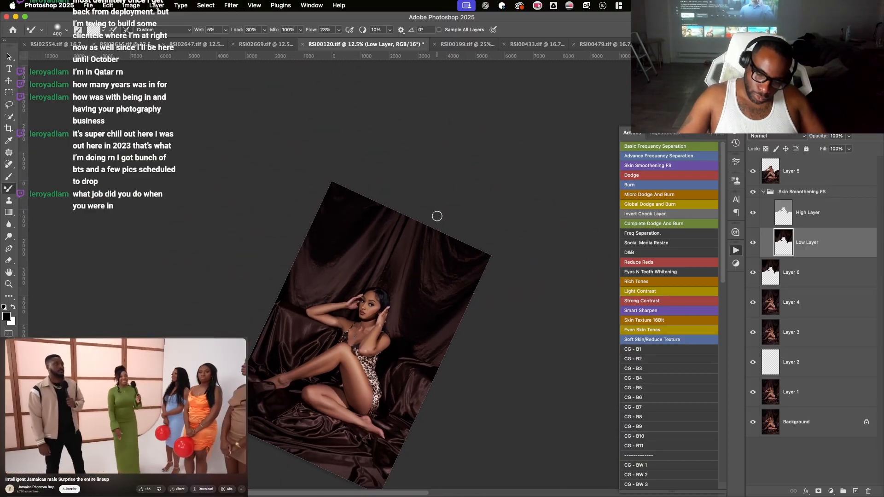
scroll(437, 216, "down", 3)
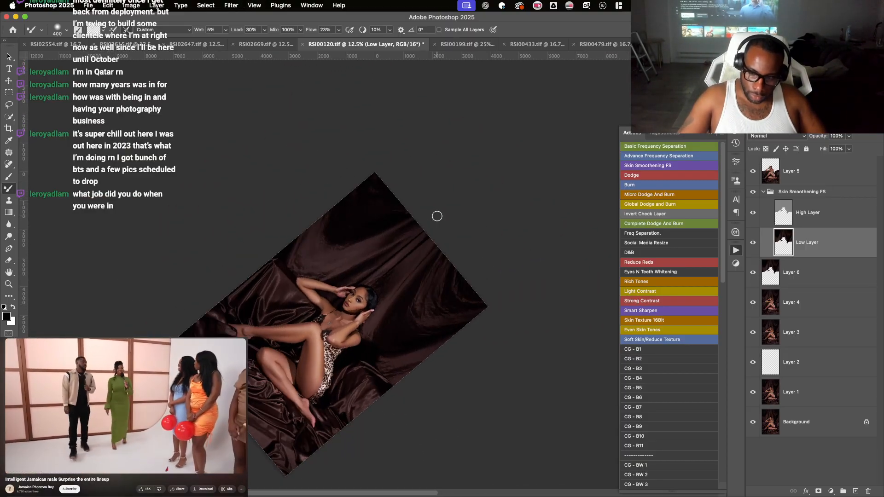
- On Layer 5, lasso the backdrop's upper right corner beyond the woman's raised hand, out past the photo's edges
left_click(789, 169)
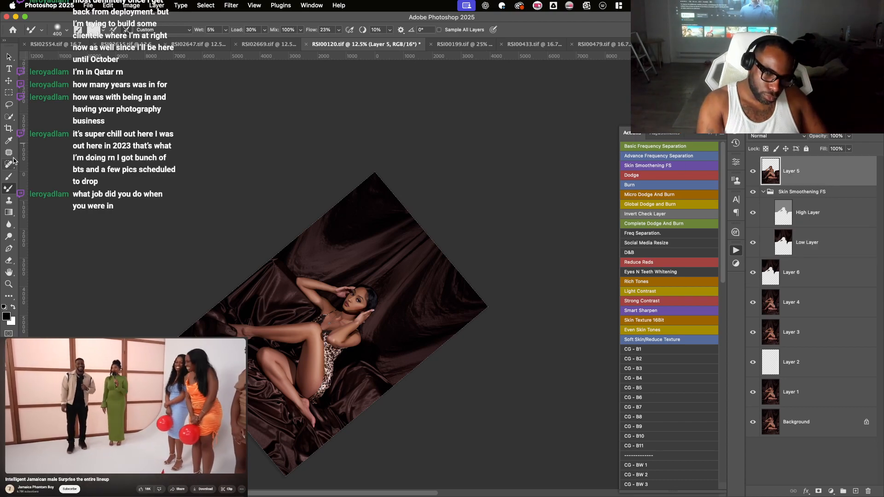
left_click(8, 105)
key("super+equal")
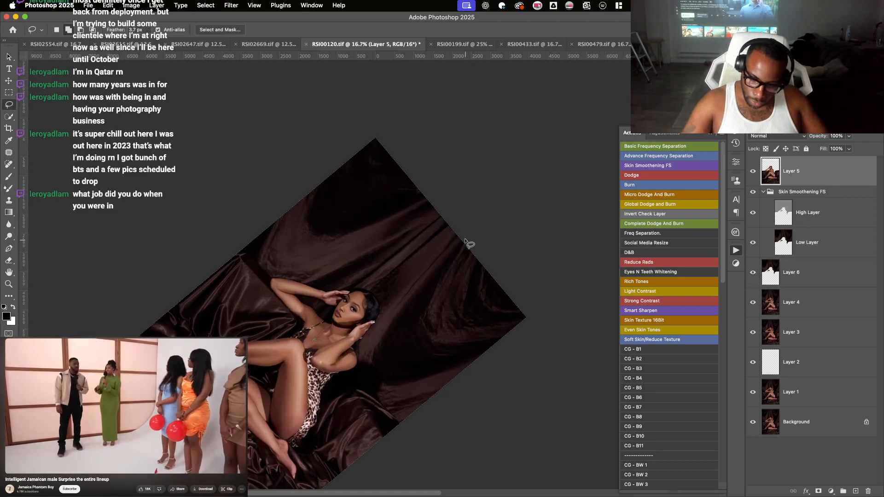
mouse_move(461, 238)
left_mouse_down()
mouse_move(414, 292)
mouse_move(399, 340)
mouse_move(424, 396)
mouse_move(561, 268)
mouse_move(565, 223)
left_mouse_up()
- Replace the selected backdrop corner using Generative Fill with the prompt "silk fabric", and choose the third variation
right_click(435, 246)
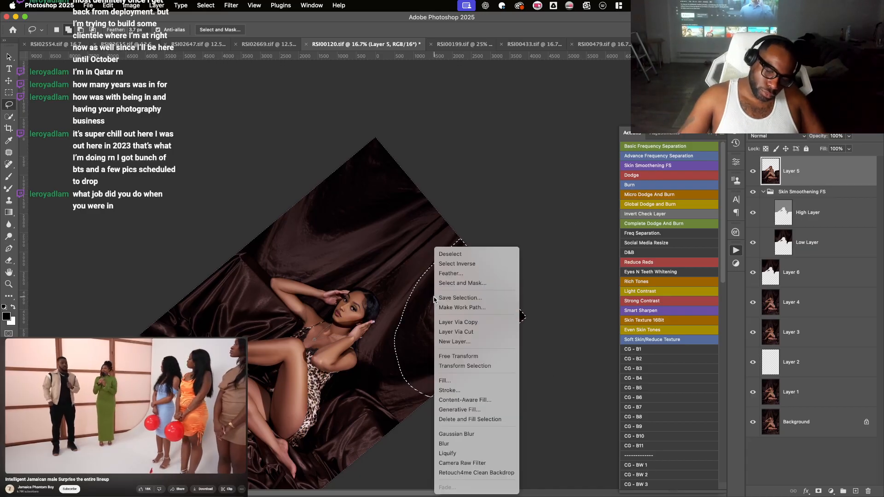
left_click(477, 411)
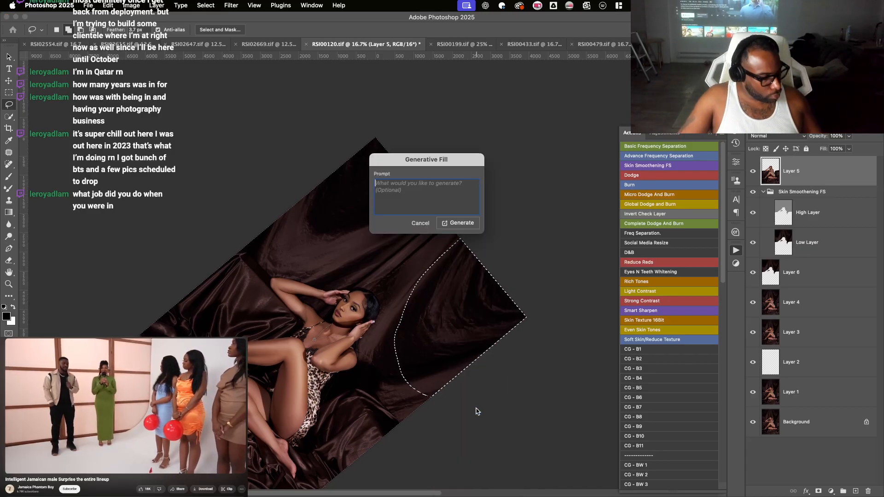
type("silk fabric")
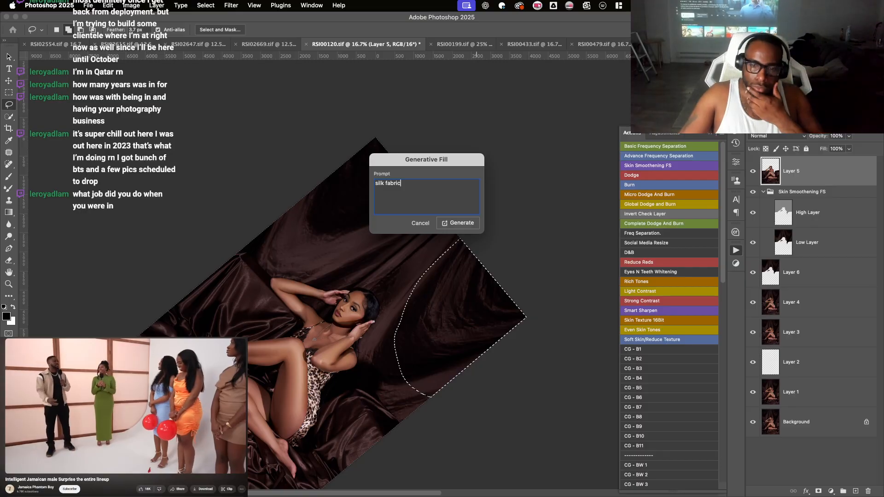
key("Return")
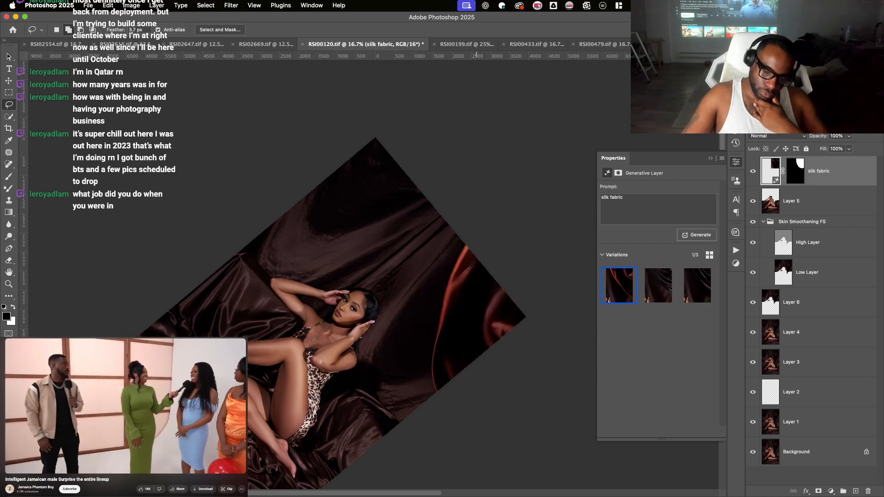
left_click(665, 295)
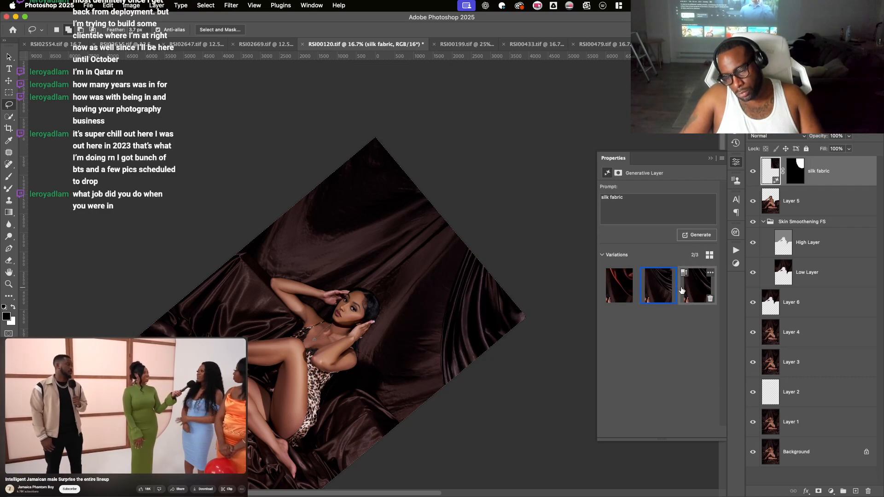
left_click(700, 288)
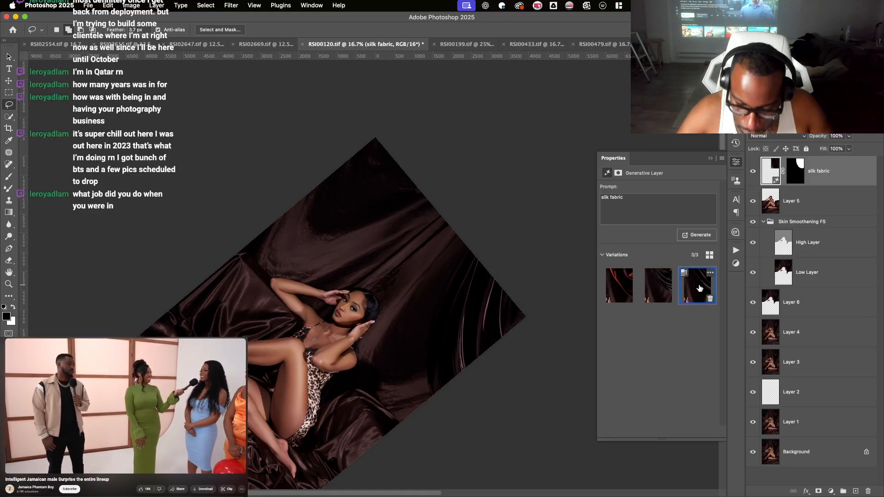
- Lasso the backdrop's upper left side beside the woman's outstretched arm and generate a fill there with the prompt "silk fabric"
scroll(445, 140, "down", 3)
scroll(446, 141, "down", 5)
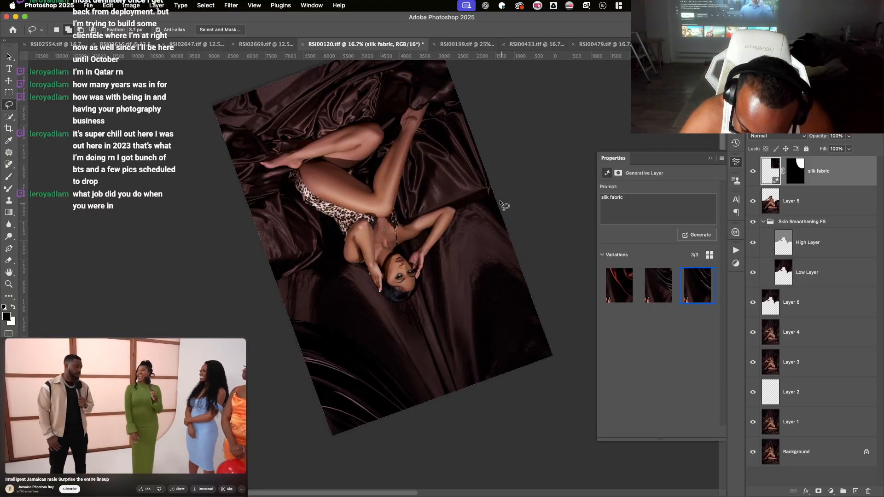
left_click_drag(501, 202, 466, 207)
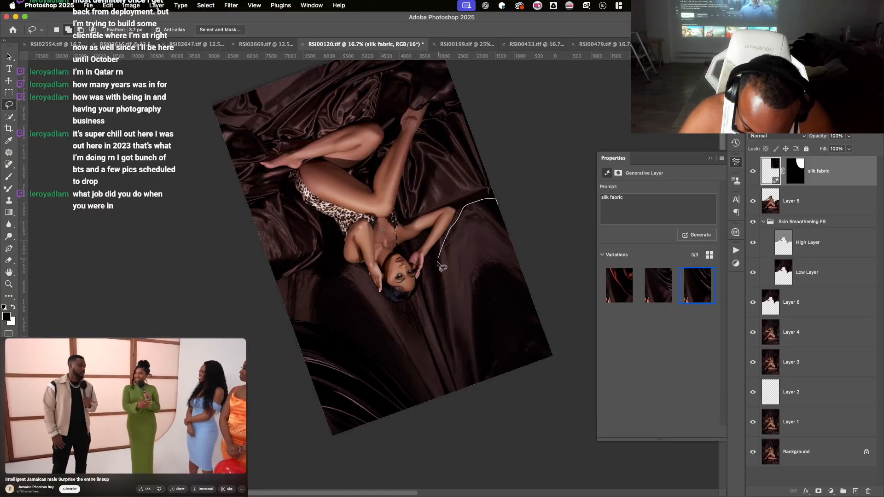
mouse_move(438, 377)
left_mouse_down()
mouse_move(523, 413)
mouse_move(575, 372)
mouse_move(563, 243)
left_mouse_up()
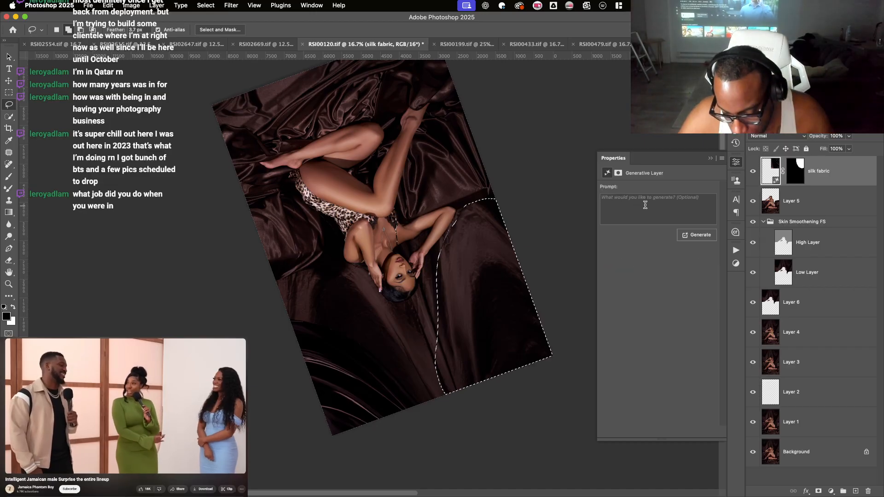
left_click(656, 194)
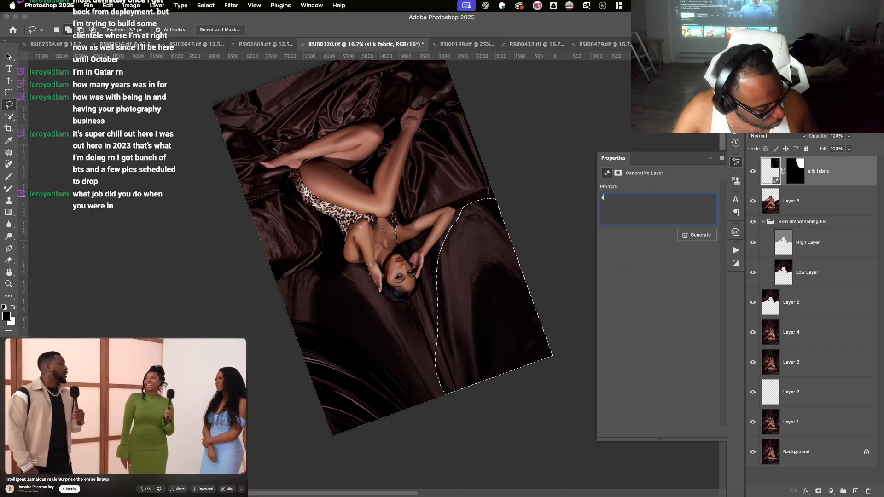
type("silk fabri")
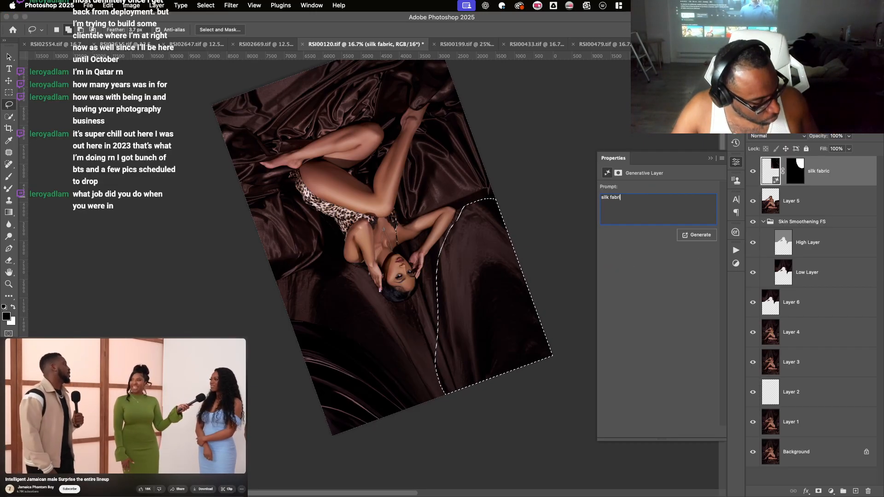
type("c")
key("Return")
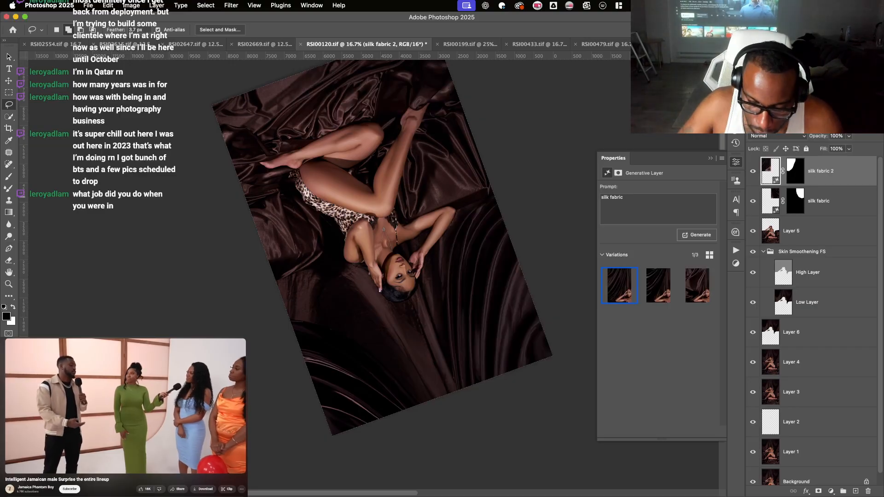
- Inspect the new drapery beside the woman's arm and enhance the detail of the first variation on the silk fabric 2 layer
key("r")
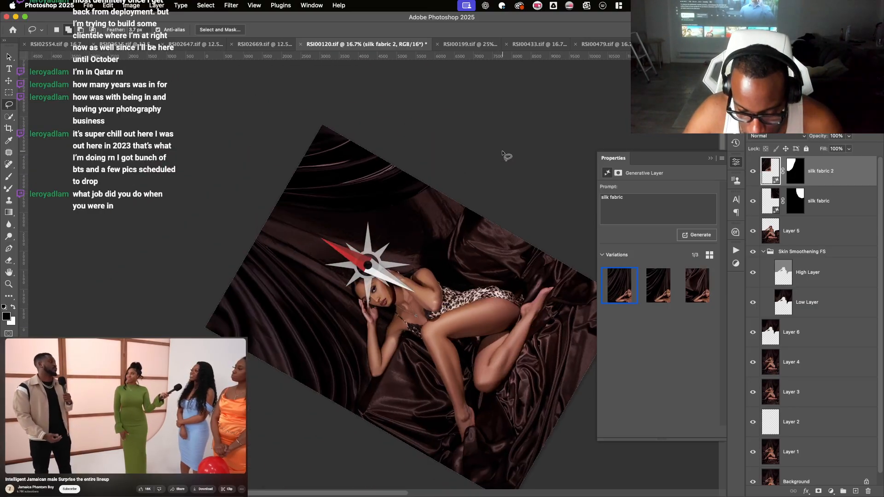
key("super+plus")
key("super+plus")
key("super+plus")
scroll(401, 212, "down", 10)
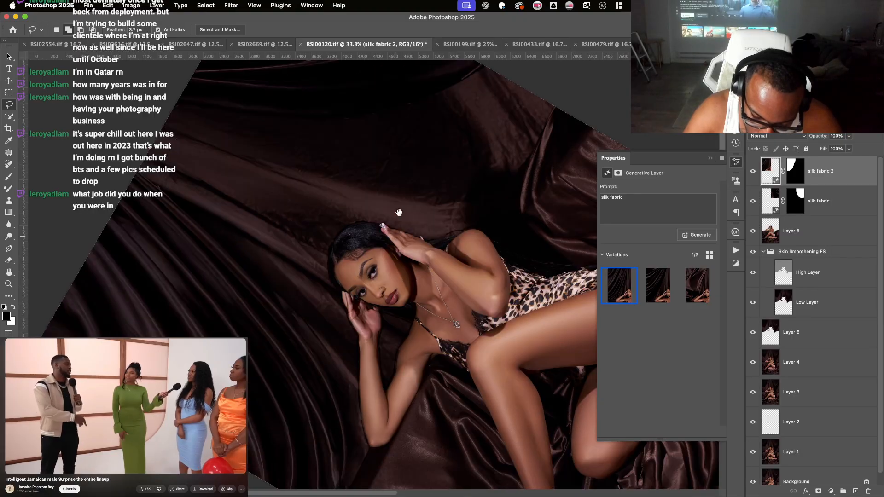
mouse_move(624, 282)
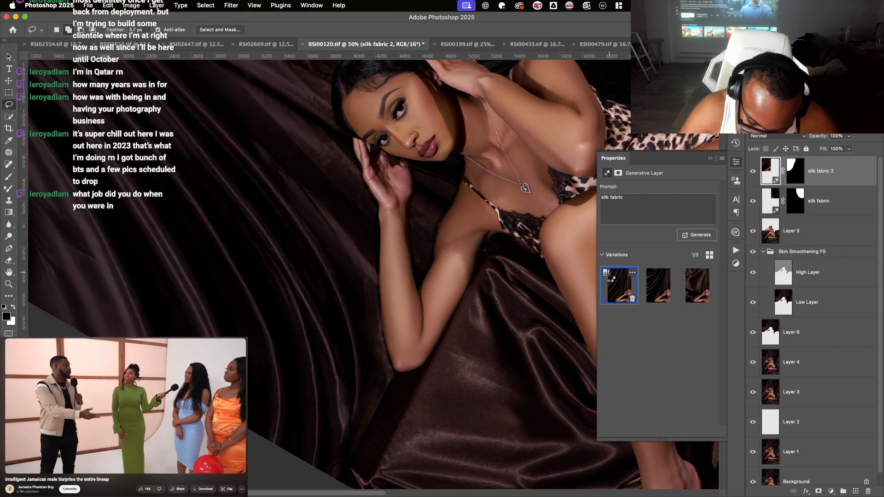
left_click(610, 273)
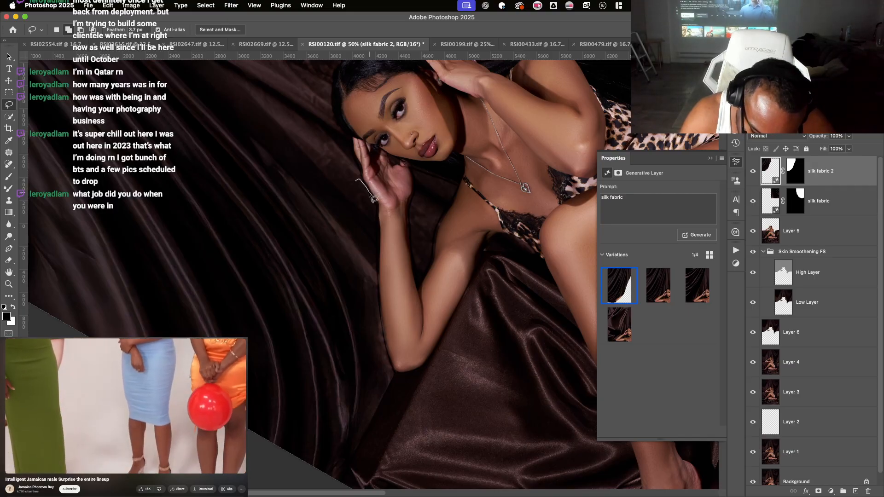
- Lasso a narrow strip along the outer edge of the woman's forearm, from wrist to elbow, and generate a fill without a prompt
mouse_move(375, 206)
left_mouse_down()
mouse_move(390, 364)
mouse_move(372, 334)
mouse_move(358, 181)
left_mouse_up()
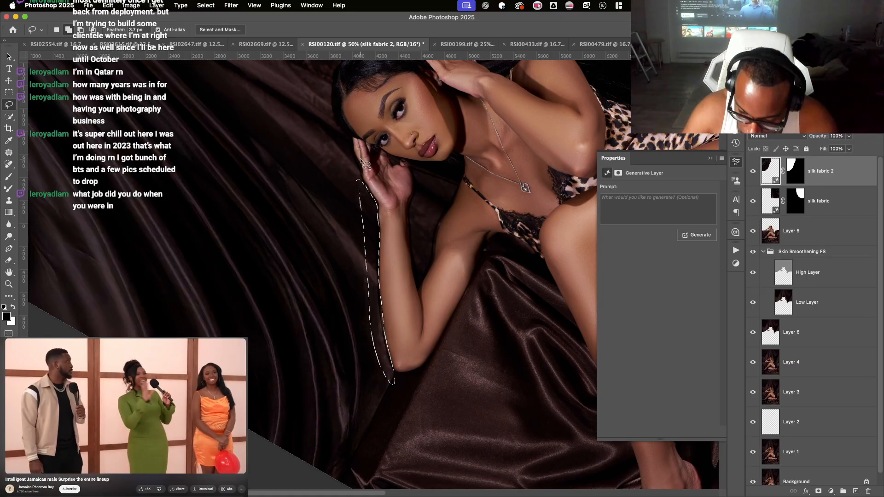
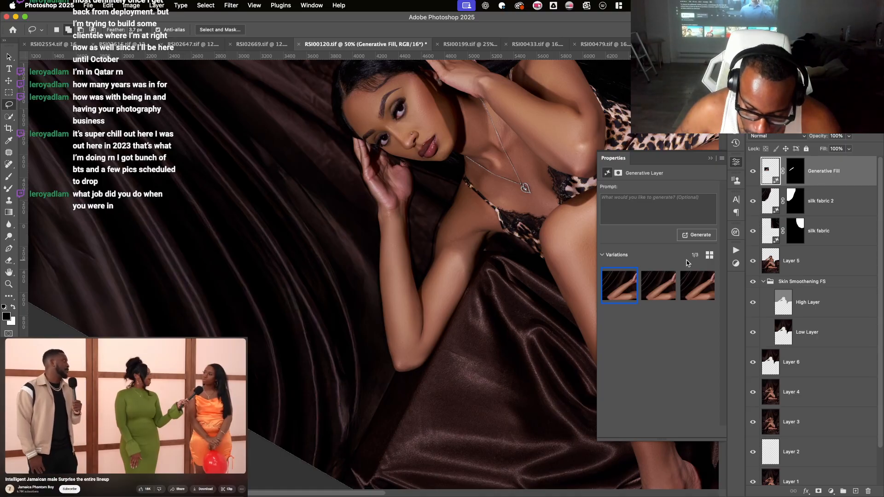
key("super+minus")
key("super+minus")
key("super+equal")
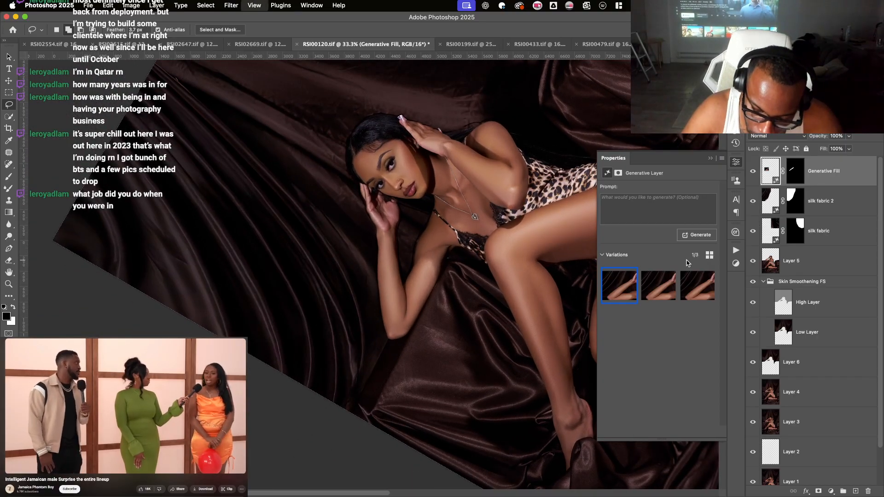
- Inspect the wrist and forearm edge up close, comparing the photo with the Generative Fill layer hidden and shown
key("super+equal")
key("super+equal")
scroll(436, 235, "up", 5)
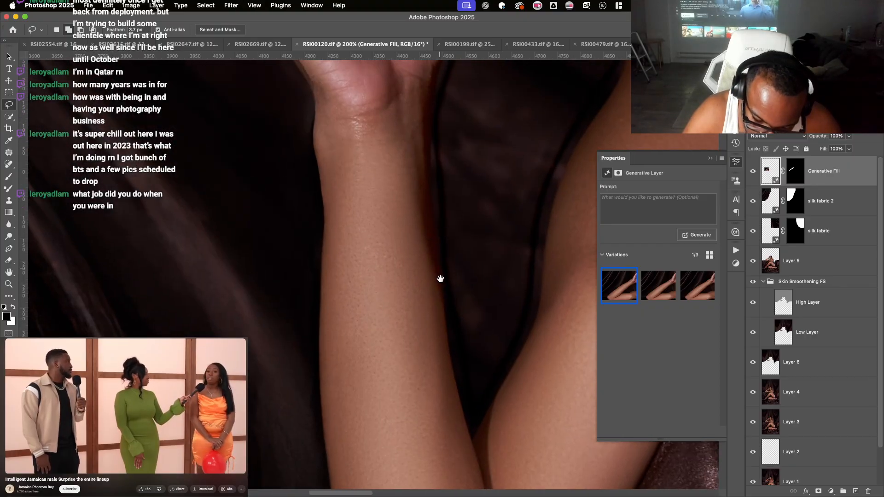
left_click_drag(441, 279, 458, 377)
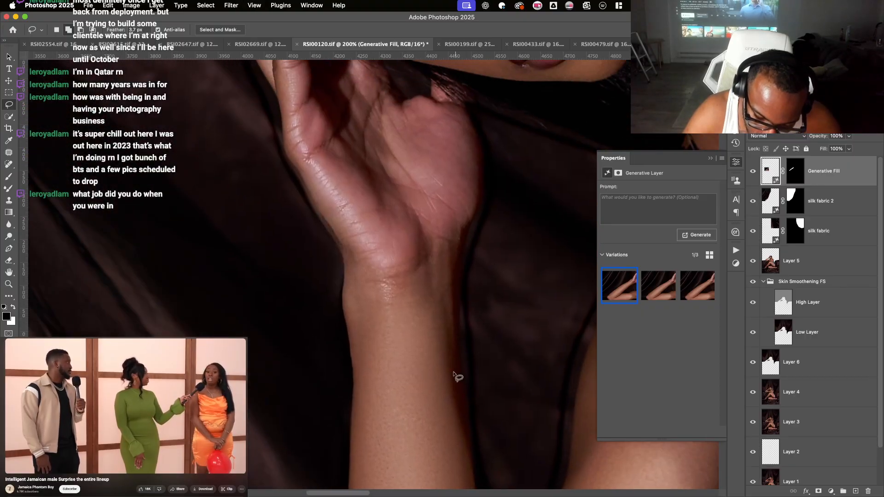
left_click_drag(444, 302, 450, 329)
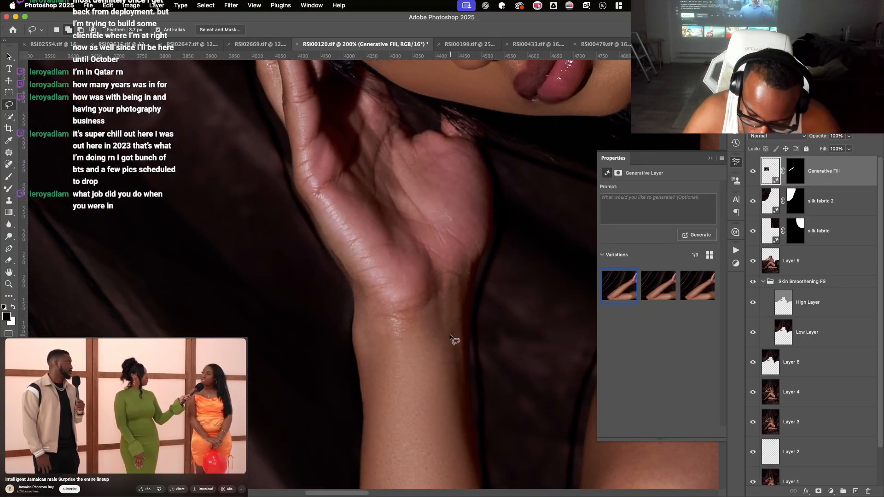
left_click(756, 175)
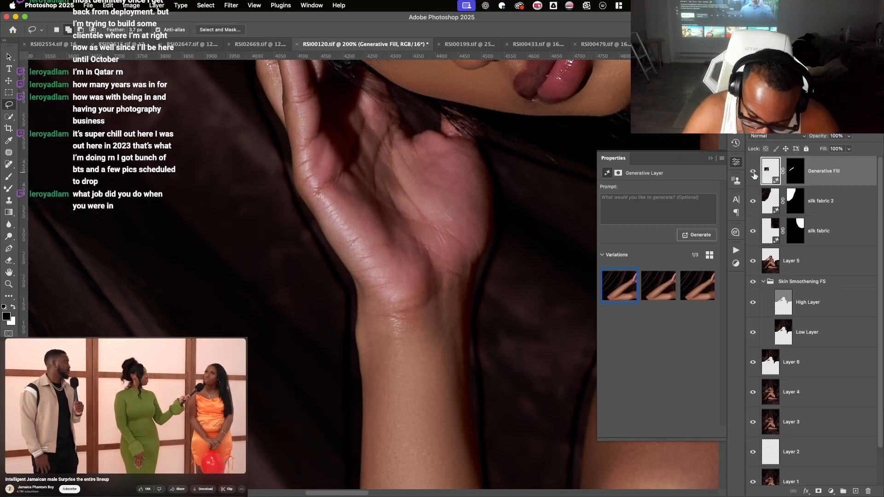
left_click(755, 175)
left_click(756, 175)
left_click(755, 175)
left_click(755, 175)
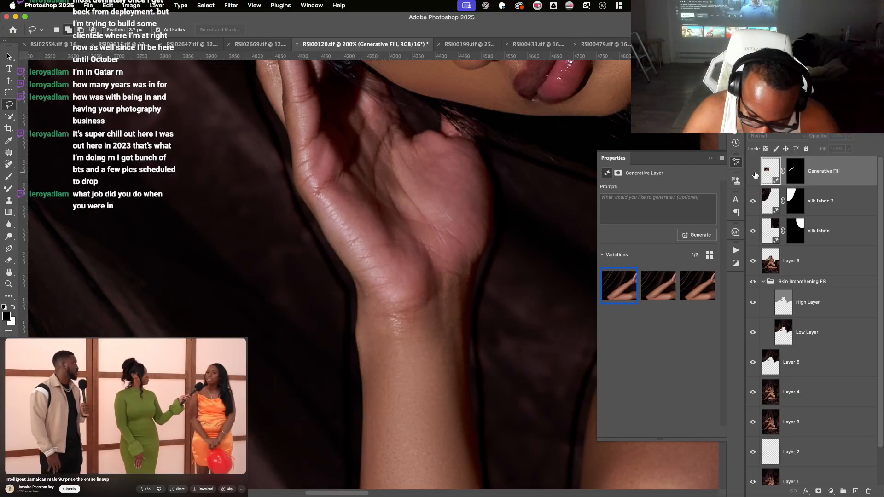
left_click(756, 175)
left_click(755, 175)
left_click(756, 175)
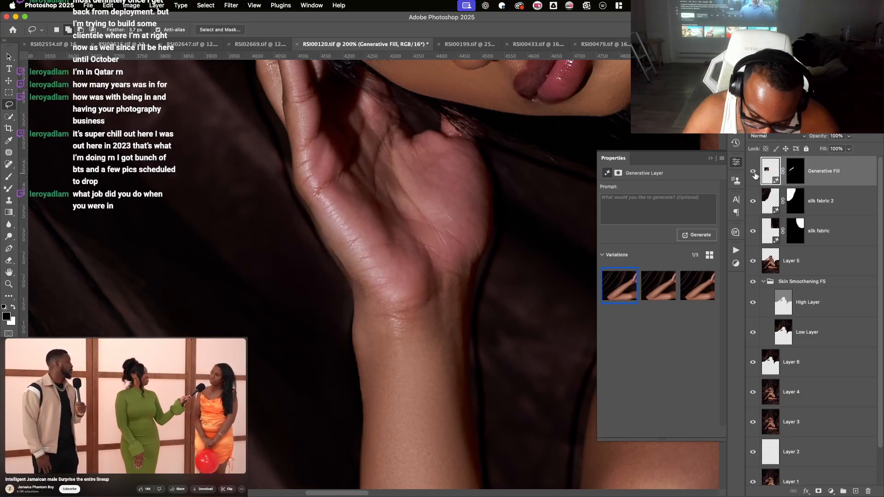
- Lasso a thin strip along the outer edge of the woman's palm above the wrist and generate a fill without a prompt
left_click_drag(301, 189, 356, 288)
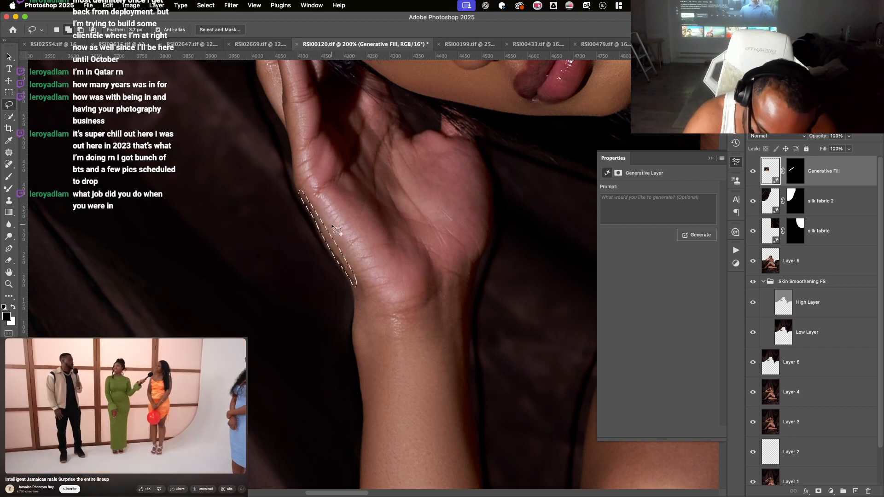
left_click(697, 235)
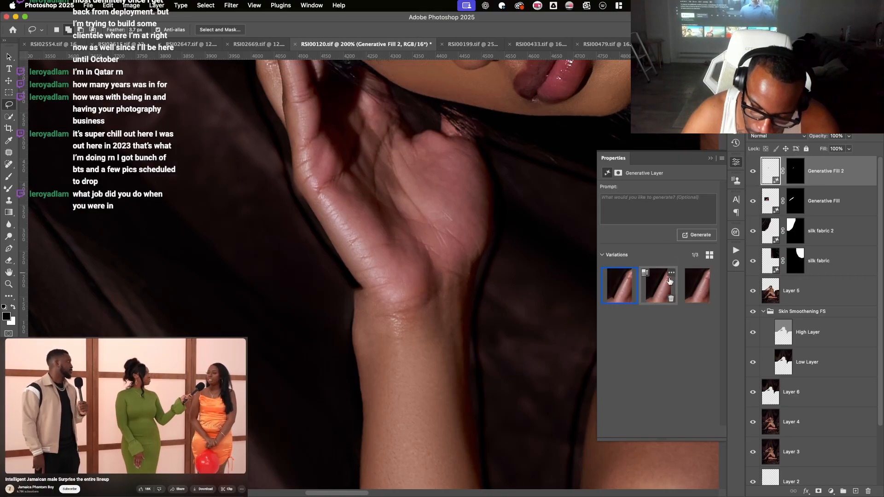
- Compare the variations of the palm-edge fill and keep the third one
left_click(658, 285)
left_click(697, 285)
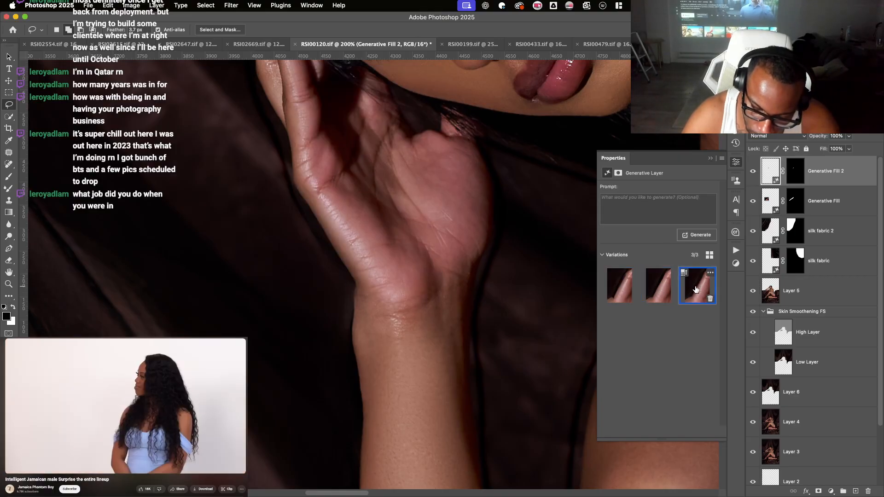
key("super+minus")
key("super+minus")
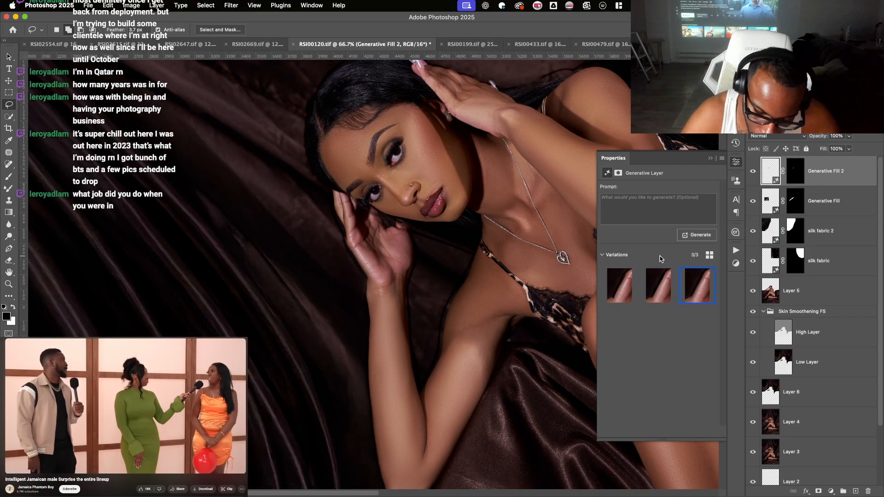
- Lasso a strip of backdrop along the outer edge of the palm down to the wrist and generate a fill without a prompt
key("super+plus")
key("super+plus")
key("super+plus")
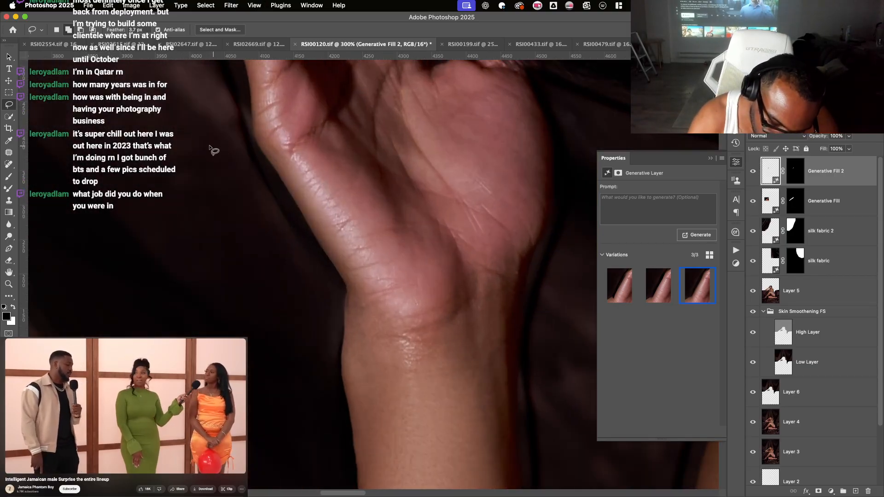
mouse_move(213, 146)
left_mouse_down()
mouse_move(234, 93)
mouse_move(264, 165)
mouse_move(335, 277)
mouse_move(342, 329)
mouse_move(299, 335)
mouse_move(272, 262)
left_mouse_up()
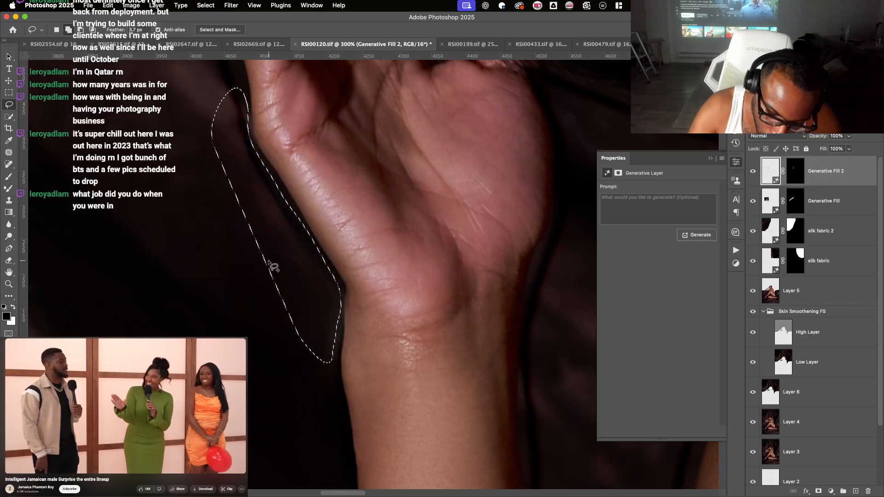
key("super+minus")
key("super+minus")
key("super+minus")
left_click(696, 235)
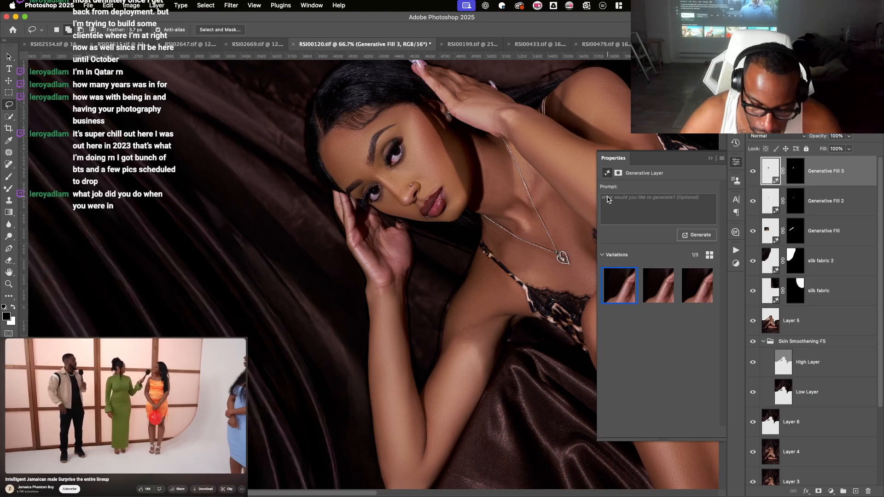
- Lasso the wrinkled backdrop between the woman's head and the draped folds, from edge to edge, and generate a fill with the prompt "silk fabric"
key("super+minus")
key("super+minus")
left_click_drag(462, 259, 511, 239)
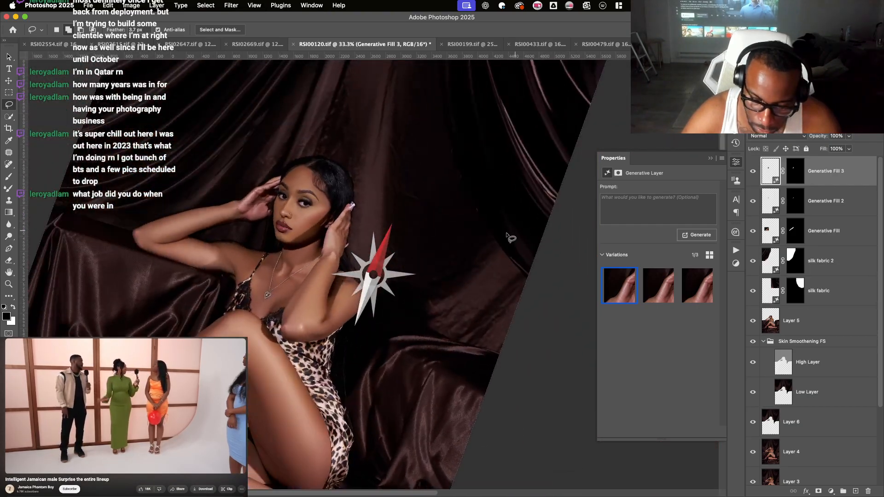
left_click_drag(443, 290, 427, 418)
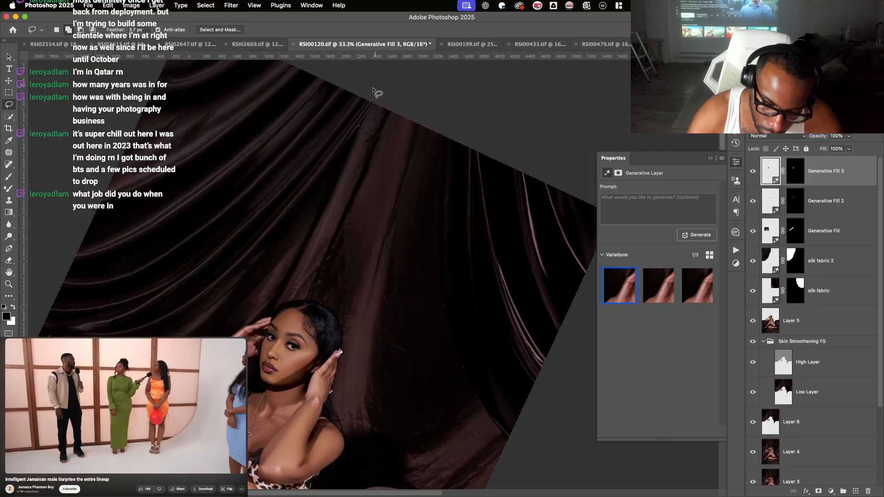
mouse_move(367, 99)
left_mouse_down()
mouse_move(325, 166)
mouse_move(285, 265)
mouse_move(288, 280)
mouse_move(347, 313)
mouse_move(358, 355)
mouse_move(384, 380)
mouse_move(422, 360)
mouse_move(432, 332)
mouse_move(452, 222)
mouse_move(455, 93)
left_mouse_up()
left_click_drag(443, 167, 410, 70)
left_click_drag(345, 99, 416, 180)
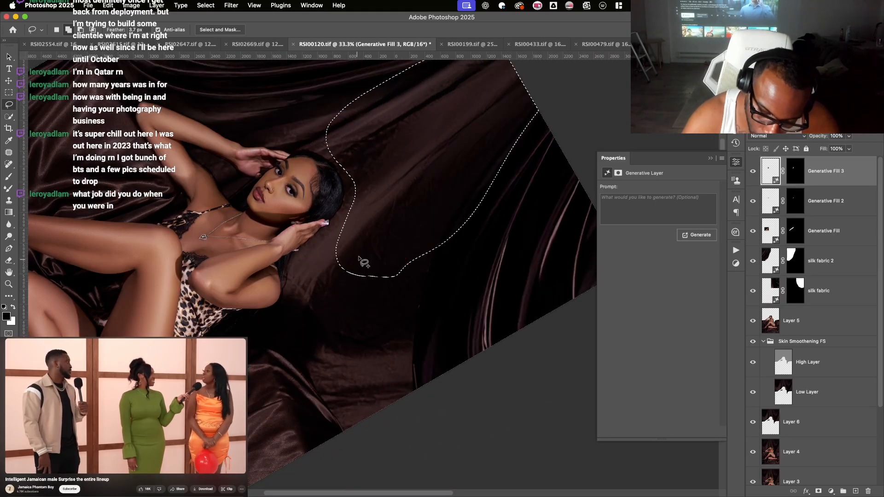
mouse_move(308, 348)
left_mouse_down()
mouse_move(330, 426)
mouse_move(366, 435)
mouse_move(410, 421)
mouse_move(428, 384)
mouse_move(418, 335)
mouse_move(426, 280)
left_mouse_up()
key("ctrl+minus")
key("ctrl+minus")
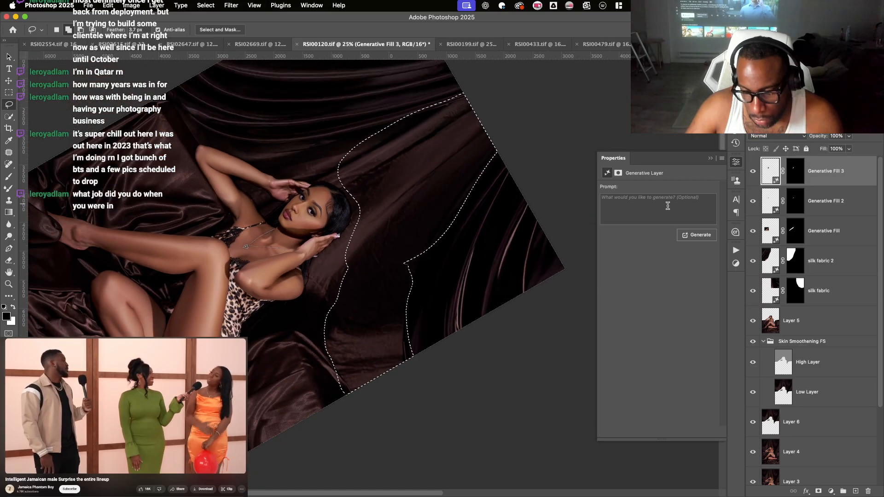
left_click(667, 197)
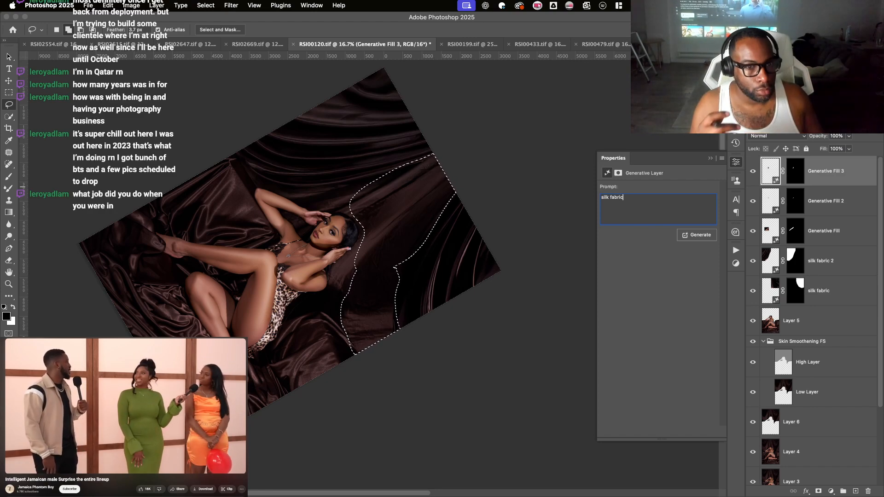
key("Return")
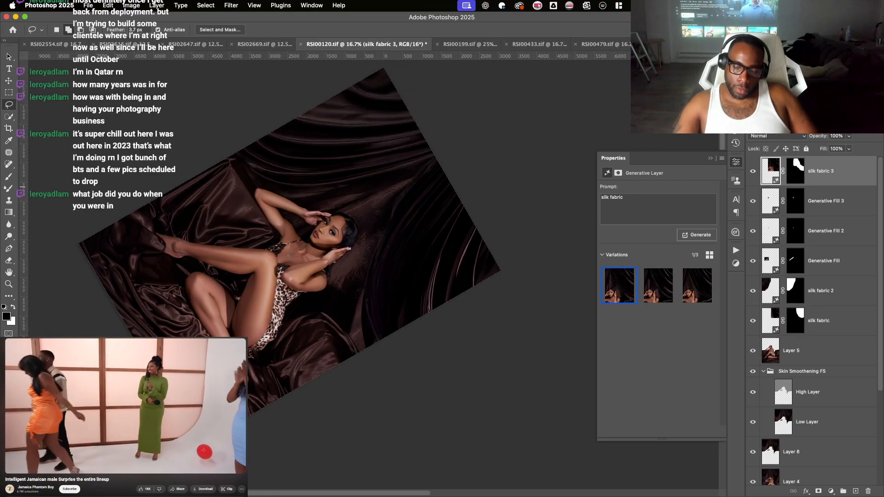
- Compare the three silk fabric 3 variations and keep the first one
left_click(659, 285)
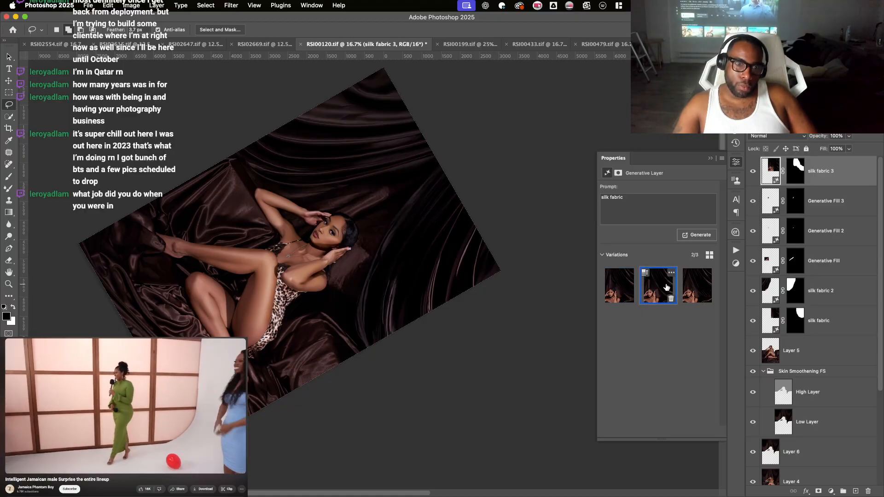
left_click(688, 295)
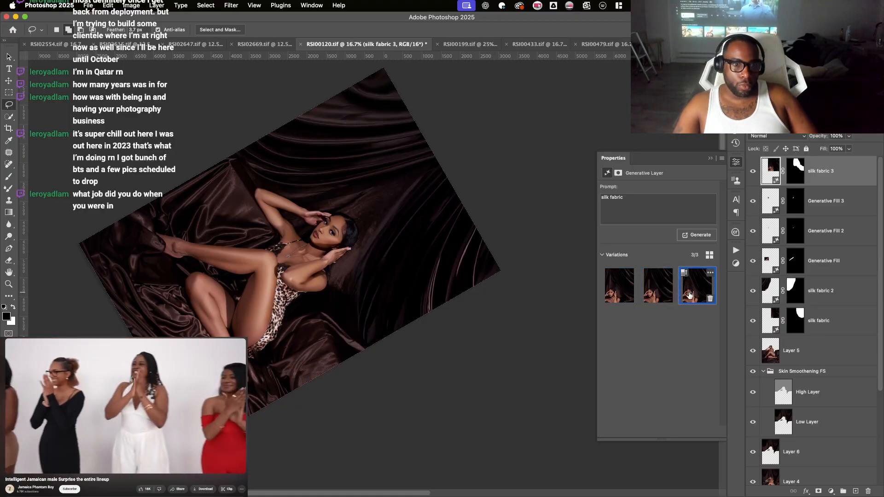
left_click(664, 285)
left_click(628, 287)
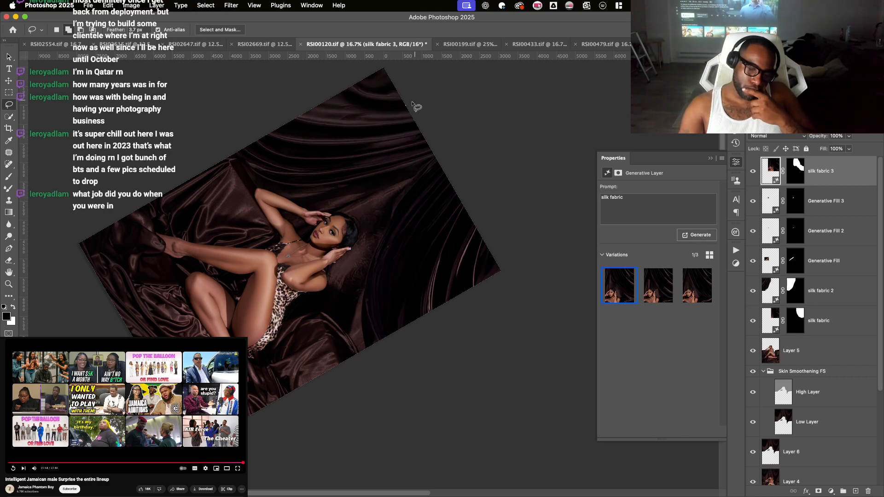
- Lasso a large area of drapery behind her head, generate a fill without a prompt, compare the variations and keep the first
mouse_move(412, 103)
left_mouse_down()
mouse_move(342, 184)
mouse_move(361, 234)
mouse_move(334, 309)
mouse_move(338, 333)
mouse_move(354, 343)
mouse_move(368, 339)
mouse_move(379, 264)
mouse_move(439, 177)
mouse_move(461, 139)
left_mouse_up()
left_click_drag(361, 339, 379, 333)
left_click(697, 235)
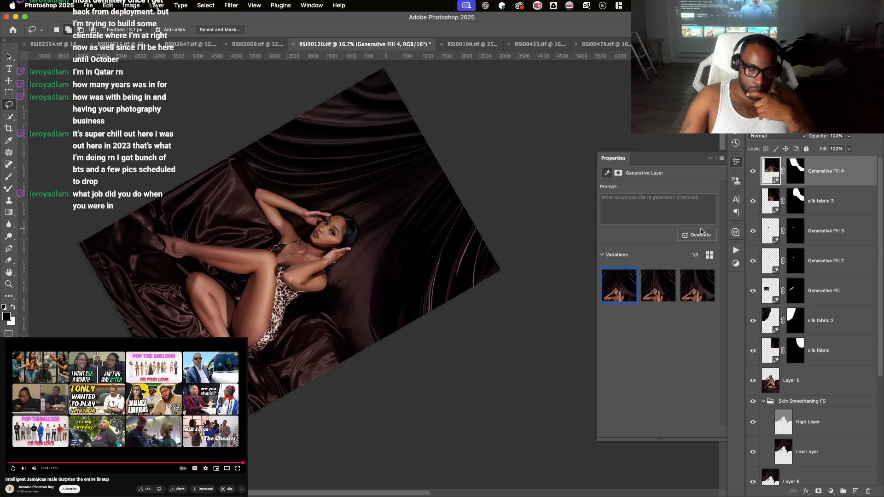
left_click(668, 289)
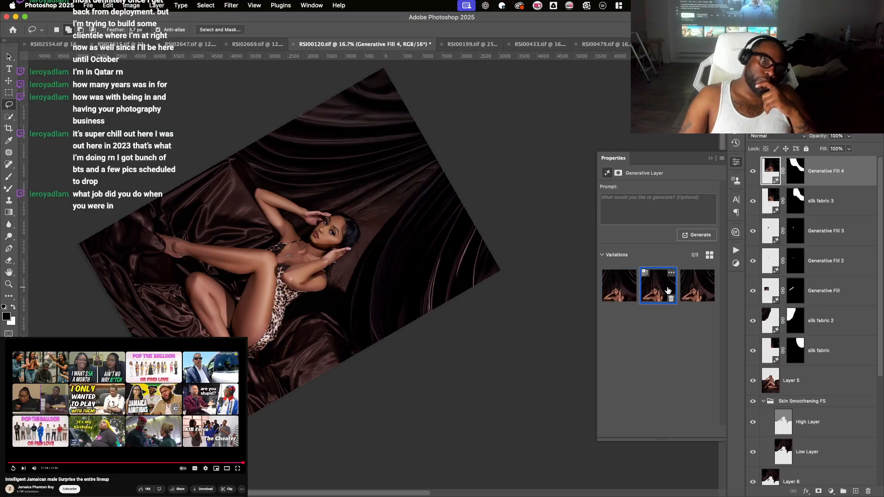
left_click(698, 288)
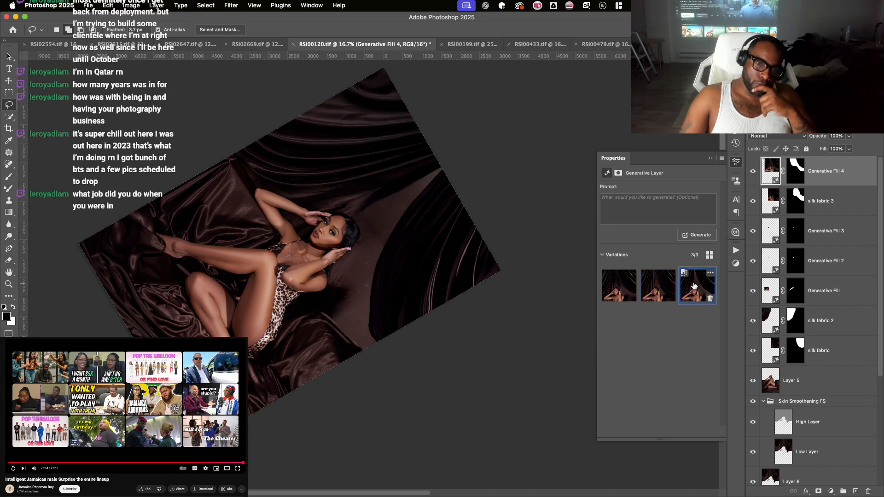
left_click(631, 283)
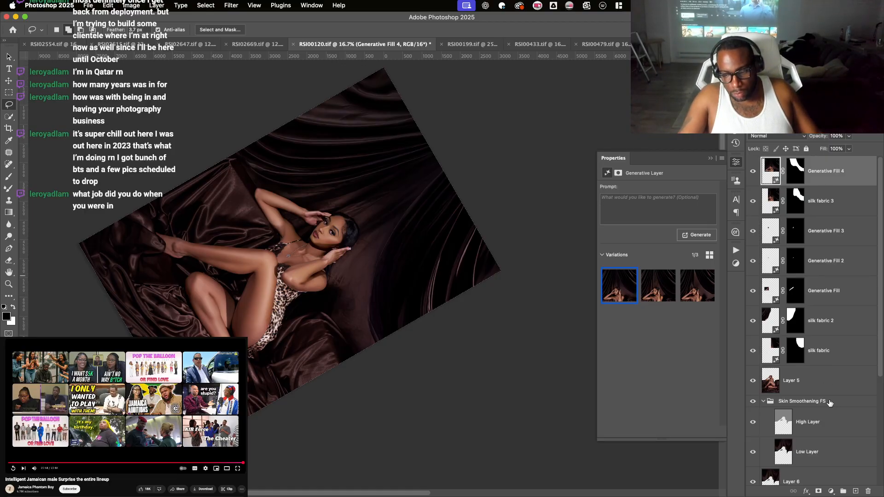
- Group the layers from Generative Fill 4 down to Layer 6 and add a layer mask to the group
scroll(782, 350, "down", 2)
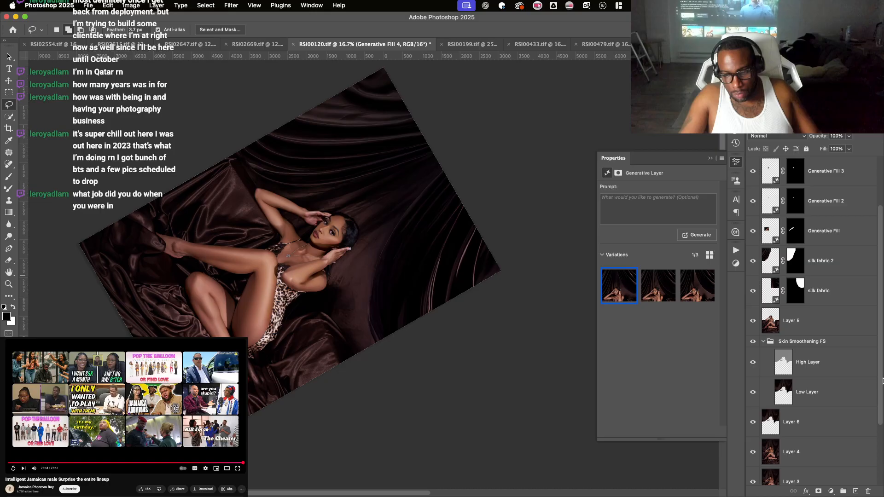
left_click(828, 424, "shift")
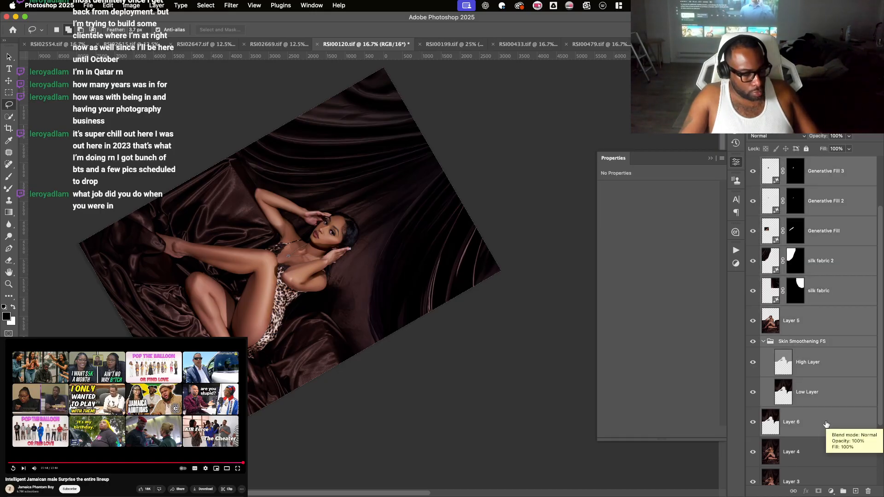
key("super+g")
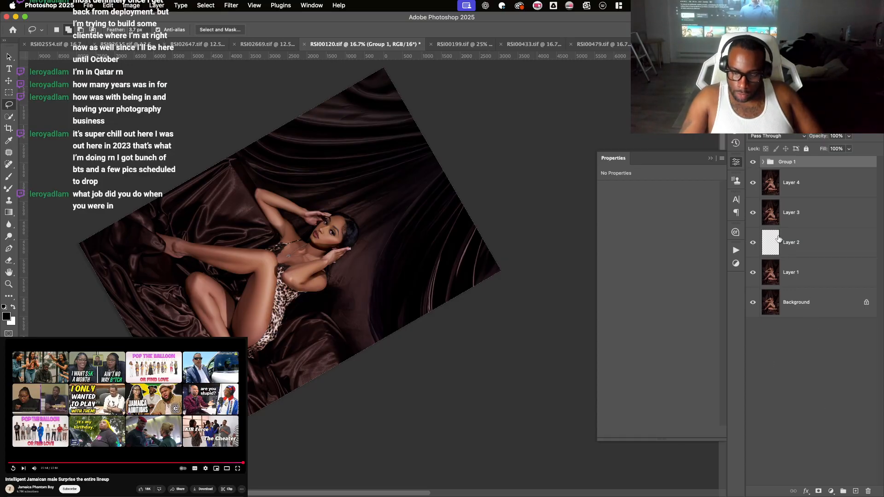
left_click(819, 489)
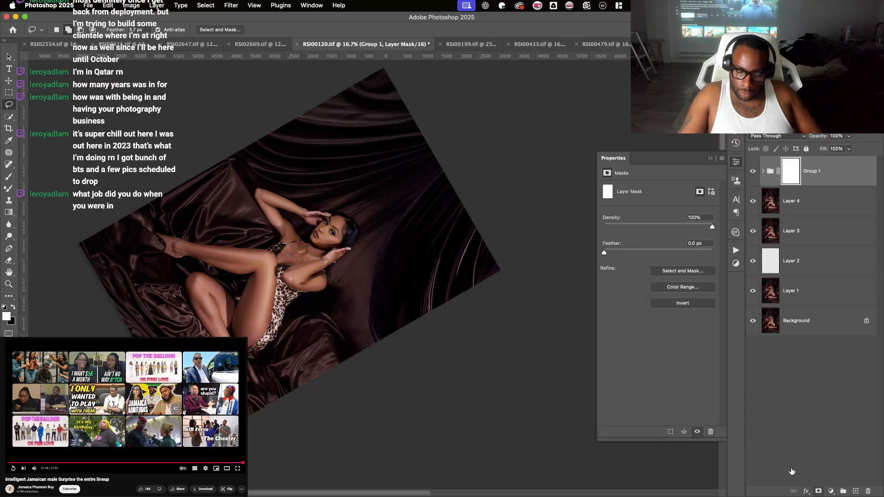
- Set the brush flow to 100% and paint black on the group's mask over the raised hand beside her face
left_click(9, 178)
key("super+=")
key("super+=")
key("super+=")
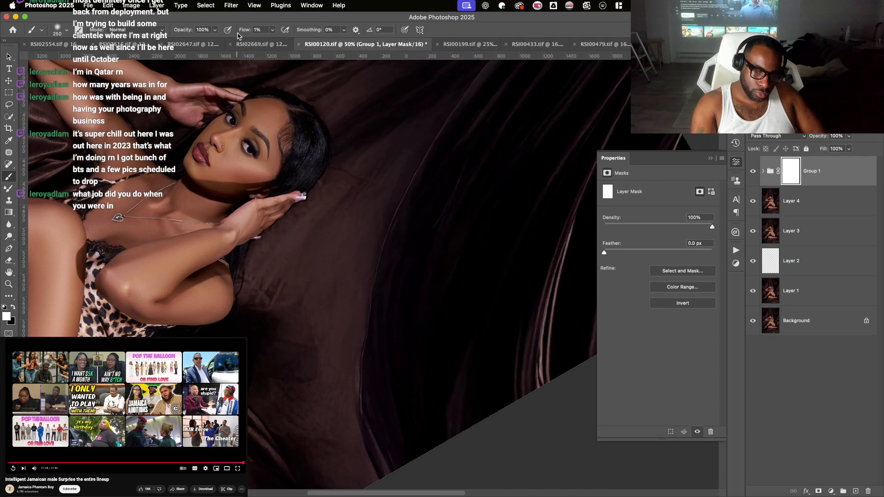
left_click_drag(242, 31, 394, 18)
left_click_drag(179, 217, 254, 344)
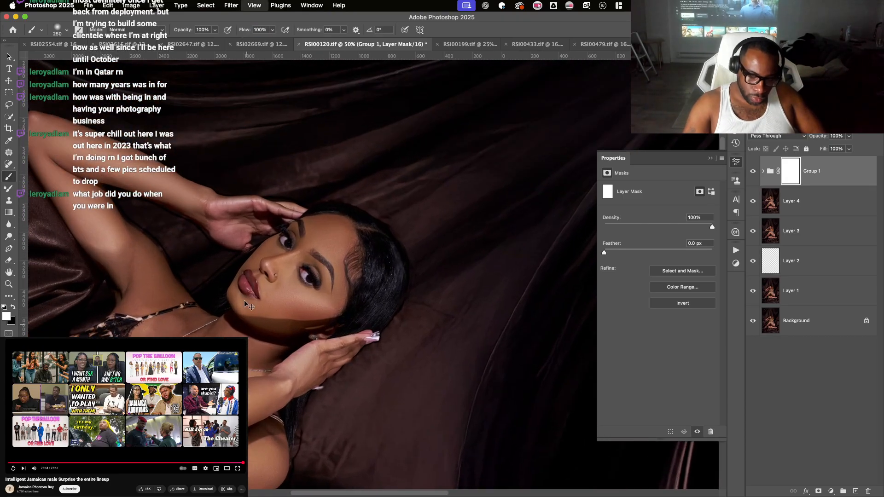
key("super+=")
key("super+=")
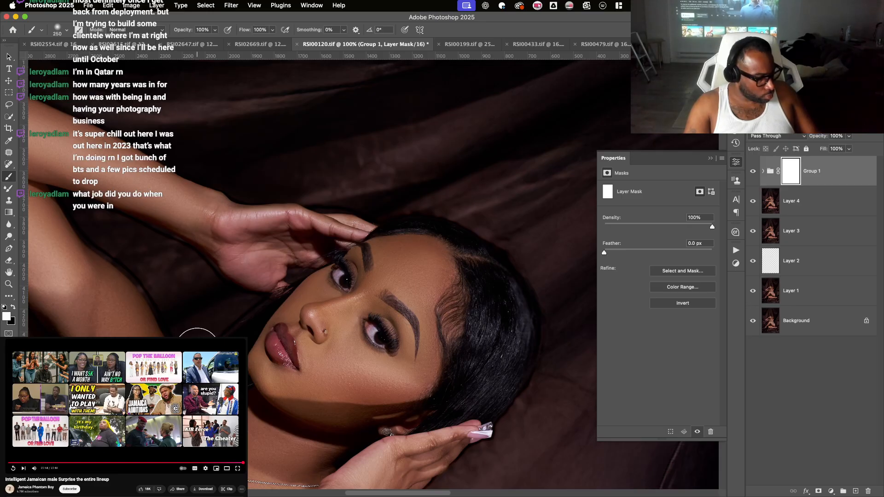
key("x")
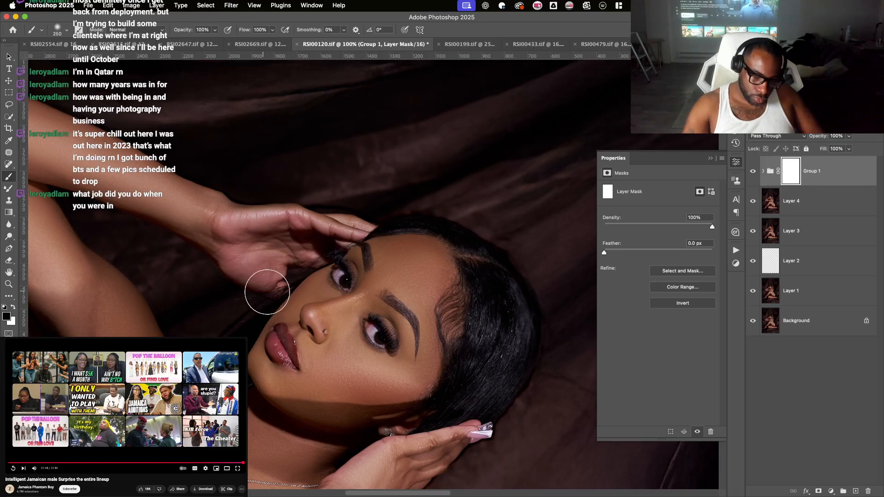
mouse_move(259, 324)
left_mouse_down()
mouse_move(192, 244)
mouse_move(353, 316)
mouse_move(459, 167)
mouse_move(421, 241)
left_mouse_up()
- Continue painting black on the Group 1 mask over her arms and other hand
key("super+minus")
key("r")
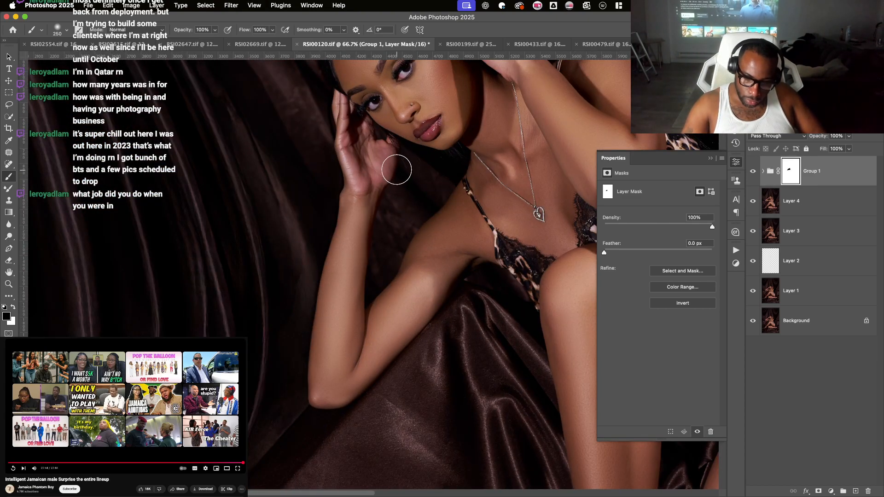
left_click_drag(465, 146, 373, 341)
key("r")
left_click_drag(503, 276, 433, 186)
mouse_move(442, 222)
left_mouse_down()
mouse_move(417, 302)
mouse_move(395, 251)
left_mouse_up()
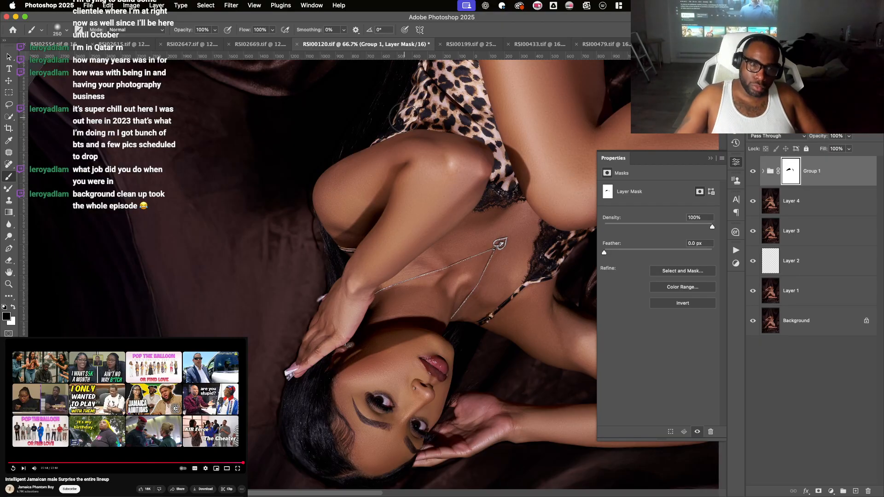
- Examine the whole retouched photo, checking how the new drapery blends around the woman
key("super+Tab")
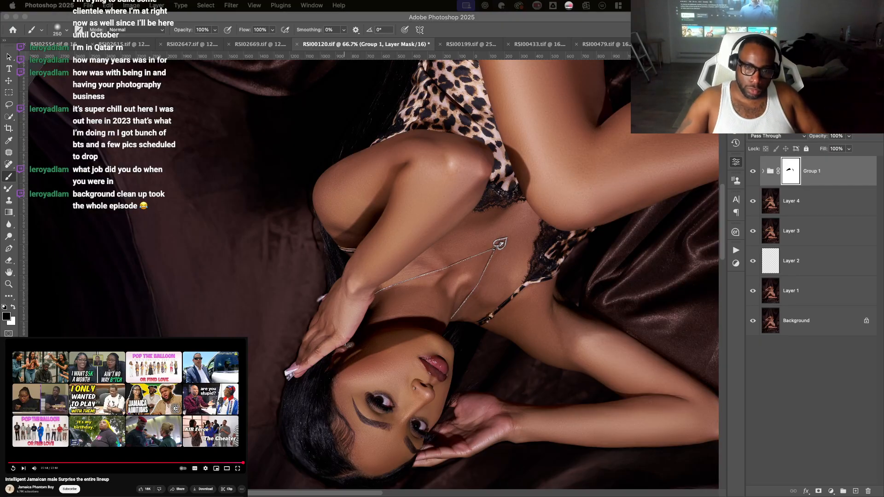
left_click(427, 232)
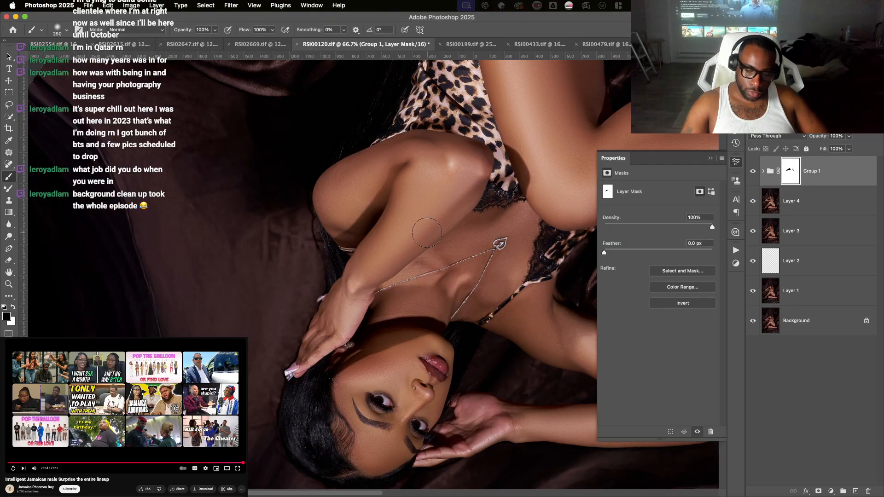
key("super+minus")
key("super+minus")
key("super+minus")
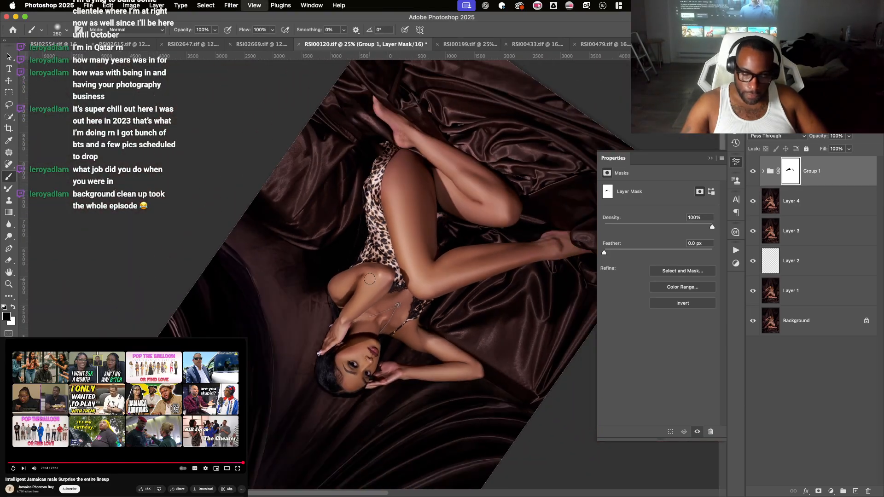
scroll(370, 279, "down", 10)
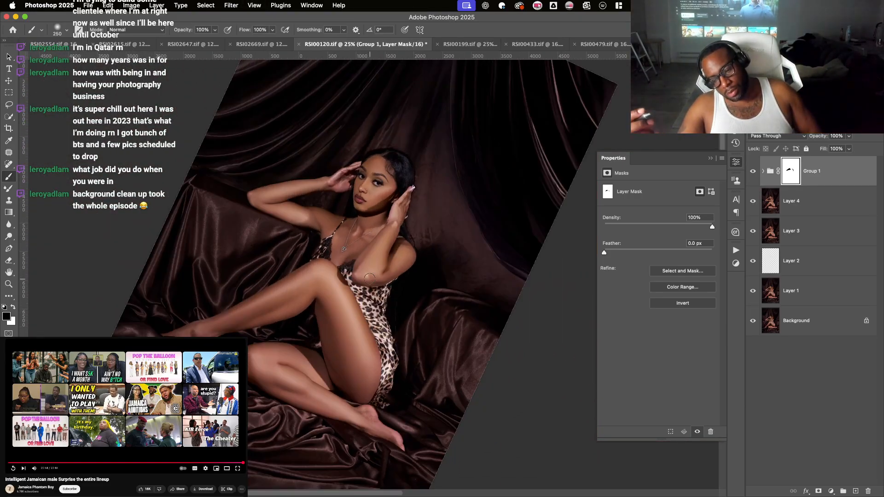
key("super+minus")
key("super+minus")
scroll(370, 279, "down", 3)
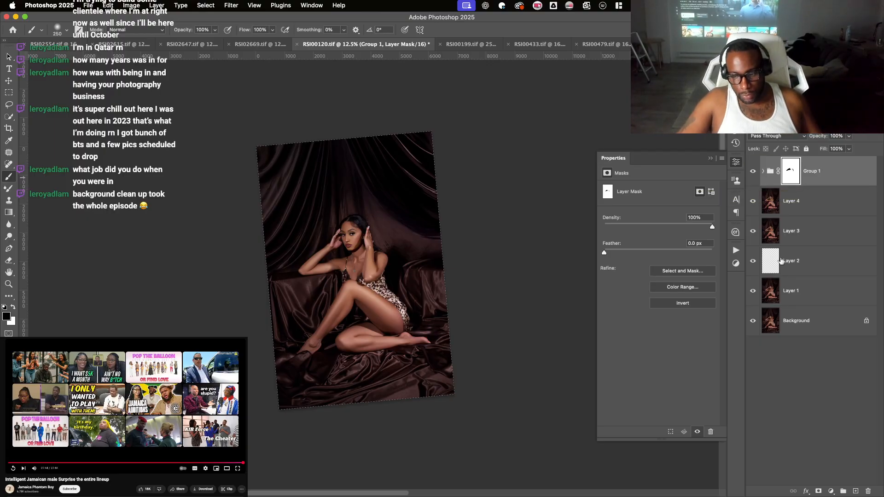
- Group Group 1 and Layers 4 to 1 together, and hide the new group to compare with the original photo
left_click(810, 288, "shift")
key("super+g")
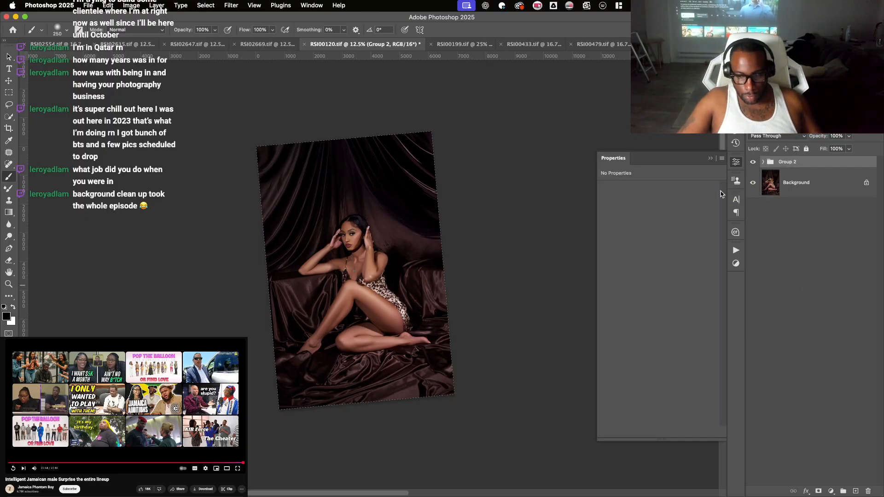
left_click(754, 163)
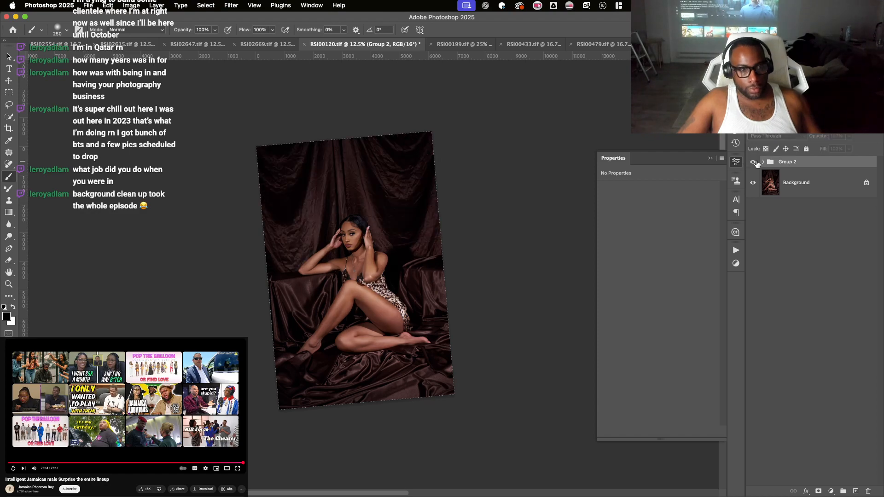
- Compare the retouched photo with the original by toggling the visibility of Group 2
left_click(755, 163)
left_click(755, 163)
left_click(755, 162)
left_click(755, 162)
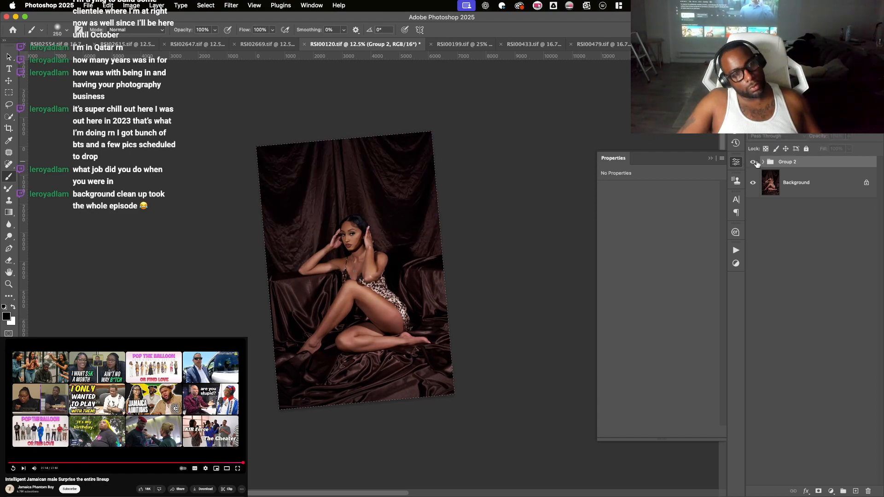
left_click(757, 163)
left_click(757, 163)
left_click(756, 163)
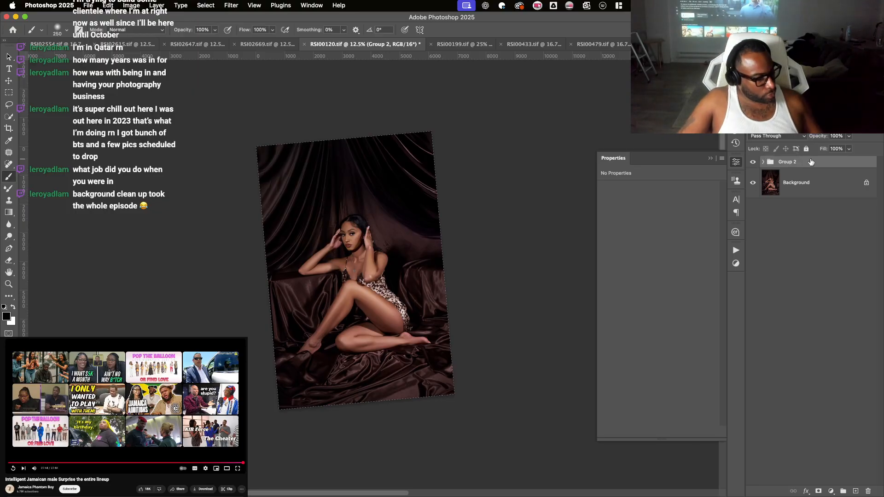
- Stamp all visible layers into a new layer above Group 2 and run a filter on it
key("super+alt+shift+e")
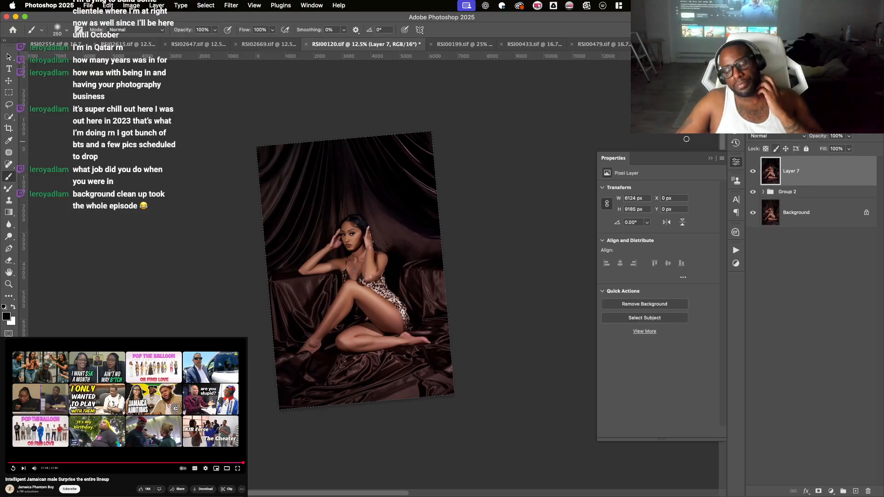
left_click(231, 5)
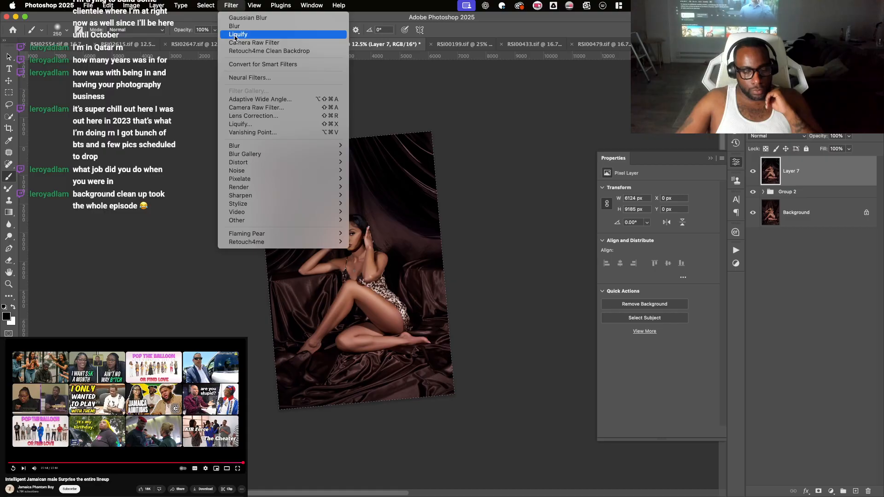
left_click(271, 117)
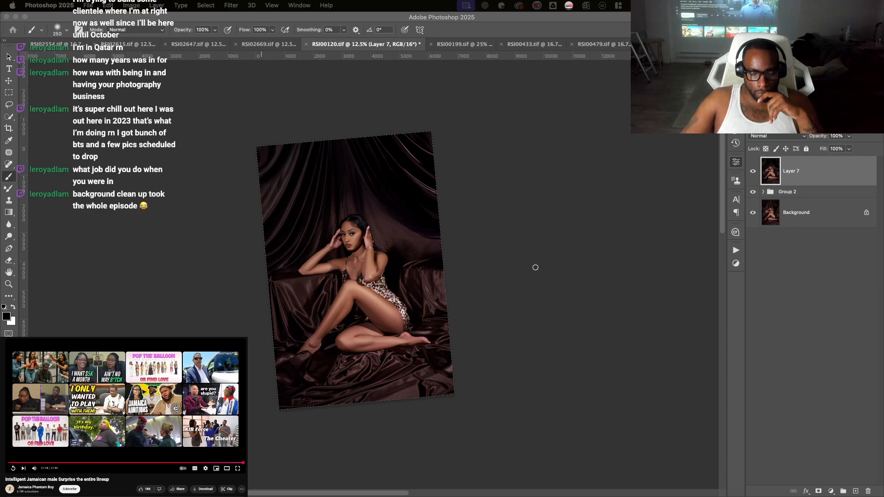
- Toggle the visibility of Layer 7 to compare the photo with and without the filtered layer
left_click(755, 172)
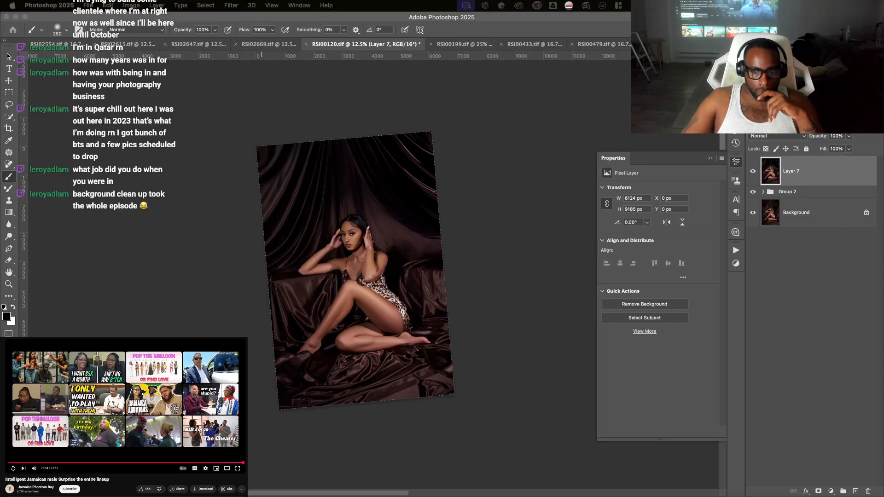
left_click(519, 187)
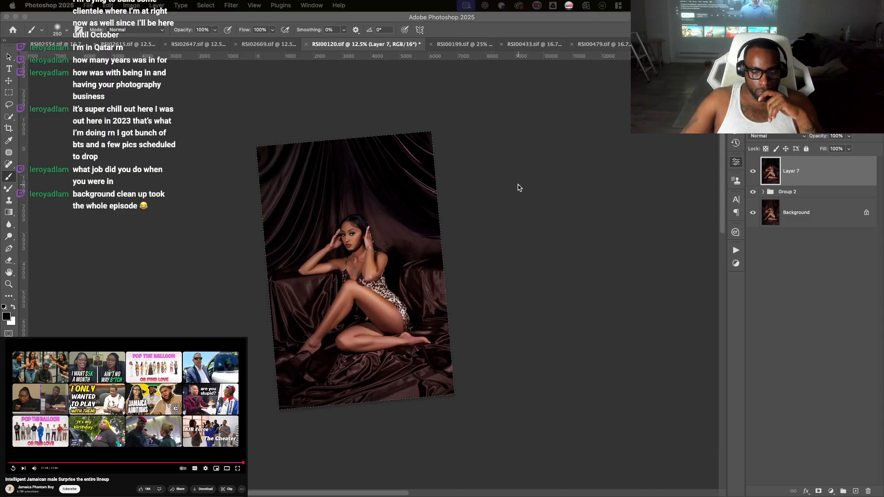
left_click(755, 177)
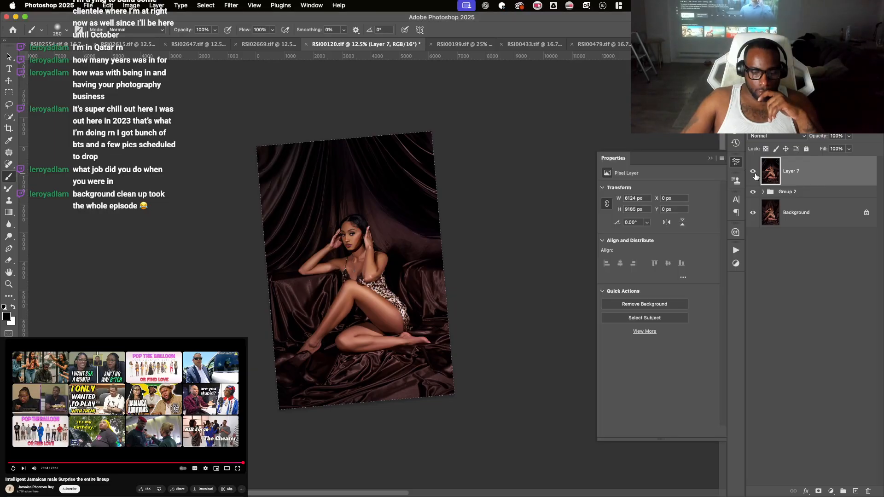
left_click(756, 177)
left_click(756, 177)
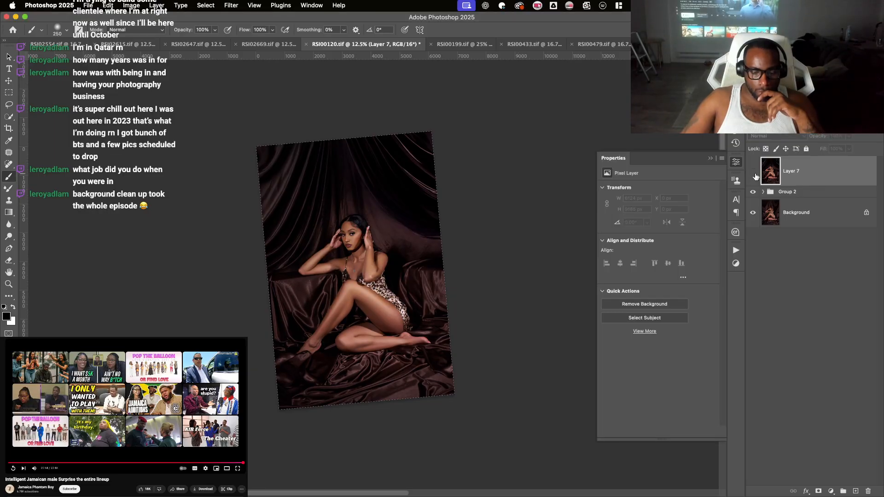
left_click(755, 173)
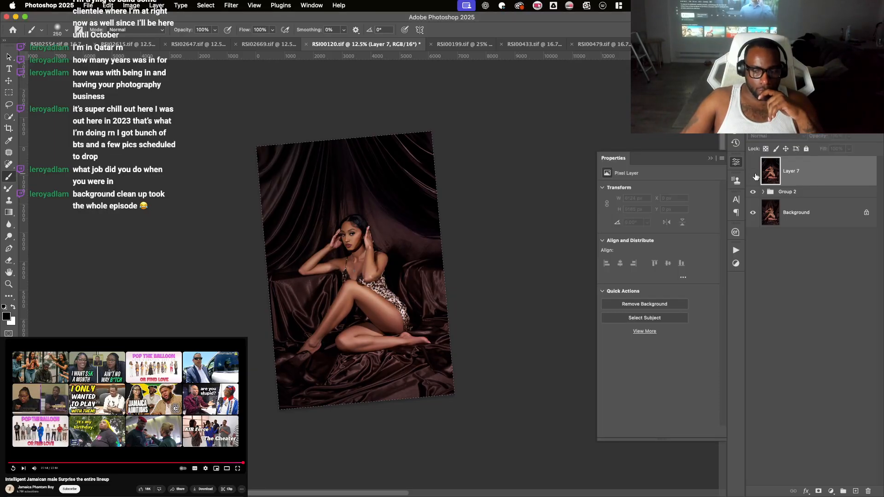
left_click(755, 175)
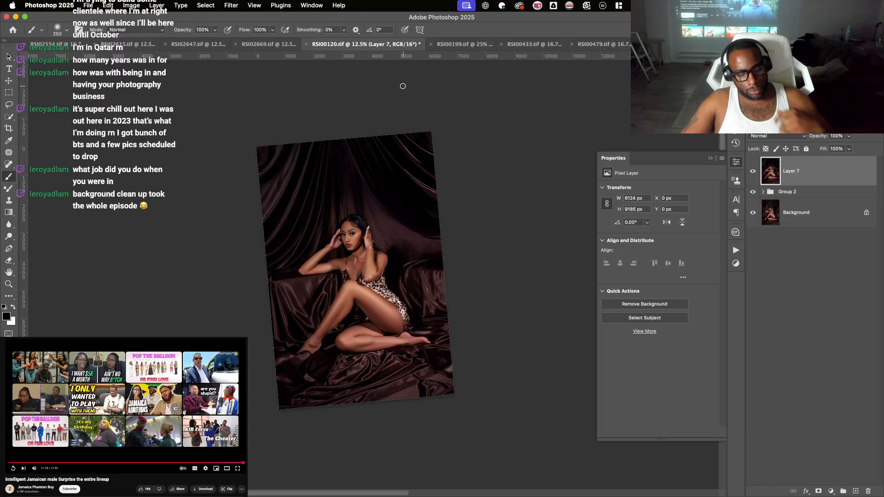
- Expand Group 2 and Group 1 and look through their generative fill, silk fabric and skin smoothing layers
left_click(763, 192)
left_click(776, 212)
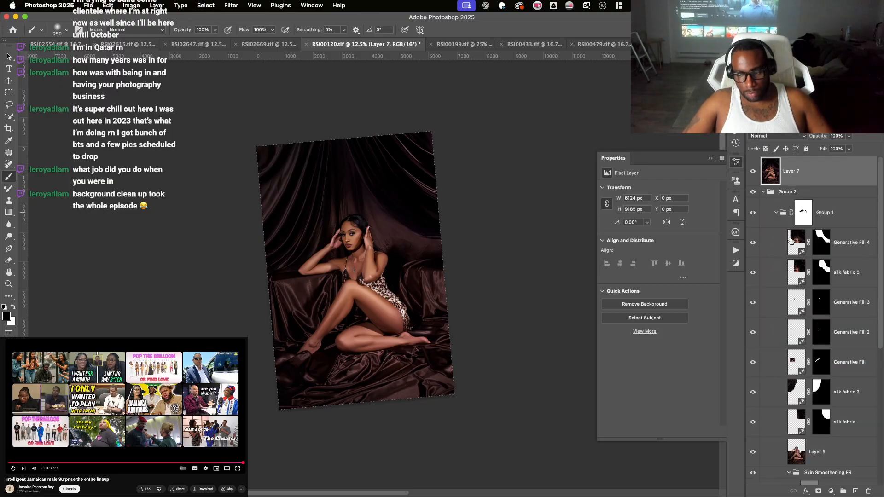
scroll(793, 243, "down", 2)
scroll(793, 243, "down", 5)
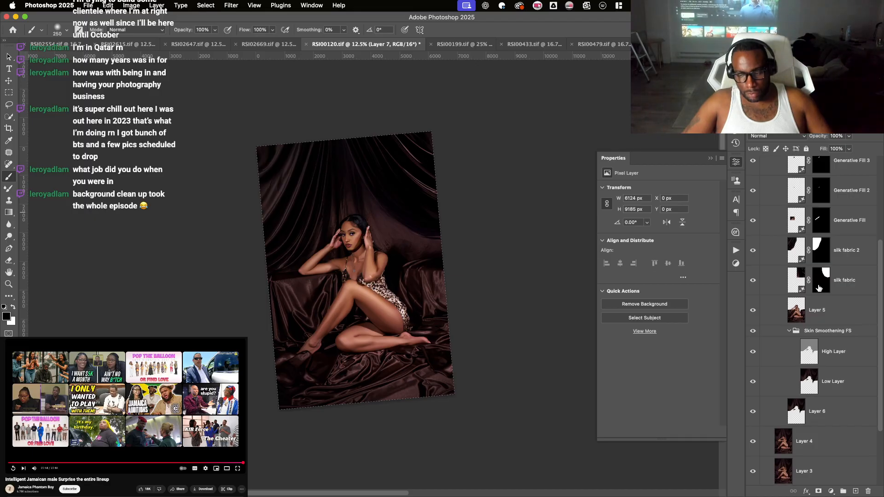
scroll(819, 288, "up", 3)
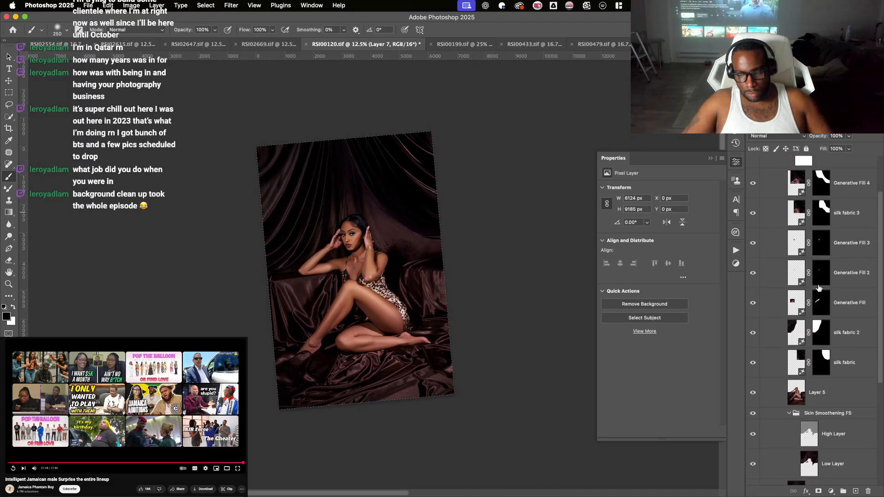
scroll(819, 288, "up", 4)
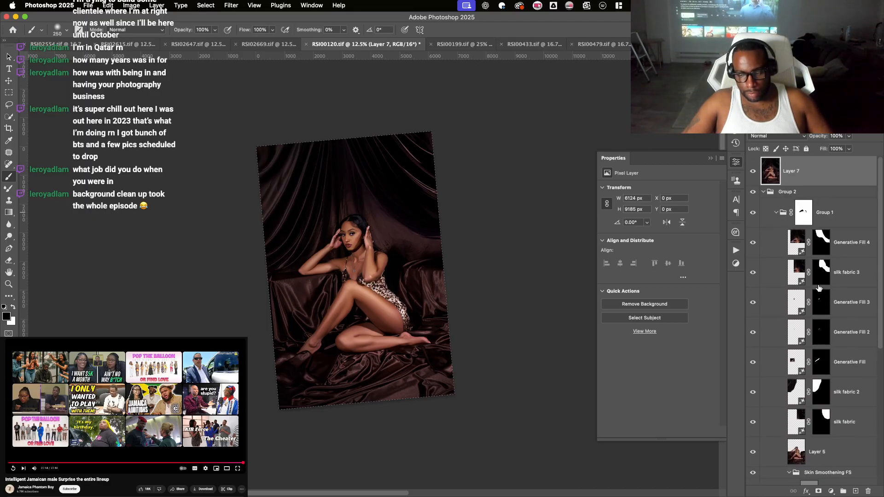
left_click(776, 213)
left_click(837, 213)
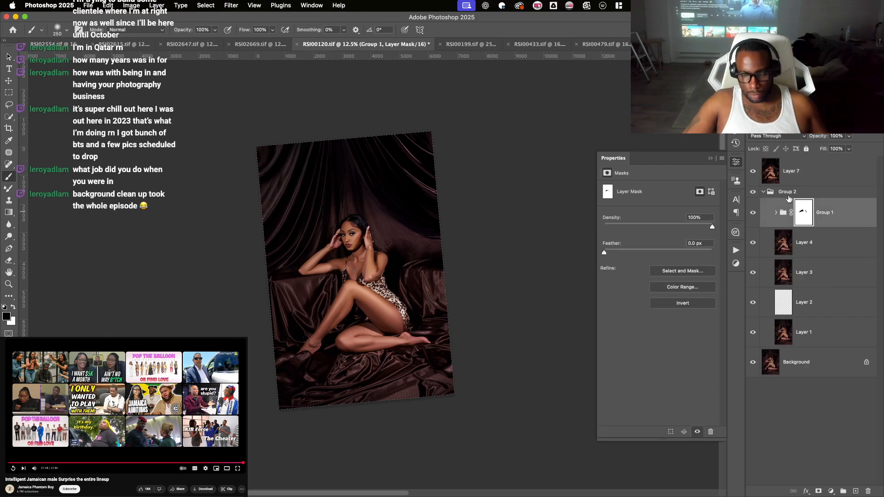
left_click(776, 213)
scroll(785, 231, "down", 3)
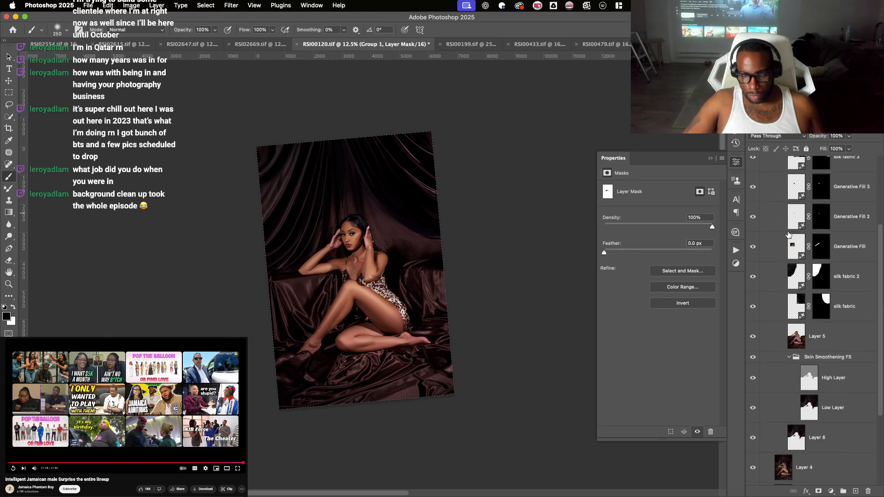
scroll(789, 234, "up", 5)
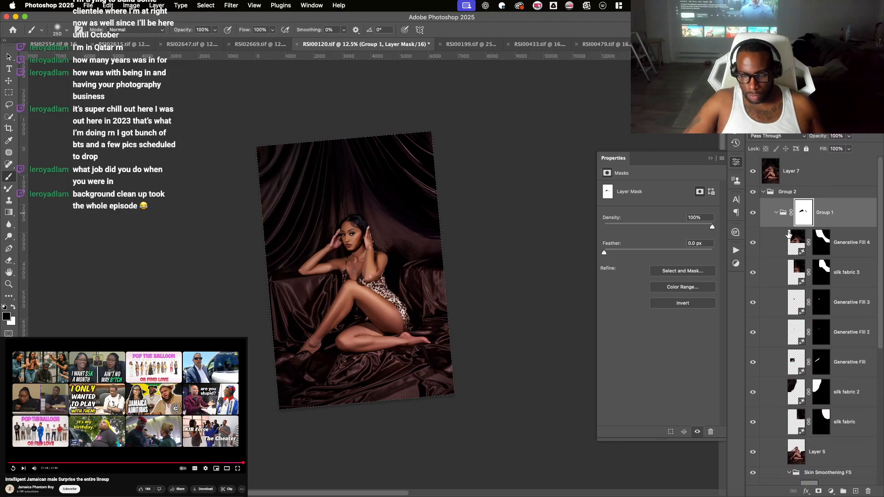
- Hide Layer 7 and stamp the visible layers into a new layer directly above the collapsed Group 1
left_click(776, 212)
left_click(837, 215)
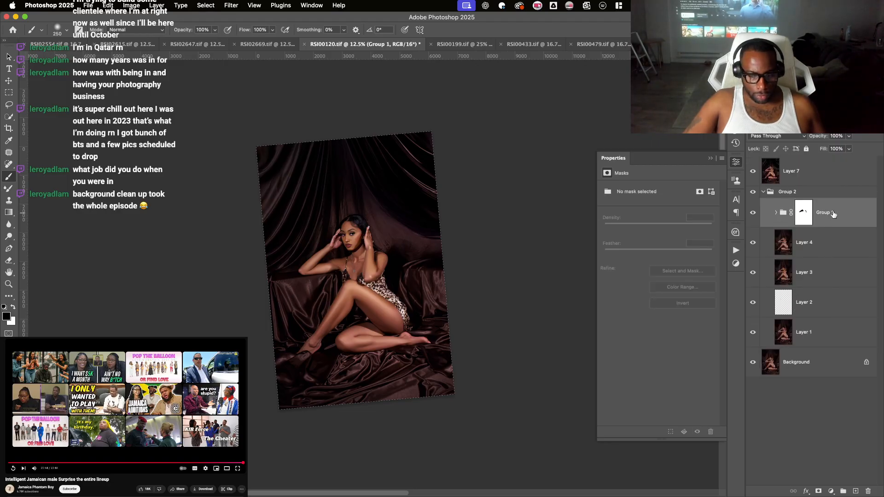
left_click(753, 171)
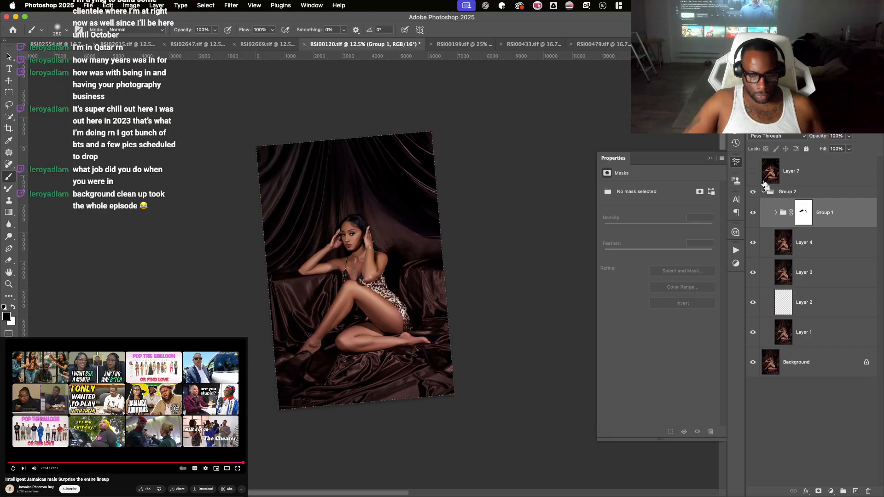
key("super+alt+shift+e")
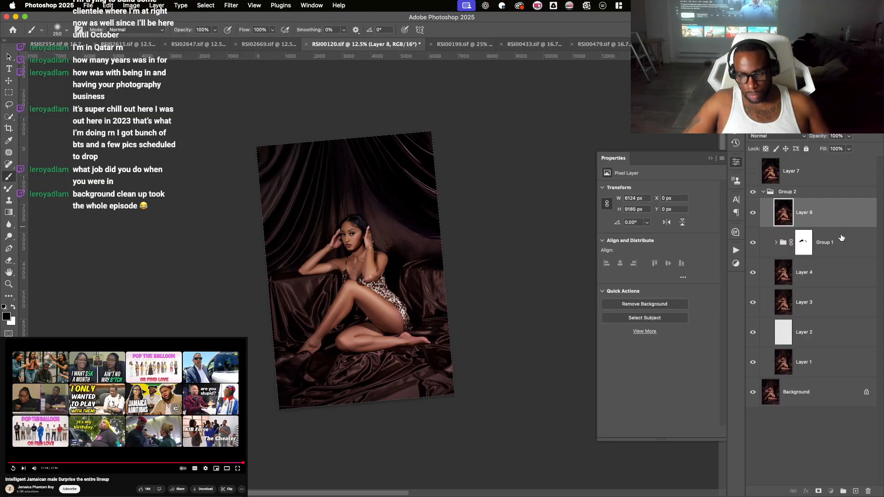
- Delete Group 1's layer mask and the group itself with all its contents
left_click(841, 239)
key("Delete")
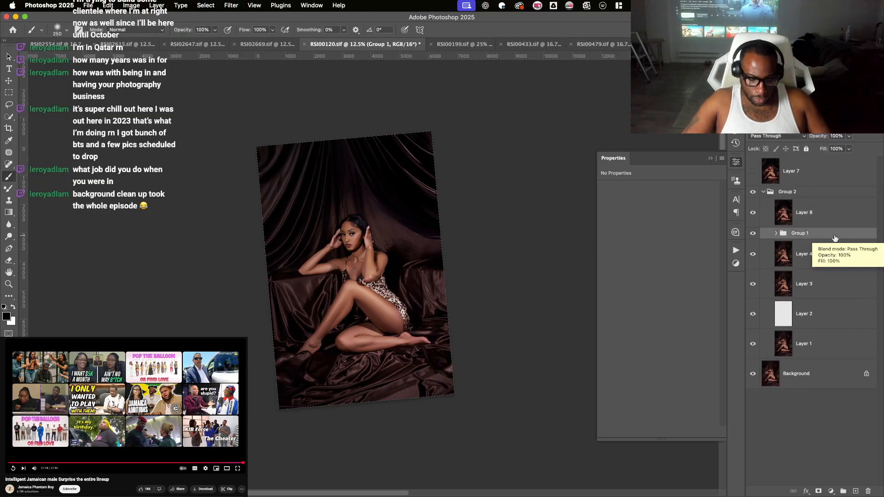
key("Delete")
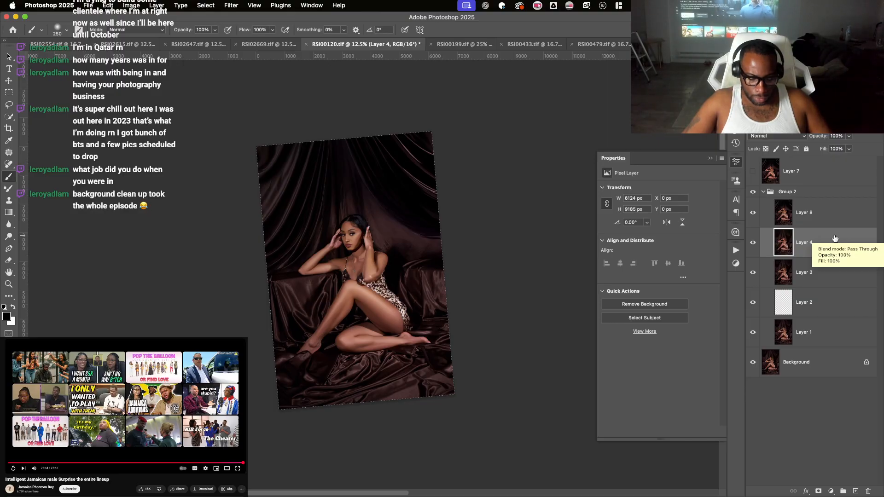
- Show Layer 7 again and save the RSI00120.tif document
left_click(753, 172)
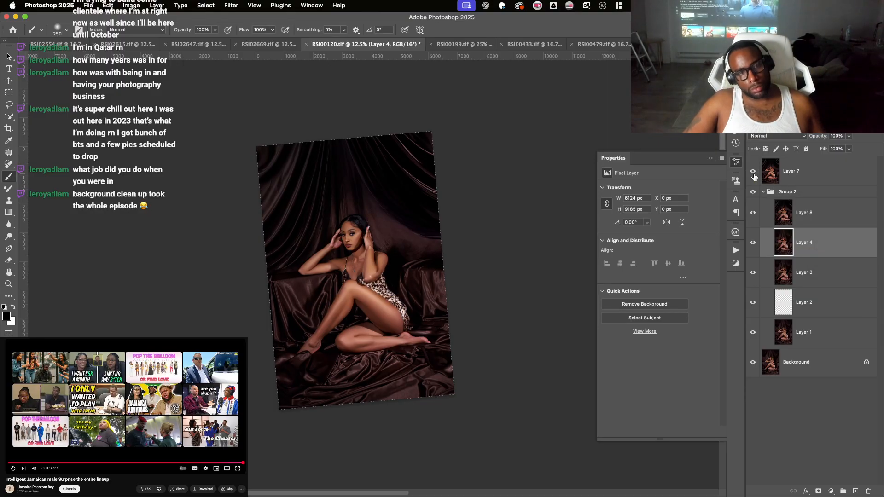
key("super+s")
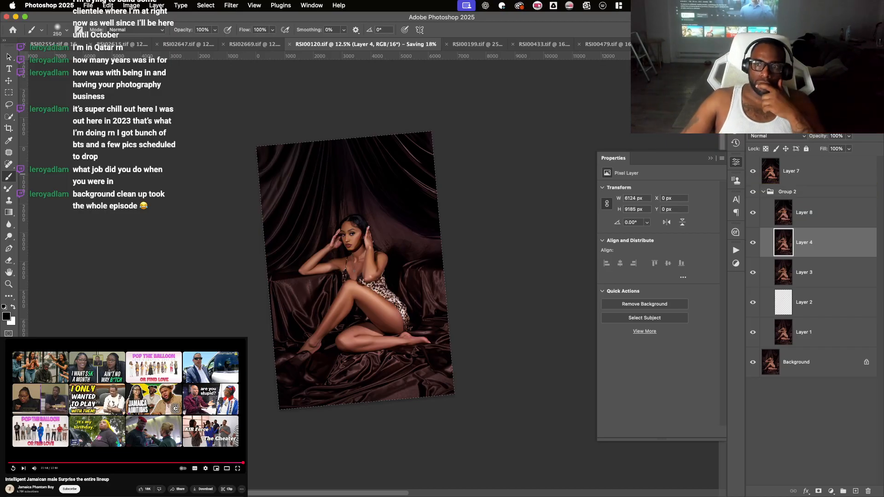
key("super+Tab")
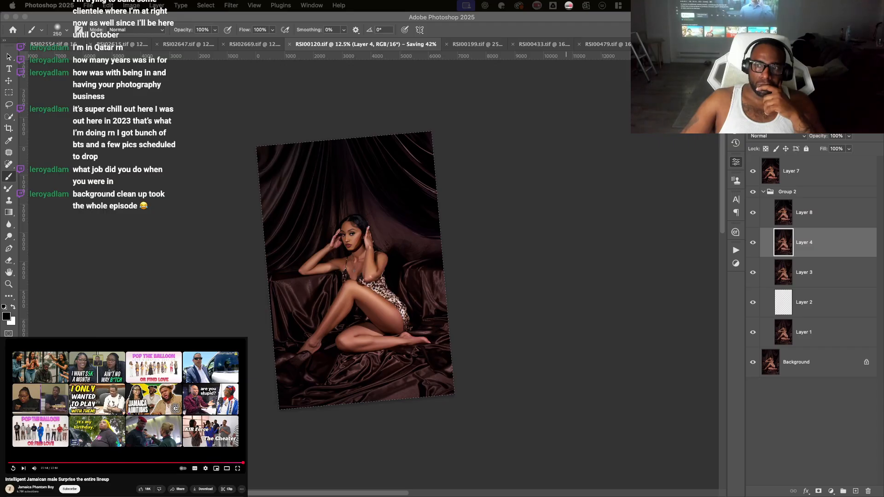